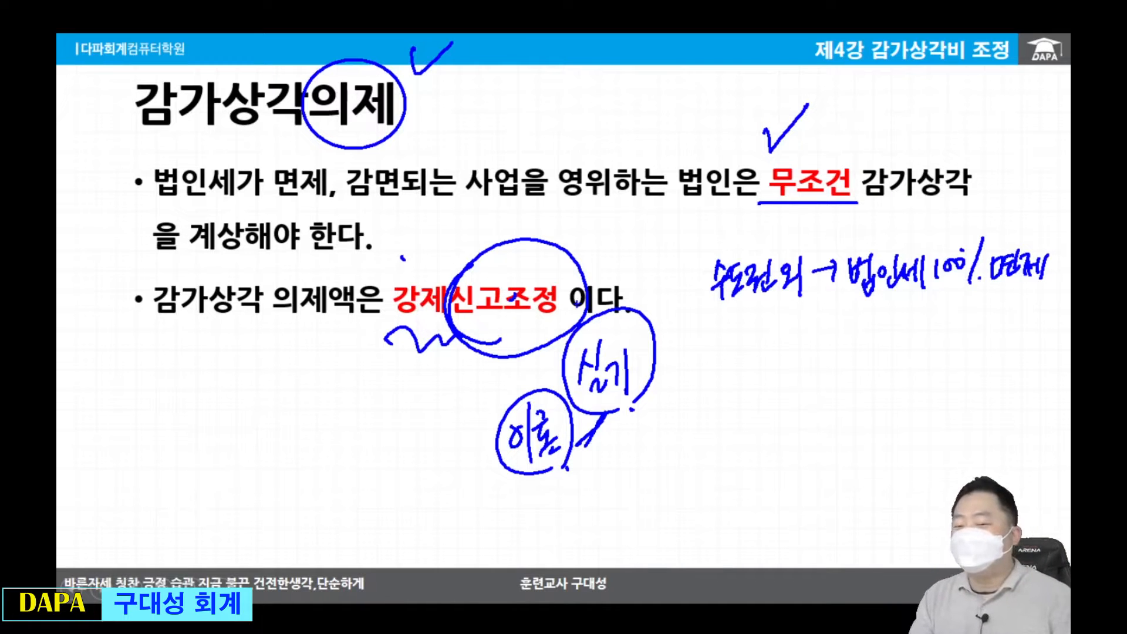
Clear the pen marks on the 감가상각의제 slide and advance the show to the 자산의 양도시 세무조정 slide
key("Escape")
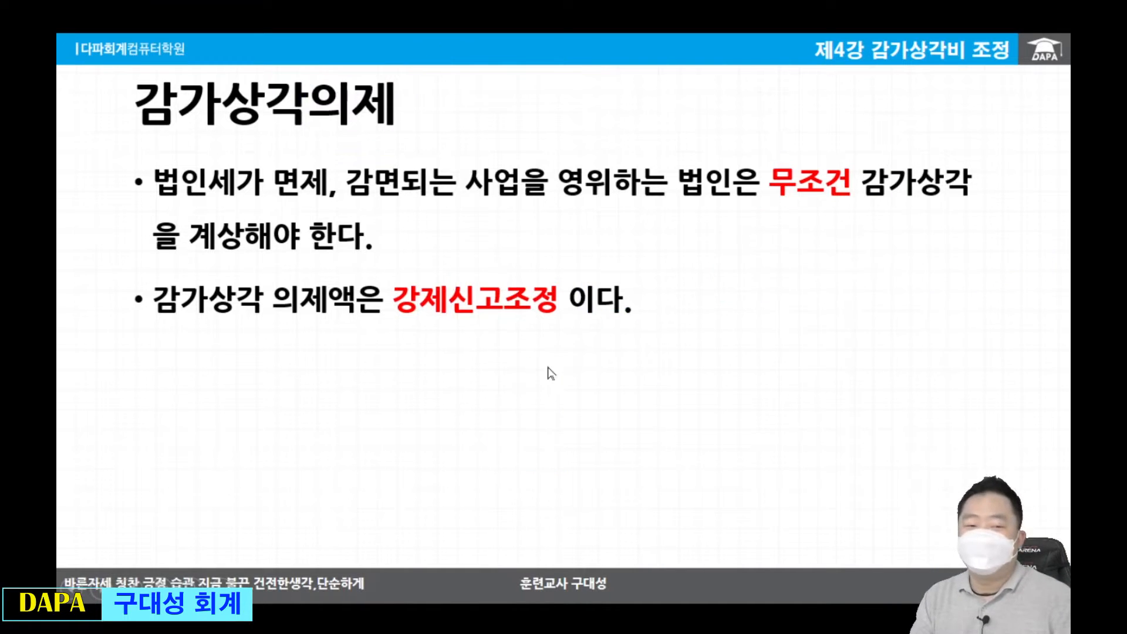
left_click(562, 369)
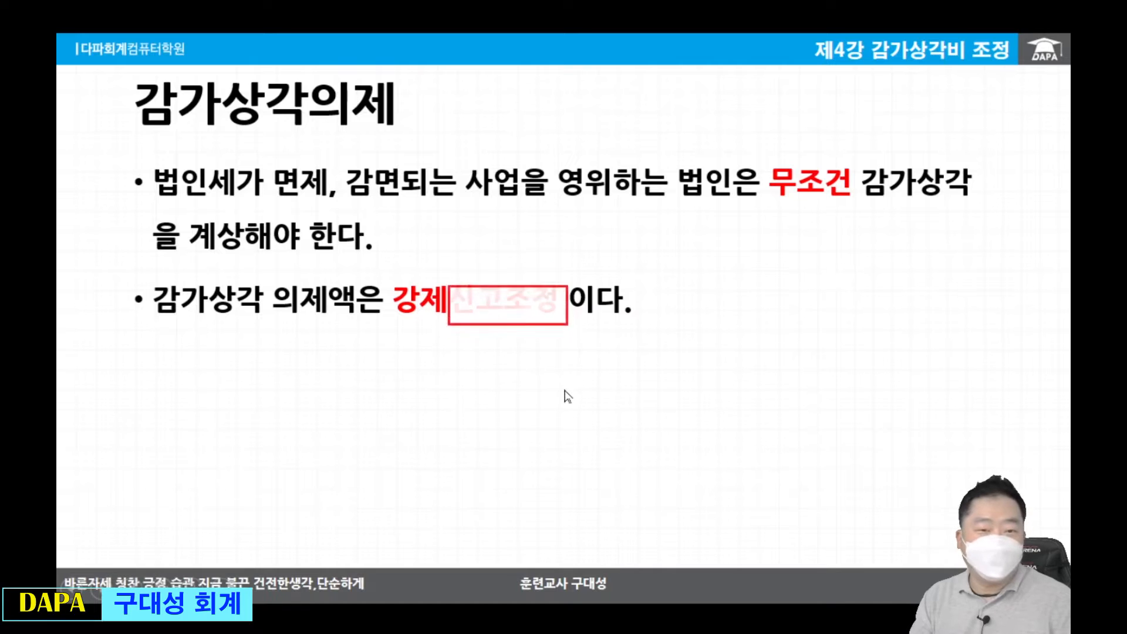
left_click(559, 410)
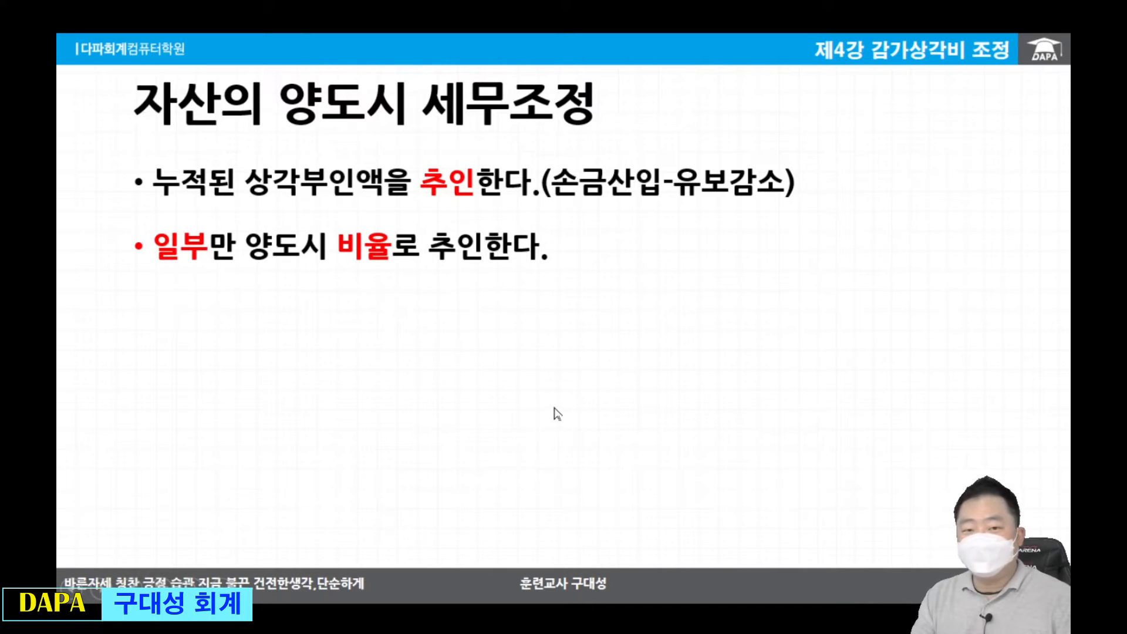
Sketch an asset outline with a hatched portion below the slide's bullets and draw an arrow from it to a handwritten sale label
key("ctrl+2")
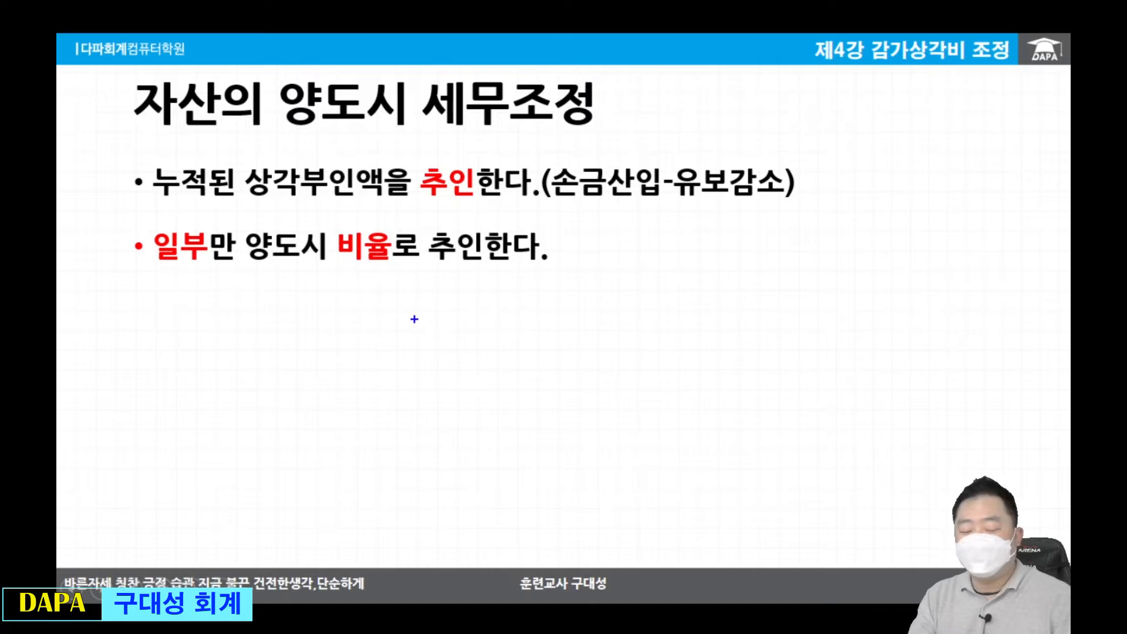
mouse_move(392, 304)
left_mouse_down()
mouse_move(490, 355)
mouse_move(396, 414)
mouse_move(375, 301)
mouse_move(391, 302)
mouse_move(385, 360)
mouse_move(371, 327)
left_mouse_up()
left_click_drag(390, 306, 376, 336)
left_click_drag(396, 312, 385, 340)
left_click_drag(402, 318, 392, 351)
mouse_move(474, 341)
left_mouse_down()
mouse_move(640, 281)
mouse_move(634, 292)
left_mouse_up()
left_click_drag(660, 260, 667, 274)
mouse_move(676, 261)
left_mouse_down()
mouse_move(677, 271)
mouse_move(690, 267)
mouse_move(681, 300)
mouse_move(705, 281)
mouse_move(706, 304)
left_mouse_up()
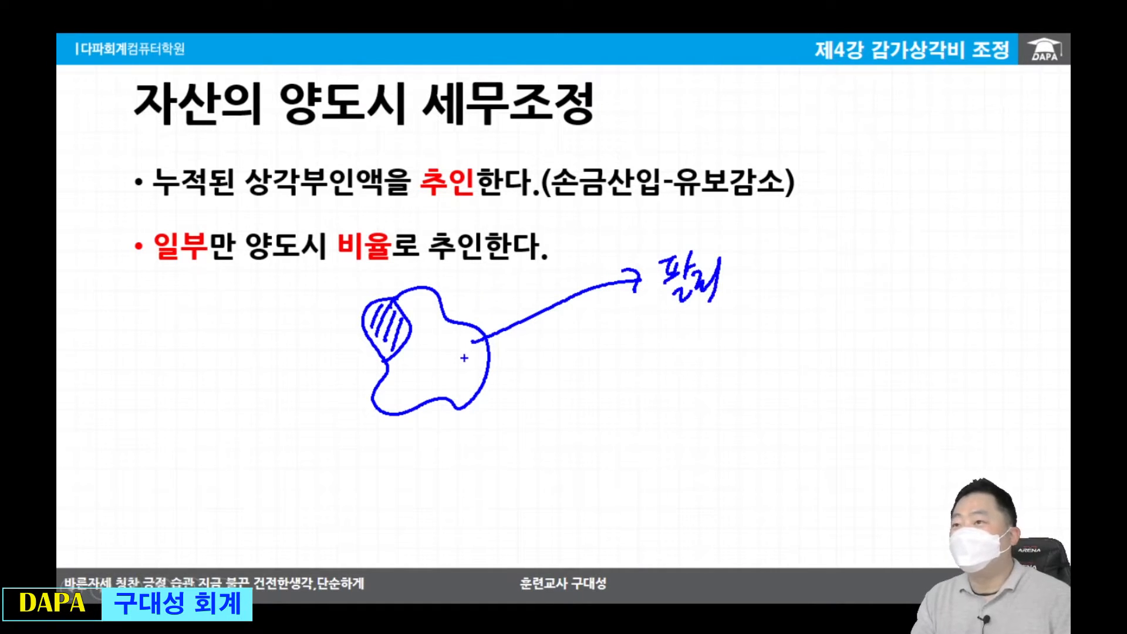
mouse_move(365, 366)
left_mouse_down()
mouse_move(408, 358)
mouse_move(354, 370)
left_mouse_up()
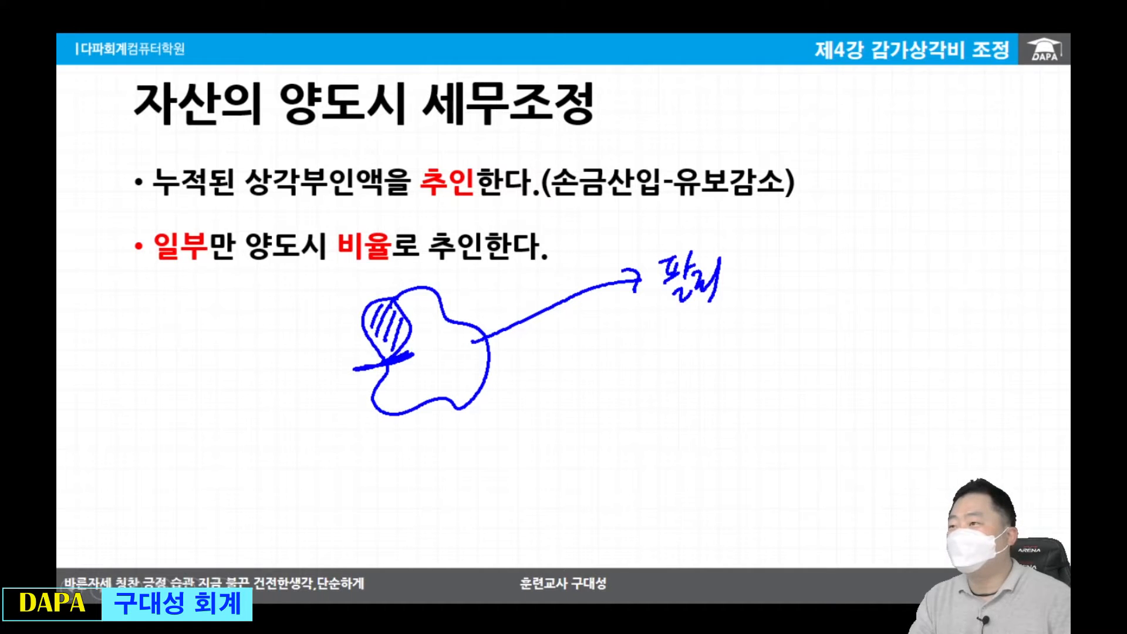
Circle and underline 추인 with a handwritten note above 유보감소, and draw two slanted dividing lines through the asset sketch
left_click_drag(455, 207, 468, 218)
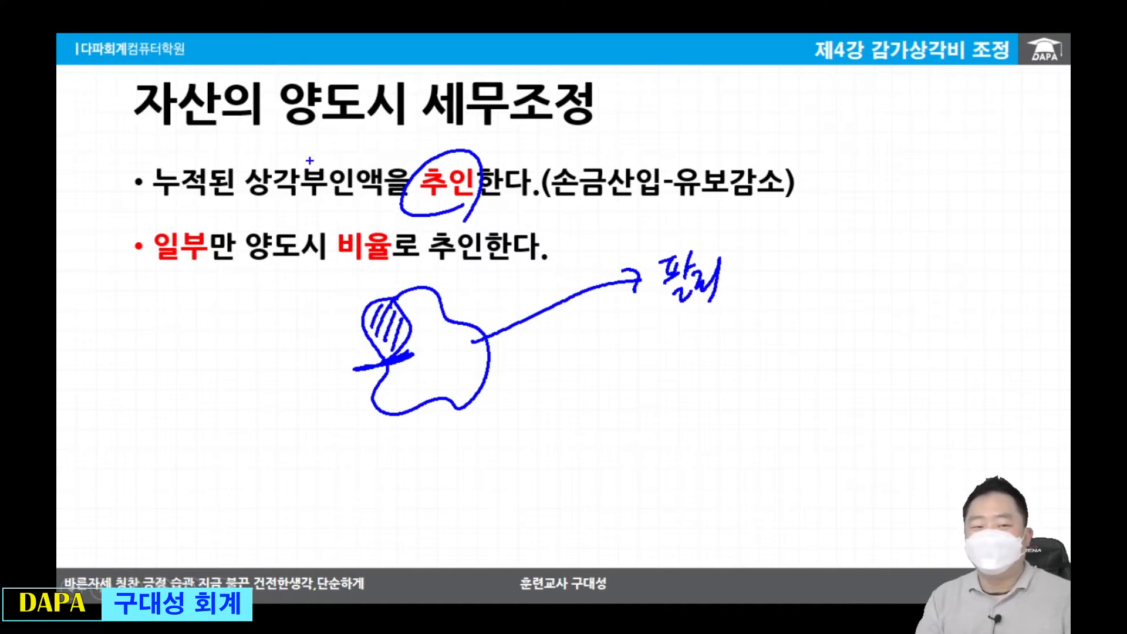
left_click_drag(421, 201, 485, 196)
mouse_move(787, 129)
left_mouse_down()
mouse_move(781, 145)
mouse_move(798, 165)
mouse_move(830, 146)
left_mouse_up()
left_click(848, 151)
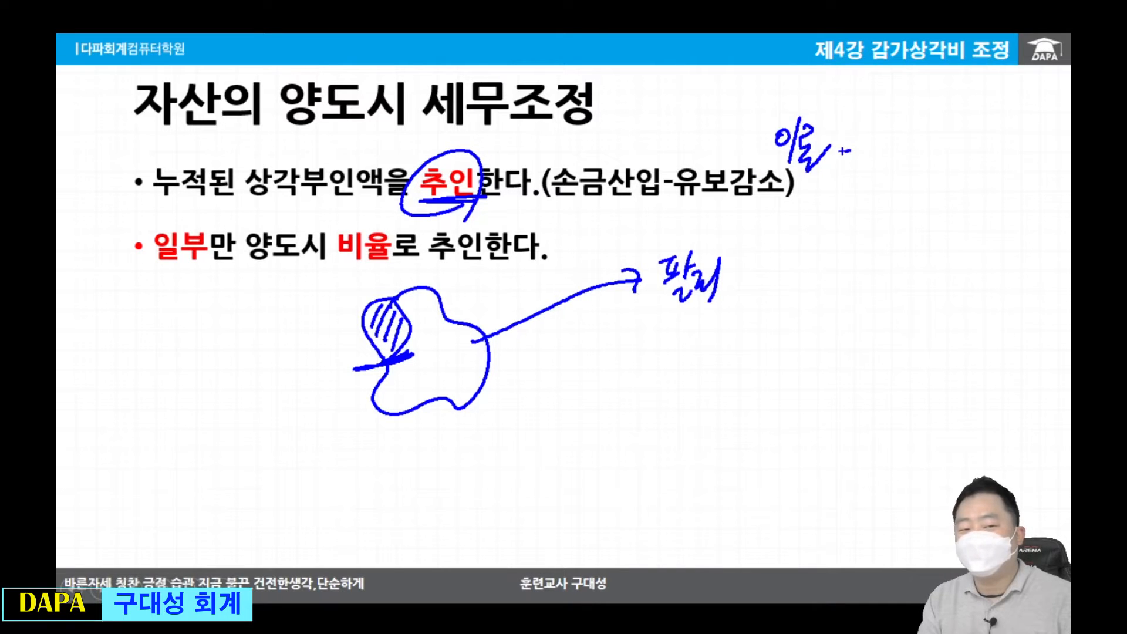
left_click_drag(418, 257, 376, 363)
left_click_drag(472, 284, 409, 442)
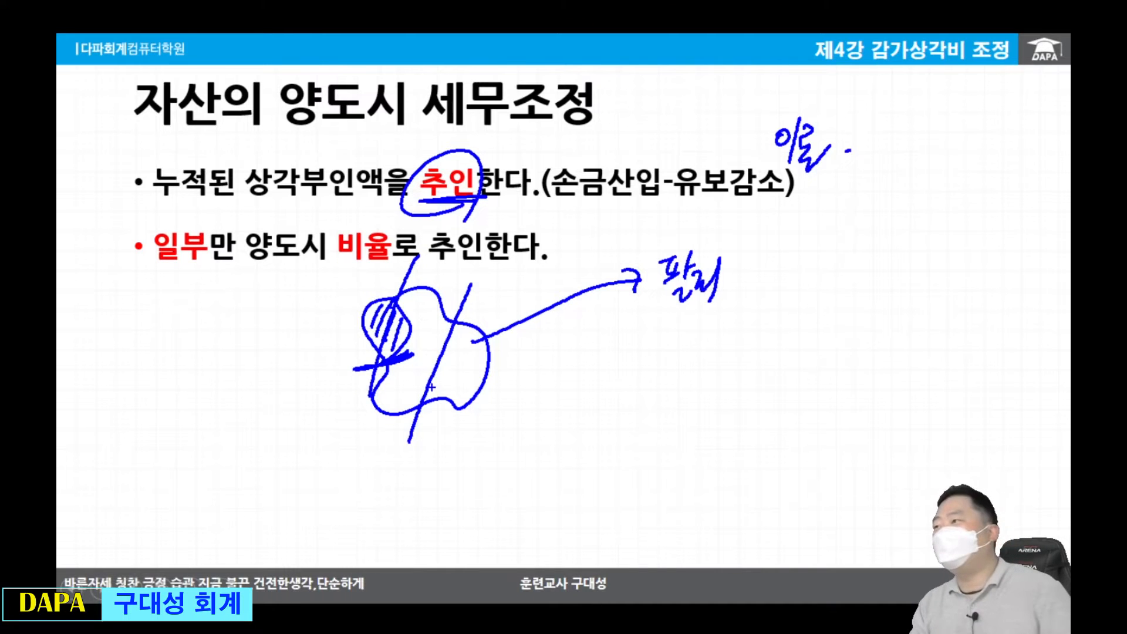
key("Escape")
left_click(549, 409)
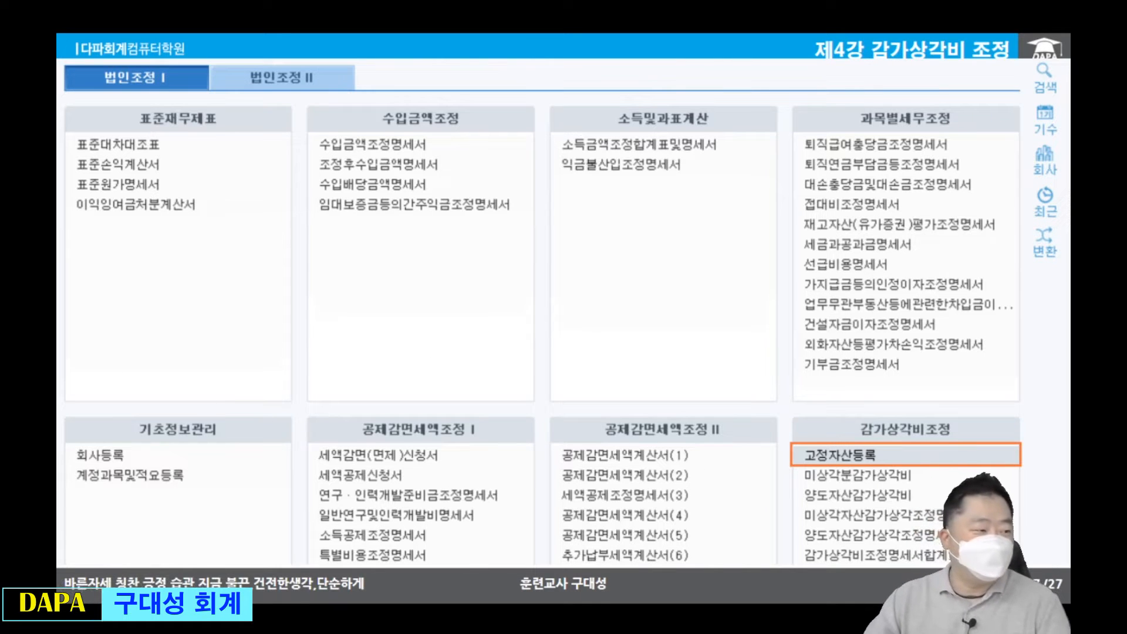
key("alt+Tab")
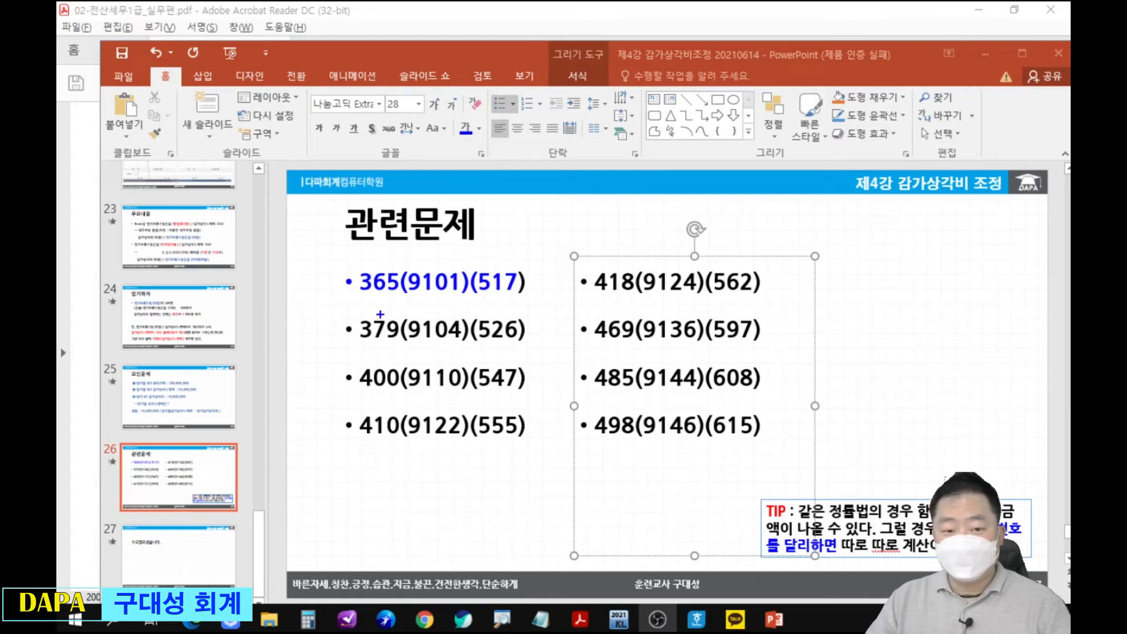
left_click_drag(333, 309, 546, 351)
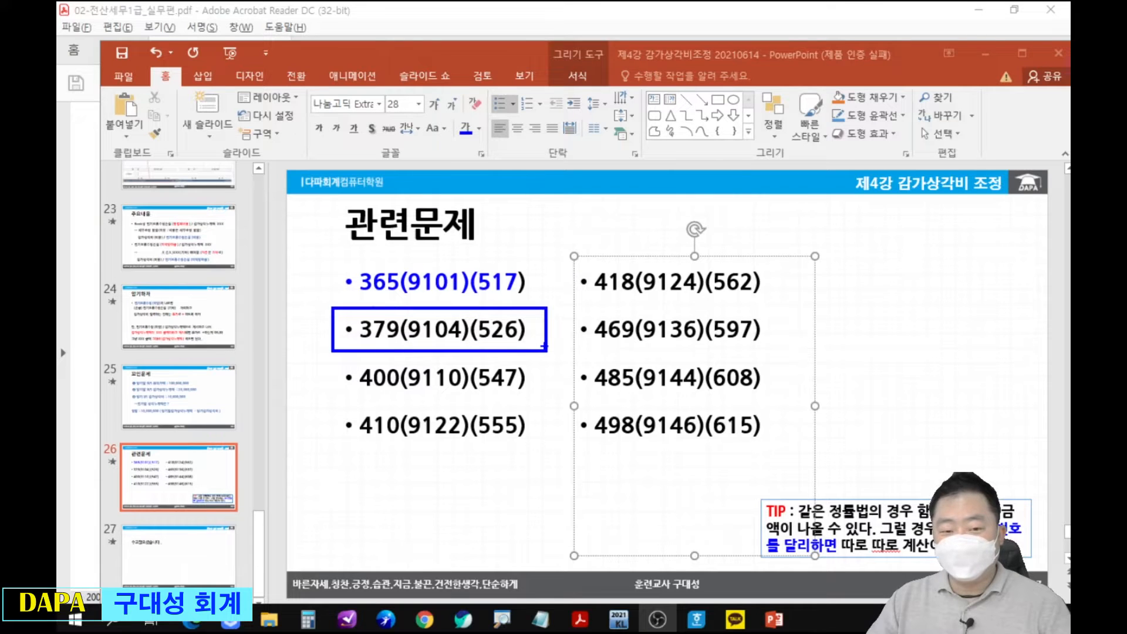
key("Escape")
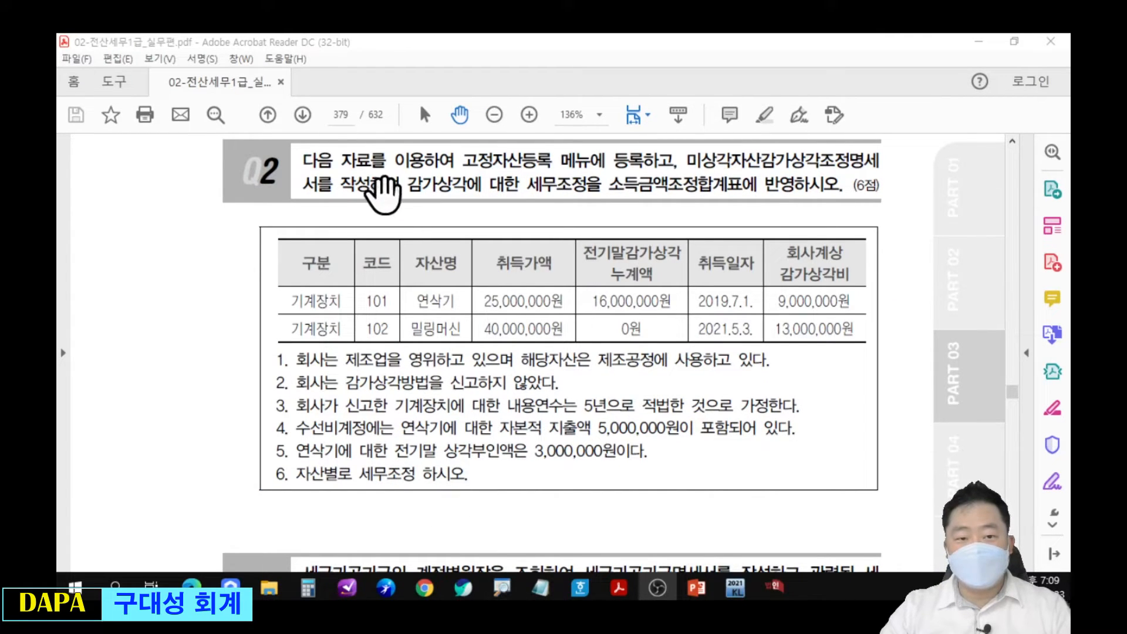
Circle page number 379 of the practice PDF in red, then clear the mark
key("ctrl+2")
mouse_move(326, 103)
left_mouse_down()
mouse_move(346, 120)
mouse_move(328, 101)
left_mouse_up()
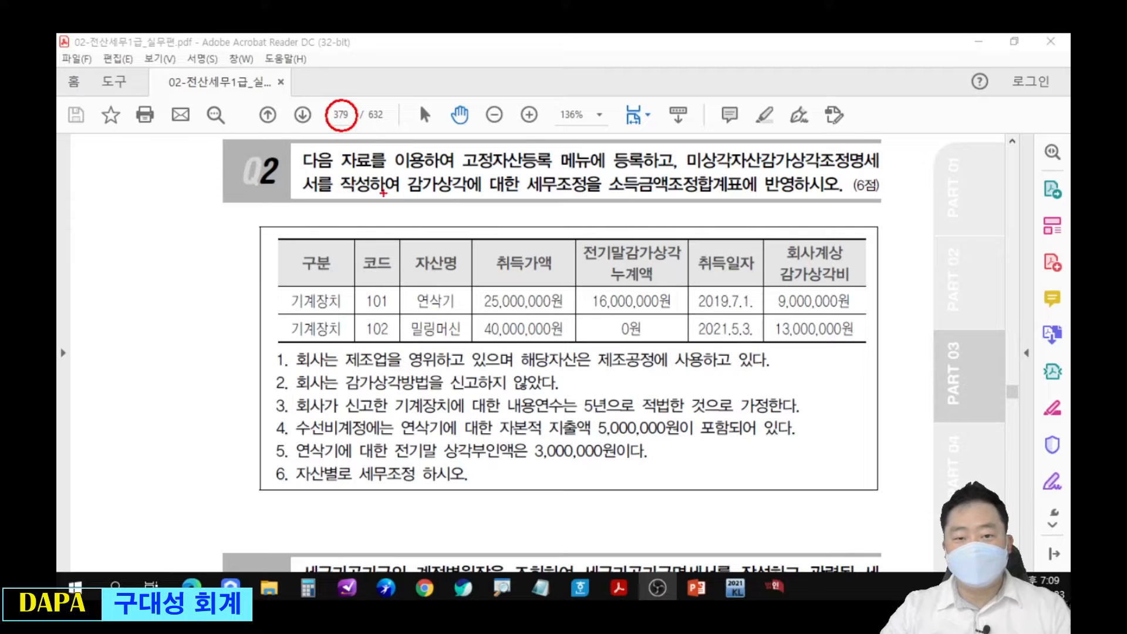
key("Escape")
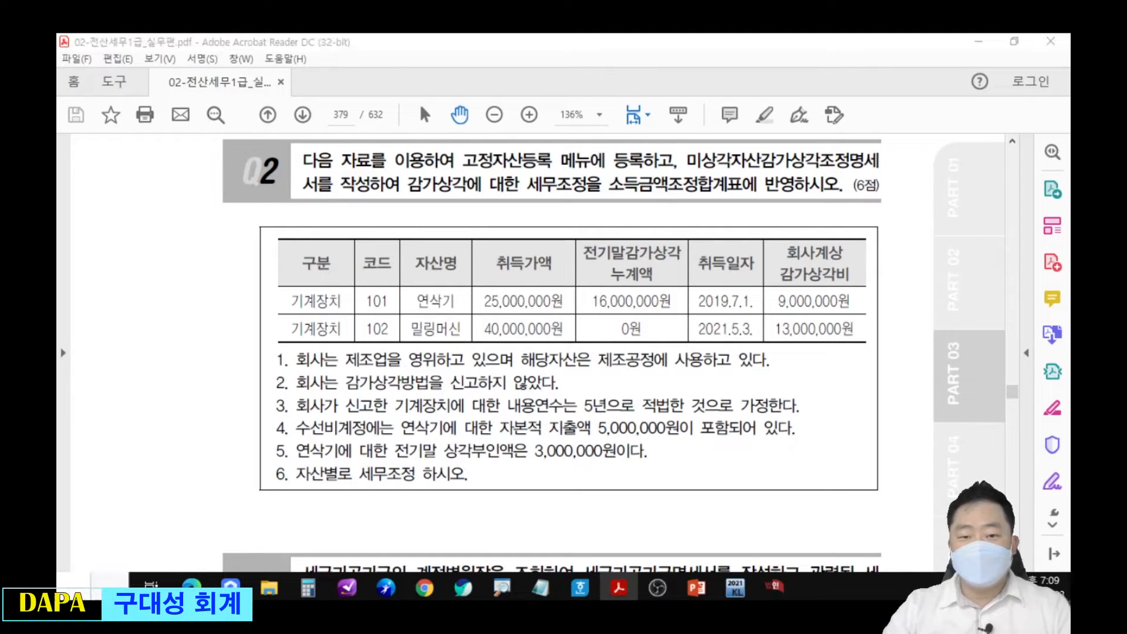
Underline in red and number 1 to 3 the tasks in question 02: 고정자산등록, 미상각자산감가상각조정명세서 and 소득금액조정합계표
key("ctrl+2")
mouse_move(473, 135)
left_mouse_down()
mouse_move(459, 145)
mouse_move(461, 131)
mouse_move(453, 148)
mouse_move(473, 143)
mouse_move(474, 171)
mouse_move(643, 169)
left_mouse_up()
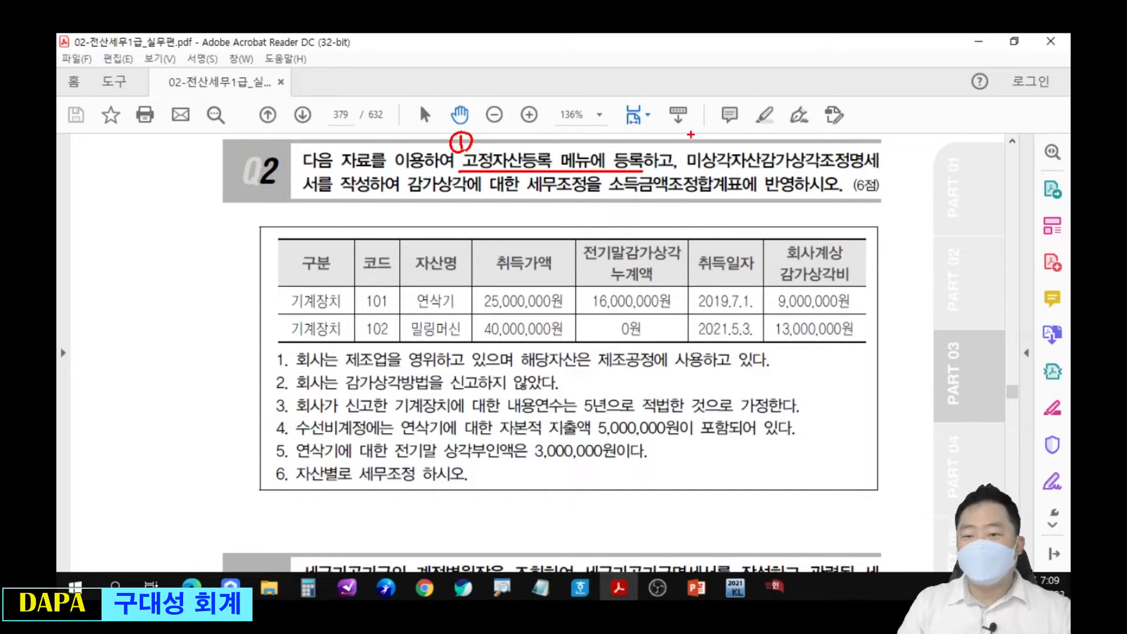
mouse_move(686, 137)
left_mouse_down()
mouse_move(698, 134)
mouse_move(702, 170)
mouse_move(878, 171)
left_mouse_up()
left_click_drag(304, 193, 369, 192)
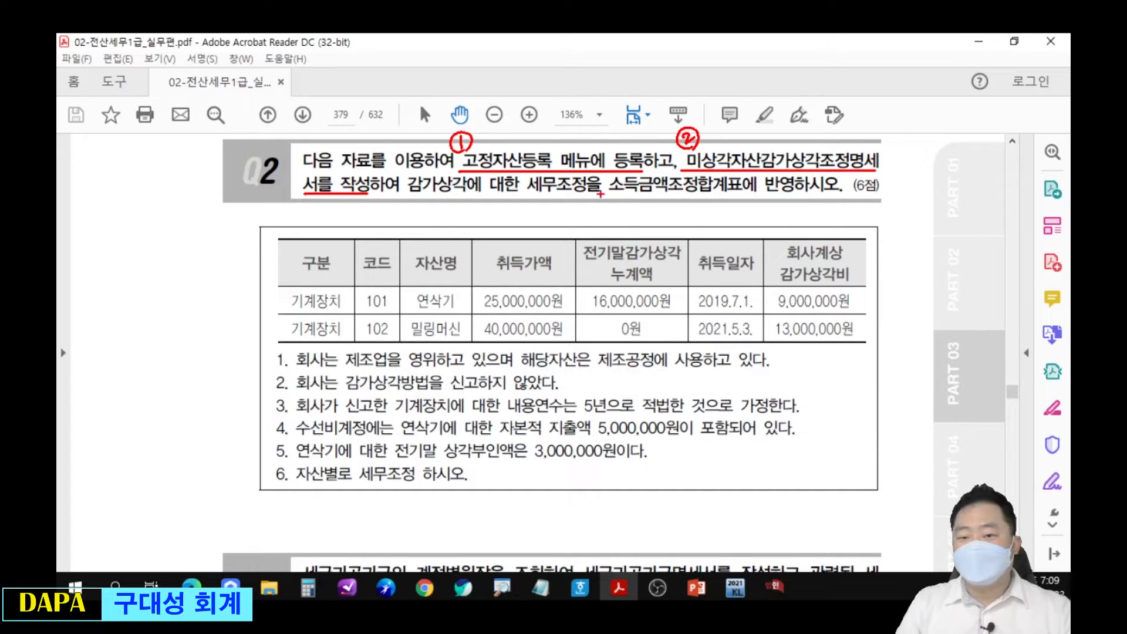
mouse_move(603, 201)
left_mouse_down()
mouse_move(610, 189)
mouse_move(807, 198)
left_mouse_up()
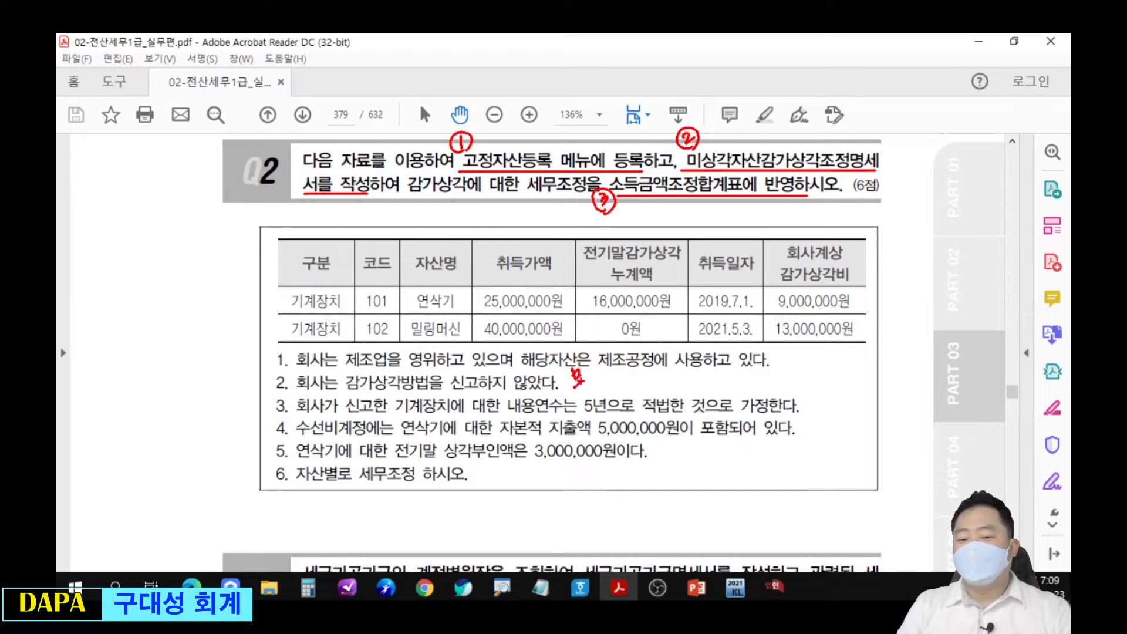
Handwrite "무신고; 정률법" beside note 2 and circle the 5년 useful life in note 3
mouse_move(593, 381)
left_mouse_down()
mouse_move(611, 376)
mouse_move(626, 399)
left_mouse_up()
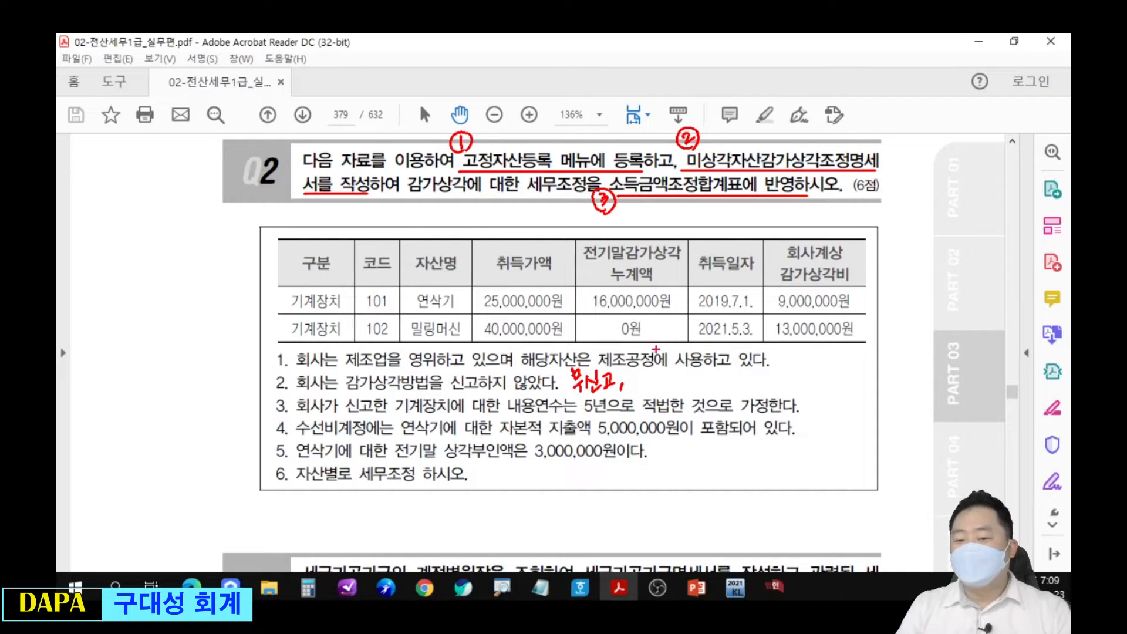
mouse_move(633, 375)
left_mouse_down()
mouse_move(640, 388)
mouse_move(678, 388)
left_mouse_up()
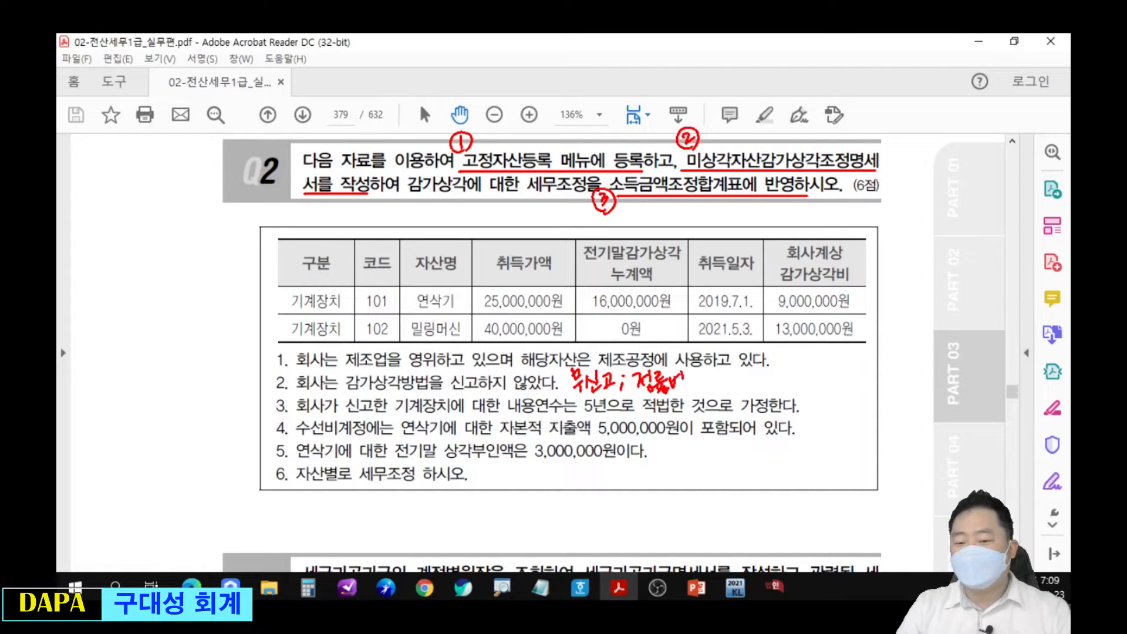
left_click(694, 381)
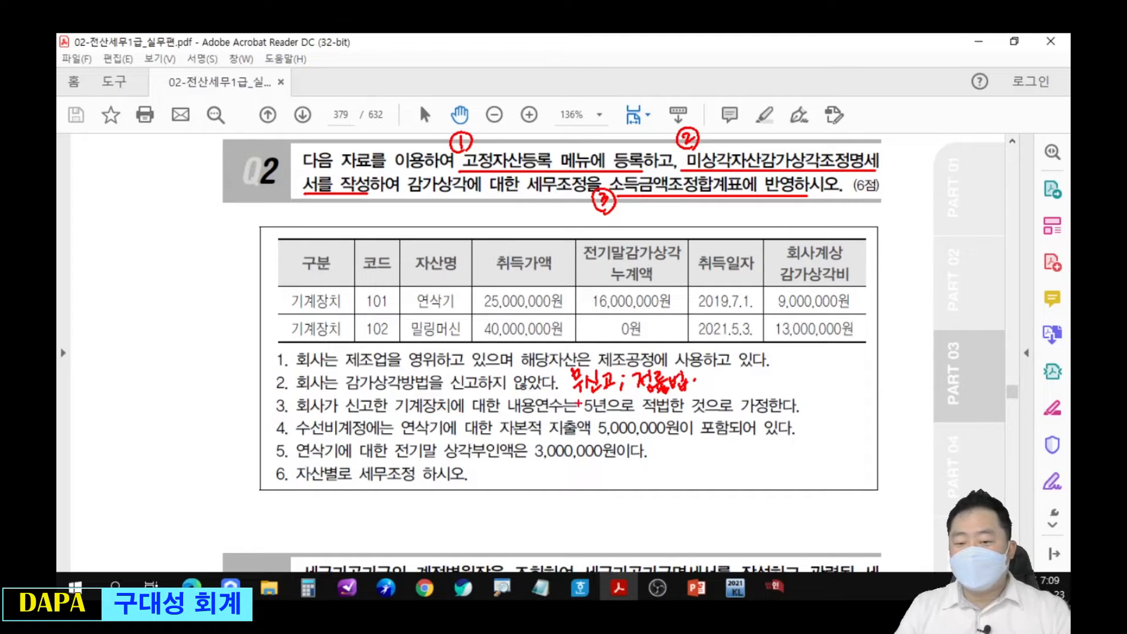
mouse_move(582, 392)
left_mouse_down()
mouse_move(605, 395)
mouse_move(612, 411)
mouse_move(578, 405)
left_mouse_up()
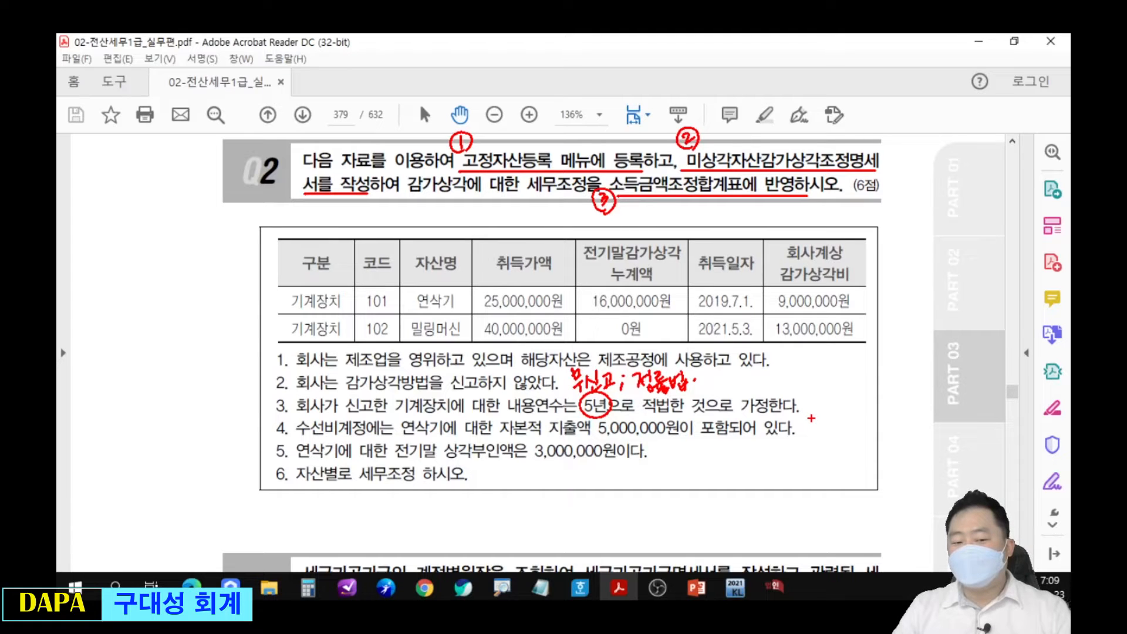
Mark note 4 with "자→수", underline 5,000,000원, and draw arrows linking notes 4 and 5 to the 연삭기 row
mouse_move(819, 416)
left_mouse_down()
mouse_move(820, 436)
mouse_move(827, 421)
mouse_move(848, 435)
left_mouse_up()
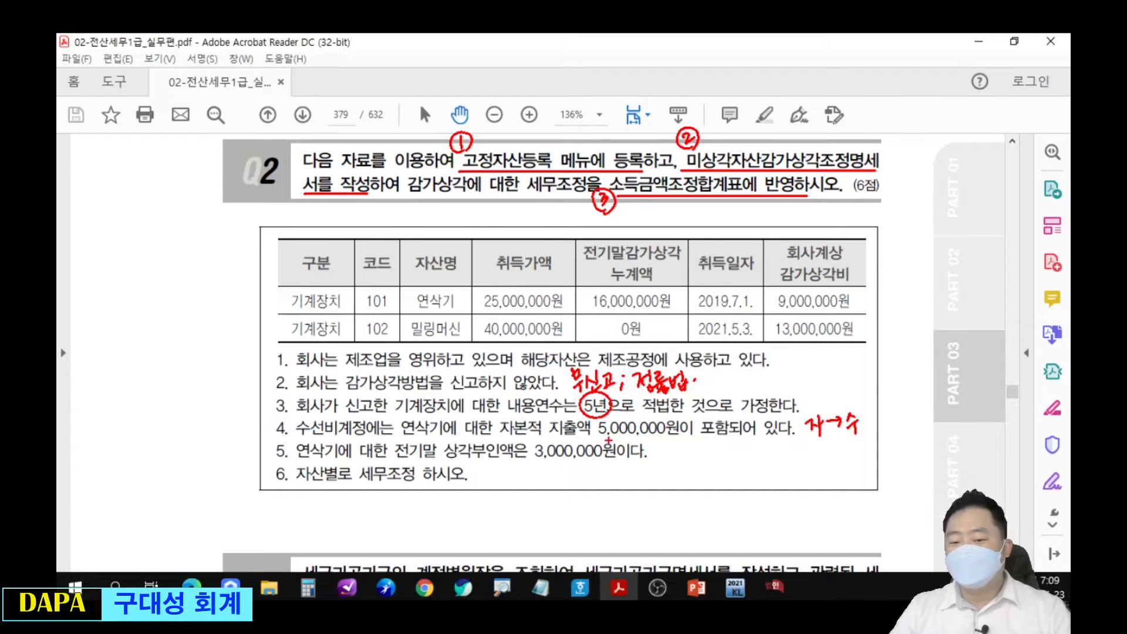
left_click_drag(600, 438, 675, 435)
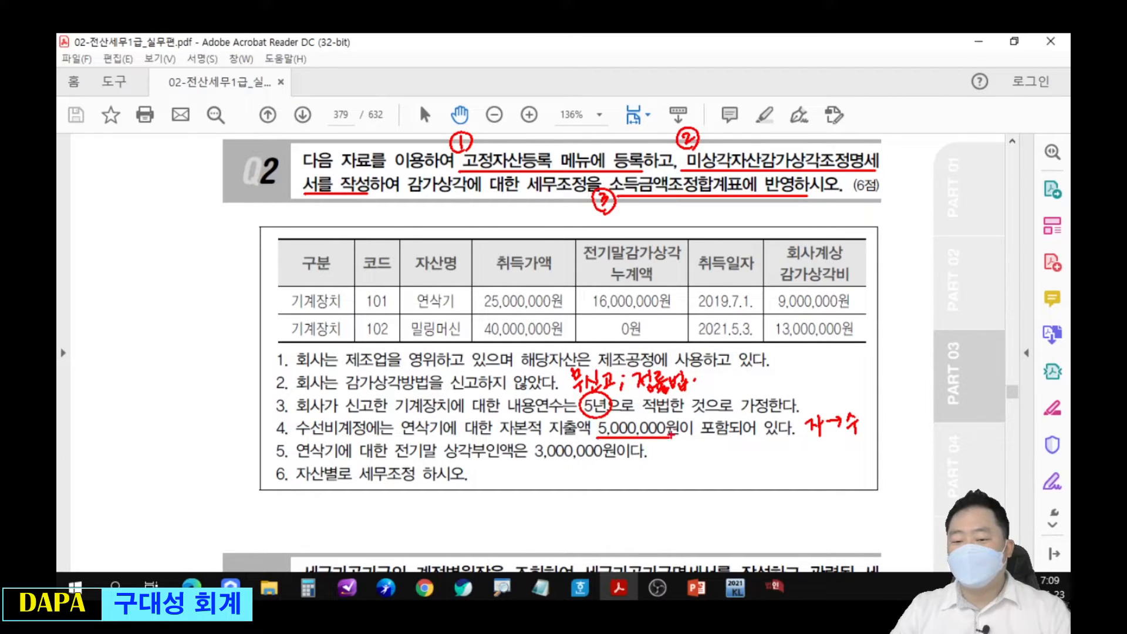
left_click_drag(274, 299, 274, 300)
mouse_move(274, 431)
left_mouse_down()
mouse_move(242, 405)
mouse_move(247, 312)
mouse_move(255, 330)
left_mouse_up()
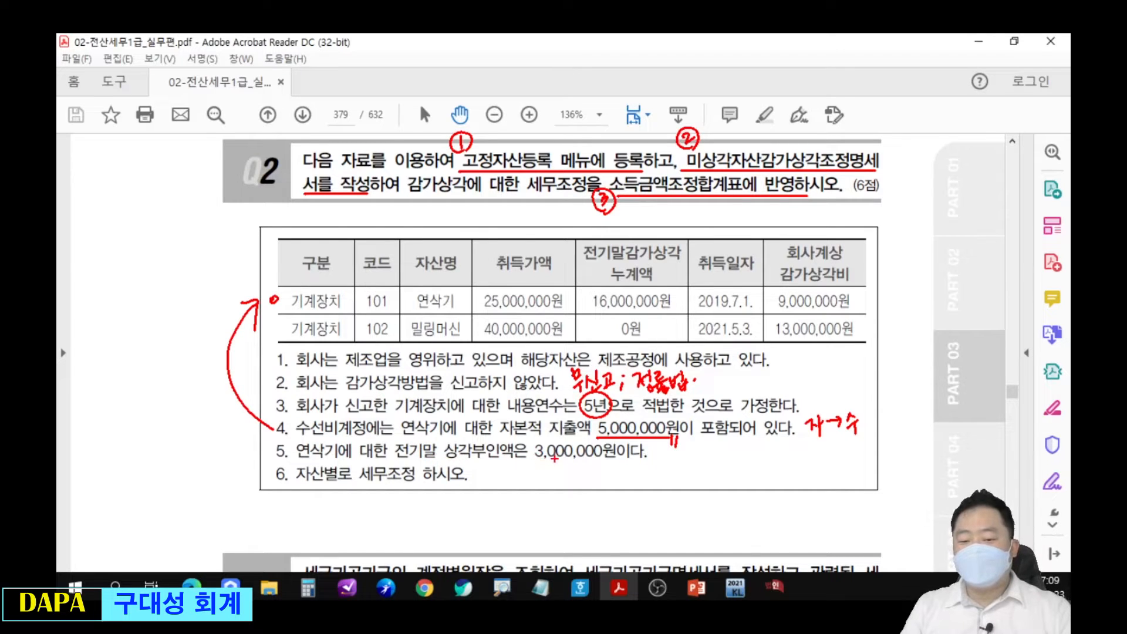
mouse_move(267, 451)
left_mouse_down()
mouse_move(193, 377)
mouse_move(232, 297)
mouse_move(265, 289)
mouse_move(257, 312)
left_mouse_up()
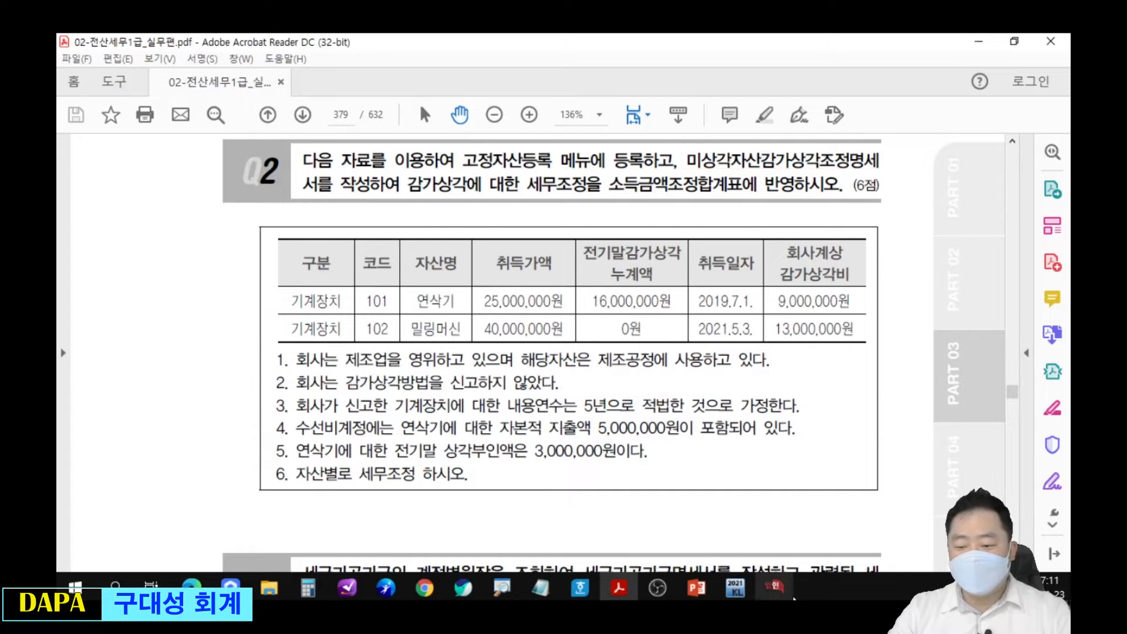
Switch to the accounting program's 고정자산등록 window and place it below the 연삭기 row of the PDF table
left_click(778, 589)
left_click_drag(57, 135, 803, 140)
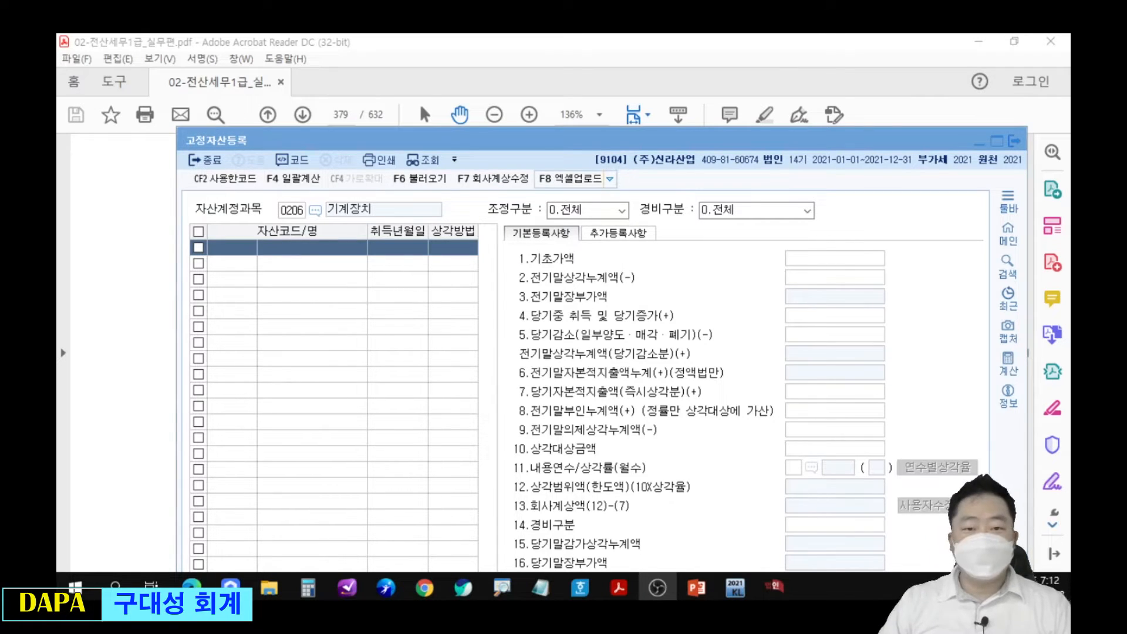
left_click_drag(580, 136, 577, 326)
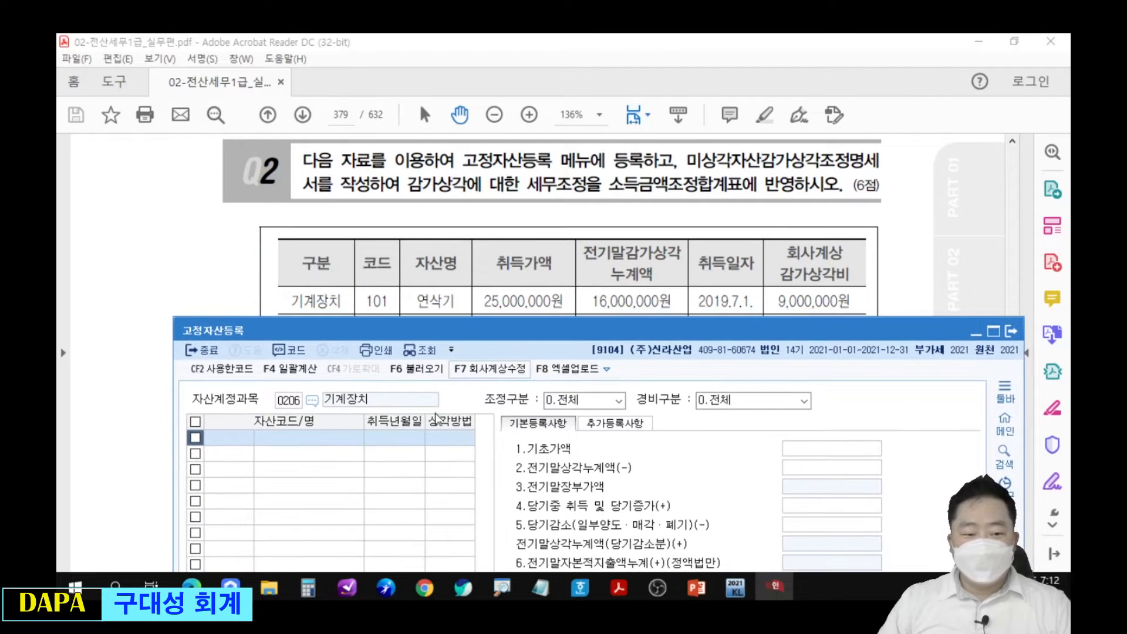
Register asset code 101, 연삭기, under the 기계장치 account with acquisition date 2019-07-01
left_click(222, 440)
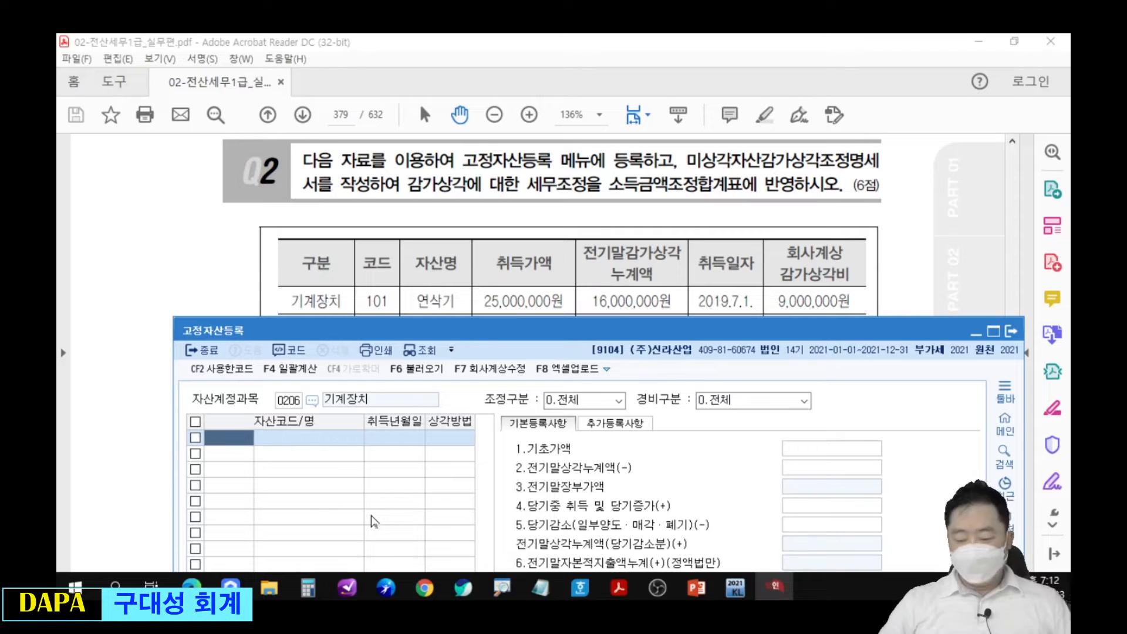
type("101")
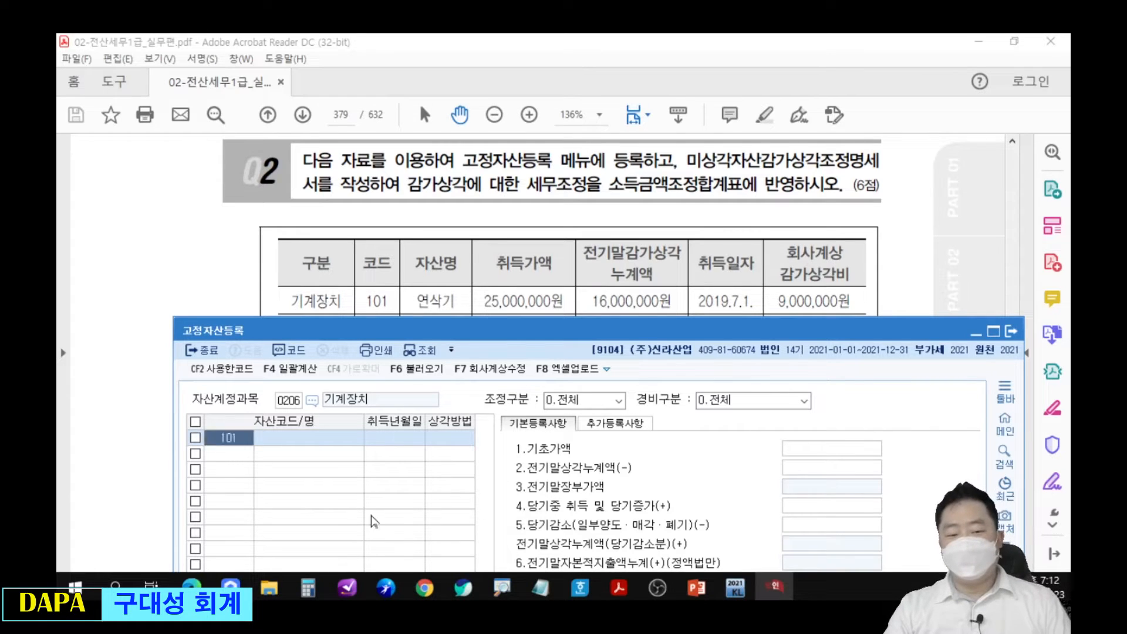
key("Return")
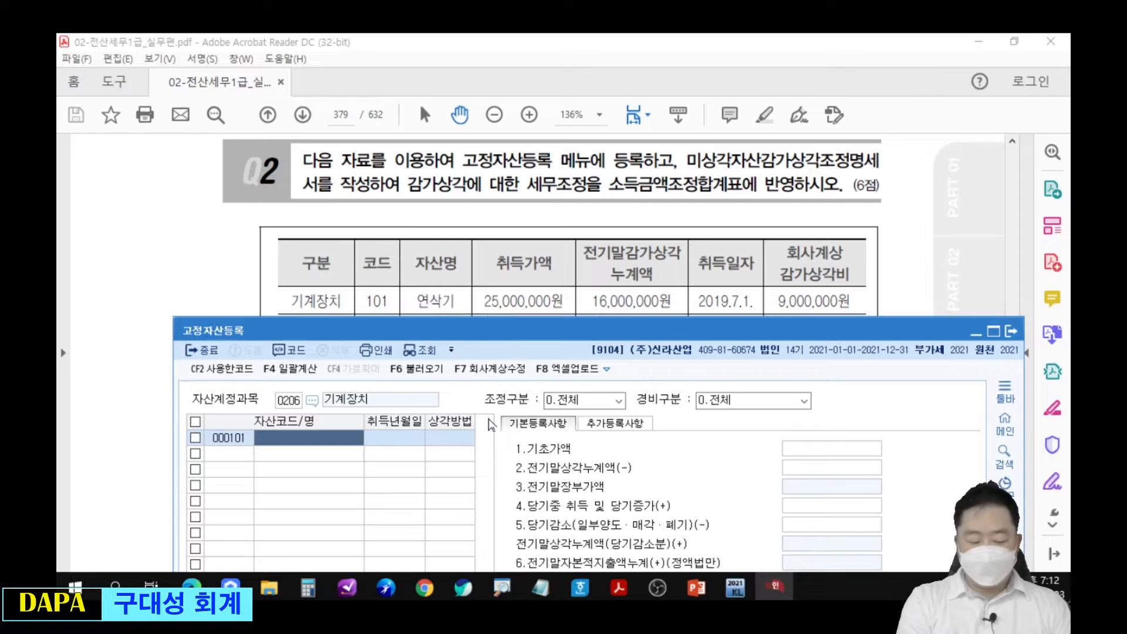
type("연삭기")
key("Return")
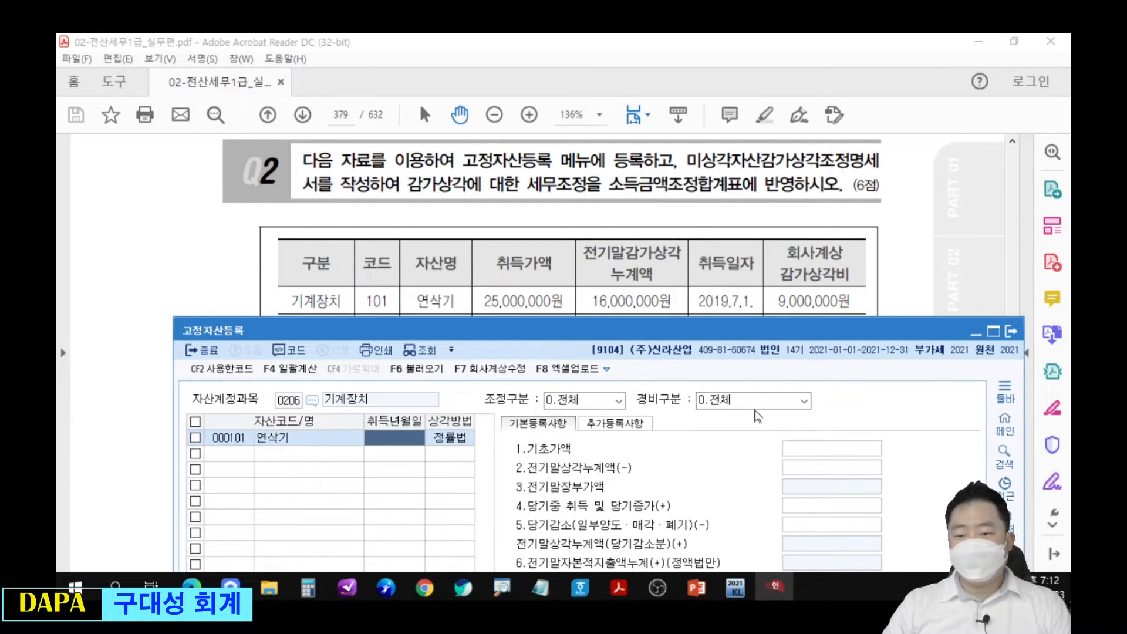
type("20")
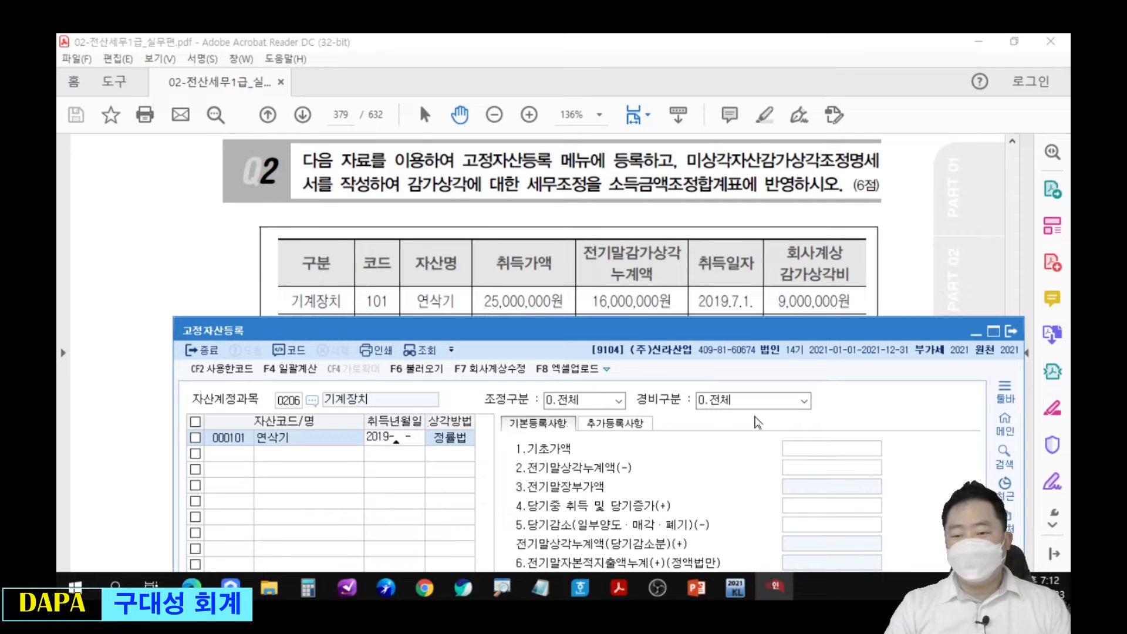
type("19-07-01")
key("Return")
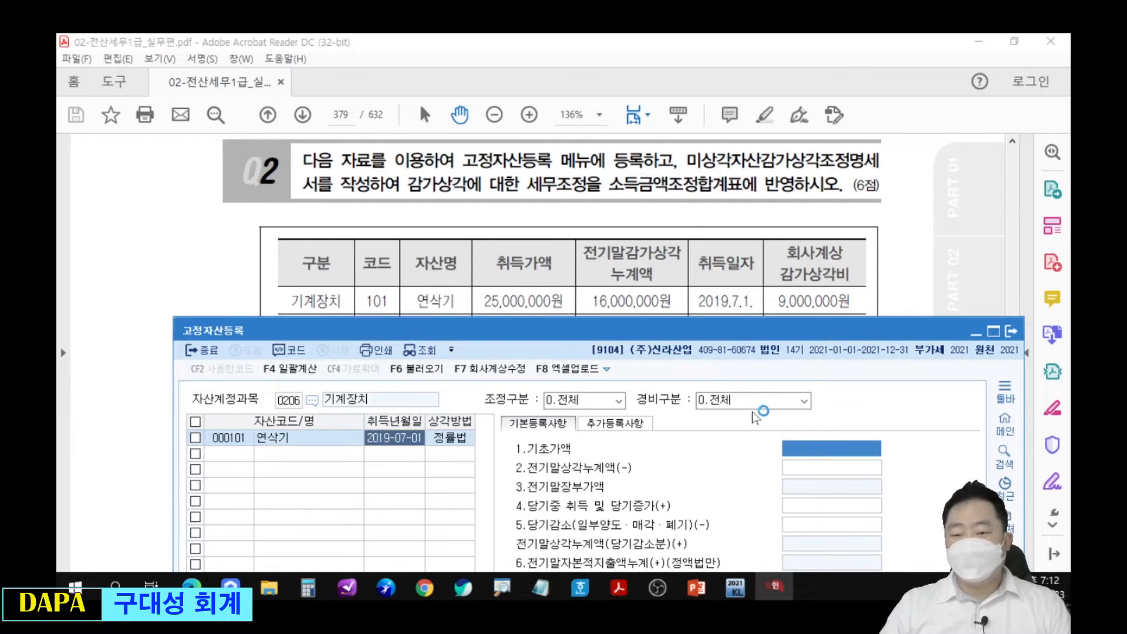
Set the 상각방법 of asset 101, 연삭기, to 1:정률법
left_click_drag(754, 330, 773, 34)
left_click(500, 151)
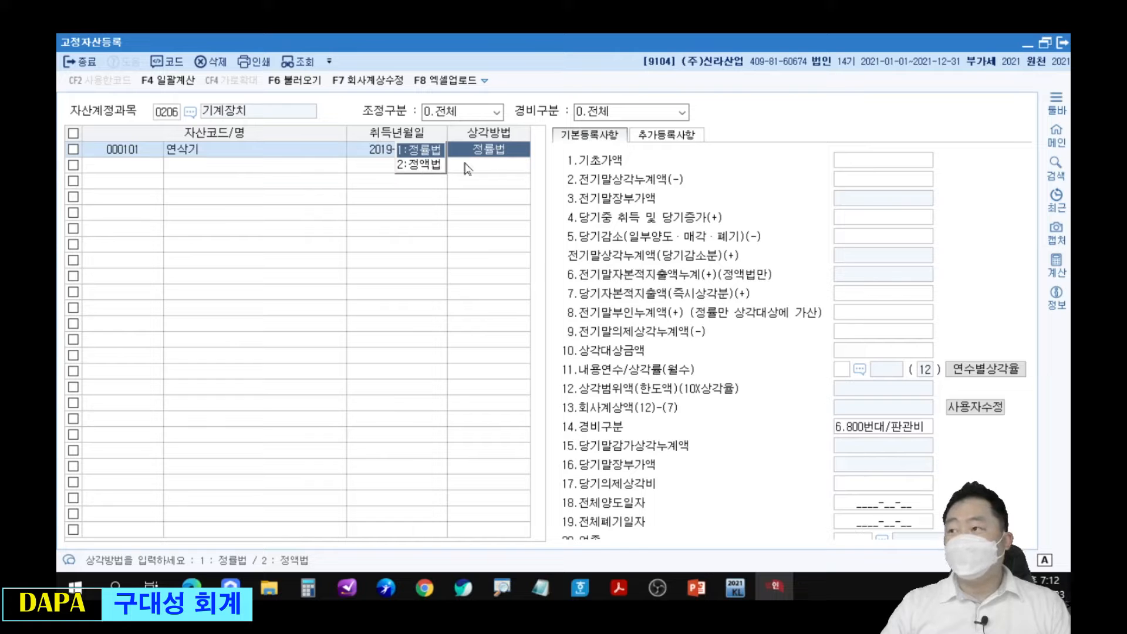
left_click(438, 152)
Enter 25,000,000 as 기초가액 and 16,000,000 as 전기말상각누계액 for the 연삭기, circling the accumulated depreciation in the PDF table
left_click_drag(639, 54, 426, 337)
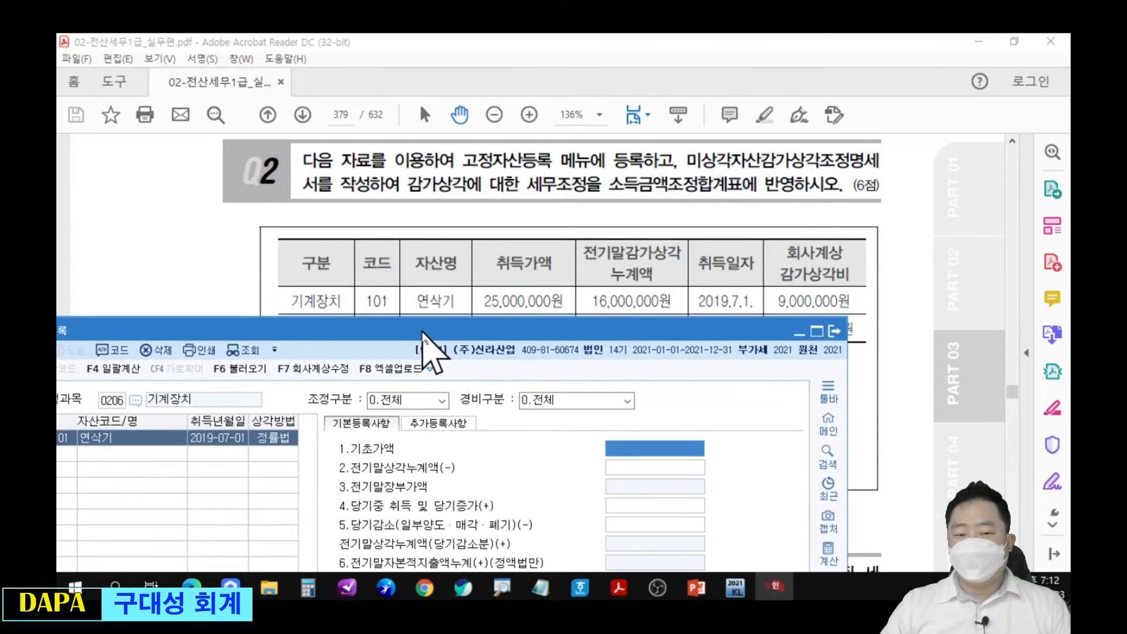
type("25000000")
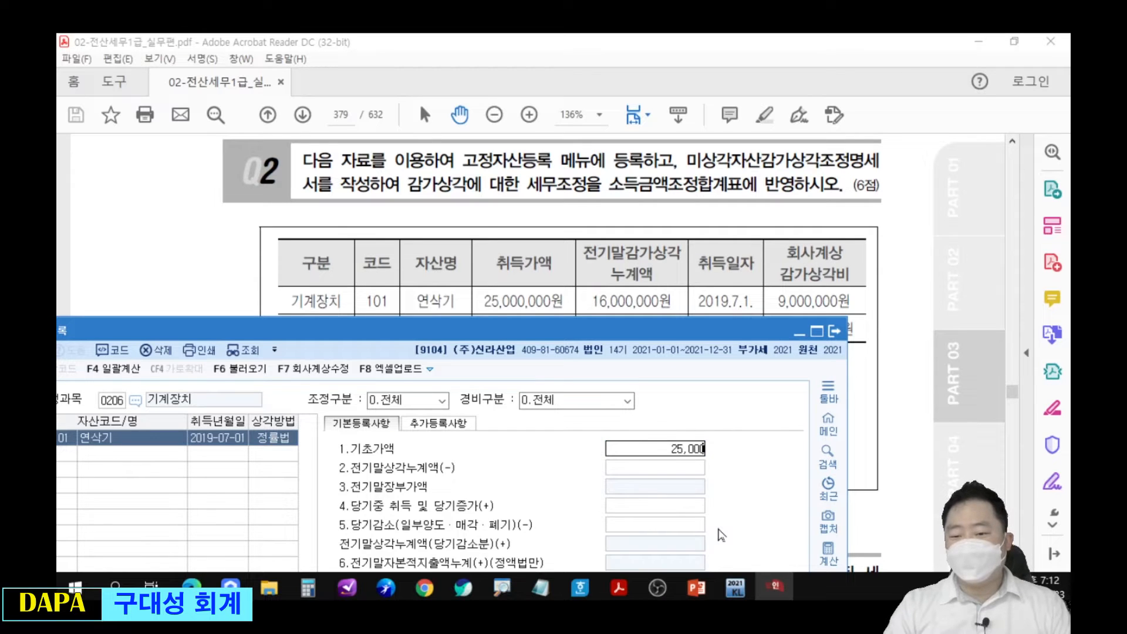
key("Return")
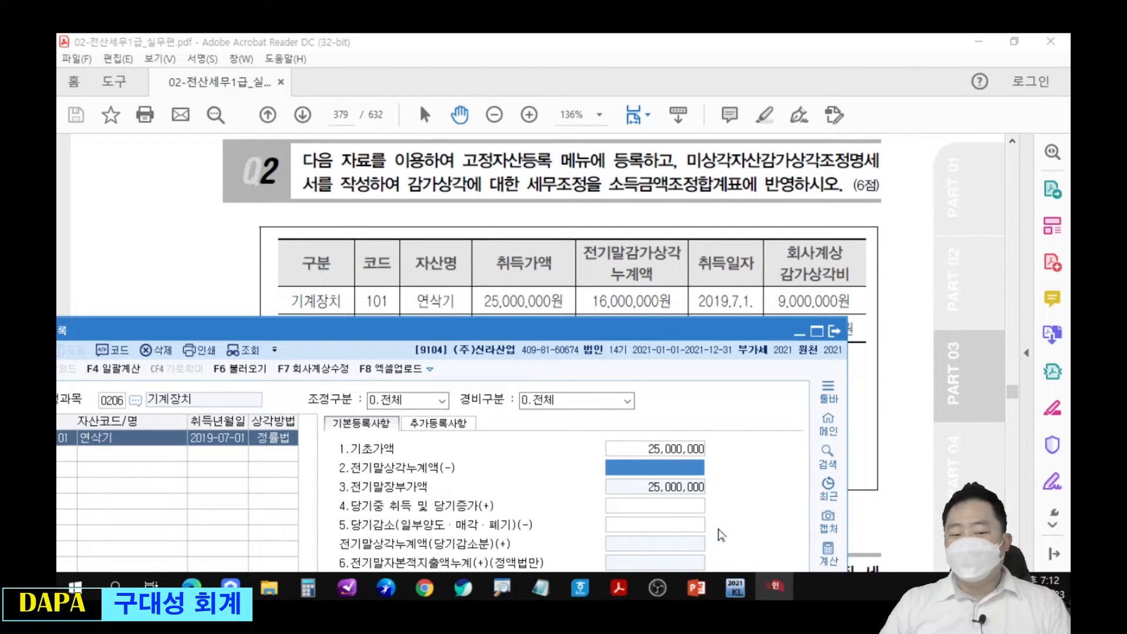
left_click_drag(577, 276, 684, 326)
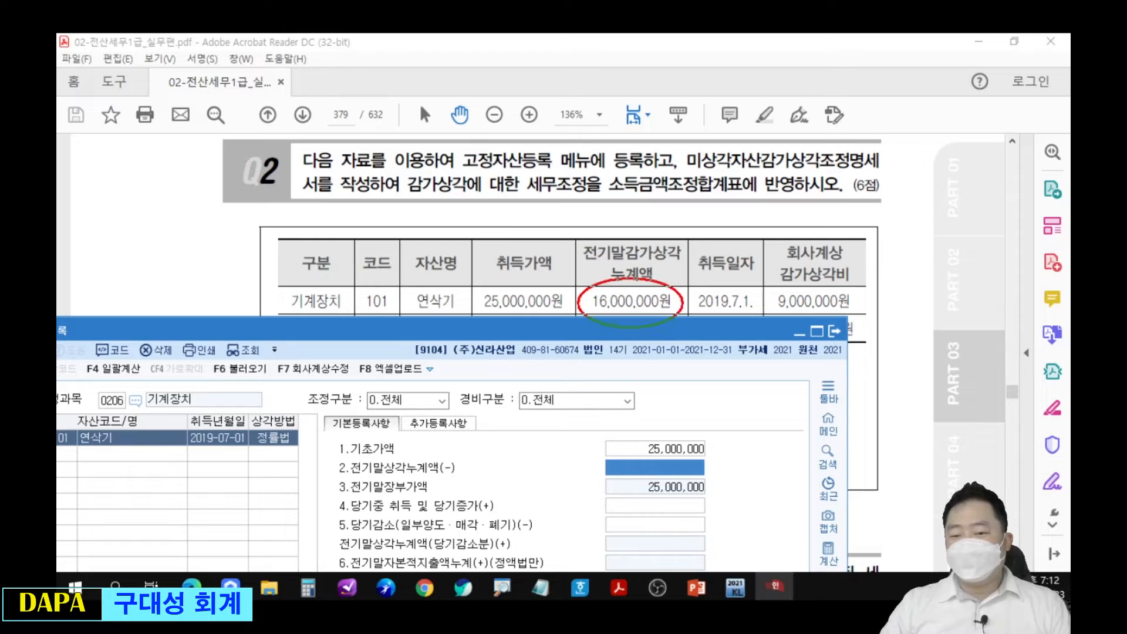
type("16000000")
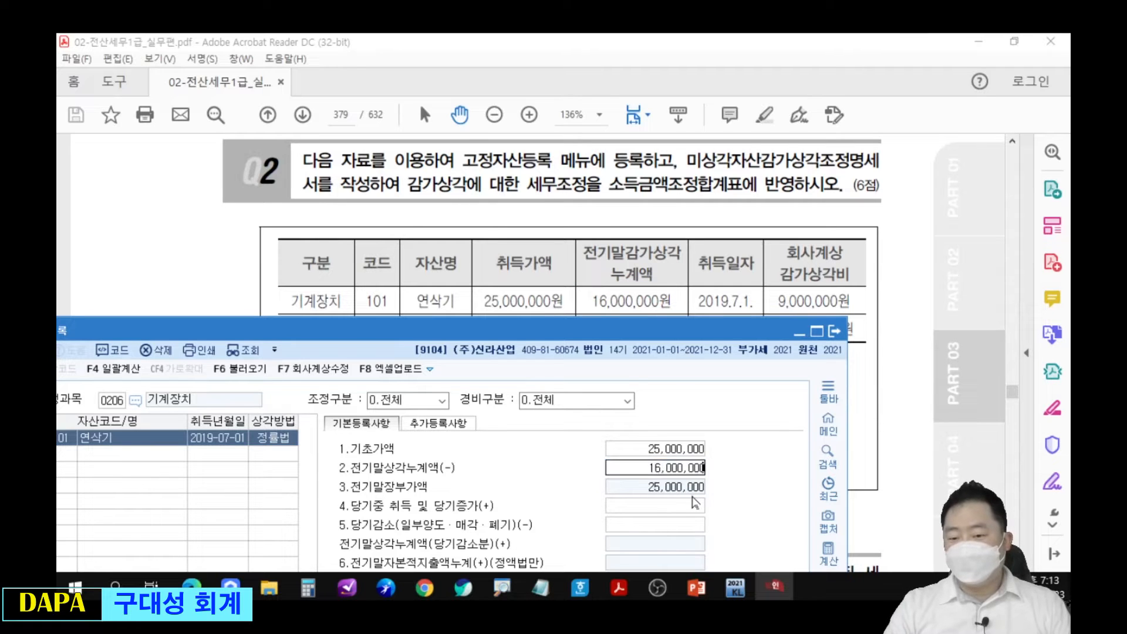
key("Return")
Set the 연삭기's 내용연수 to 5 years and its 경비구분 to 1.500번대(제조)
left_click_drag(723, 333, 603, 82)
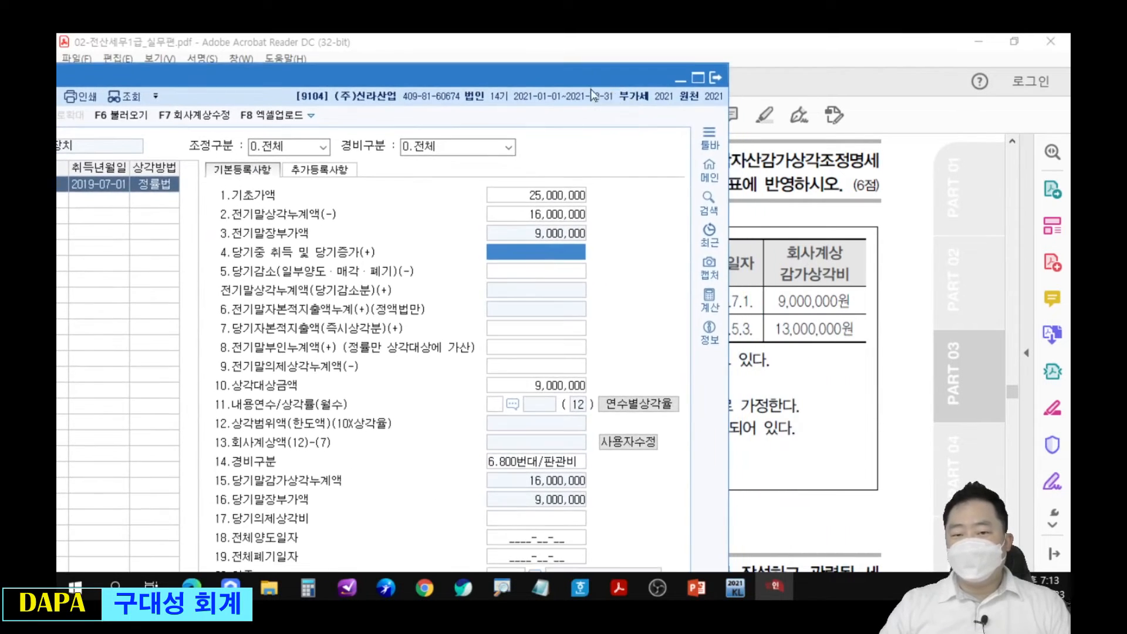
left_click(498, 406)
type("5")
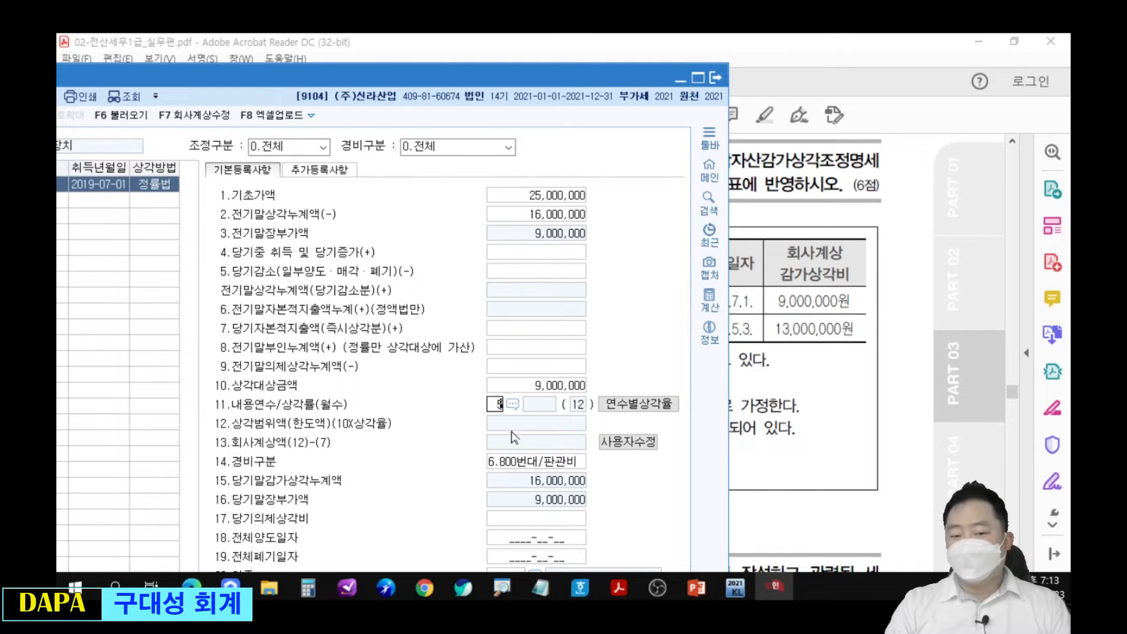
key("Return")
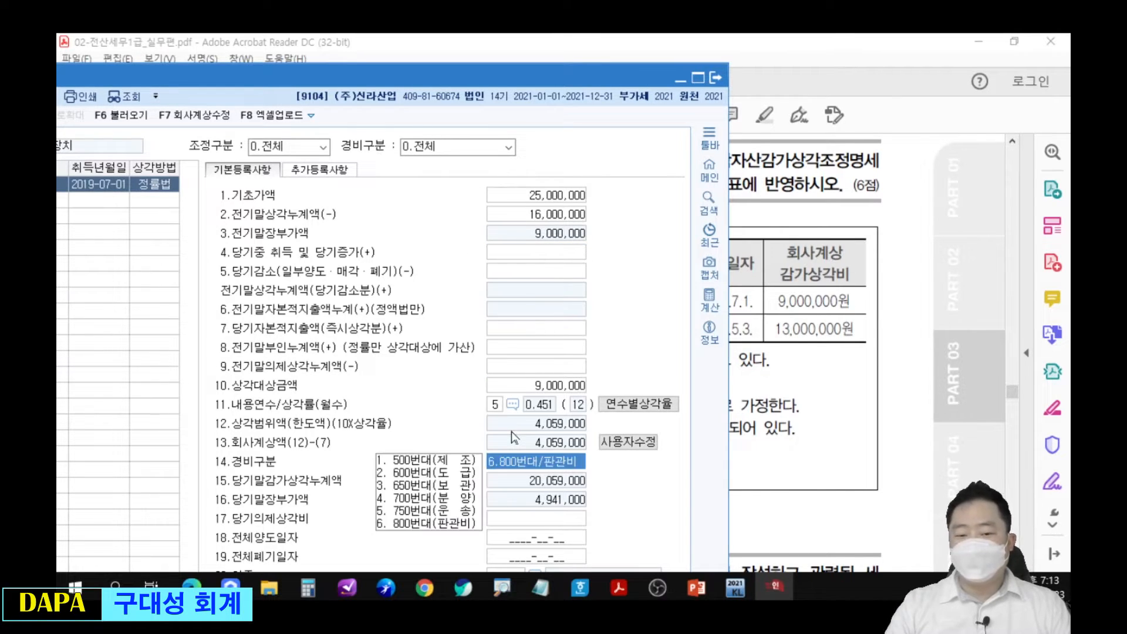
left_click(446, 466)
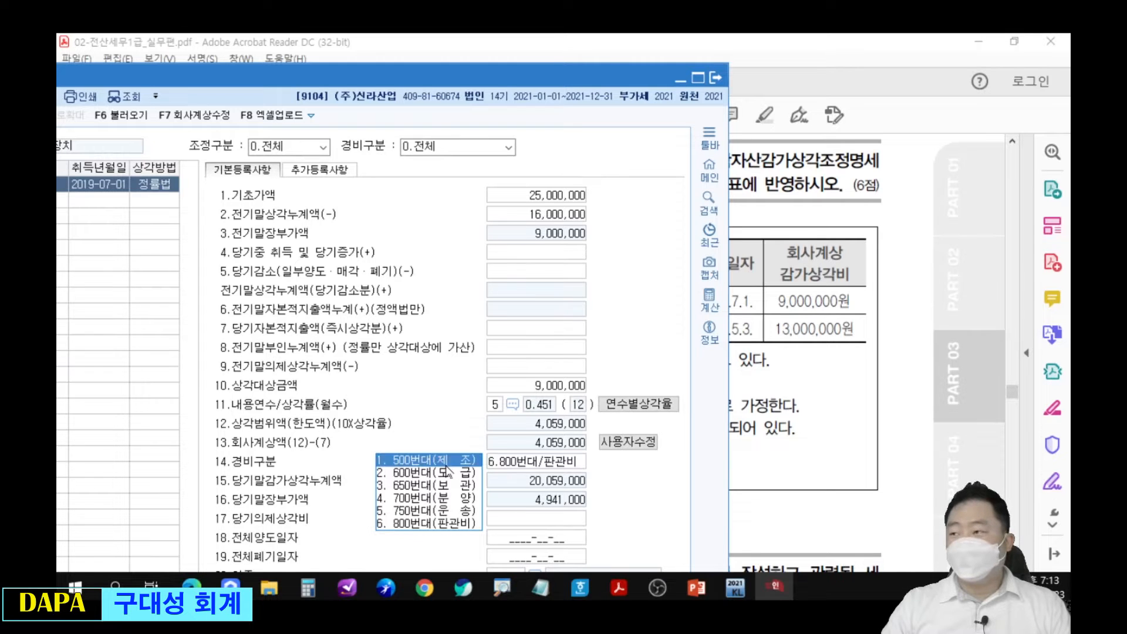
left_click(446, 465)
Recheck the PDF notes and set the 연삭기's 업종 to code 13, 제조업
left_click_drag(562, 83, 530, 480)
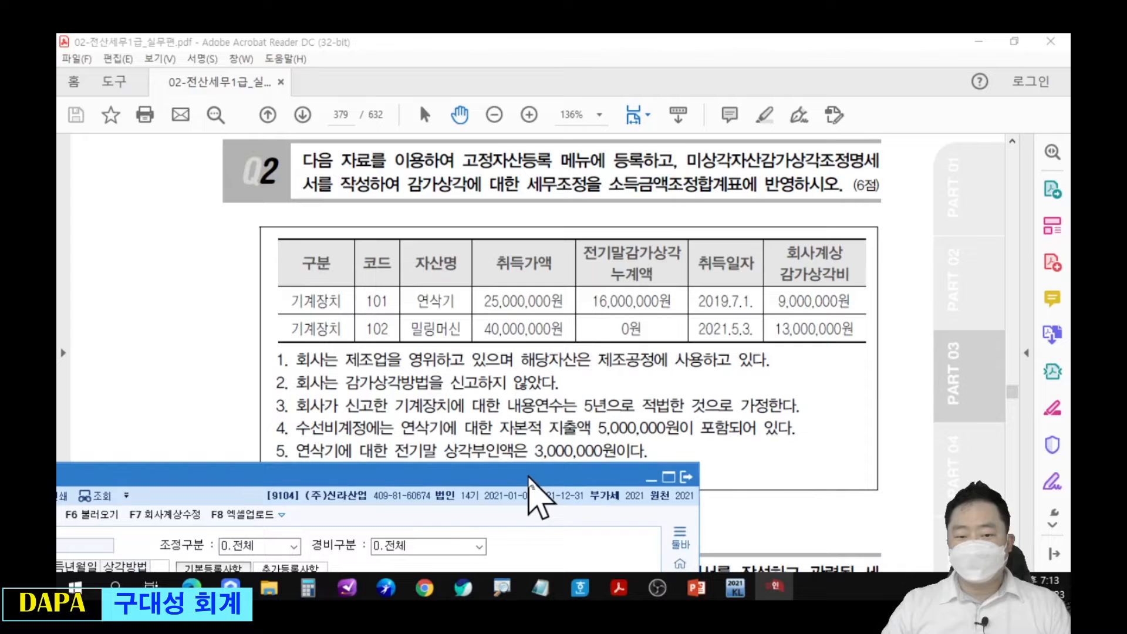
left_click_drag(529, 480, 592, 62)
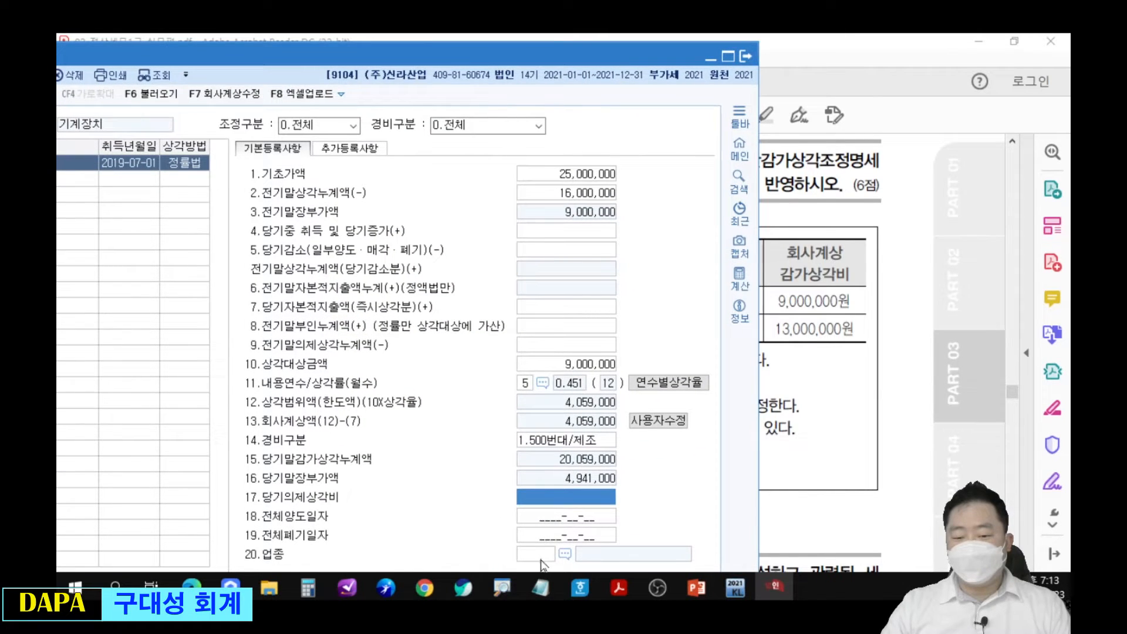
left_click(565, 554)
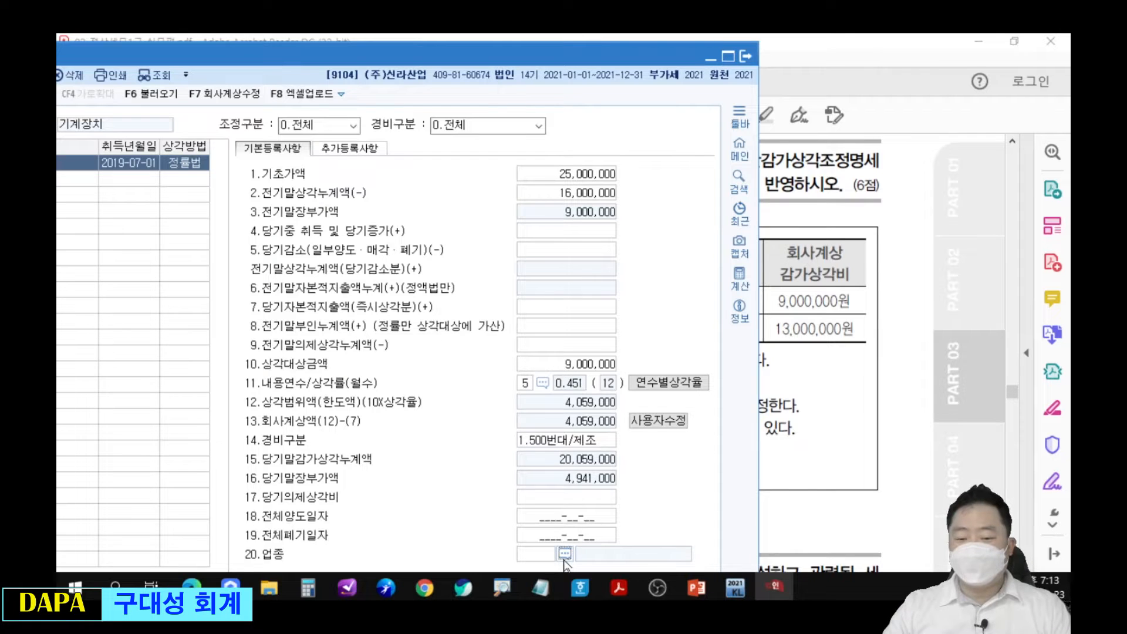
left_click(564, 556)
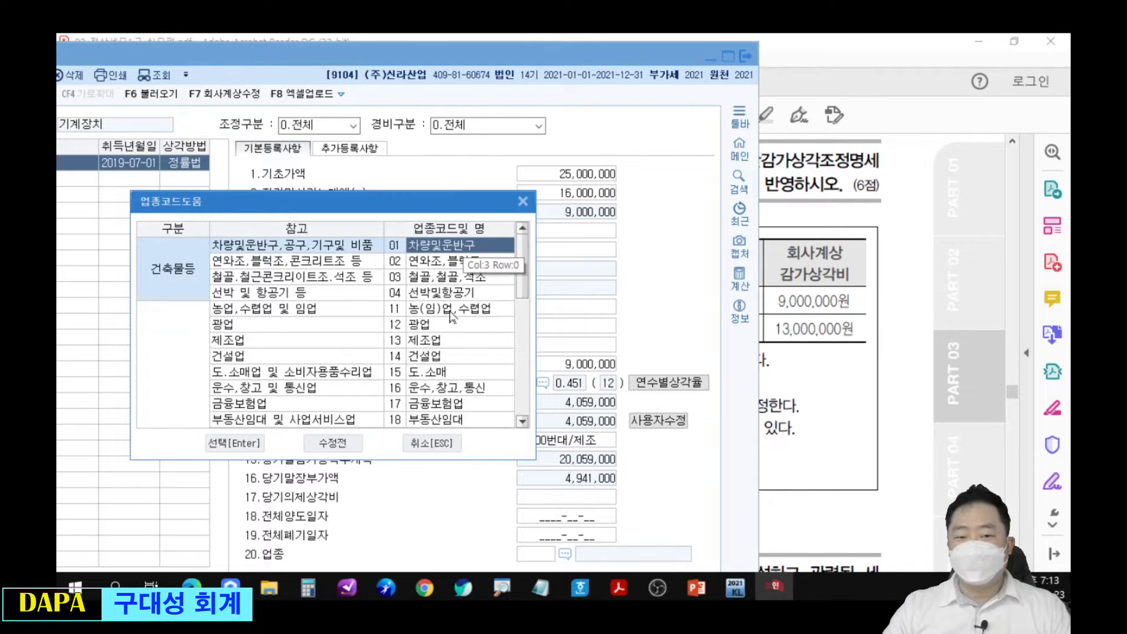
left_click(446, 344)
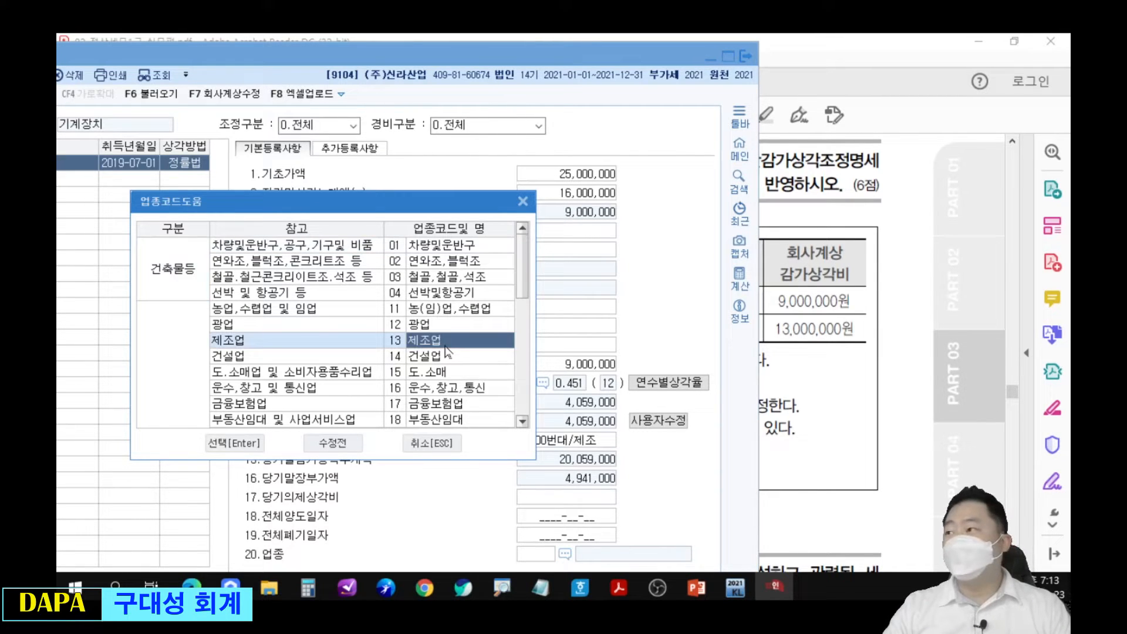
left_click(840, 332)
mouse_move(376, 342)
left_mouse_down()
mouse_move(349, 370)
mouse_move(366, 342)
left_mouse_up()
key("Escape")
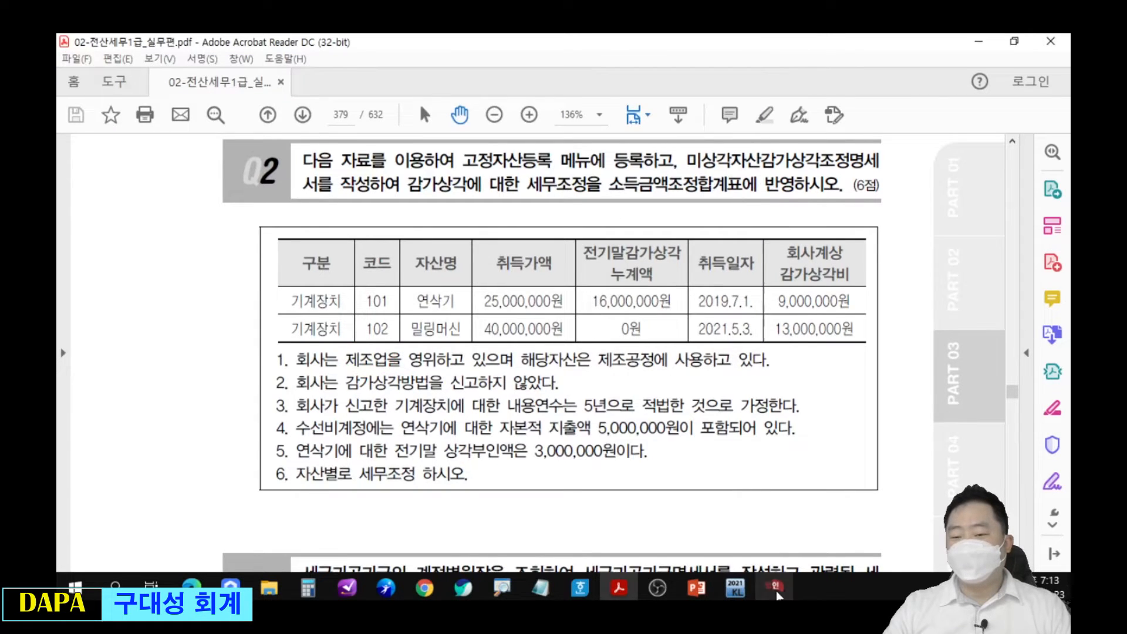
left_click(777, 587)
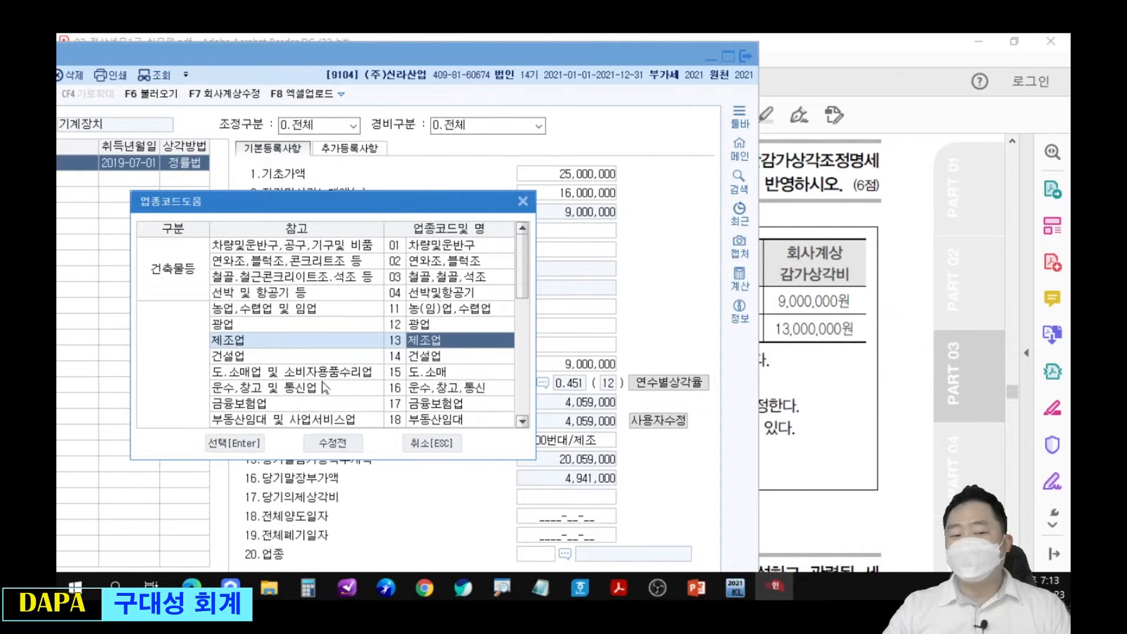
left_click(260, 444)
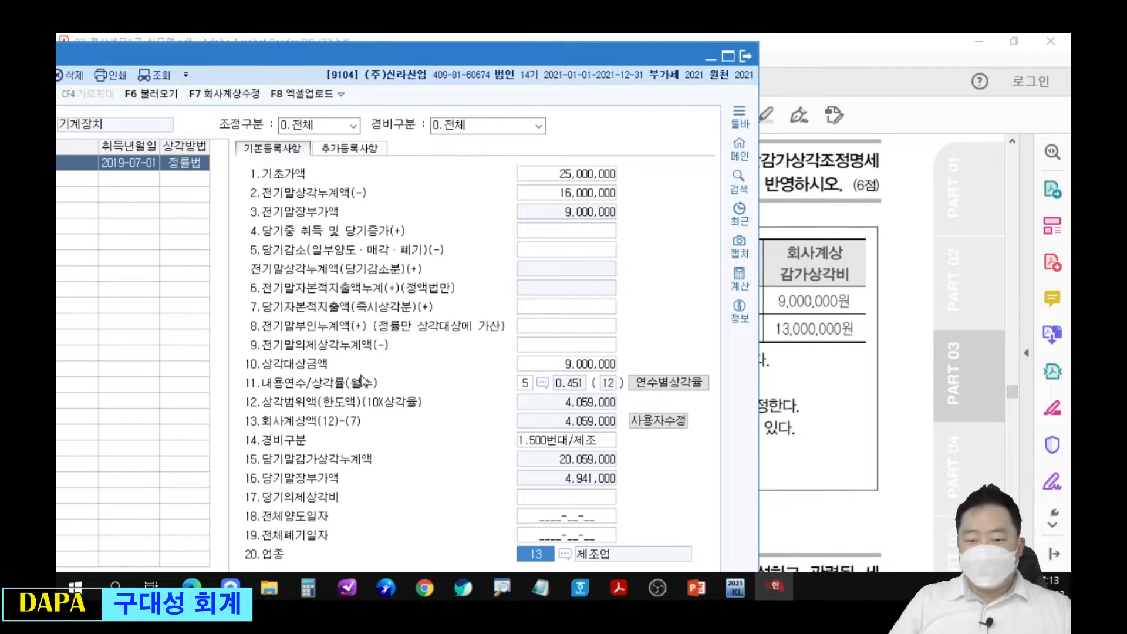
Circle the 상각범위액 amount, underline the 상각범위액(한도액) and 회사계상액 labels, mark 사용자수정, and clear the markings
mouse_move(558, 385)
left_mouse_down()
mouse_move(619, 411)
mouse_move(608, 385)
left_mouse_up()
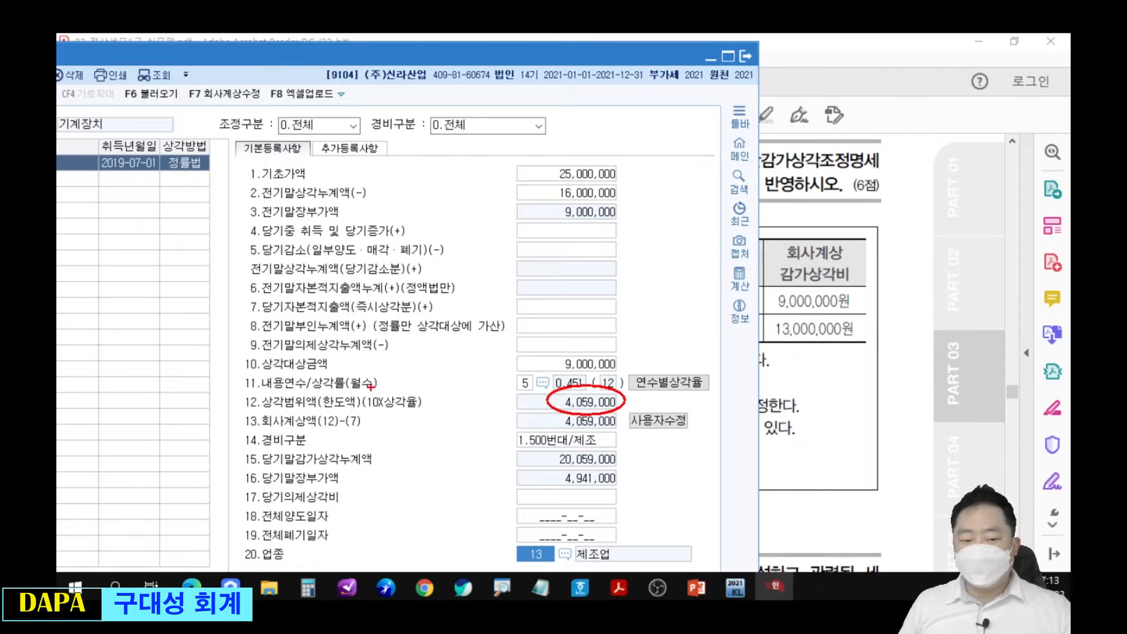
left_click_drag(276, 405, 354, 408)
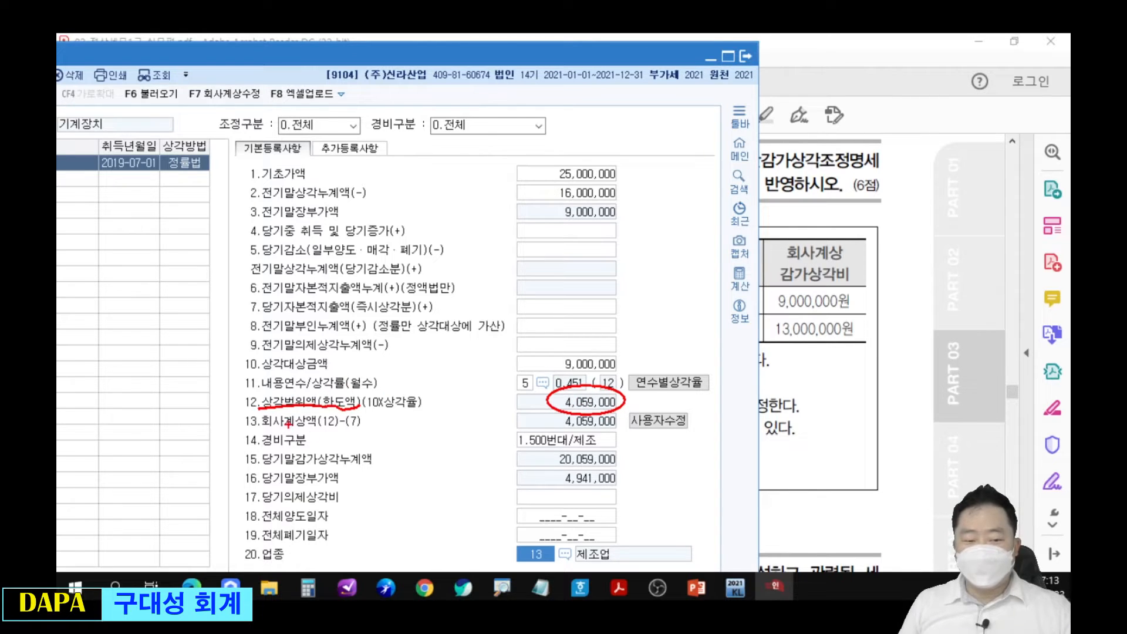
left_click_drag(259, 430, 321, 430)
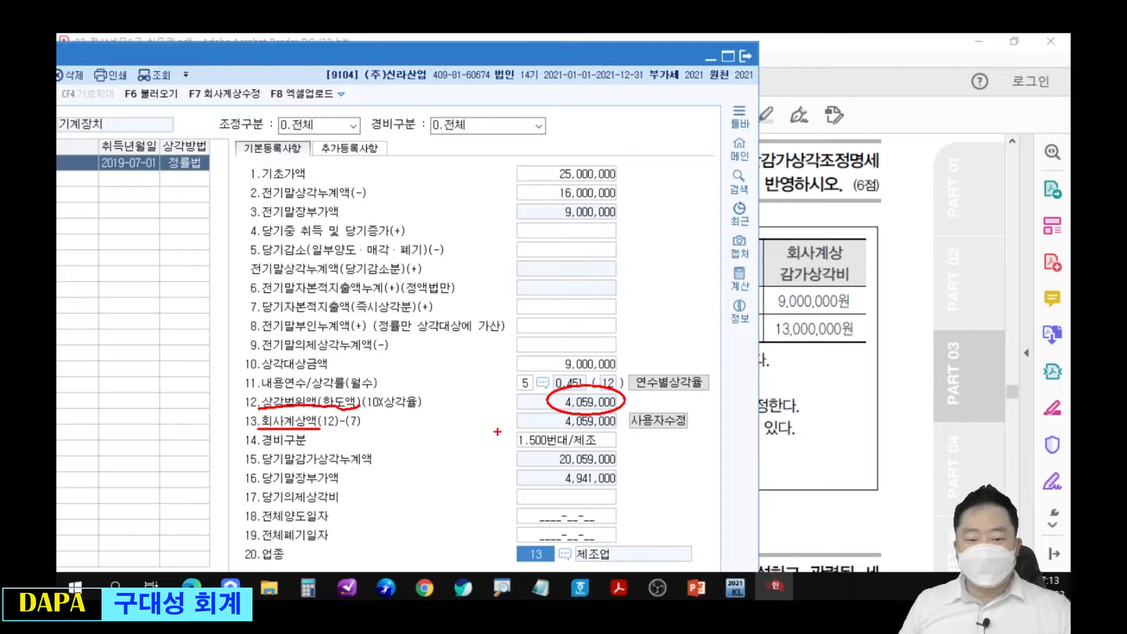
left_click_drag(665, 416, 688, 401)
mouse_move(773, 301)
left_mouse_down()
mouse_move(710, 394)
mouse_move(715, 410)
left_mouse_up()
key("Escape")
Draw a red box beside the form labelled 2500, with a dividing line and a downward arrow marked 1600
key("ctrl+2")
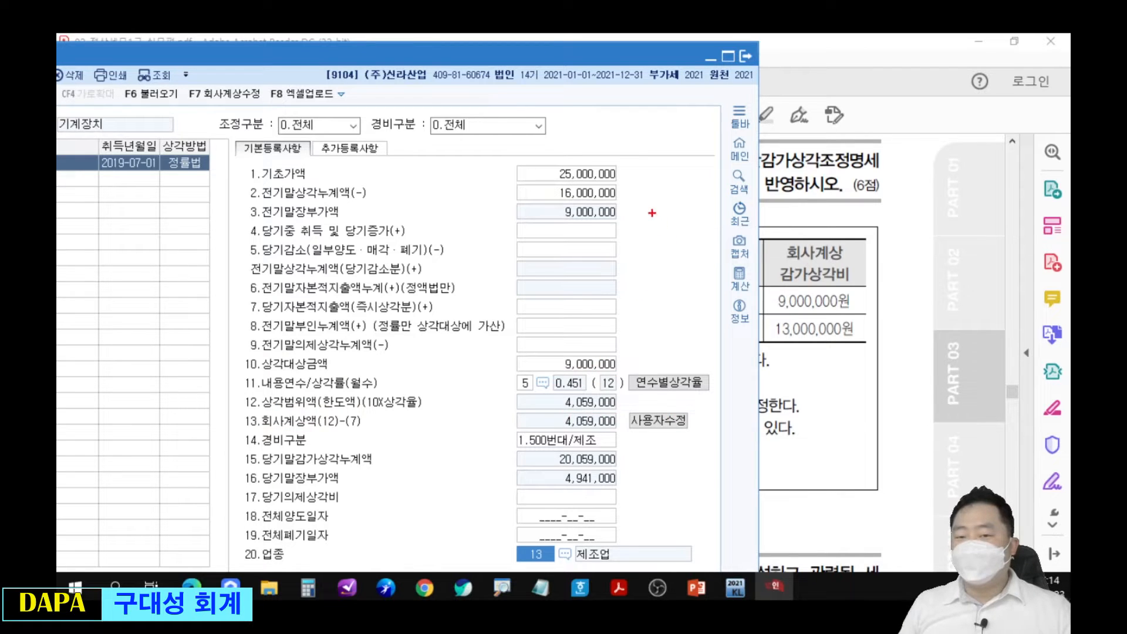
mouse_move(636, 196)
left_mouse_down()
mouse_move(699, 326)
mouse_move(720, 337)
left_mouse_up()
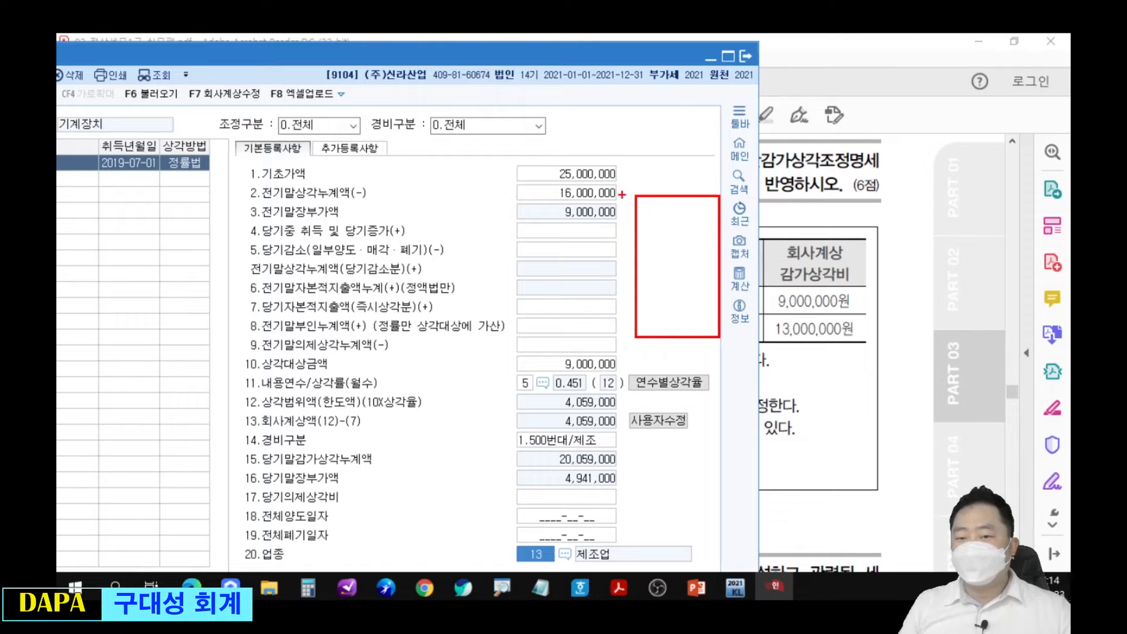
left_click_drag(626, 188, 639, 193)
mouse_move(639, 180)
left_mouse_down()
mouse_move(670, 188)
mouse_move(648, 253)
mouse_move(723, 265)
left_mouse_up()
left_click_drag(691, 231, 697, 233)
left_click_drag(698, 231, 705, 232)
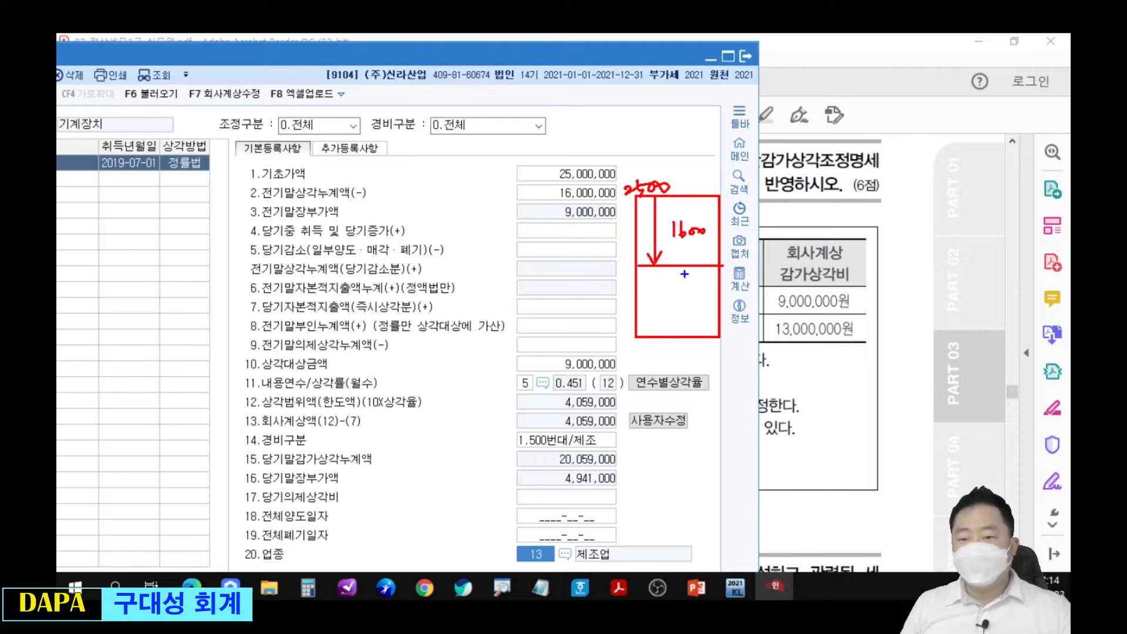
Handwrite 900 in the box's lower part and link it by an arrow to a circled "장부가액"
left_click_drag(679, 284, 677, 305)
left_click_drag(691, 288, 696, 288)
left_click_drag(700, 287, 809, 222)
left_click_drag(819, 208, 826, 227)
mouse_move(828, 206)
left_mouse_down()
mouse_move(835, 230)
mouse_move(876, 217)
mouse_move(887, 242)
left_mouse_up()
mouse_move(859, 237)
left_mouse_down()
mouse_move(849, 241)
mouse_move(881, 186)
mouse_move(863, 246)
left_mouse_up()
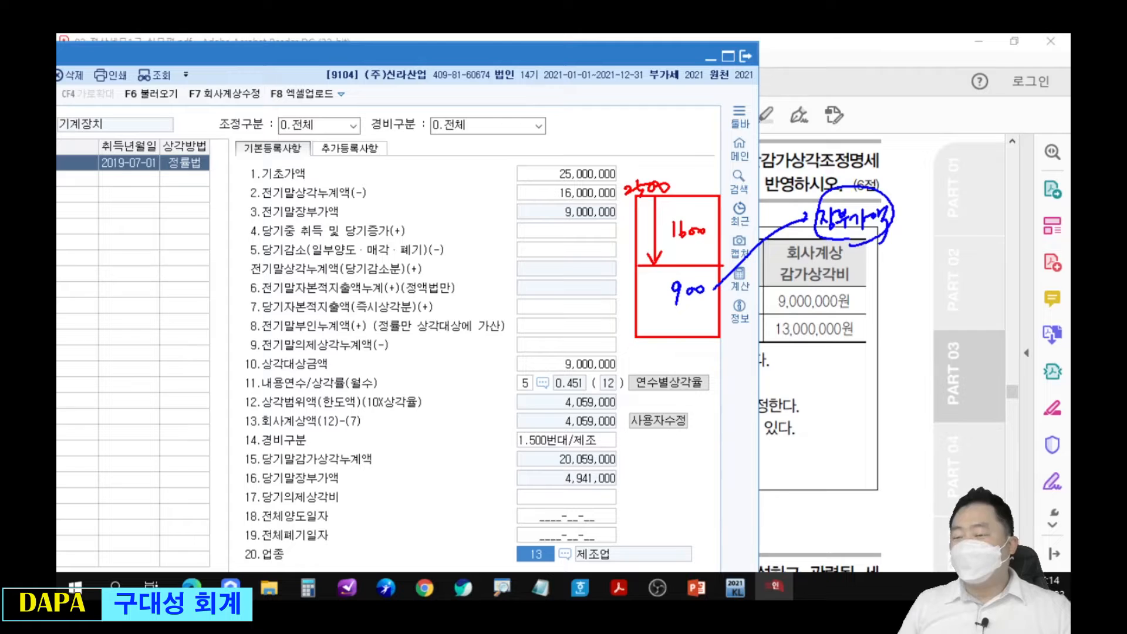
Connect the 900 to the circled 0.451 상각률, hatch the box's lower part, and clear all drawings
mouse_move(657, 296)
left_mouse_down()
mouse_move(583, 364)
mouse_move(549, 372)
mouse_move(592, 389)
left_mouse_up()
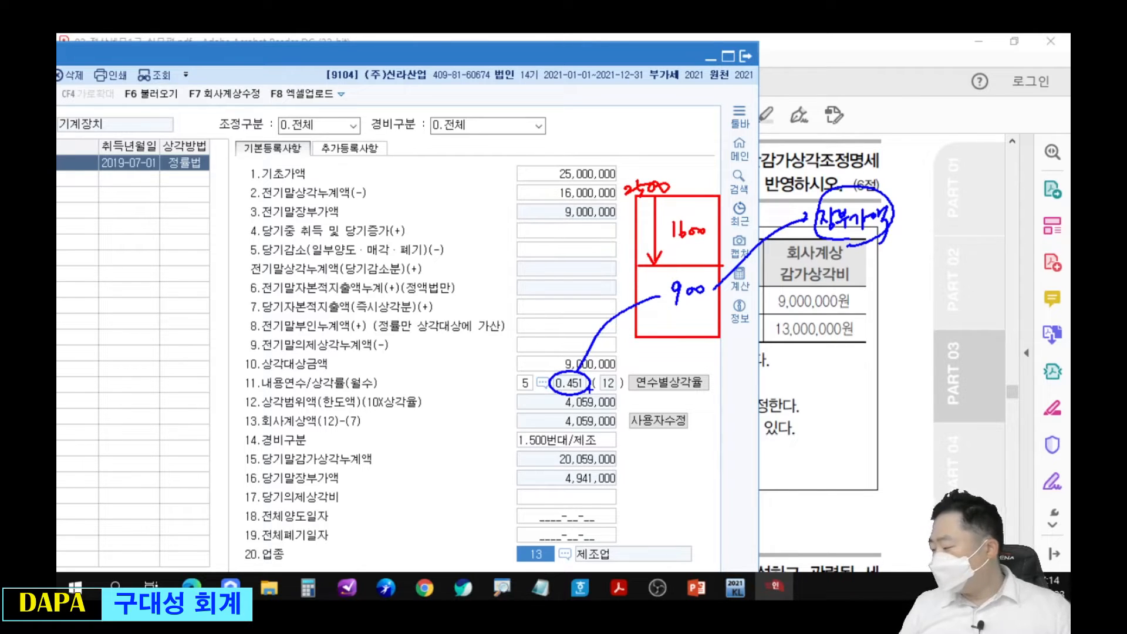
left_click_drag(542, 398, 556, 394)
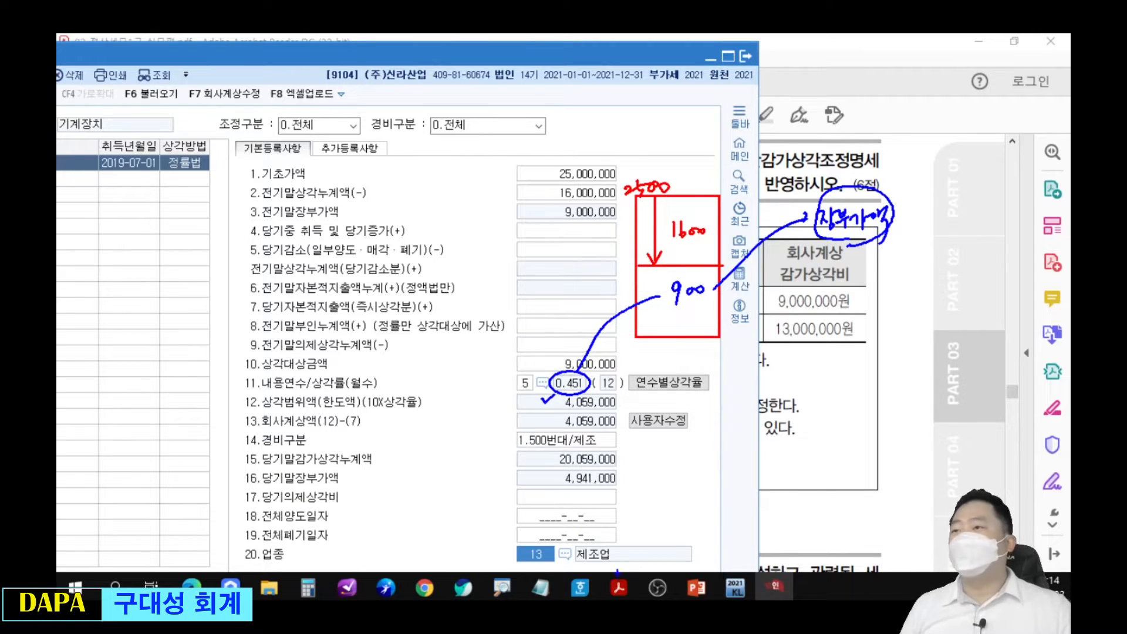
left_click_drag(657, 267, 638, 301)
left_click_drag(667, 267, 641, 317)
mouse_move(684, 268)
left_mouse_down()
mouse_move(649, 329)
mouse_move(685, 329)
left_mouse_up()
left_click_drag(717, 288, 700, 331)
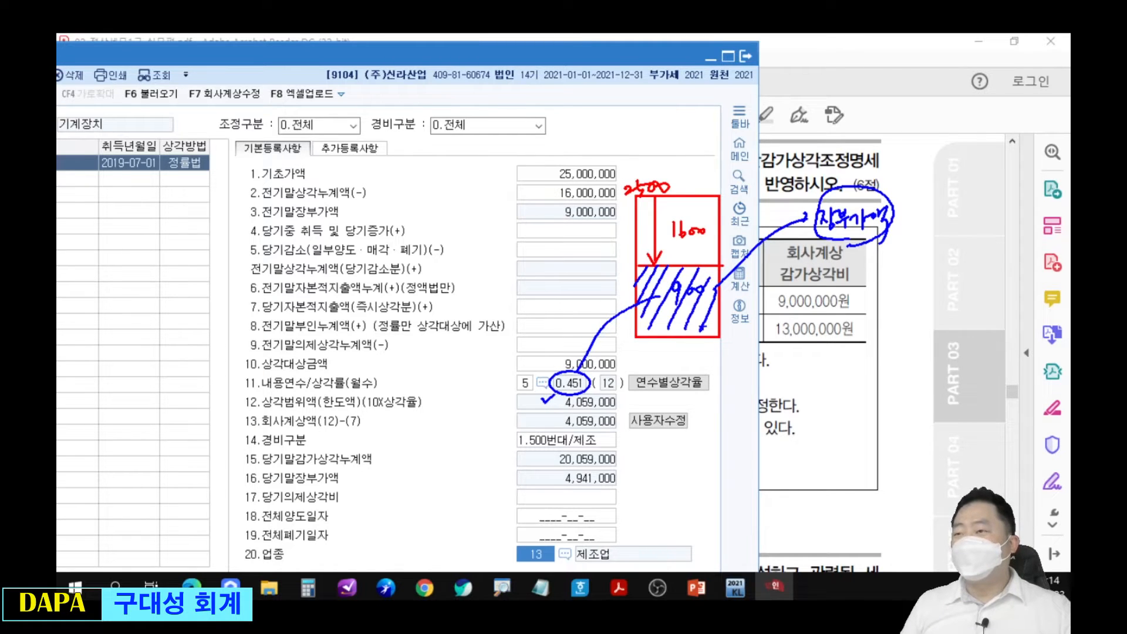
key("Escape")
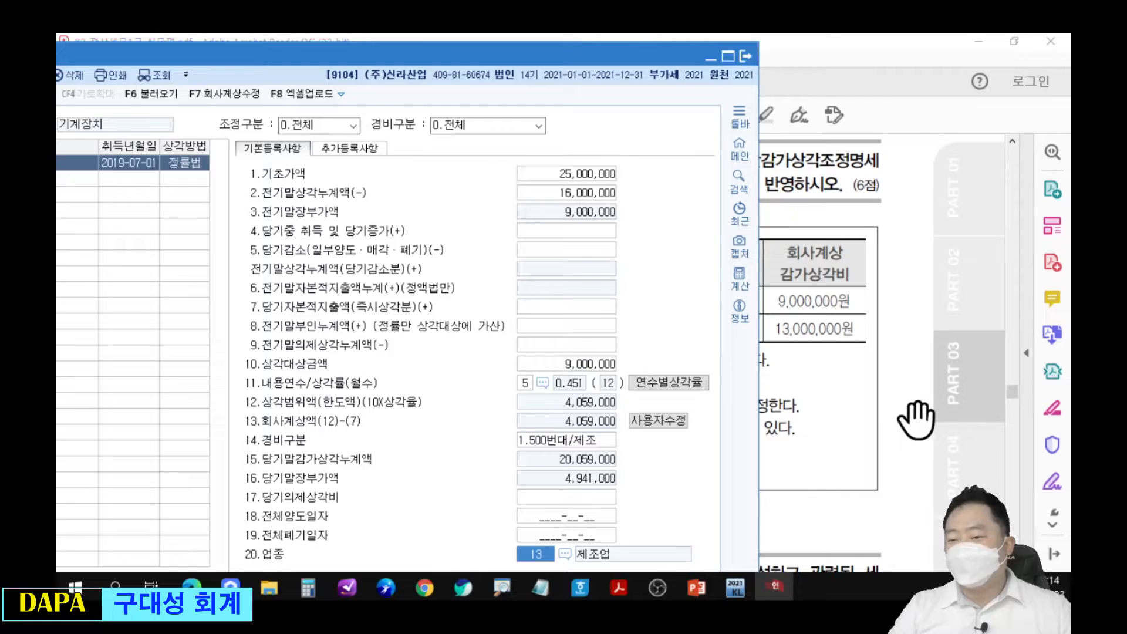
Switch to the PDF, box 3,000,000원 in note 5, and draw a box diagram labelled 2500, 1600 and 900 beside the notes
left_click(932, 416)
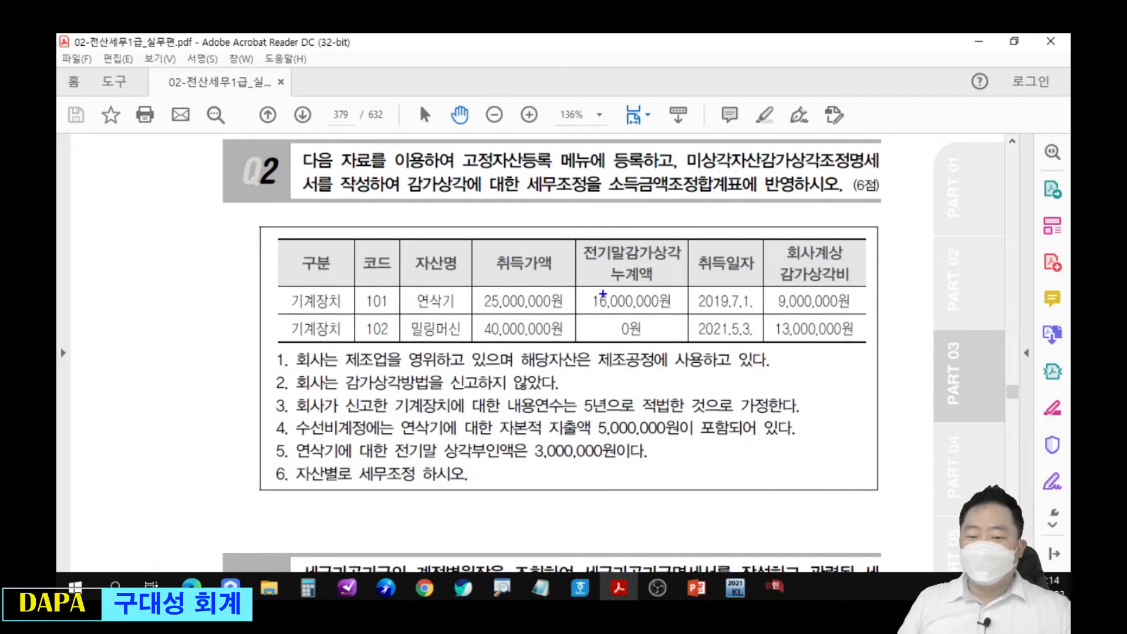
left_click_drag(522, 436, 606, 468)
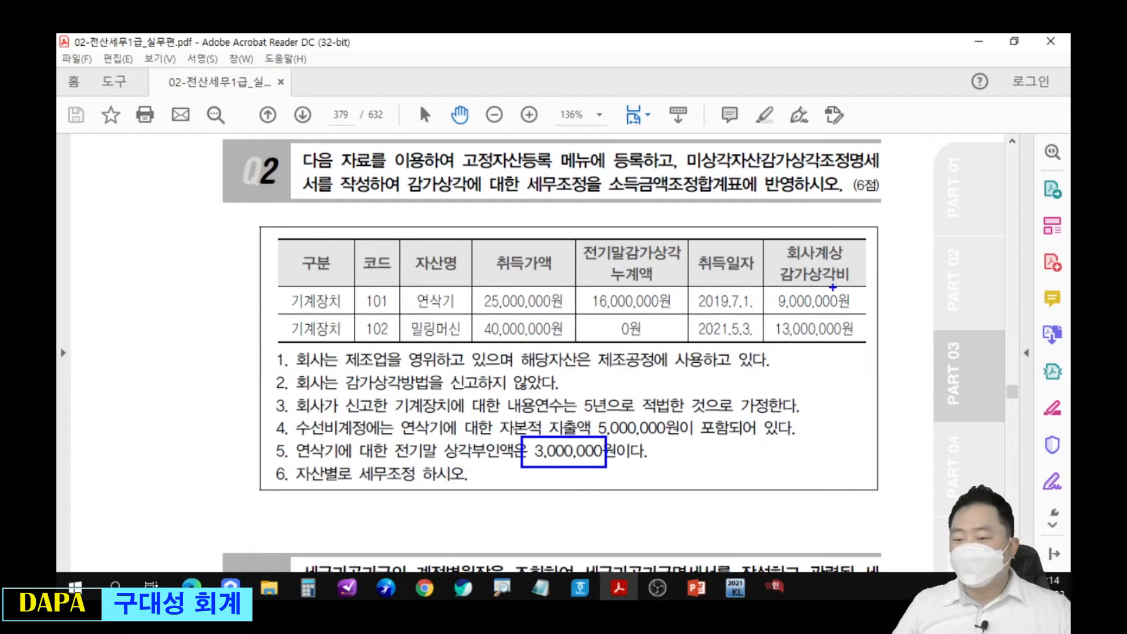
left_click_drag(811, 365, 896, 494)
mouse_move(903, 341)
left_mouse_down()
mouse_move(888, 348)
mouse_move(929, 348)
left_mouse_up()
mouse_move(842, 365)
left_mouse_down()
mouse_move(843, 435)
mouse_move(867, 404)
mouse_move(891, 399)
left_mouse_up()
left_click_drag(813, 435, 909, 435)
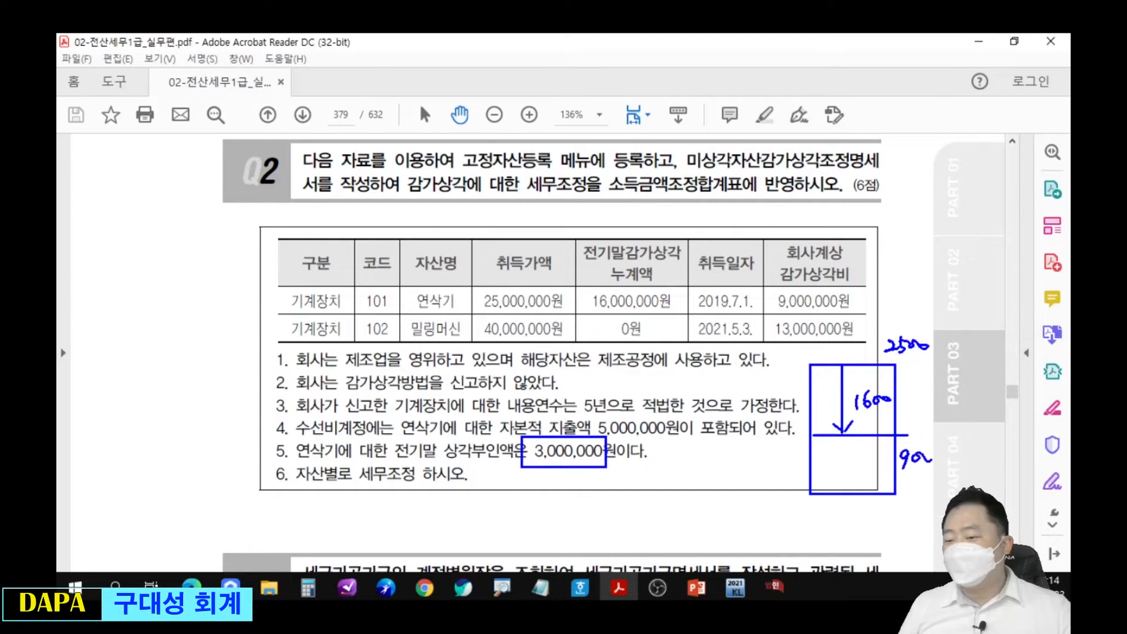
left_click_drag(616, 468, 608, 480)
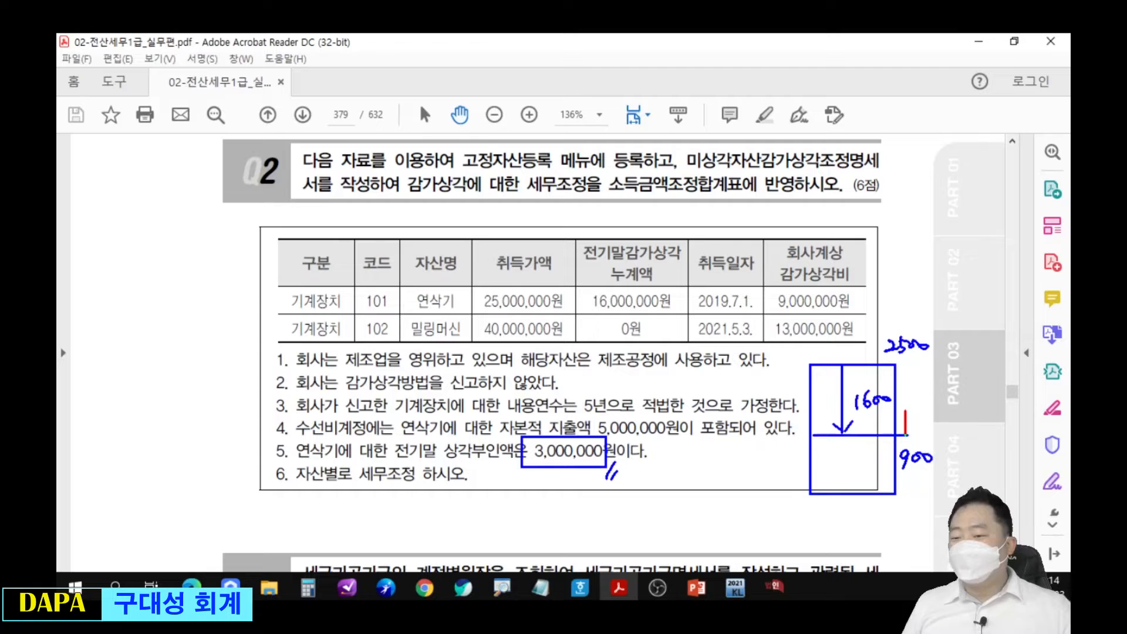
Add a red line and upward arrow marked 300 above the 900, and bracket both amounts to a circled 1200
left_click_drag(900, 417, 913, 418)
mouse_move(815, 409)
left_mouse_down()
mouse_move(939, 409)
mouse_move(928, 429)
mouse_move(962, 454)
mouse_move(983, 449)
left_mouse_up()
mouse_move(986, 435)
left_mouse_down()
mouse_move(993, 445)
mouse_move(967, 450)
mouse_move(1000, 463)
left_mouse_up()
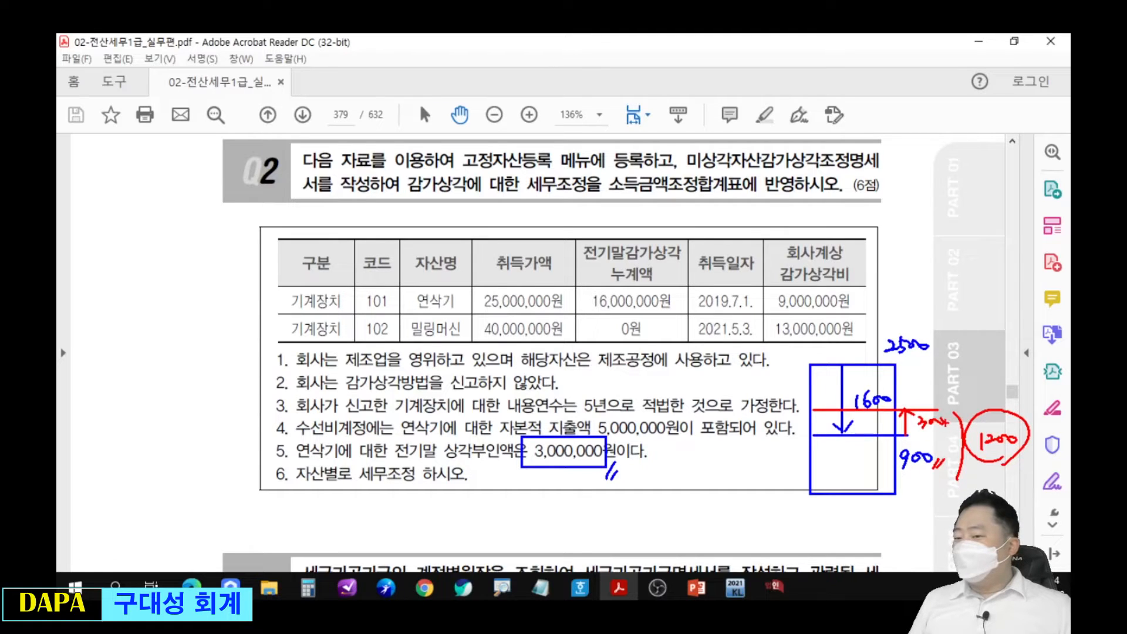
left_click_drag(949, 424, 945, 434)
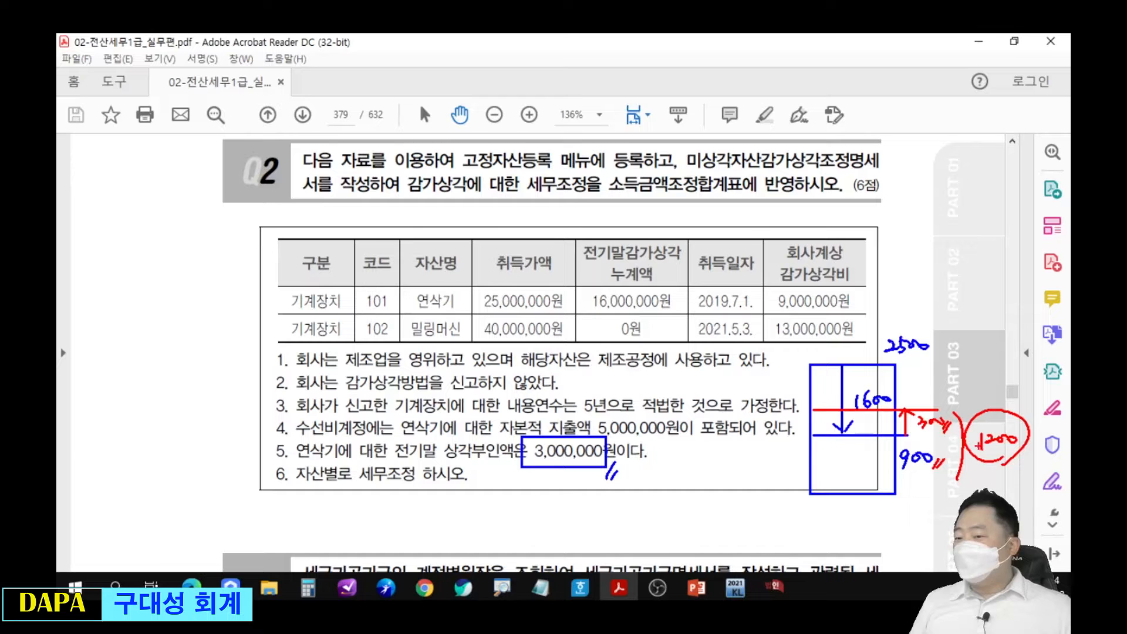
Clear the PDF drawings, switch to the 고정자산등록 form, and link a circled handwritten 1200 to the circled 0.451 상각률
key("Escape")
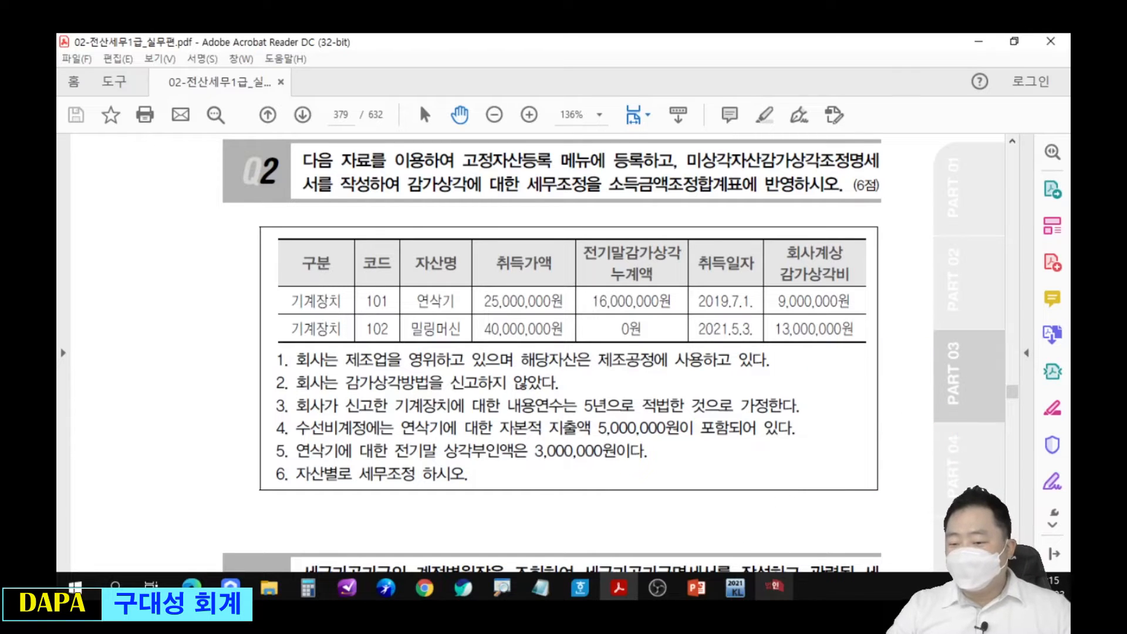
left_click(775, 586)
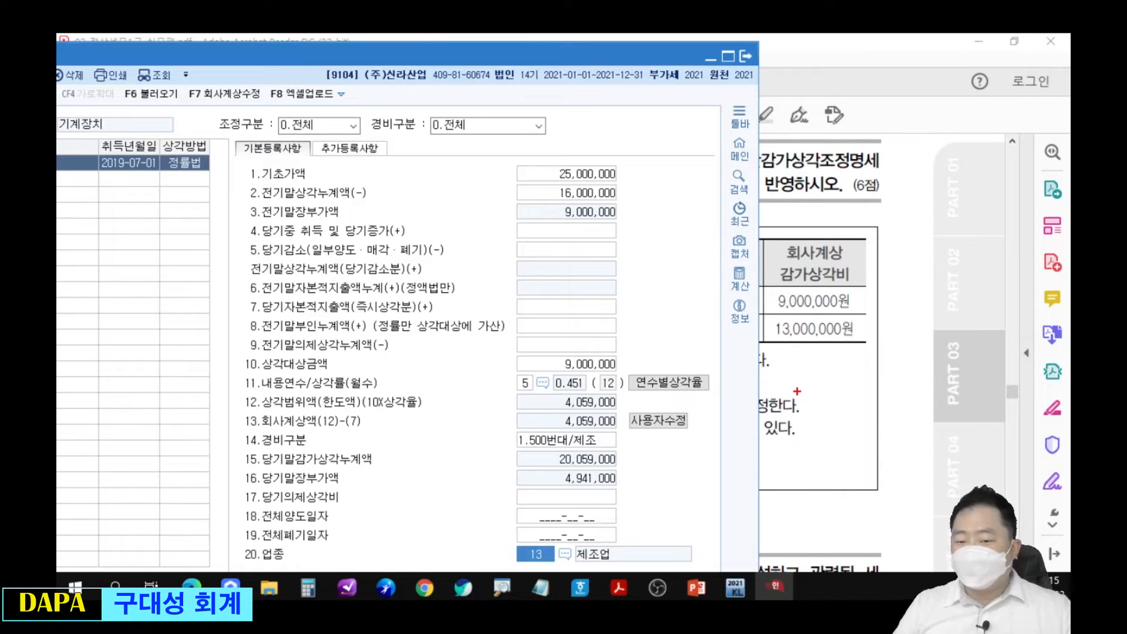
mouse_move(656, 301)
left_mouse_down()
mouse_move(652, 326)
mouse_move(695, 293)
mouse_move(673, 328)
mouse_move(563, 392)
mouse_move(580, 382)
left_mouse_up()
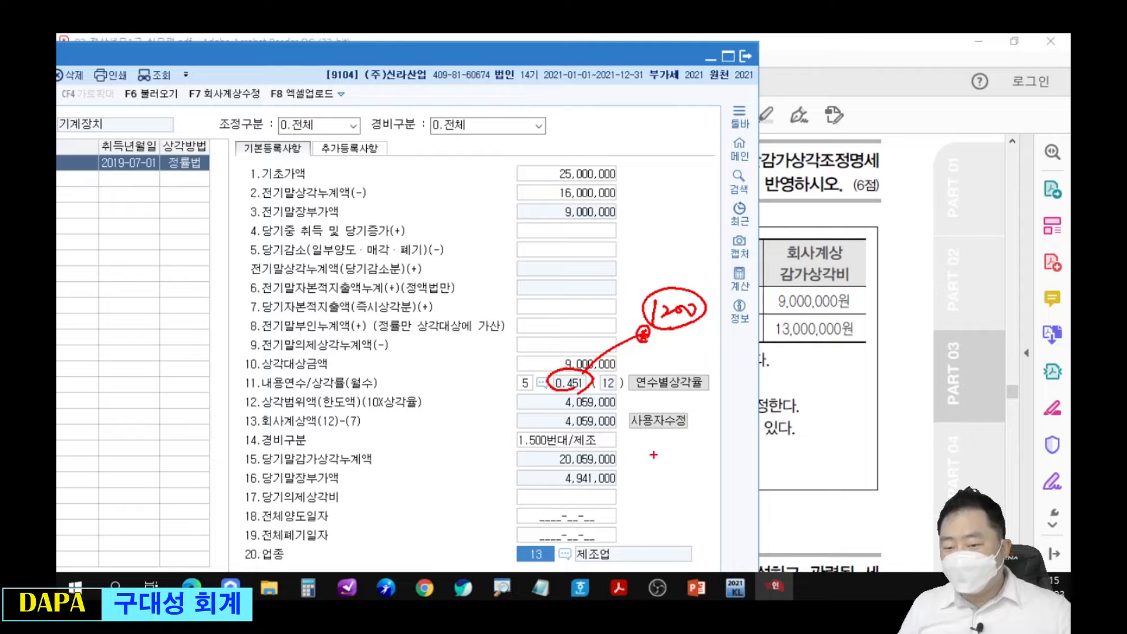
Handwrite a circled 5.412.000, mark 8.전기말부인누계액 with a box and circle 가산, and clear the drawings
mouse_move(655, 453)
left_mouse_down()
mouse_move(654, 472)
mouse_move(666, 452)
mouse_move(693, 462)
left_mouse_up()
left_click(671, 470)
mouse_move(688, 451)
left_mouse_down()
mouse_move(698, 470)
mouse_move(748, 455)
left_mouse_up()
left_click(719, 464)
mouse_move(697, 483)
left_mouse_down()
mouse_move(668, 483)
mouse_move(744, 442)
mouse_move(671, 490)
left_mouse_up()
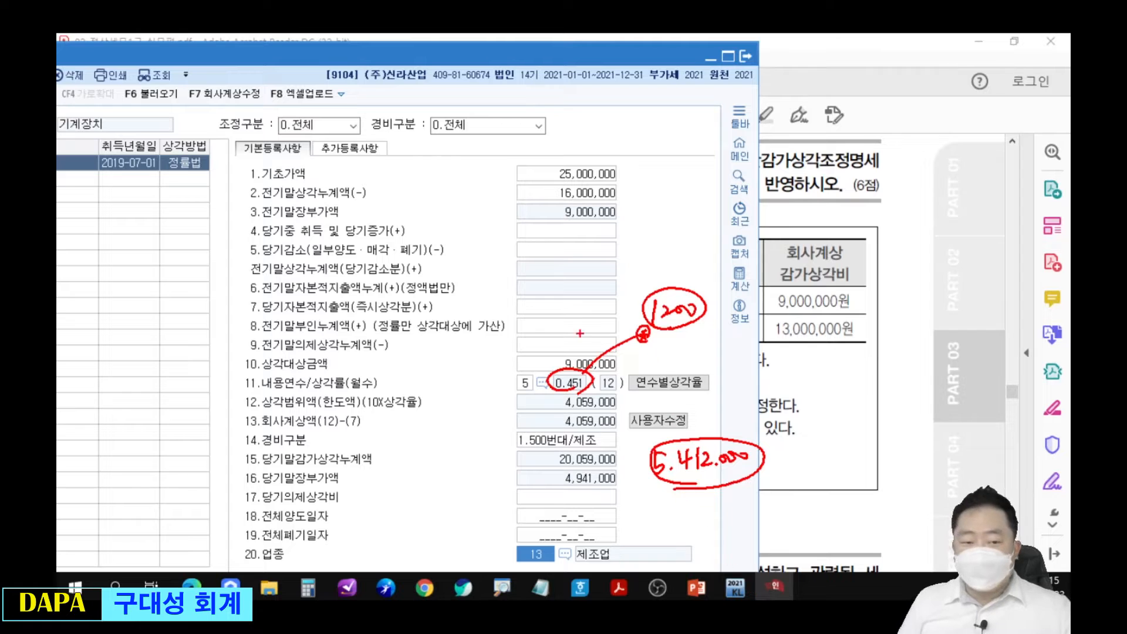
mouse_move(245, 313)
left_mouse_down()
mouse_move(302, 338)
mouse_move(367, 339)
mouse_move(473, 336)
mouse_move(480, 309)
left_mouse_up()
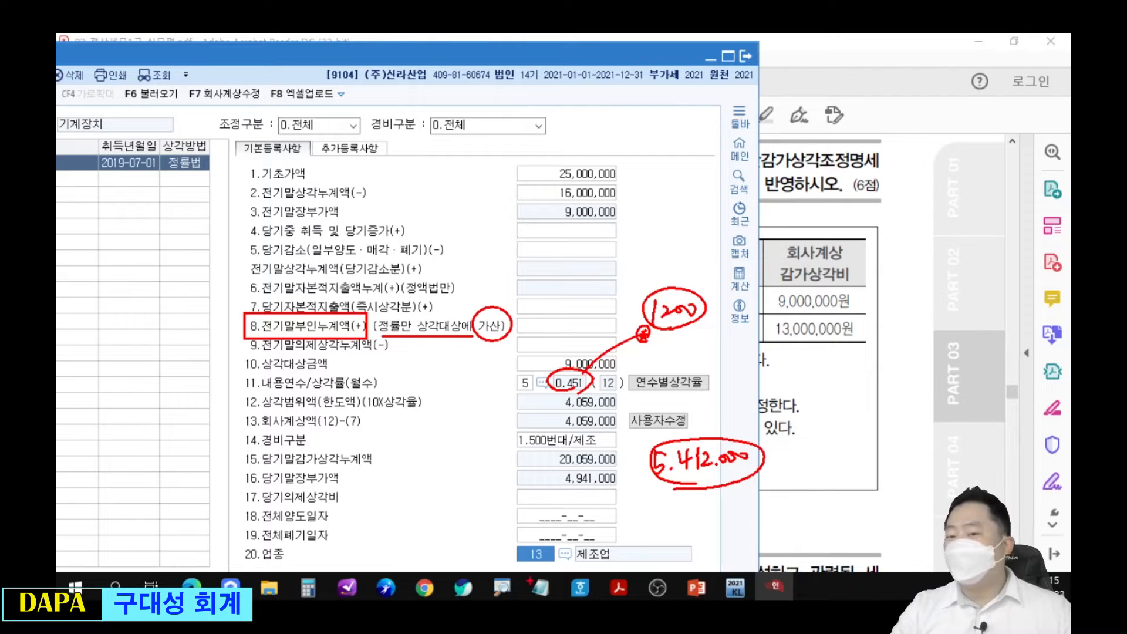
key("Escape")
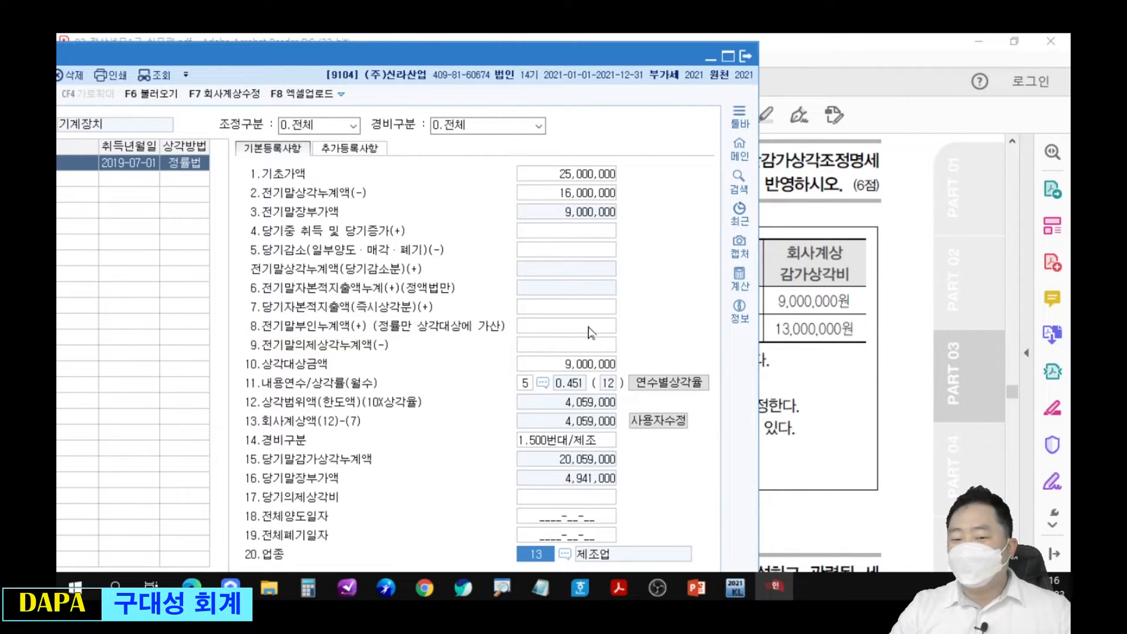
Enter 3,000,000 as the 연삭기's 8.전기말부인누계액
left_click(590, 327)
type("3000000")
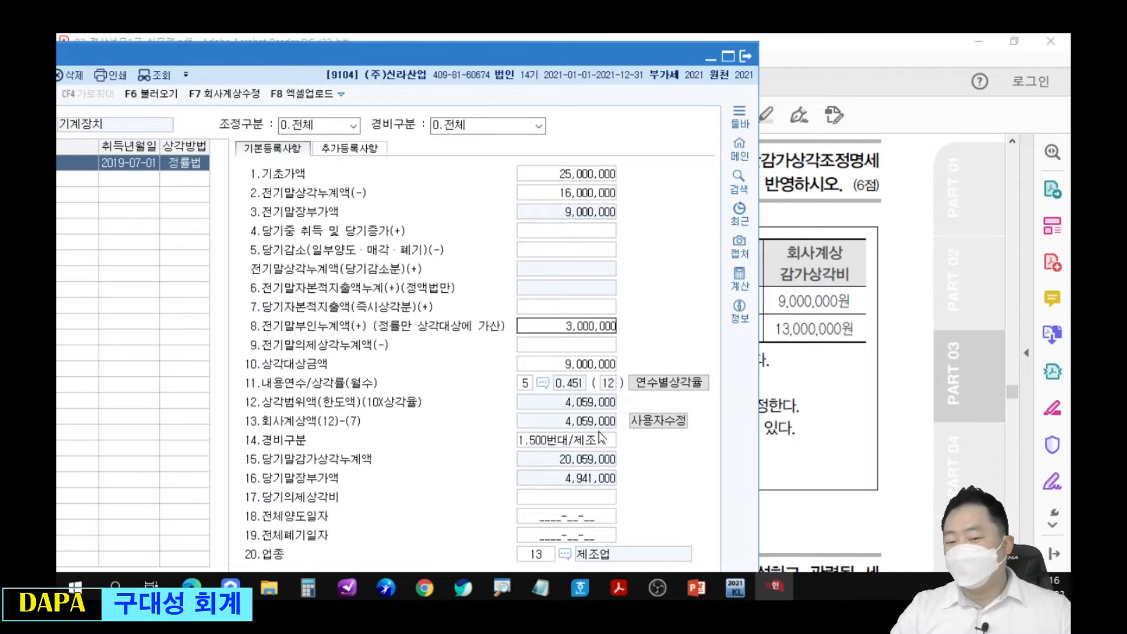
key("Return")
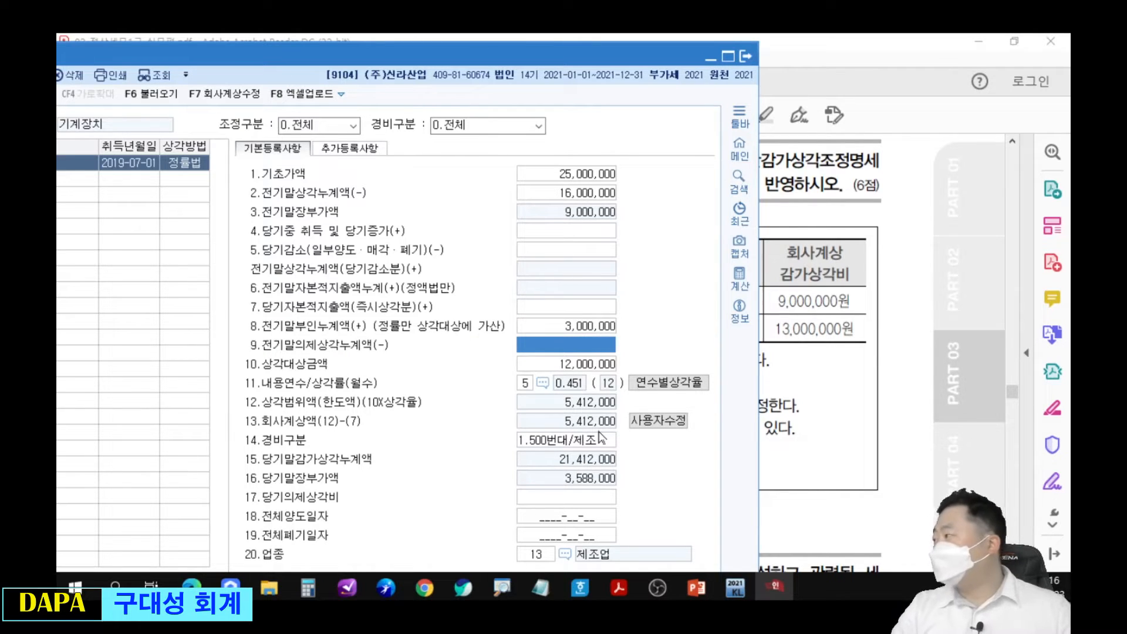
Bring note 4 of the PDF problem into view and place the 고정자산등록 window just below it
left_click_drag(642, 53, 662, 447)
left_click(662, 411)
left_click_drag(762, 517, 745, 298)
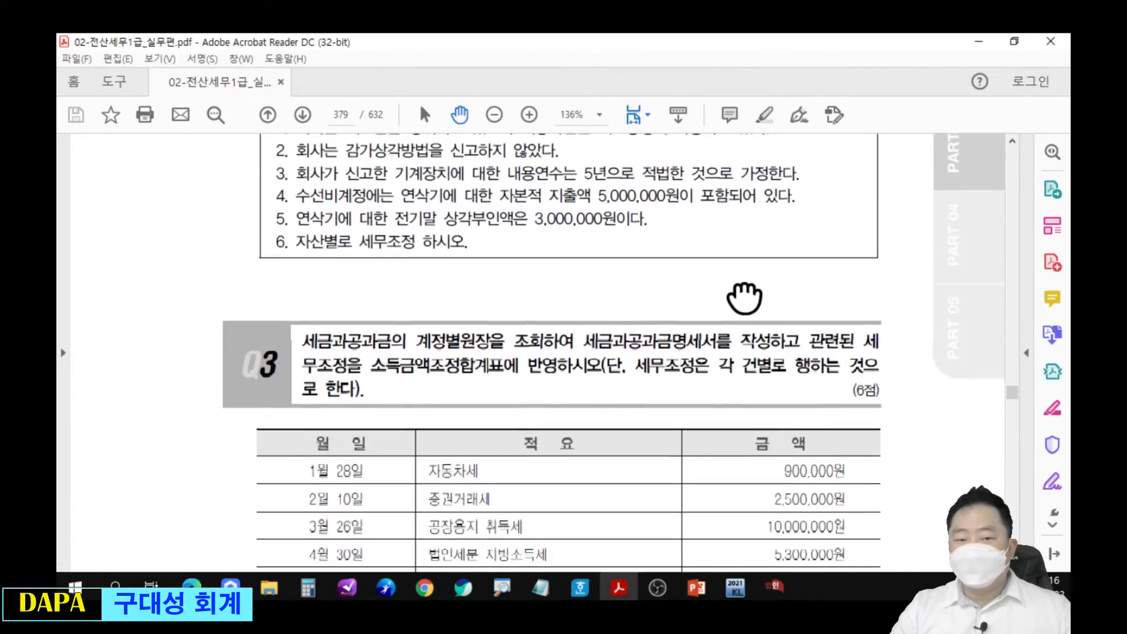
scroll(744, 299, "down", 3)
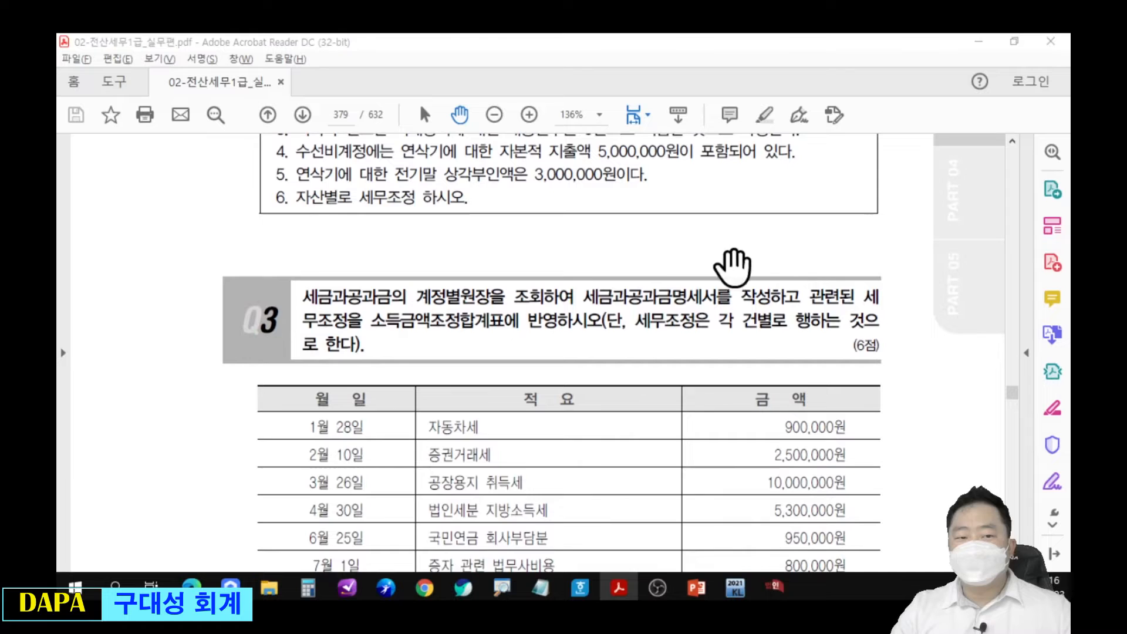
key("alt+Tab")
left_click_drag(613, 447, 646, 186)
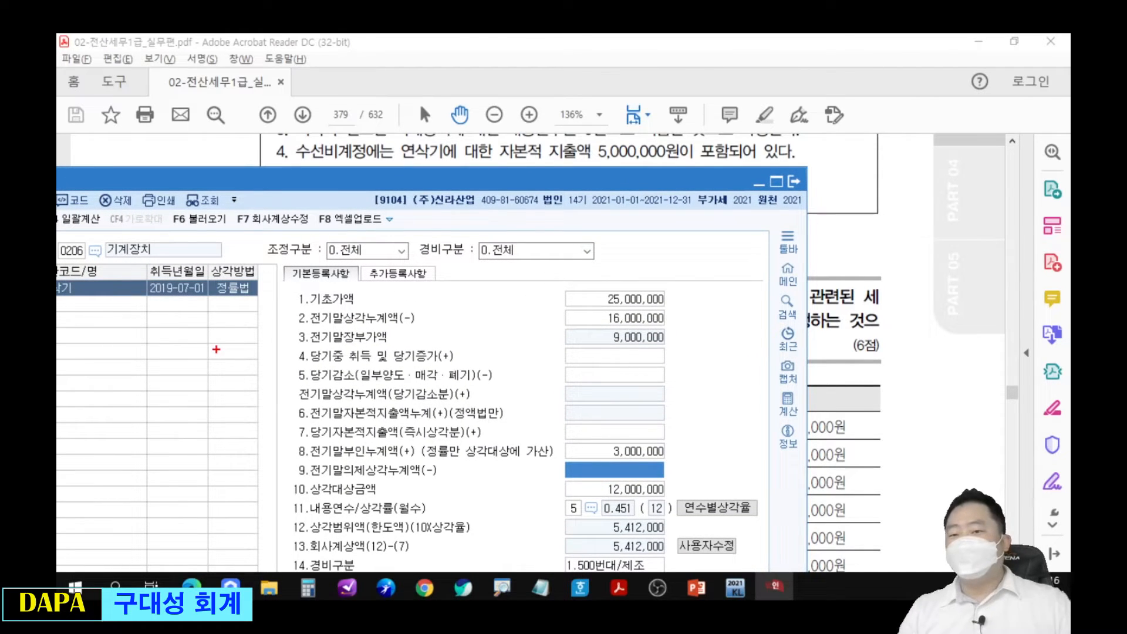
Draw a red box diagram beside the amounts, labelled 2500 above, 1300 with a downward arrow, and a circled 1200 below
mouse_move(680, 264)
left_mouse_down()
mouse_move(722, 353)
mouse_move(771, 413)
left_mouse_up()
left_click_drag(702, 287, 703, 304)
left_click_drag(672, 238, 682, 246)
left_click_drag(683, 234, 682, 249)
left_click_drag(683, 235, 709, 242)
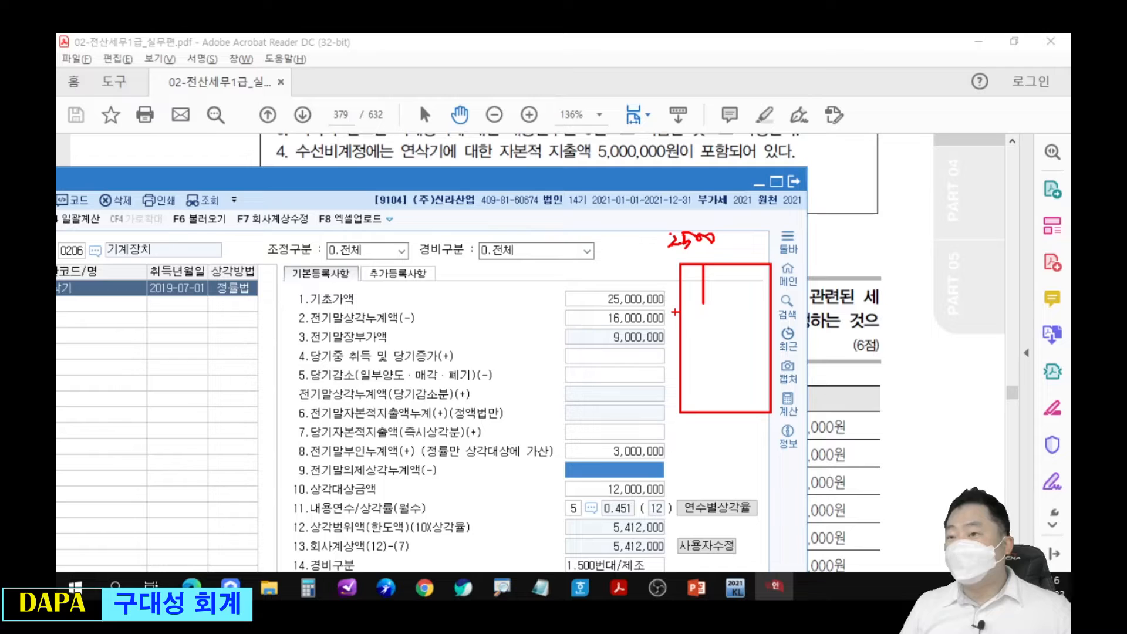
mouse_move(720, 278)
left_mouse_down()
mouse_move(719, 299)
mouse_move(760, 291)
left_mouse_up()
mouse_move(705, 305)
left_mouse_down()
mouse_move(708, 320)
mouse_move(771, 323)
mouse_move(706, 323)
left_mouse_up()
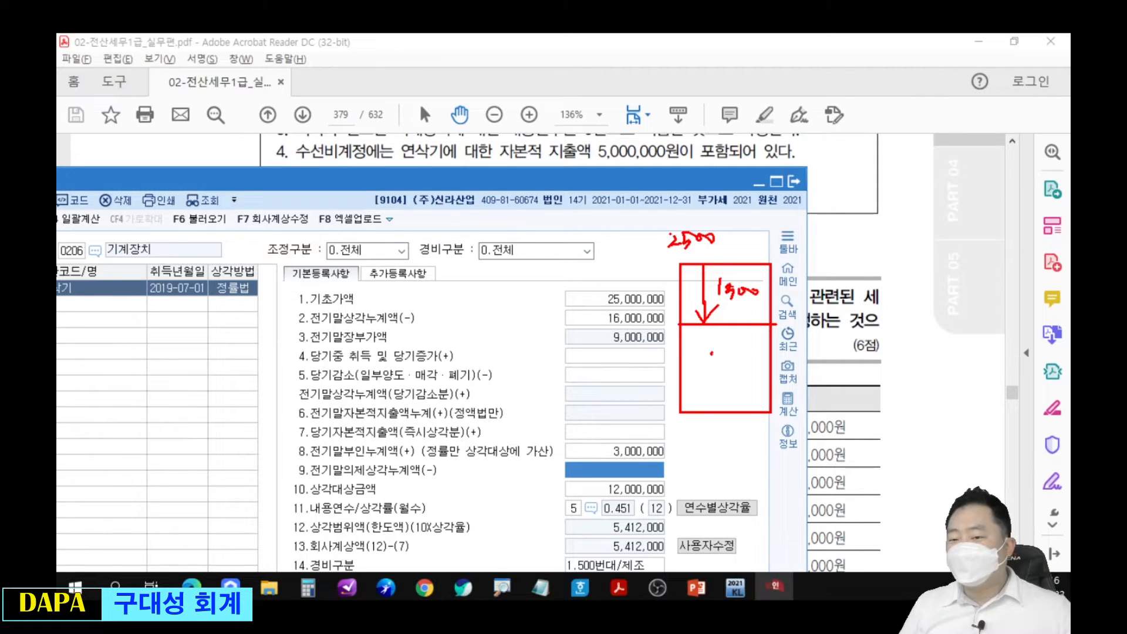
mouse_move(721, 351)
left_mouse_down()
mouse_move(720, 374)
mouse_move(762, 360)
mouse_move(711, 342)
mouse_move(741, 390)
left_mouse_up()
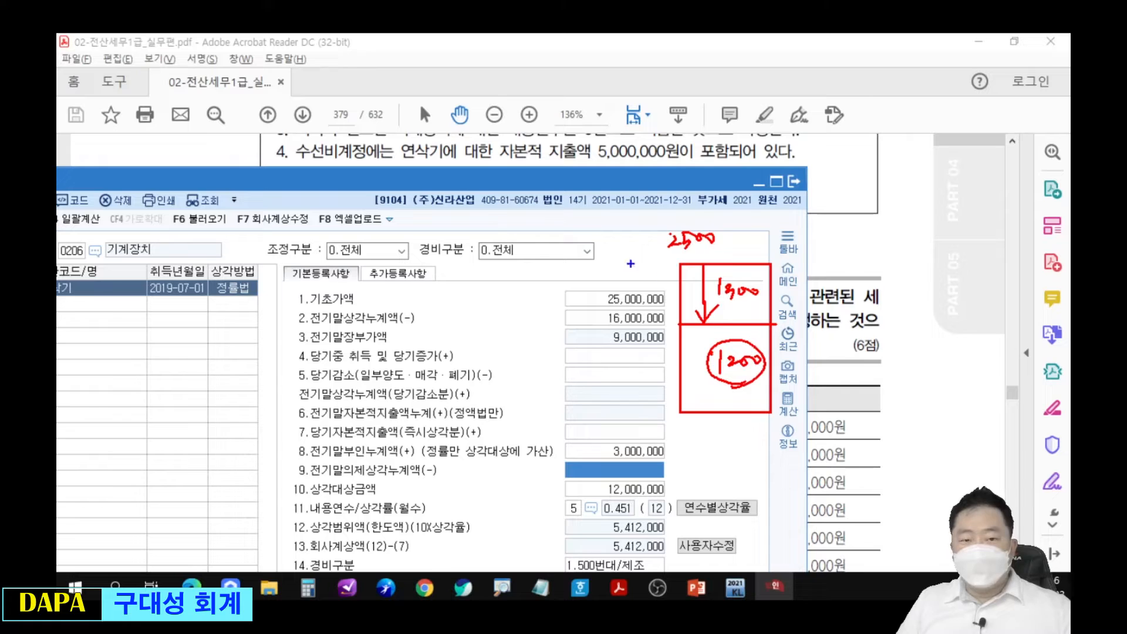
Circle 수선비 and 자본적 in note 4 in blue and draw a curved arrow from 자본적 to 수선비
mouse_move(316, 157)
left_mouse_down()
mouse_move(331, 126)
mouse_move(348, 179)
left_mouse_up()
mouse_move(522, 173)
left_mouse_down()
mouse_move(532, 124)
mouse_move(531, 175)
left_mouse_up()
mouse_move(515, 119)
left_mouse_down()
mouse_move(526, 133)
mouse_move(352, 104)
mouse_move(376, 139)
left_mouse_up()
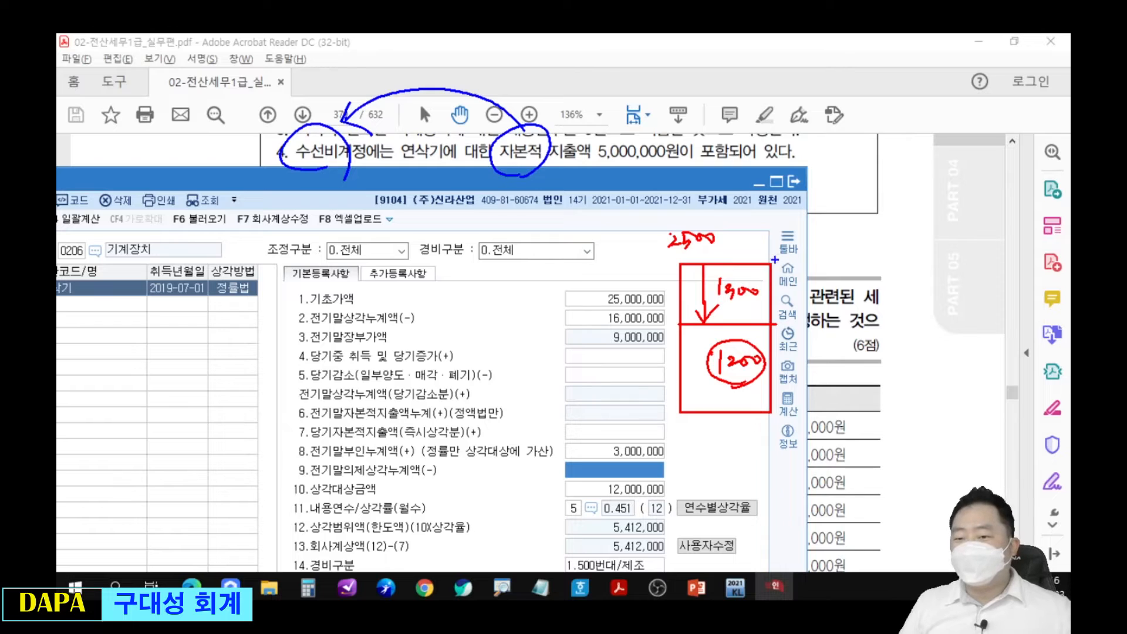
Add a blue upward arrow with a circled 500 beside the box diagram, and clear all drawings
mouse_move(773, 322)
left_mouse_down()
mouse_move(808, 320)
mouse_move(800, 267)
mouse_move(805, 281)
left_mouse_up()
left_click_drag(815, 267, 811, 286)
left_click_drag(818, 272, 834, 271)
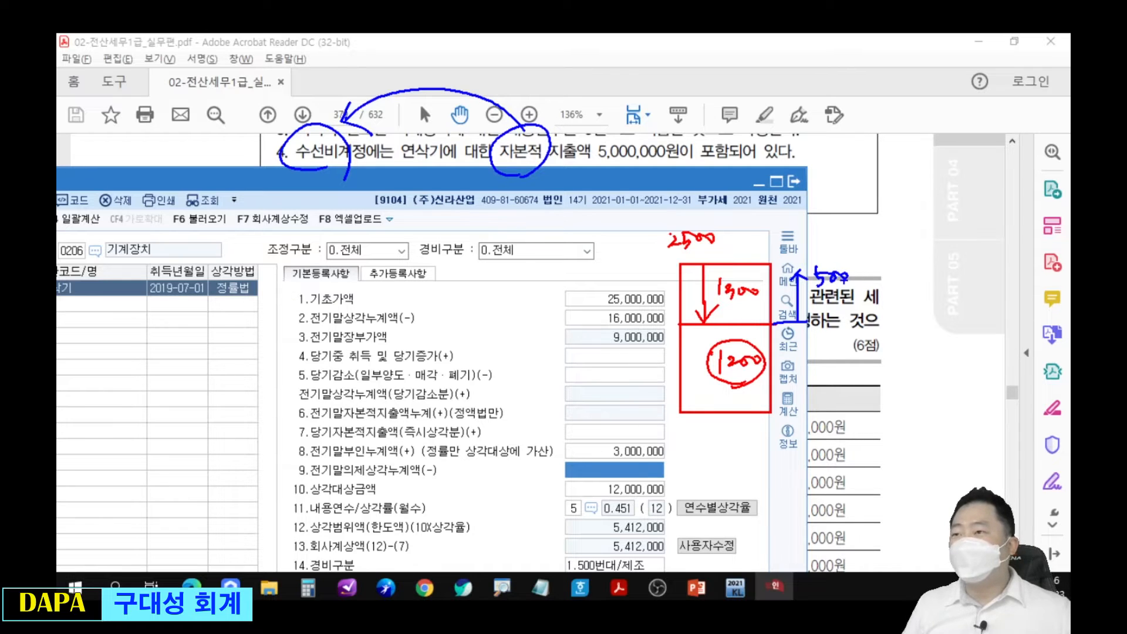
mouse_move(833, 288)
left_mouse_down()
mouse_move(822, 257)
mouse_move(849, 288)
left_mouse_up()
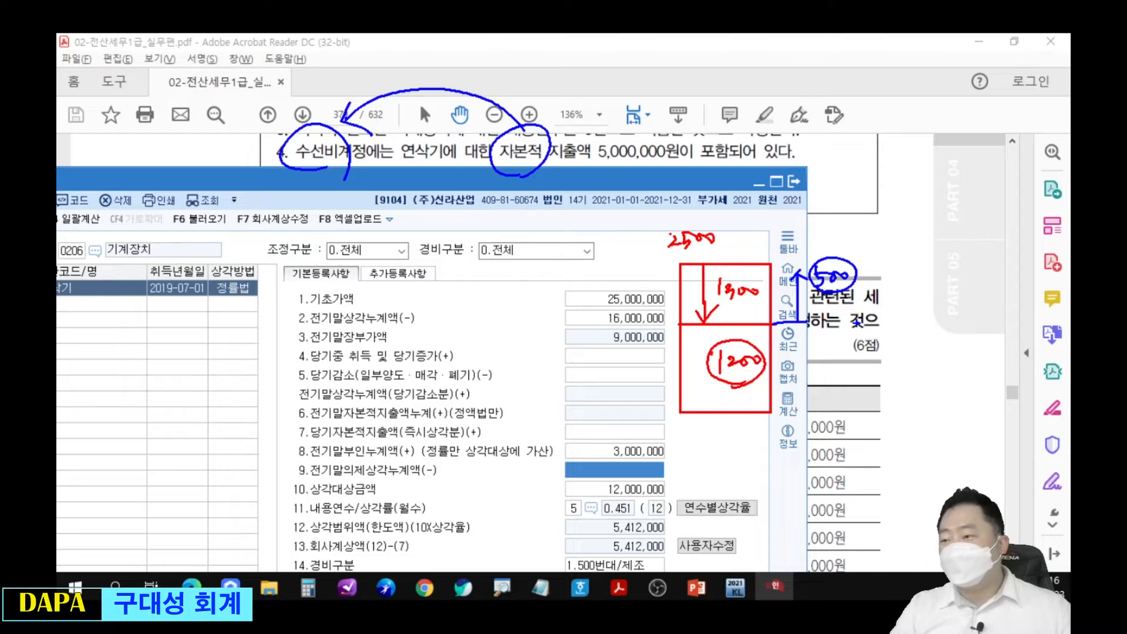
key("Escape")
Show the PDF asset table above the form, circle the 연삭기's 9,000,000원 and handwrite +500 = 1400 beside it
left_click(909, 243)
scroll(906, 243, "up", 2)
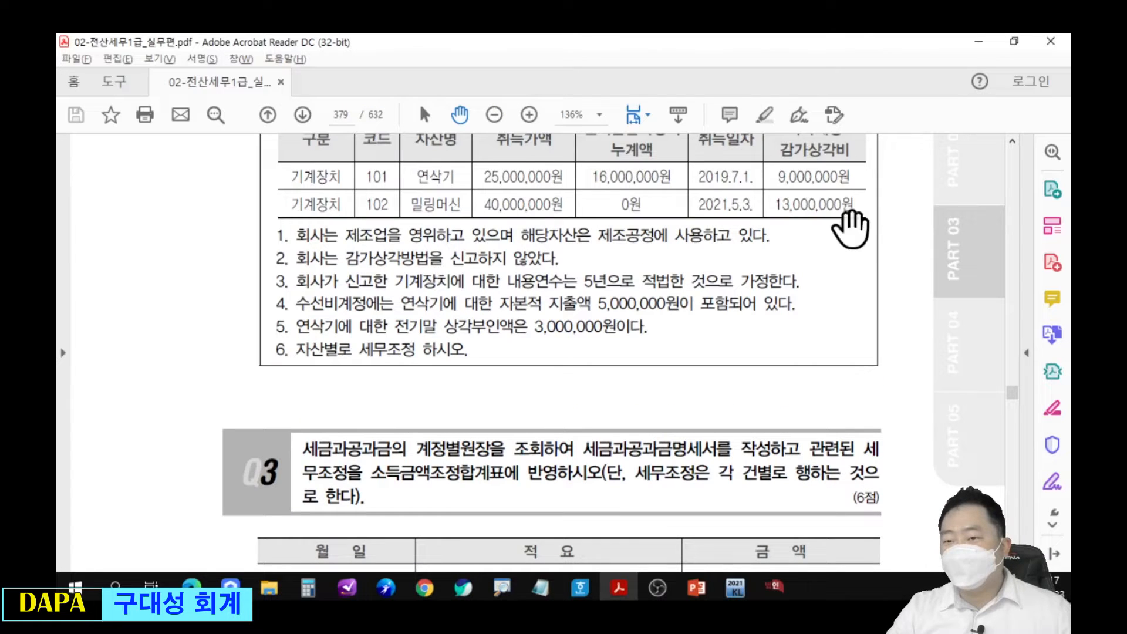
key("alt+Tab")
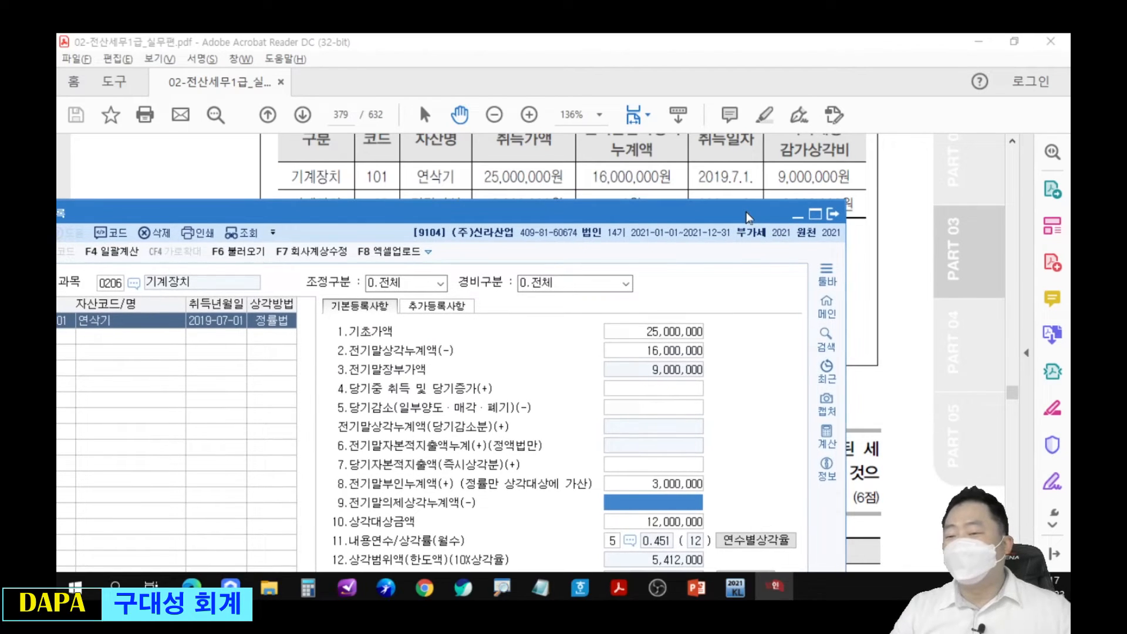
left_click_drag(770, 154, 773, 158)
mouse_move(877, 175)
left_mouse_down()
mouse_move(954, 147)
mouse_move(953, 160)
left_mouse_up()
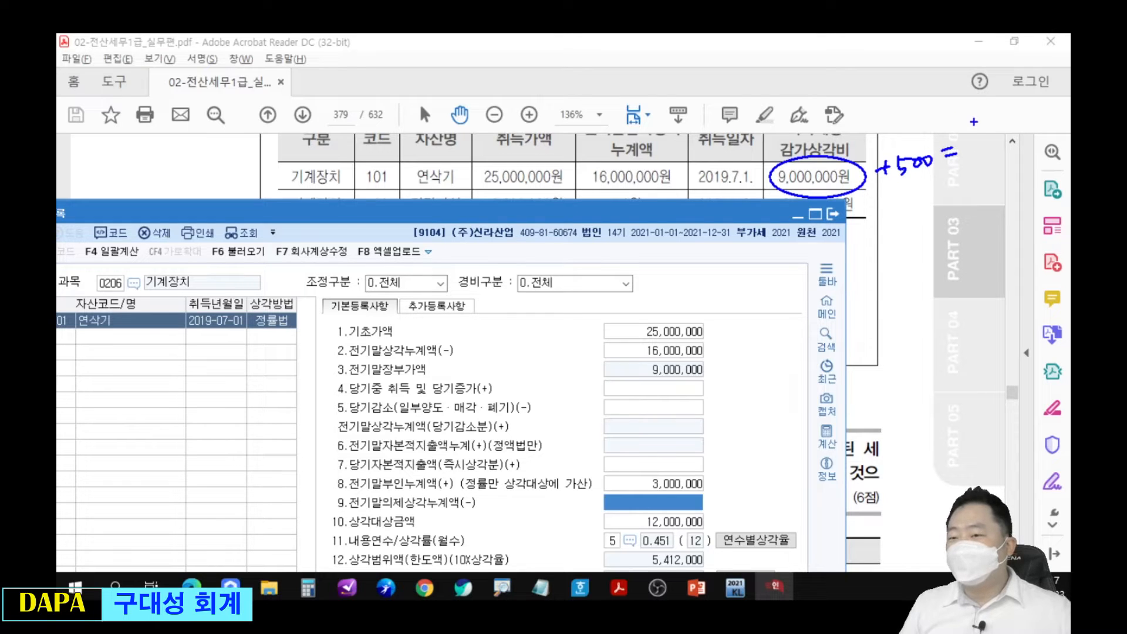
mouse_move(970, 139)
left_mouse_down()
mouse_move(969, 154)
mouse_move(1025, 127)
mouse_move(1001, 168)
mouse_move(1020, 165)
mouse_move(1021, 178)
left_mouse_up()
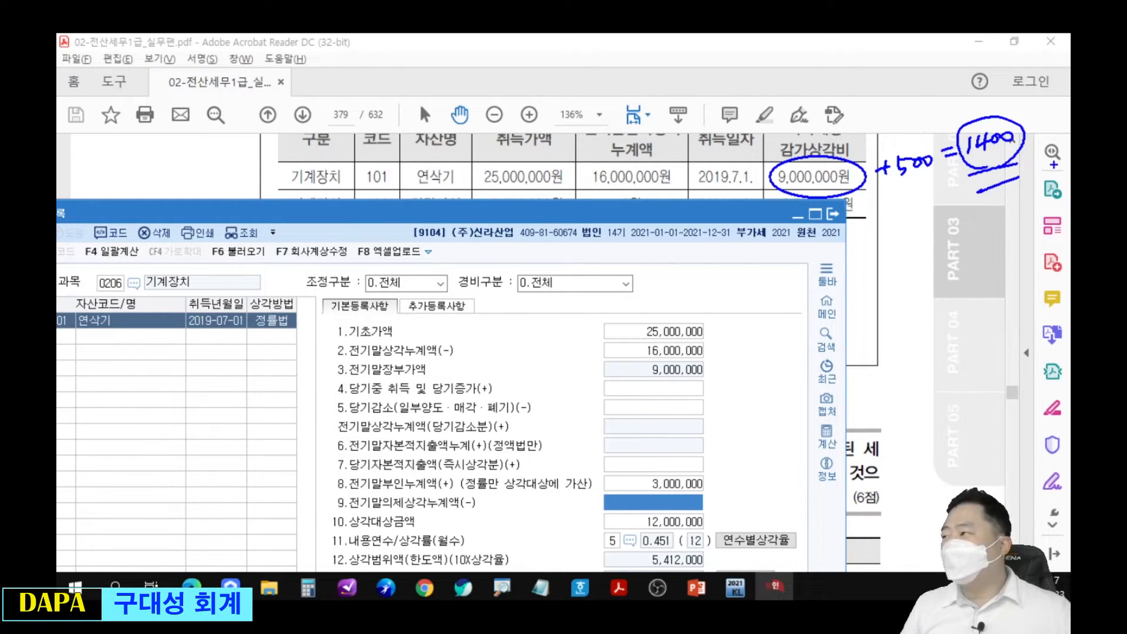
Draw a blue box labelled 2500 with an upward arrow above it, and clear the drawings
mouse_move(892, 260)
left_mouse_down()
mouse_move(943, 382)
mouse_move(972, 386)
mouse_move(867, 263)
mouse_move(892, 257)
left_mouse_up()
mouse_move(901, 252)
left_mouse_down()
mouse_move(926, 222)
mouse_move(939, 228)
left_mouse_up()
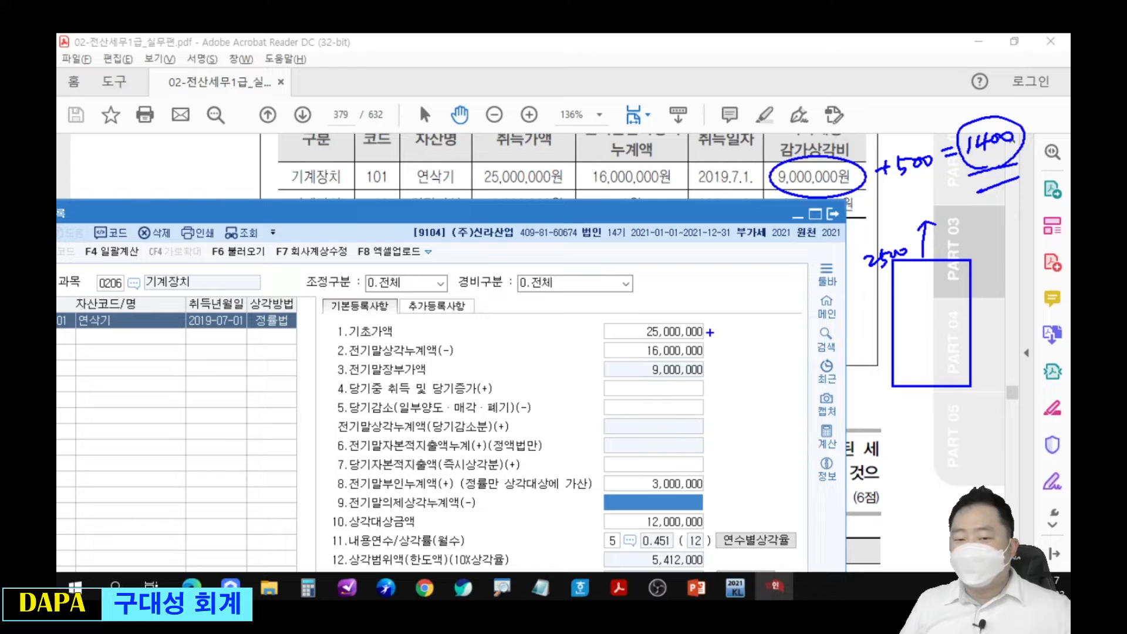
key("Escape")
Handwrite an arrow to an underlined 3000 beside 1.기초가액, and the sum 1200+500=1700 with 1700 circled
mouse_move(661, 217)
left_mouse_down()
mouse_move(677, 334)
mouse_move(682, 117)
left_mouse_up()
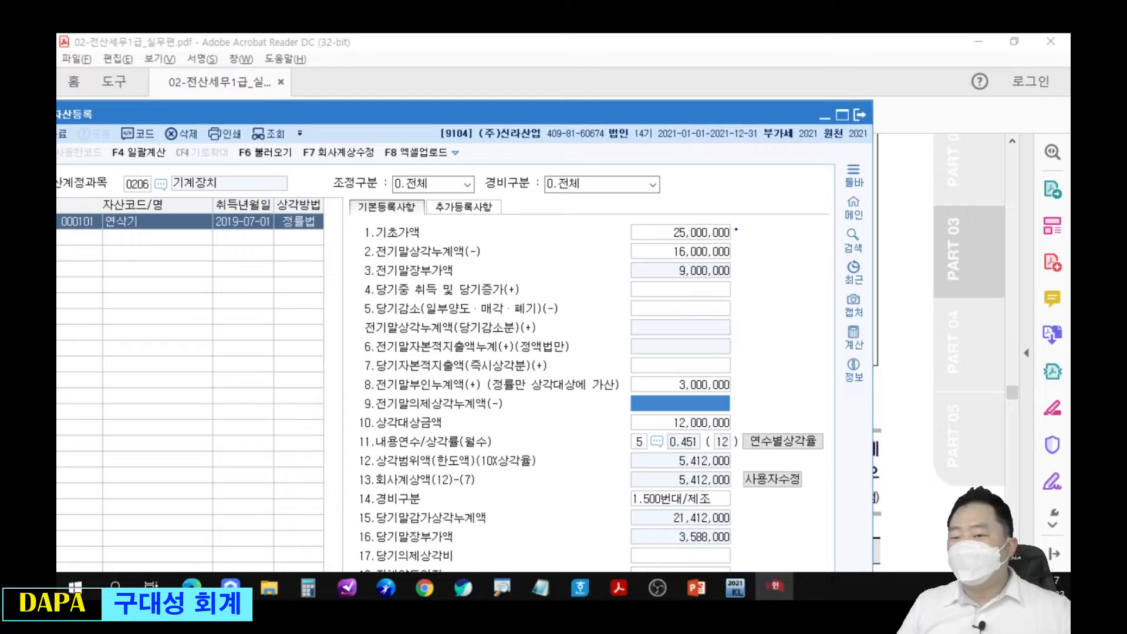
left_click_drag(766, 225, 783, 240)
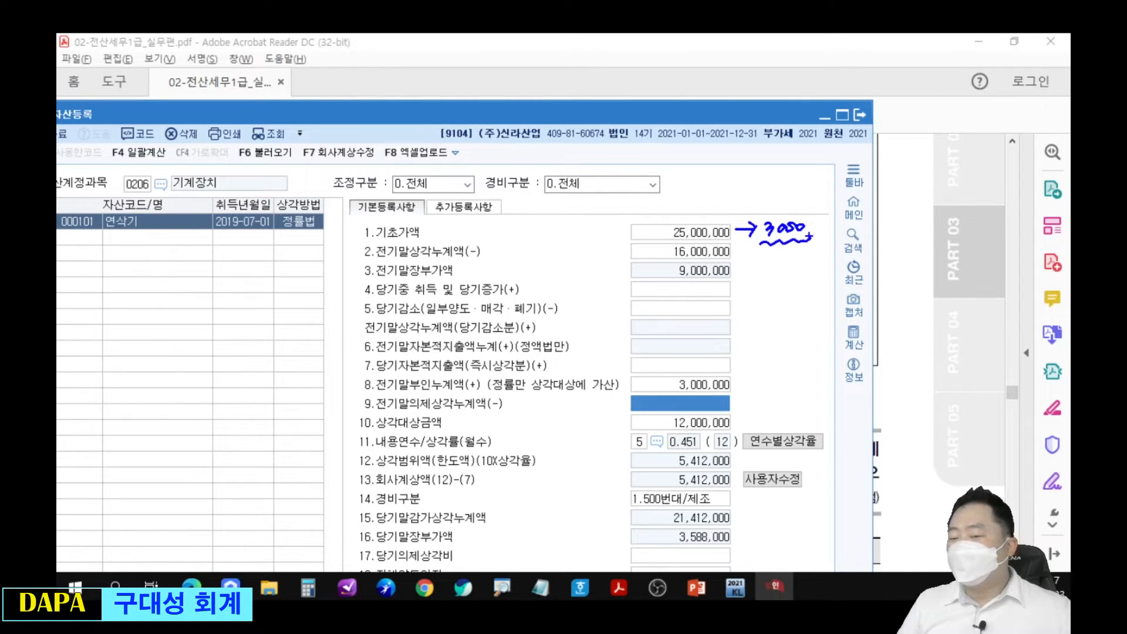
mouse_move(762, 292)
left_mouse_down()
mouse_move(763, 314)
mouse_move(790, 297)
mouse_move(825, 299)
left_mouse_up()
mouse_move(818, 290)
left_mouse_down()
mouse_move(818, 310)
mouse_move(889, 287)
mouse_move(908, 311)
mouse_move(938, 286)
mouse_move(920, 267)
mouse_move(940, 308)
left_mouse_up()
left_click_drag(875, 320, 958, 319)
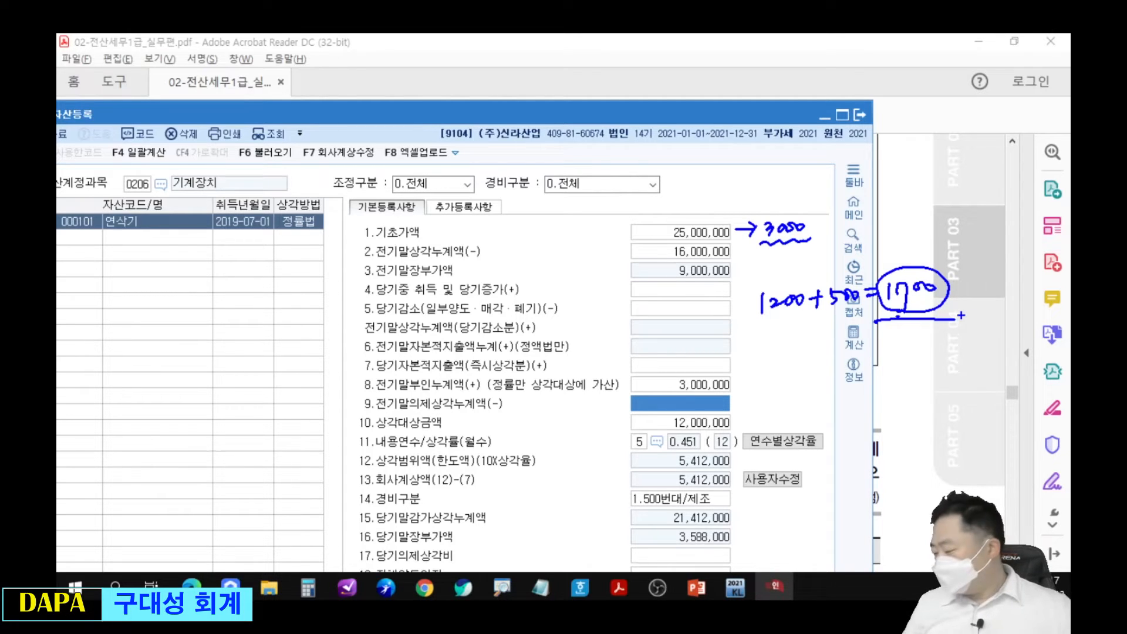
Connect the circled 1700 to the 0.451 상각률 with a line and handwrite a circled 7.667.000
mouse_move(881, 310)
left_mouse_down()
mouse_move(780, 366)
mouse_move(708, 426)
left_mouse_up()
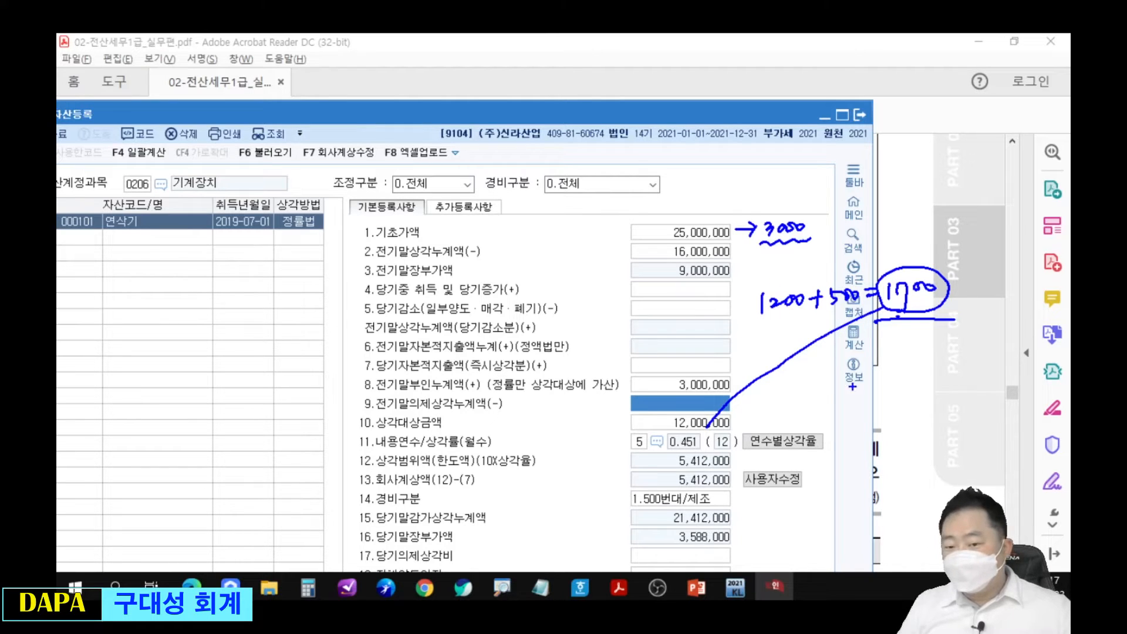
mouse_move(820, 381)
left_mouse_down()
mouse_move(829, 402)
mouse_move(877, 396)
left_mouse_up()
left_click(885, 392)
left_click_drag(887, 386, 893, 387)
left_click_drag(891, 382, 926, 381)
left_click(841, 403)
mouse_move(839, 406)
left_mouse_down()
mouse_move(940, 376)
mouse_move(836, 415)
left_mouse_up()
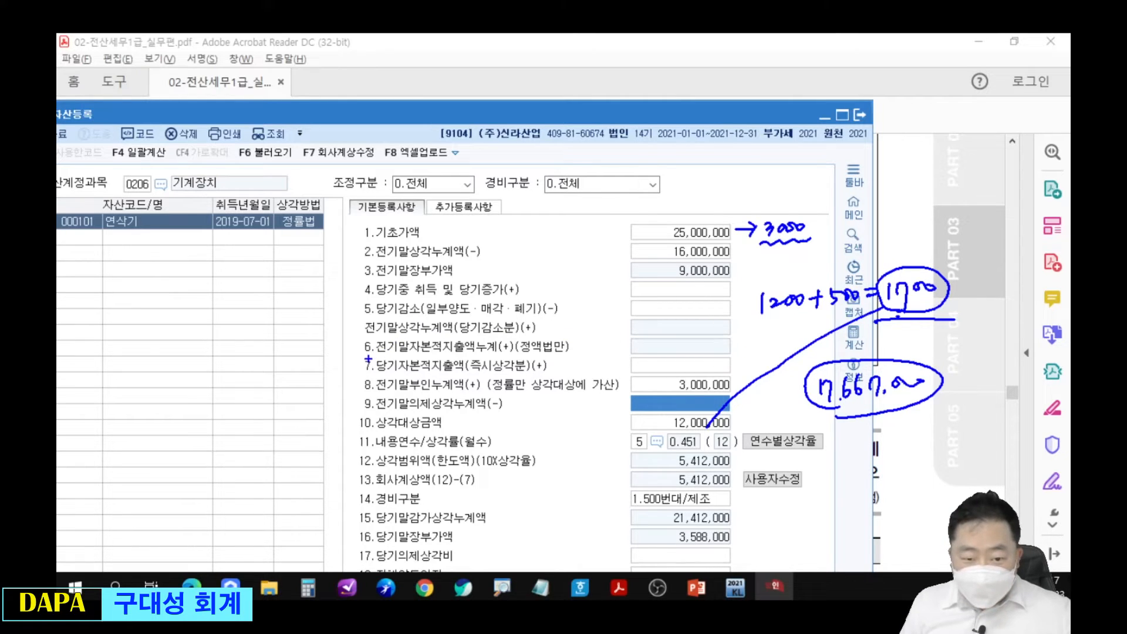
Box 7.당기자본적지출액, handwrite 5.000.000 in it, circle the 12.상각범위액 amount, and clear the drawings
mouse_move(357, 356)
left_mouse_down()
mouse_move(379, 370)
mouse_move(735, 374)
left_mouse_up()
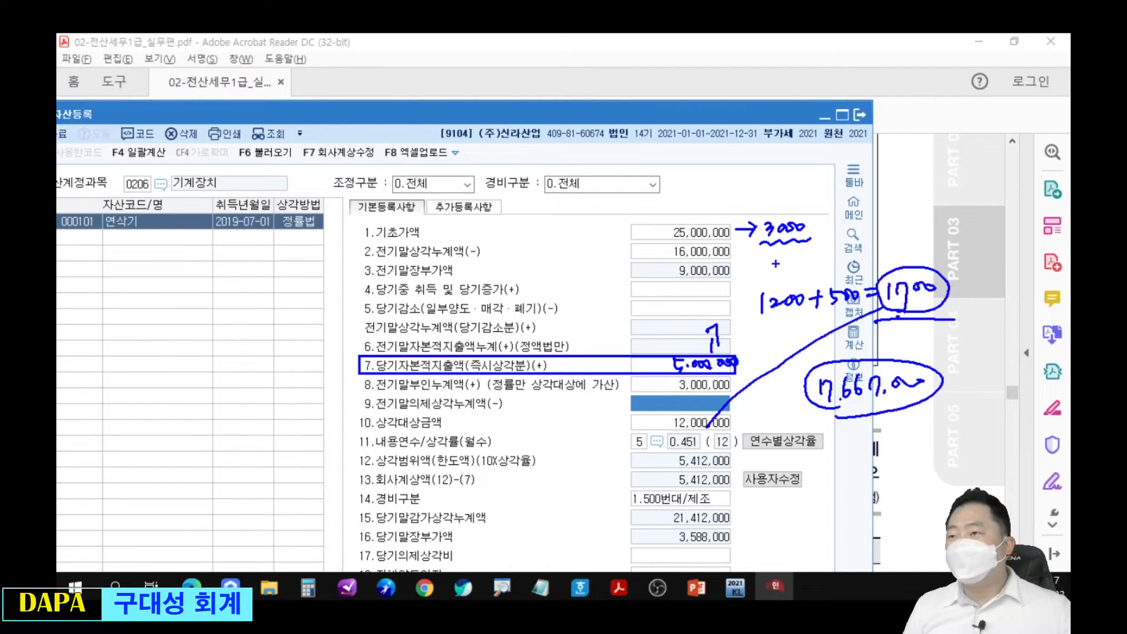
mouse_move(686, 465)
left_mouse_down()
mouse_move(741, 455)
mouse_move(675, 471)
left_mouse_up()
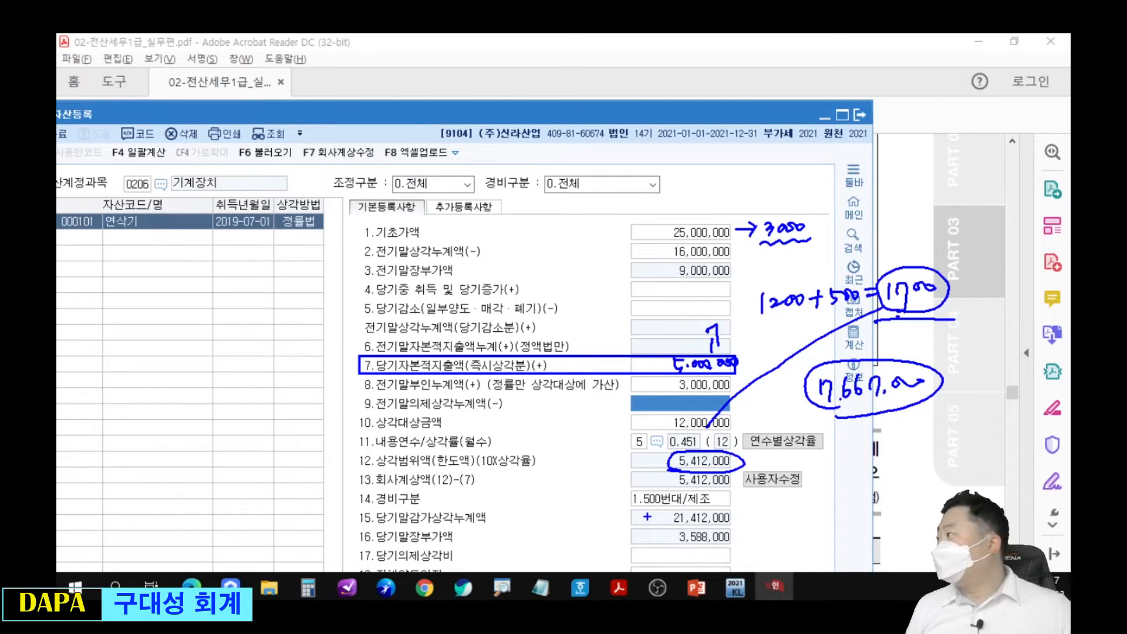
key("Escape")
Enter 5,000,000 as the 연삭기's 7.당기자본적지출액(즉시상각분) and close the 메뉴실행정보 dialog
left_click(706, 364)
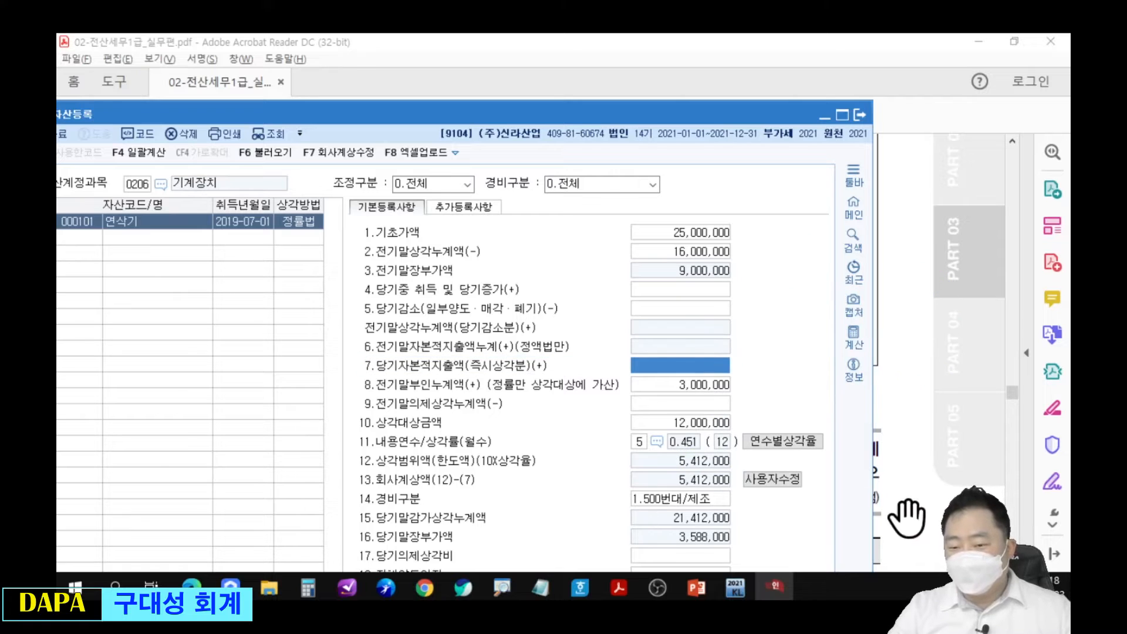
mouse_move(734, 576)
type("5000000")
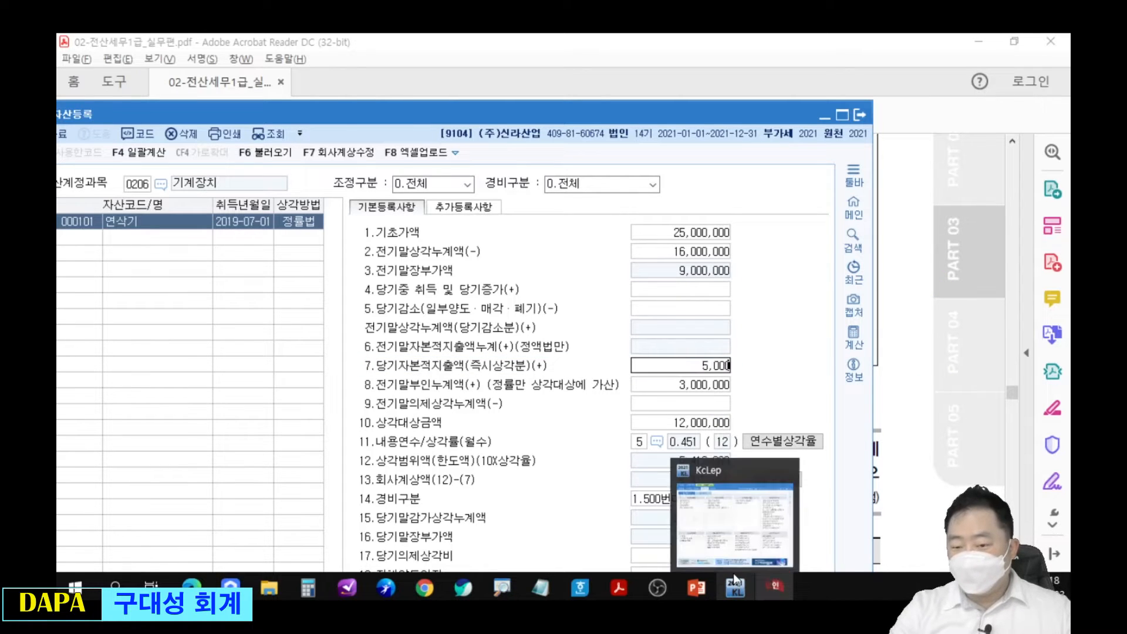
key("Return")
double_click(707, 466)
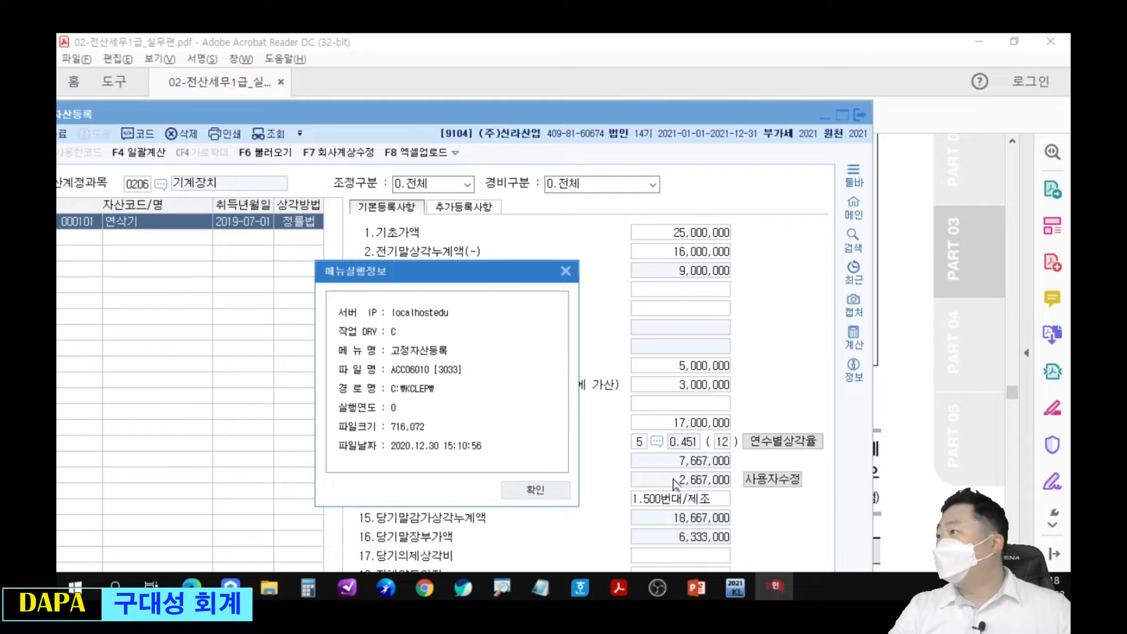
left_click(535, 489)
Show the whole 고정자산등록 form, draw blue arrows to the 5,000,000 and 3,000,000 entries, and erase them
left_click_drag(681, 109, 828, 48)
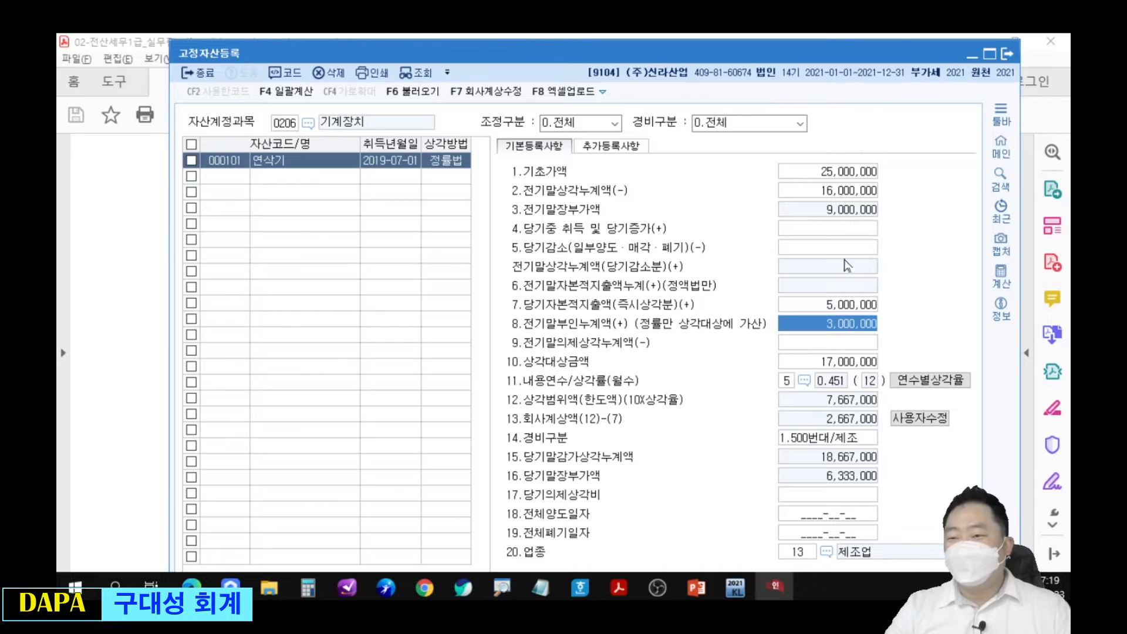
left_click_drag(812, 324, 715, 311)
left_click_drag(813, 305, 722, 254)
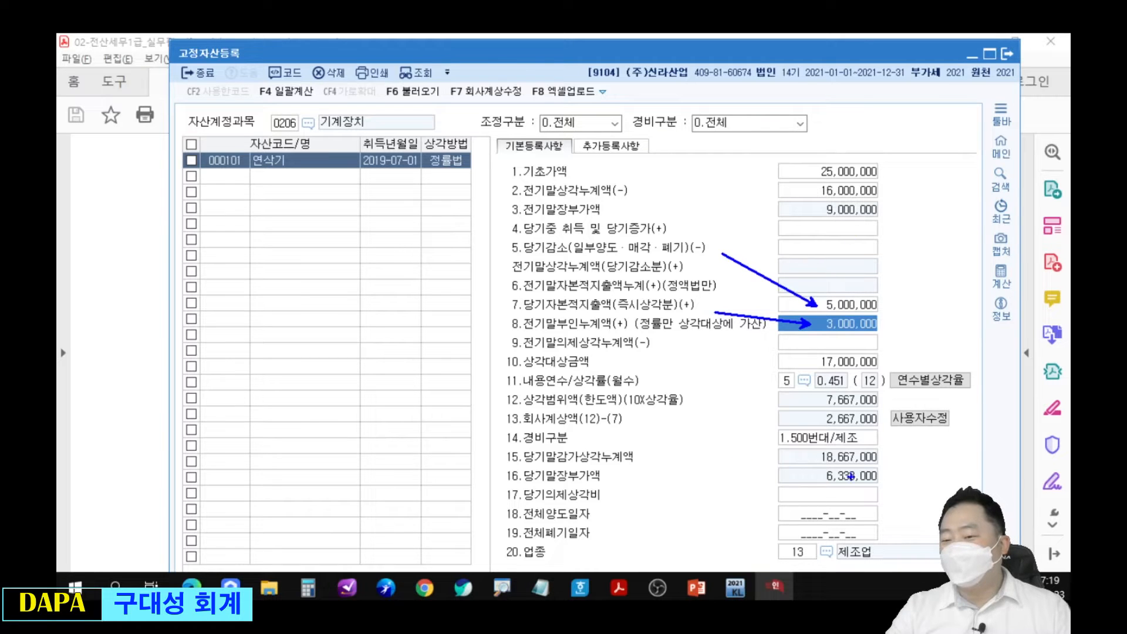
key("e")
Mark the 사용자수정 option beside 13.회사계상액 and clear the markings
mouse_move(885, 402)
left_mouse_down()
mouse_move(941, 440)
mouse_move(979, 444)
left_mouse_up()
mouse_move(922, 385)
left_mouse_down()
mouse_move(944, 432)
mouse_move(960, 383)
left_mouse_up()
key("Escape")
Unlock 13.회사계상액 with 사용자수정, mark the company depreciation amount in the PDF table, and set 회사계상액 to 9,000,000
left_click(944, 421)
left_click_drag(931, 53, 851, 362)
key("ctrl+2")
left_click_drag(760, 149, 864, 195)
key("Escape")
left_click_drag(825, 365, 862, 64)
type("0000000")
key("Return")
key("Return")
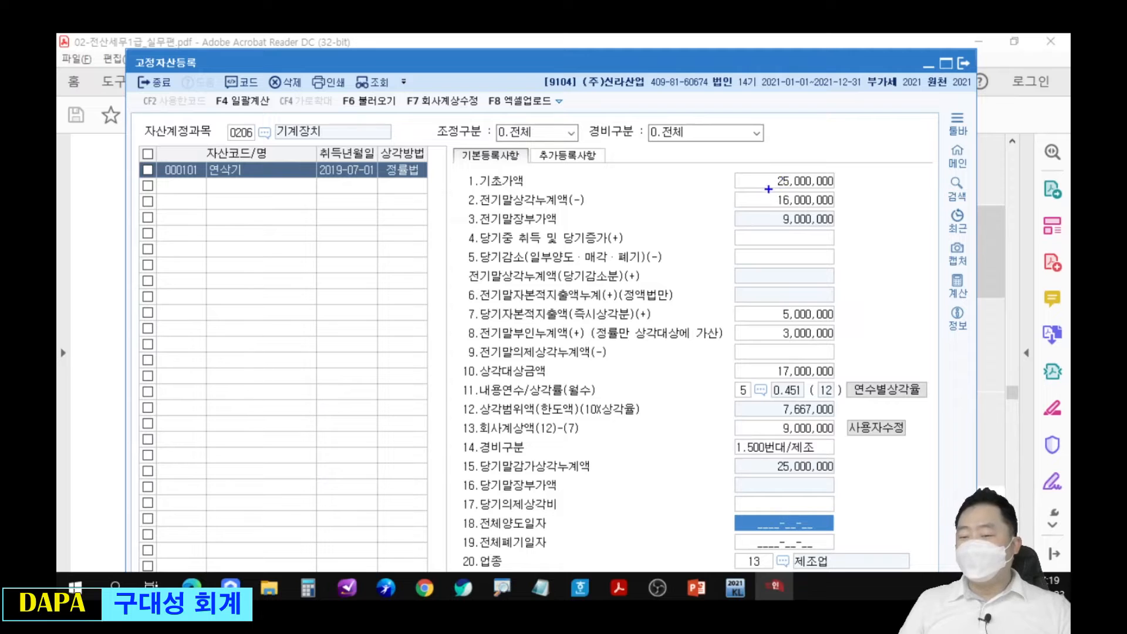
Mark the 연삭기's entered values, circle 회사계상액 with 사용자수정, draw arrows to the 7번 and 8번 amounts, and clear the markings
mouse_move(755, 176)
left_mouse_down()
mouse_move(770, 169)
mouse_move(770, 191)
left_mouse_up()
left_click_drag(719, 385, 739, 385)
left_click_drag(719, 442, 738, 439)
left_click_drag(719, 552, 745, 541)
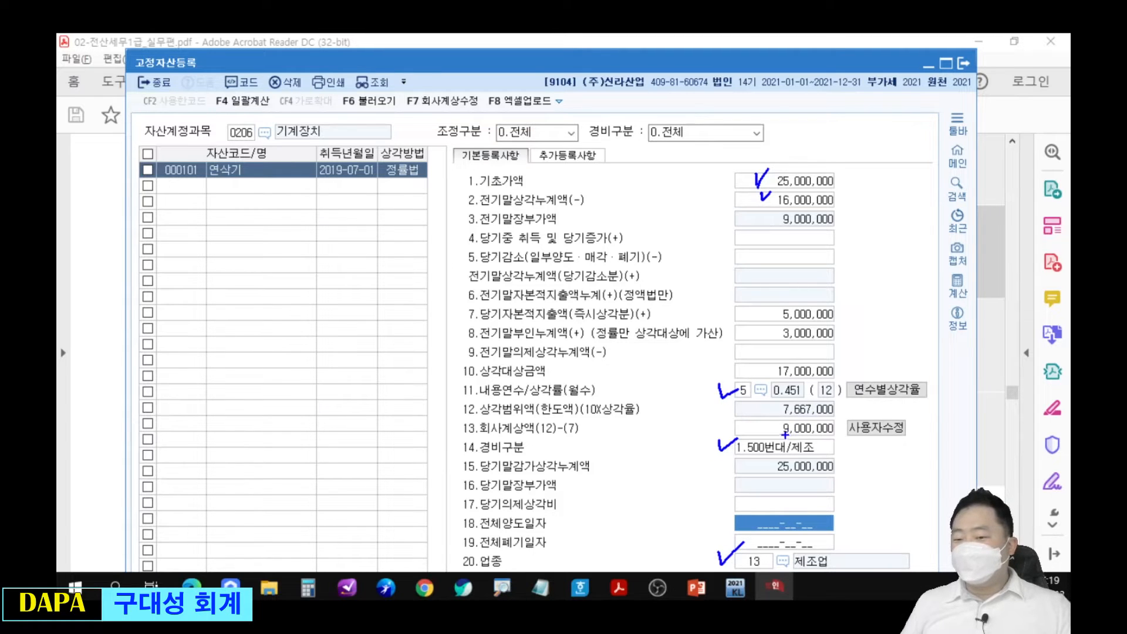
mouse_move(780, 418)
left_mouse_down()
mouse_move(852, 448)
mouse_move(916, 431)
left_mouse_up()
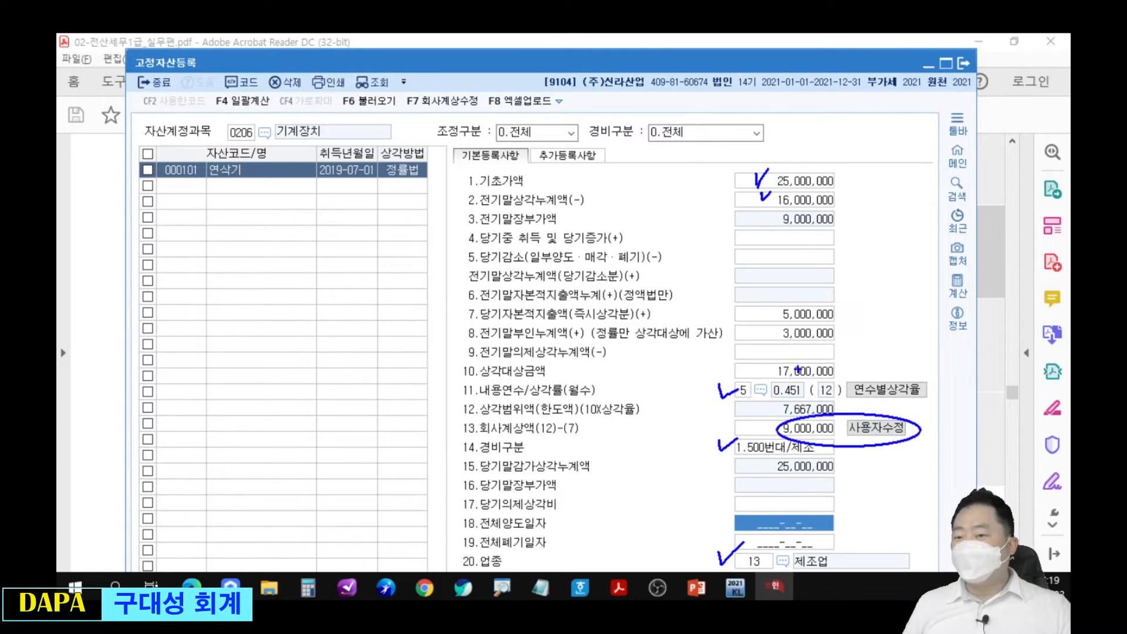
left_click_drag(883, 278, 842, 310)
left_click_drag(866, 360, 844, 335)
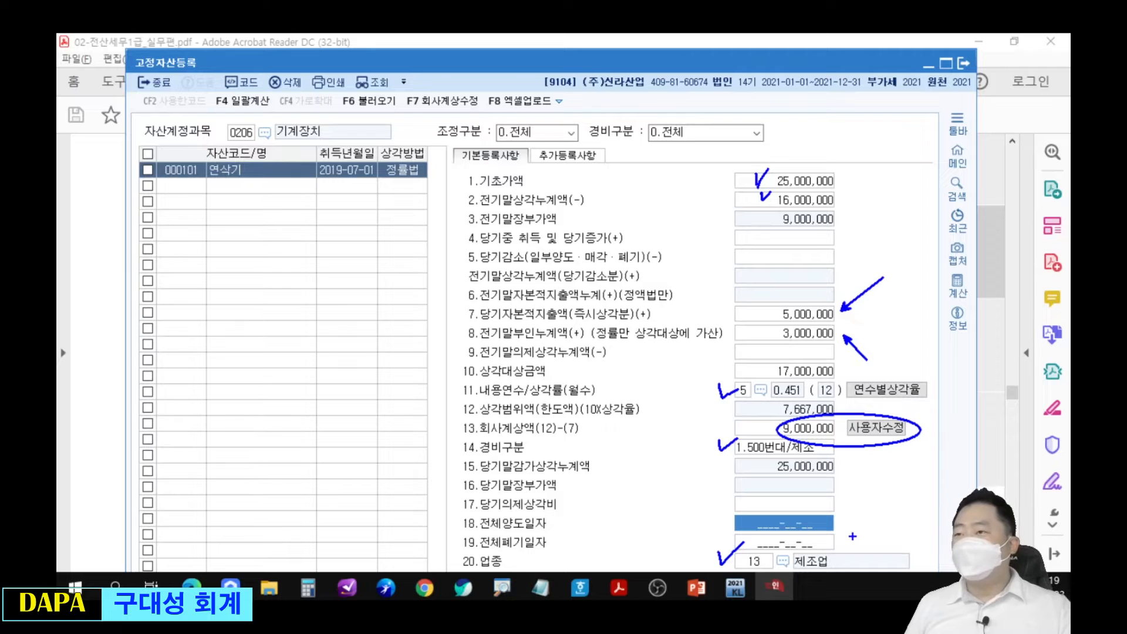
left_click_drag(766, 402, 782, 393)
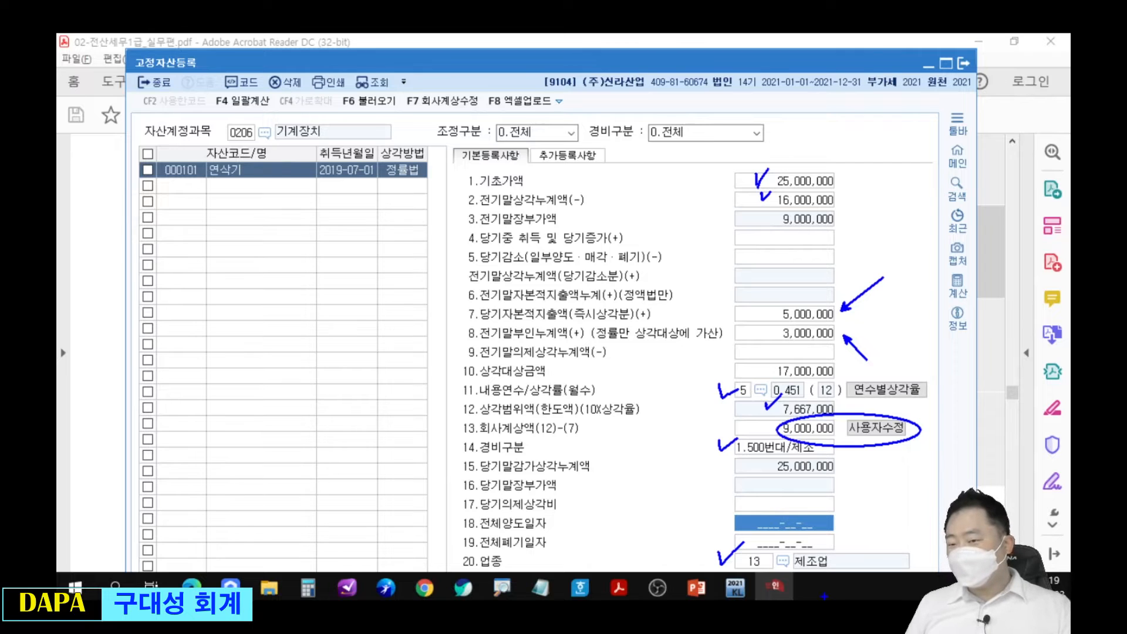
key("e")
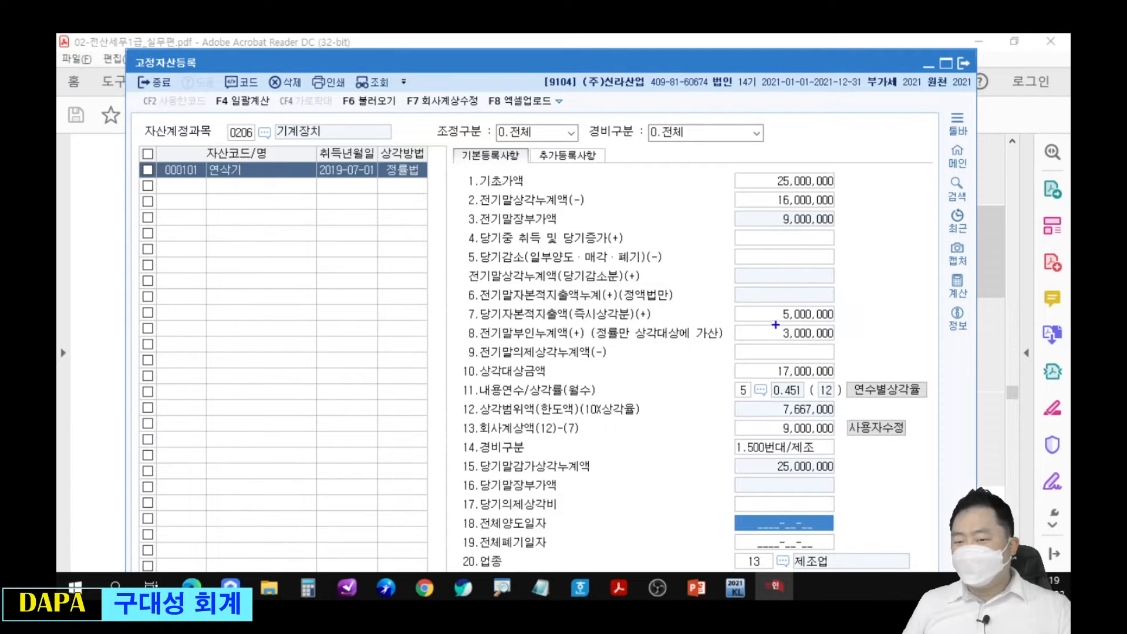
Box 당기자본적지출액 and 회사계상액, connect the two amounts with lines, and erase the markings
left_click_drag(772, 303, 845, 323)
left_click_drag(776, 411, 844, 440)
mouse_move(775, 424)
left_mouse_down()
mouse_move(725, 367)
mouse_move(772, 319)
left_mouse_up()
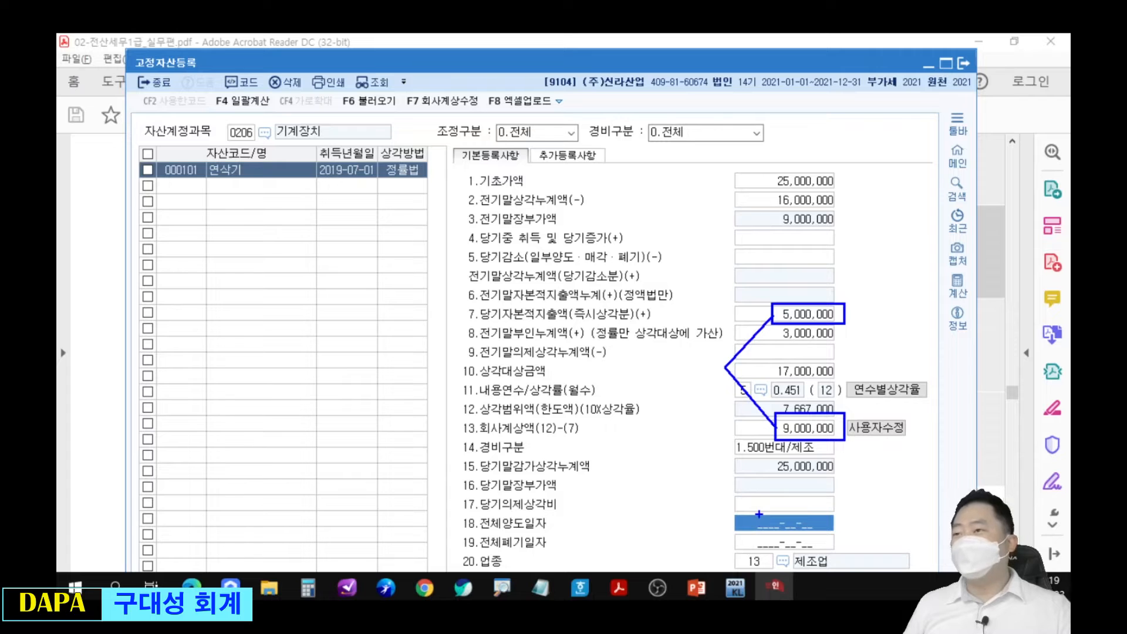
key("Escape")
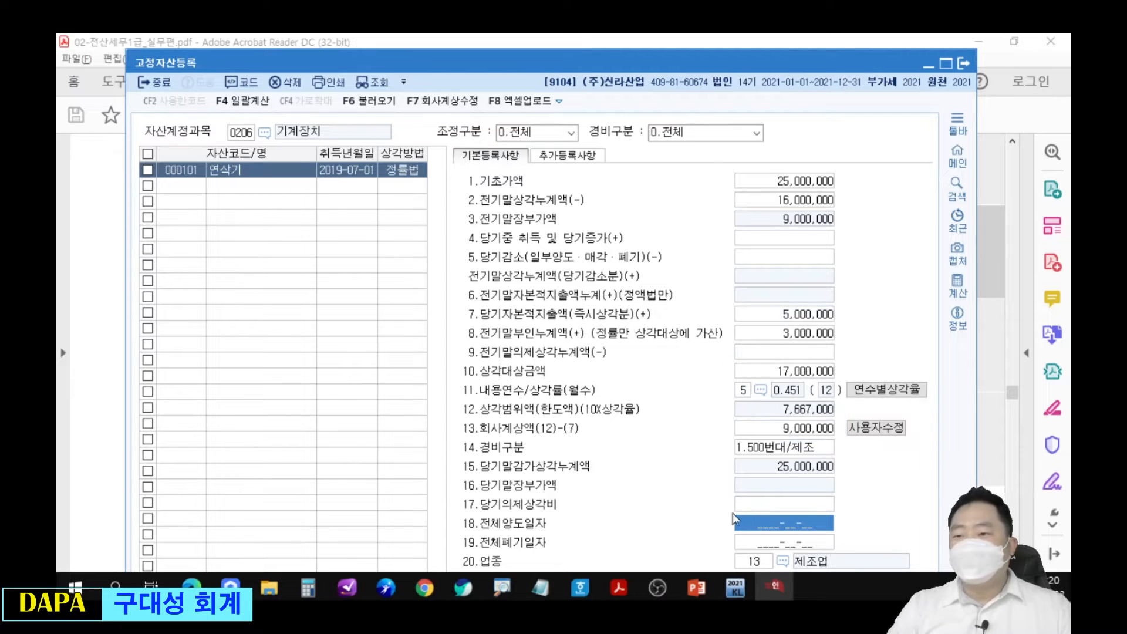
Mark 미상각자산감가상각조정명세서 in the 법인조정 menu, open it, and load the 연삭기's 정률법 data
left_click(966, 163)
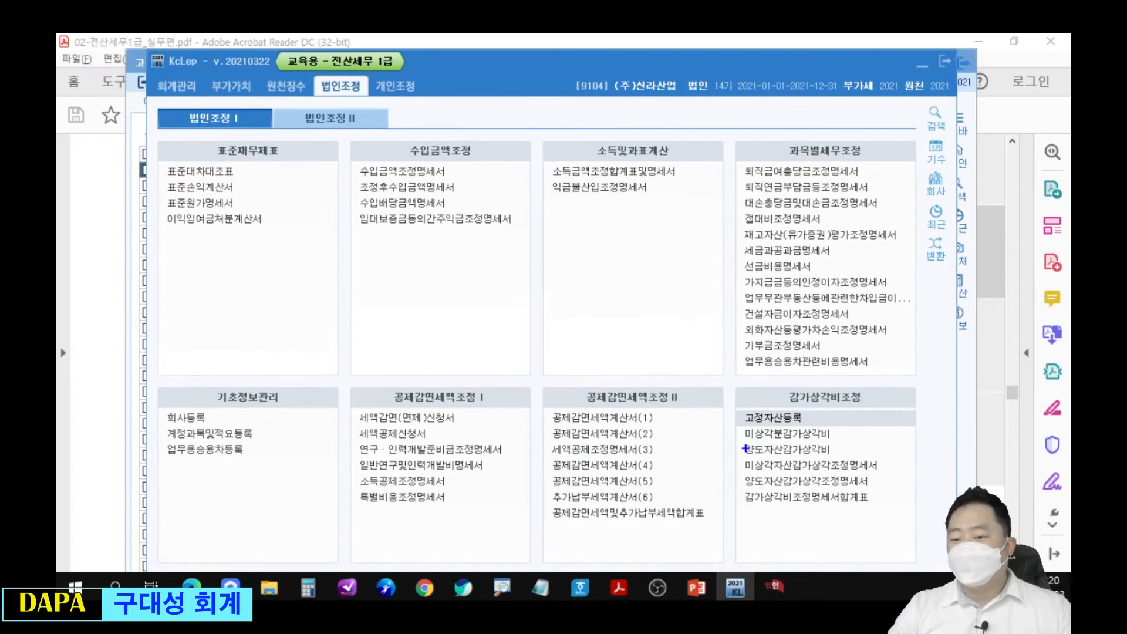
left_click_drag(731, 457, 891, 475)
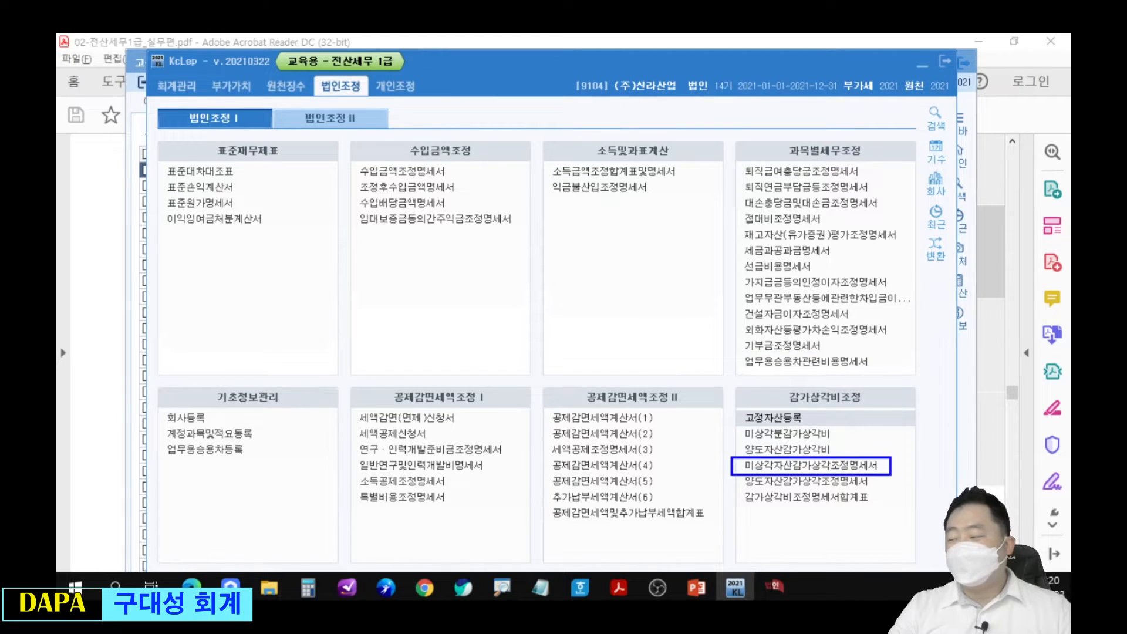
key("Escape")
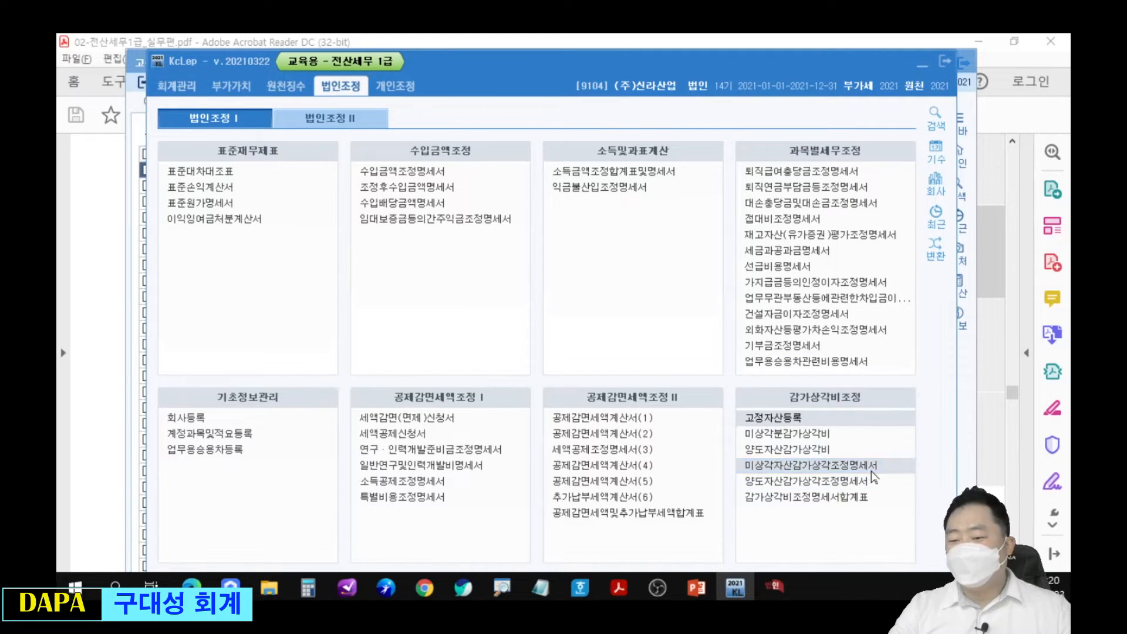
left_click(878, 467)
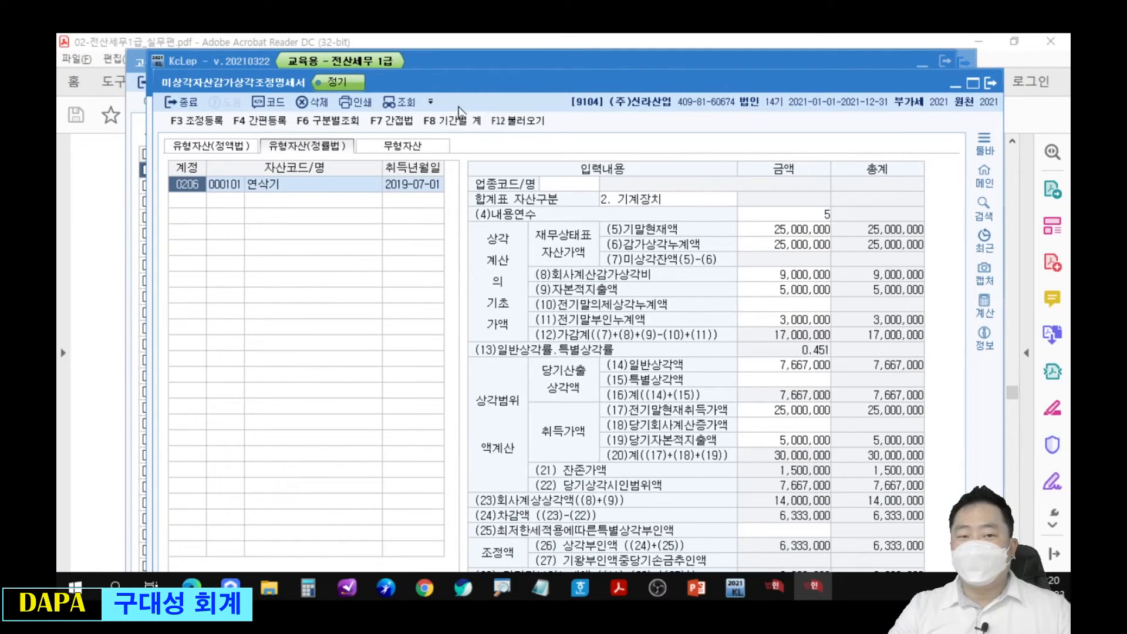
left_click(617, 391)
left_click(405, 185)
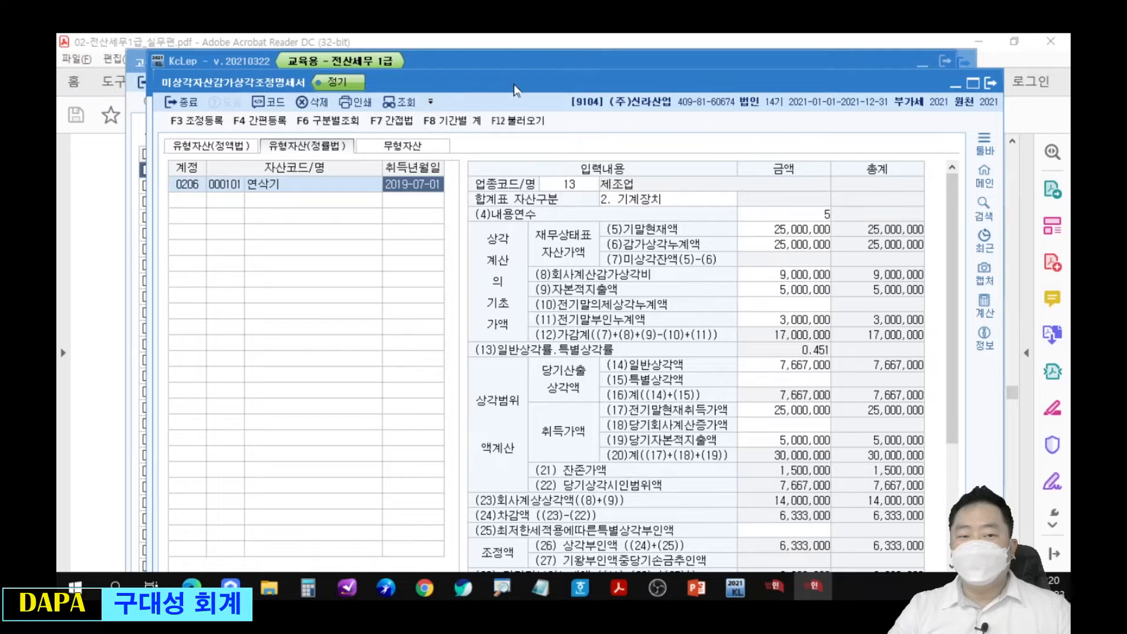
Reposition the 미상각자산감가상각조정명세서 window, annotate the area around its asset-type tabs, and clear the annotations
left_click_drag(513, 84, 506, 63)
key("ctrl+2")
left_click_drag(186, 109, 252, 145)
mouse_move(286, 95)
left_mouse_down()
mouse_move(347, 147)
mouse_move(368, 301)
left_mouse_up()
key("Escape")
left_click_drag(564, 61, 532, 48)
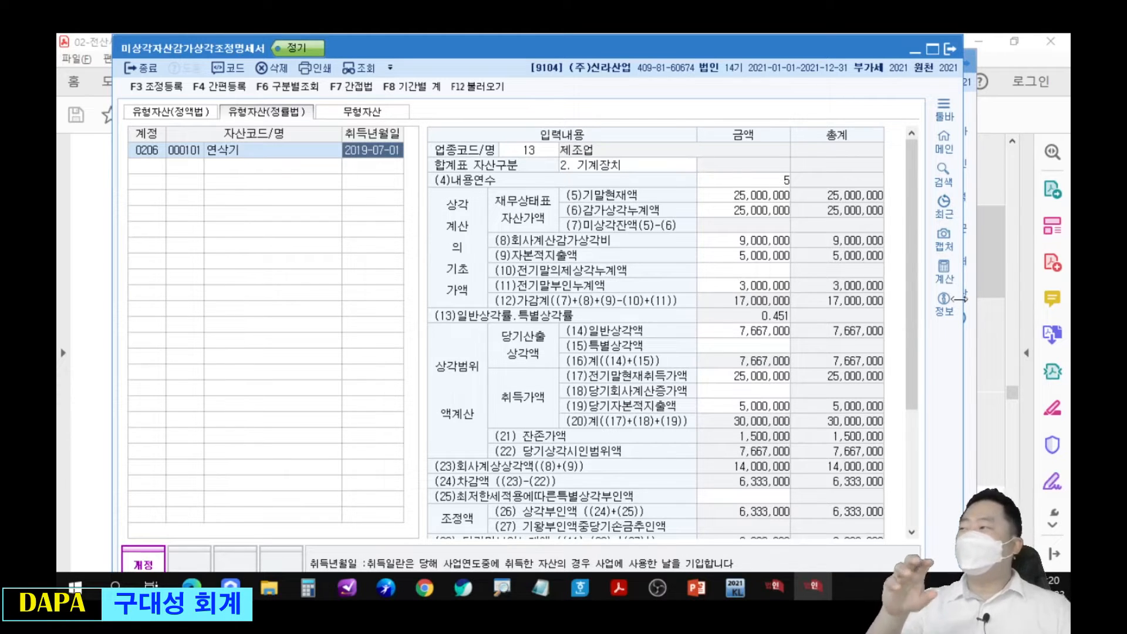
Open 조정 등록, review the 연삭기 감가상각 한도초과액 entry under 익금산입 및 손금불산입, and close the dialog
key("F3")
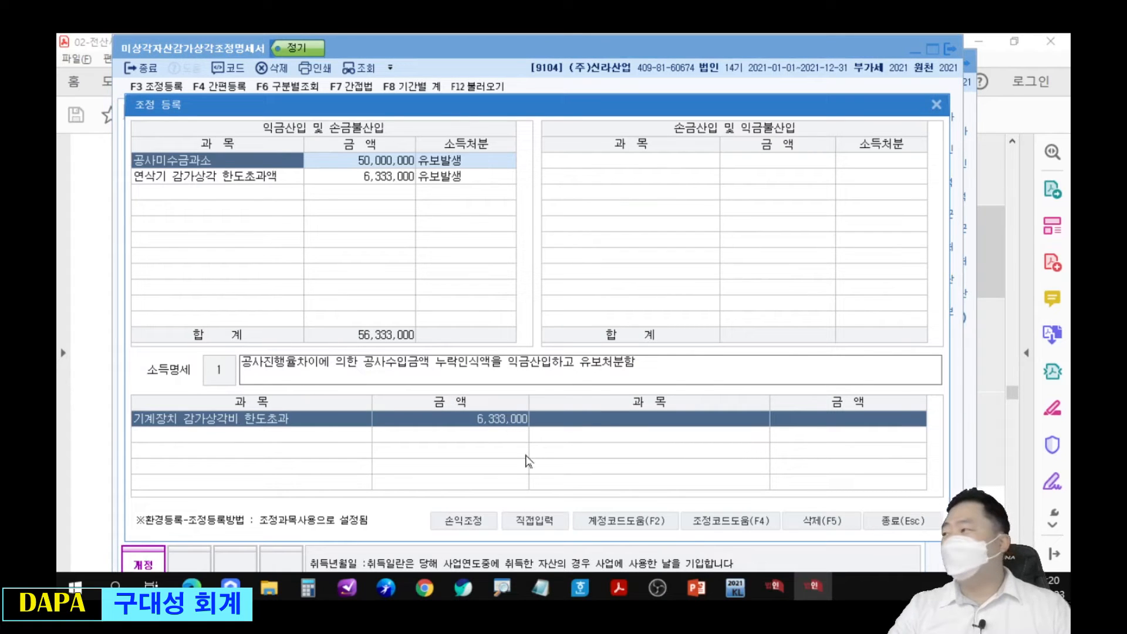
left_click(248, 194)
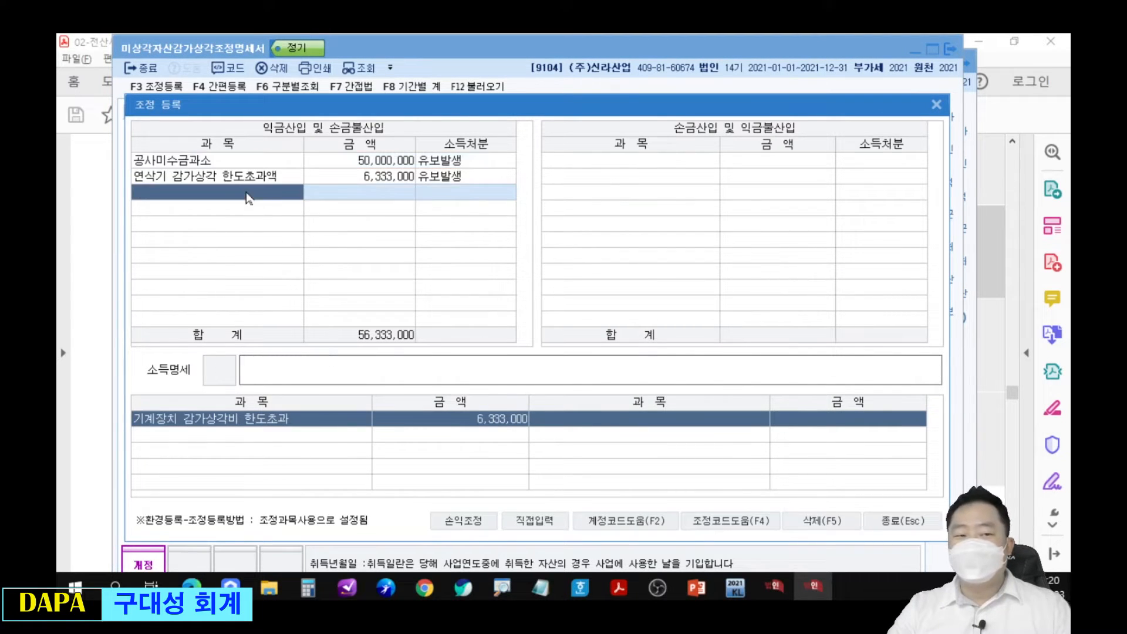
left_click(284, 175)
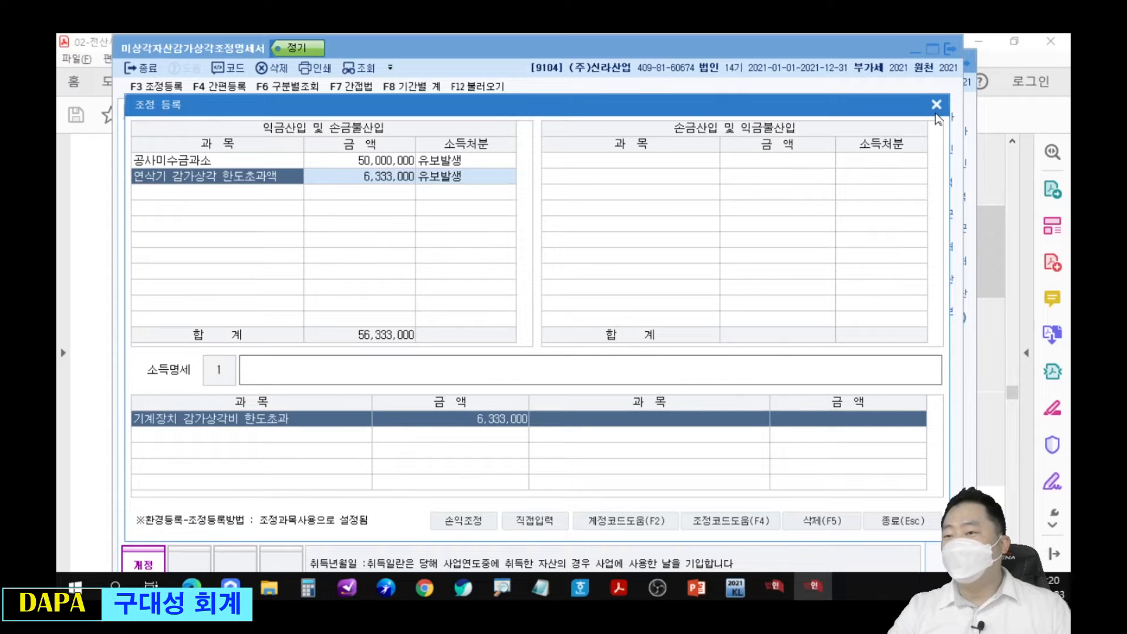
left_click_drag(868, 109, 755, 94)
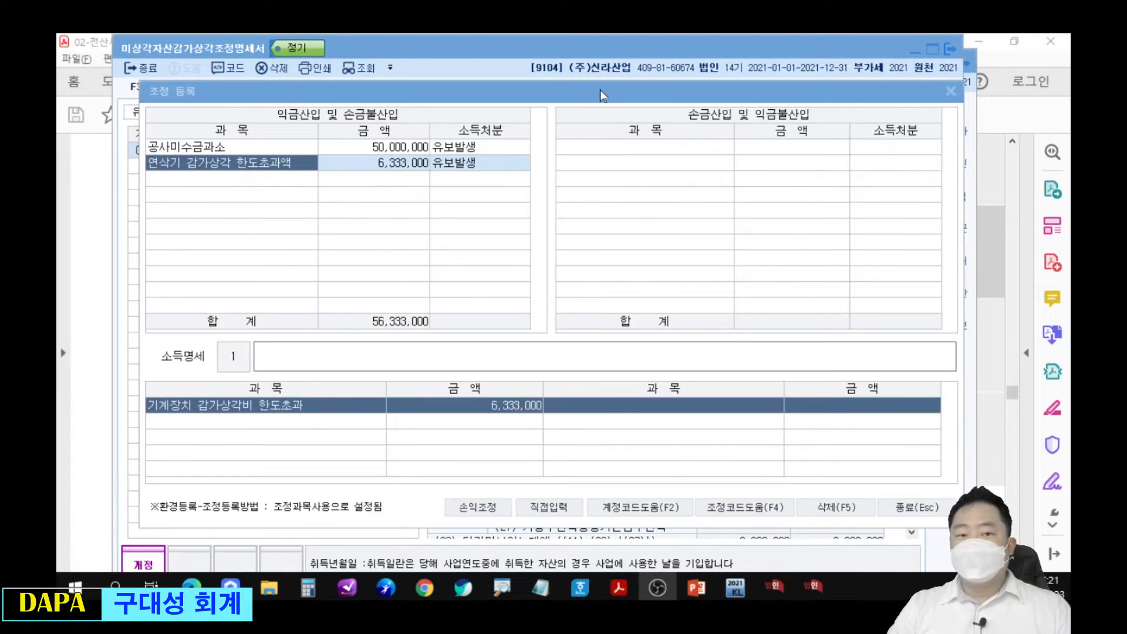
left_click_drag(602, 96, 579, 95)
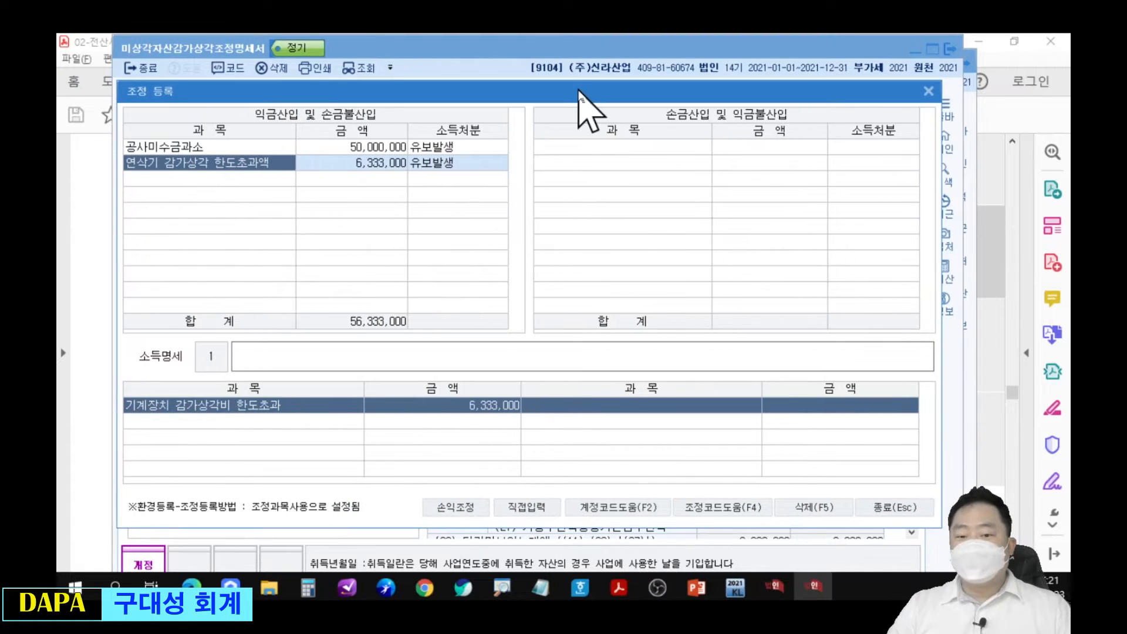
left_click(929, 91)
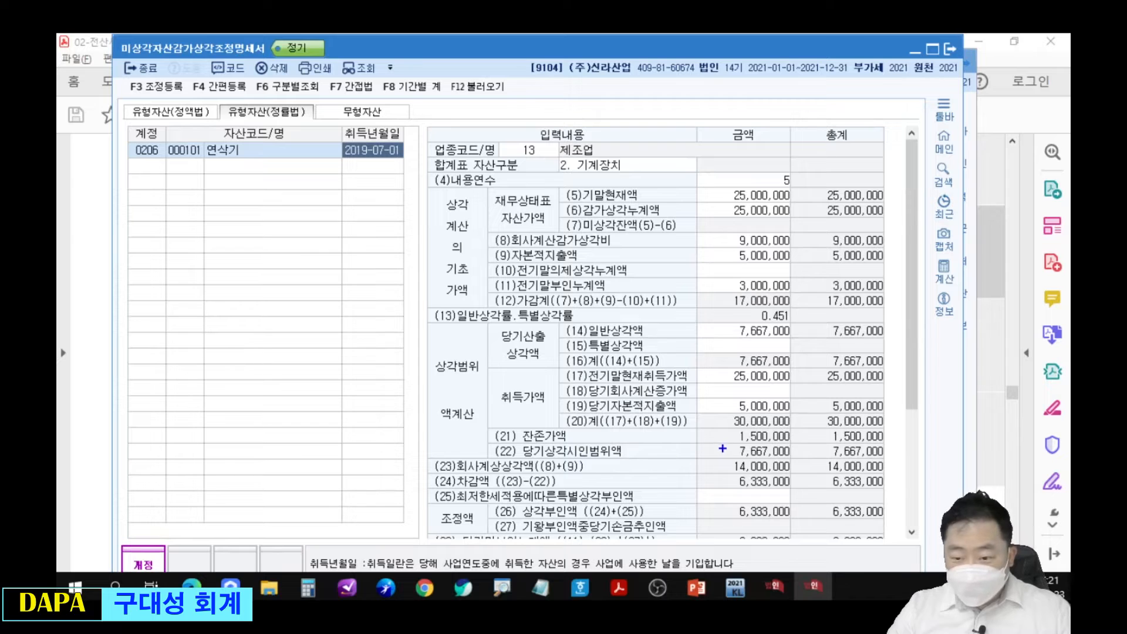
Circle the (22) 당기상각시인범위액 amount, mark the (23) 회사계상상각액 amount with an arrow and underline, and clear the markings
mouse_move(636, 450)
left_mouse_down()
mouse_move(792, 458)
mouse_move(741, 442)
left_mouse_up()
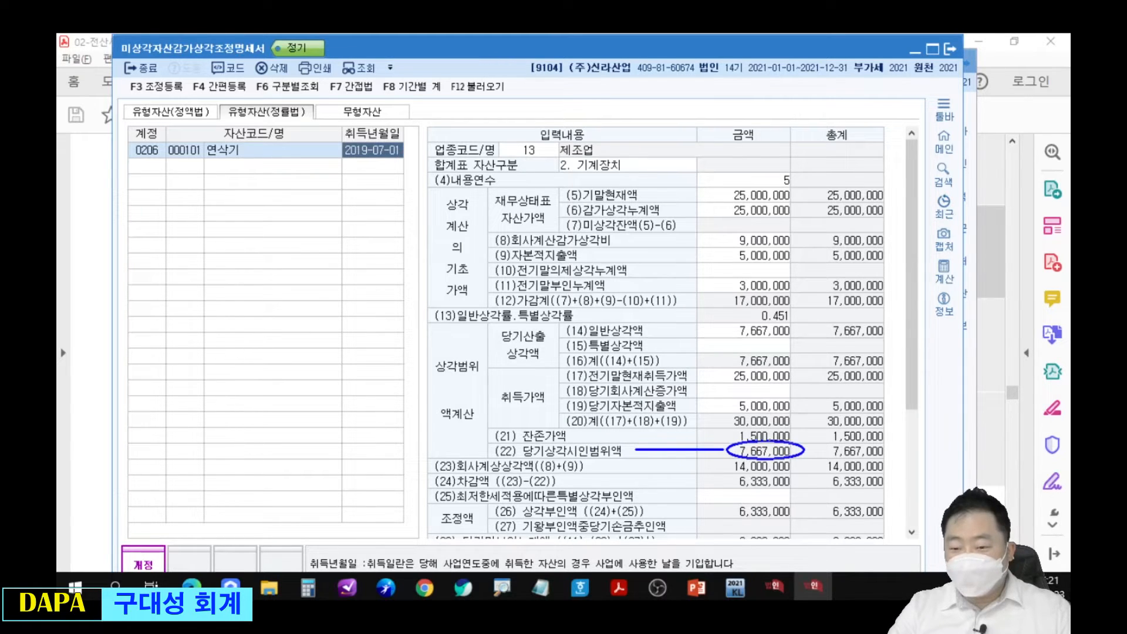
mouse_move(730, 467)
left_mouse_down()
mouse_move(686, 468)
mouse_move(801, 478)
left_mouse_up()
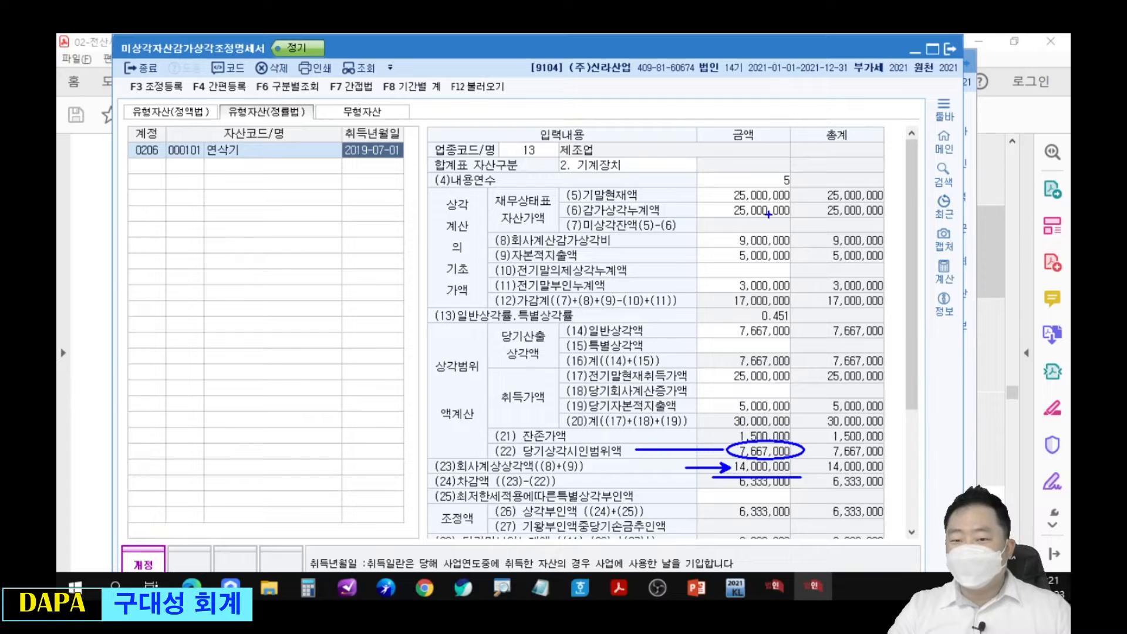
key("Escape")
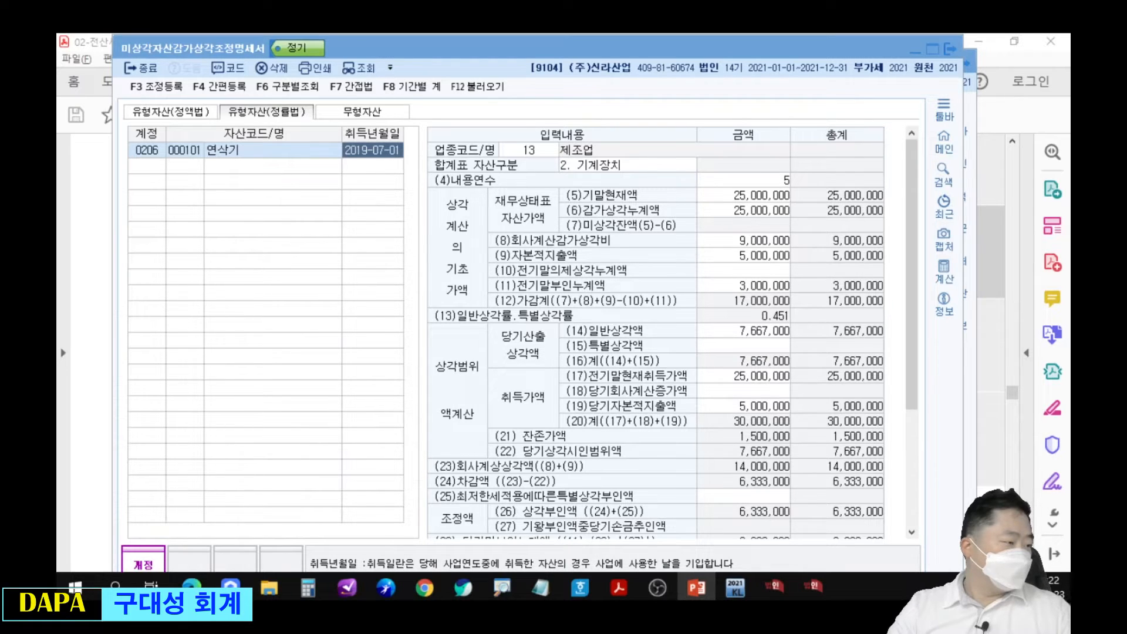
Switch to PowerPoint slide 8, box the 자본적 지출액 즉시상각의제 item with an arrow, clear the markings, and return to the adjustment statement
left_click_drag(56, 142, 493, 34)
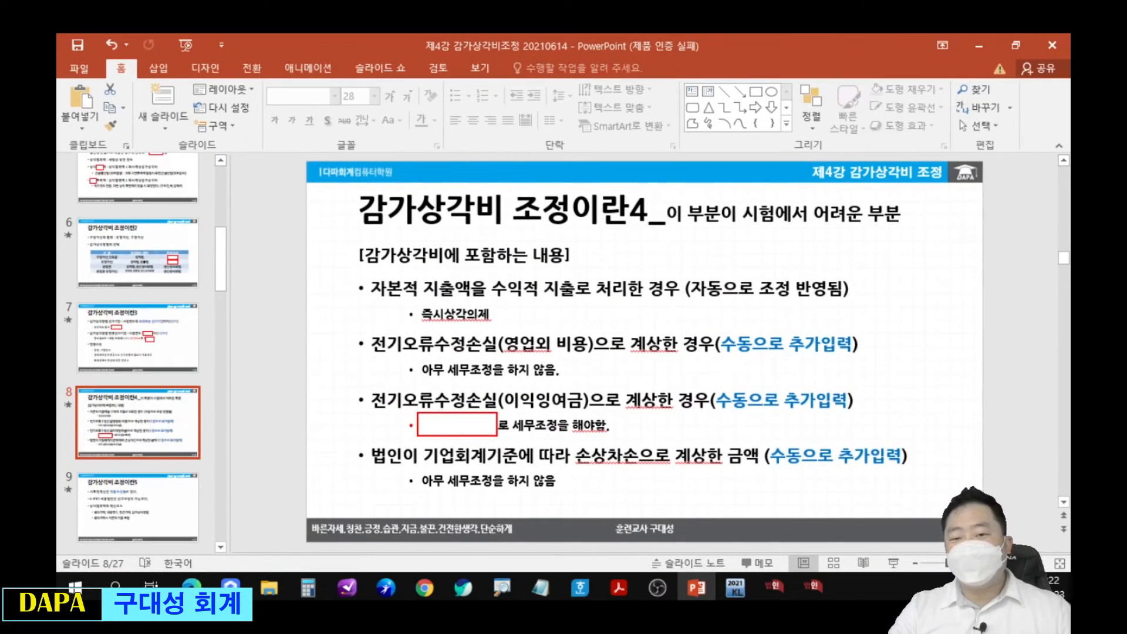
left_click_drag(620, 188, 624, 196)
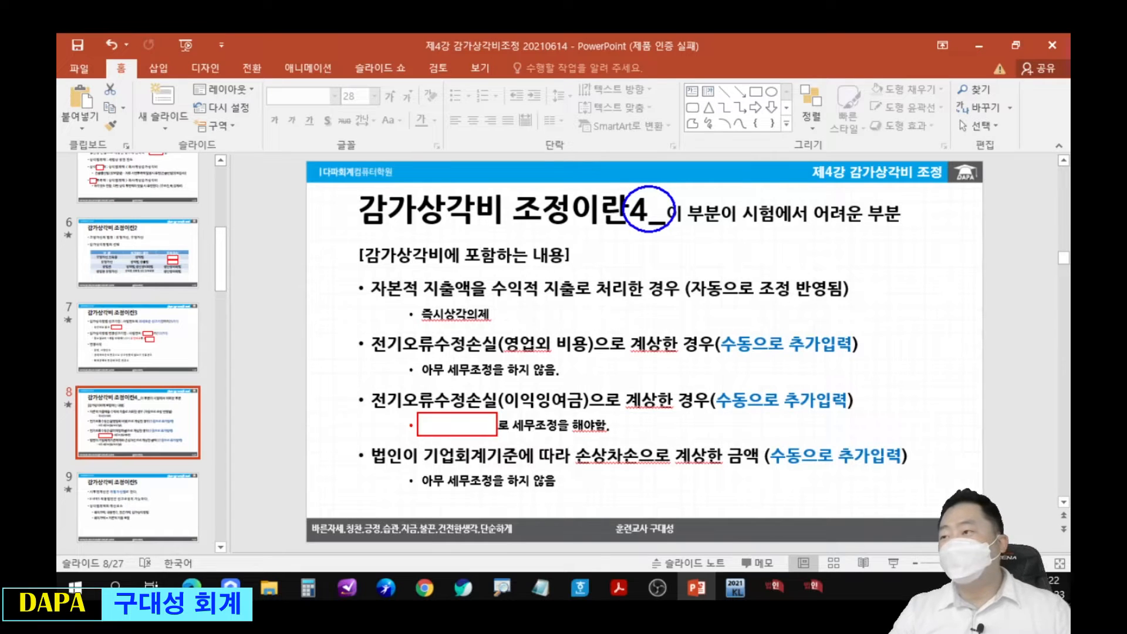
key("e")
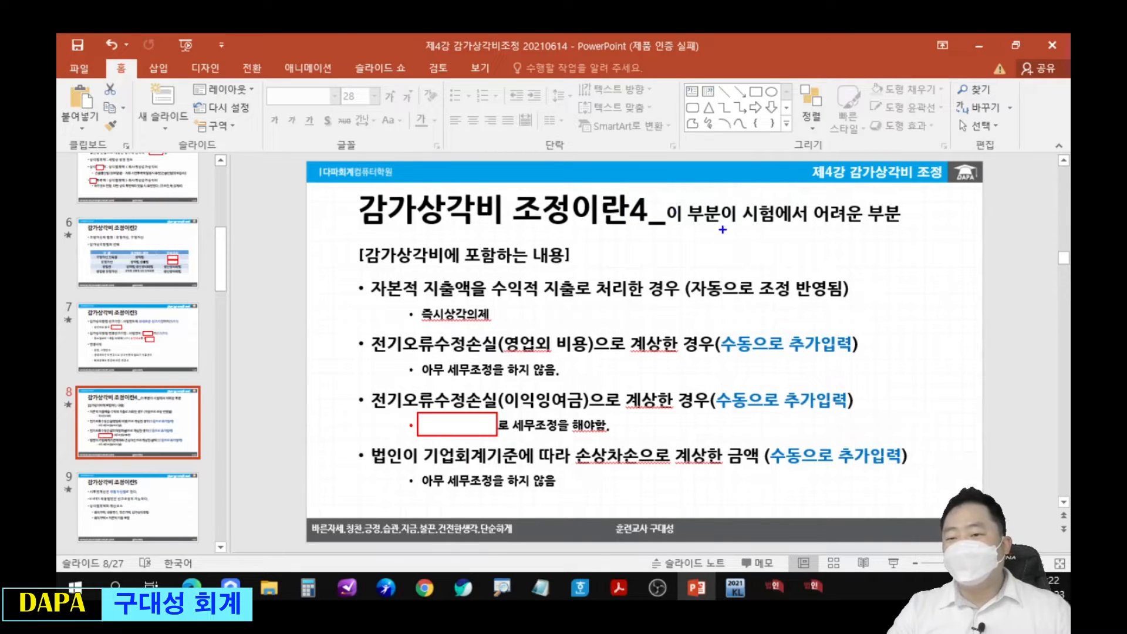
mouse_move(324, 270)
left_mouse_down()
mouse_move(653, 327)
mouse_move(876, 327)
left_mouse_up()
left_click_drag(872, 272, 933, 232)
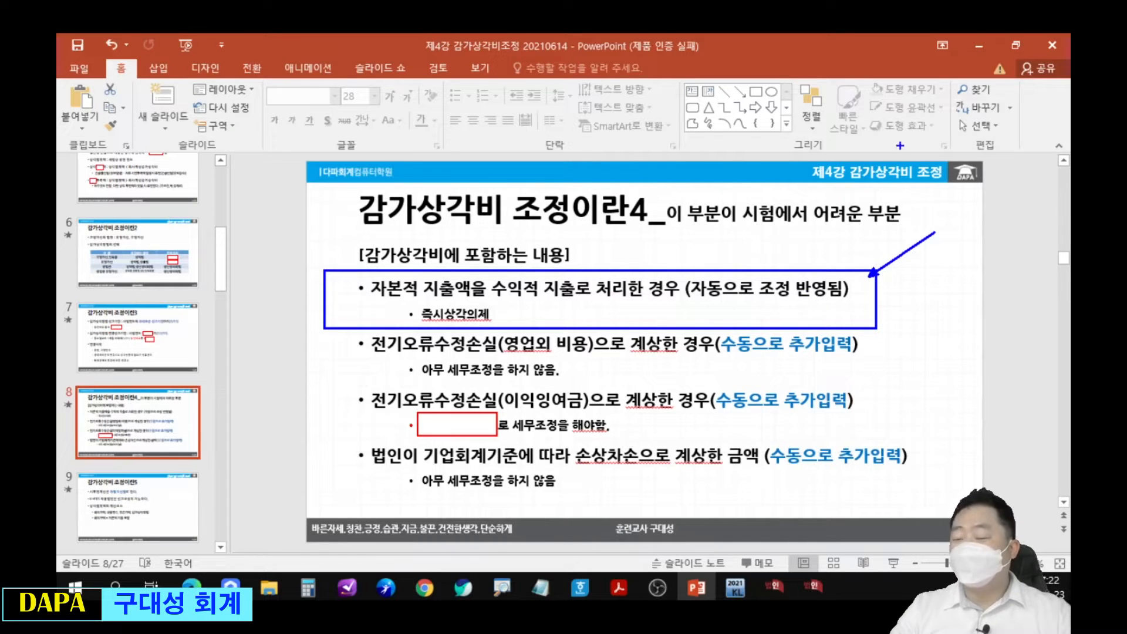
key("Escape")
left_click_drag(878, 45, 58, 175)
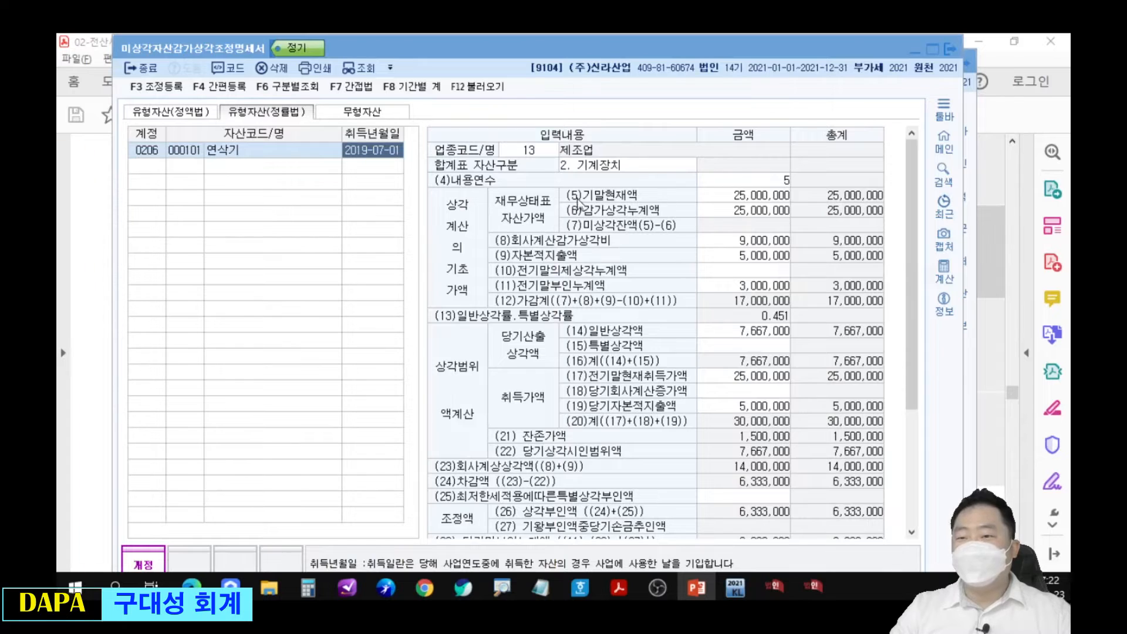
Close 미상각자산감가상각조정명세서, minimize the main menu, and place 고정자산등록 over the page 379 problem in the PDF
left_click_drag(830, 51, 914, 316)
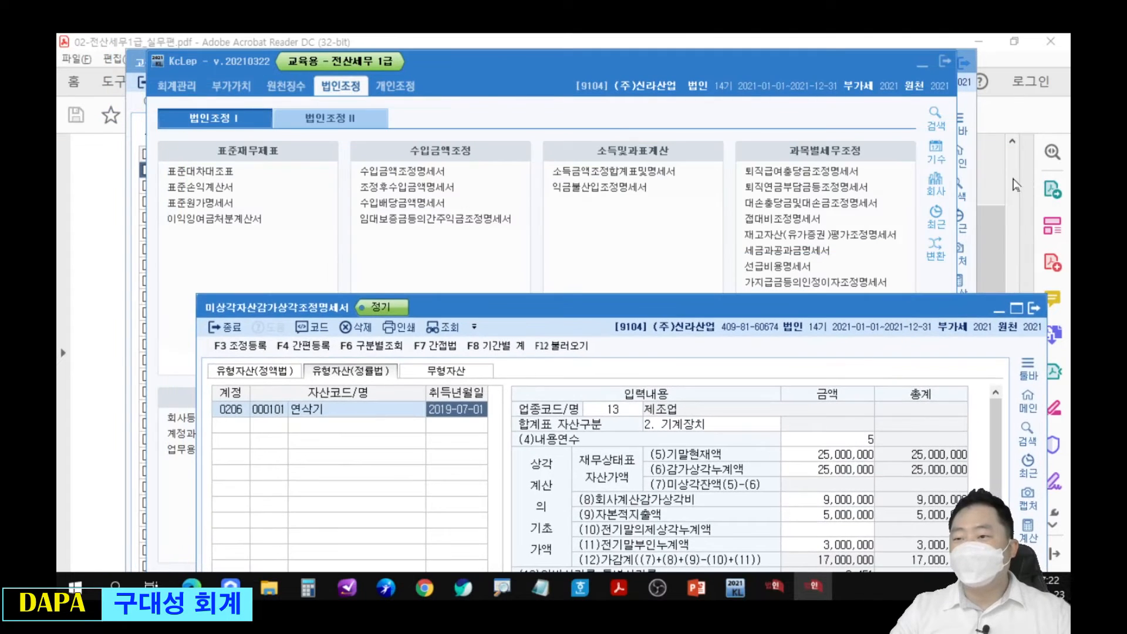
left_click(1034, 310)
left_click(923, 64)
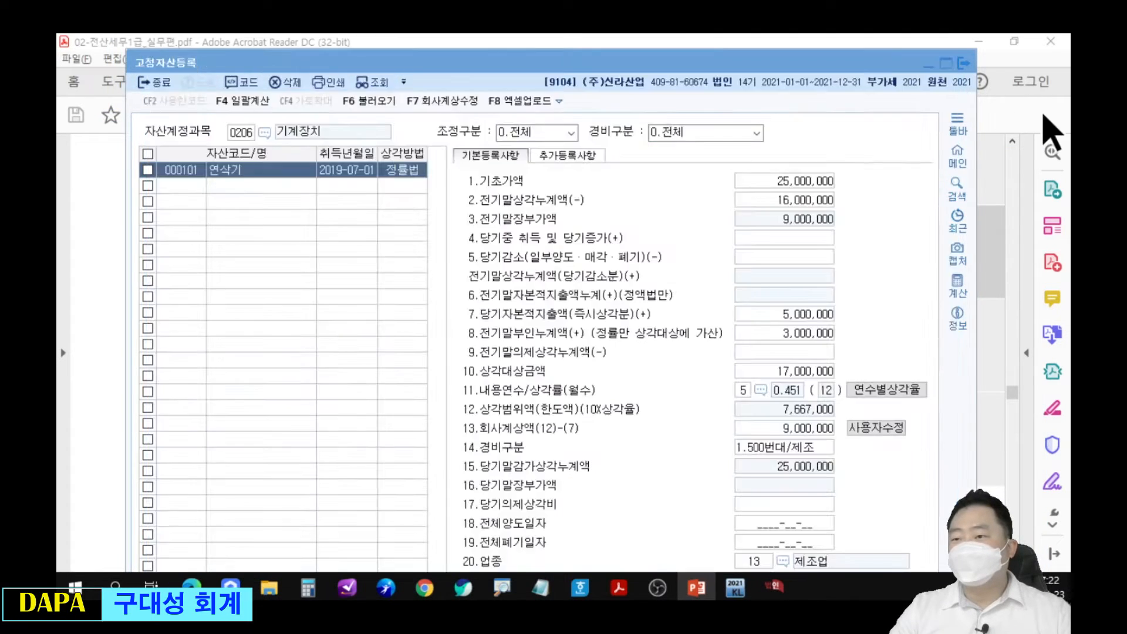
left_click(1043, 115)
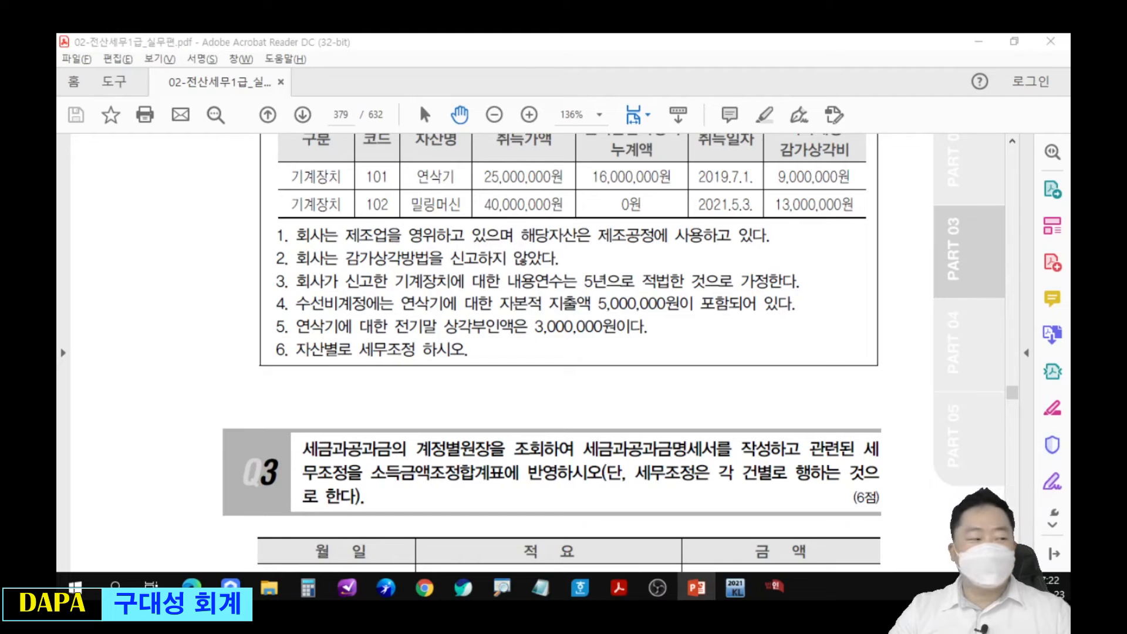
left_click(775, 586)
left_click_drag(620, 62, 650, 235)
left_click_drag(477, 237, 493, 141)
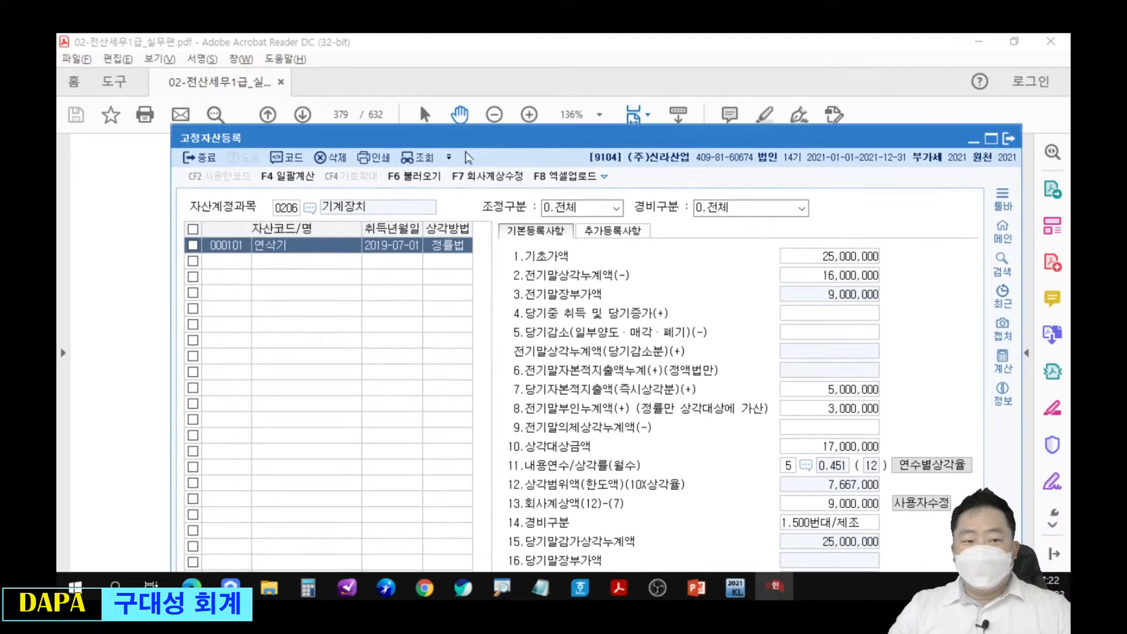
Add a second 기계장치 asset in 고정자산등록 with code 102, name 밀링머신 and acquisition date 2021-05-03
key("Down")
left_click_drag(444, 142, 458, 246)
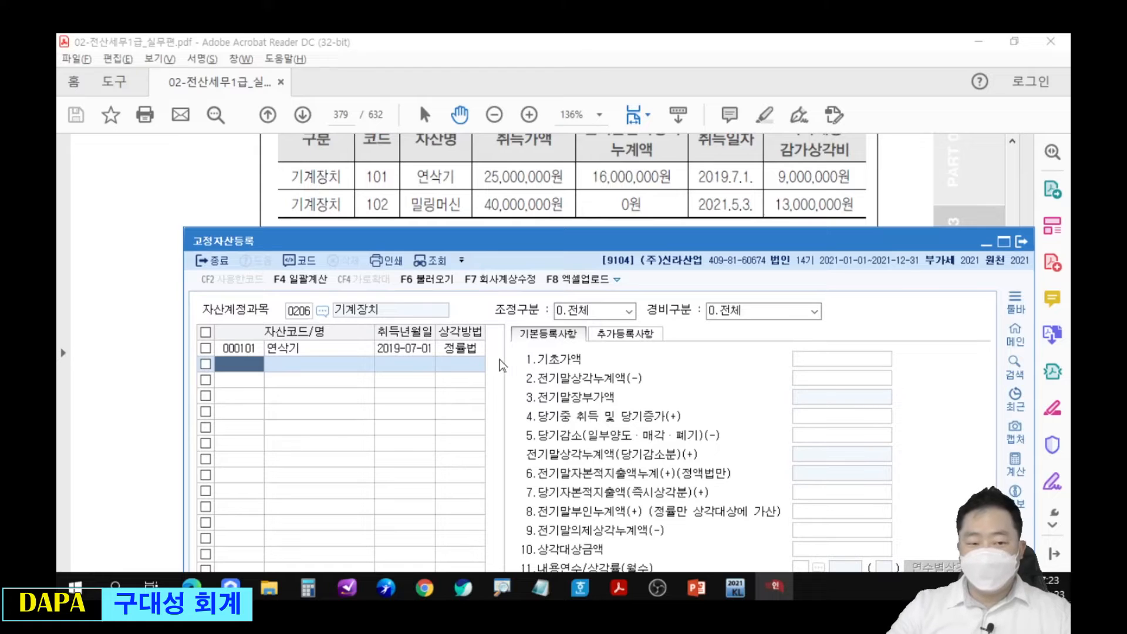
type("102")
key("Return")
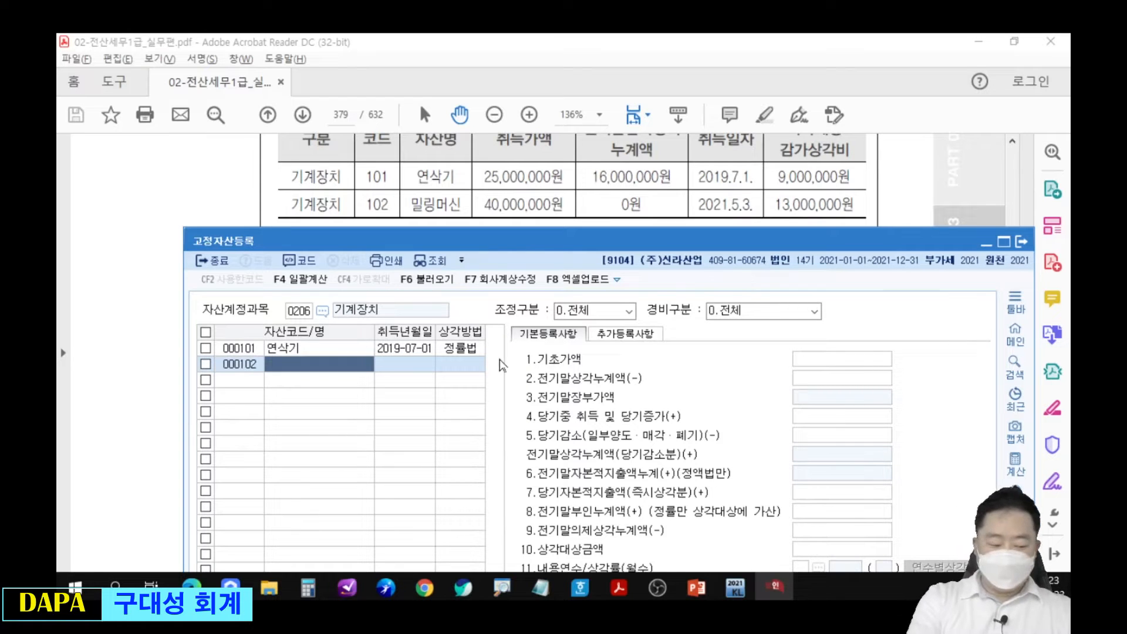
type("밀링머신")
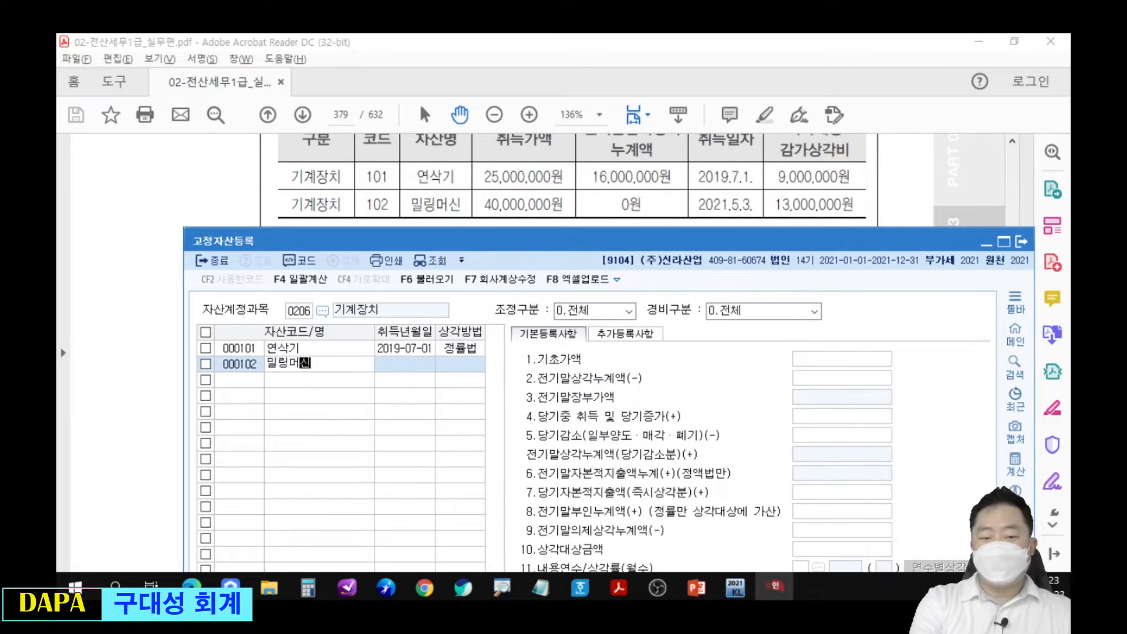
key("Return")
type("2021-05-0")
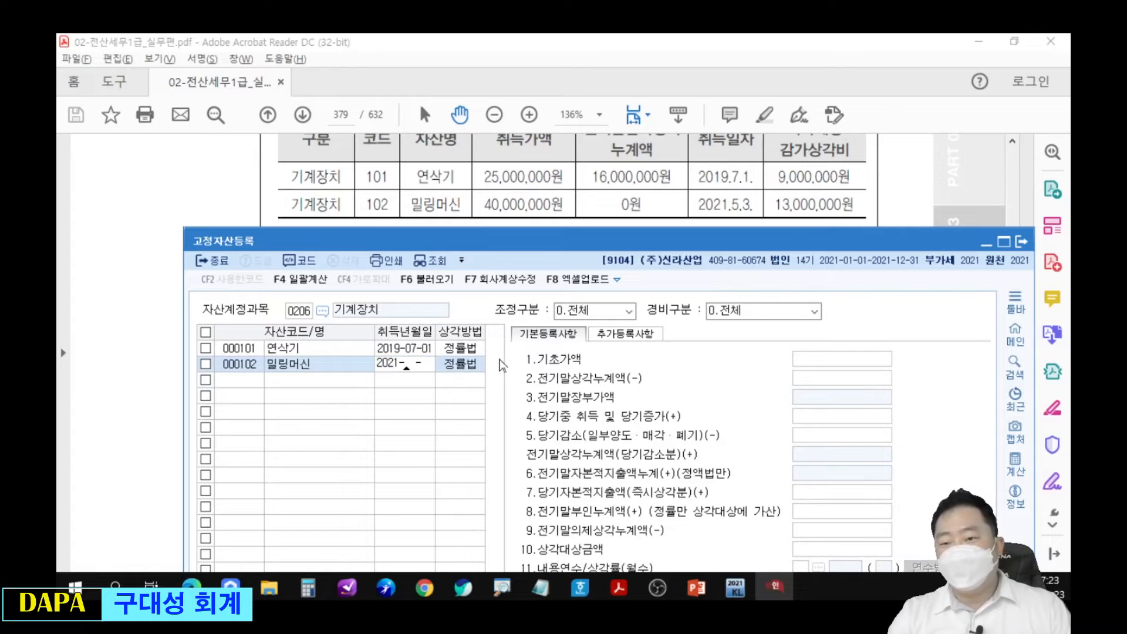
type("3")
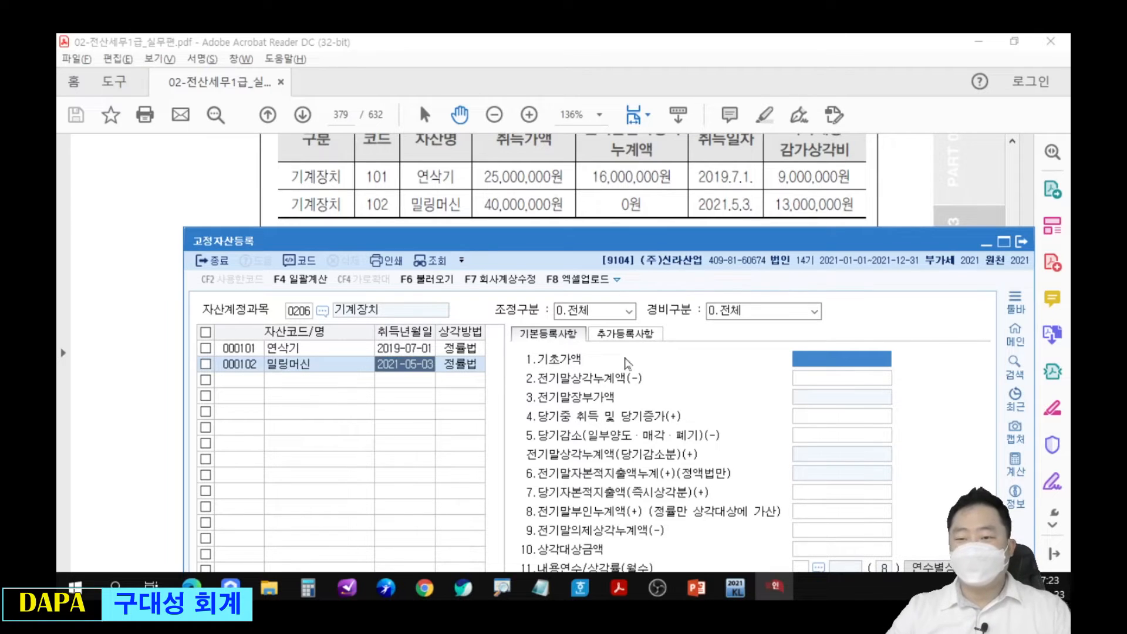
Circle the 밀링머신 acquisition date in the problem table, mark 4.당기중 취득 및 당기증가 with an arrow, and clear the markings
left_click_drag(911, 242, 802, 241)
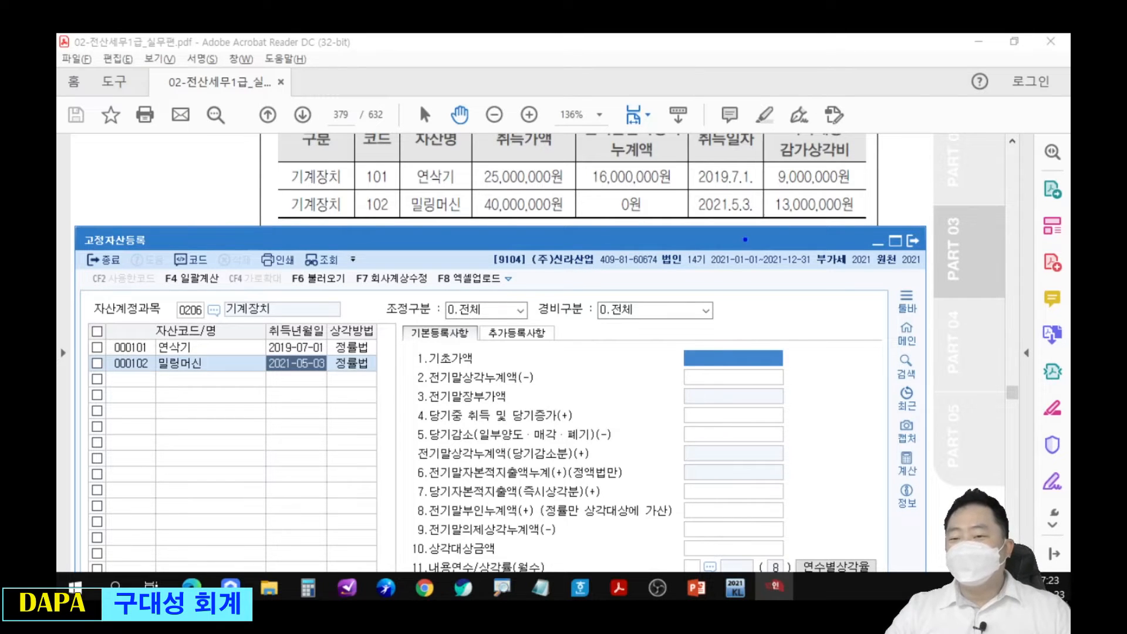
mouse_move(684, 183)
left_mouse_down()
mouse_move(734, 214)
mouse_move(696, 218)
left_mouse_up()
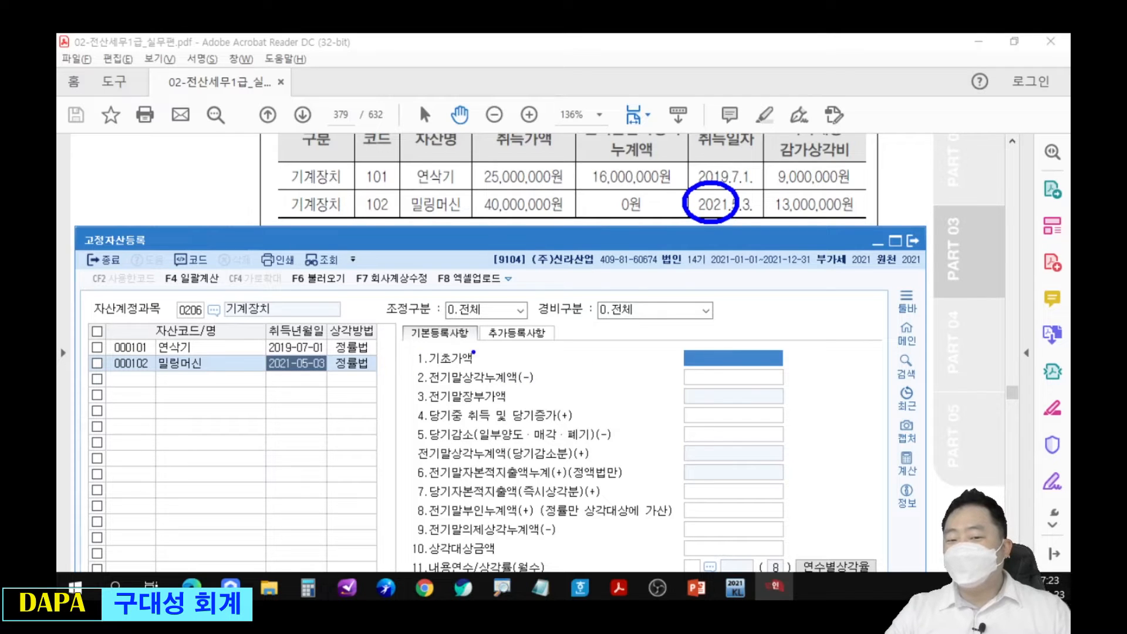
left_click_drag(409, 415, 354, 418)
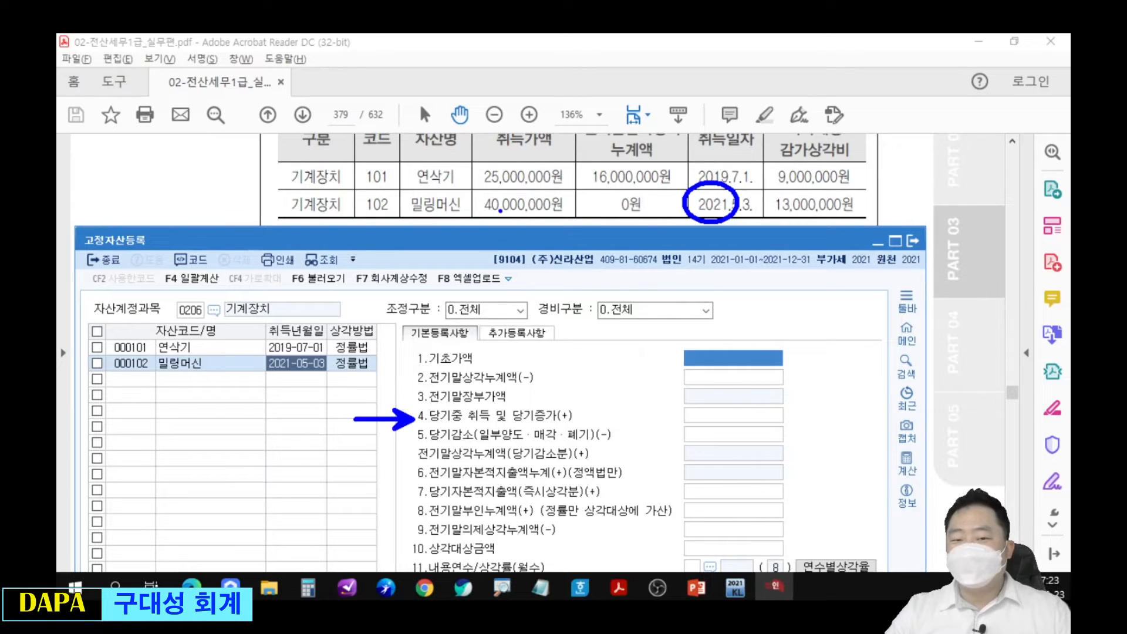
key("Escape")
Enter 40,000,000 as 밀링머신's 당기중 취득 및 당기증가 amount
left_click(756, 413)
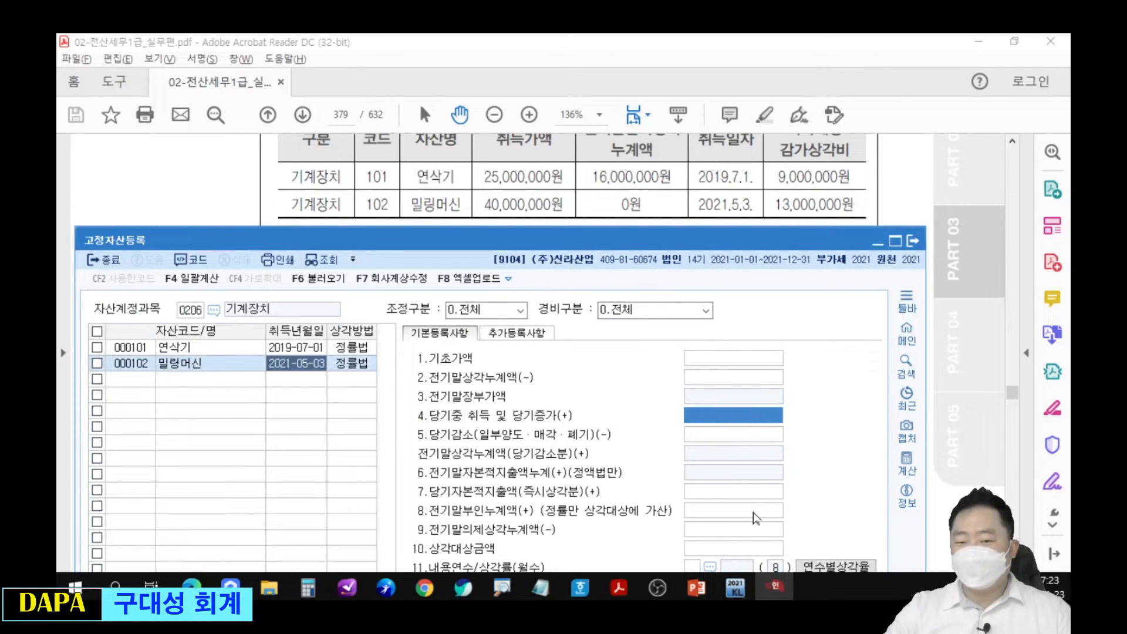
type("40000000")
key("Return")
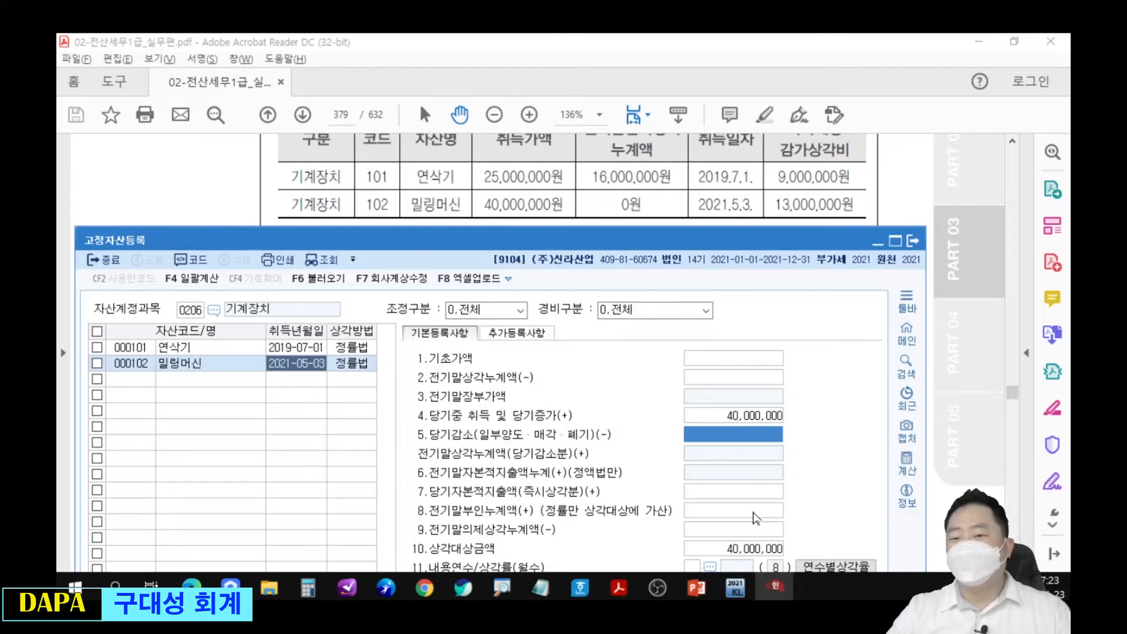
Set 밀링머신's 내용연수 to 5 and its 경비구분 to 500번대(제조)
left_click(792, 187)
left_click_drag(792, 188, 822, 77)
key("alt+Tab")
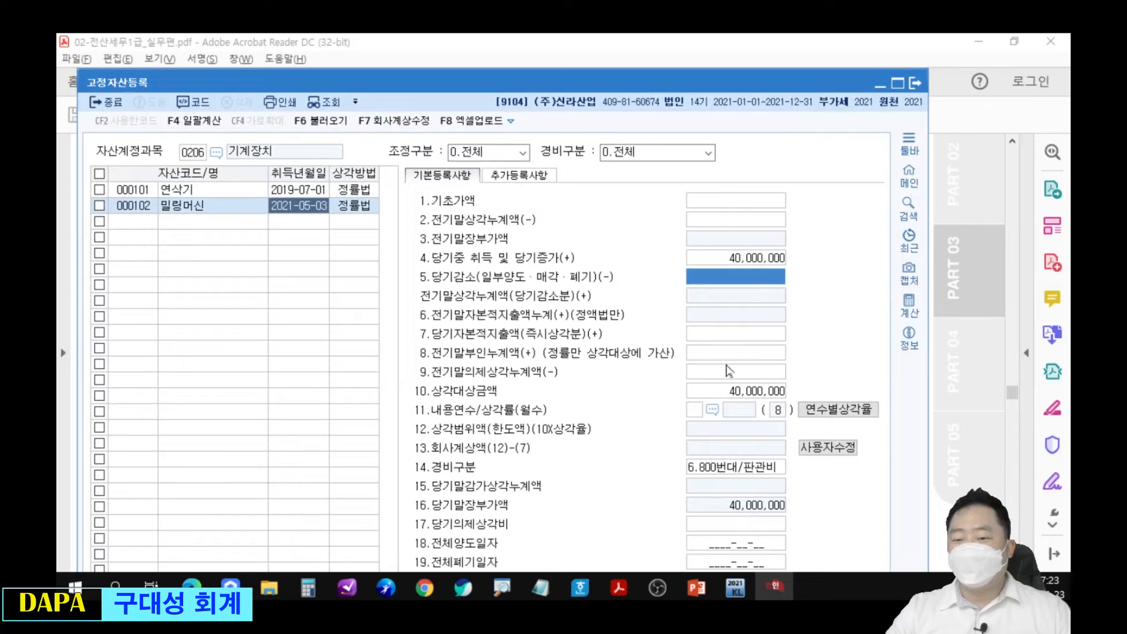
left_click(694, 410)
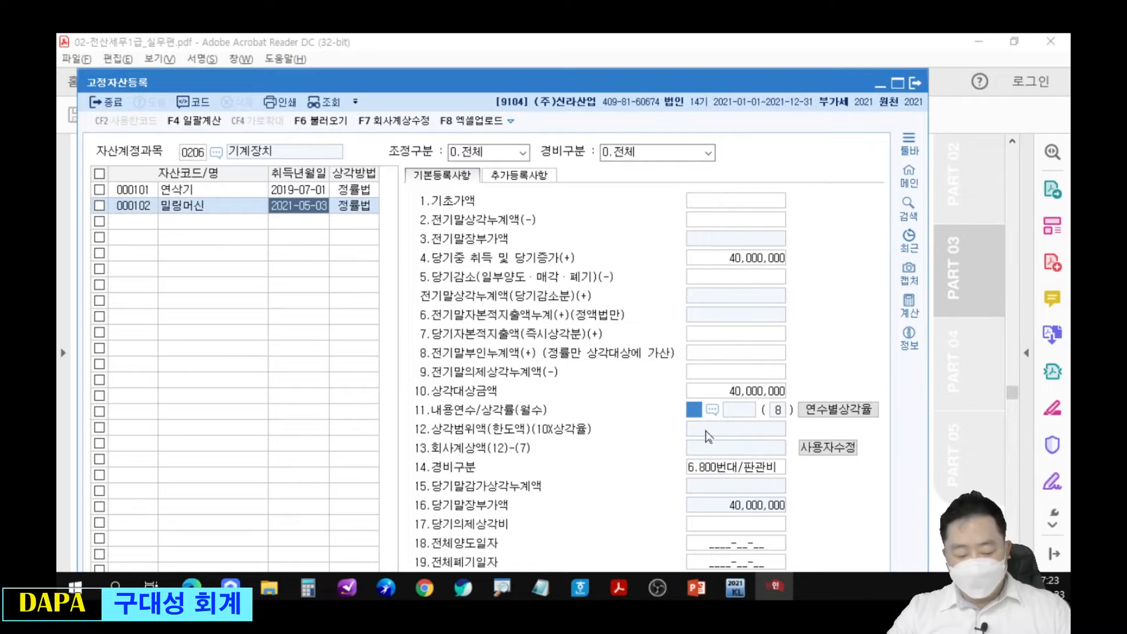
type("5")
key("Return")
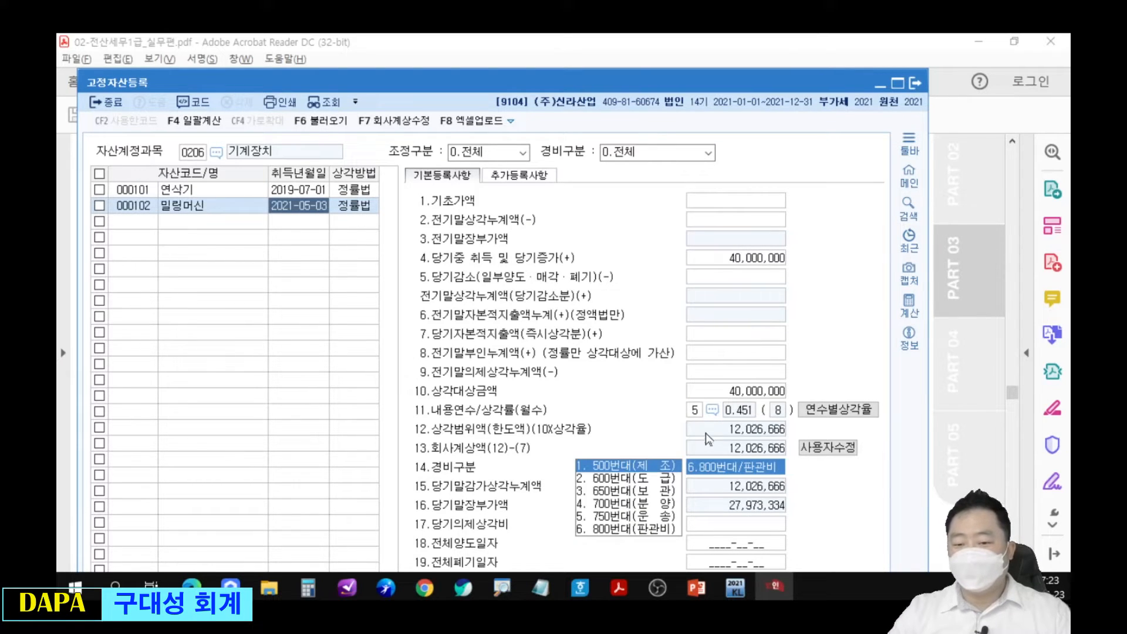
left_click(657, 471)
Look up the 업종 code for 밀링머신 and assign 13 제조업
left_click_drag(716, 82, 742, 44)
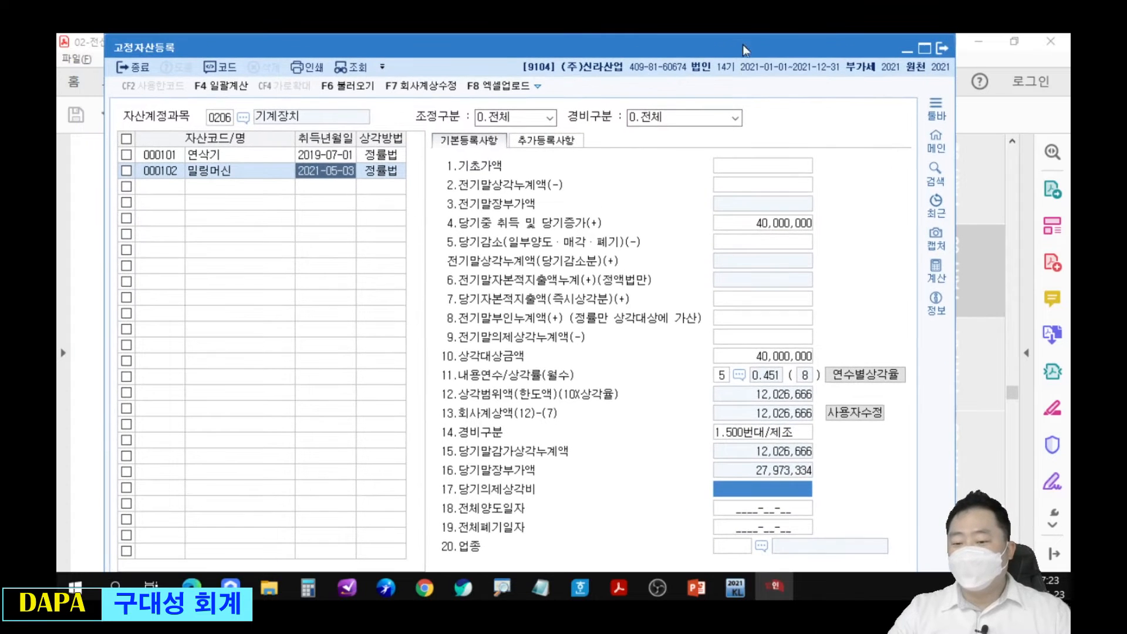
left_click(762, 546)
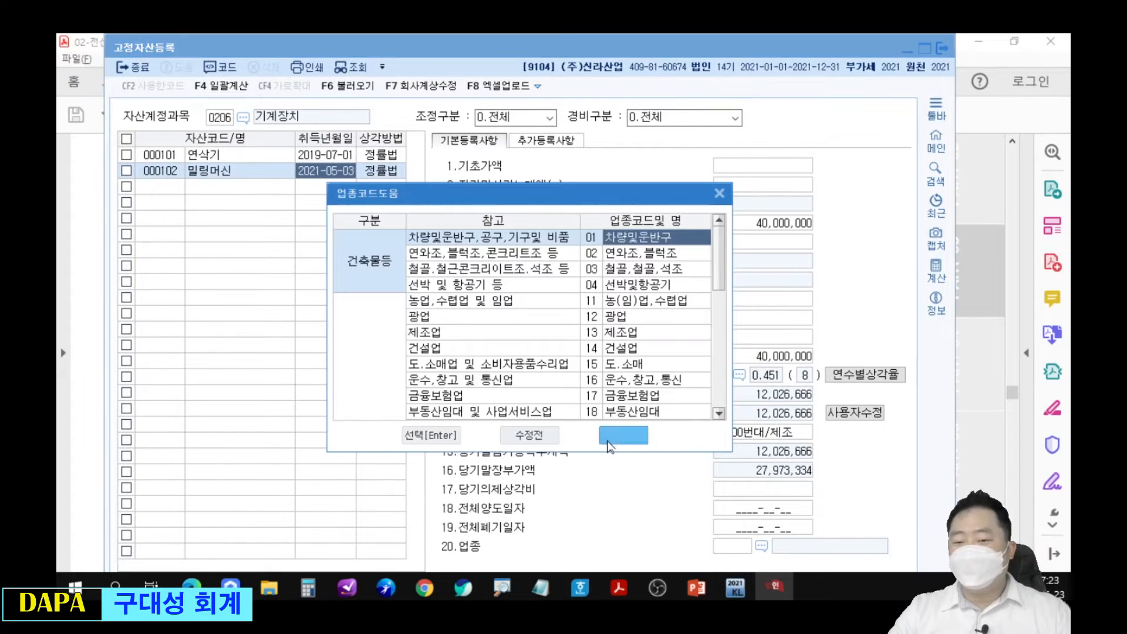
double_click(567, 340)
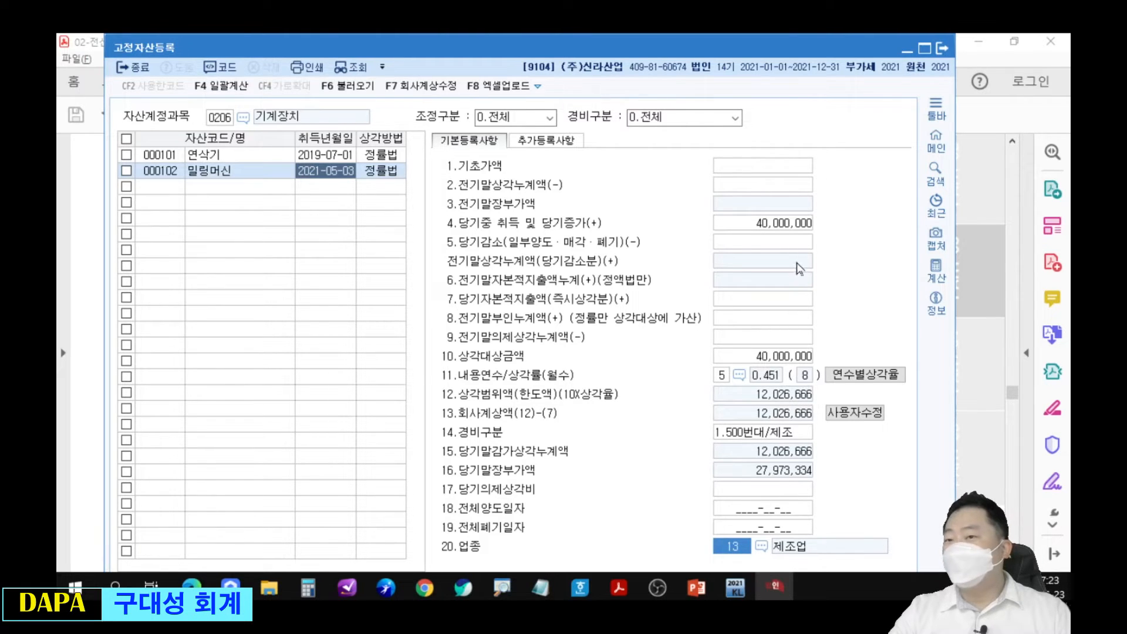
Reveal the problem's 회사계상 감가상각비 column, box 사용자수정 with an arrow from the 밀링머신 amount, and clear the markings
left_click_drag(837, 57, 609, 64)
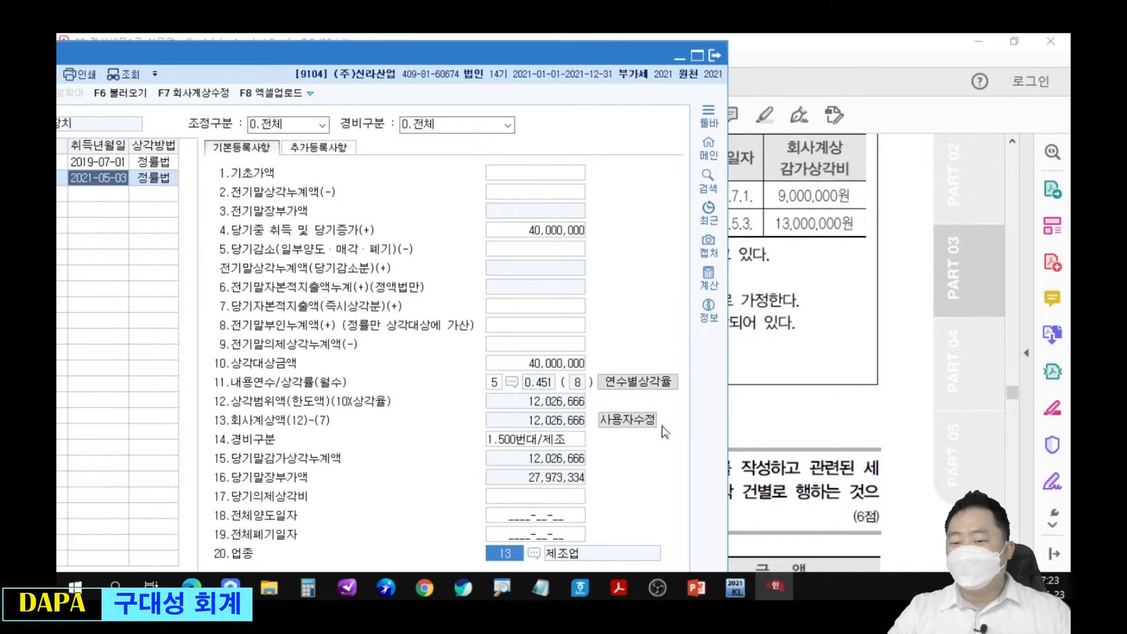
mouse_move(596, 402)
left_mouse_down()
mouse_move(660, 434)
mouse_move(749, 280)
mouse_move(793, 238)
left_mouse_up()
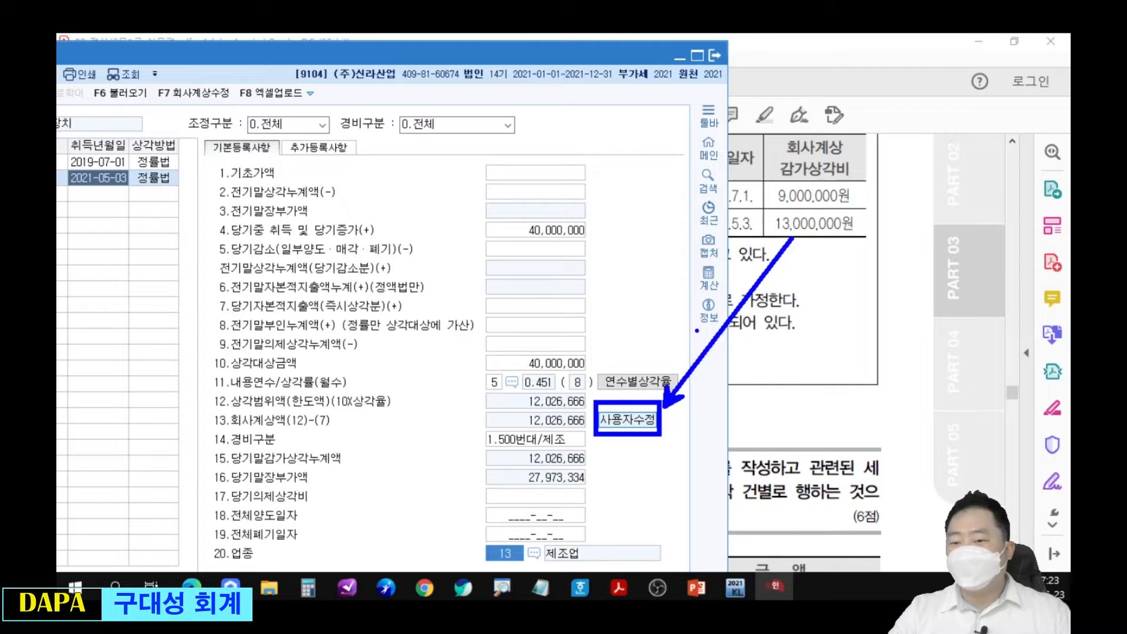
key("Escape")
Override 밀링머신's 회사계상액 with 13,000,000, keep 경비구분 at 500번대(제조), and reselect the asset's row
left_click(627, 420)
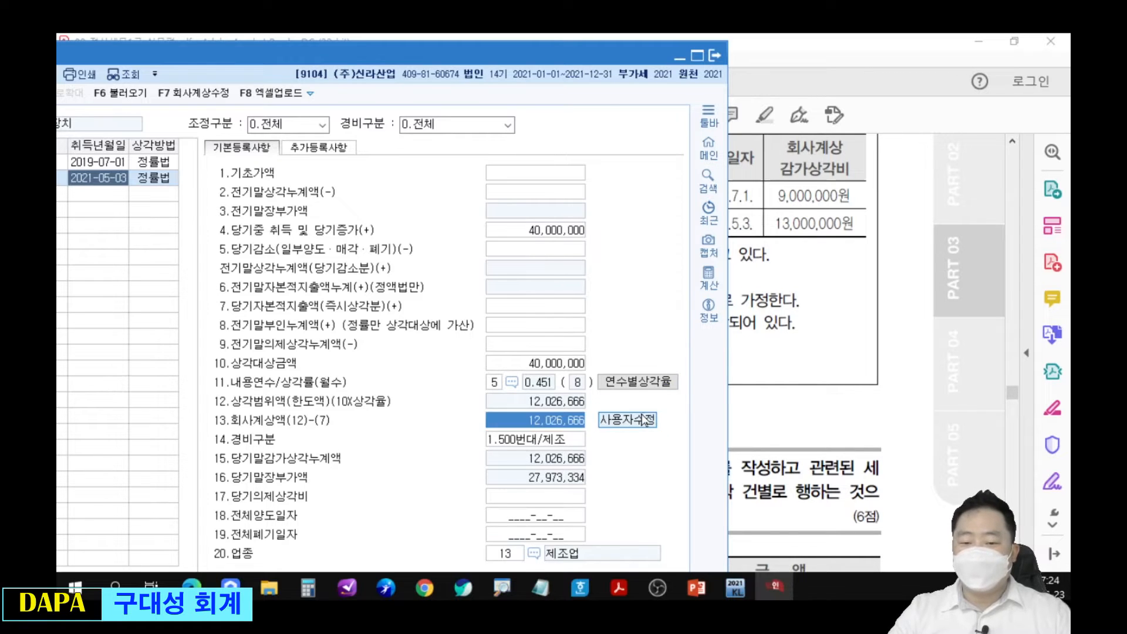
type("13000000")
key("Return")
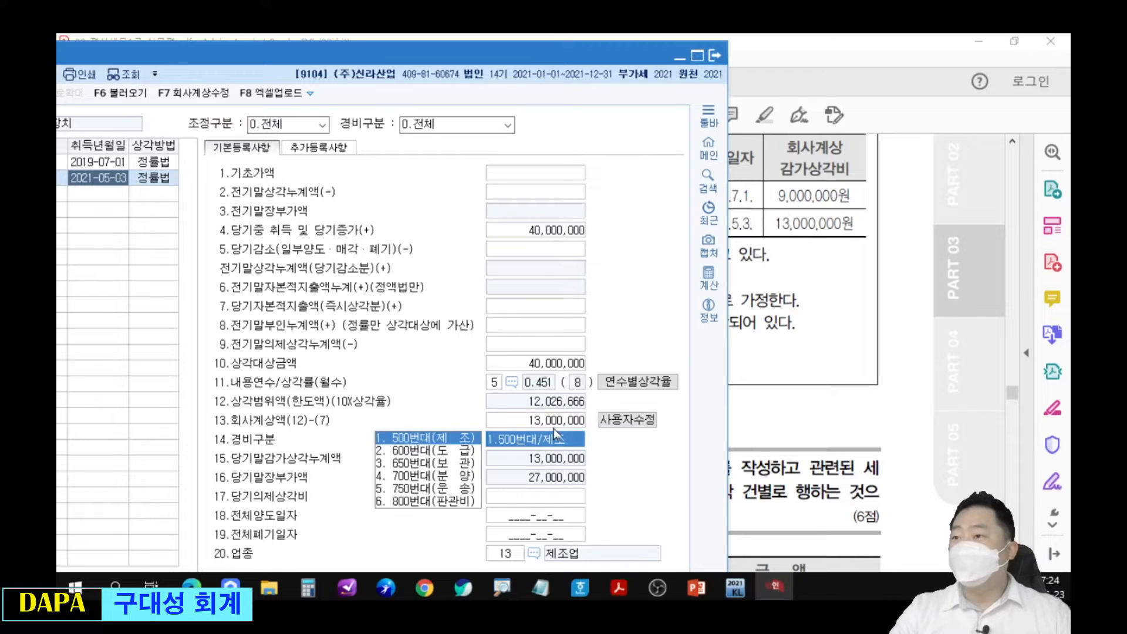
left_click_drag(541, 63, 810, 70)
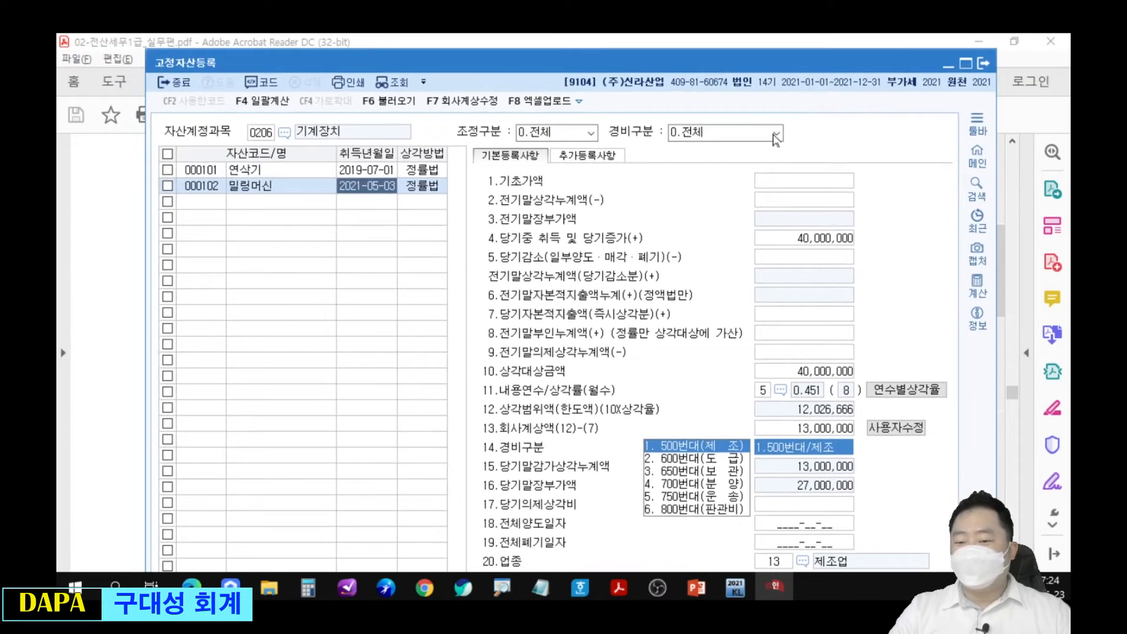
left_click(707, 449)
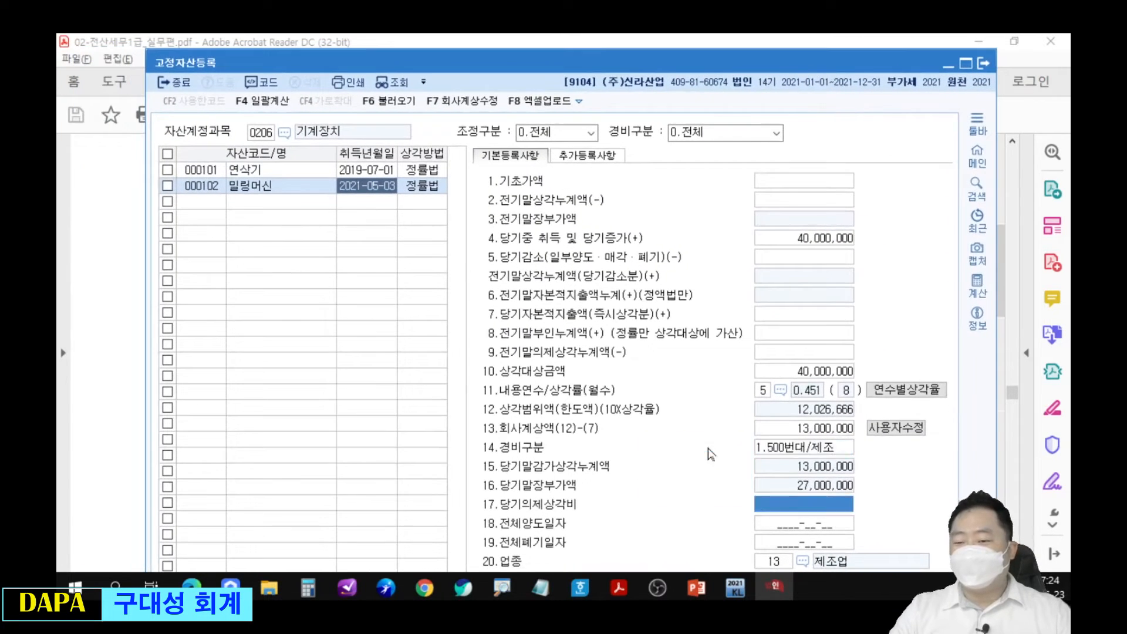
left_click(384, 202)
left_click(379, 190)
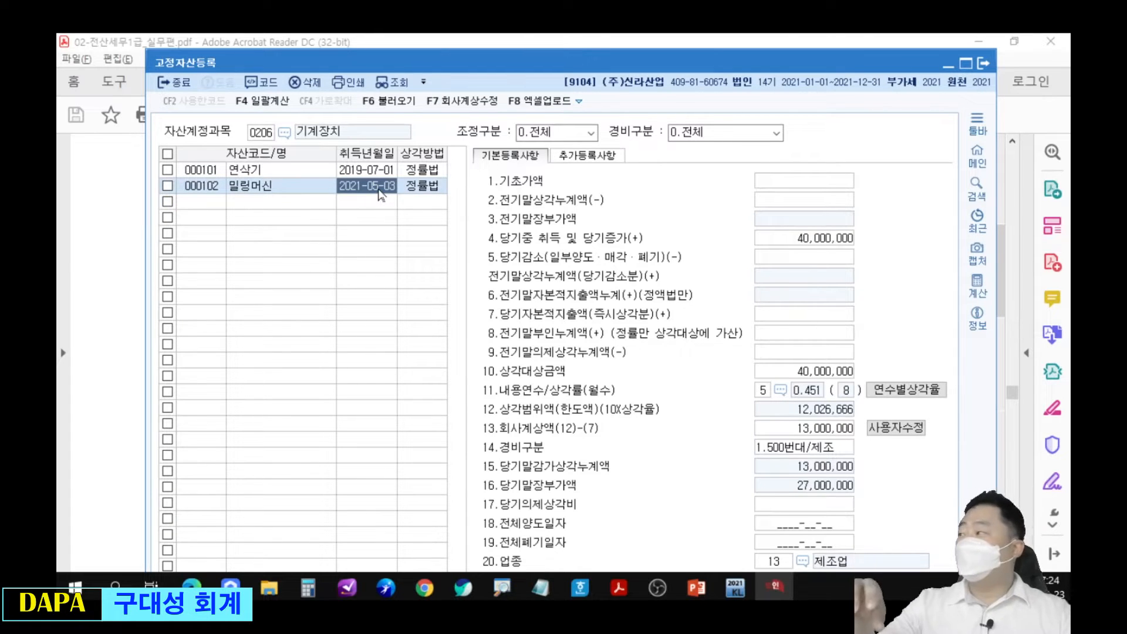
Open 미상각자산감가상각조정명세서 from the main menu and reload the registered asset data into it
left_click(977, 158)
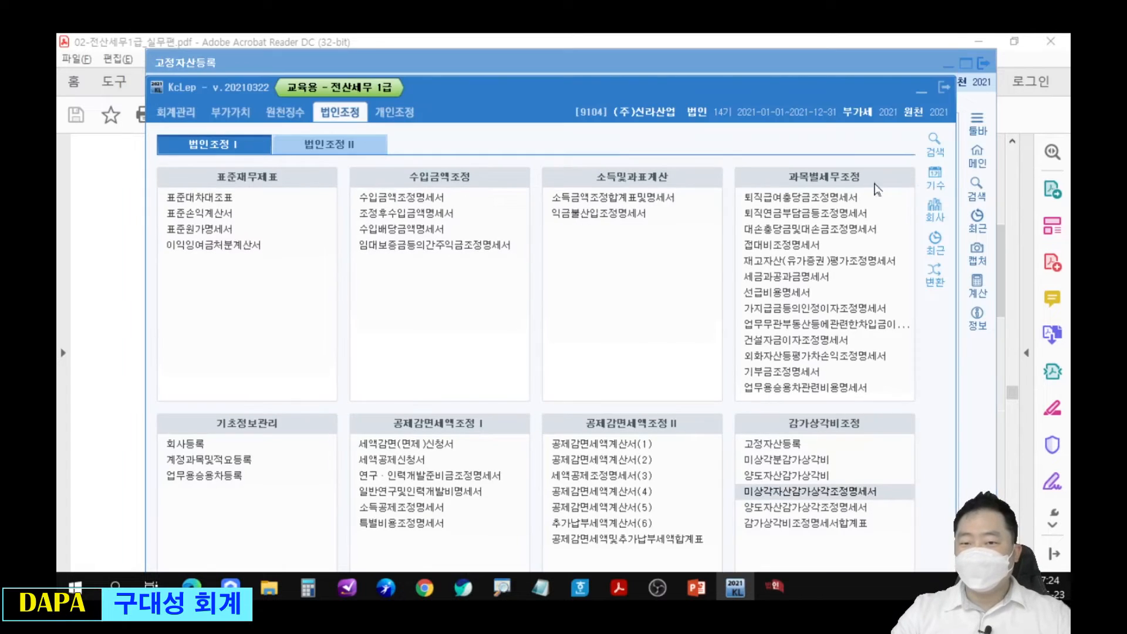
left_click(806, 492)
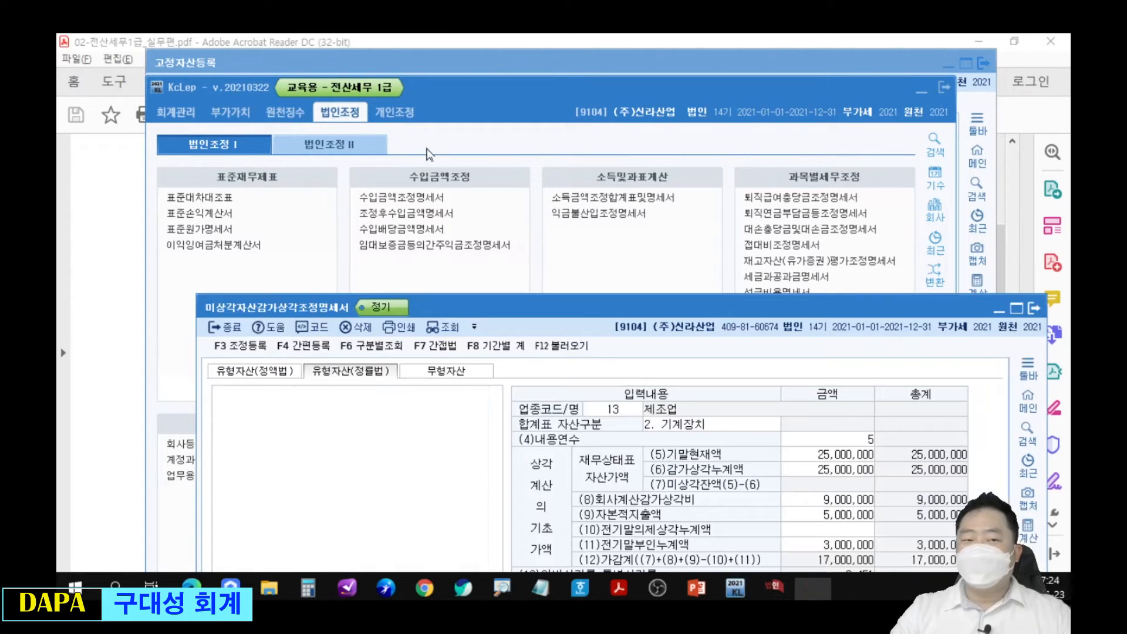
left_click_drag(475, 305, 491, 82)
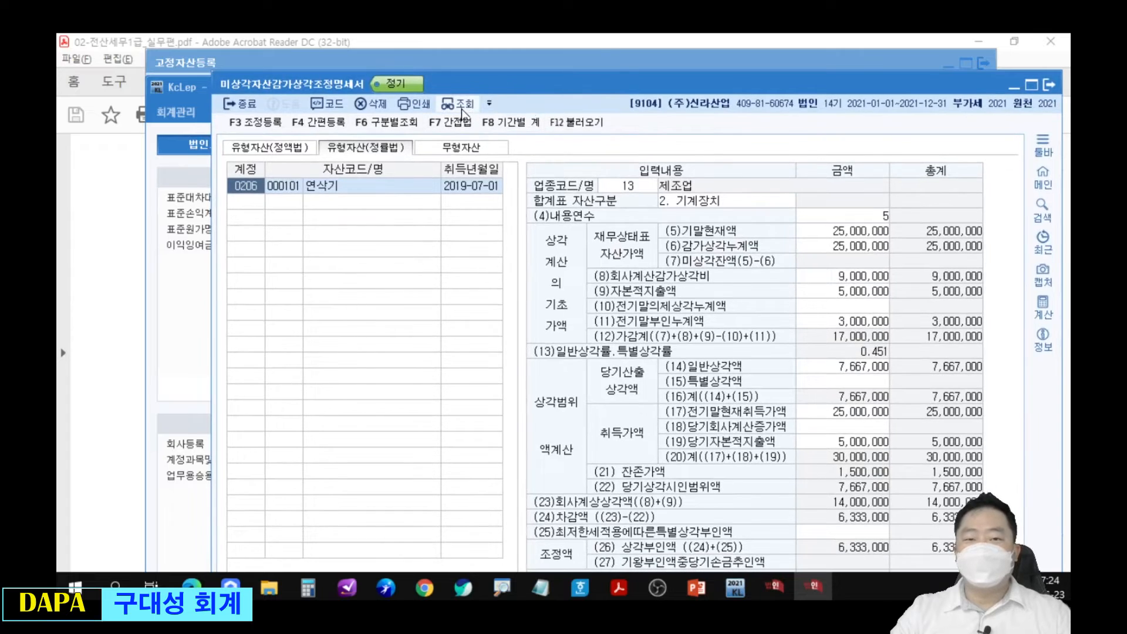
left_click(579, 123)
left_click(684, 393)
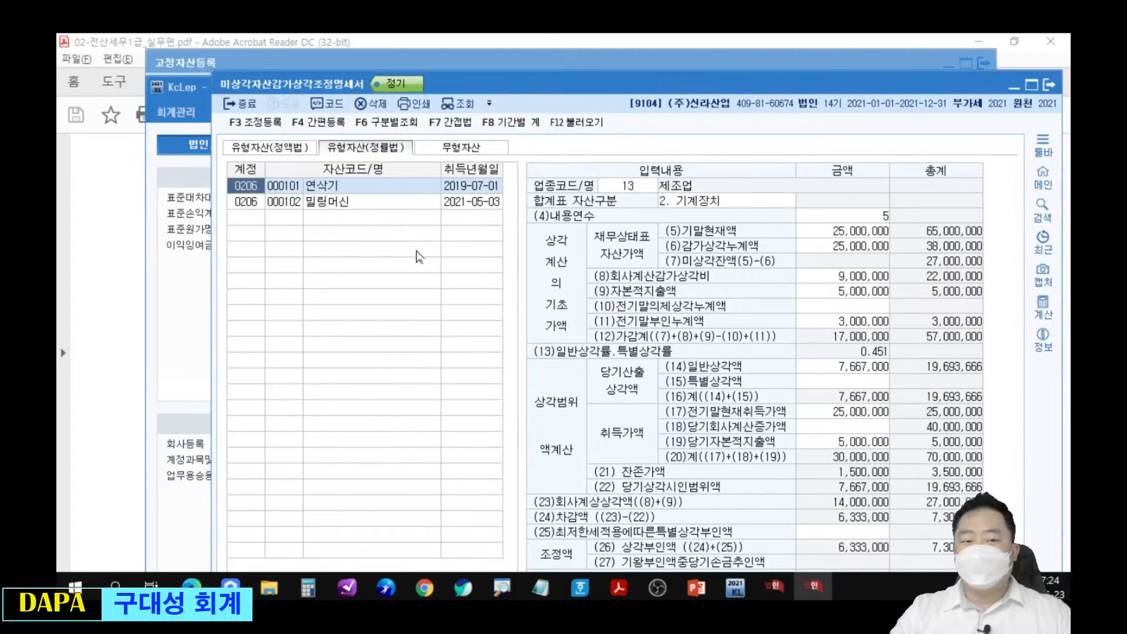
Select 밀링머신 in the adjustment statement, mark its (26) 상각부인액 amount, and clear the markings
left_click(377, 206)
left_click_drag(516, 84, 446, 54)
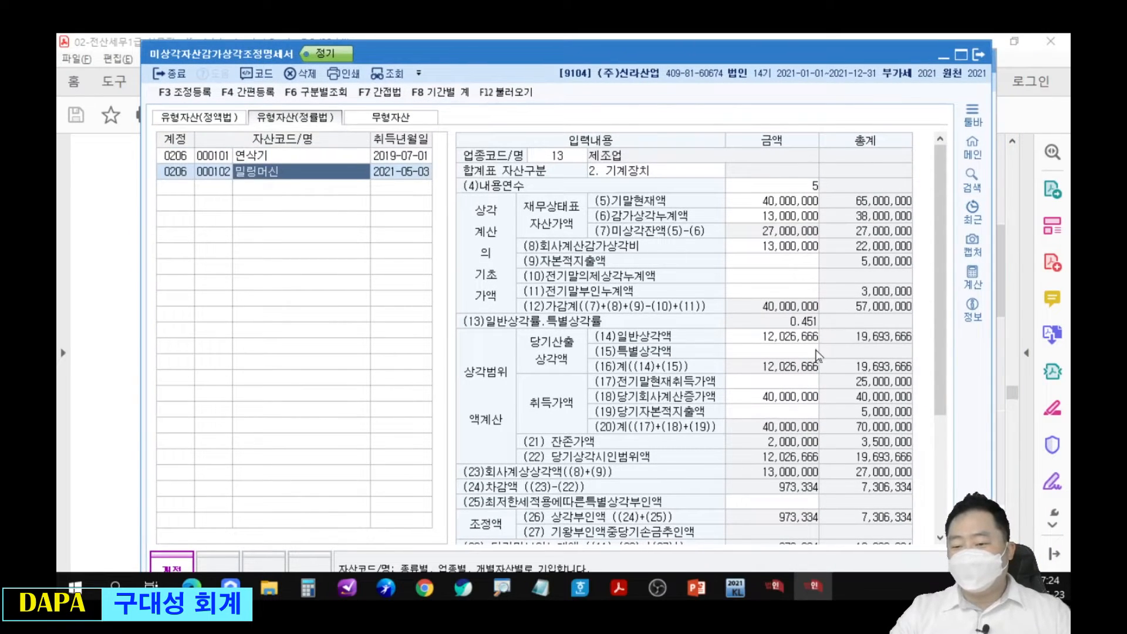
left_click_drag(763, 499, 834, 532)
left_click_drag(678, 518, 762, 517)
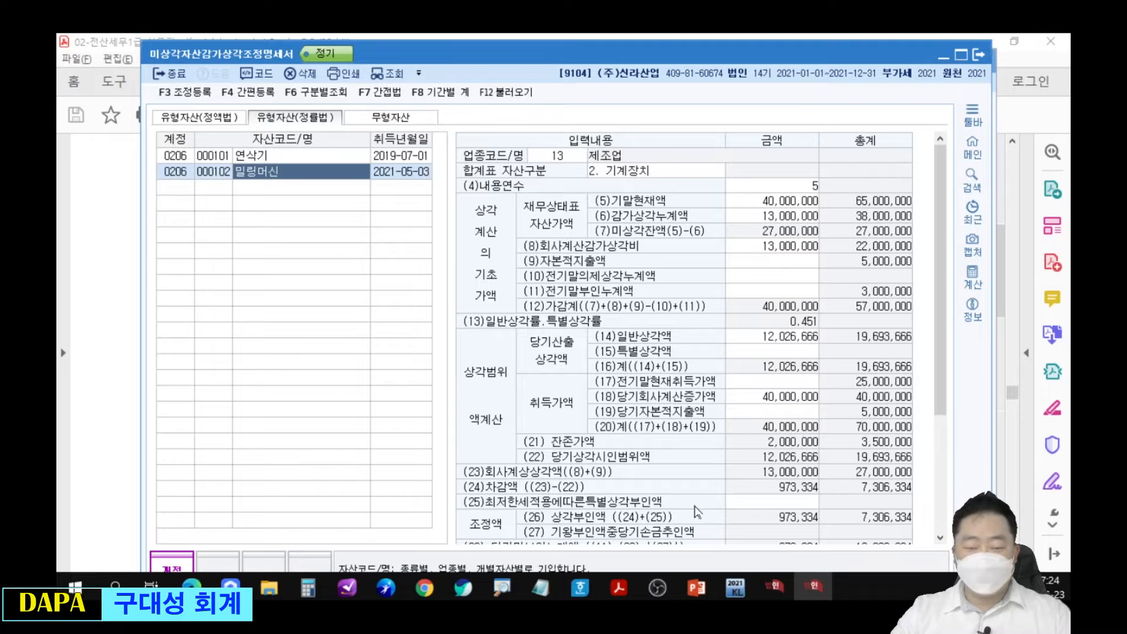
Open 조정 등록, link the circled 기계장치 감가상각비 한도초과 total to the circled 연삭기 adjustment amount, and clear the markings
key("F3")
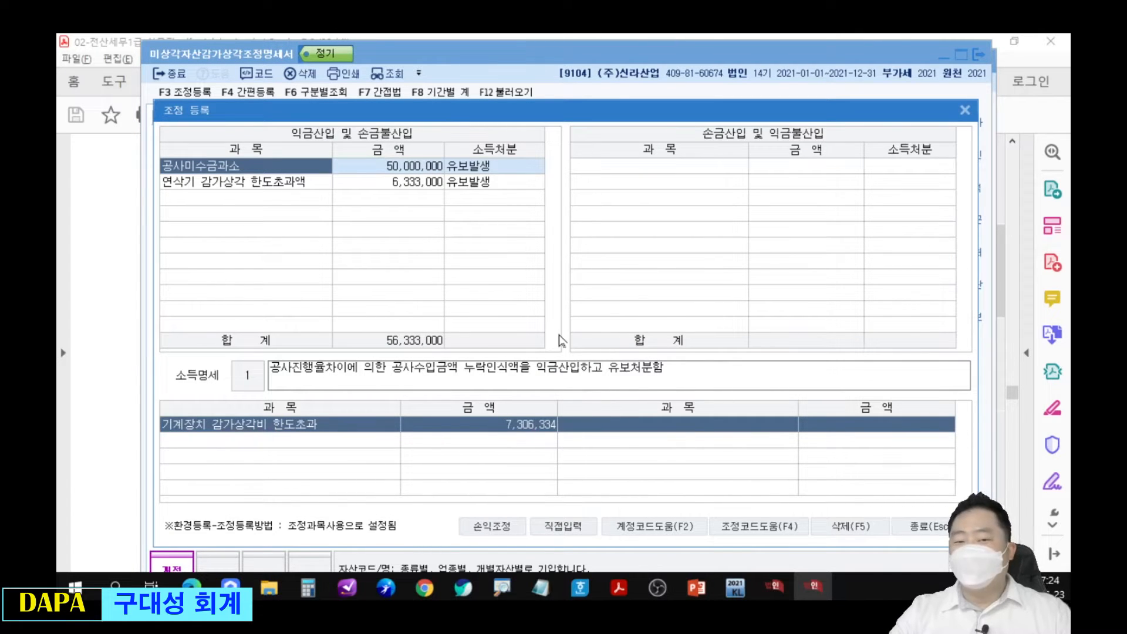
left_click_drag(540, 392, 427, 195)
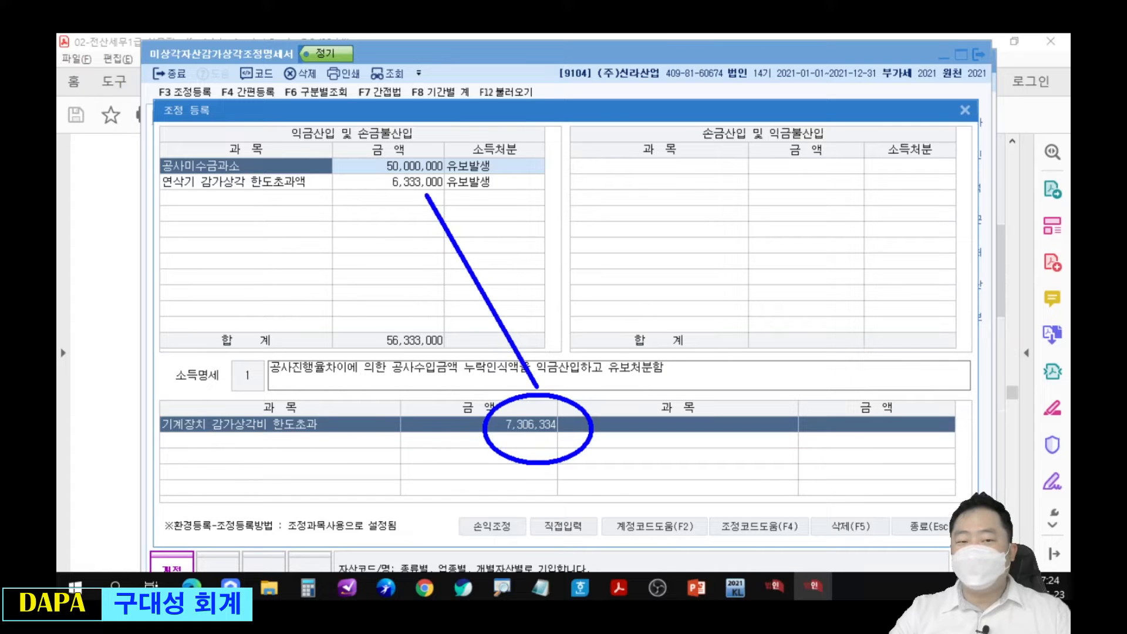
left_click_drag(380, 168, 432, 199)
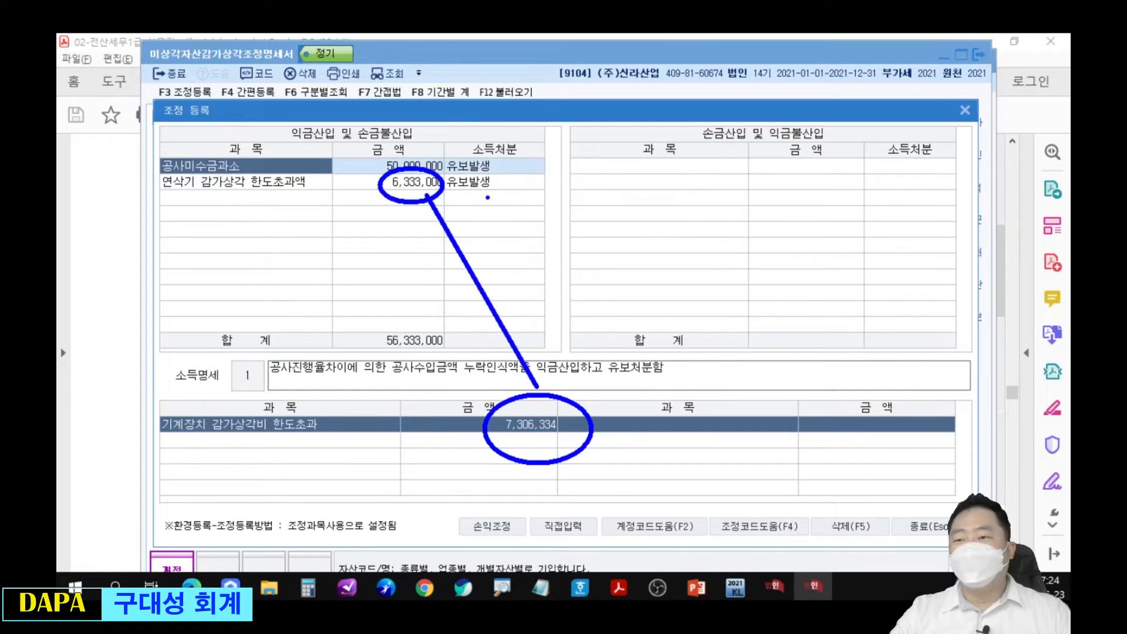
key("Escape")
Add a 밀링머신 감가상각 한도초과액 entry of 973,334 with 유보발생 disposition under 익금산입 및 손금불산입 in 조정 등록
mouse_move(935, 103)
left_mouse_down()
mouse_move(743, 94)
mouse_move(837, 65)
mouse_move(887, 67)
left_mouse_up()
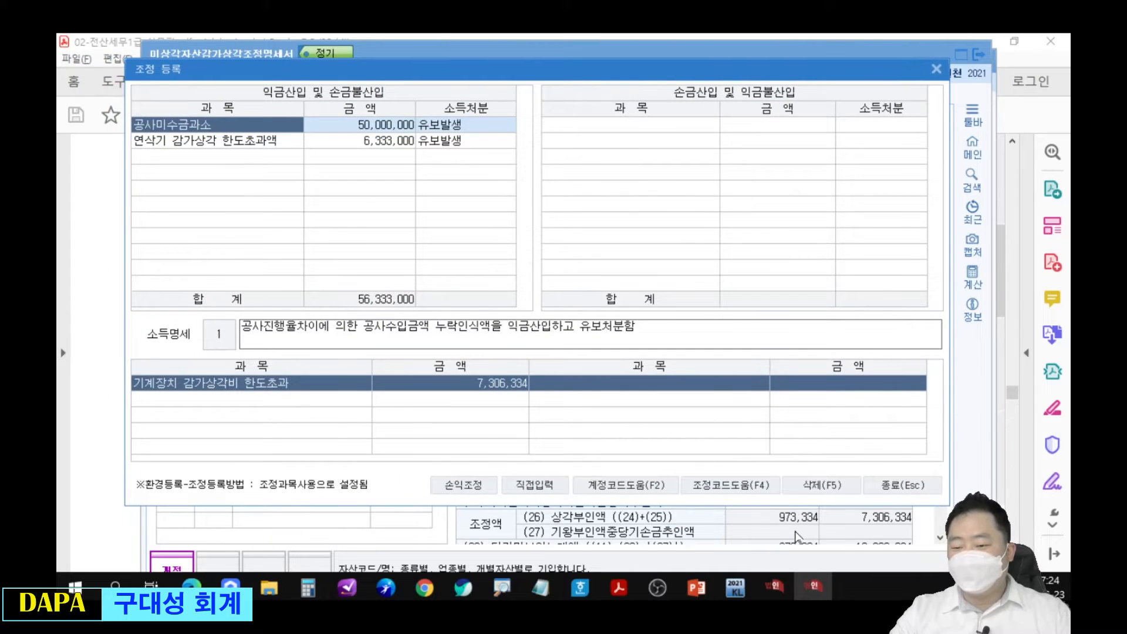
left_click(257, 159)
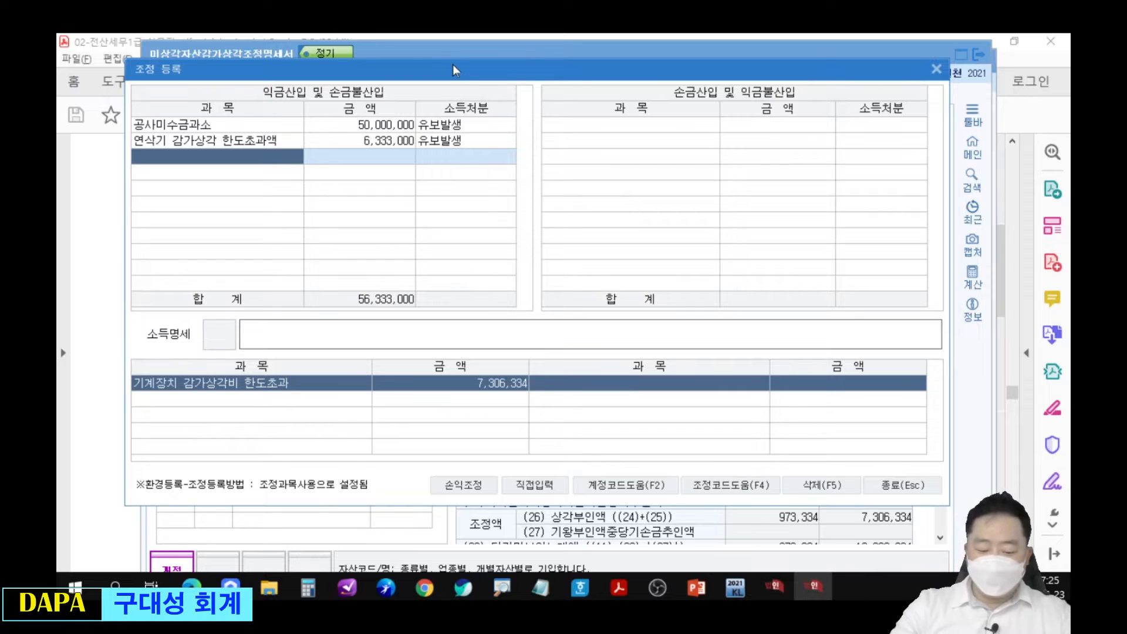
key("Tab")
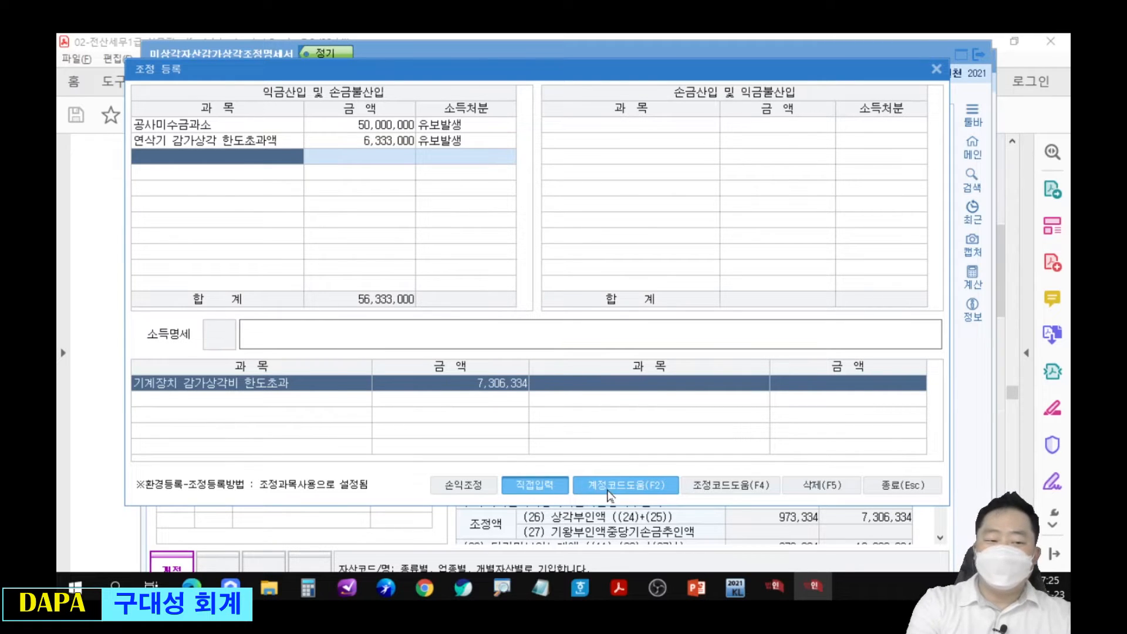
type("밀링머신 감")
type("가상각 한도초")
type("과액")
key("Return")
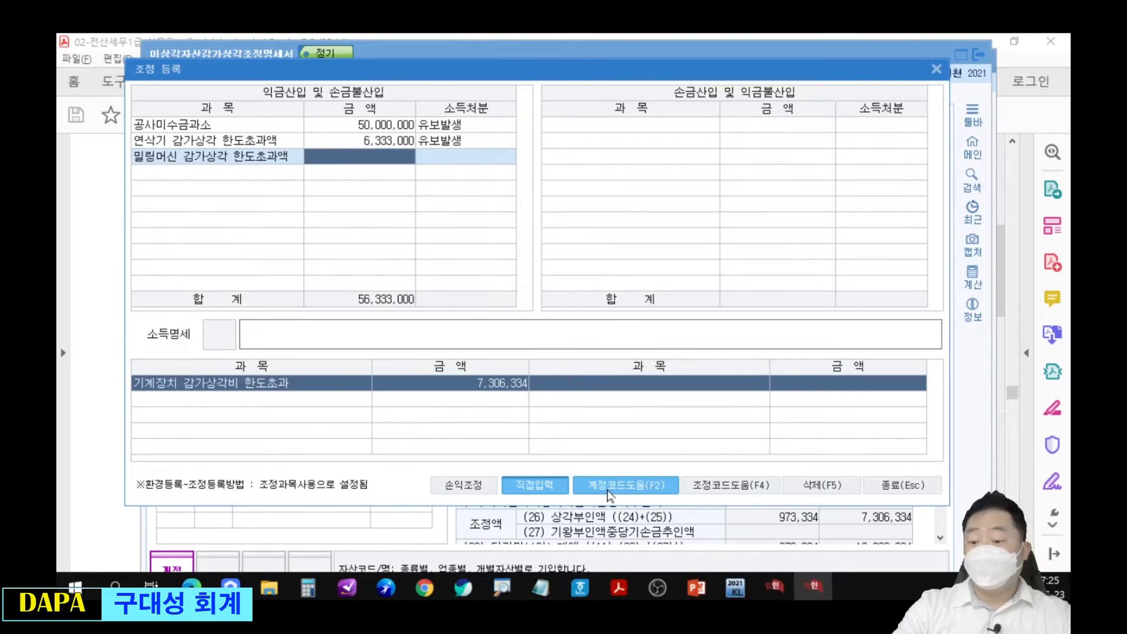
type("973334")
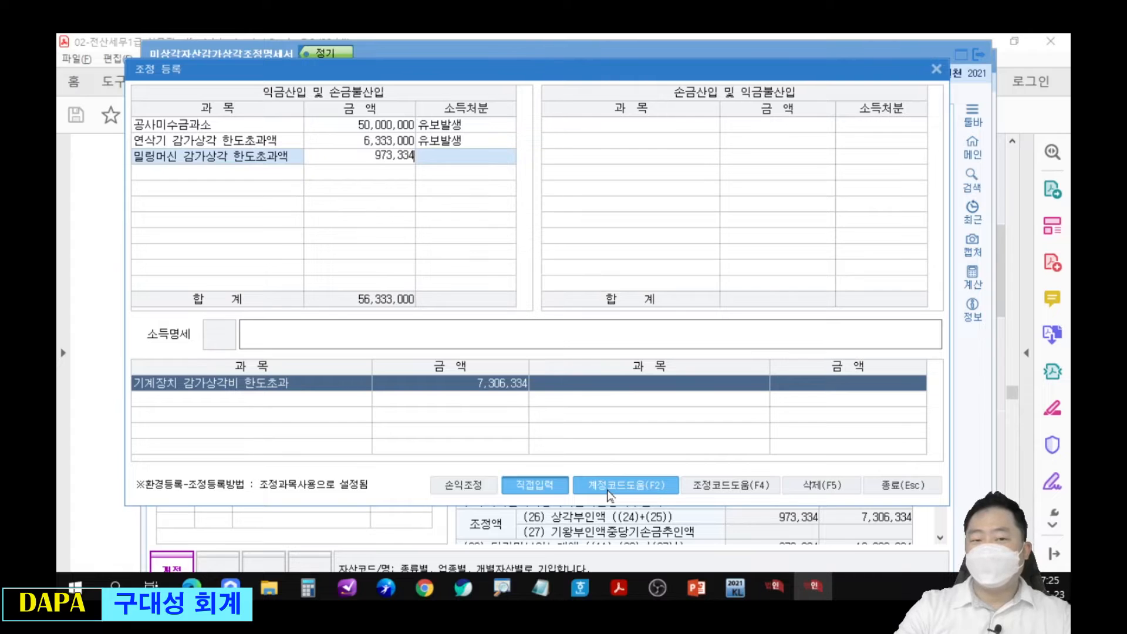
key("Return")
type("1")
key("Return")
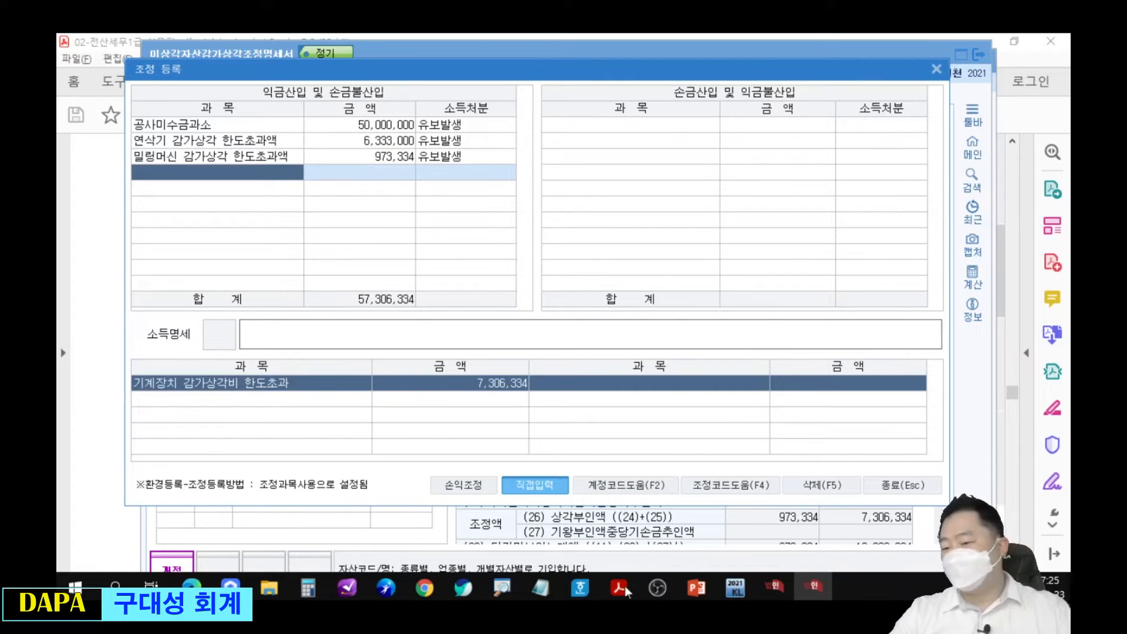
Add 6,333,000 and 973,334 in Calculator, link the boxed sum to the 기계장치 감가상각비 한도초과 total, and clear the markings
left_click(309, 588)
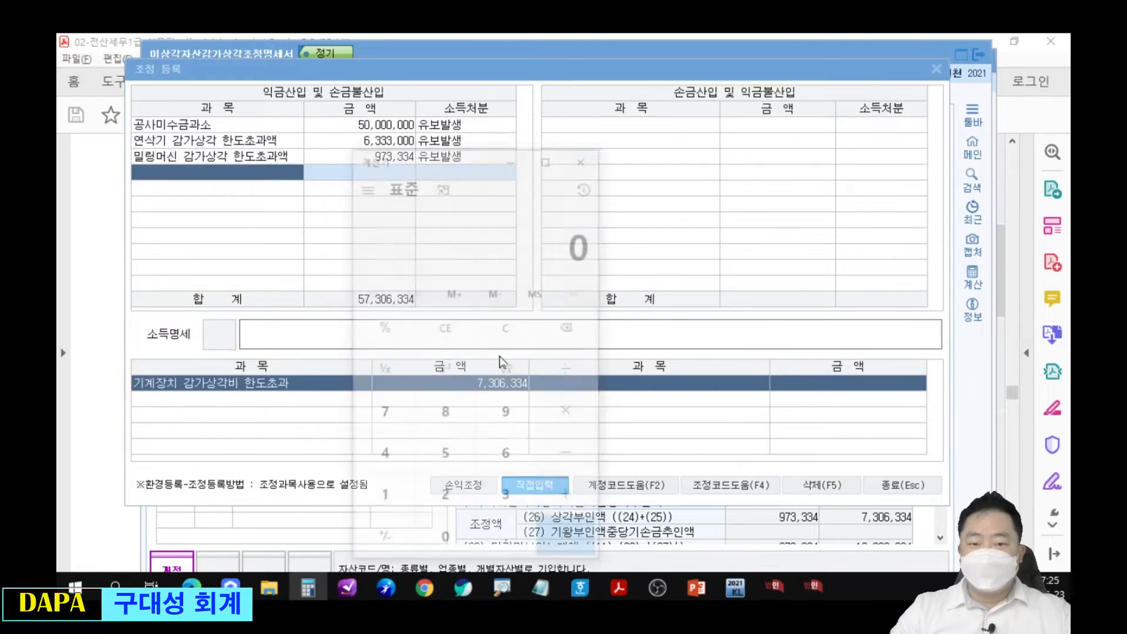
left_click_drag(490, 169, 740, 115)
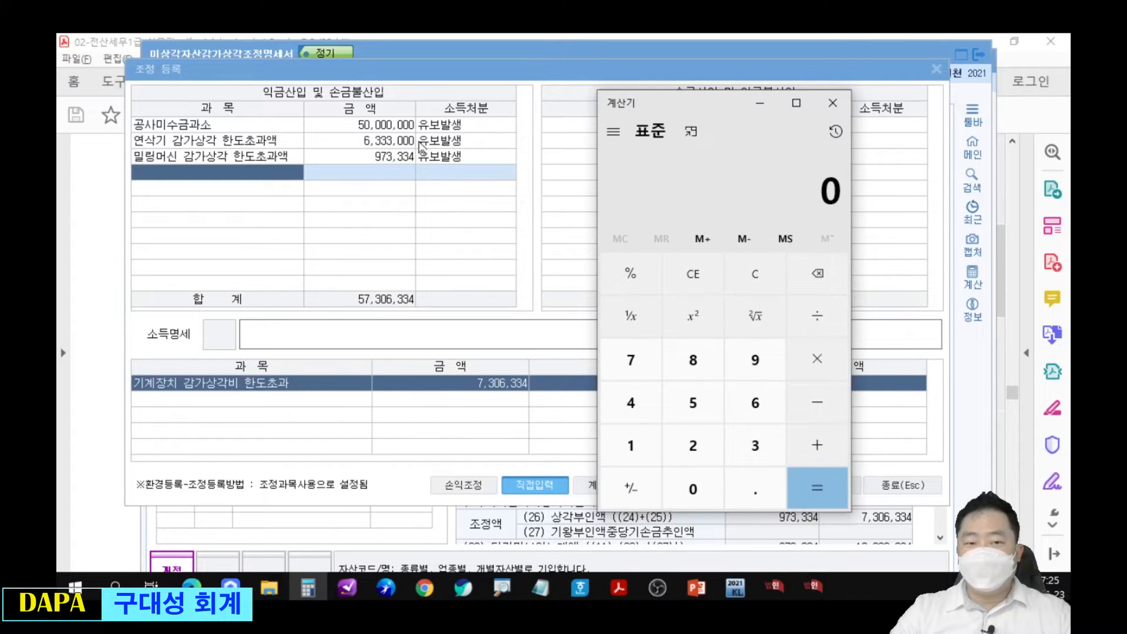
type("63")
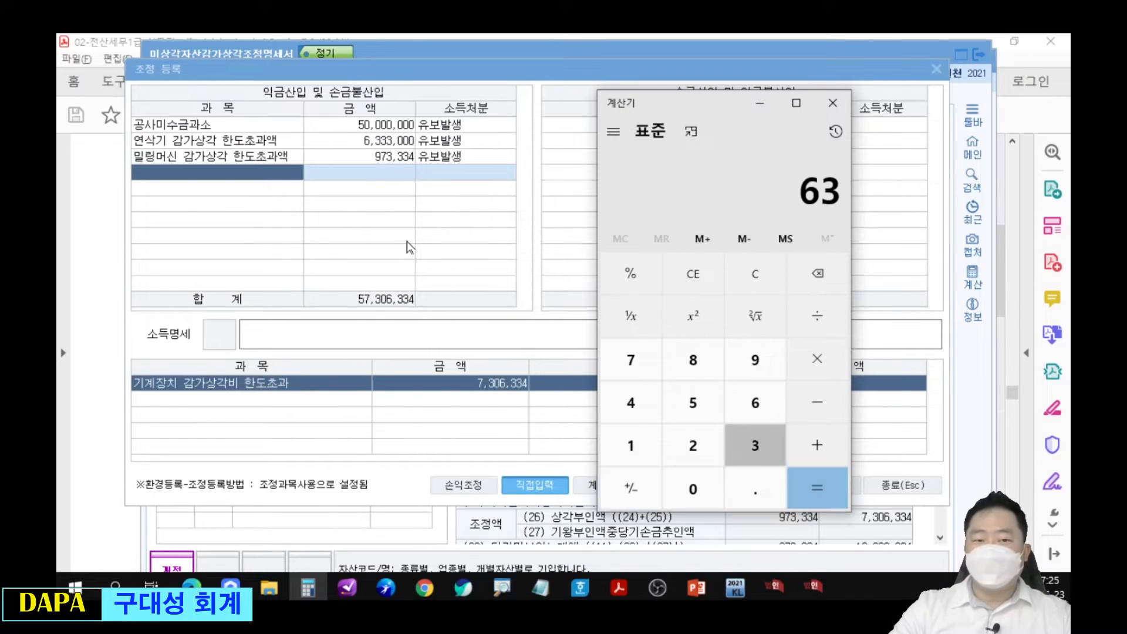
type("33000 + ")
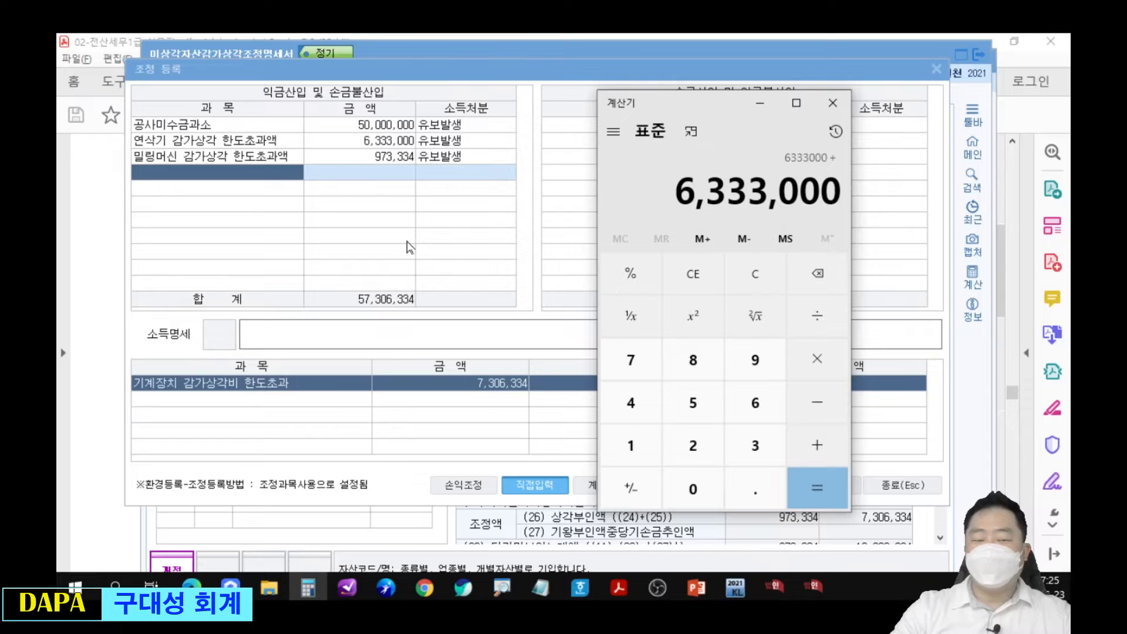
type("973")
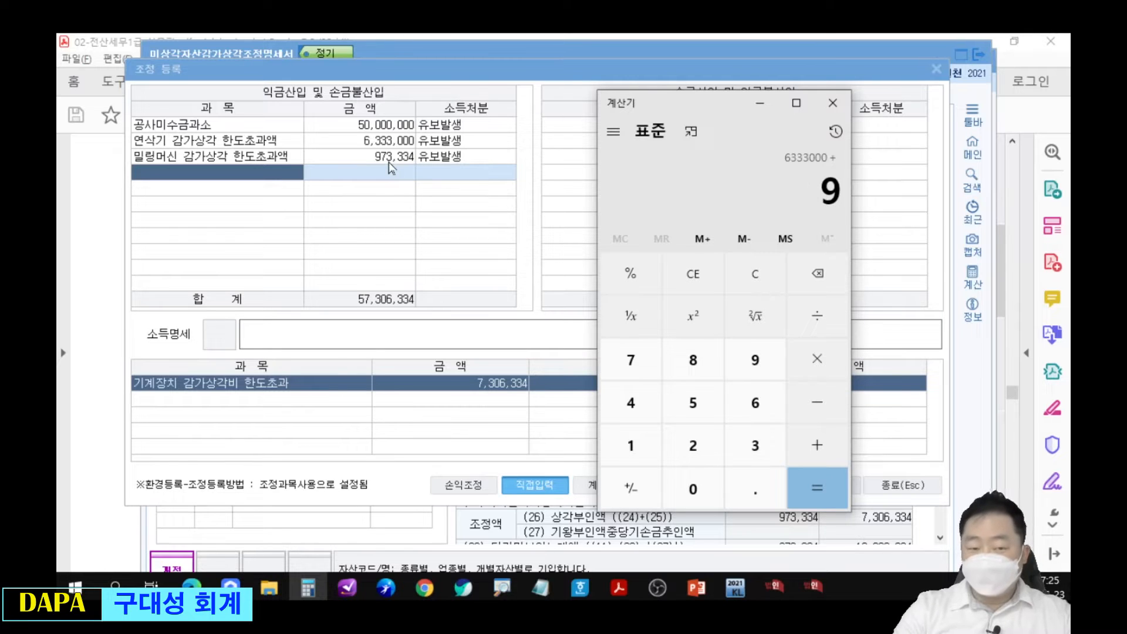
type("334 =")
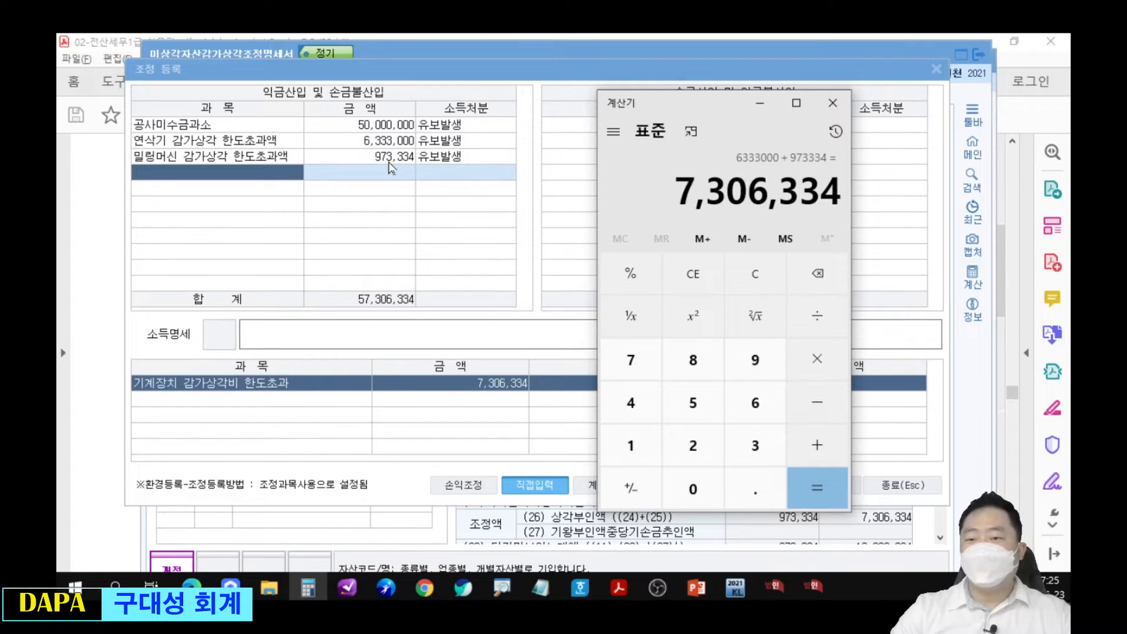
left_click_drag(652, 164, 868, 226)
mouse_move(652, 216)
left_mouse_down()
mouse_move(504, 365)
mouse_move(539, 404)
left_mouse_up()
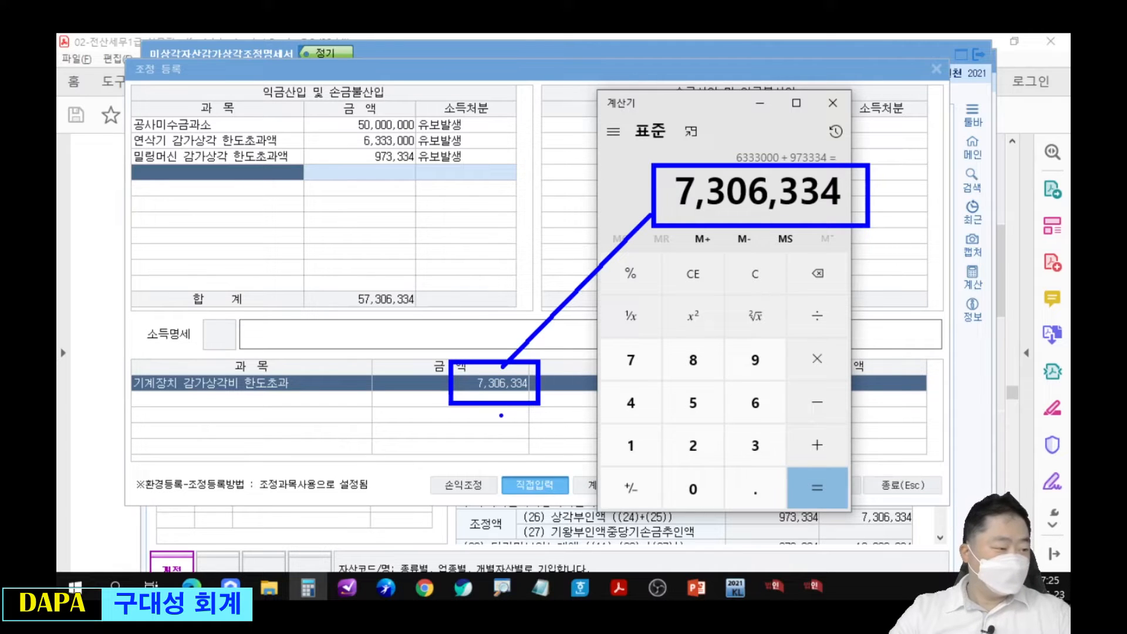
key("Escape")
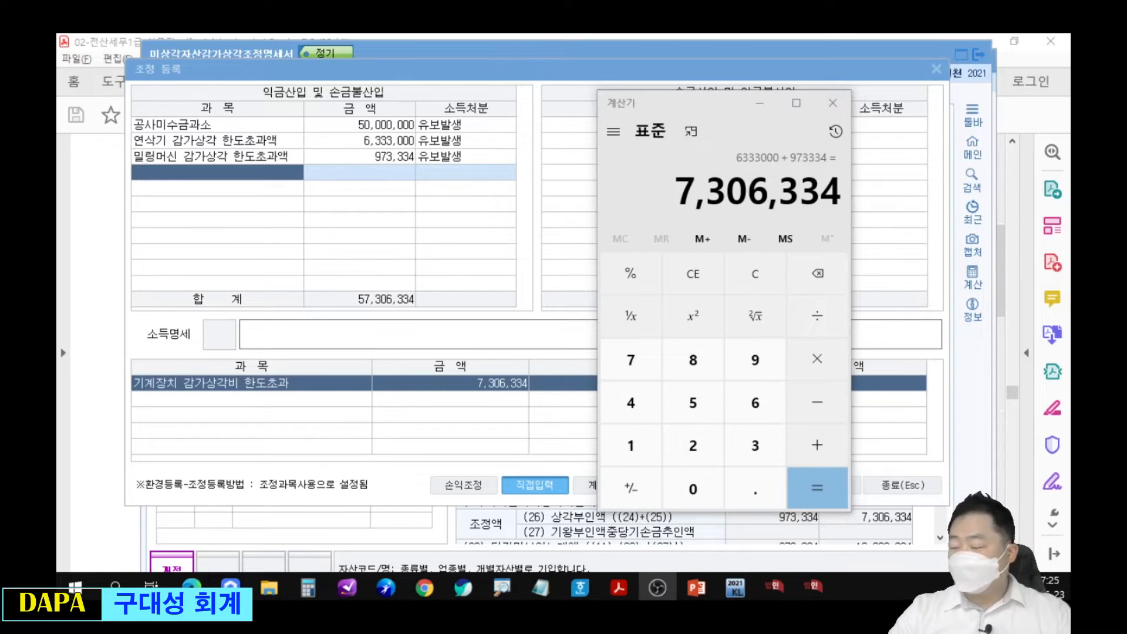
left_click(83, 52)
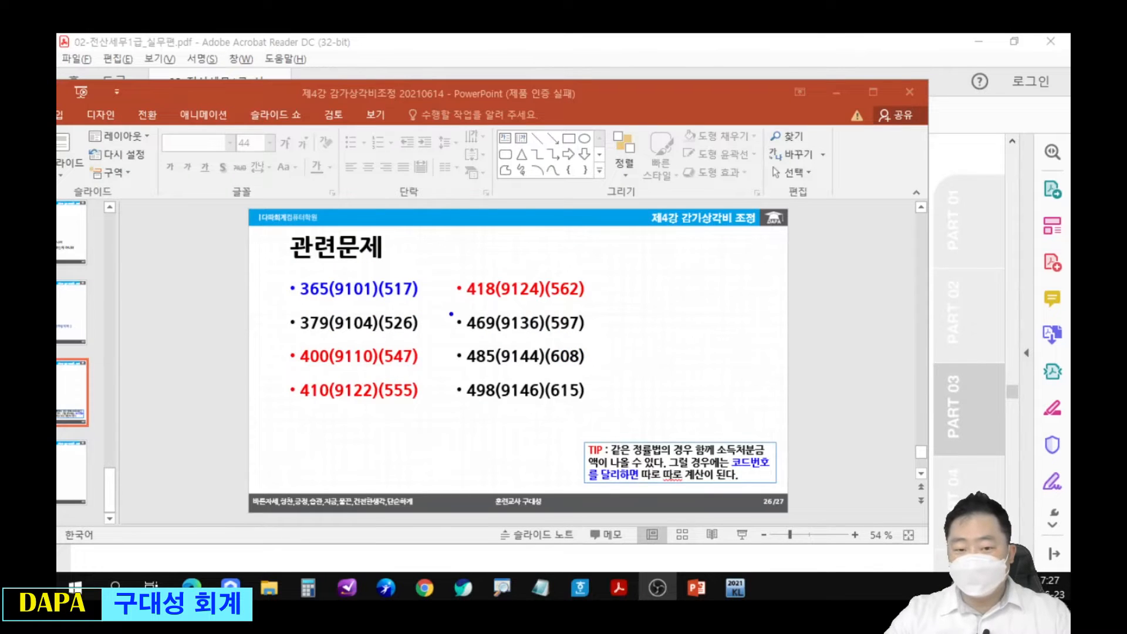
left_click_drag(447, 302, 605, 339)
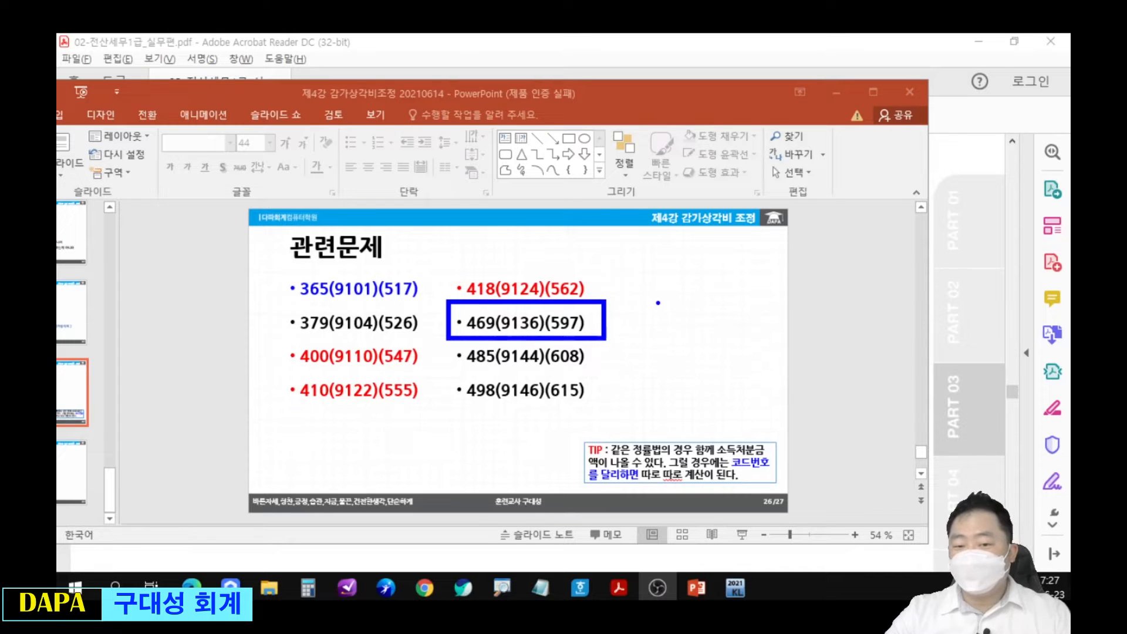
key("Escape")
Switch to the 실무편 PDF and go to problem [1] on page 469
left_click_drag(764, 87, 58, 106)
left_click(339, 114)
type("469")
key("Return")
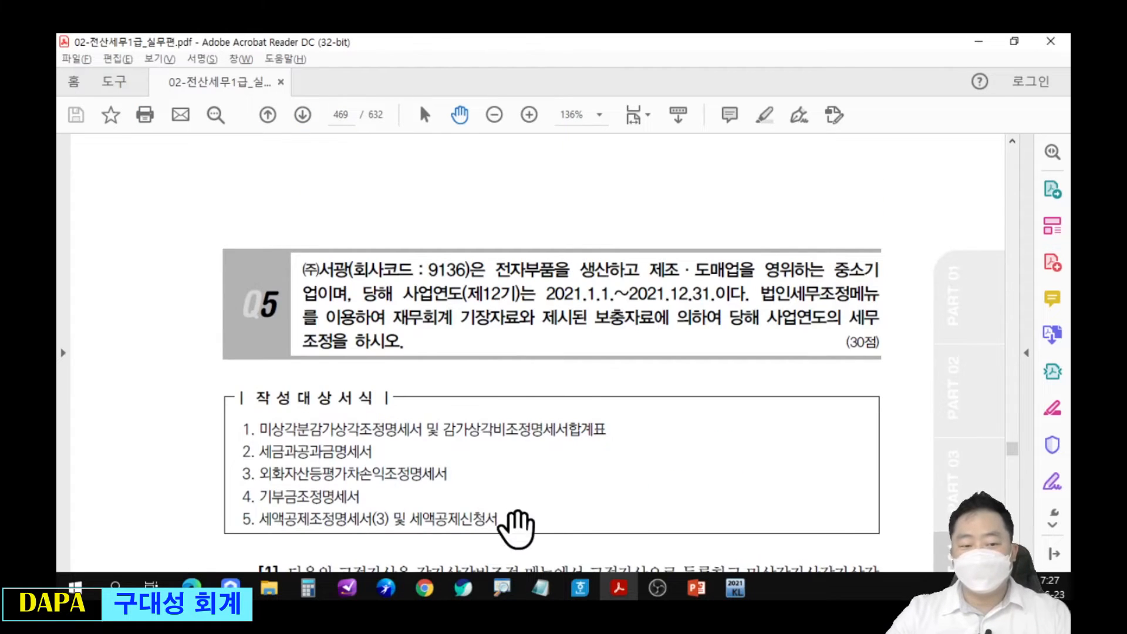
scroll(514, 534, "down", 6)
Underline and number problem [1]'s four required tasks from 고정자산 registration through 세무조정, and clear the markings
key("ctrl+2")
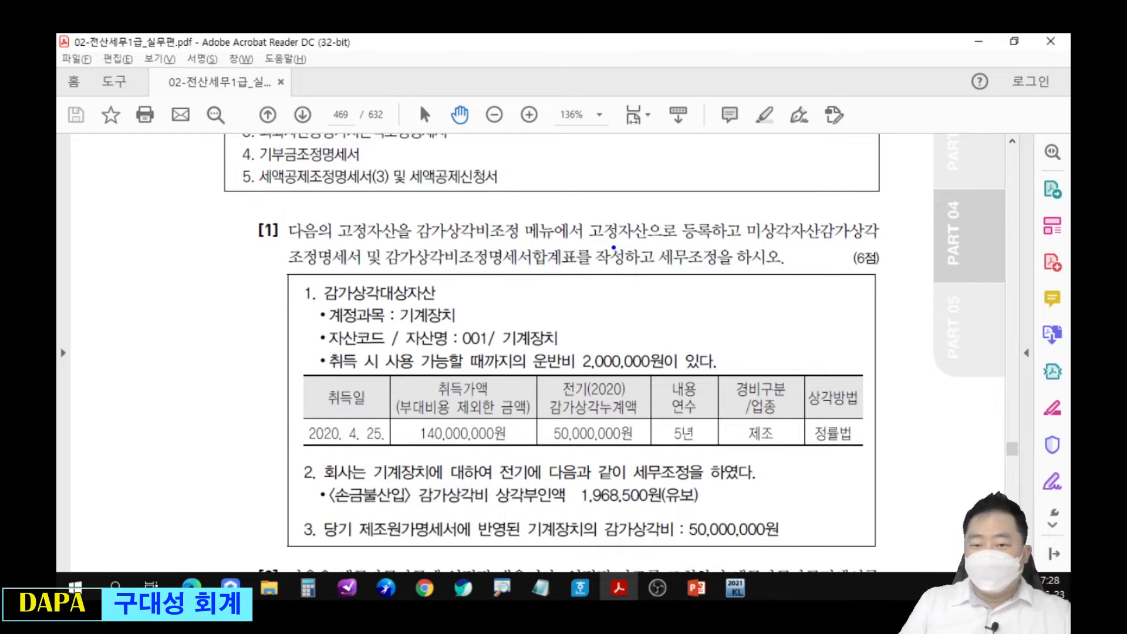
left_click_drag(582, 239, 709, 232)
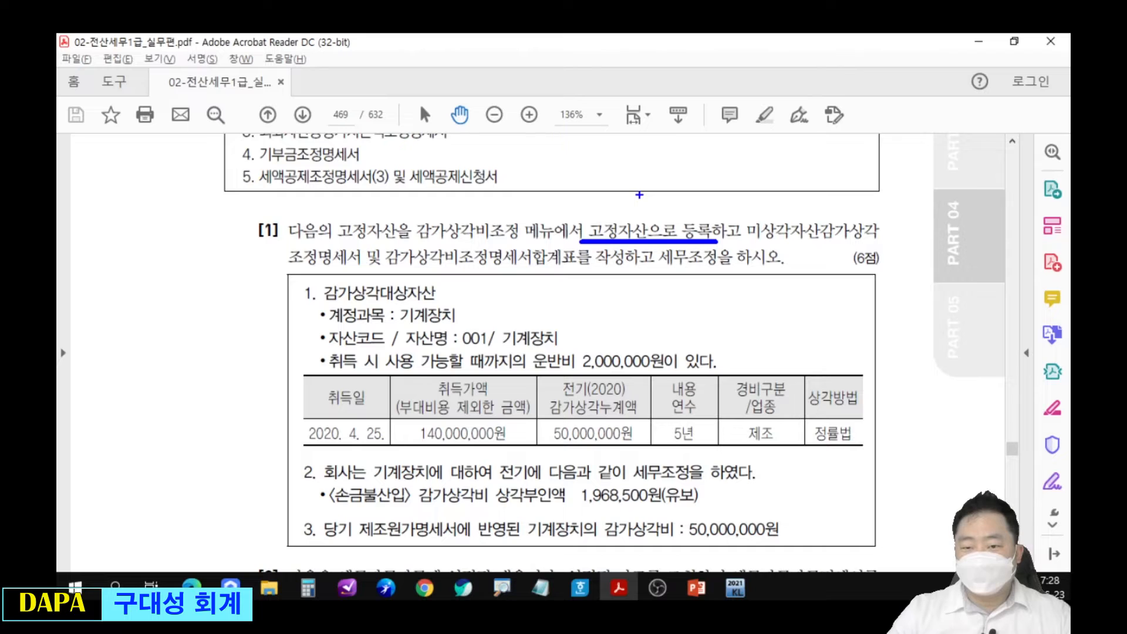
left_click_drag(591, 209, 593, 223)
left_click_drag(746, 242, 883, 241)
left_click_drag(285, 267, 367, 267)
mouse_move(747, 204)
left_mouse_down()
mouse_move(758, 218)
mouse_move(761, 198)
left_mouse_up()
left_click_drag(392, 269, 570, 267)
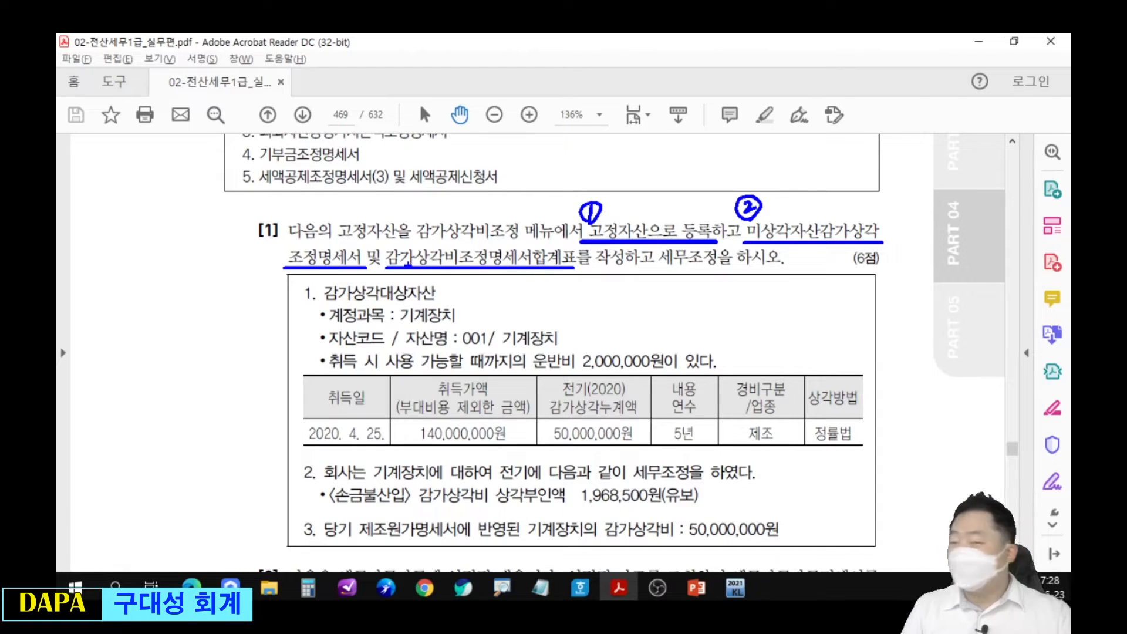
mouse_move(392, 286)
left_mouse_down()
mouse_move(380, 275)
mouse_move(404, 293)
left_mouse_up()
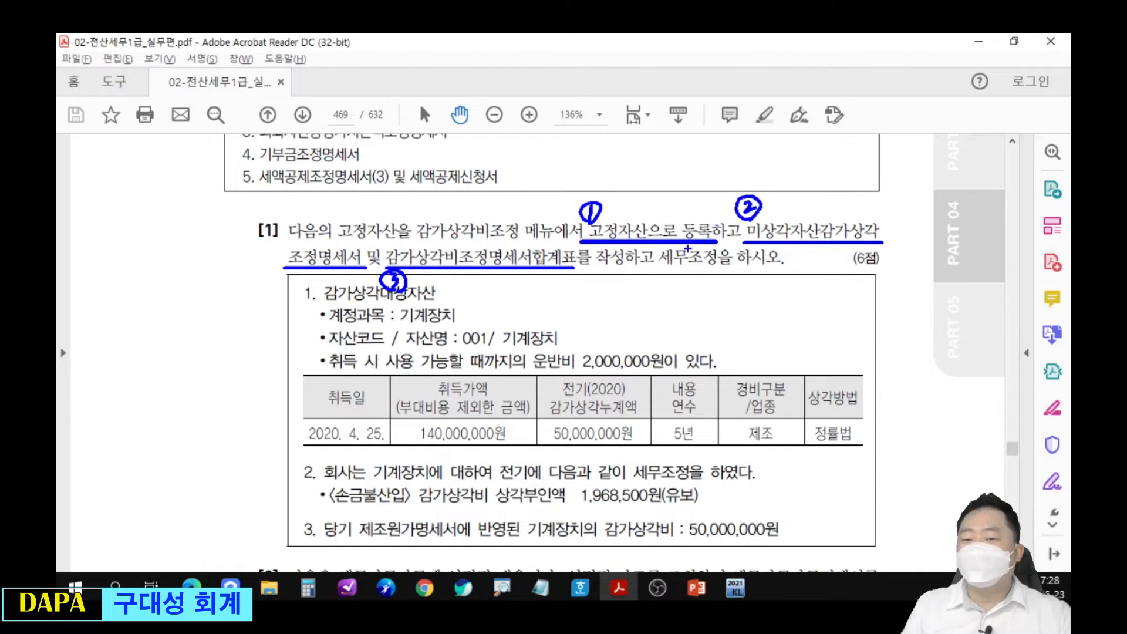
left_click_drag(661, 271, 714, 272)
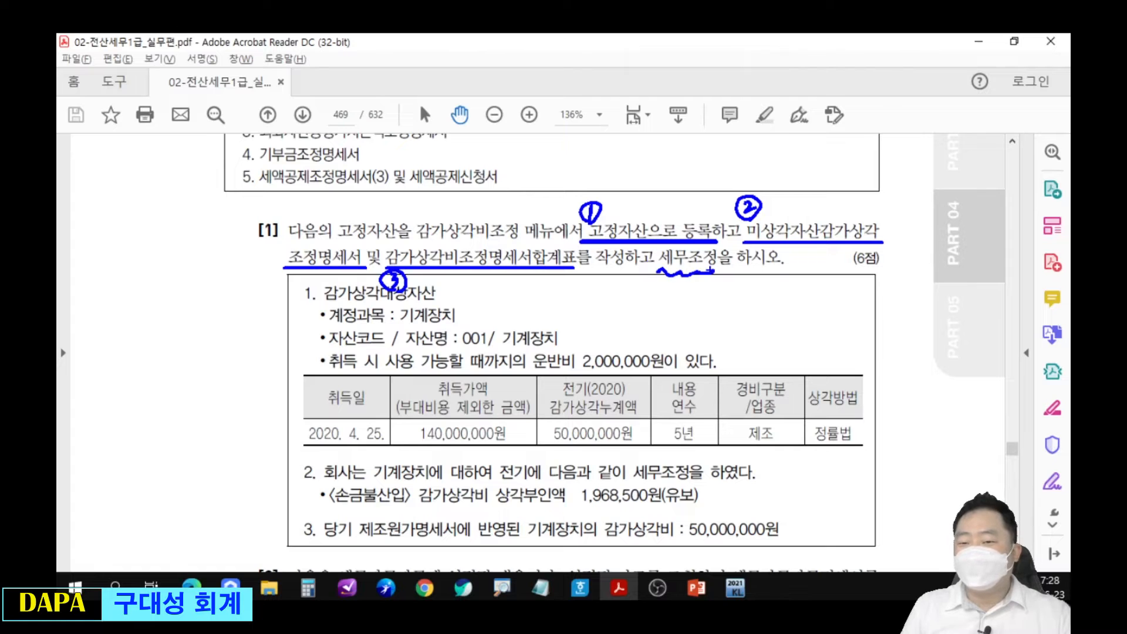
mouse_move(657, 301)
left_mouse_down()
mouse_move(669, 276)
mouse_move(669, 301)
left_mouse_up()
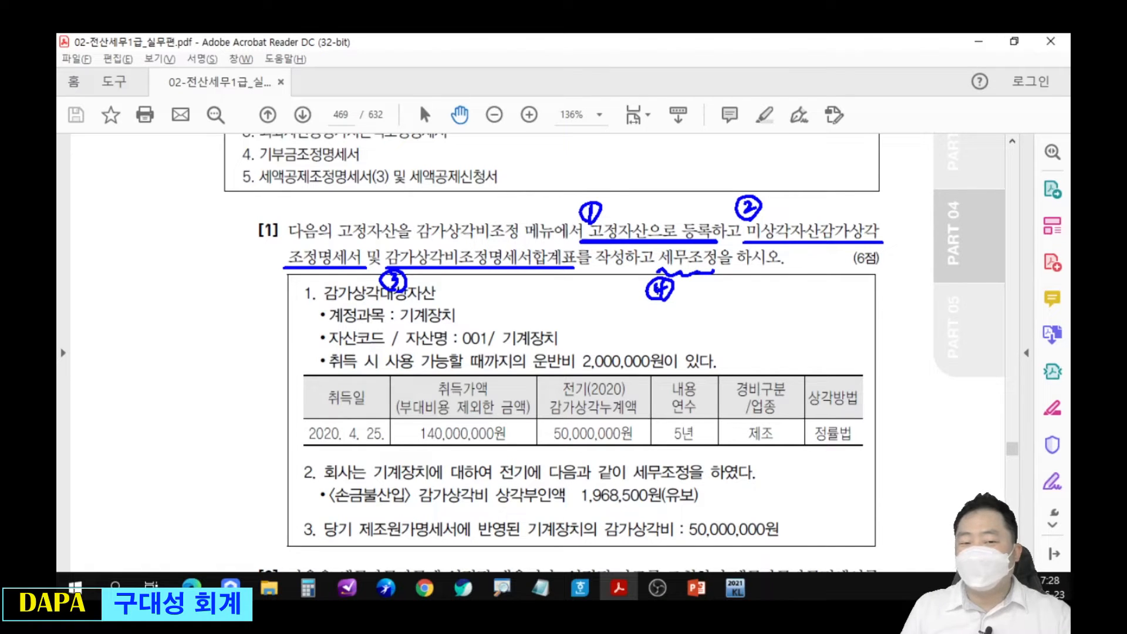
key("Escape")
Set the PDF zoom to 180% and center problem [1]'s 감가상각대상자산 table in view
scroll(636, 323, "down", 3)
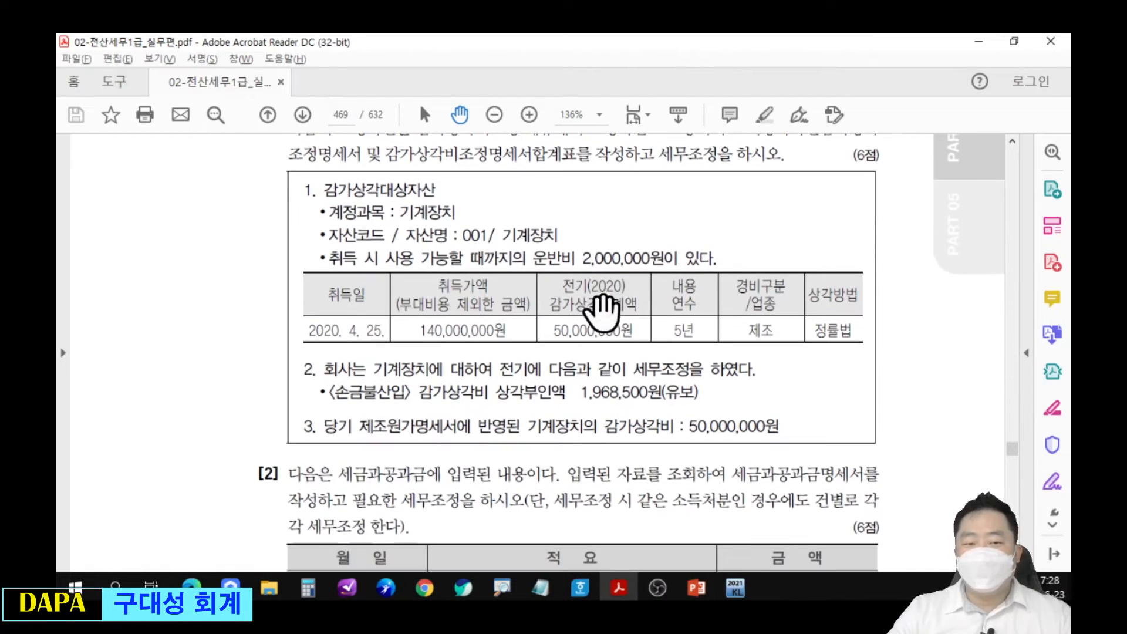
scroll(590, 326, "up", 2)
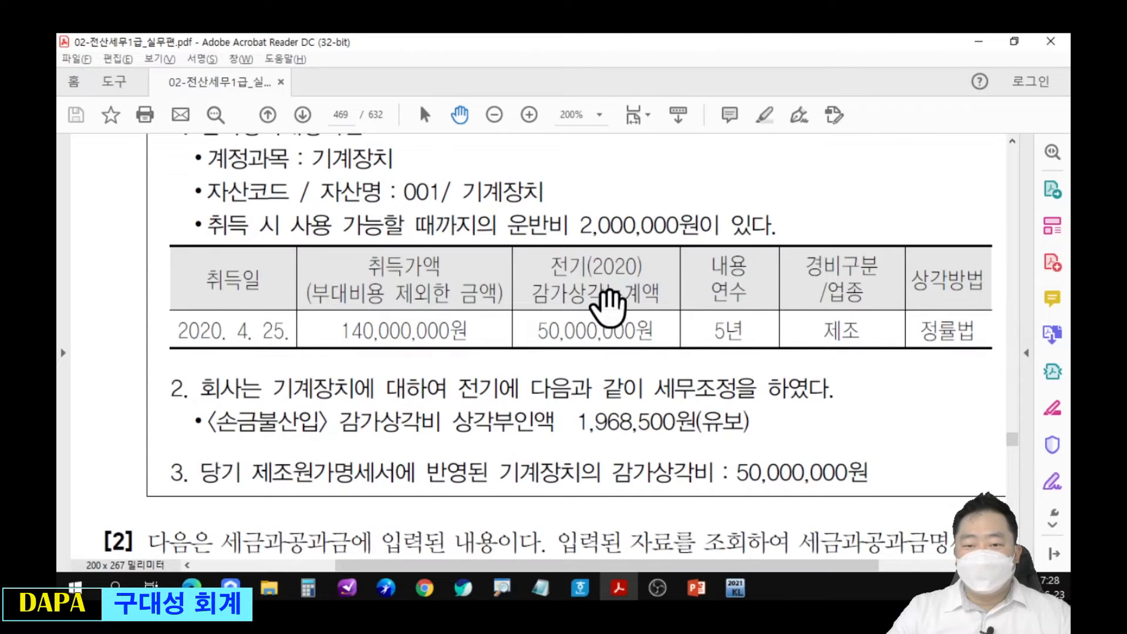
left_click(573, 114)
type("180")
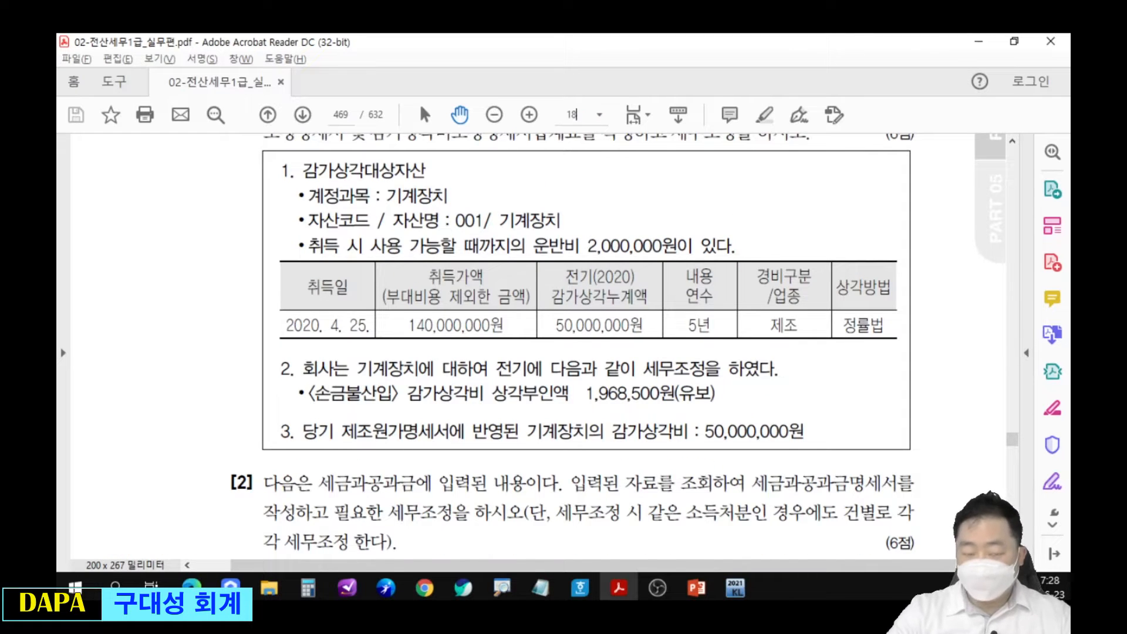
key("Return")
left_click_drag(803, 337, 655, 313)
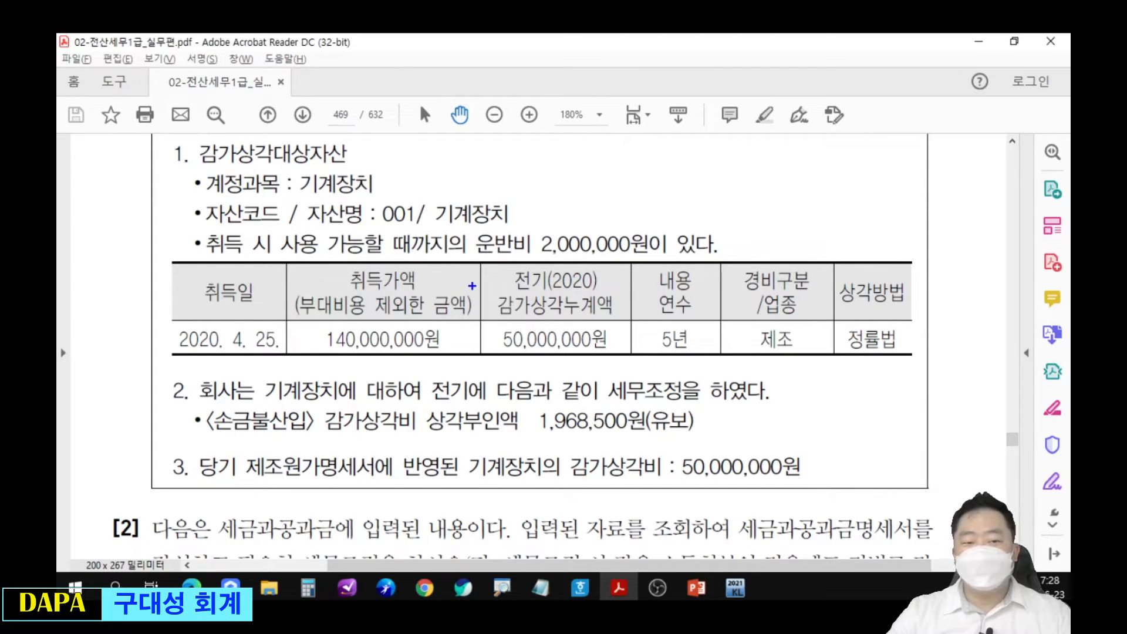
Circle the 2,000,000원 운반비, label it 기계장치, underline 부대비용, put a check mark beside the asset table, and clear the markings
mouse_move(546, 228)
left_mouse_down()
mouse_move(535, 253)
mouse_move(649, 262)
mouse_move(657, 249)
left_mouse_up()
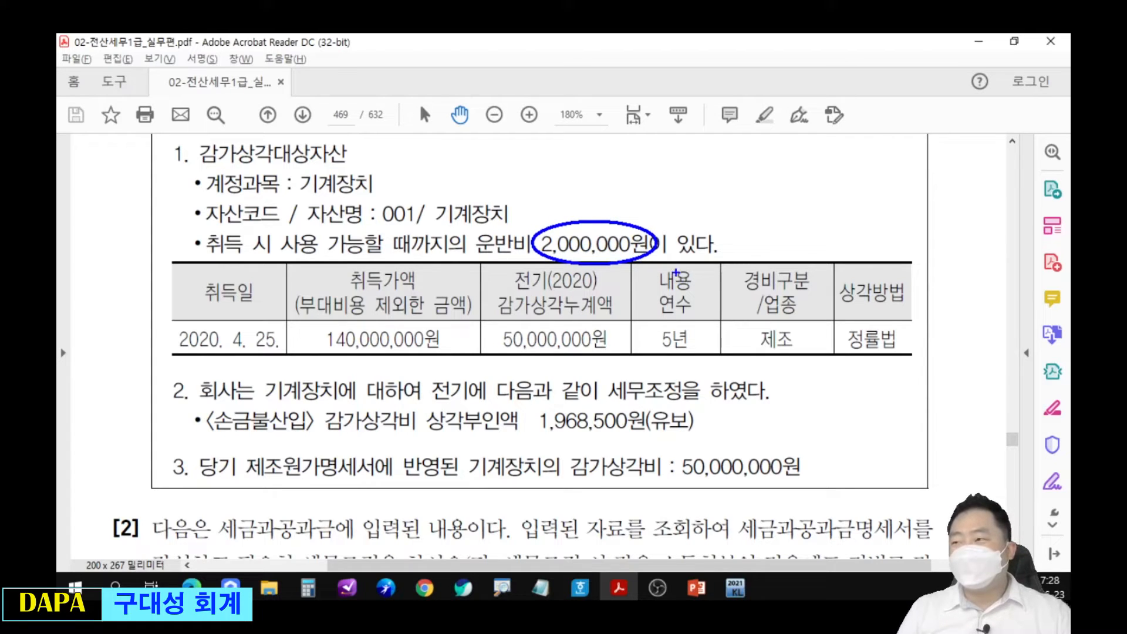
mouse_move(615, 219)
left_mouse_down()
mouse_move(649, 190)
mouse_move(621, 195)
mouse_move(640, 214)
left_mouse_up()
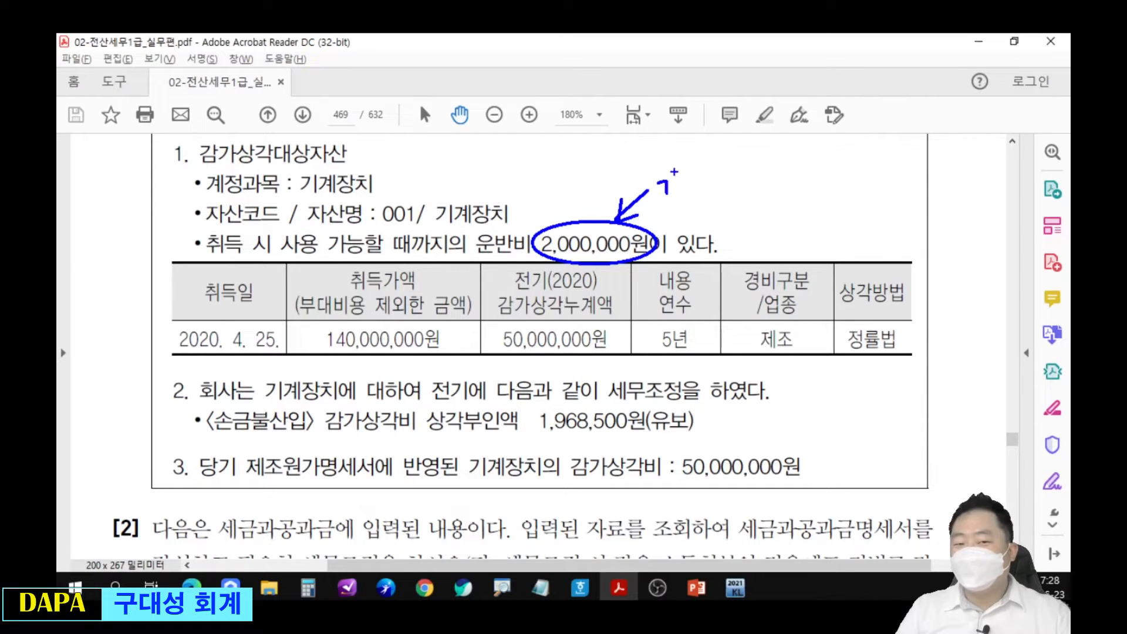
left_click_drag(674, 173, 675, 206)
left_click_drag(680, 187, 695, 195)
left_click_drag(701, 175, 702, 197)
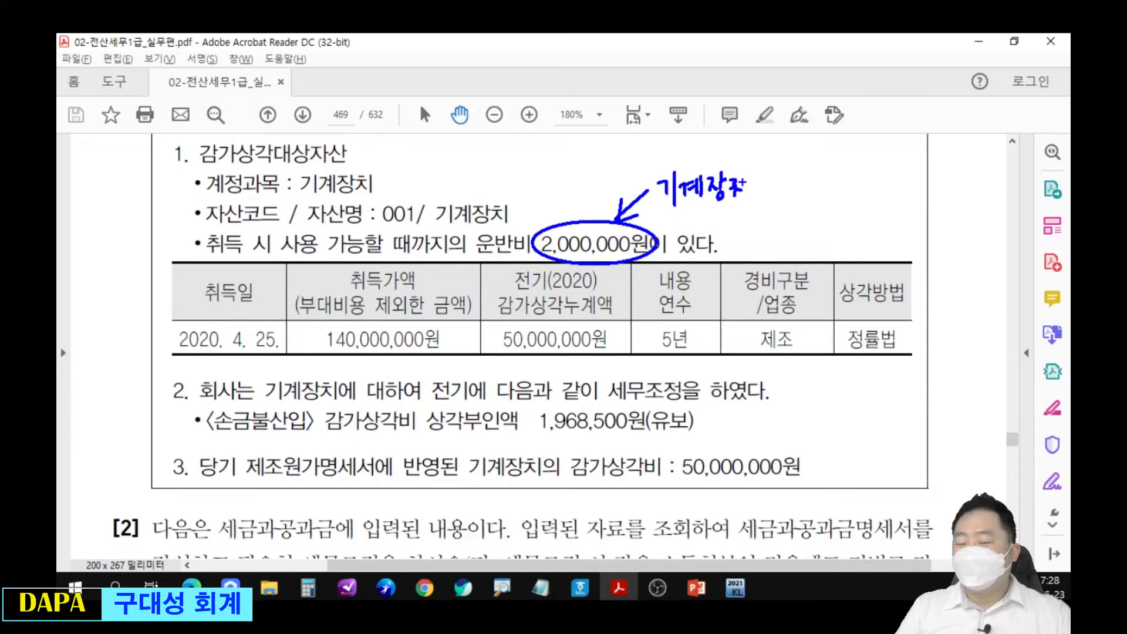
left_click_drag(746, 170, 745, 196)
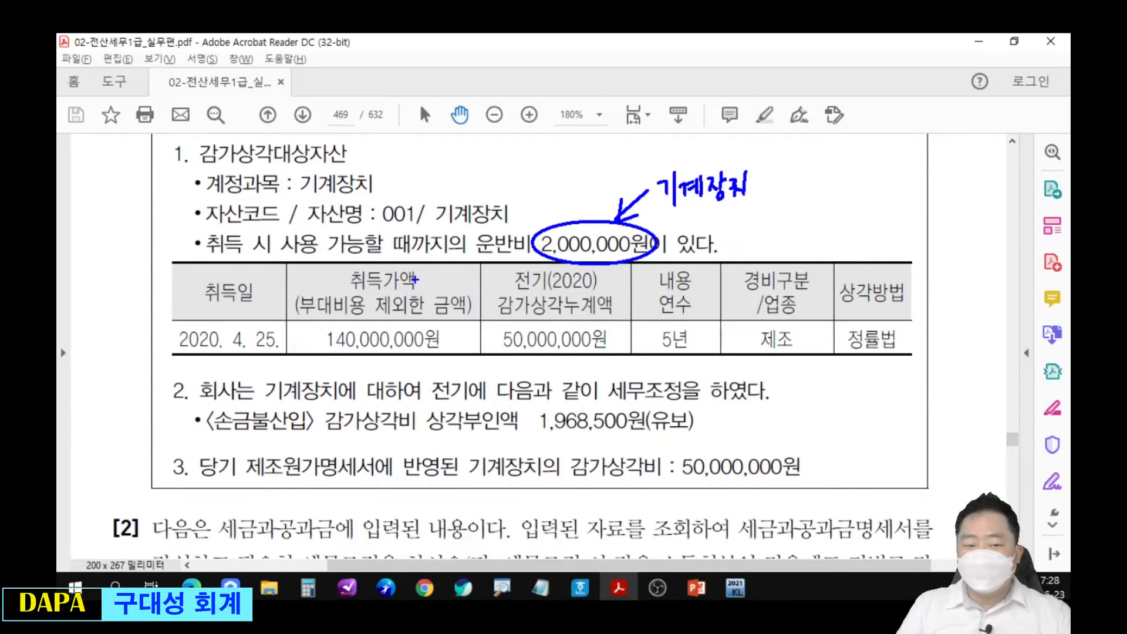
left_click_drag(298, 323, 376, 319)
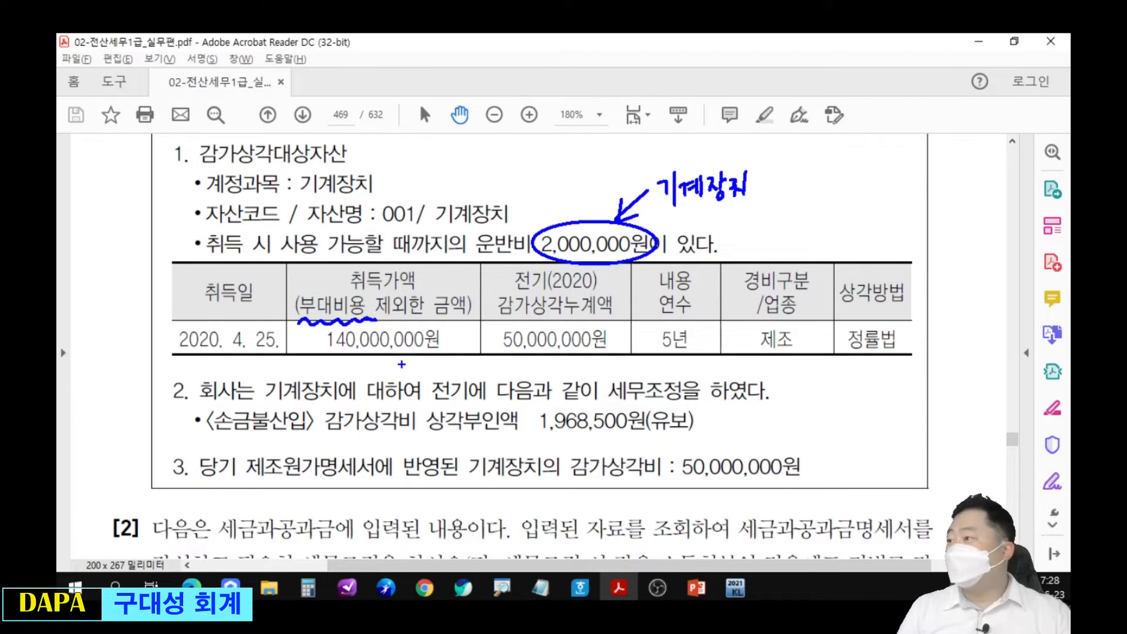
left_click_drag(923, 344, 910, 367)
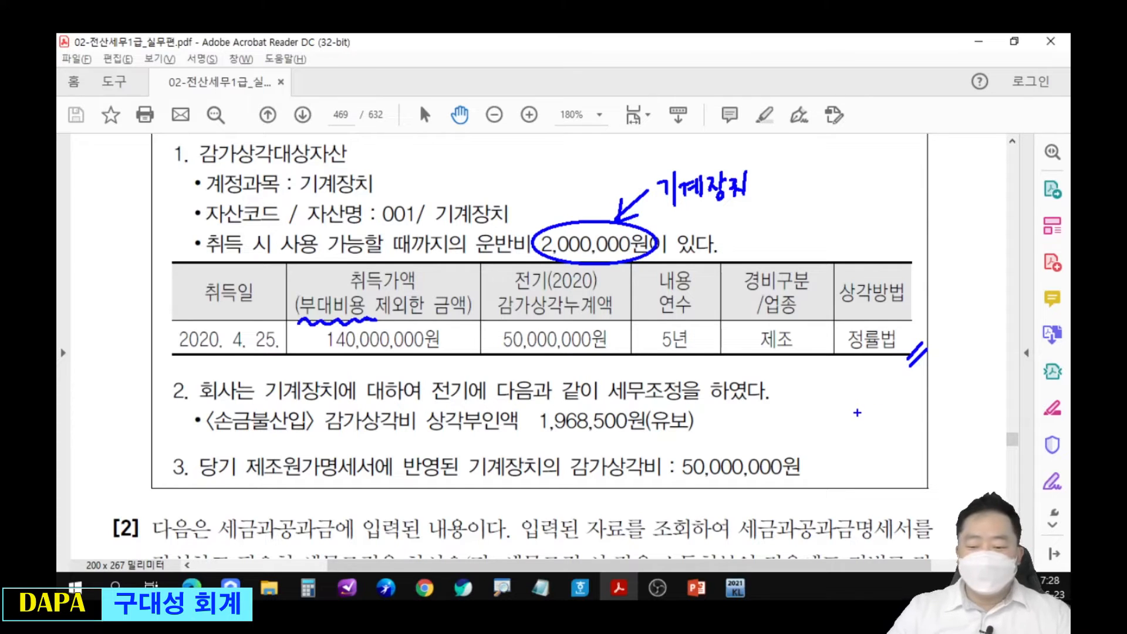
key("Escape")
Switch to 고정자산등록, place it below the PDF's asset table, and select account 0206 기계장치
left_click(737, 589)
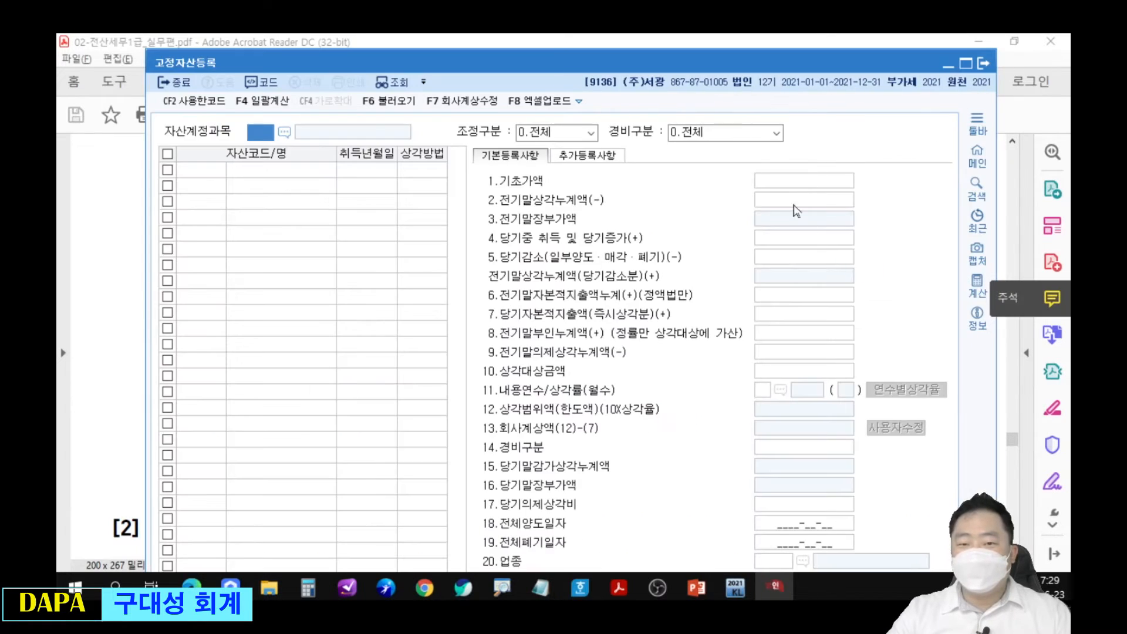
left_click_drag(750, 79, 739, 380)
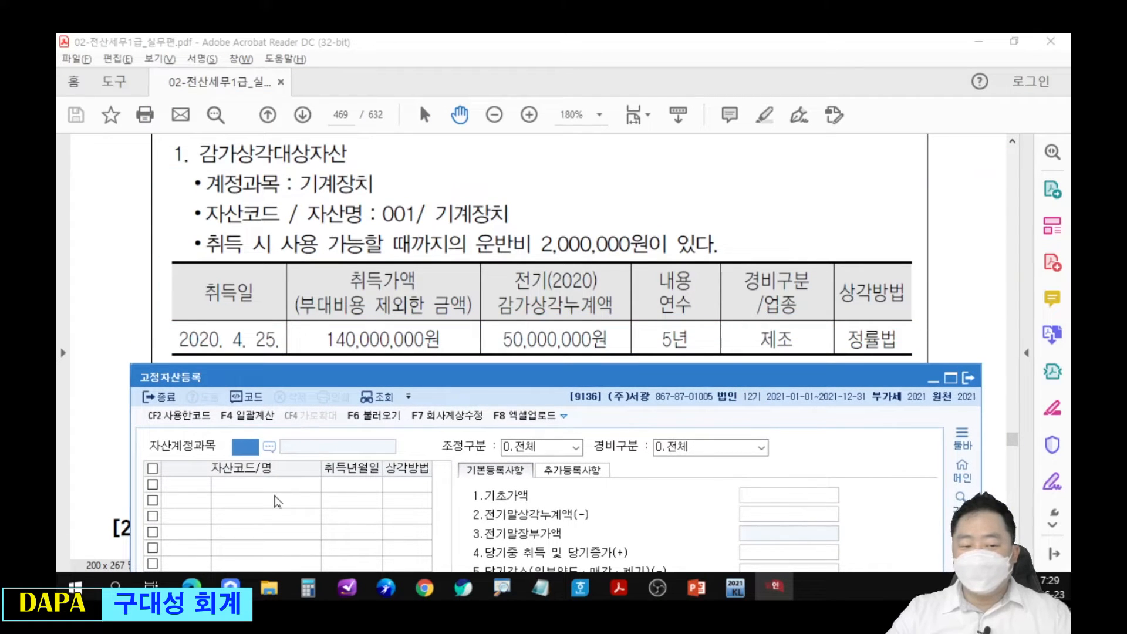
type("0206")
key("Return")
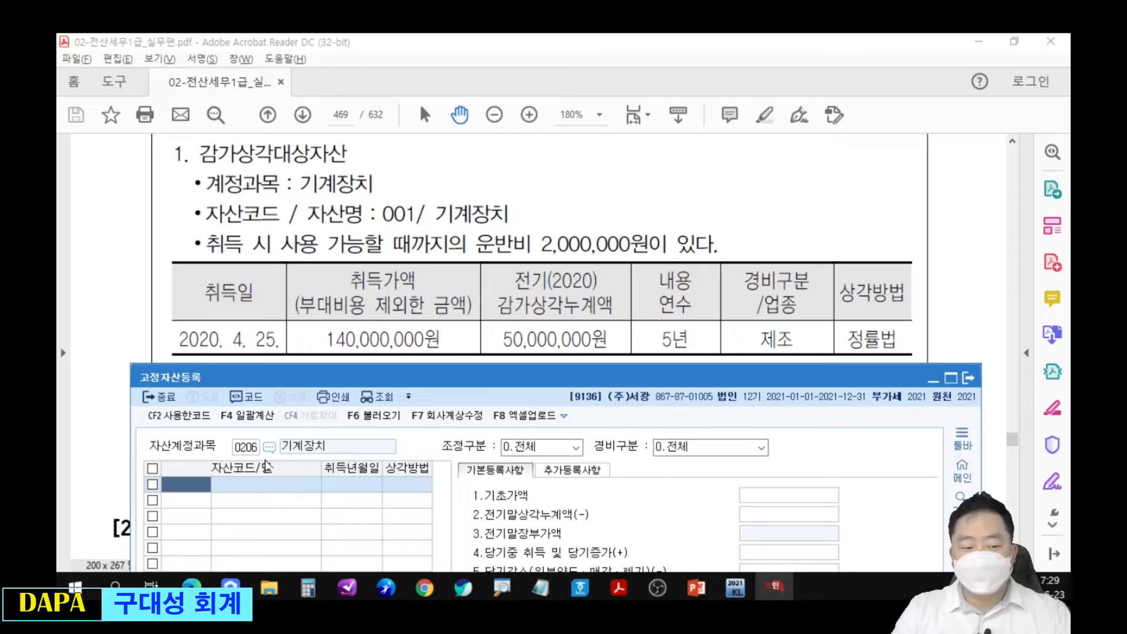
Register asset 001 with the name 기계장치 and the acquisition date 2020-04-25
type("001")
key("Return")
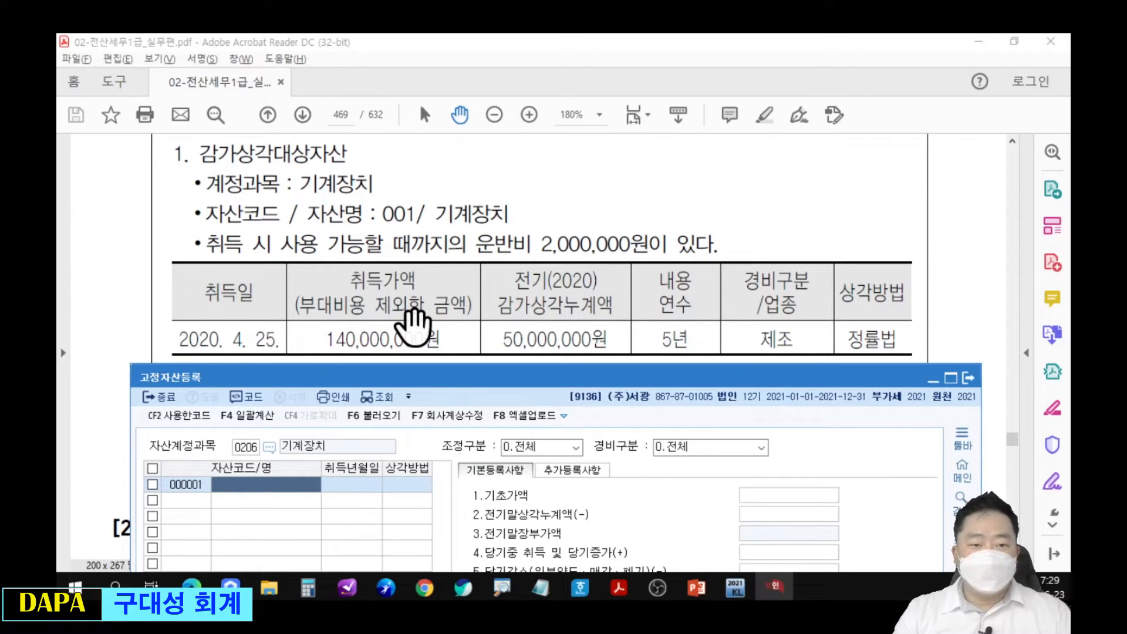
type("기계장치")
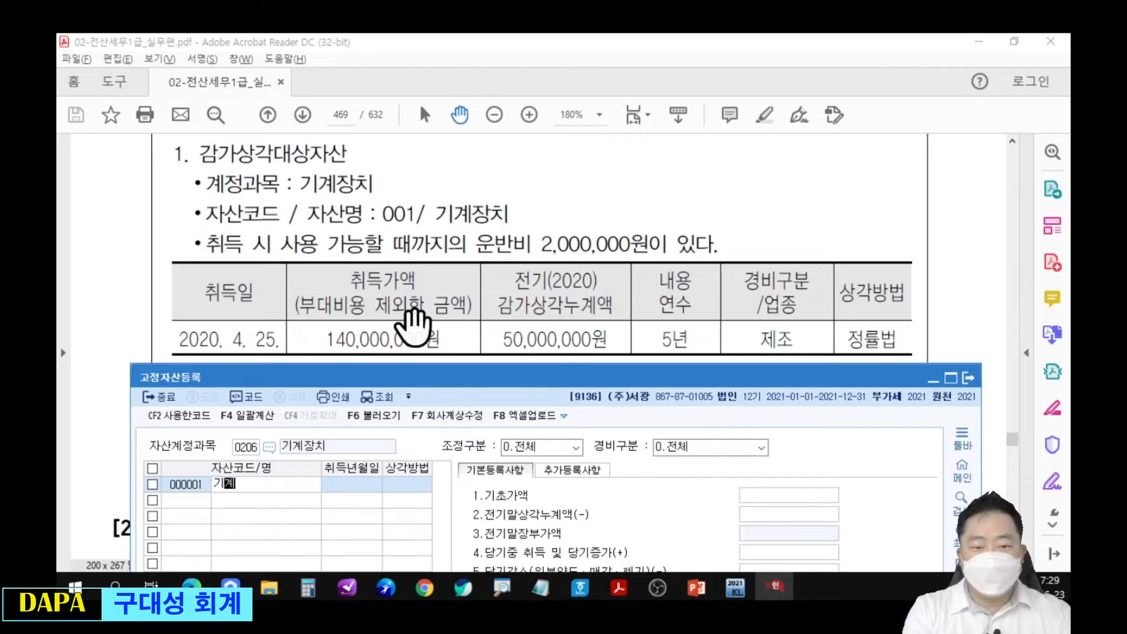
key("Return")
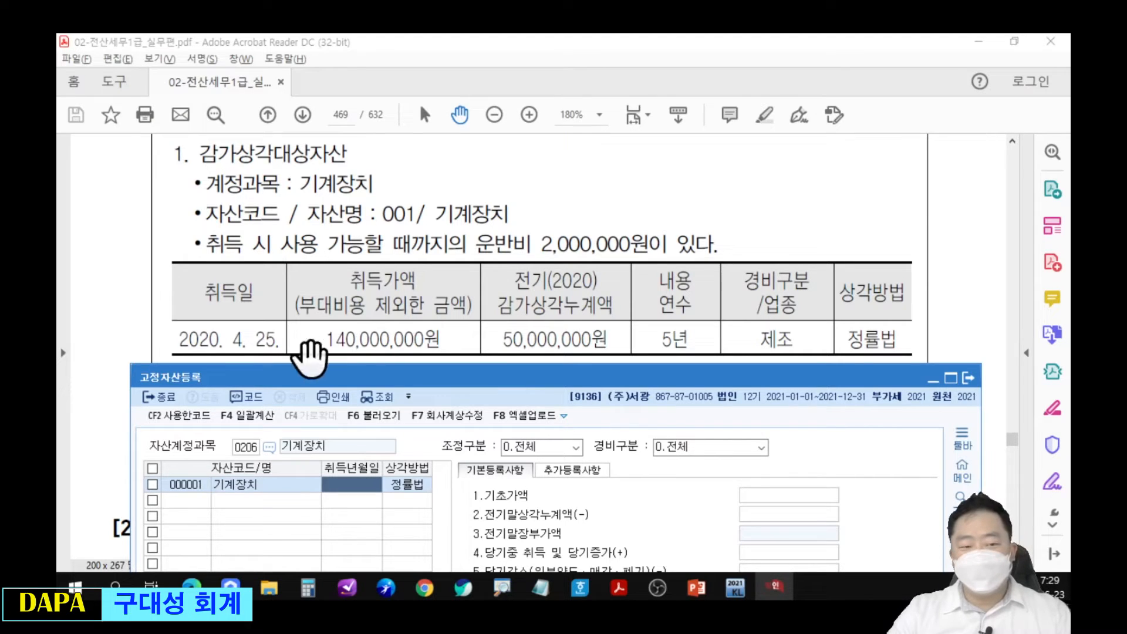
type("2020-0")
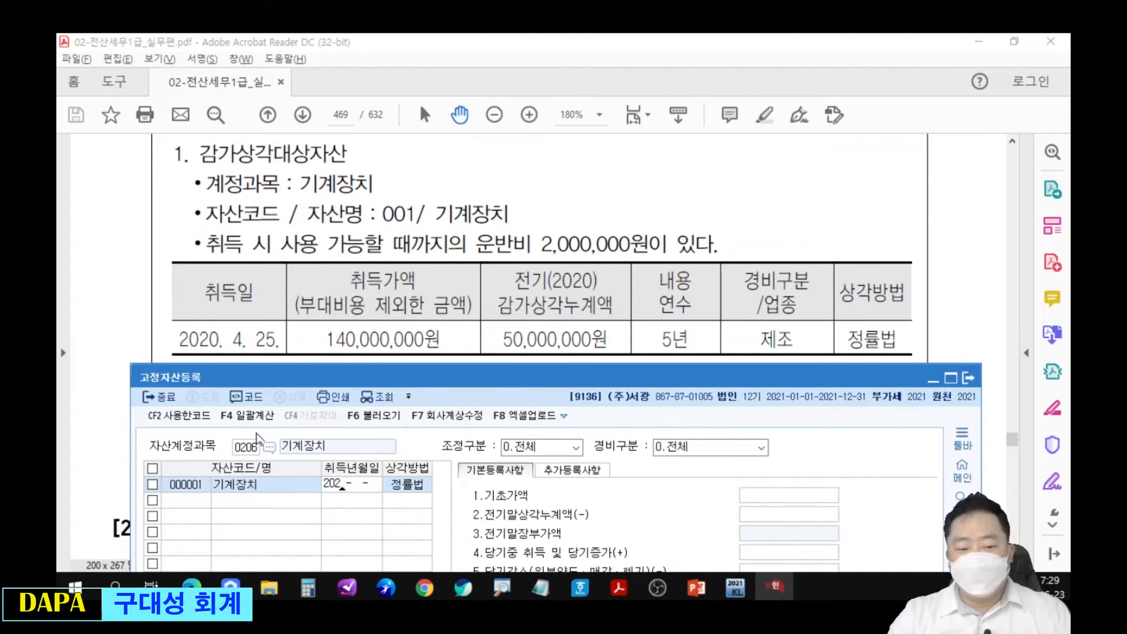
type("4-25")
key("Return")
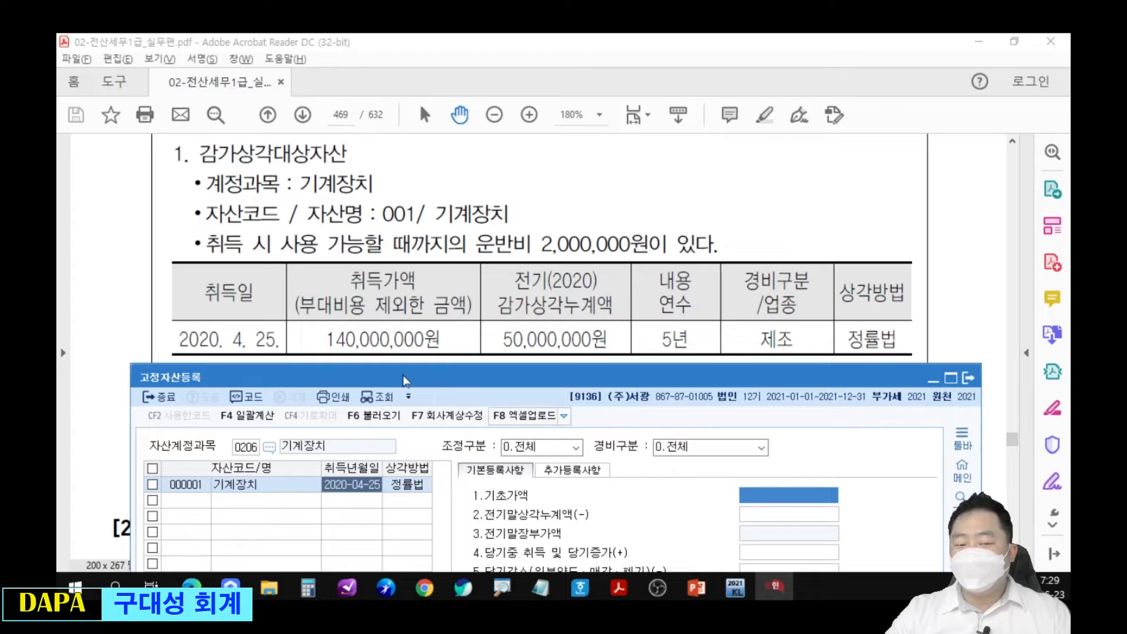
Mark the 140,000,000원 취득가액 and the 2,000,000원 운반비 in the PDF, and clear the markings
left_click_drag(307, 310, 454, 380)
left_click_drag(456, 337, 533, 267)
left_click_drag(525, 218, 665, 267)
key("Escape")
Enter 142,000,000 as 기초가액 and 50,000,000 as 전기말상각누계액 for 기계장치
type("1")
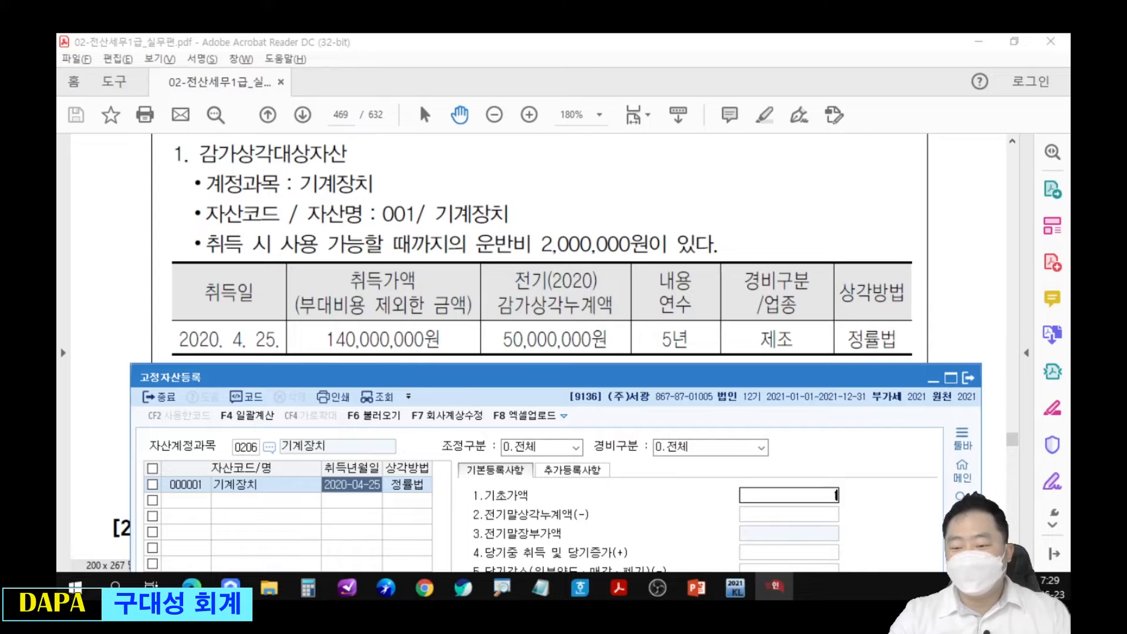
type("40")
type("0000000")
key("Return")
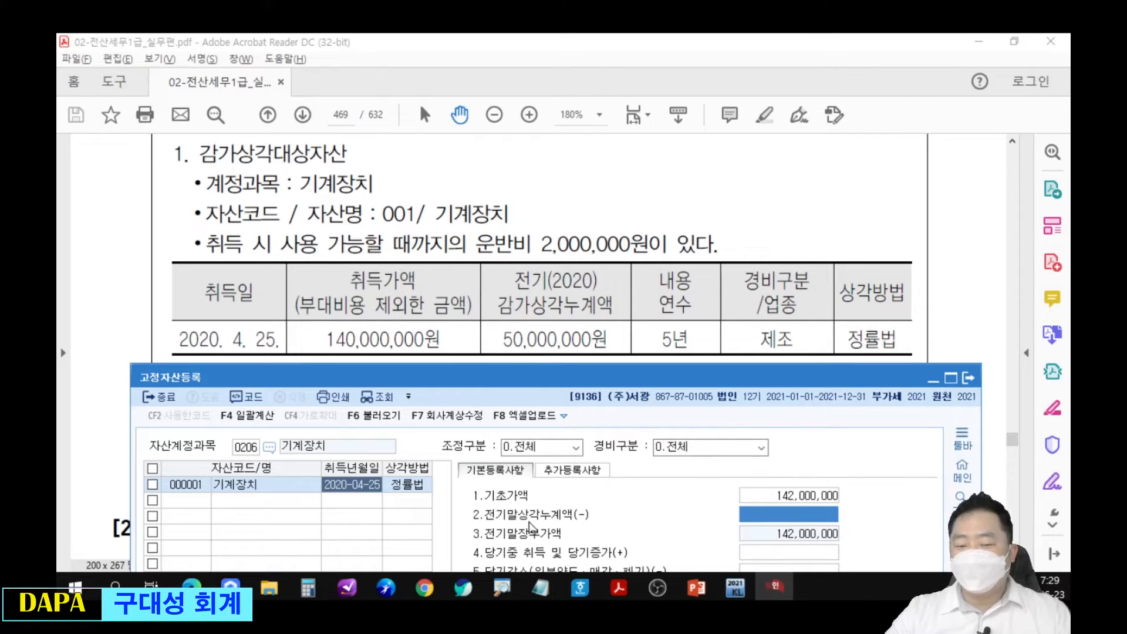
type("50000000")
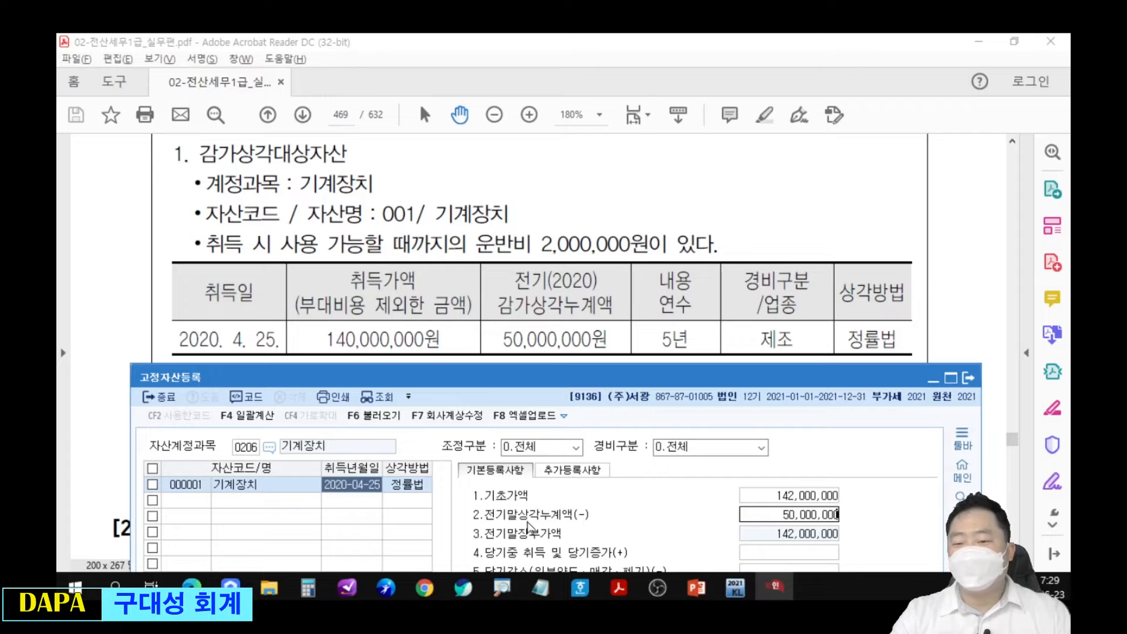
key("Return")
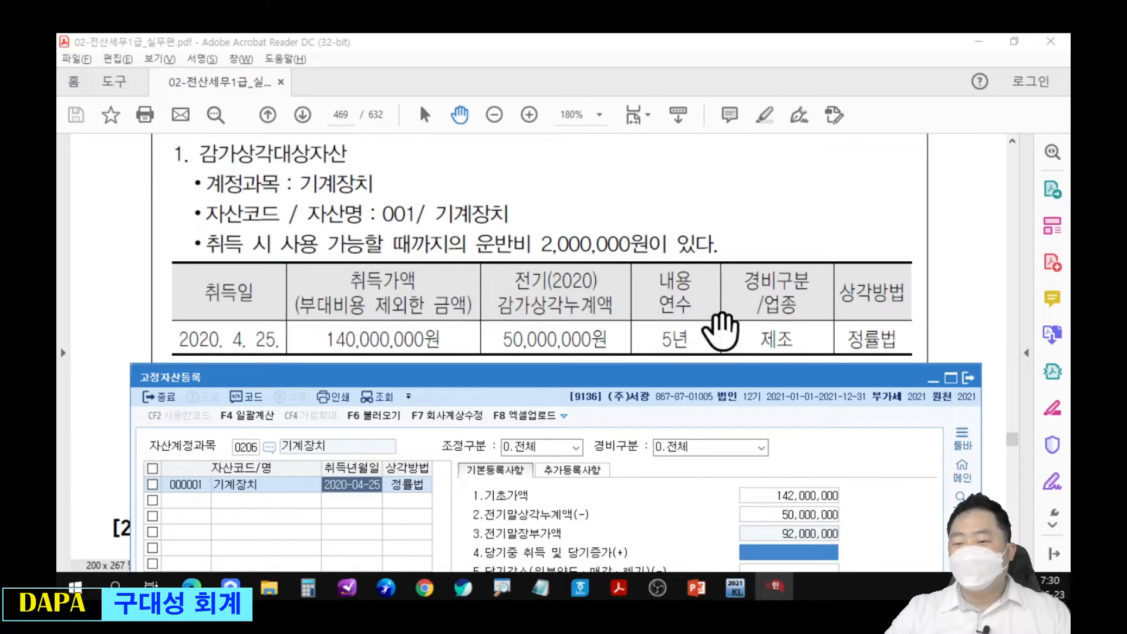
Circle 업종 in the PDF table's 경비구분/업종 heading, clear the circle, and bring items 2 and 3 into view
mouse_move(770, 288)
left_mouse_down()
mouse_move(759, 303)
mouse_move(800, 297)
mouse_move(762, 312)
left_mouse_up()
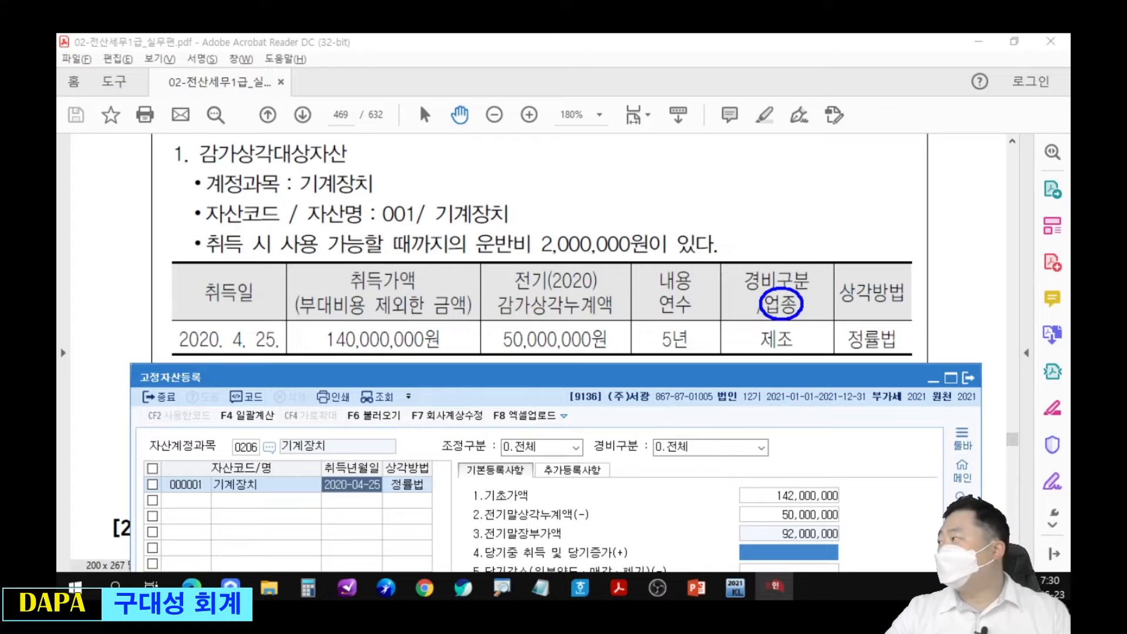
mouse_move(791, 383)
left_mouse_down()
mouse_move(800, 66)
mouse_move(783, 350)
mouse_move(732, 206)
left_mouse_up()
left_click(782, 290)
Return to the 기계장치 registration and set 내용연수 to 5 years and 경비구분 to 500번대(제조)
key("alt+Tab")
left_click_drag(763, 347, 765, 83)
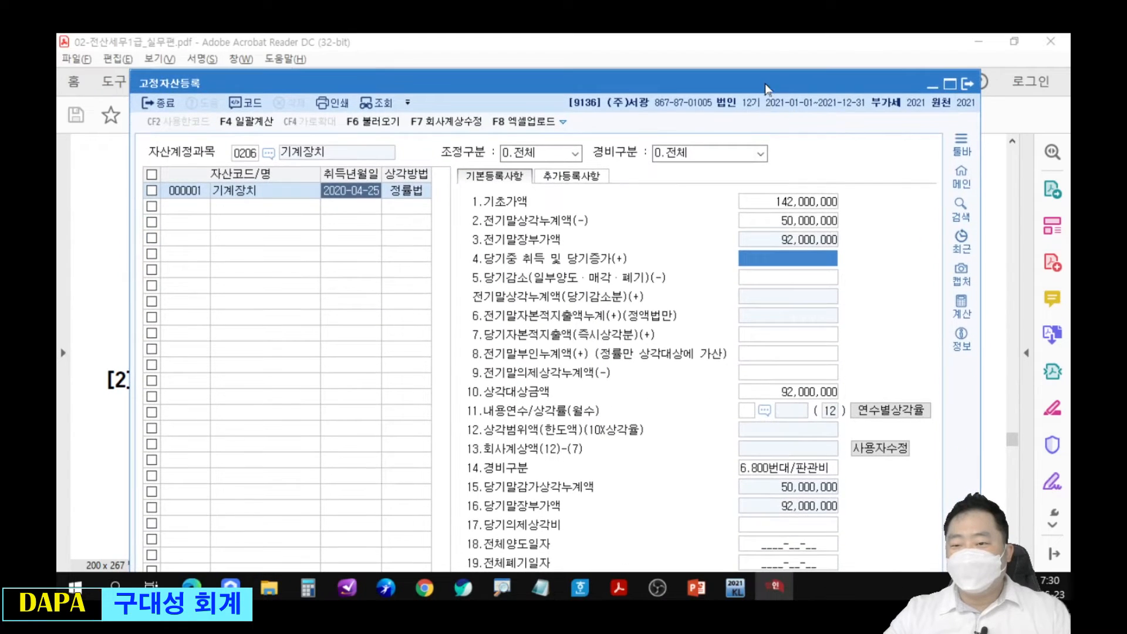
left_click(747, 411)
type("8")
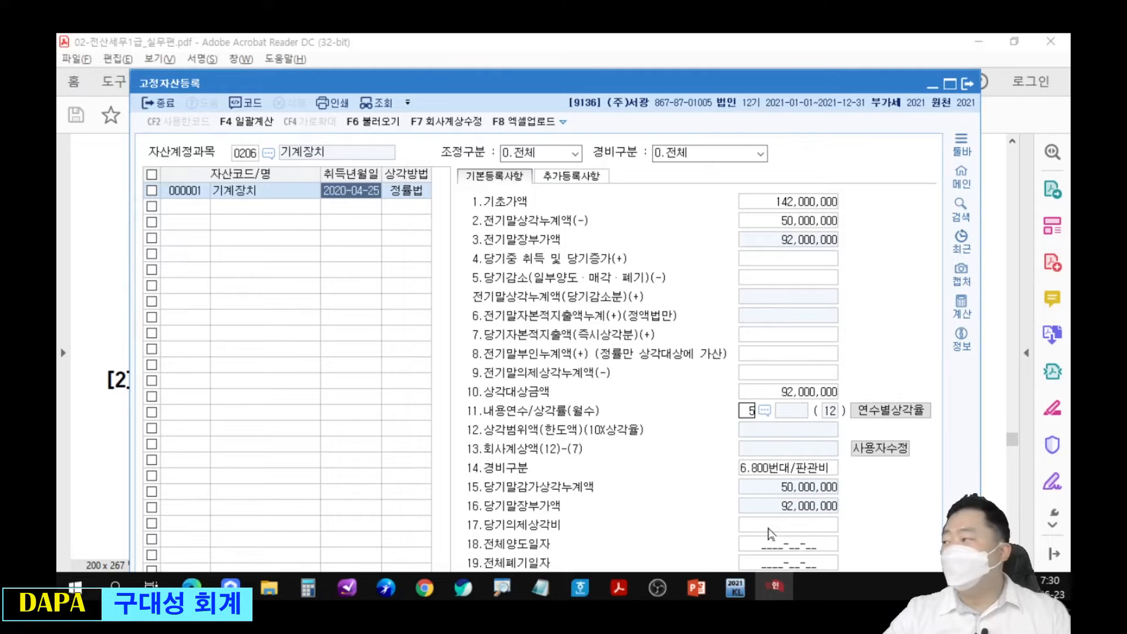
key("Return")
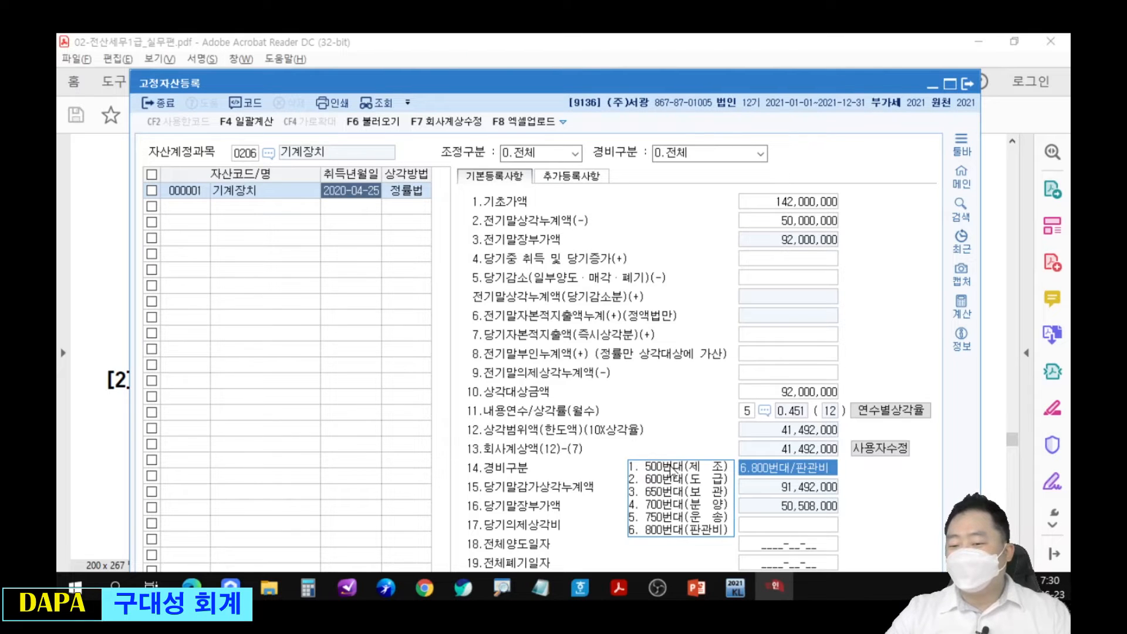
left_click(671, 468)
Set the asset's 업종 to code 13 제조업 from the industry code list
left_click_drag(808, 78, 811, 52)
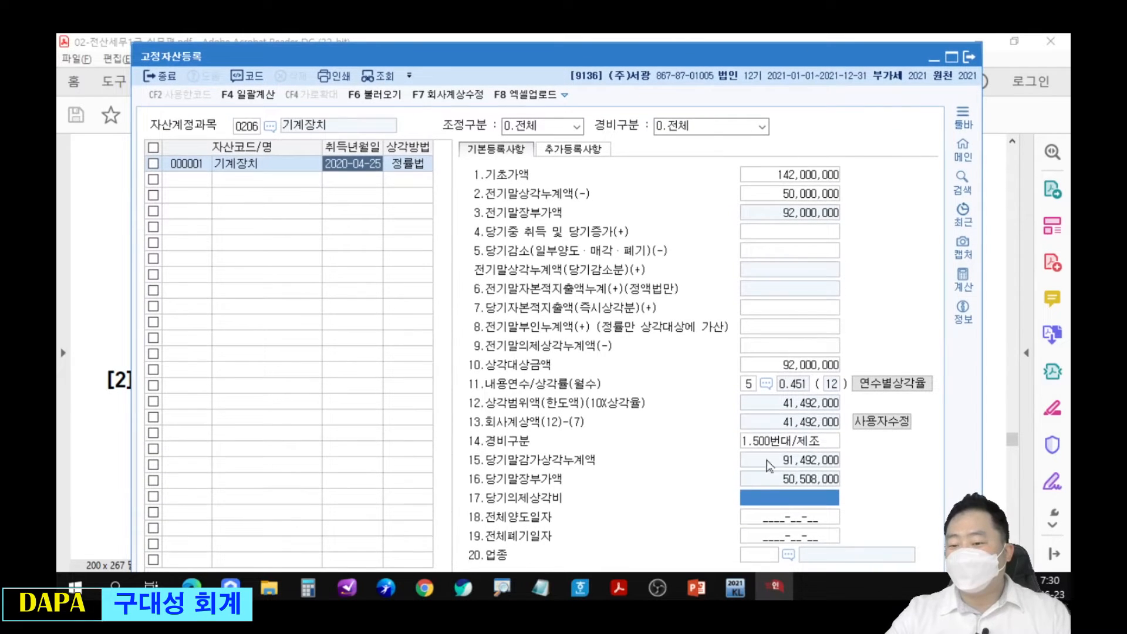
left_click(789, 555)
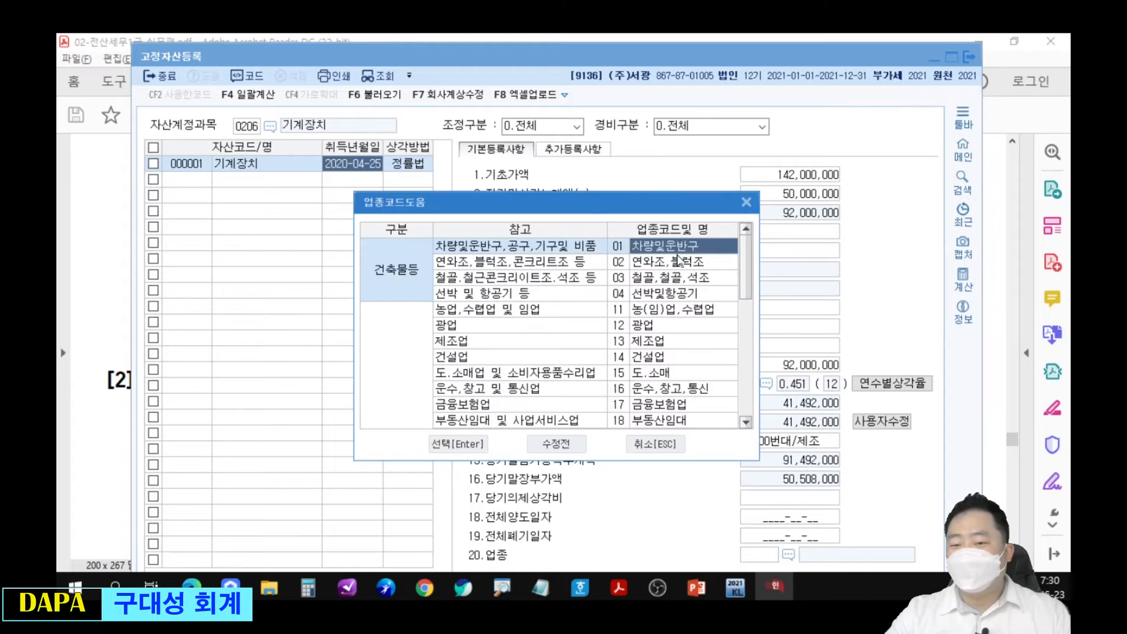
left_click(674, 345)
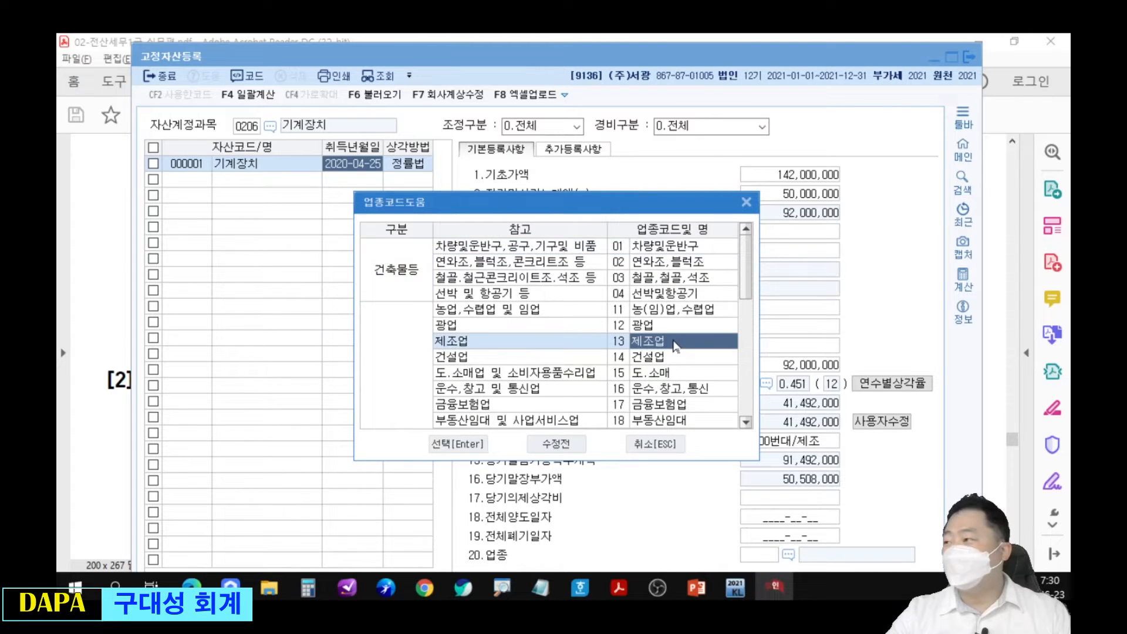
left_click(483, 451)
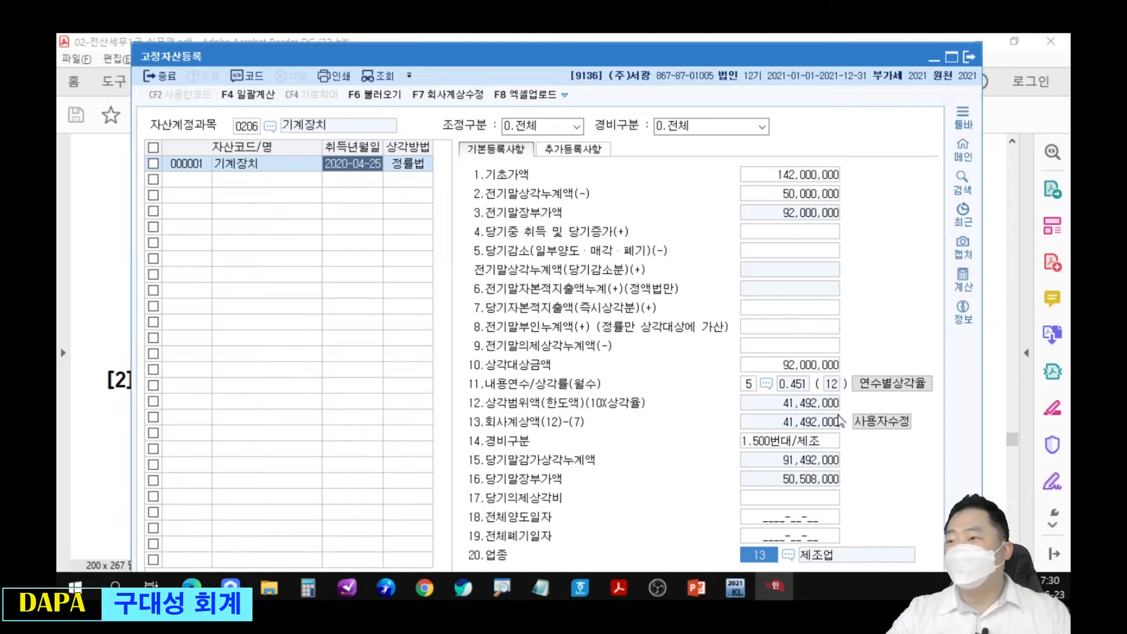
Underline the prior-year 세무조정 statement and the 감가상각비 상각부인액 1,968,500원(유보) in the PDF's item 2
left_click(998, 229)
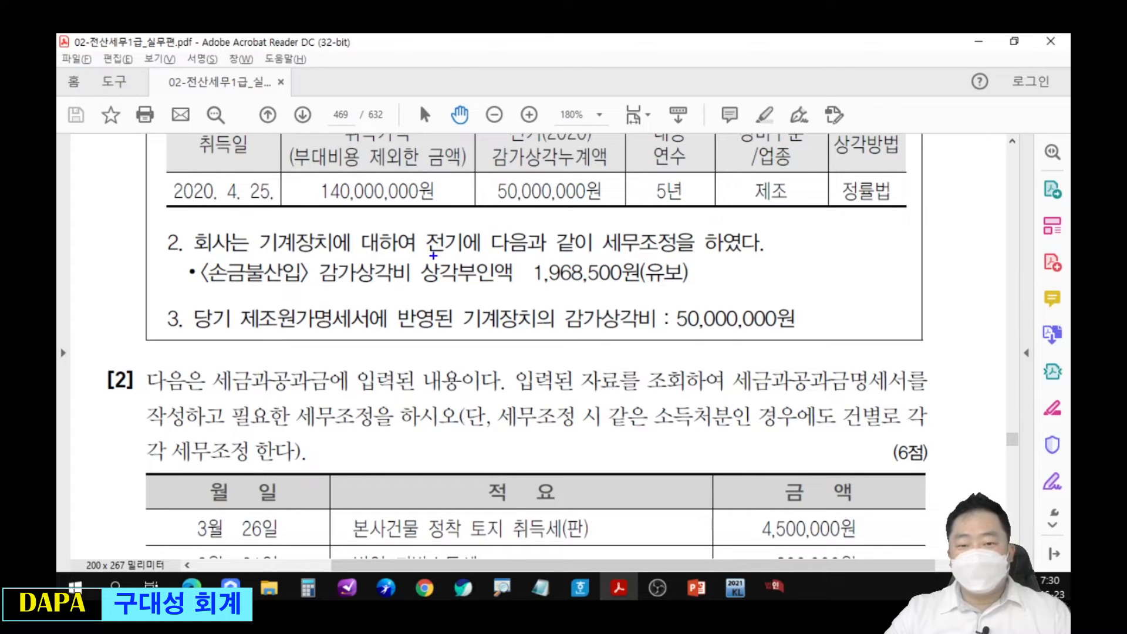
left_click_drag(420, 252, 753, 253)
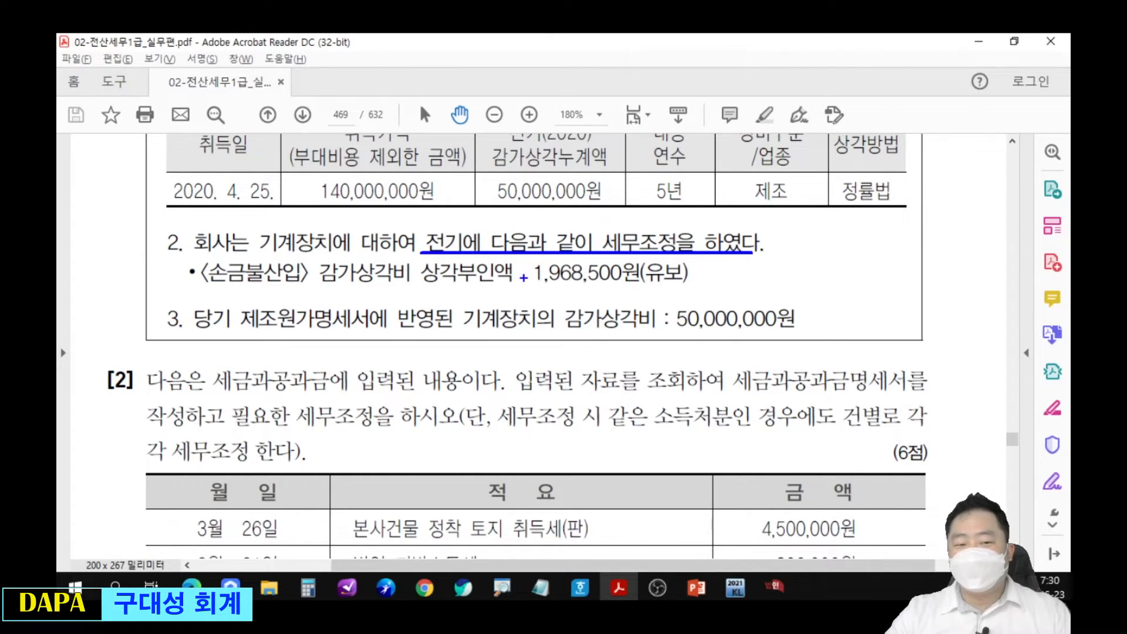
left_click_drag(314, 287, 703, 287)
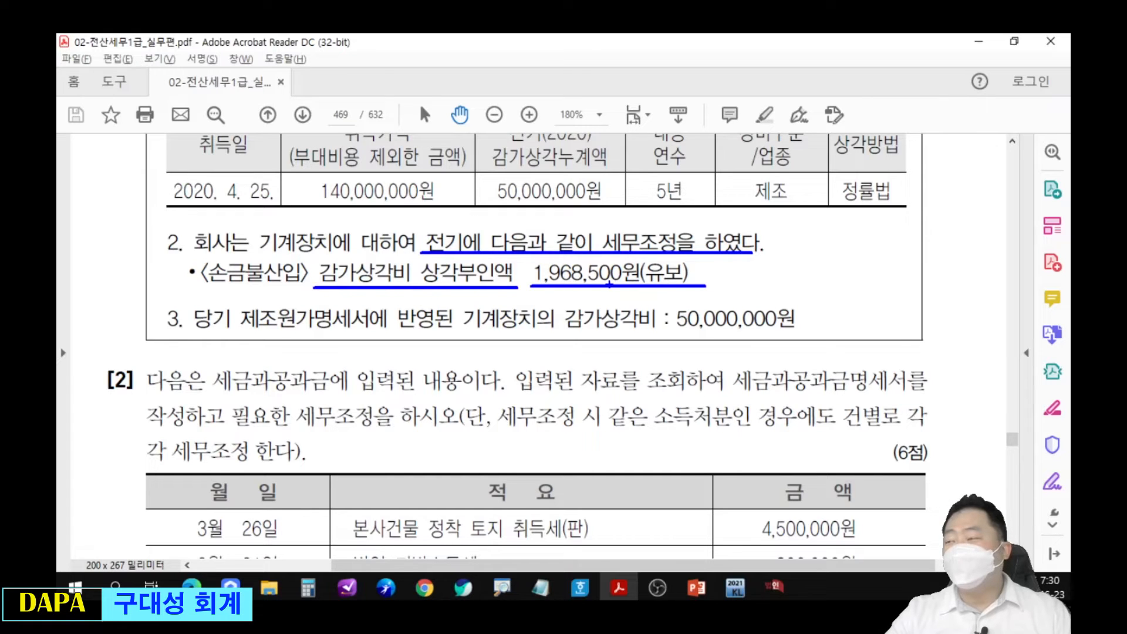
Return to 고정자산등록, mark 전기말부인누계액 with an arrow, box its value field, and point an arrow at 상각범위액
left_click(773, 586)
left_click_drag(470, 327, 415, 327)
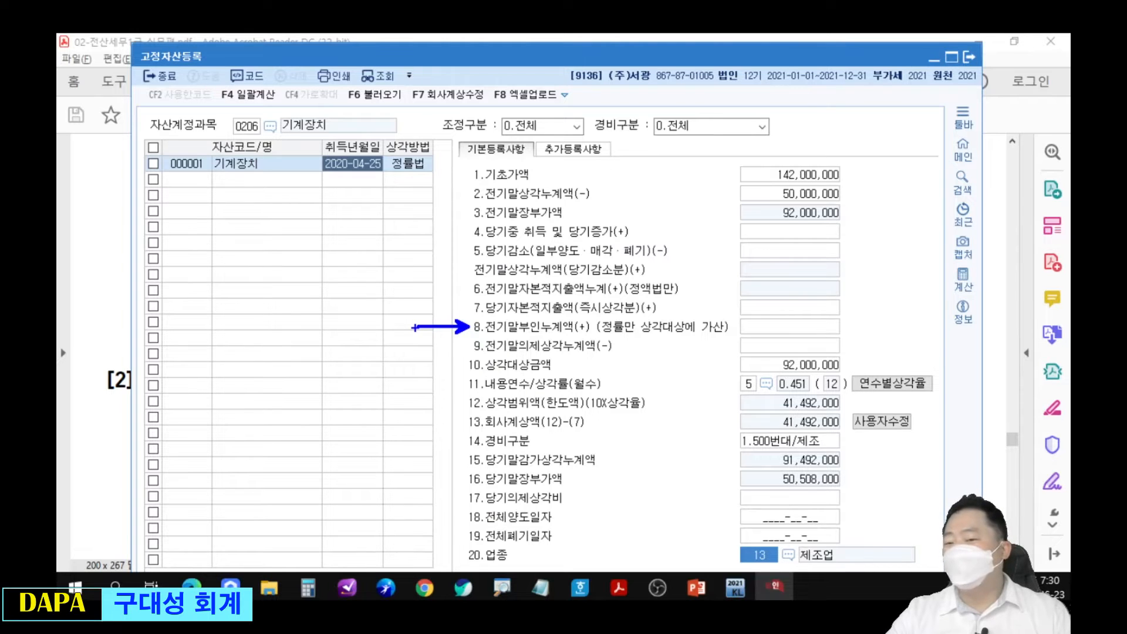
left_click_drag(731, 313, 849, 339)
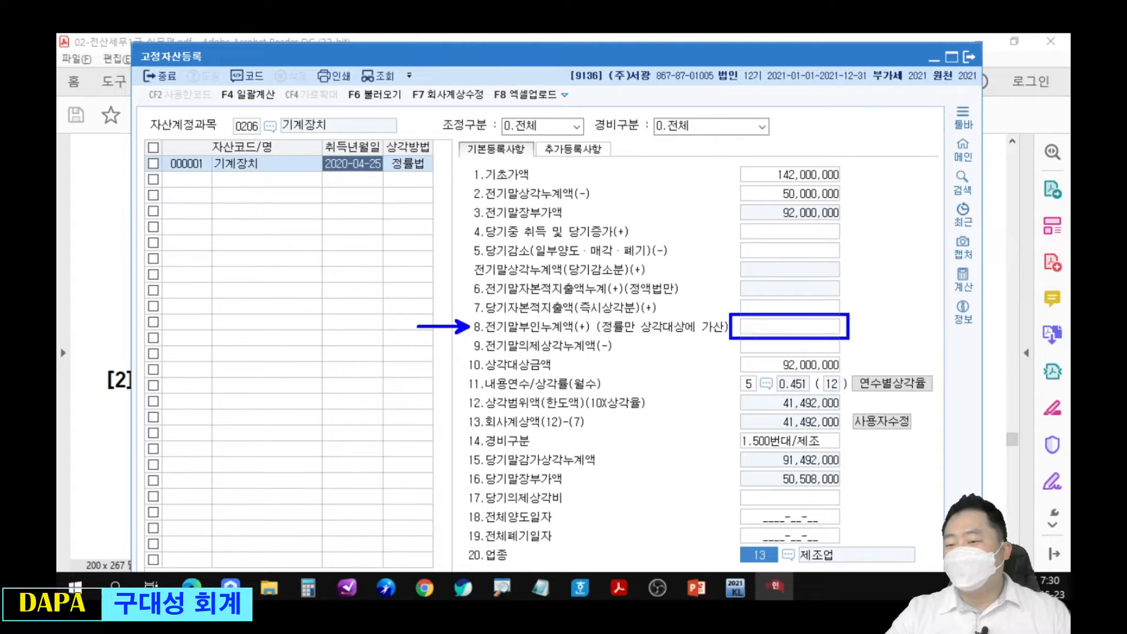
left_click_drag(770, 405, 714, 405)
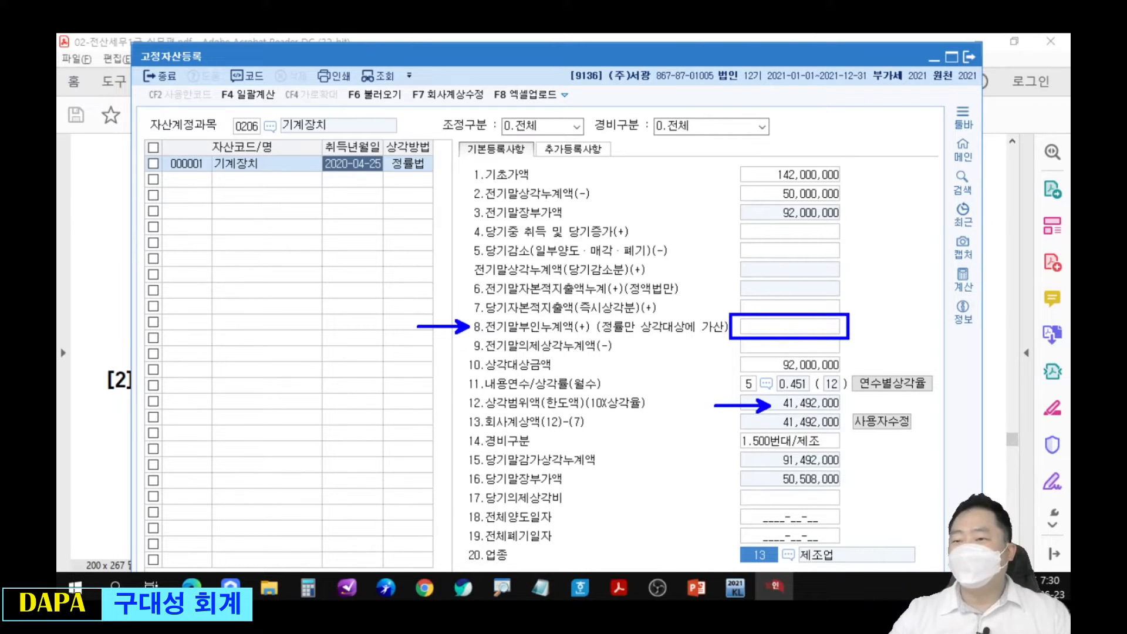
Set the 기계장치 asset's 전기말부인누계액 to 1,968,500
mouse_move(868, 67)
left_mouse_down()
mouse_move(773, 195)
mouse_move(732, 271)
mouse_move(717, 341)
mouse_move(809, 83)
left_mouse_up()
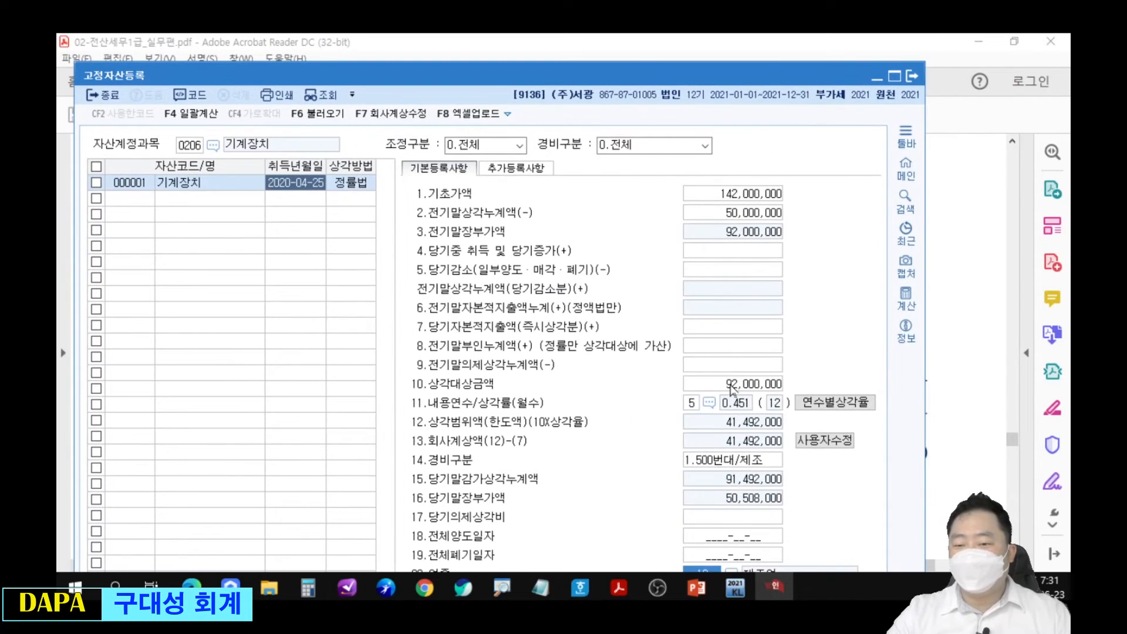
left_click(737, 360)
left_click(738, 351)
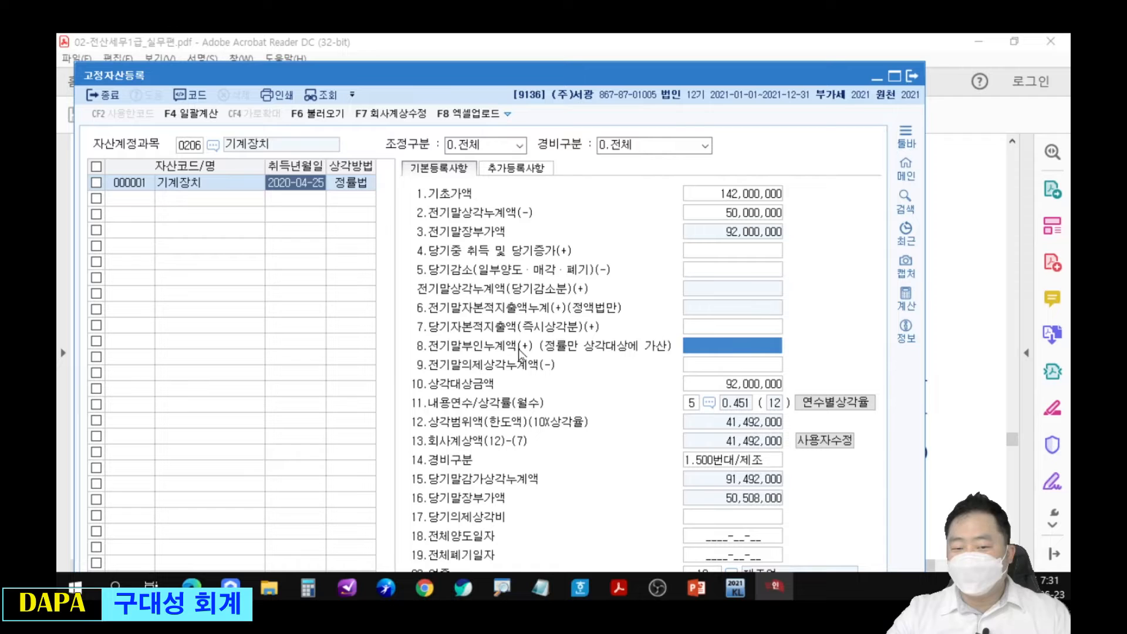
type("1,968,000")
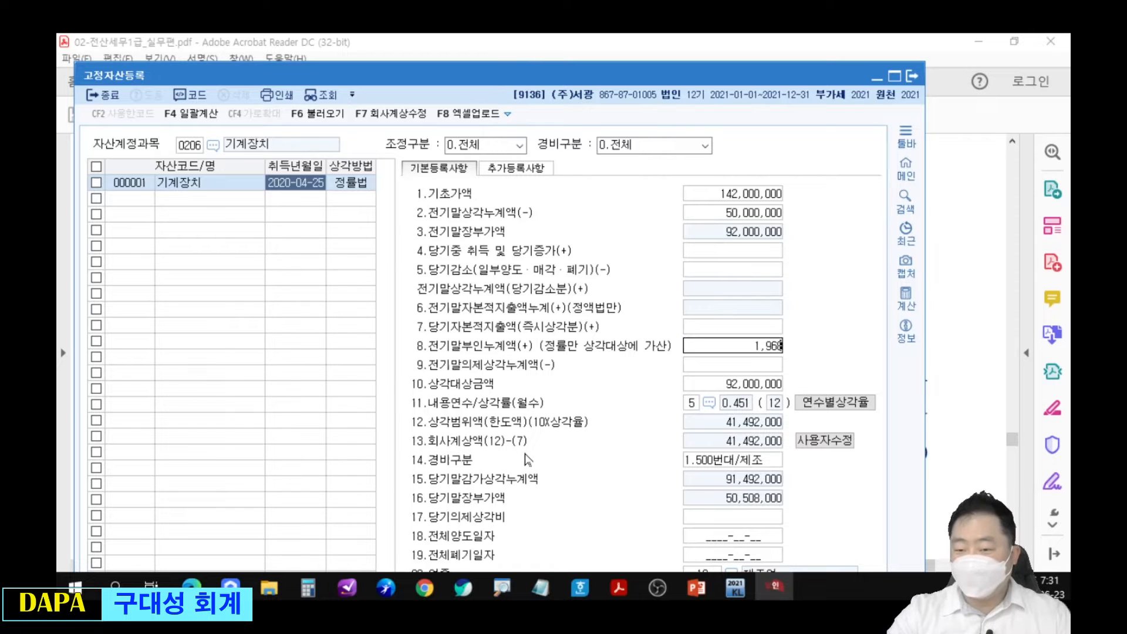
key("Return")
left_click_drag(665, 75, 654, 103)
type("1968500")
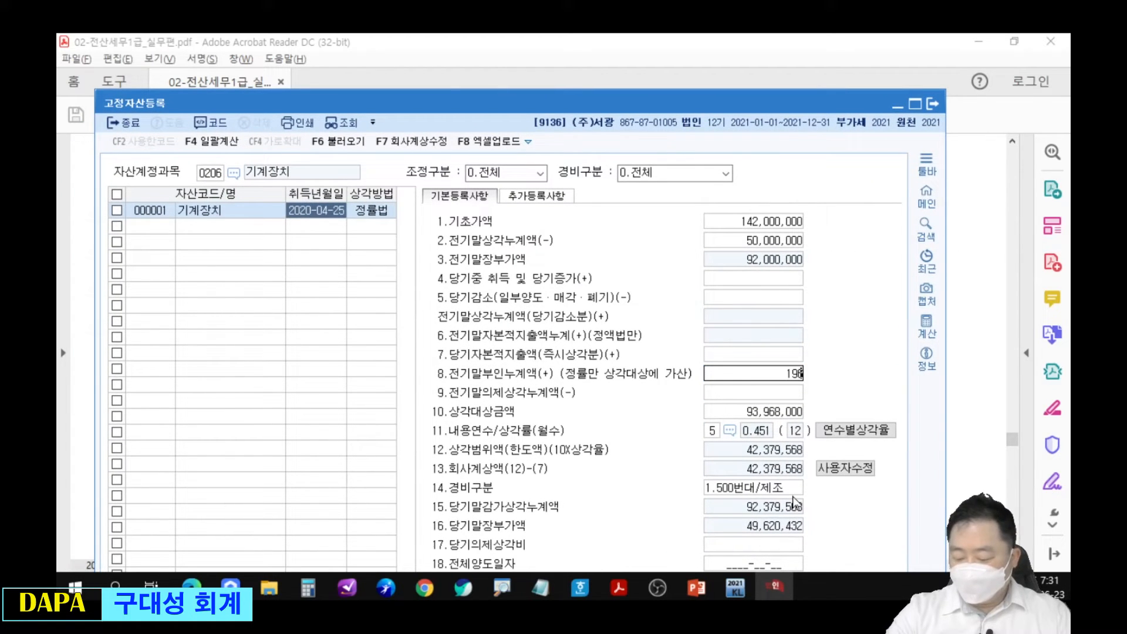
key("Return")
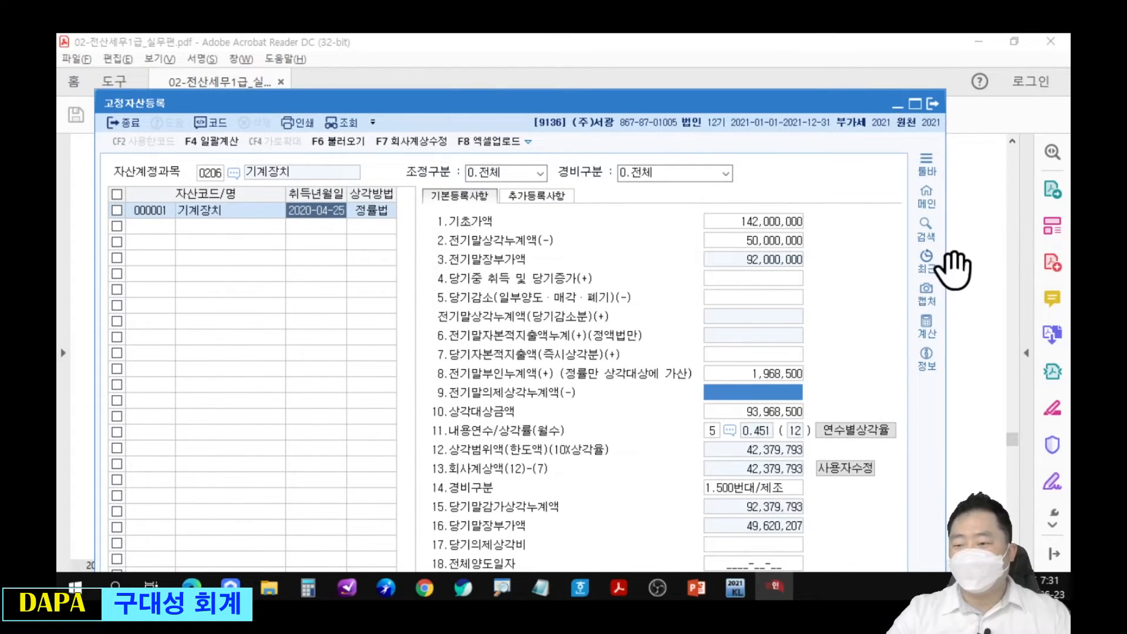
Check item 3's 당기 감가상각비 in the PDF, return to 고정자산등록, and circle and check-mark 사용자수정 beside 회사계상액
left_click(956, 271)
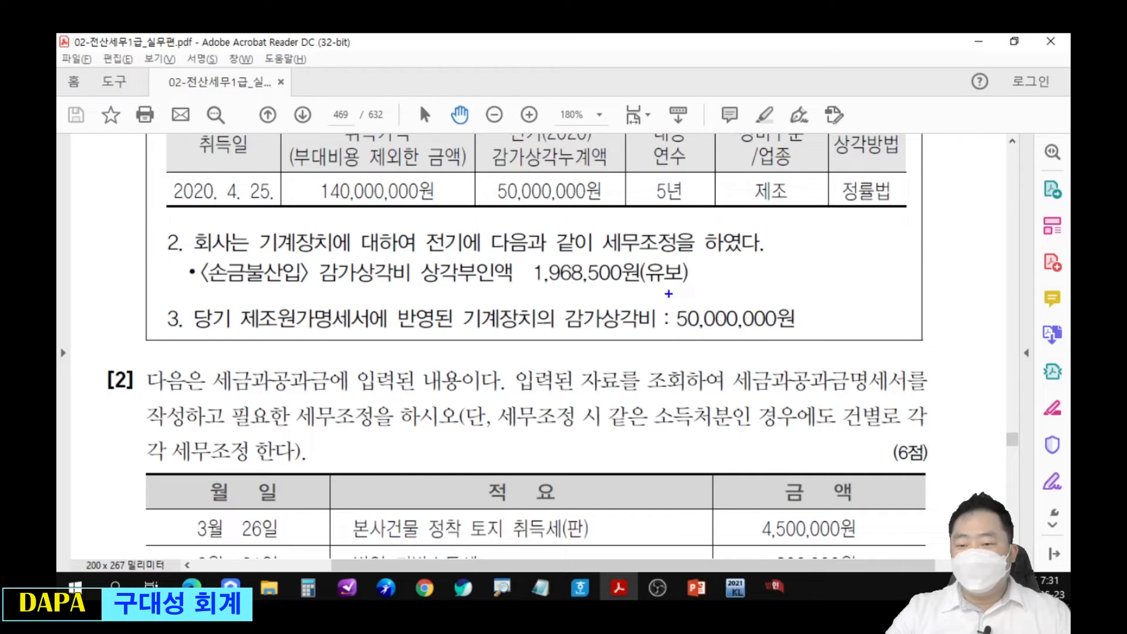
left_click_drag(681, 299, 675, 306)
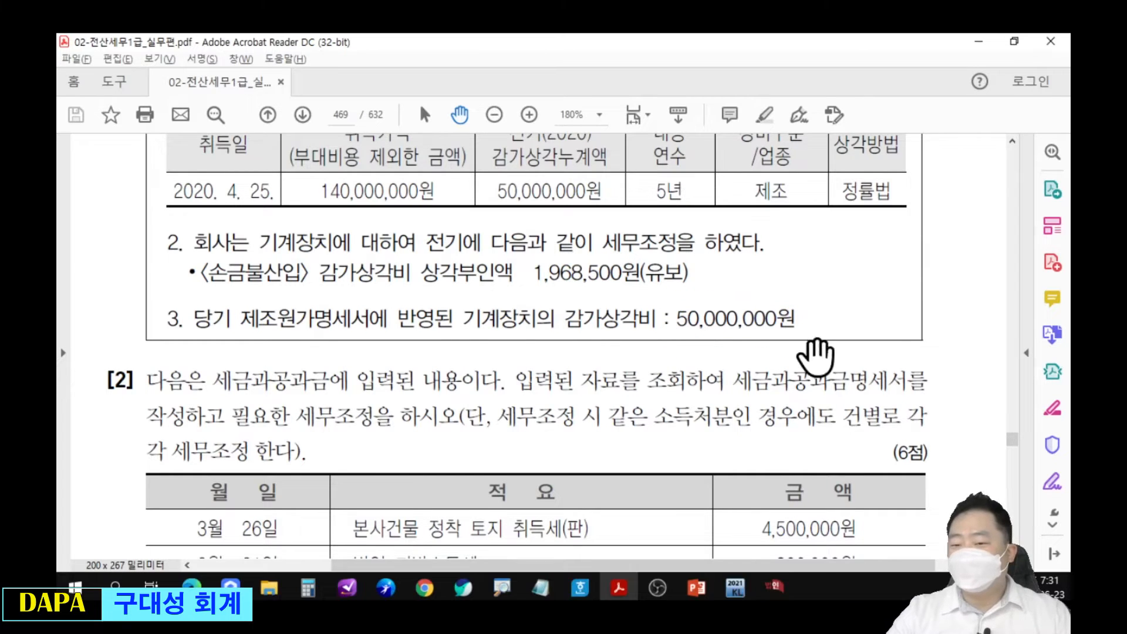
key("alt+Tab")
left_click_drag(805, 108, 811, 54)
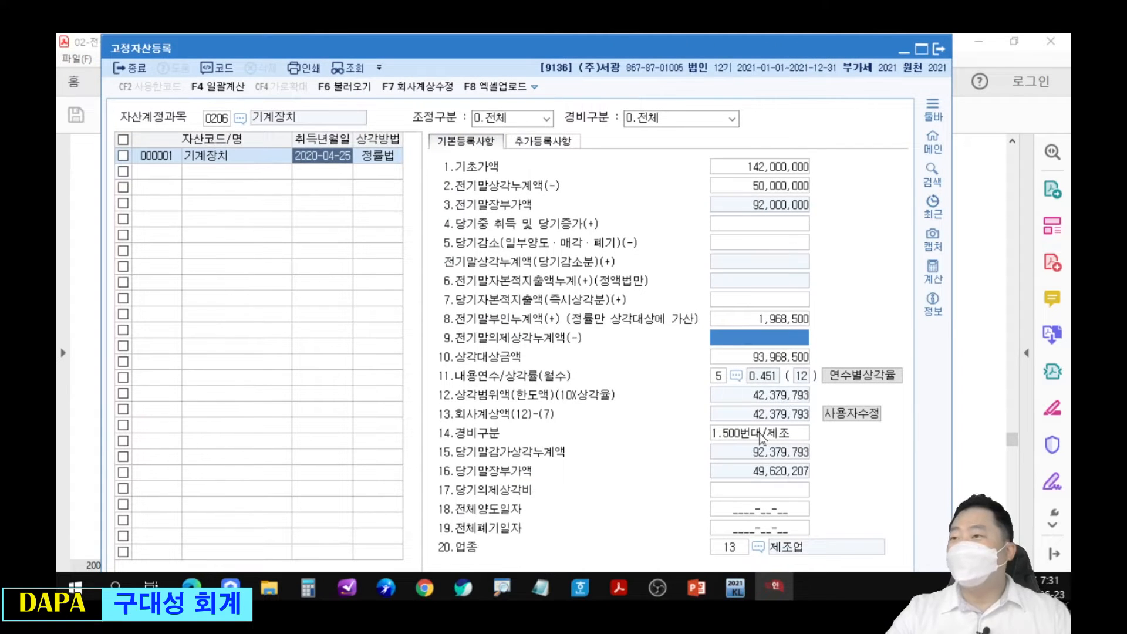
mouse_move(814, 393)
left_mouse_down()
mouse_move(875, 433)
mouse_move(867, 389)
mouse_move(873, 402)
mouse_move(897, 362)
left_mouse_up()
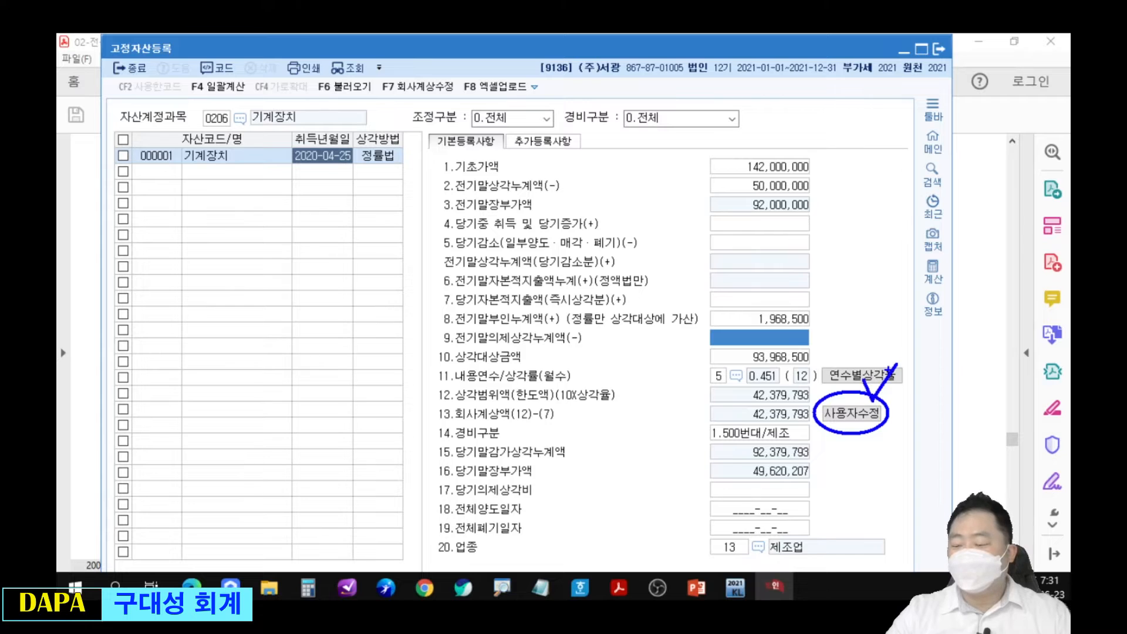
Set the 기계장치 asset's 회사계상액 to 50,000,000, keeping 경비구분 as 500번대/제조
left_click(805, 415)
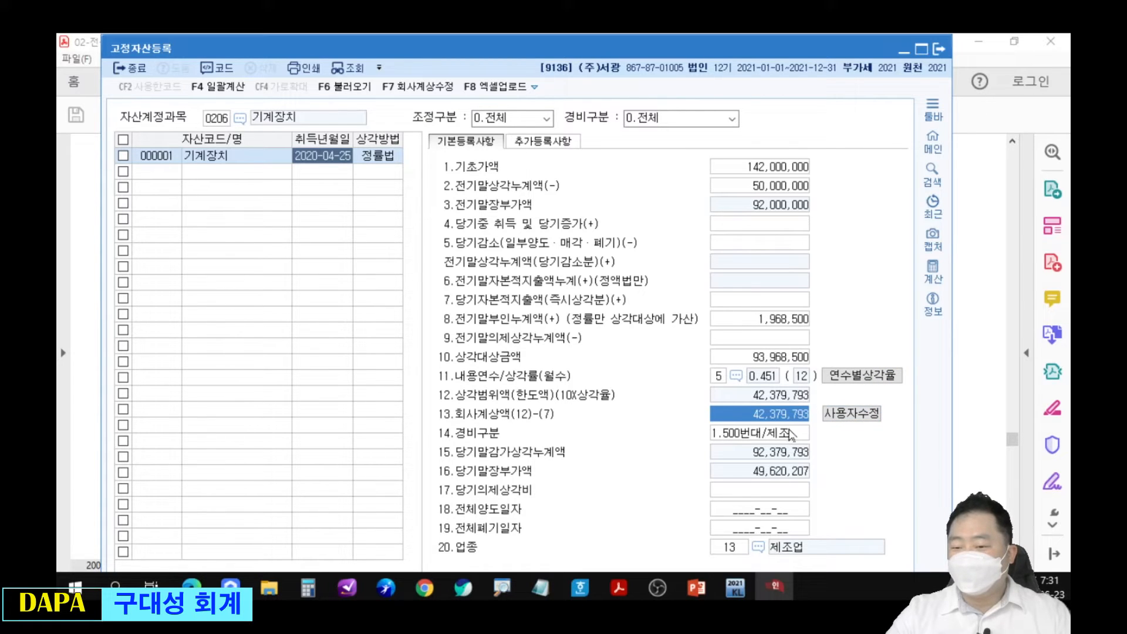
type("50000000")
key("Return")
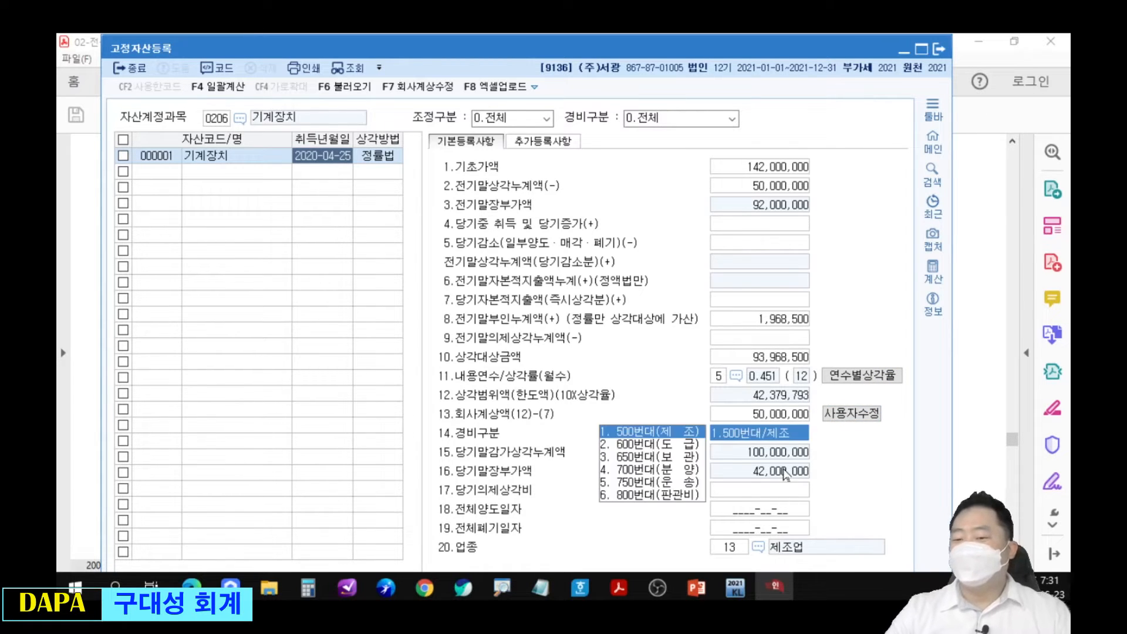
key("Return")
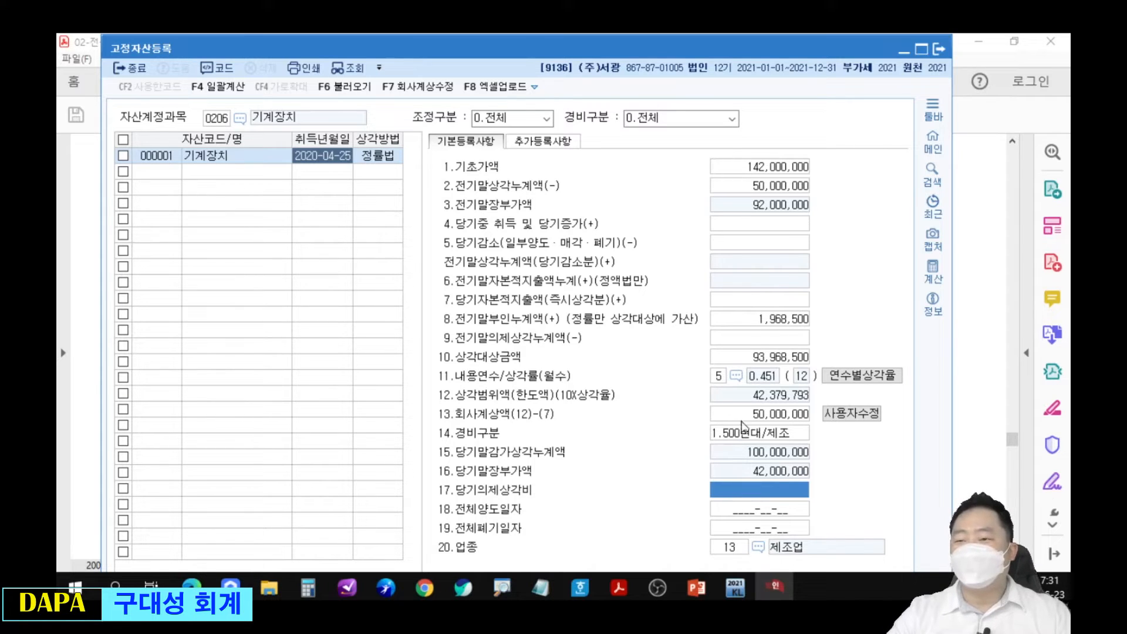
Load the registered 기계장치 data into 미상각자산감가상각조정명세서 and box the 상각부인액 amount
left_click(934, 142)
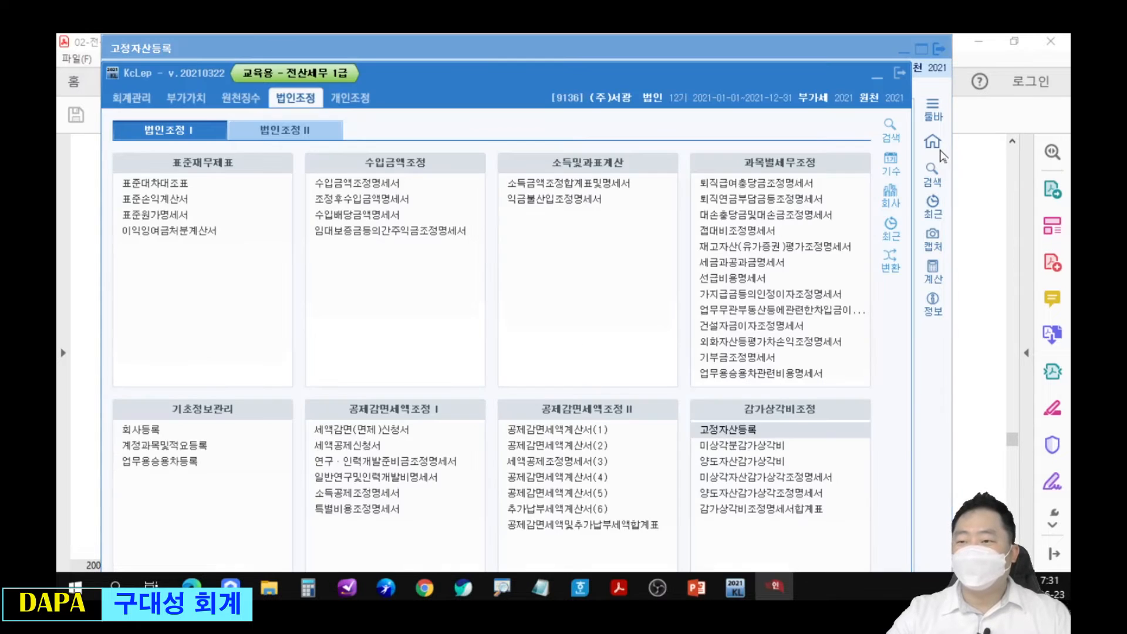
left_click_drag(798, 101, 845, 84)
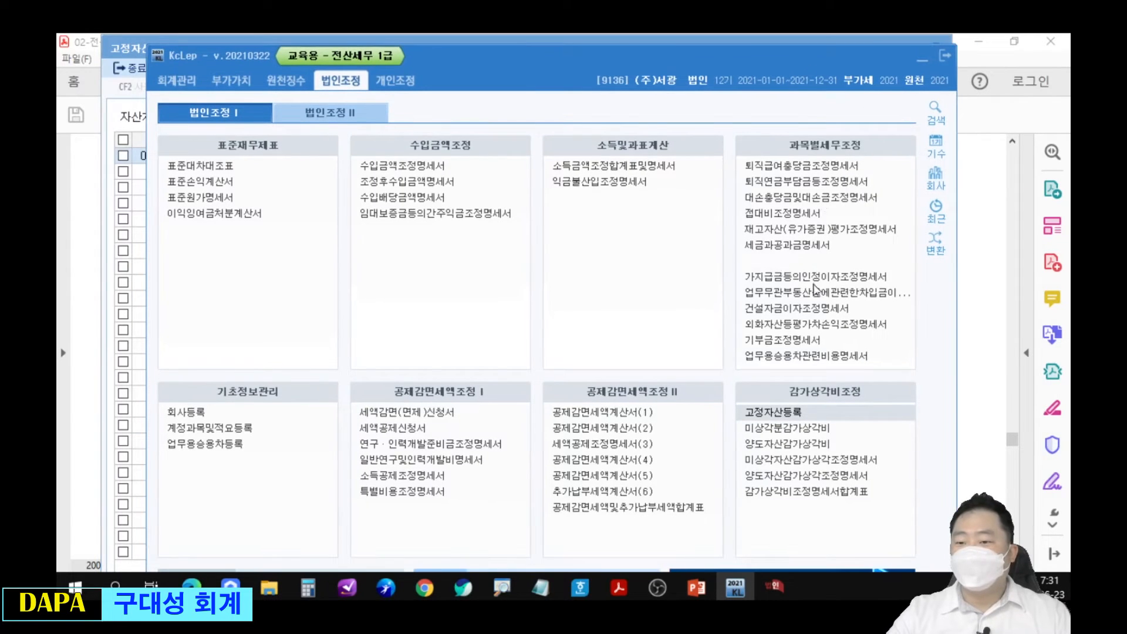
left_click(810, 463)
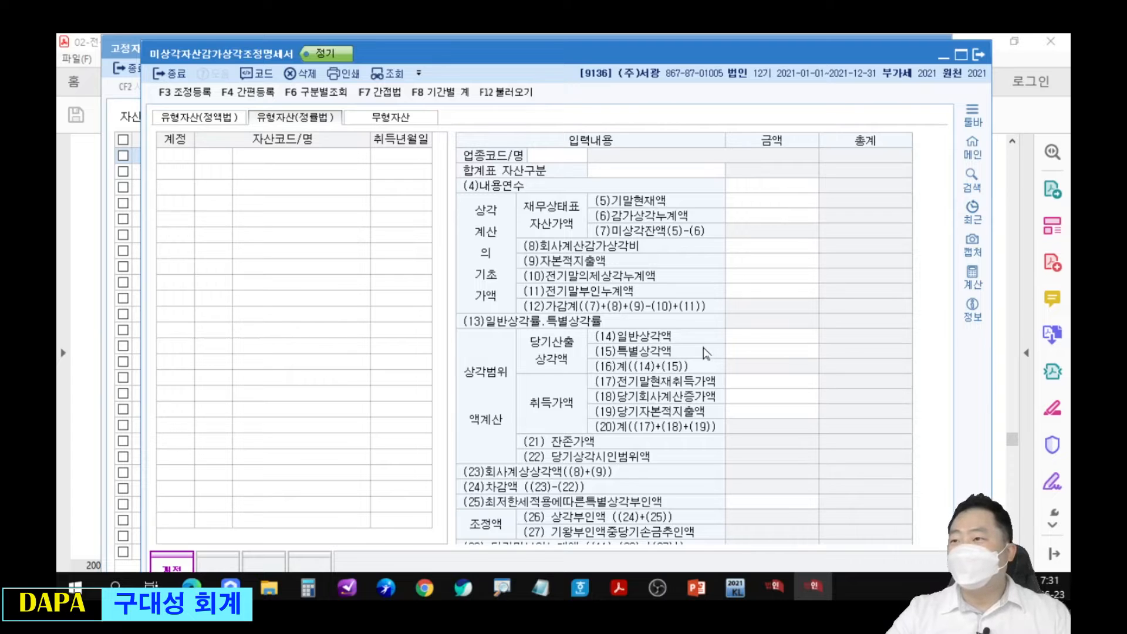
left_click(507, 100)
left_click(621, 357)
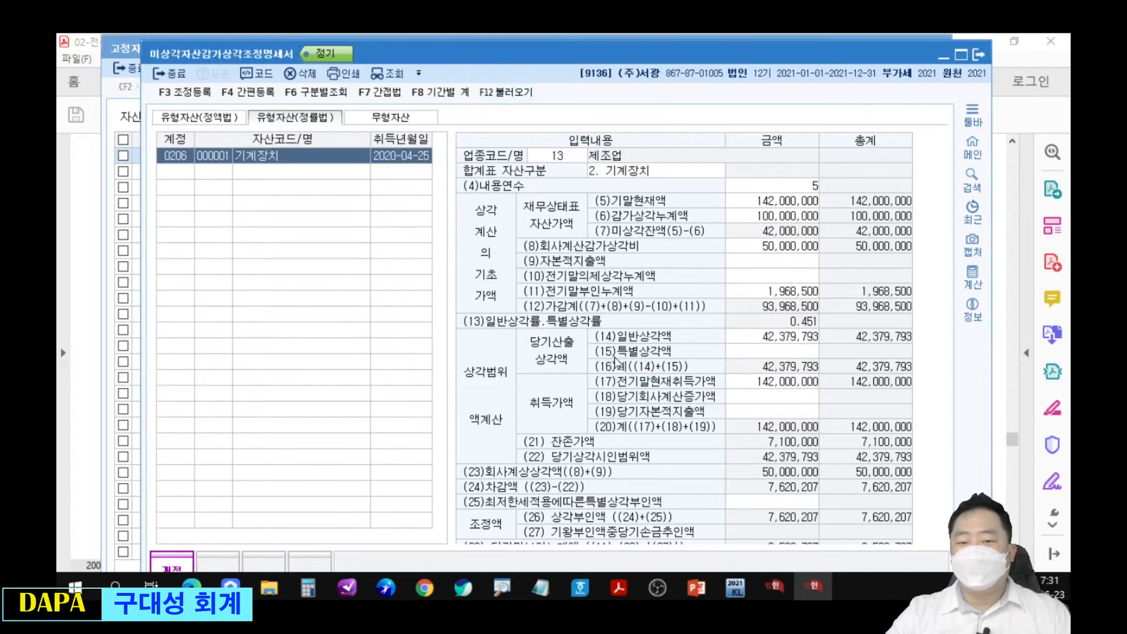
left_click(781, 512)
left_click_drag(804, 521, 830, 530)
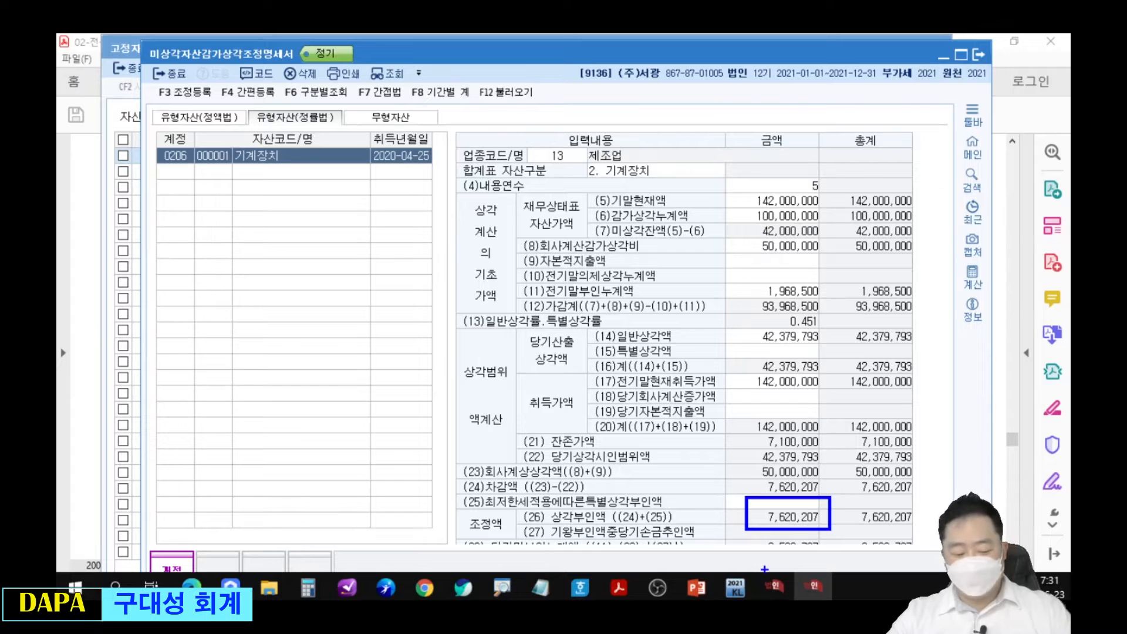
Register the 익금산입 및 손금불산입 adjustment 기계장치감가상각비한도초과 for 7,620,207 as 유보발생
key("F3")
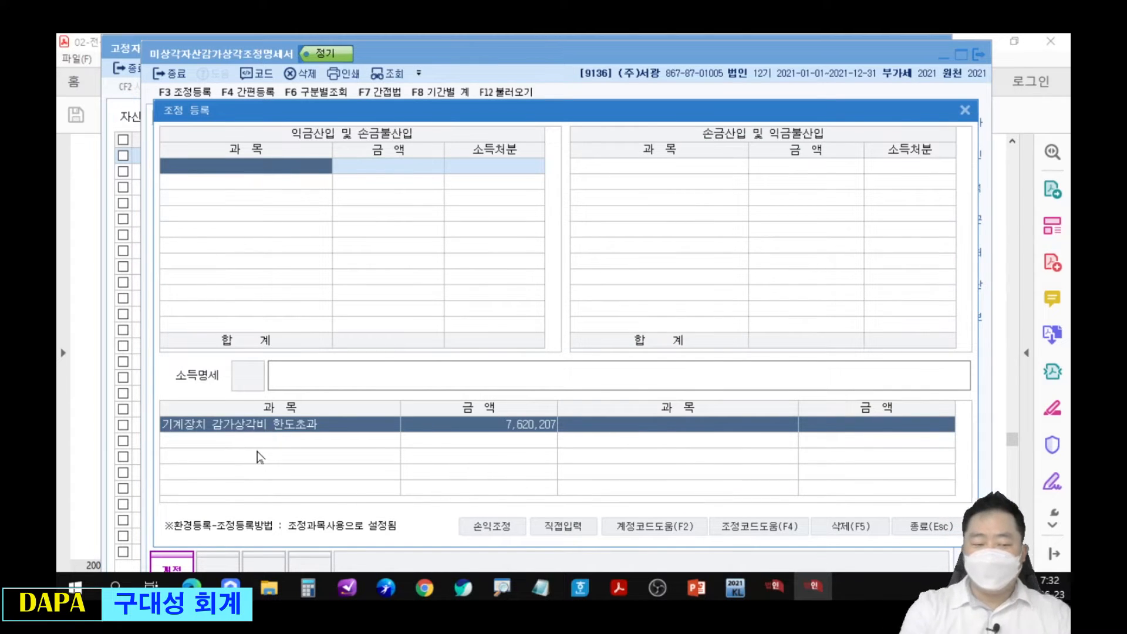
type("기계장치")
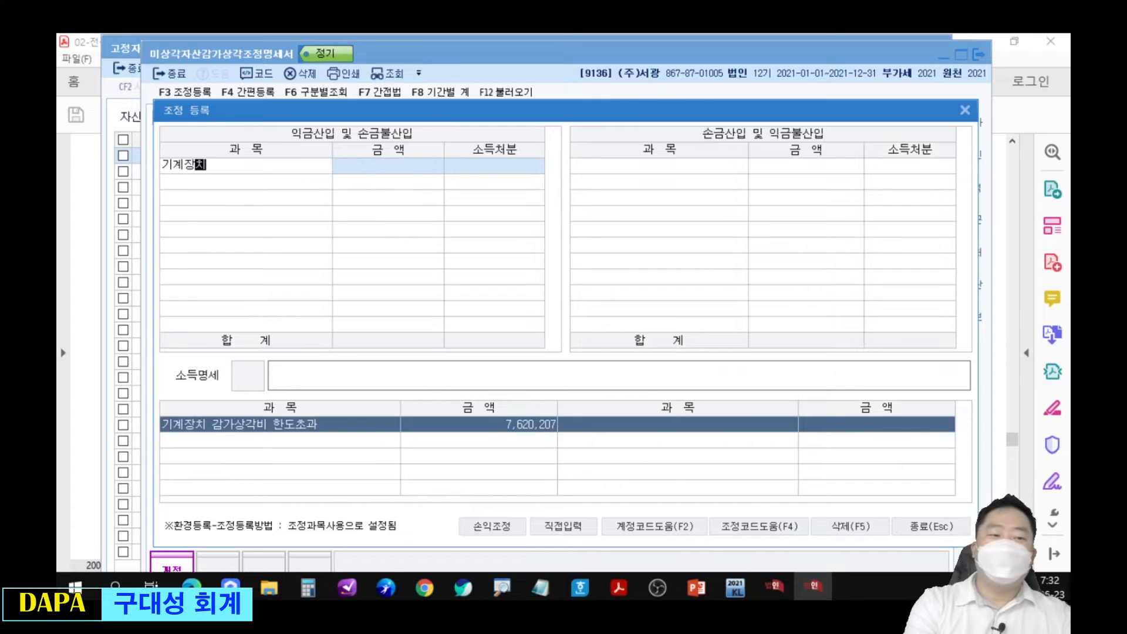
key("Return")
key("Return")
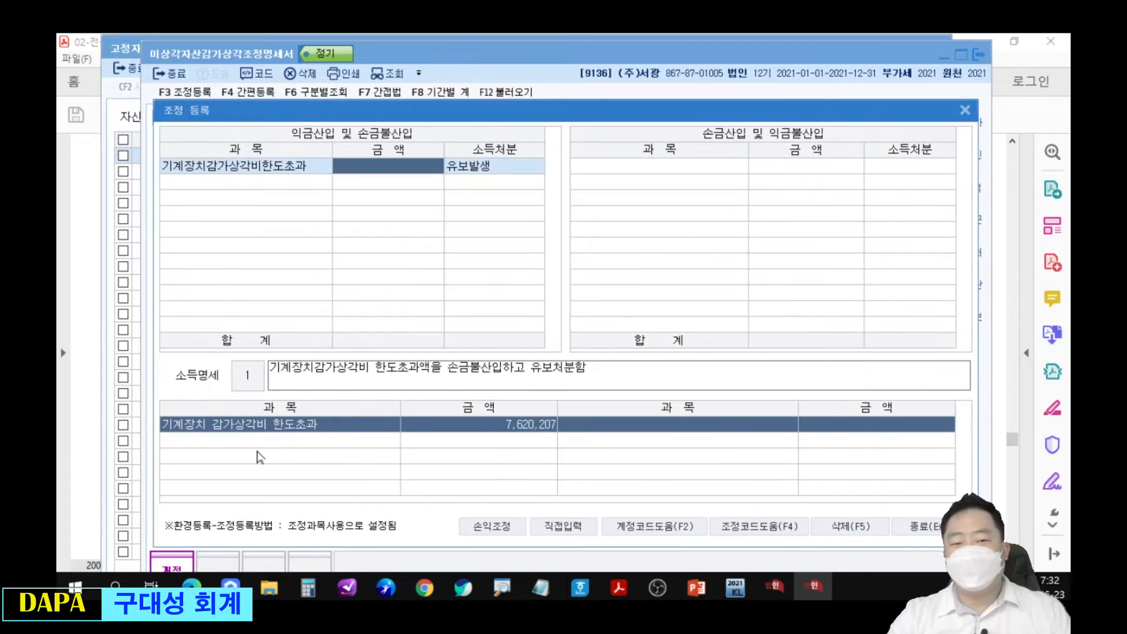
type("7,620")
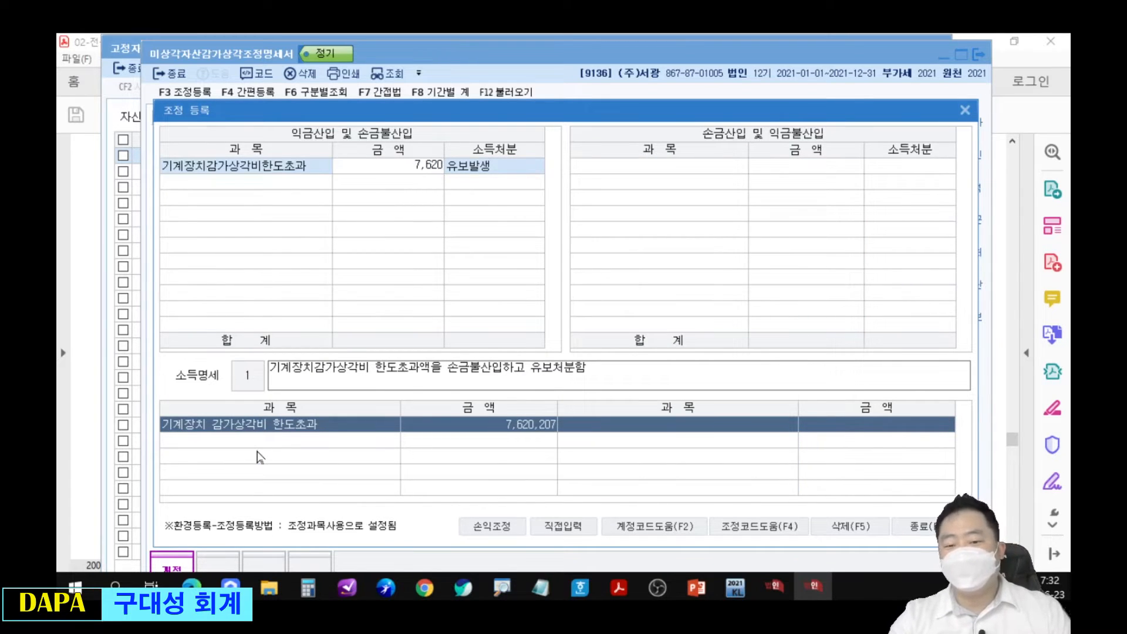
type(",207")
key("Return")
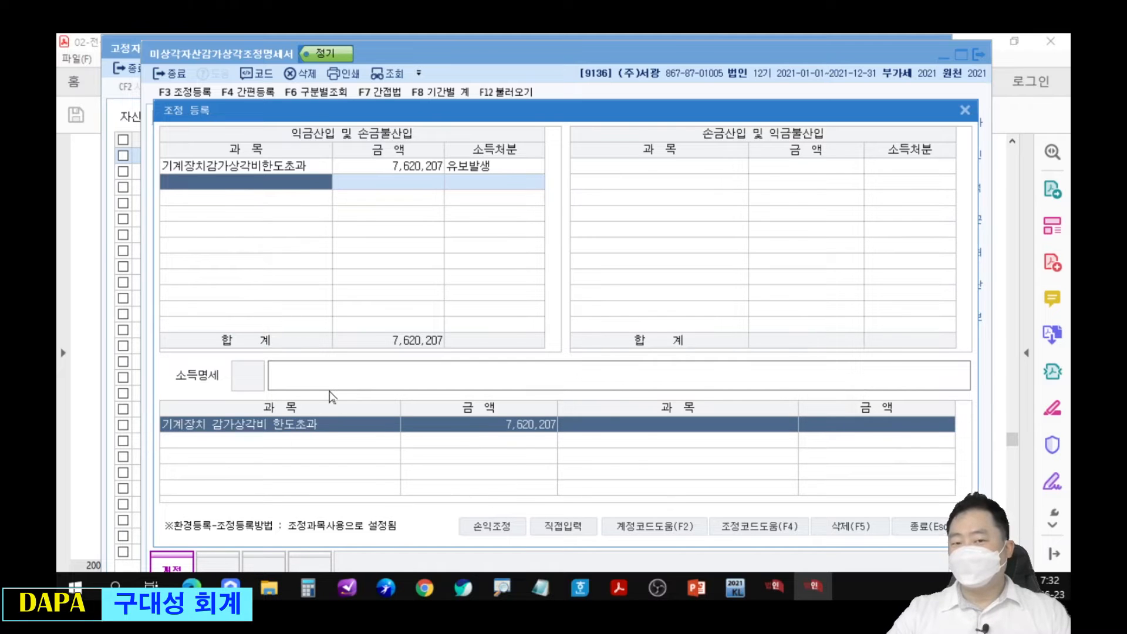
key("Escape")
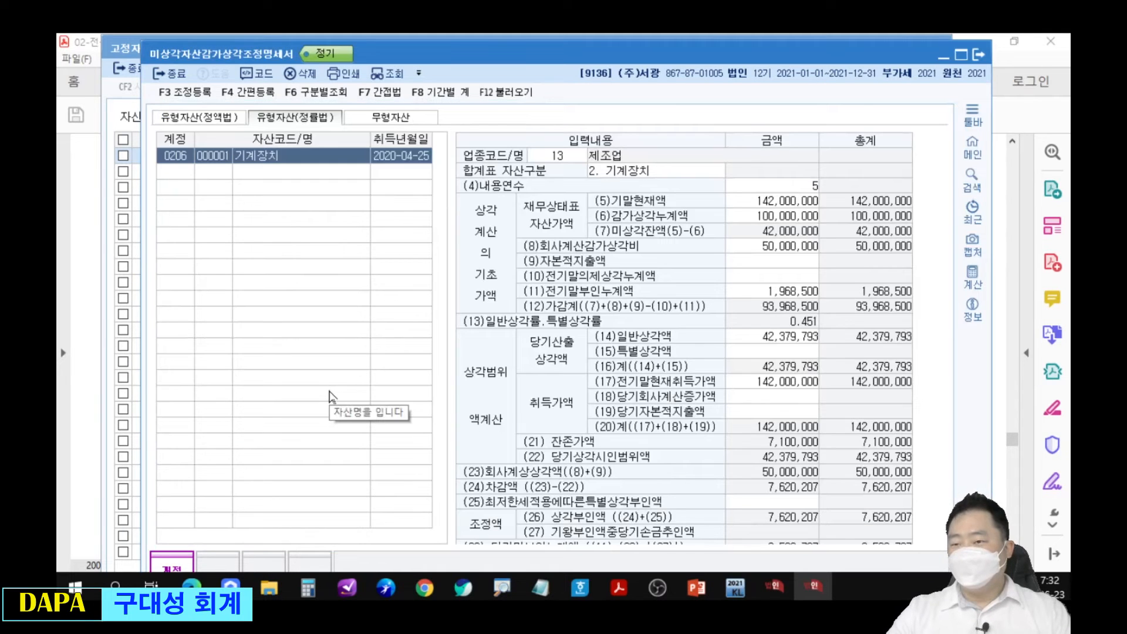
Close 미상각자산감가상각조정명세서, mark the required 감가상각비조정명세서합계표 in the PDF's problem [1], and return to the KcLep 법인조정 menu
left_click(978, 54)
scroll(851, 223, "up", 5)
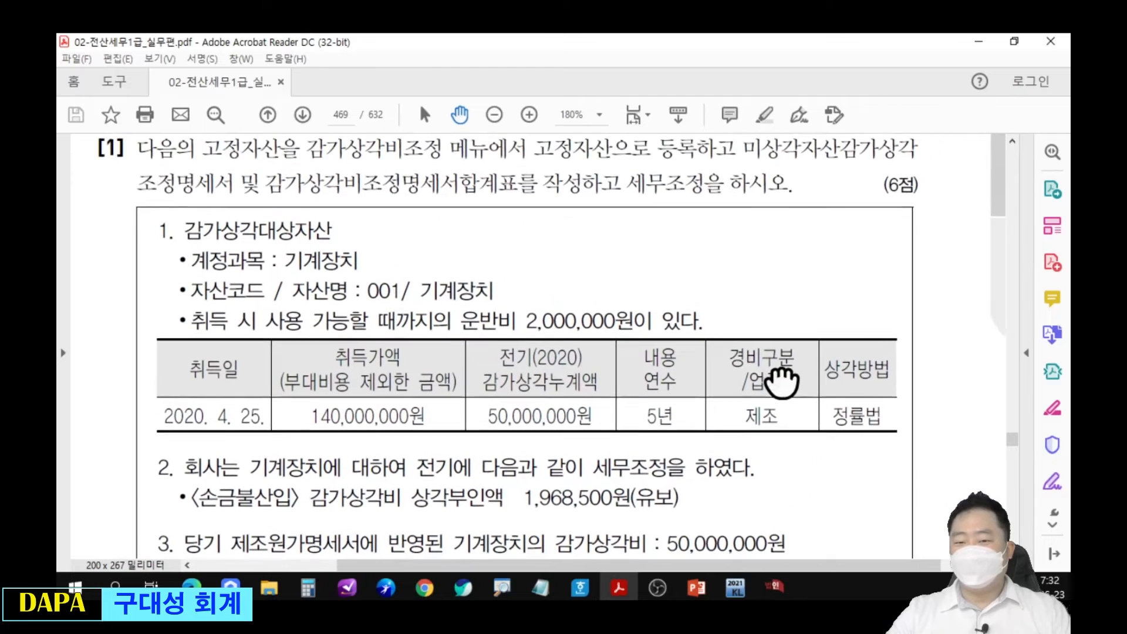
mouse_move(259, 168)
left_mouse_down()
mouse_move(414, 209)
mouse_move(519, 207)
left_mouse_up()
key("alt+Tab")
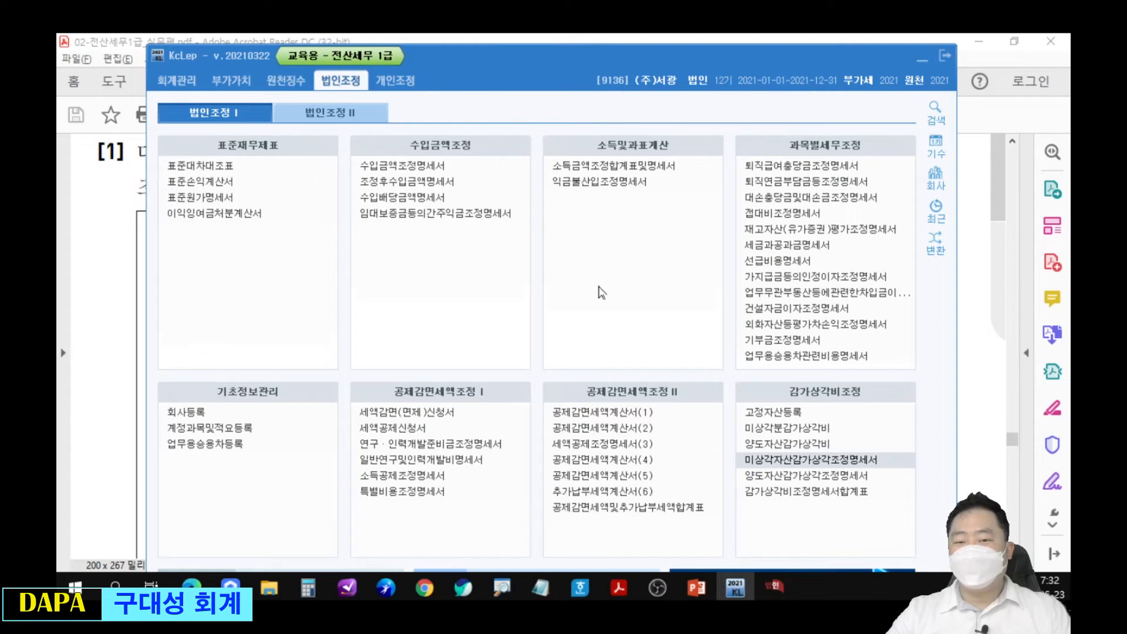
Load the depreciation data into 감가상각비조정명세서합계표, then save and close it
left_click(813, 493)
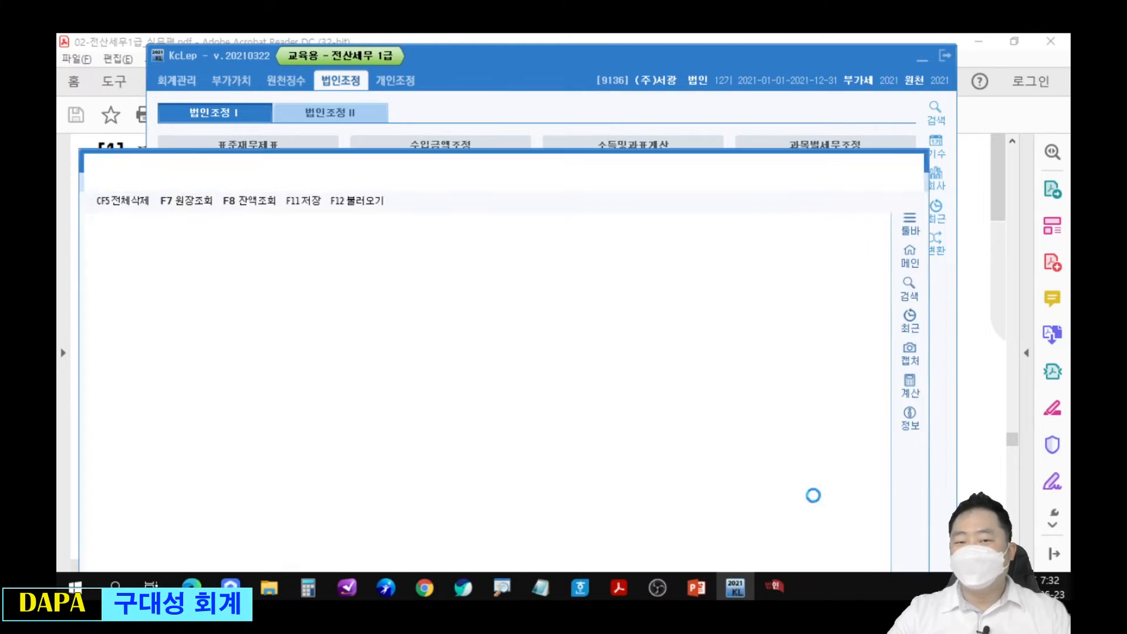
left_click_drag(641, 165, 679, 84)
left_click(416, 118)
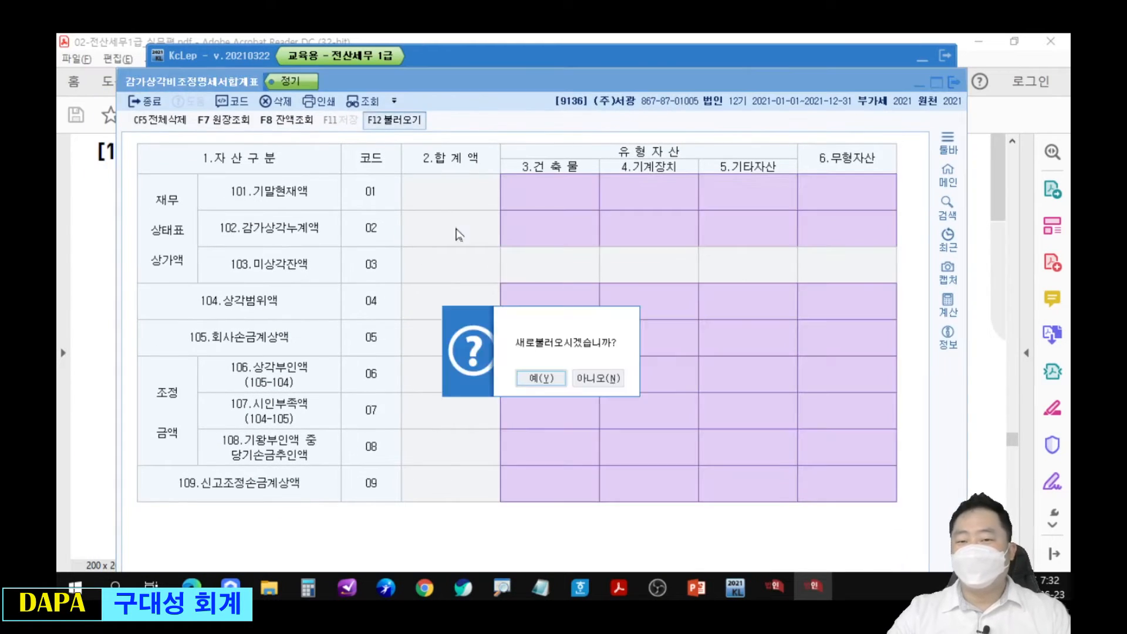
left_click(543, 381)
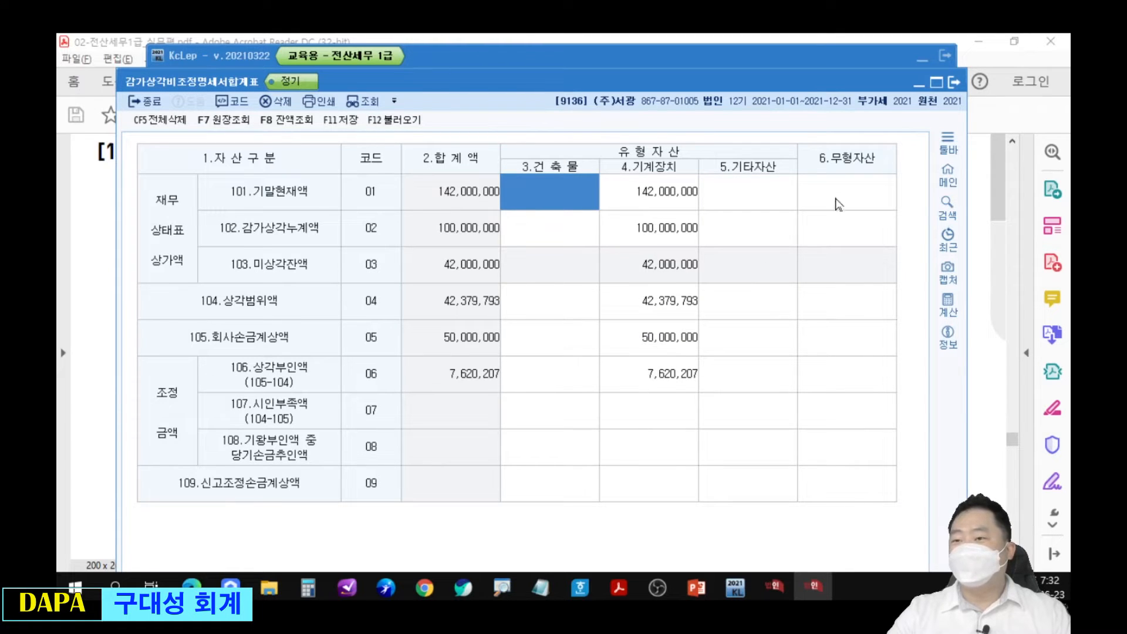
left_click(955, 83)
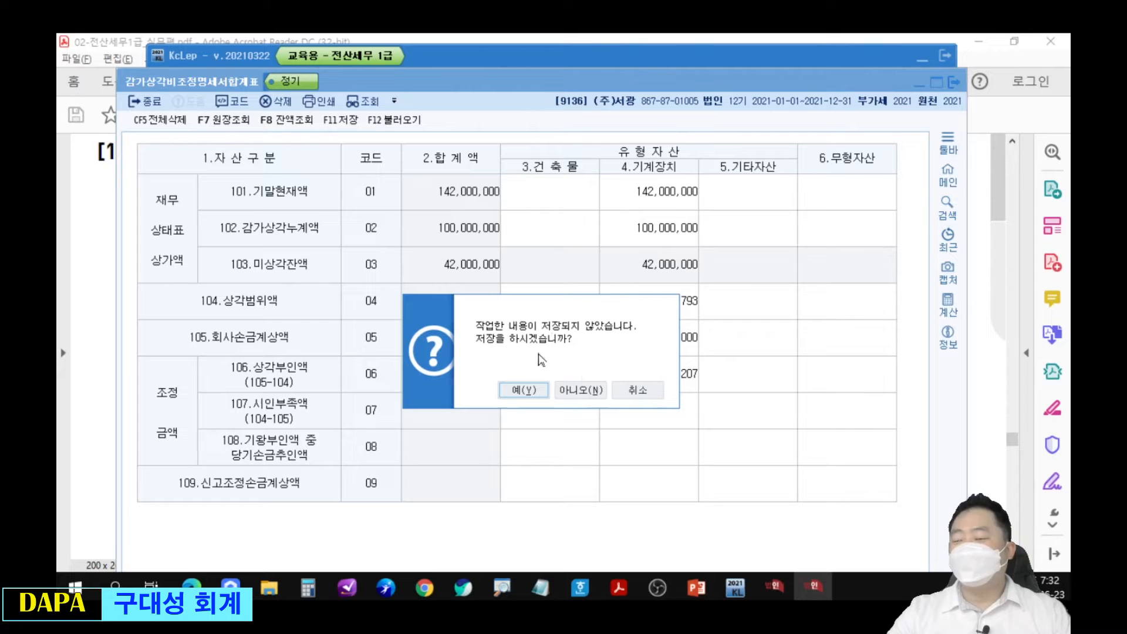
left_click(524, 397)
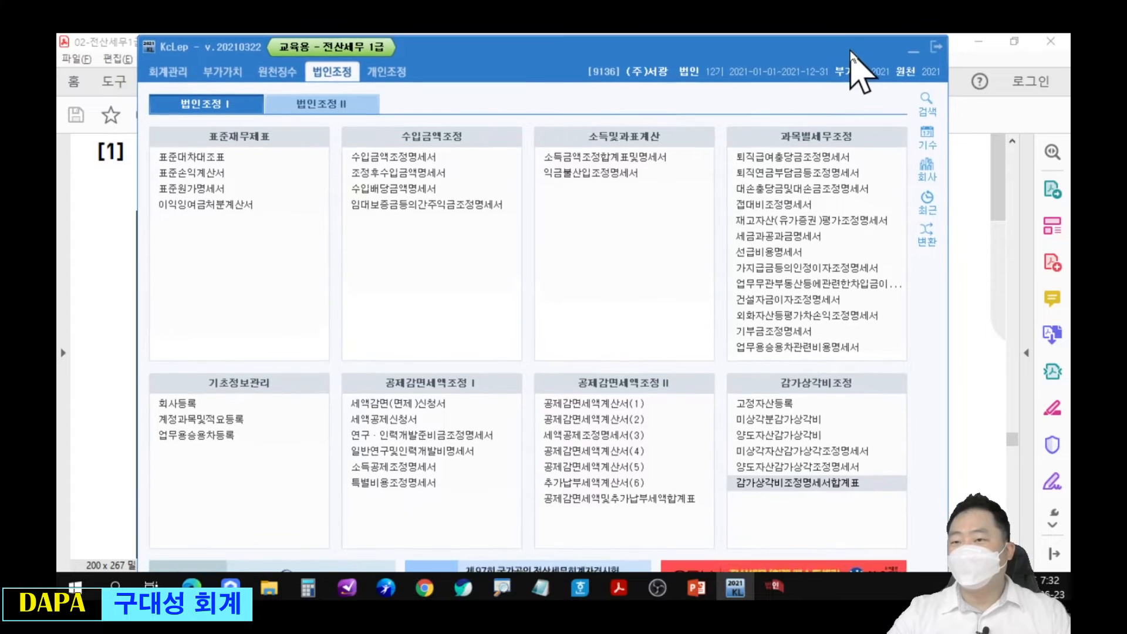
Reopen 고정자산등록, point an arrow at 회사계상액, and sketch a container with a limit line labelled 42.379.793
left_click(810, 402)
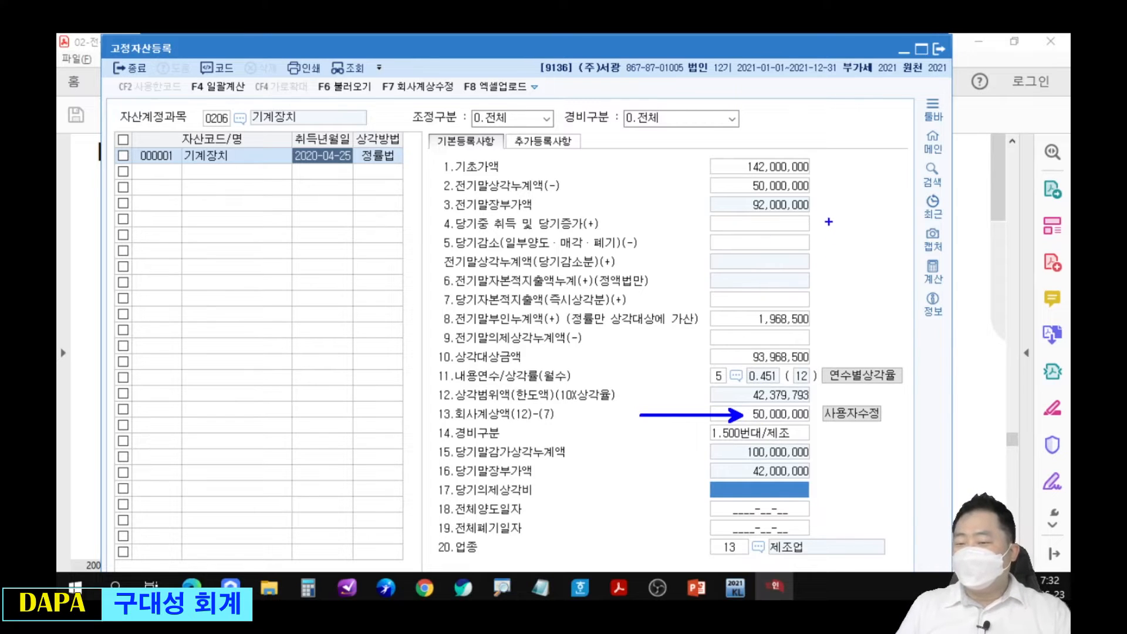
mouse_move(832, 214)
left_mouse_down()
mouse_move(831, 337)
mouse_move(879, 337)
mouse_move(878, 215)
left_mouse_up()
left_click_drag(763, 242, 882, 244)
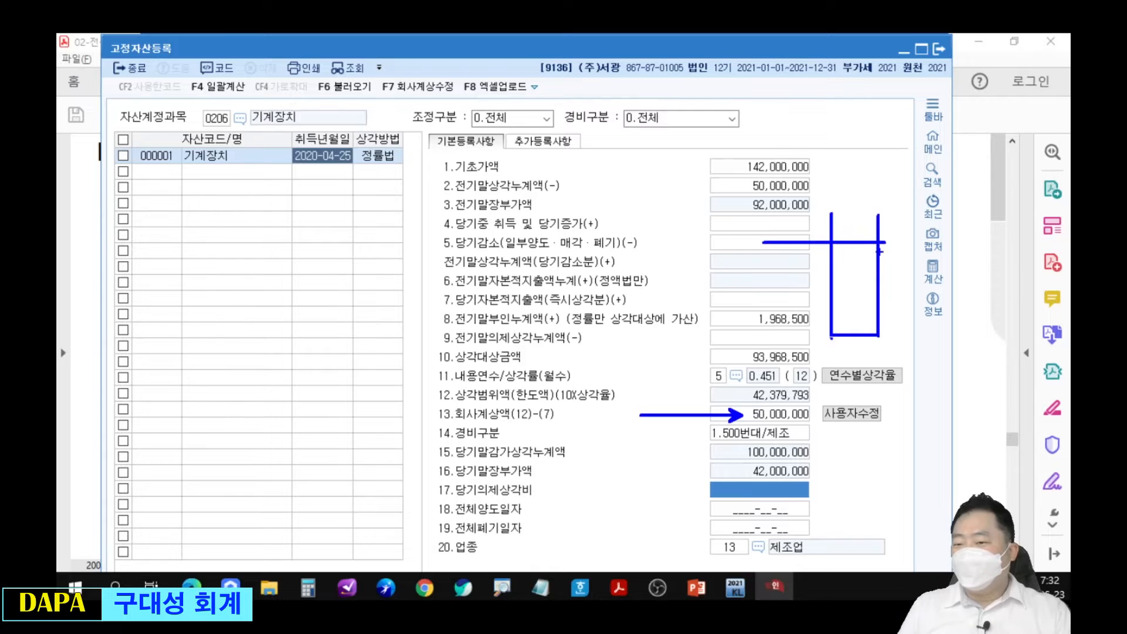
mouse_move(681, 230)
left_mouse_down()
mouse_move(693, 247)
mouse_move(682, 264)
mouse_move(717, 247)
left_mouse_up()
mouse_move(722, 235)
left_mouse_down()
mouse_move(729, 254)
mouse_move(783, 255)
left_mouse_up()
left_click(743, 251)
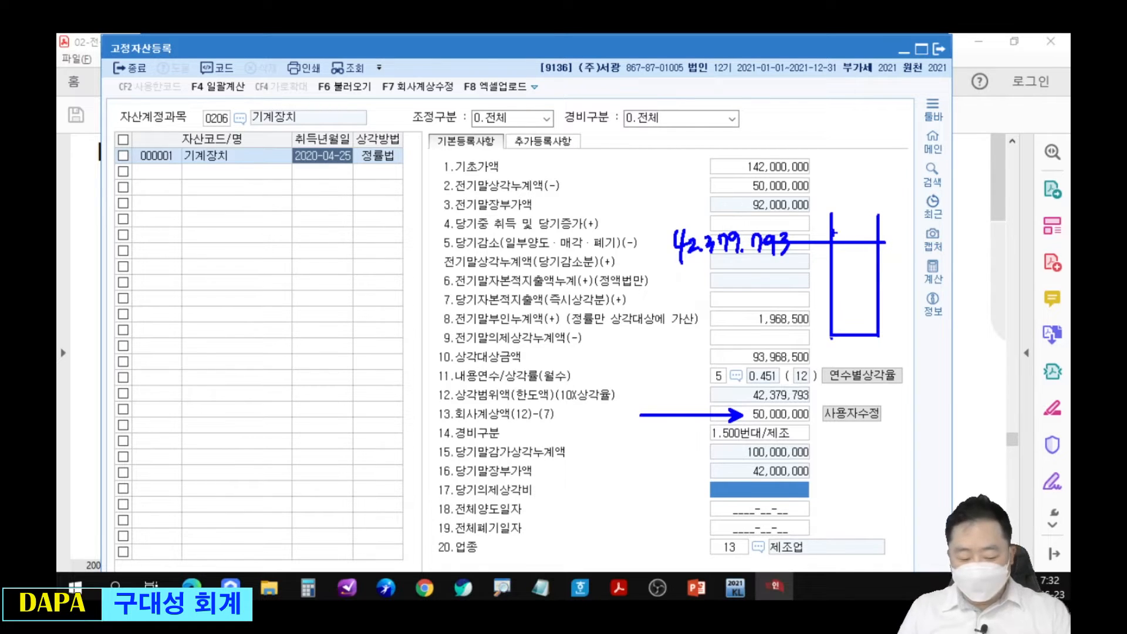
Mark the portion above the container's limit line in red, and undo those red marks
left_click_drag(848, 220, 881, 219)
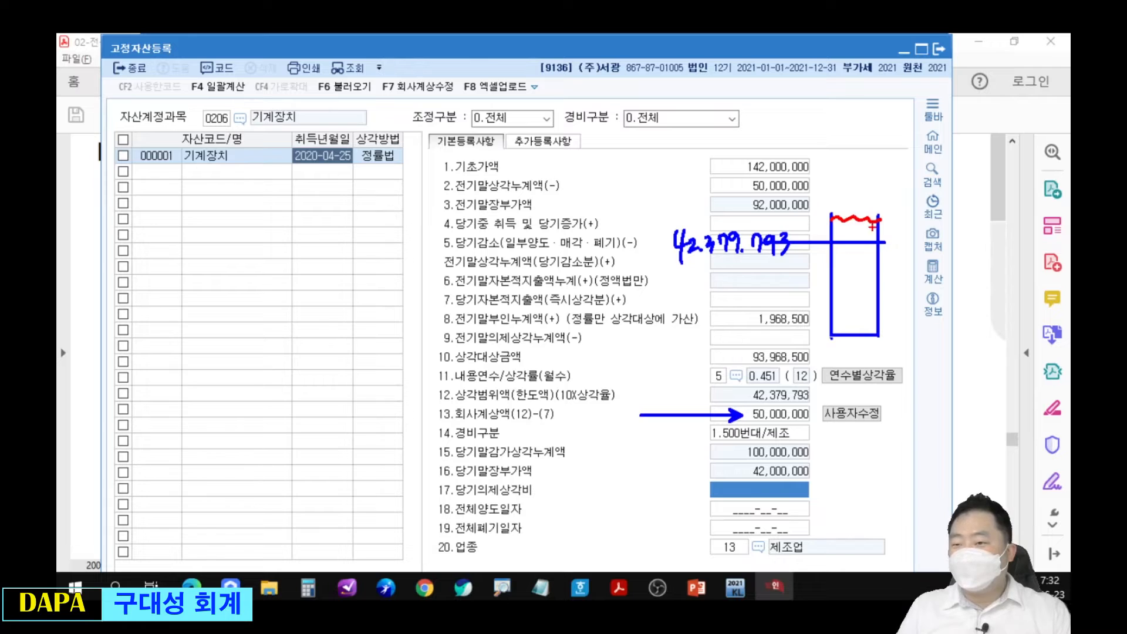
mouse_move(858, 222)
left_mouse_down()
mouse_move(844, 239)
mouse_move(851, 219)
left_mouse_up()
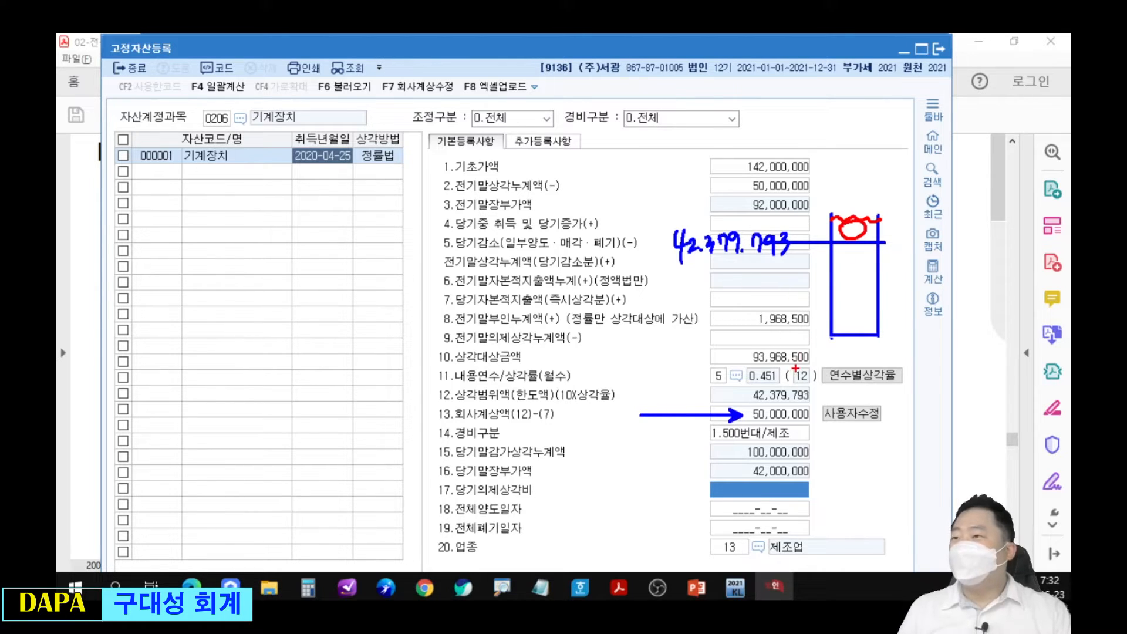
key("ctrl+z")
key("ctrl+z")
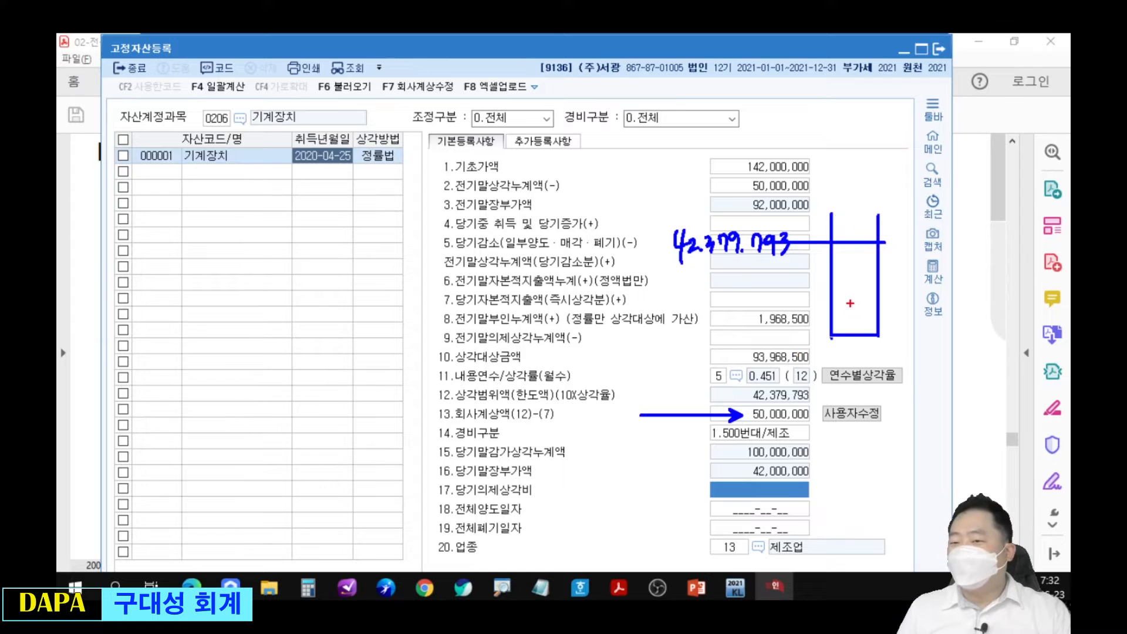
Draw a red 40,000,000 line below the limit, circle the gap and the 전기말부인누계액, and link them with an arrow
left_click_drag(799, 270, 982, 262)
left_click_drag(976, 249, 965, 291)
left_click_drag(984, 258, 984, 260)
mouse_move(852, 264)
left_mouse_down()
mouse_move(855, 243)
mouse_move(849, 268)
left_mouse_up()
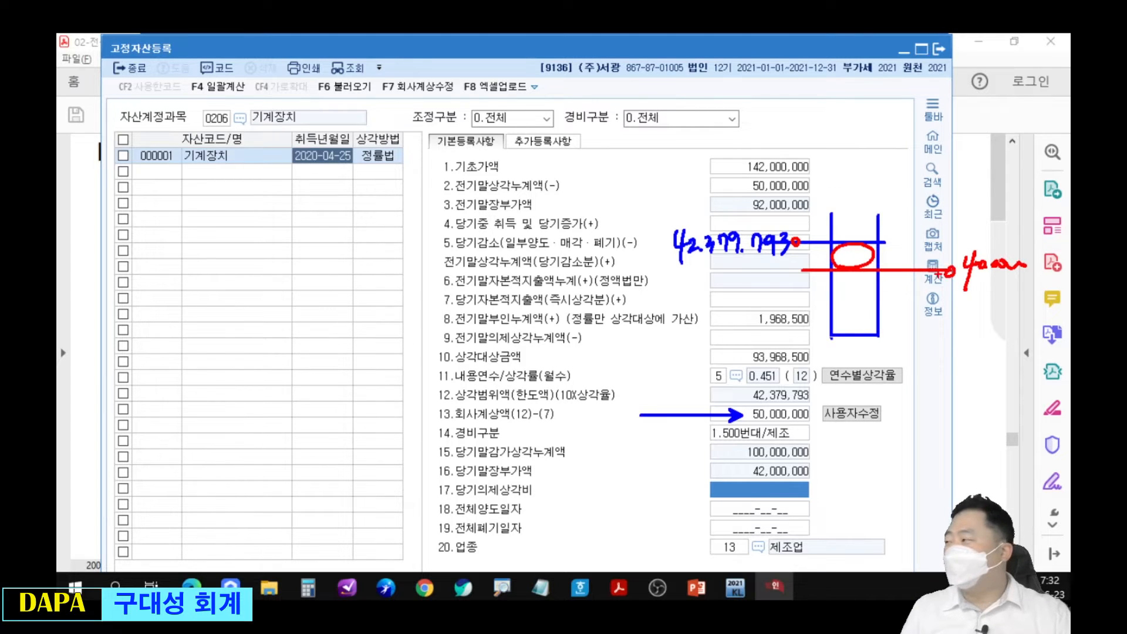
mouse_move(753, 322)
left_mouse_down()
mouse_move(781, 298)
mouse_move(817, 317)
mouse_move(755, 339)
left_mouse_up()
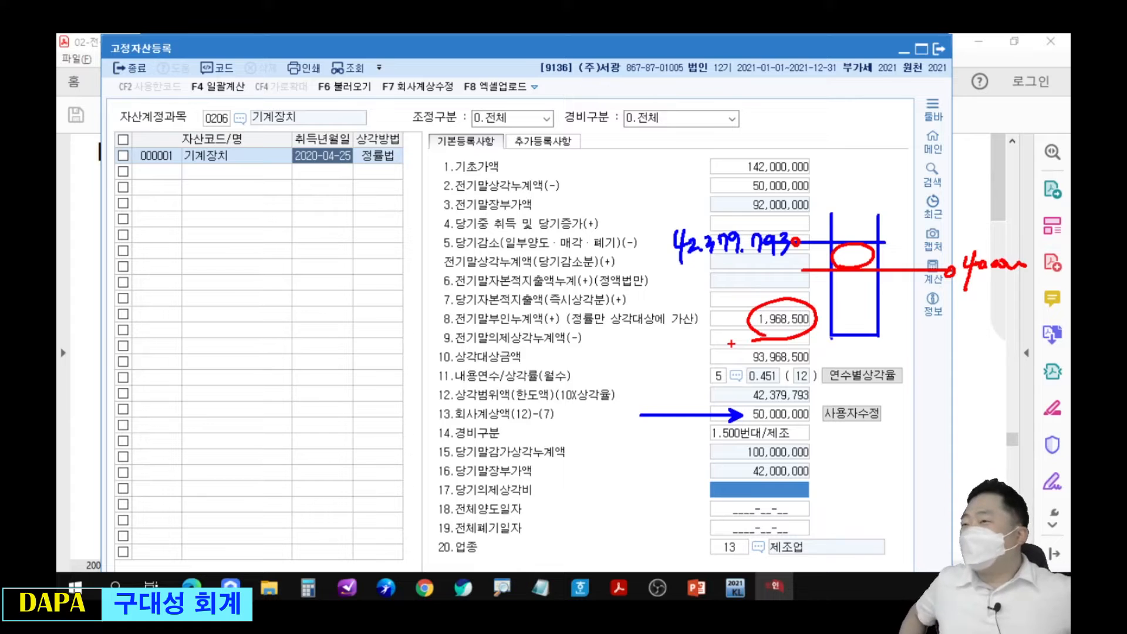
mouse_move(785, 296)
left_mouse_down()
mouse_move(808, 249)
mouse_move(852, 228)
mouse_move(859, 248)
left_mouse_up()
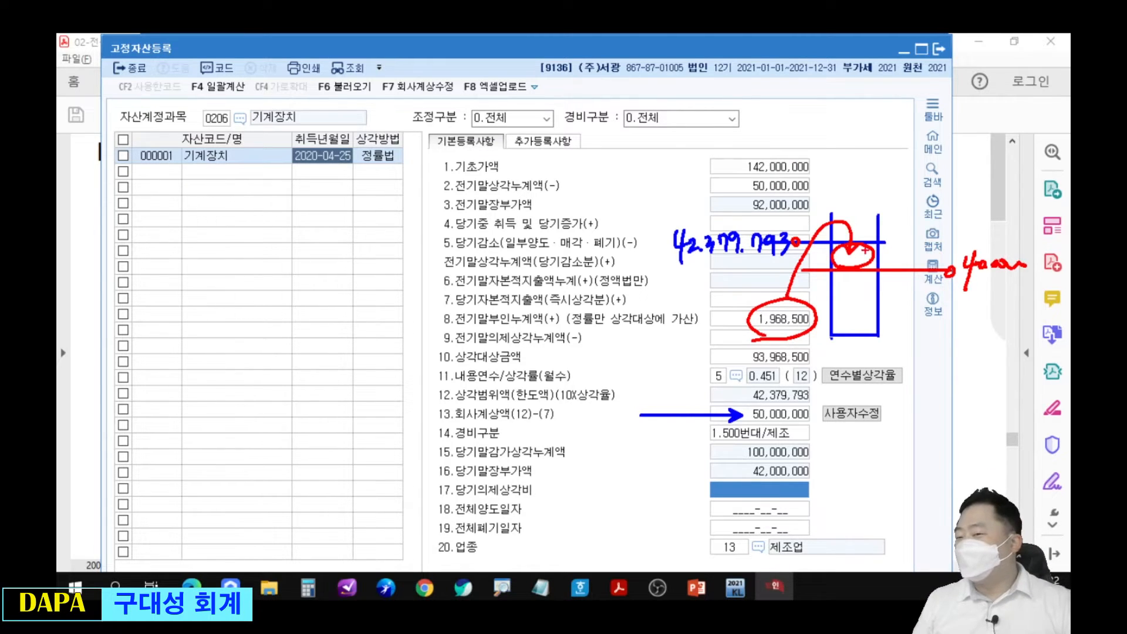
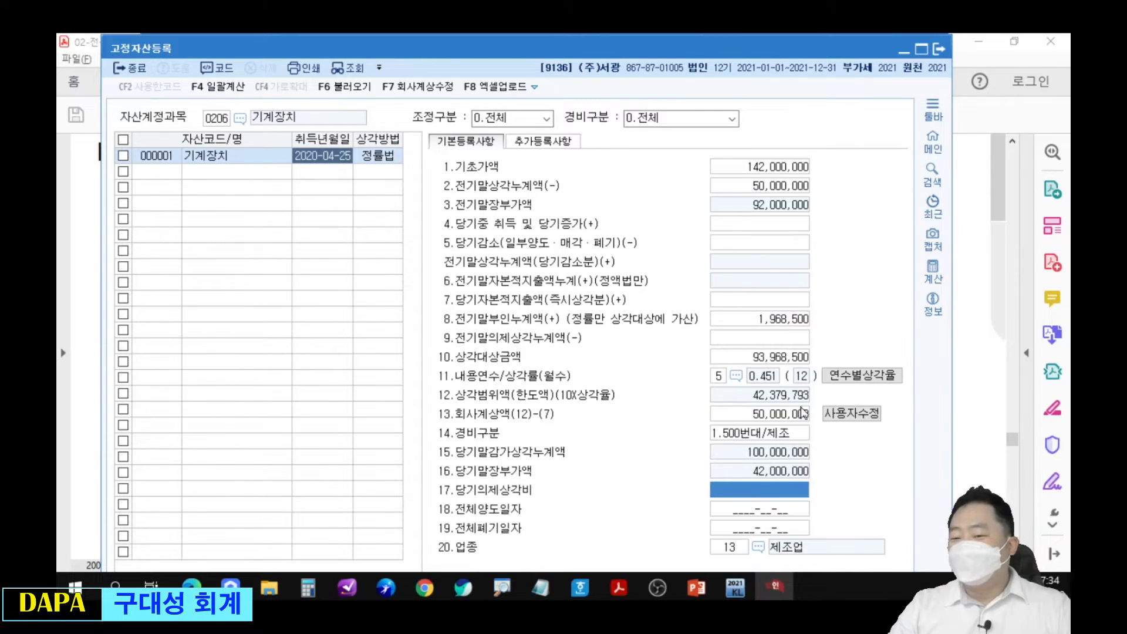
Change the 기계장치 asset's 회사계상액 to 40,000,000 and return to the 법인조정 main menu
left_click(798, 415)
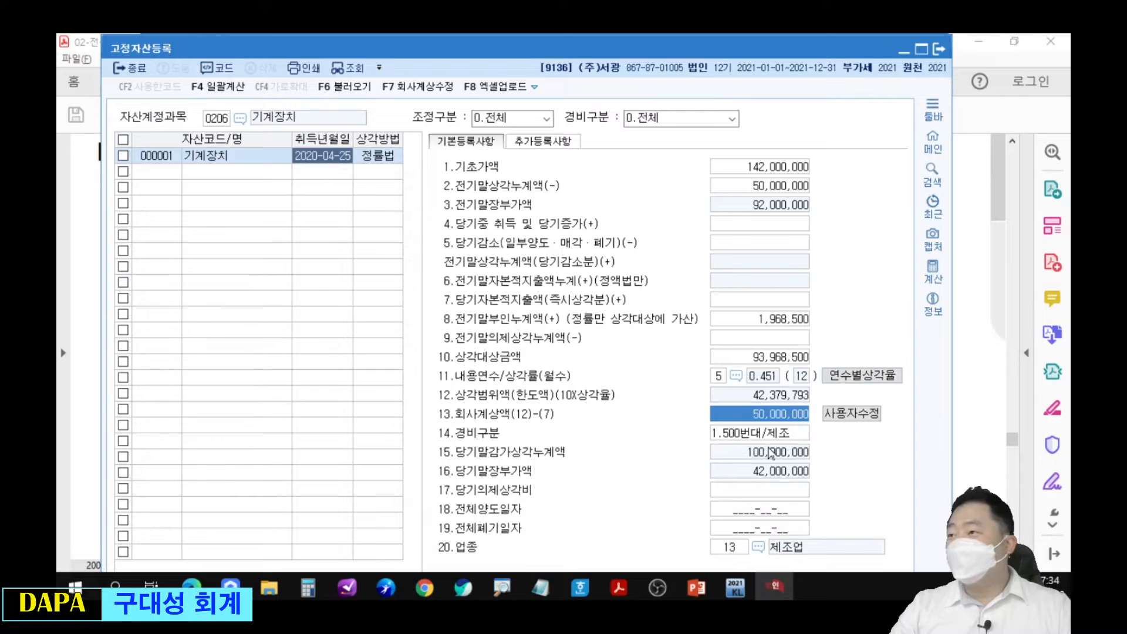
type("40000000")
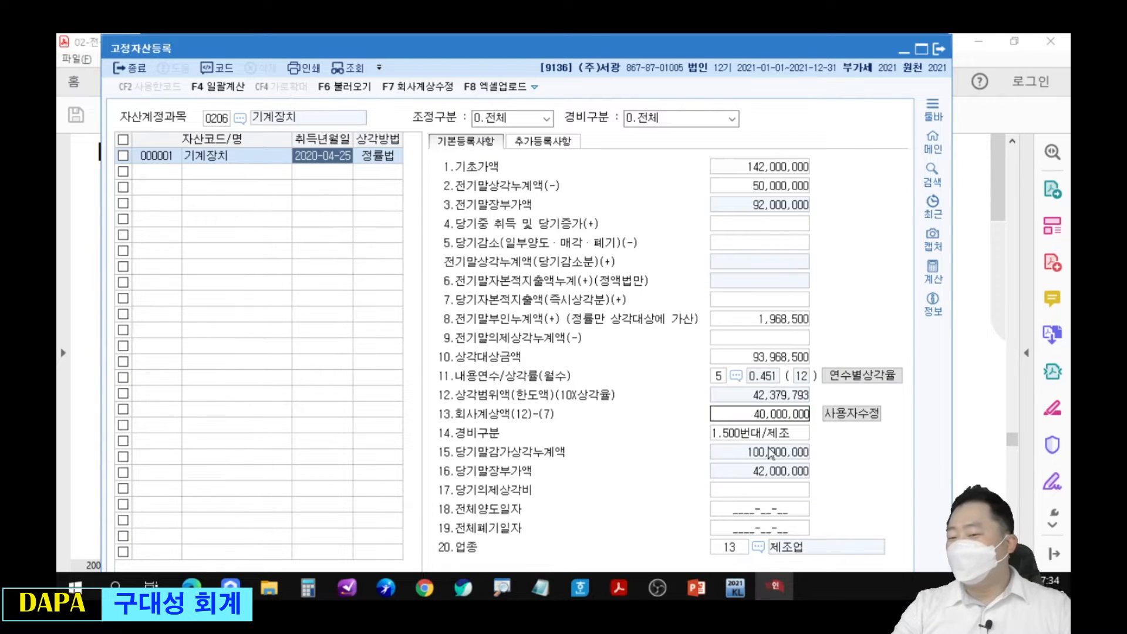
key("Return")
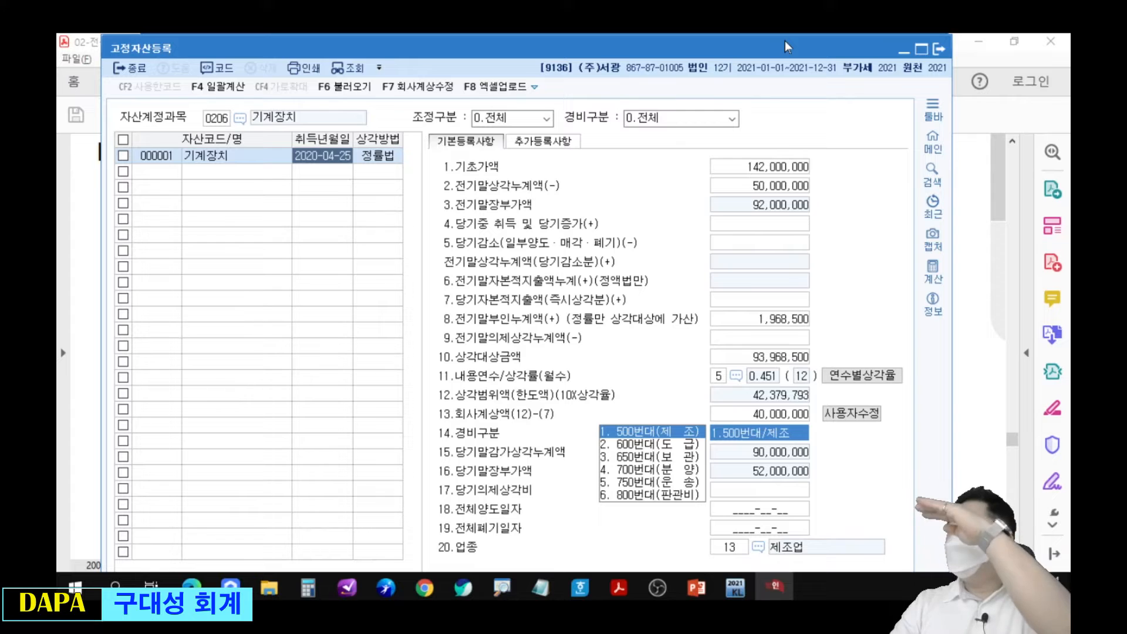
left_click_drag(823, 43, 835, 140)
left_click(751, 71)
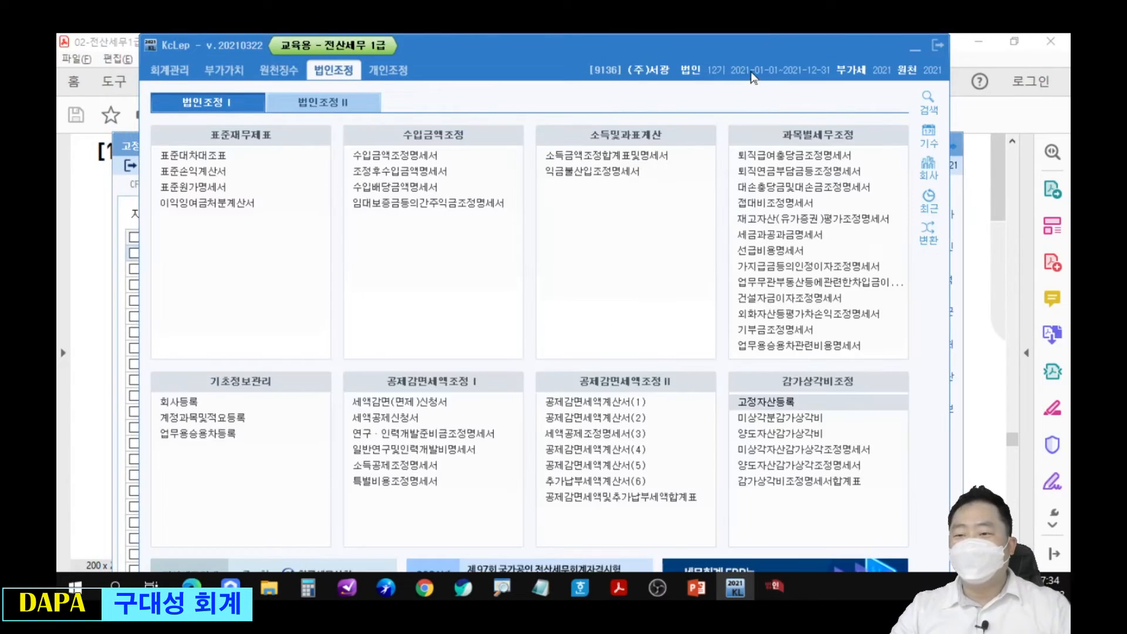
Open 미상각자산감가상각조정명세서, reload the 고정자산등록 data over the existing entries, and box row (27) 기왕부인액중당기손금추인액 in red
double_click(827, 453)
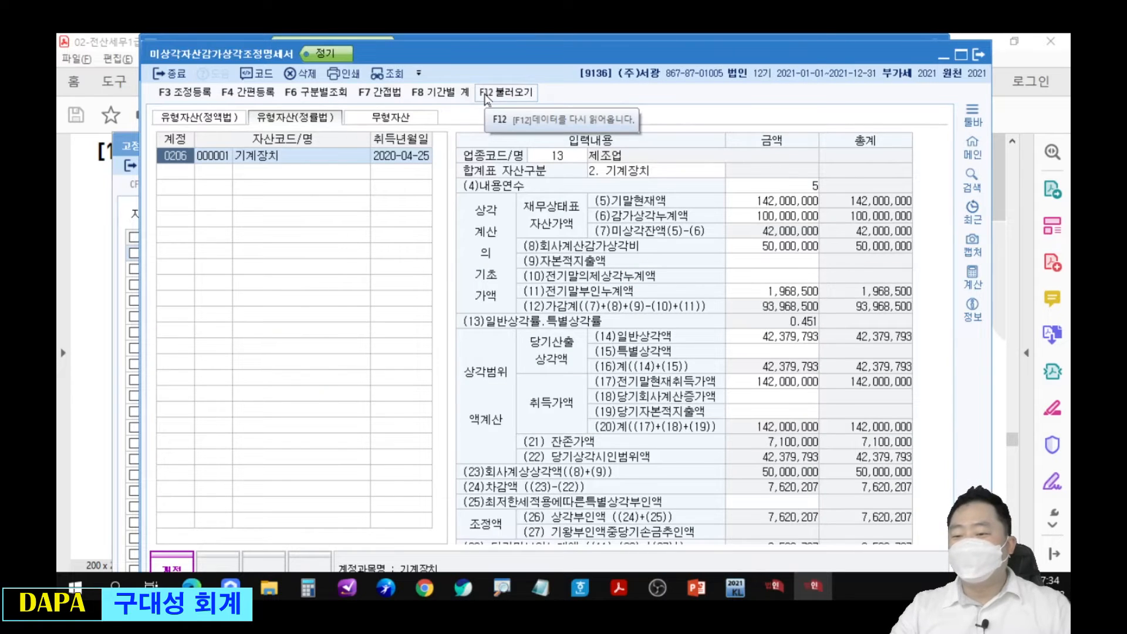
left_click(485, 94)
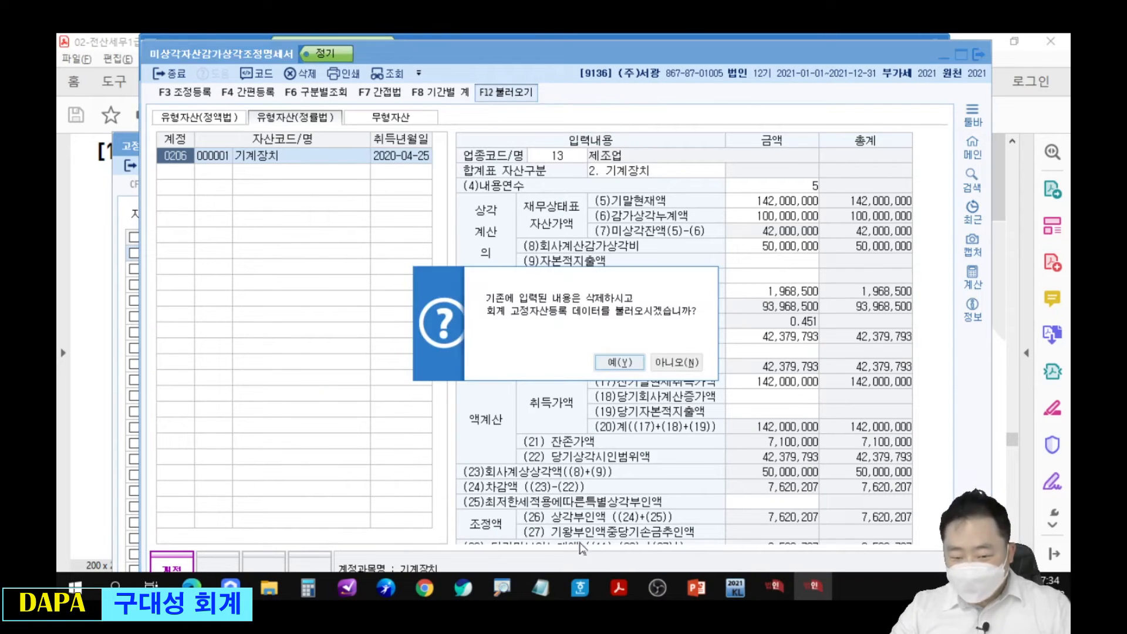
mouse_move(522, 522)
left_mouse_down()
mouse_move(549, 534)
mouse_move(822, 543)
left_mouse_up()
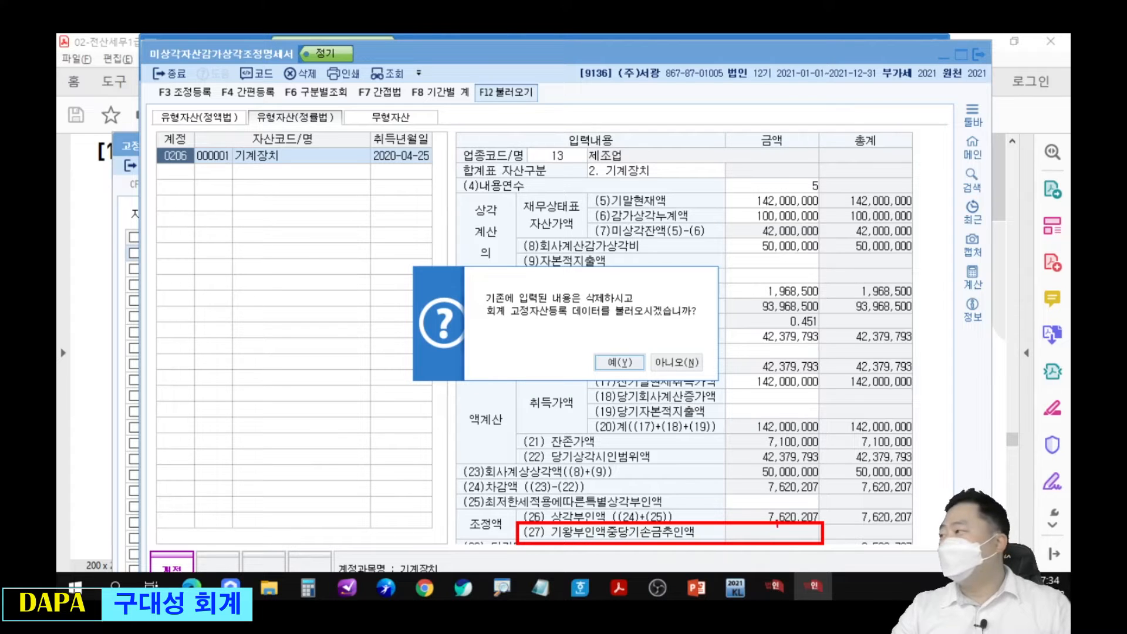
left_click(624, 364)
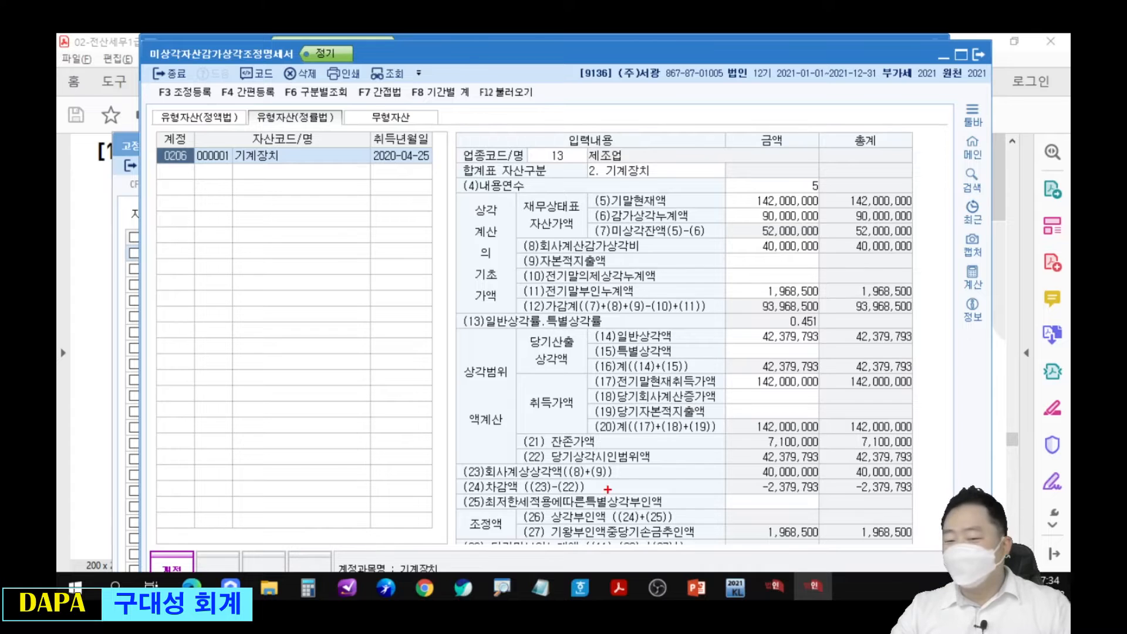
mouse_move(547, 519)
left_mouse_down()
mouse_move(655, 541)
mouse_move(828, 545)
left_mouse_up()
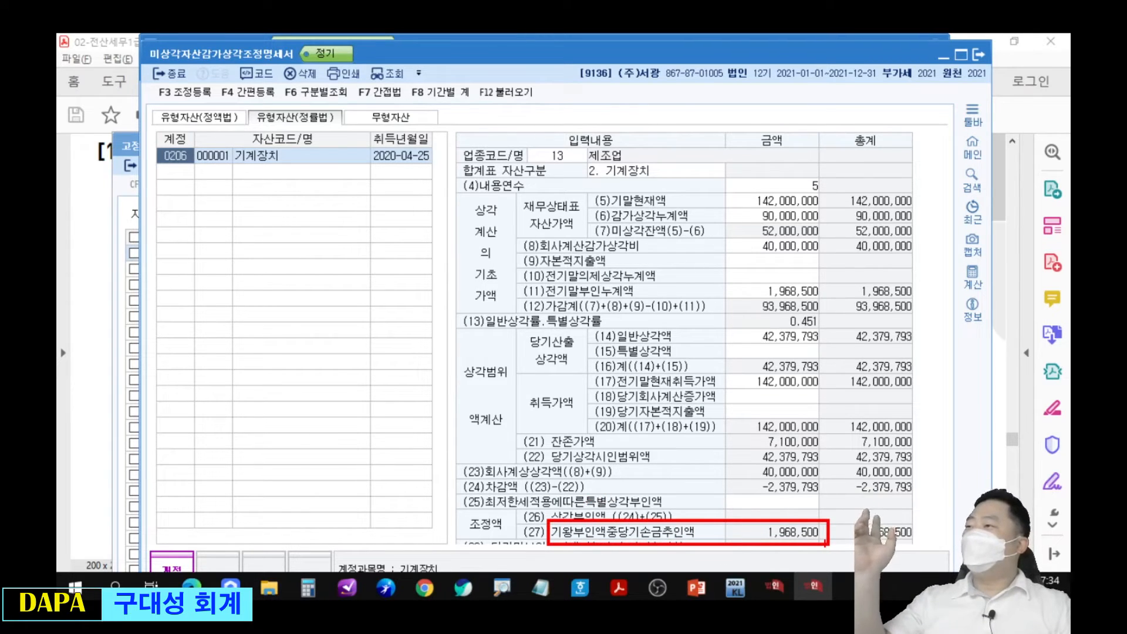
Open 조정 등록 and mark the 기계장치 전기감가상각비 row in red, linking it to the 손금산입 및 익금불산입 table
key("F3")
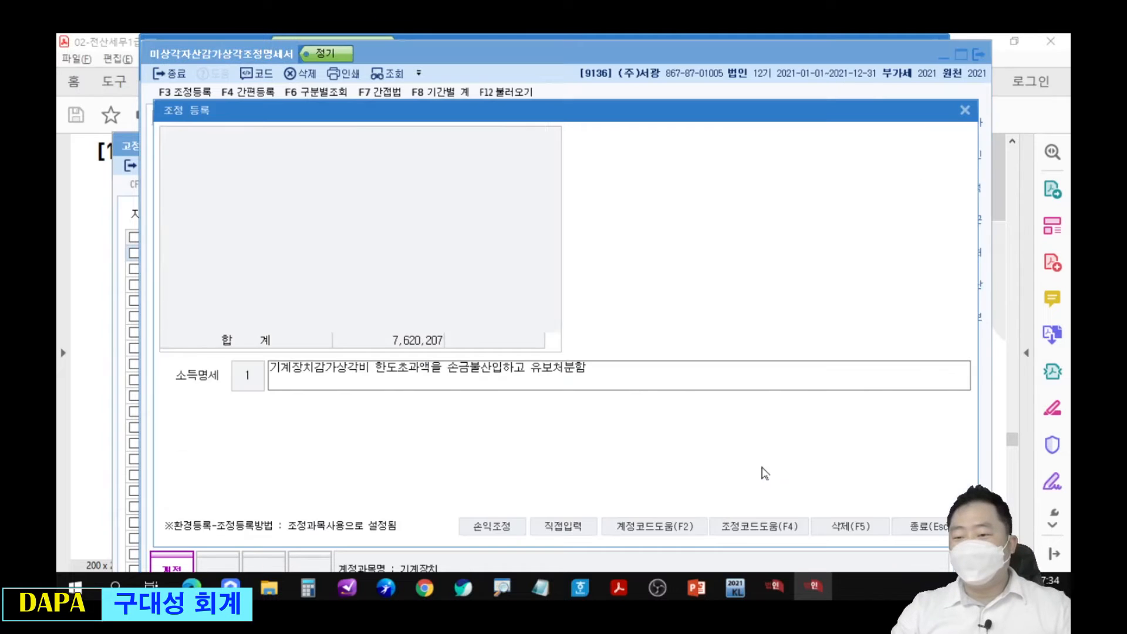
left_click_drag(543, 411, 986, 451)
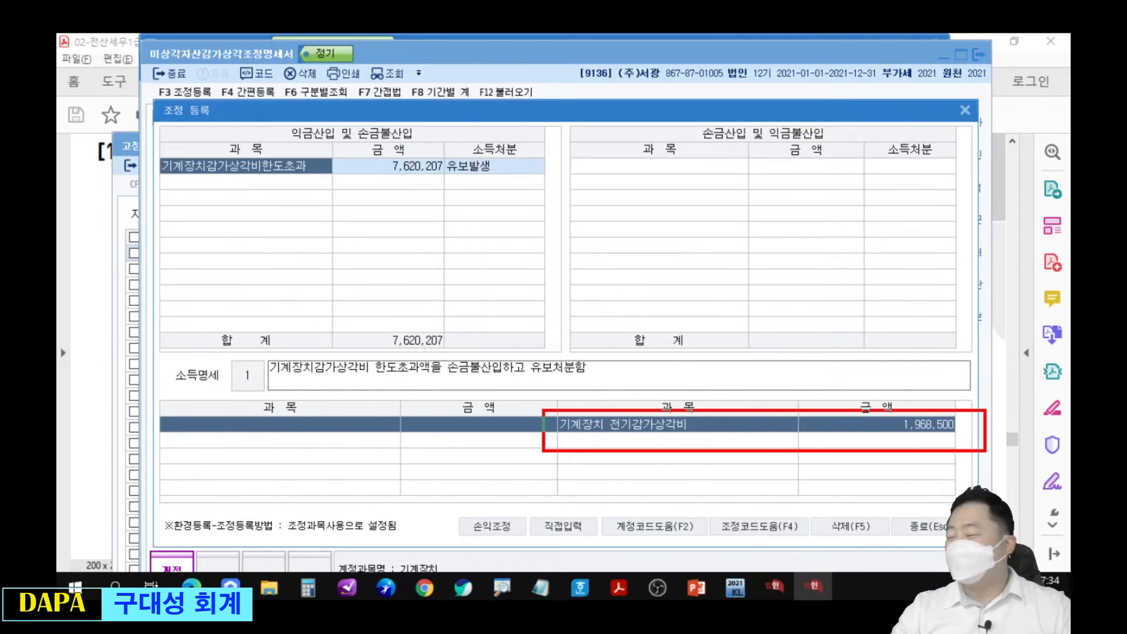
left_click_drag(656, 180, 731, 408)
key("Escape")
Add the adjustment item 기왕부인감가비손금산입 under 손금산입 및 익금불산입 without an amount, and close 조정 등록 and the statement
left_click(664, 172)
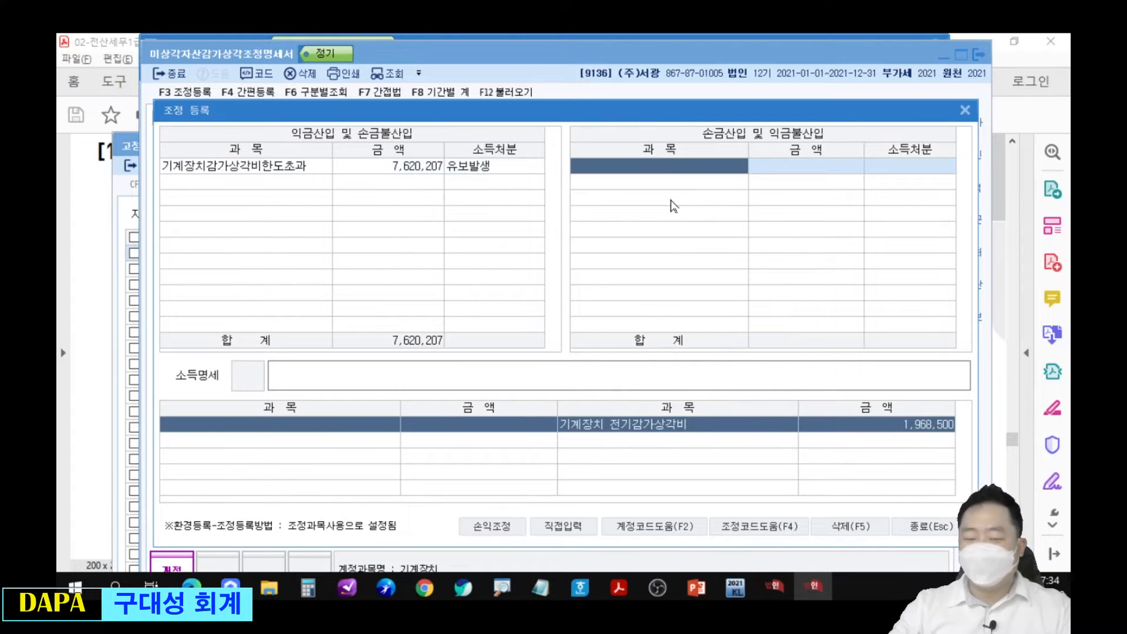
type("기왕")
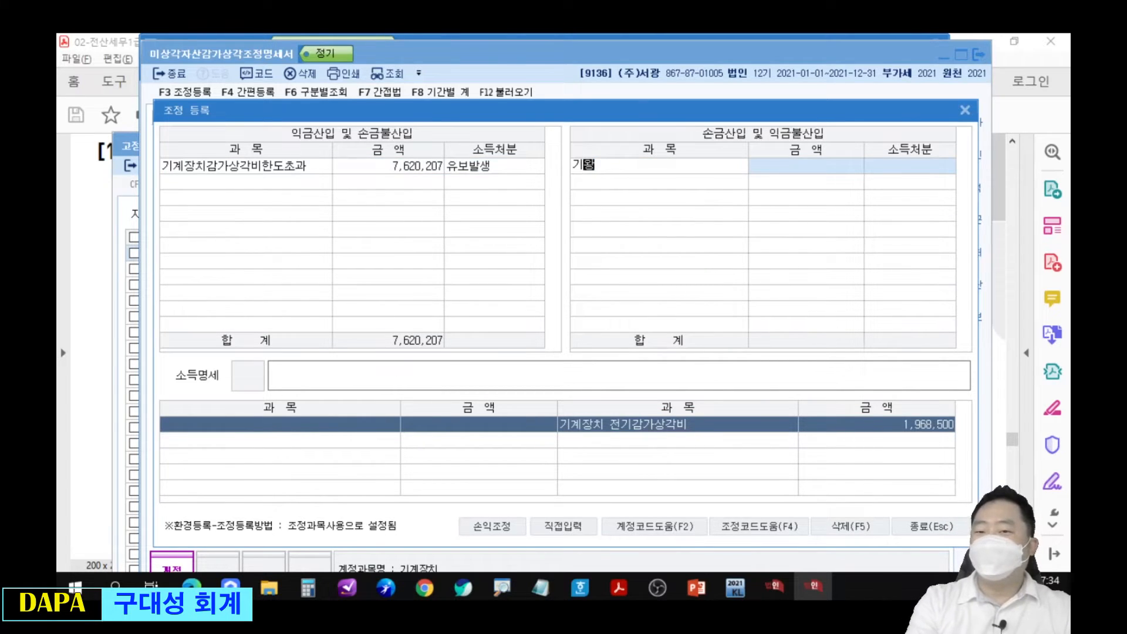
key("Return")
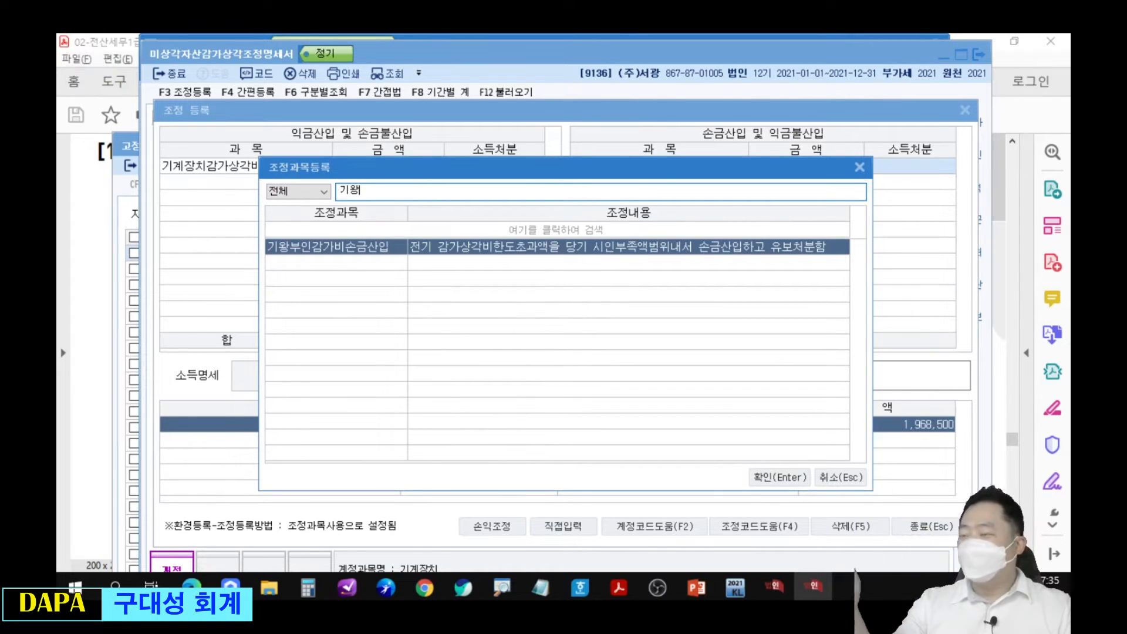
key("Return")
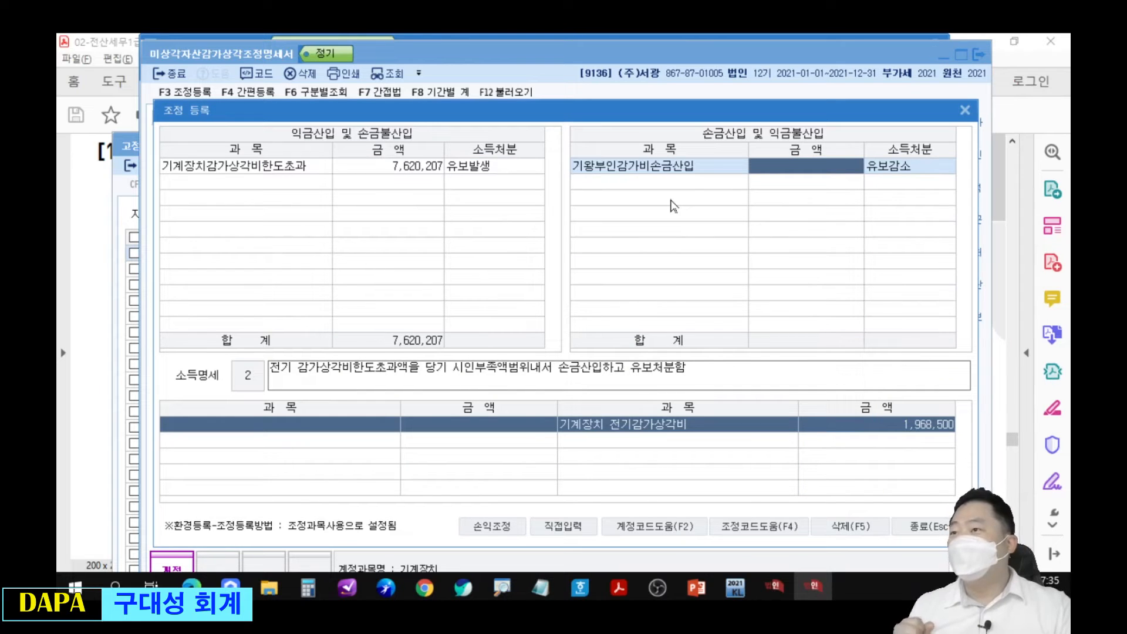
key("Escape")
key("Escape")
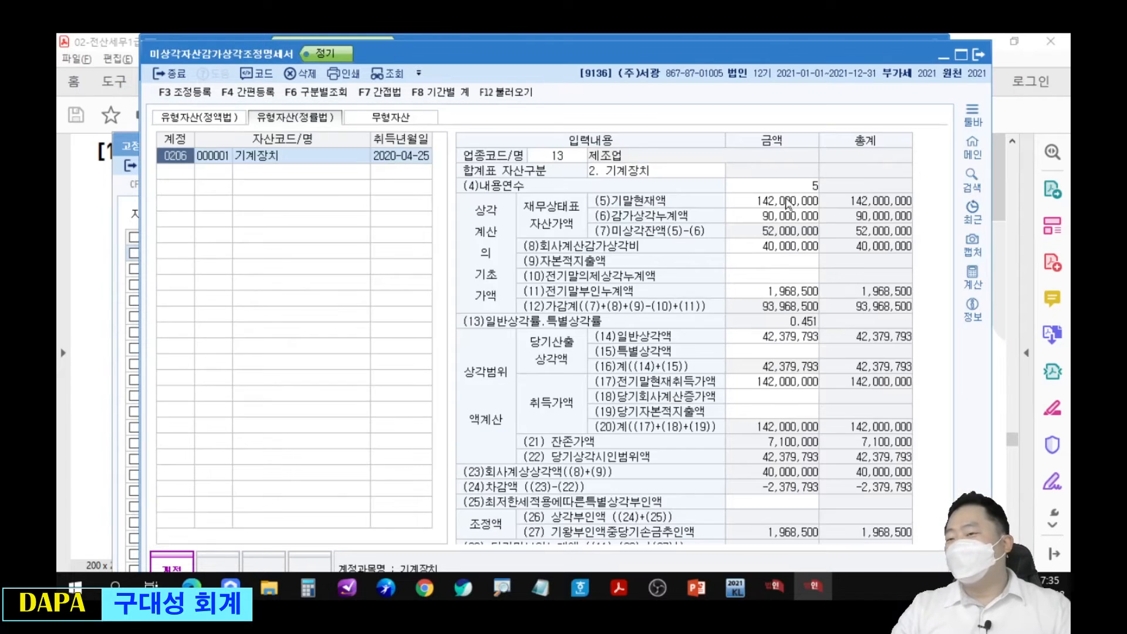
left_click(979, 54)
left_click_drag(735, 400, 610, 373)
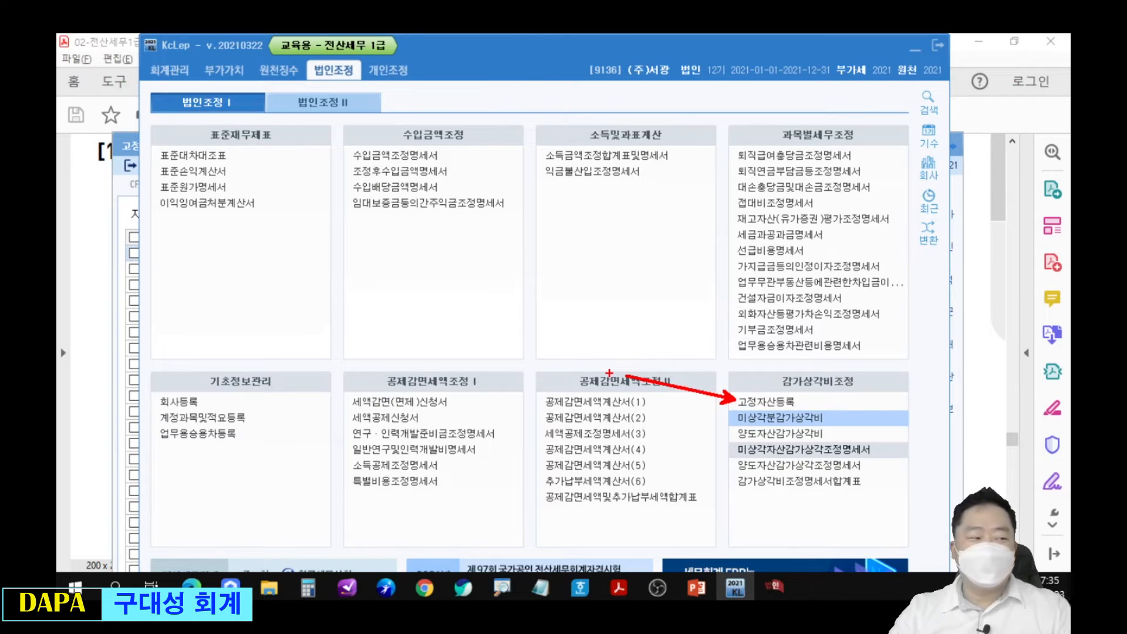
left_click(1011, 139)
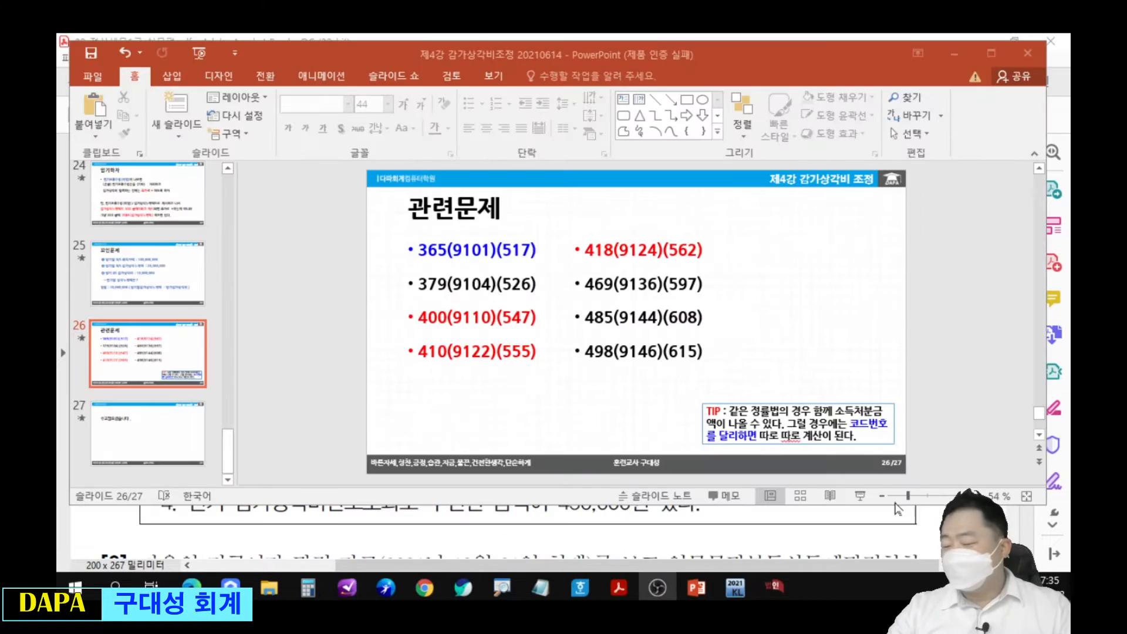
key("ctrl+2")
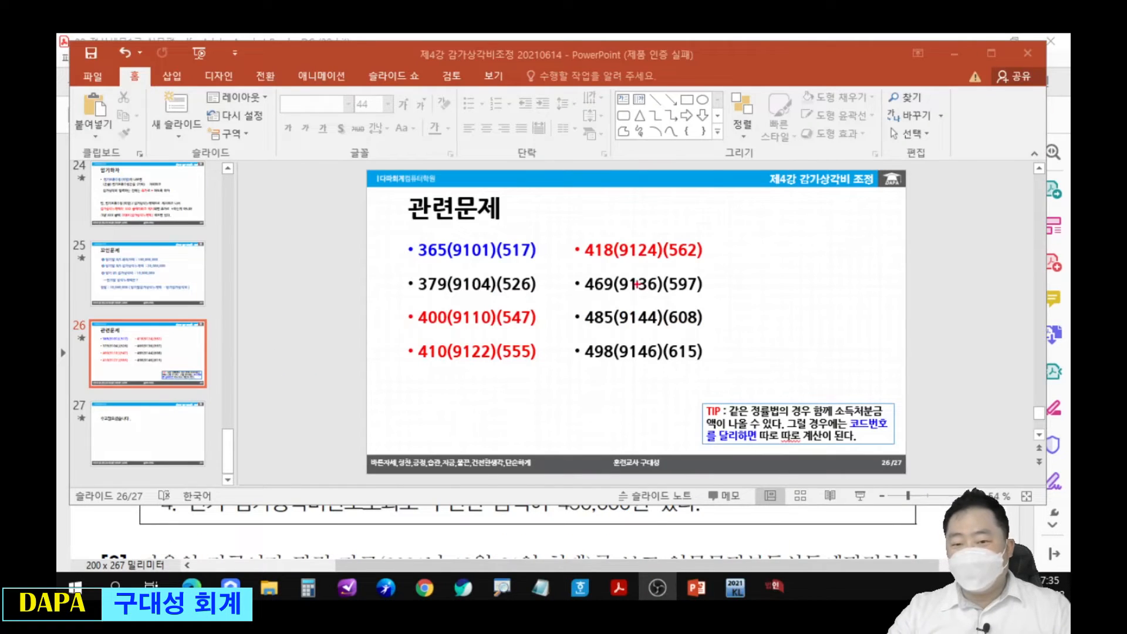
left_click_drag(563, 301, 736, 335)
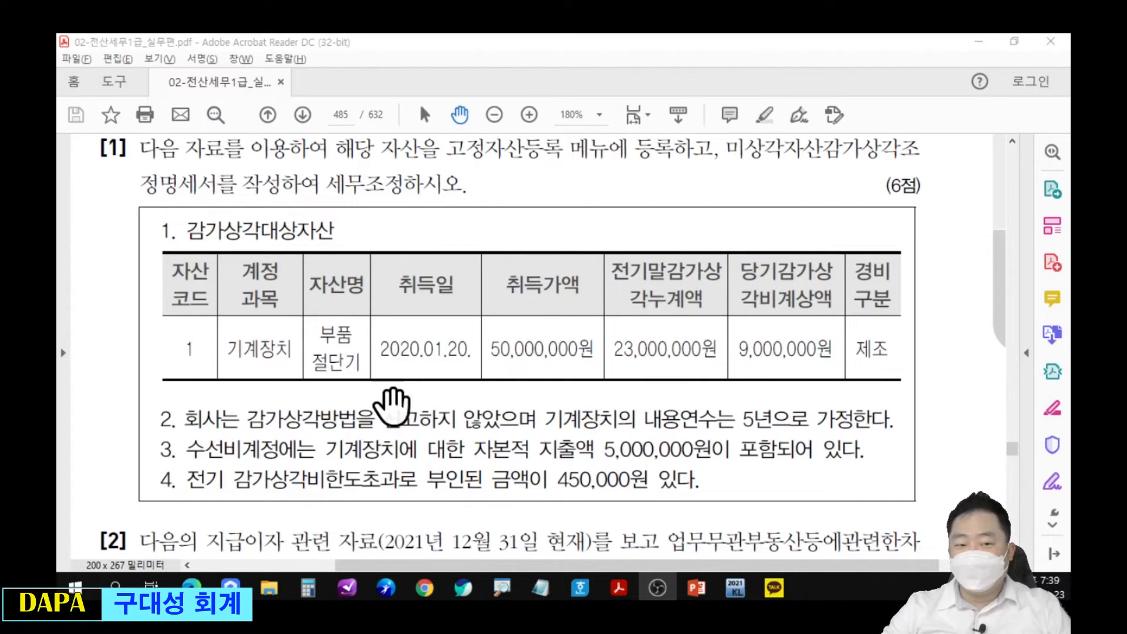
Arrange company 9144's 고정자산등록 window below the asset table of problem [1] on PDF page 485
left_click_drag(940, 354, 872, 401)
key("Escape")
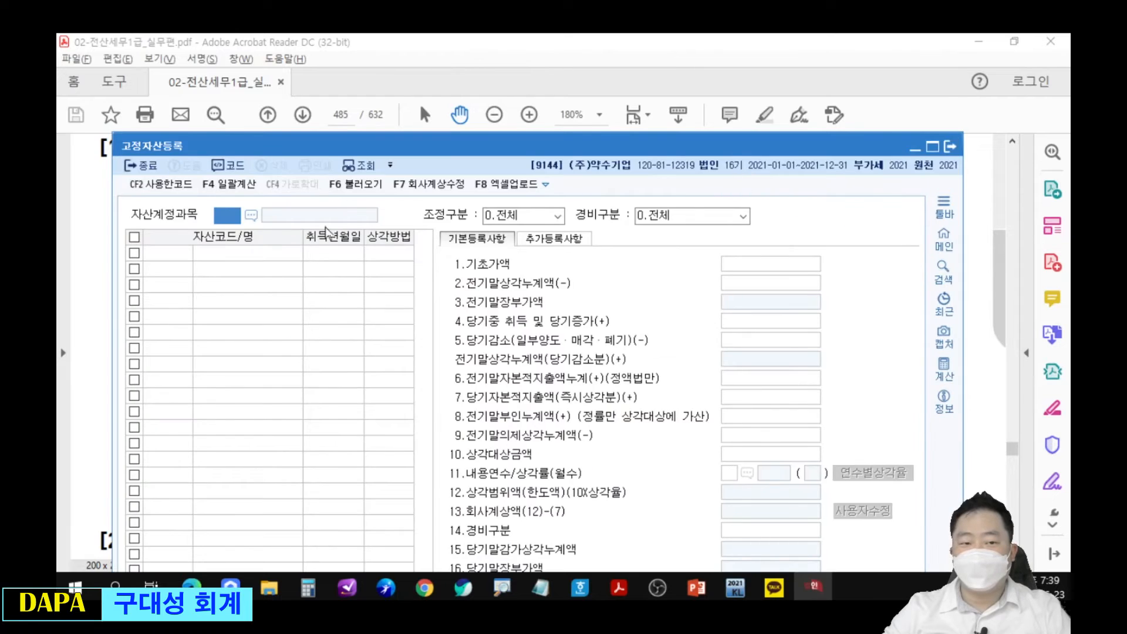
left_click_drag(369, 145, 360, 414)
left_click_drag(427, 355, 430, 254)
key("alt+Tab")
left_click_drag(458, 419, 458, 303)
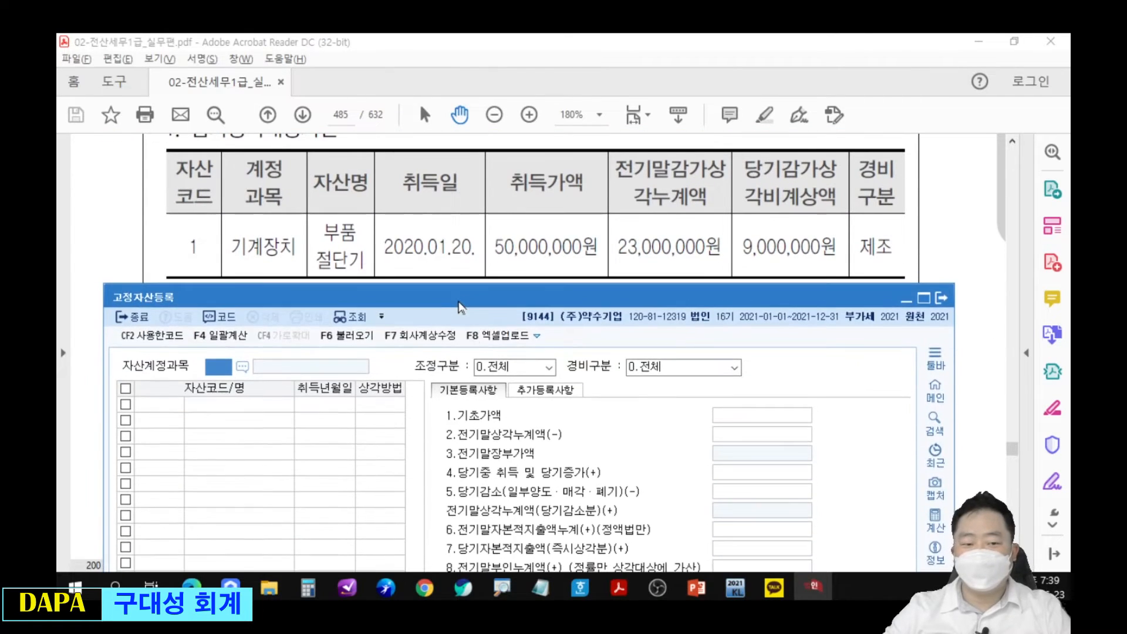
Set 자산계정과목 to 0206 기계장치 and enter asset code 1 in the first row
type("0206")
key("Return")
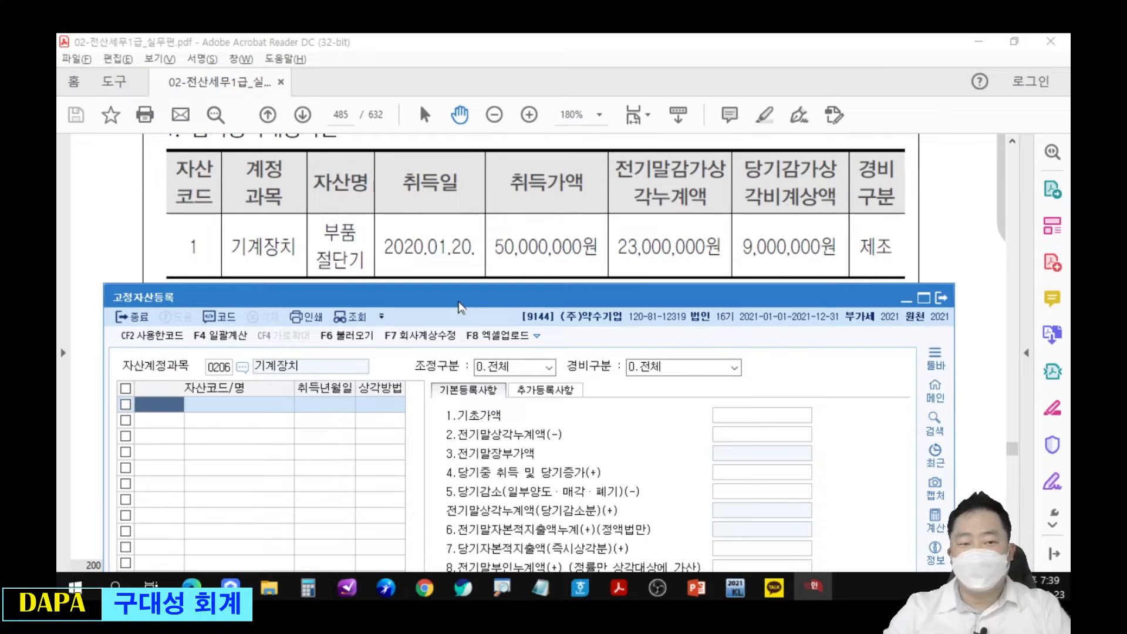
left_click(483, 221)
key("alt+Tab")
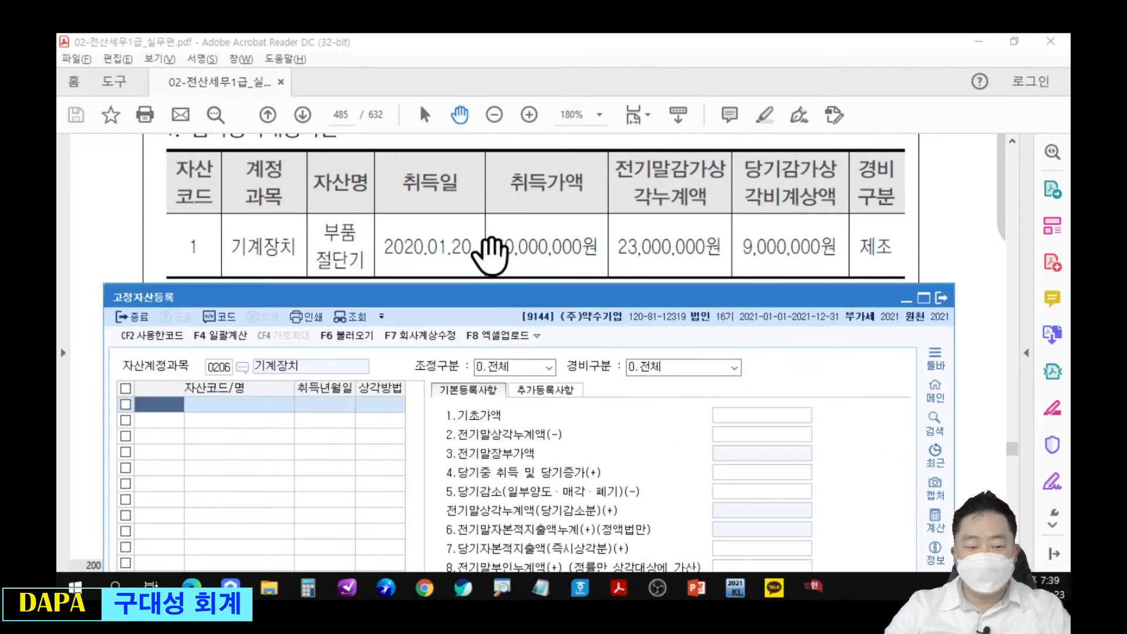
type("1")
key("Return")
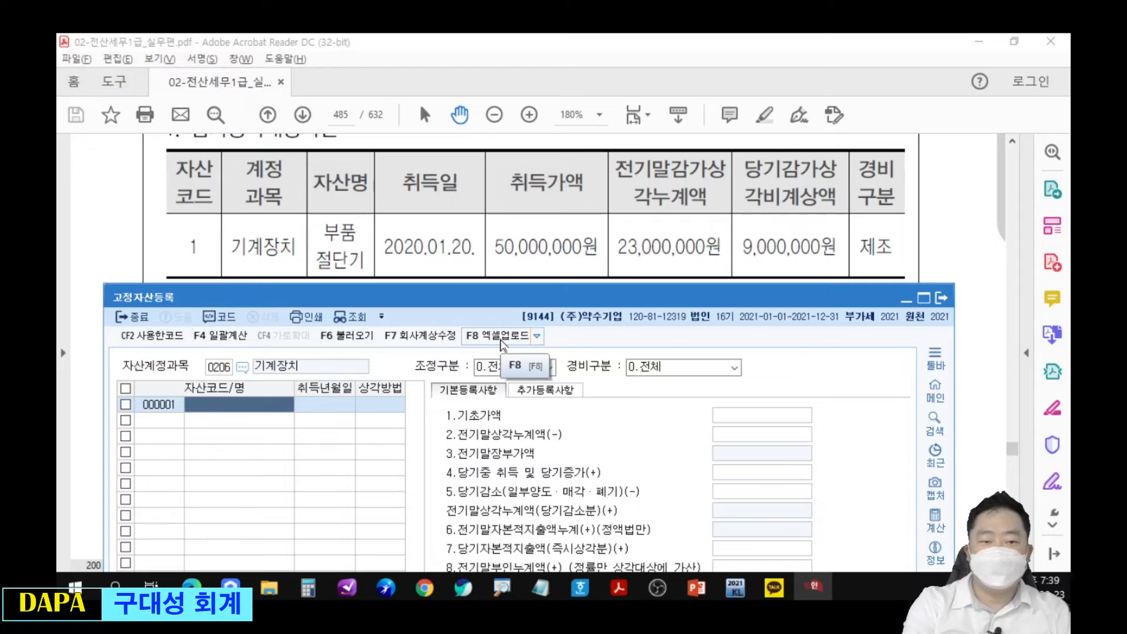
Name the asset 부품절단기 and set its 취득년월일 to 2020-01-20, keeping 정률법 as the 상각방법
type("부품절단")
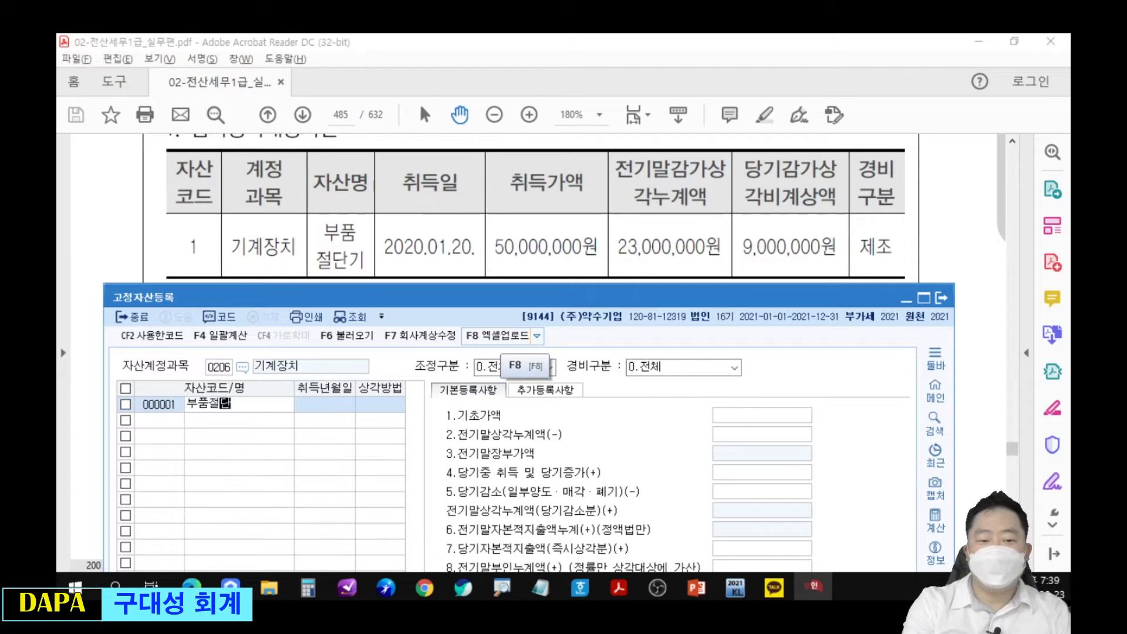
type("기")
key("Return")
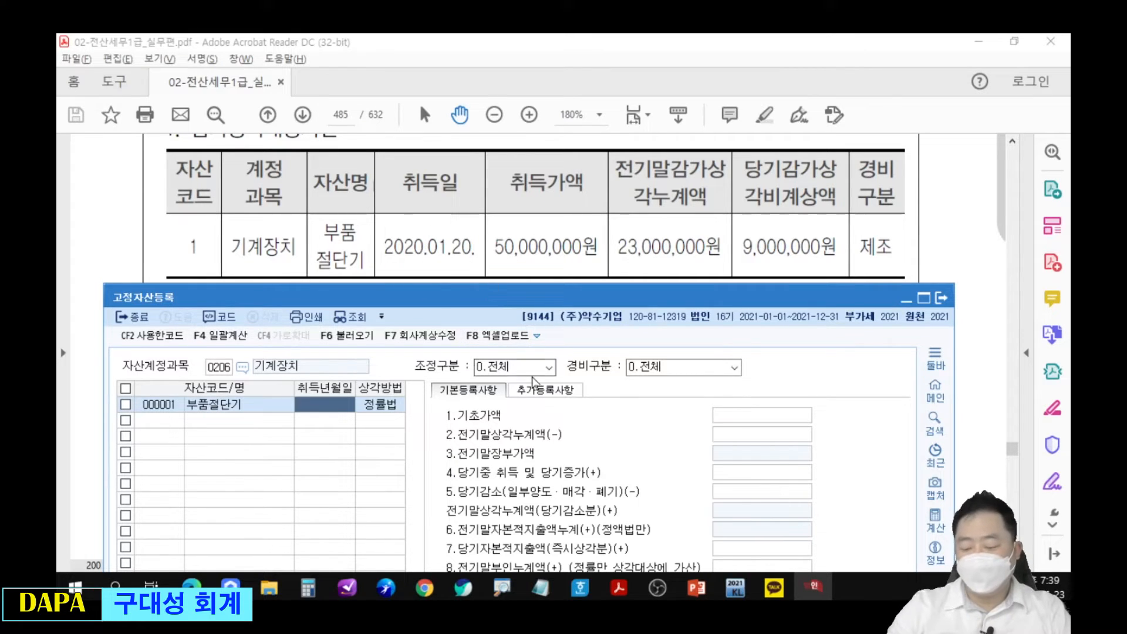
type("2020-01-2")
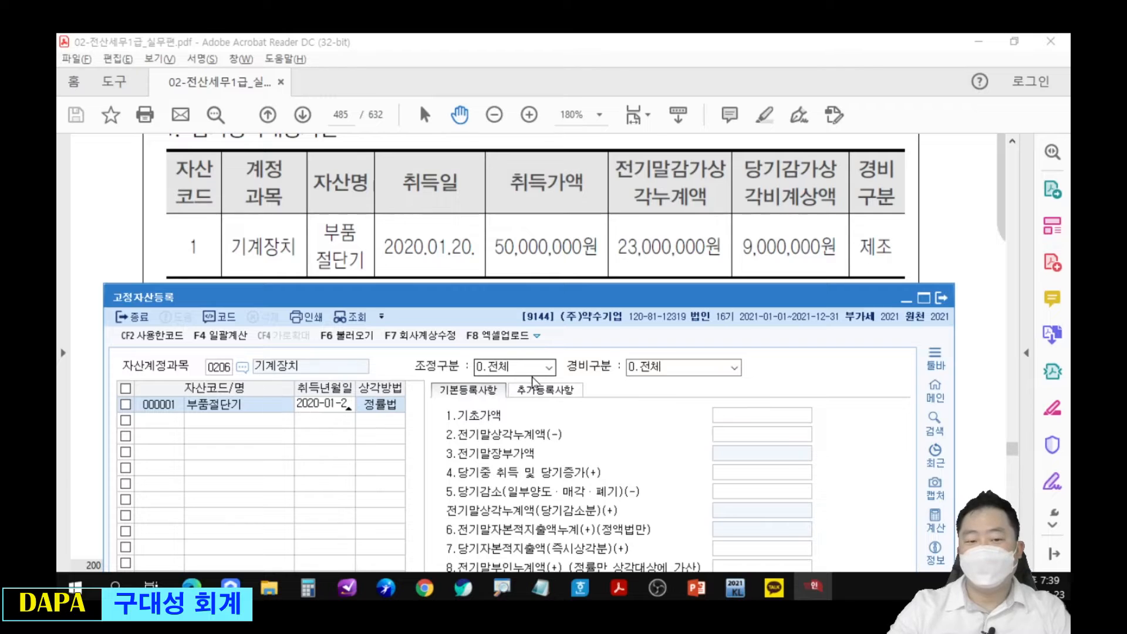
type("0")
key("Return")
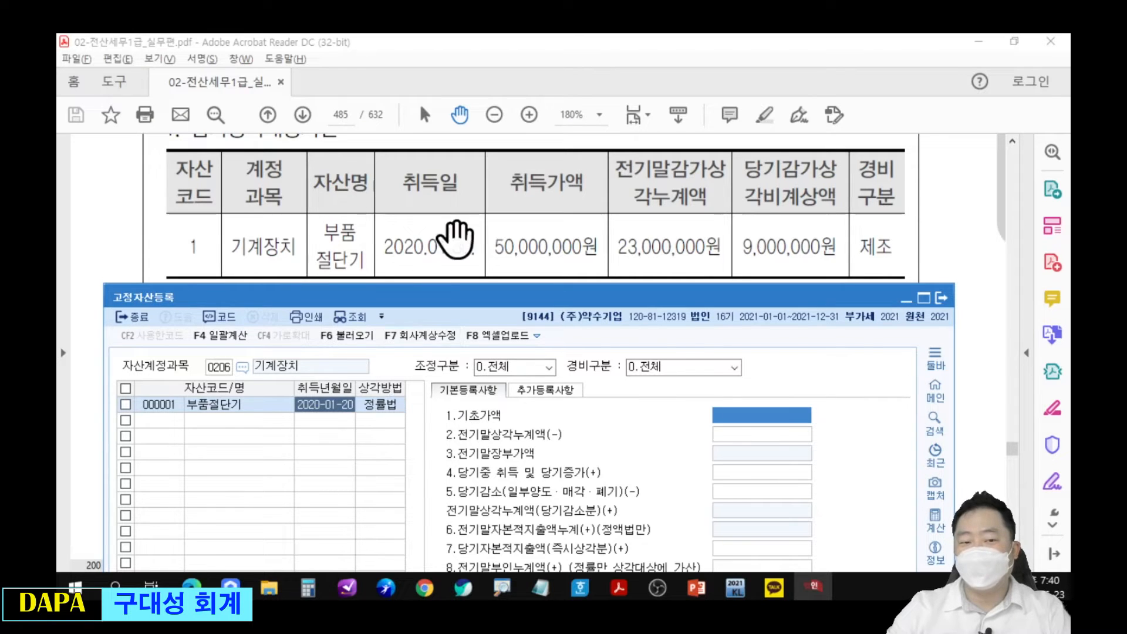
Underline 감가상각방법을 신고하지 않았으며 in red in the problem PDF and return to 고정자산등록
left_click(455, 241)
left_click_drag(243, 323, 539, 323)
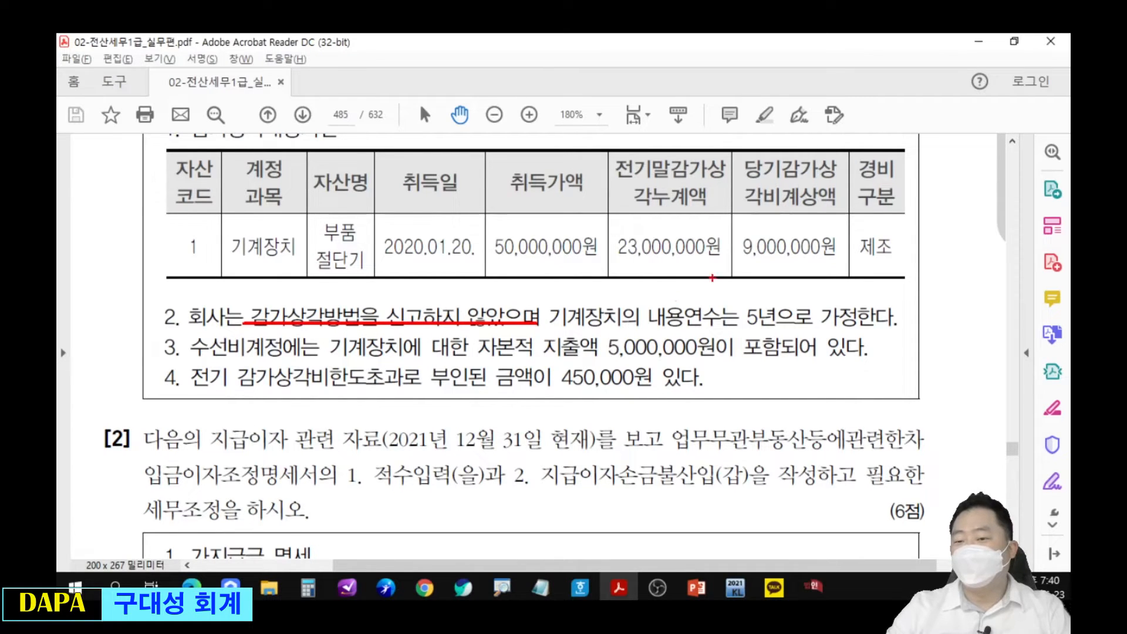
key("alt+Tab")
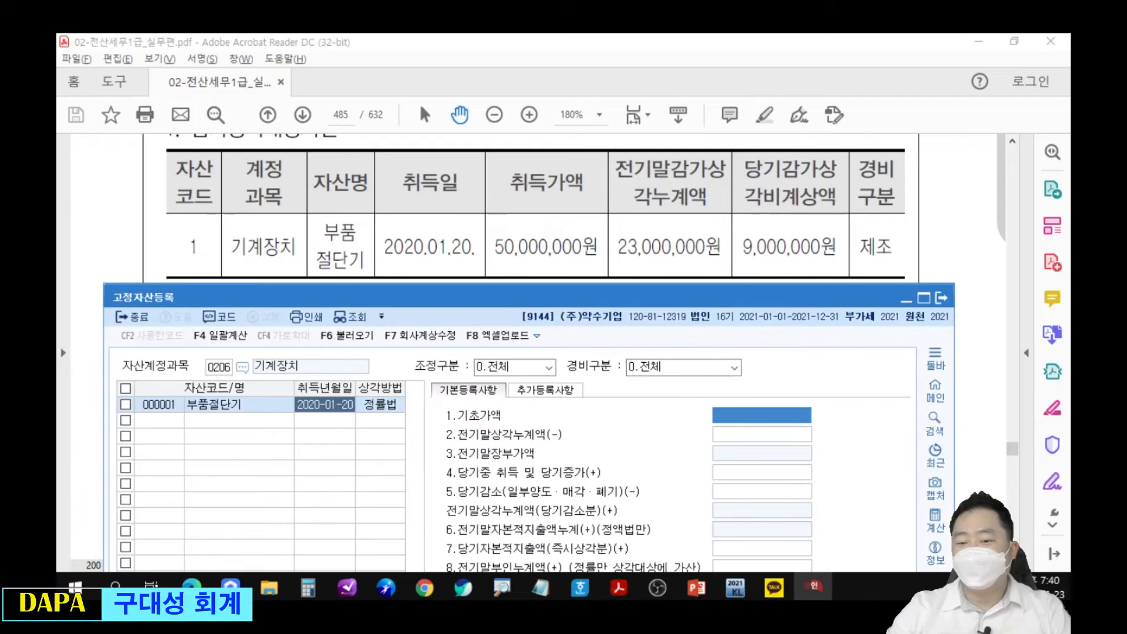
Enter a 기초가액 of 50,000,000 and a 전기말상각누계액 of 23,000,000 for 부품절단기
type("50000000")
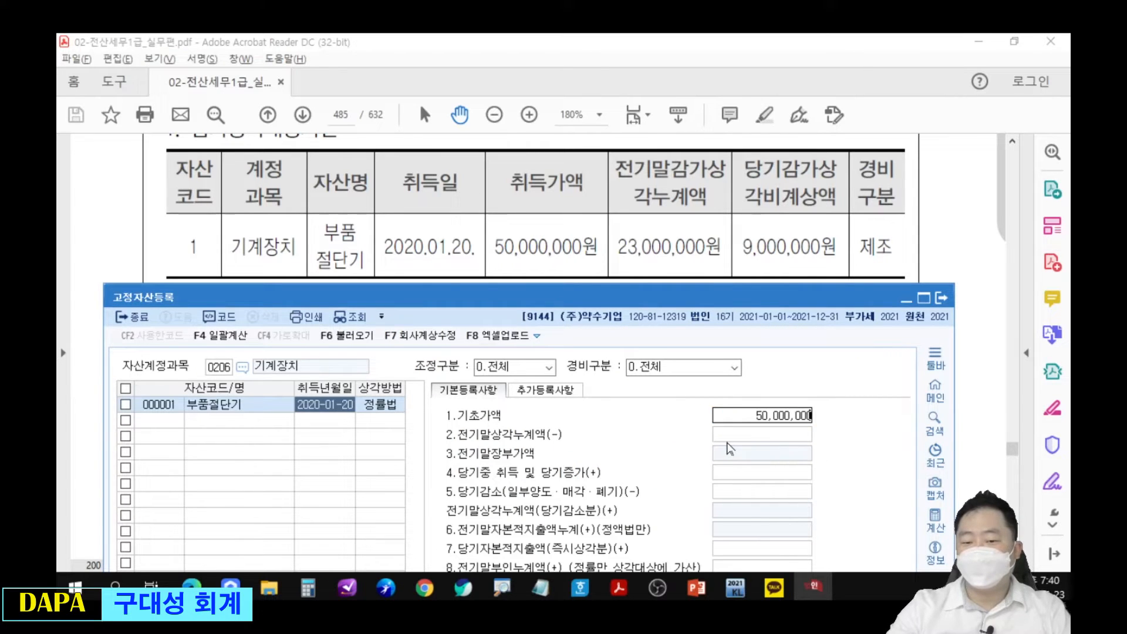
key("Return")
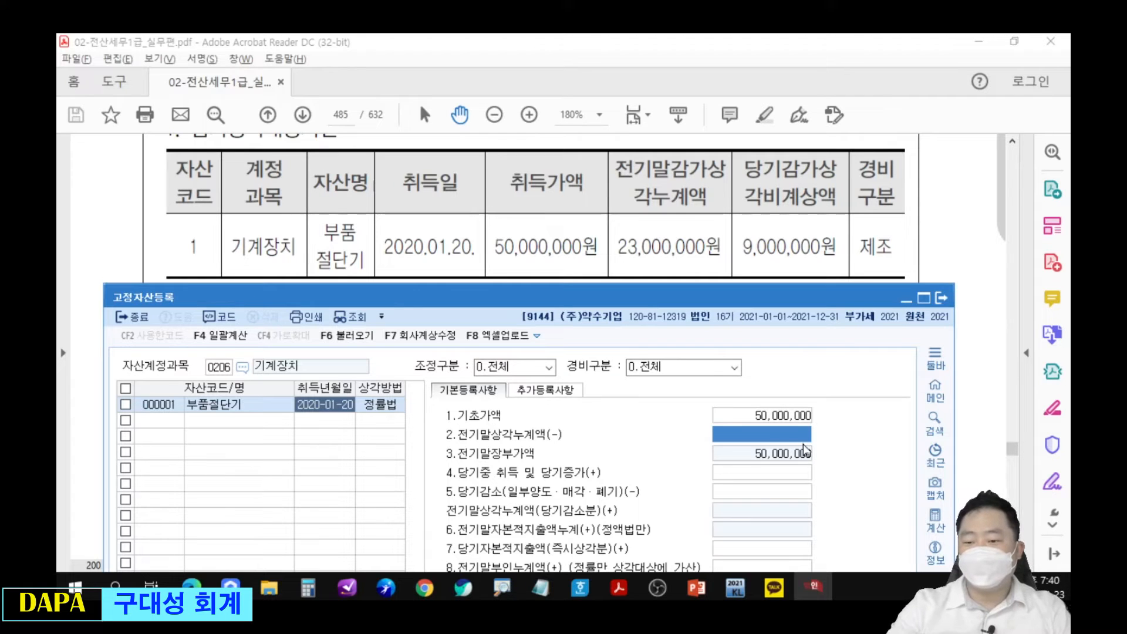
type("23000000")
key("Return")
Set the asset's 내용연수 to 5, 경비구분 to 1.500번대/제조 and 업종 to 13 제조업
left_click_drag(799, 298, 809, 56)
left_click(728, 383)
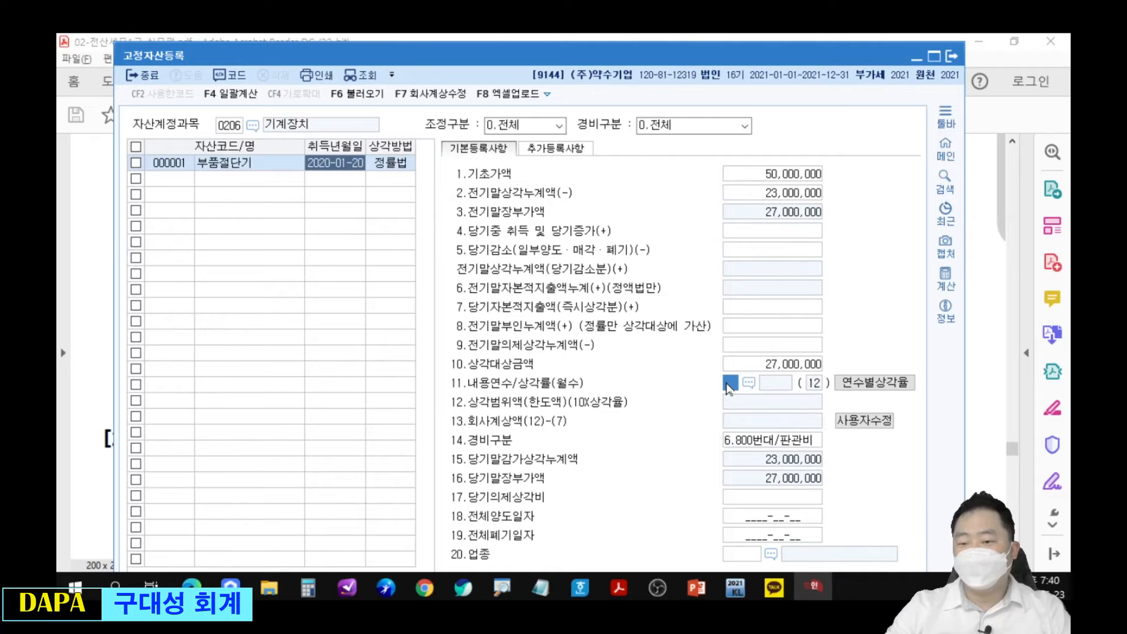
type("5")
key("Return")
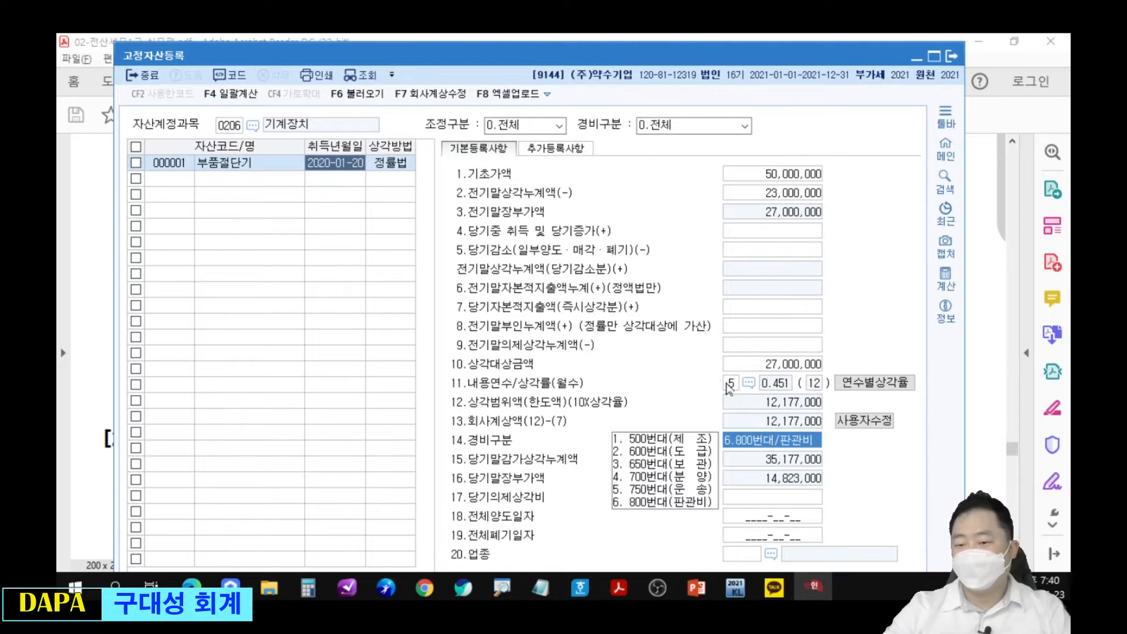
left_click(677, 443)
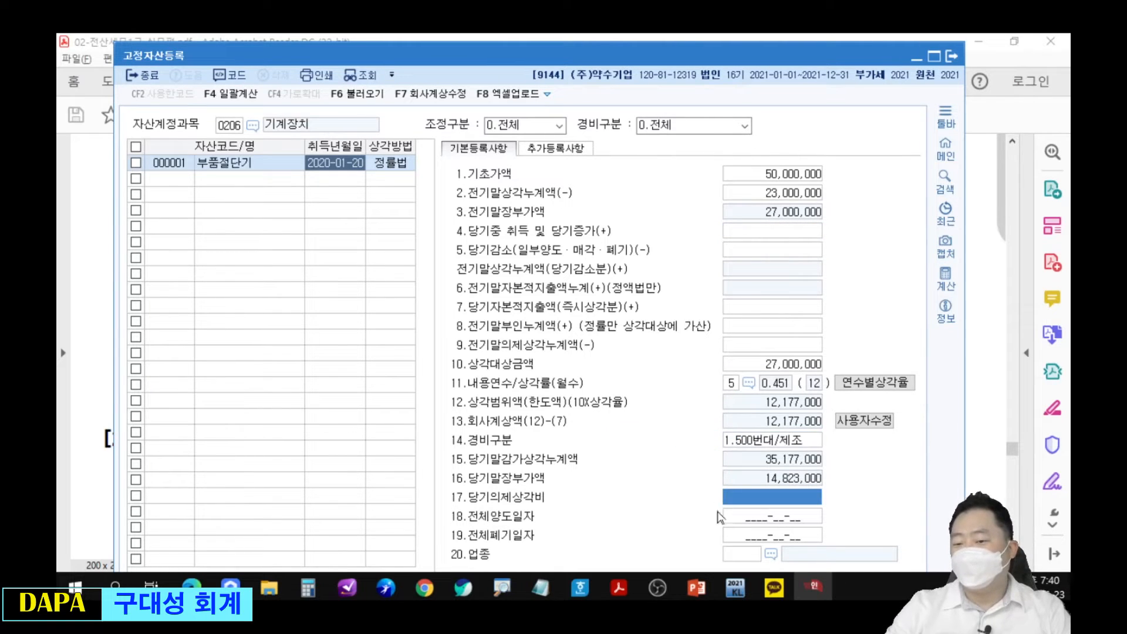
left_click(771, 555)
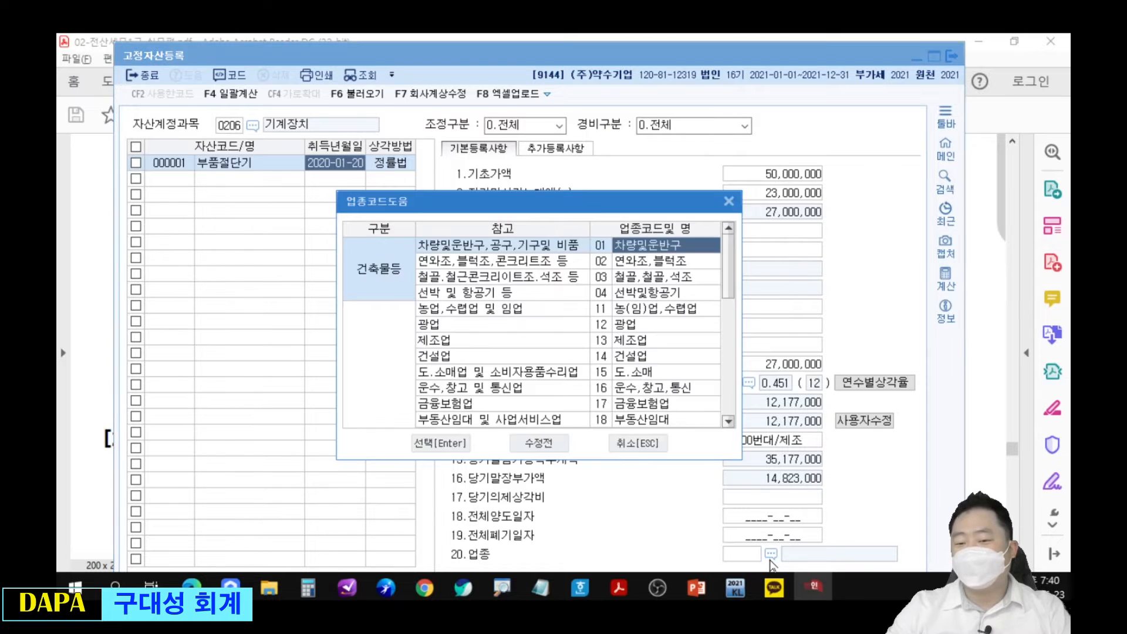
double_click(640, 345)
Check the 당기감가상각비계상액 in the problem PDF and set 부품절단기's 13.회사계상액 to 9,000,000 through 사용자수정
left_click(999, 182)
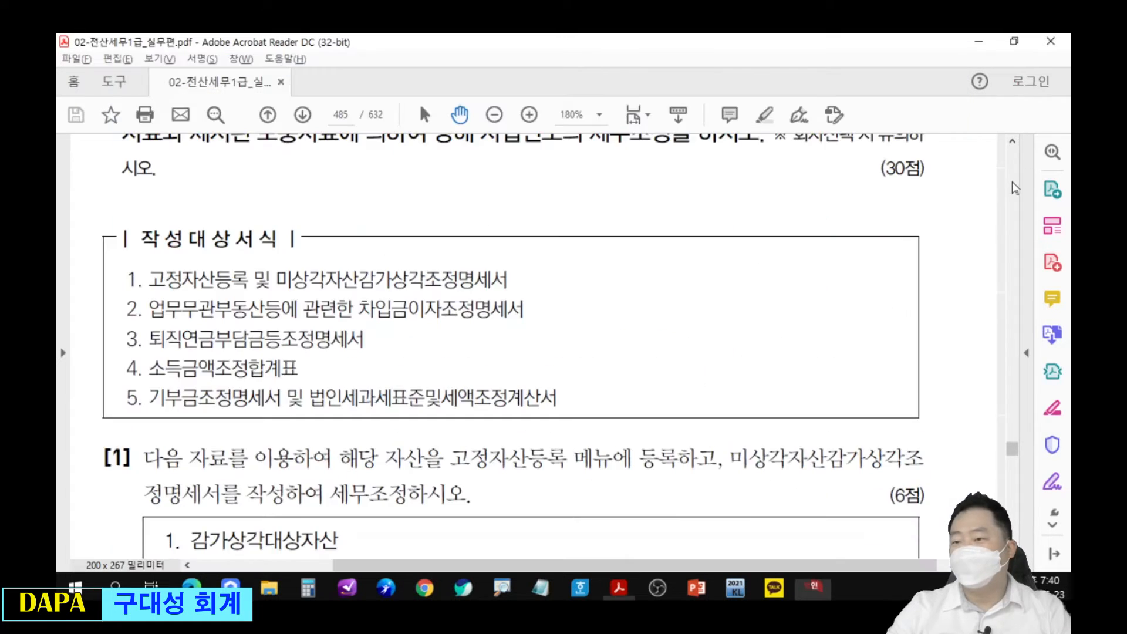
scroll(872, 254, "down", 5)
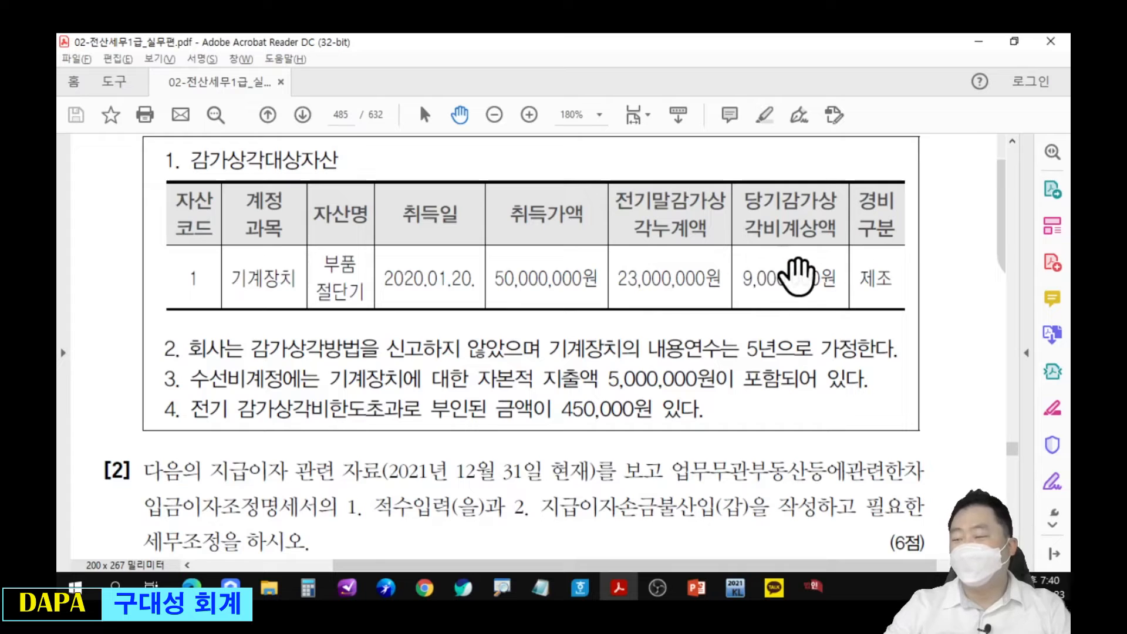
key("alt+Tab")
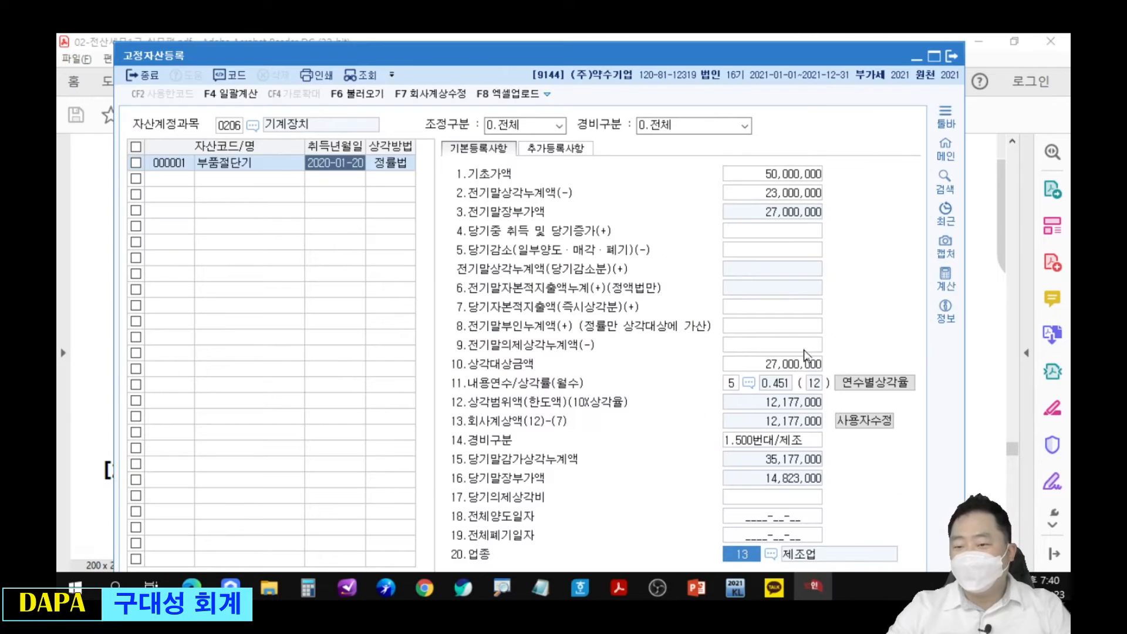
left_click(857, 422)
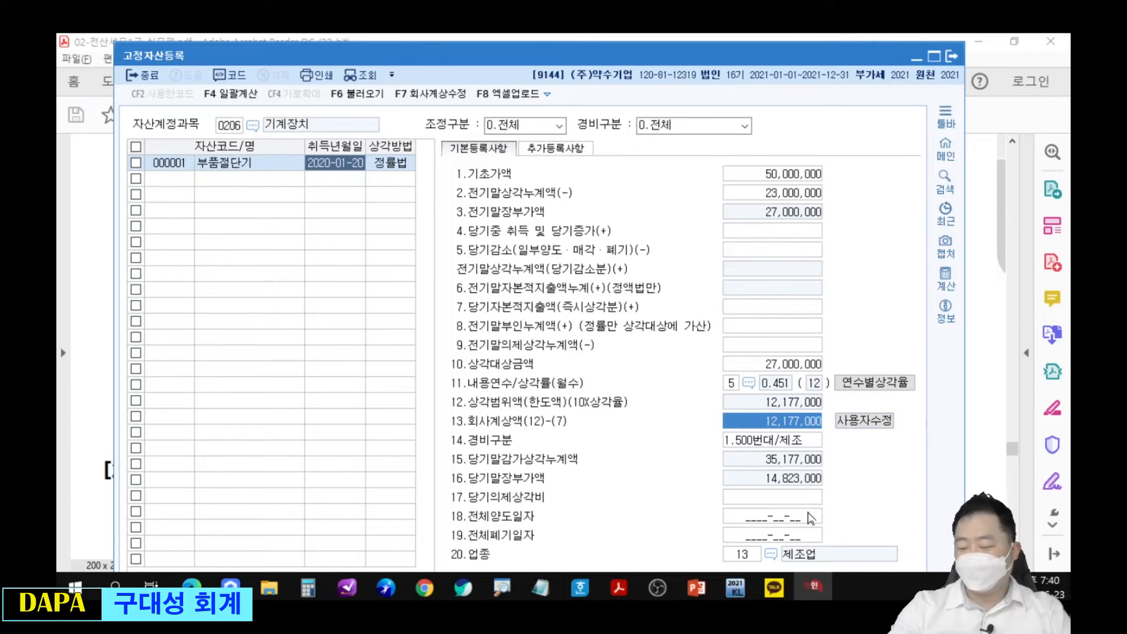
type("9000000")
key("Return")
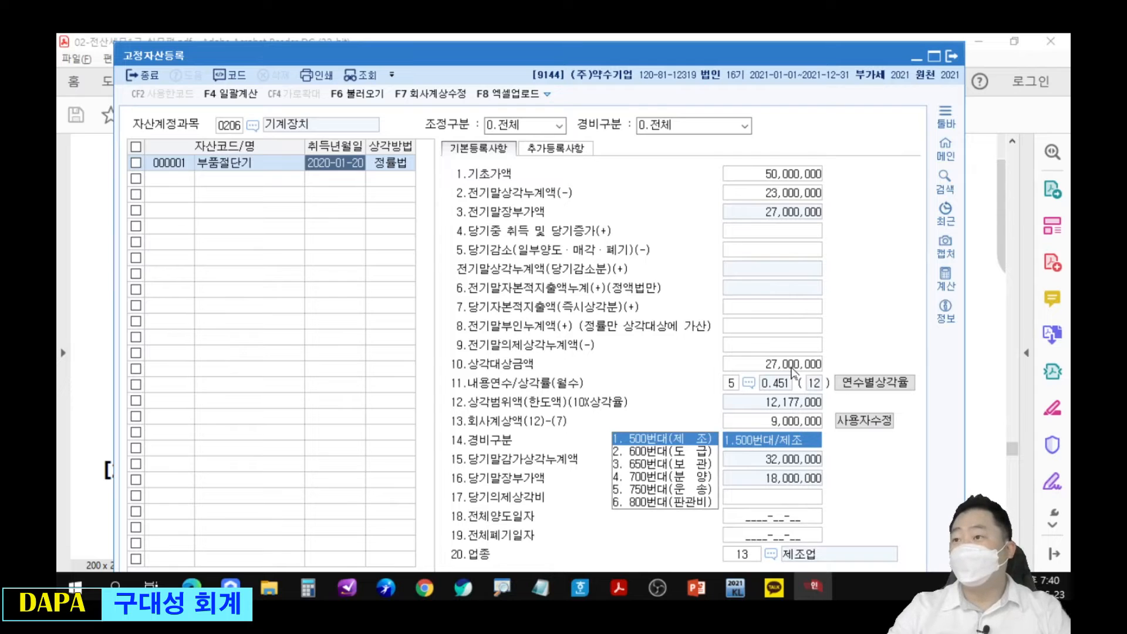
Box 자본적 지출액 5,000,000원 in red in item 3 of the problem PDF and clear the mark
left_click(1062, 302)
scroll(603, 390, "down", 3)
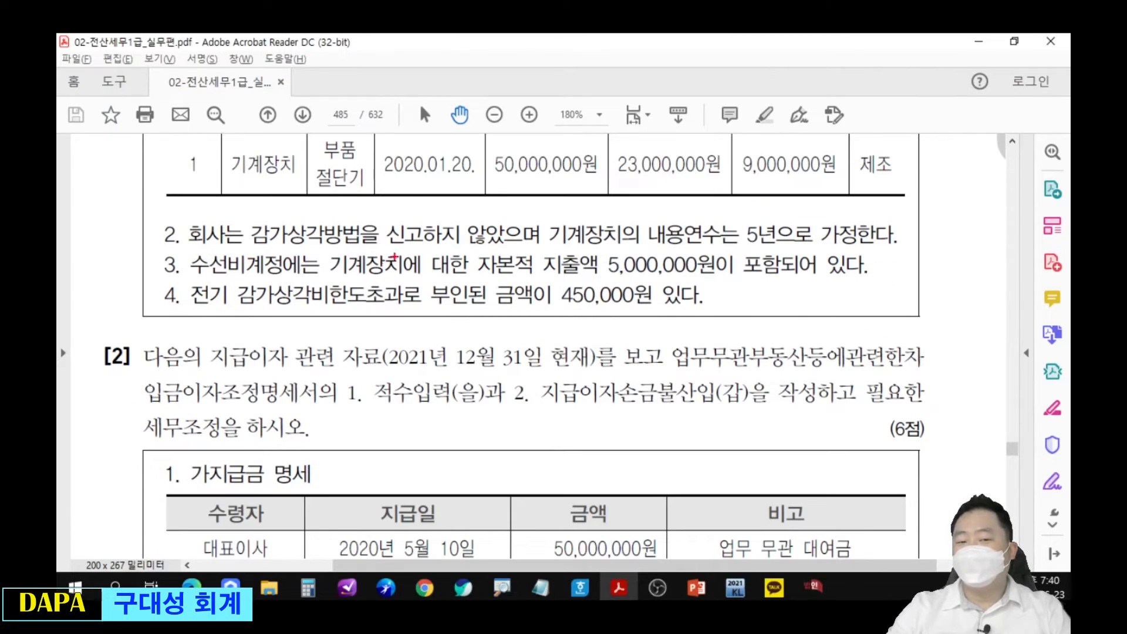
left_click_drag(477, 250, 722, 279)
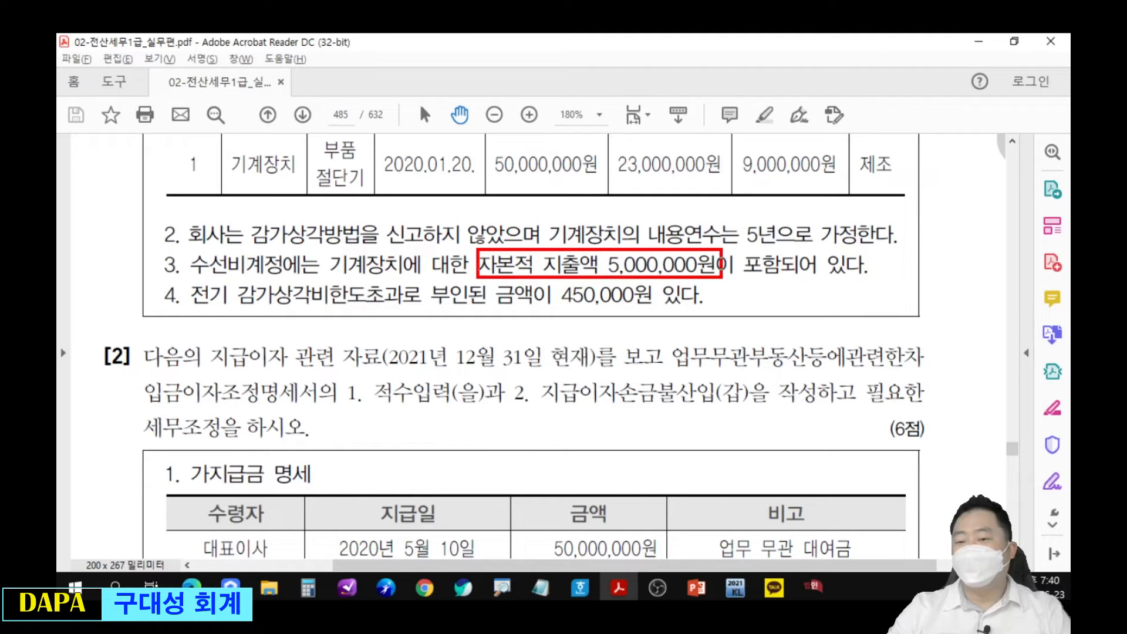
key("Escape")
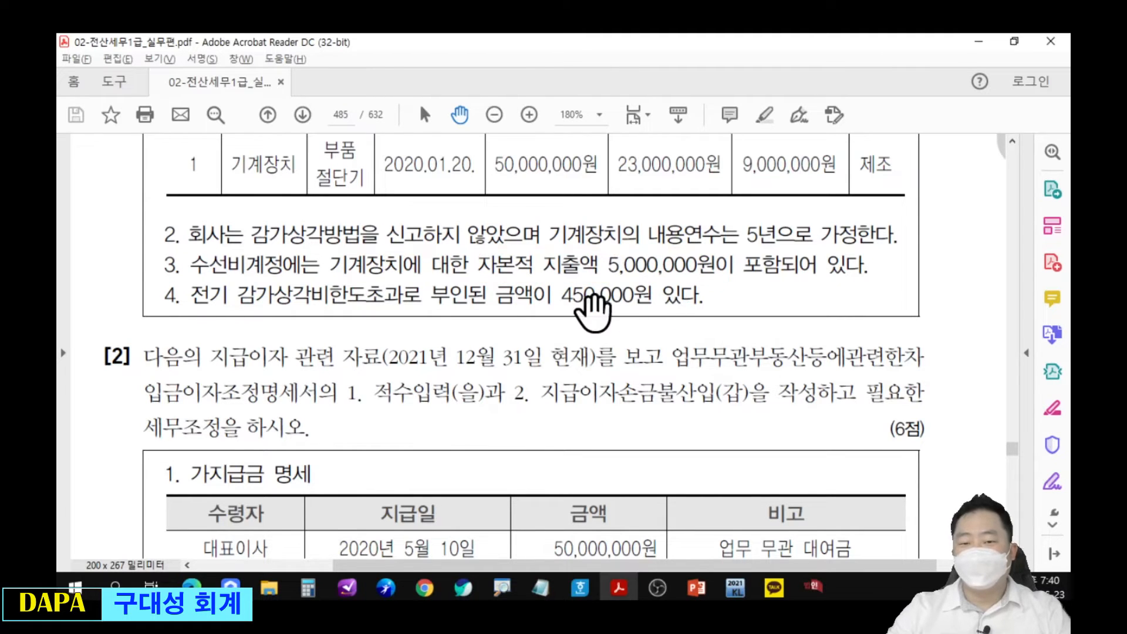
Enter 5,000,000 as 7.당기자본적지출액(즉시상각분) for 부품절단기 in 고정자산등록
key("alt+Tab")
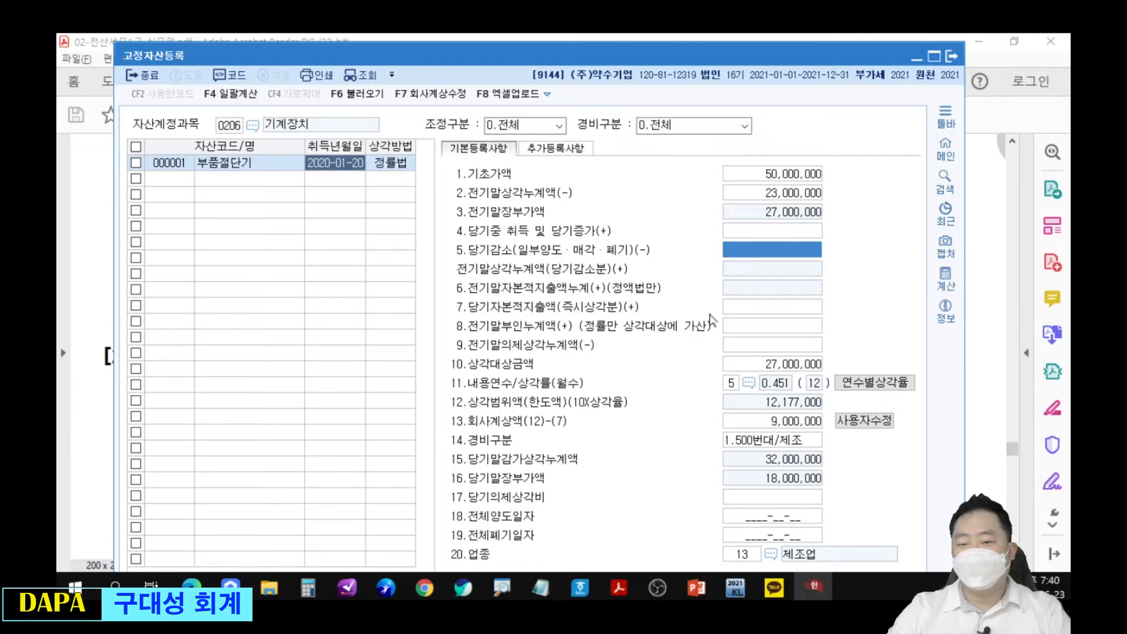
left_click(737, 309)
key("alt+Tab")
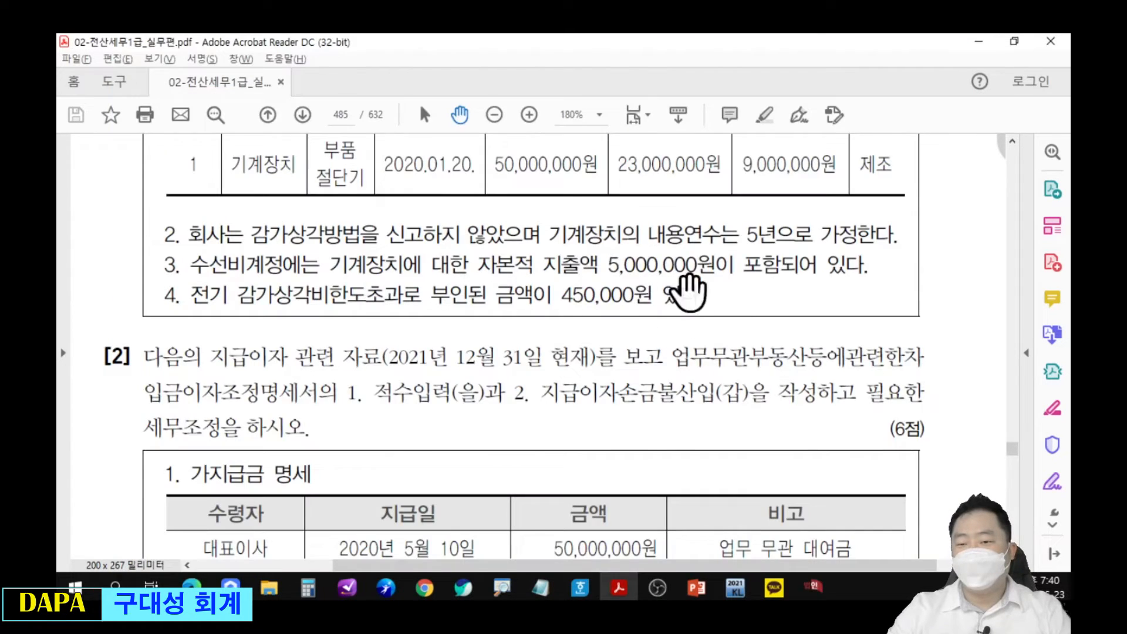
key("alt+Tab")
type("5000000")
key("Return")
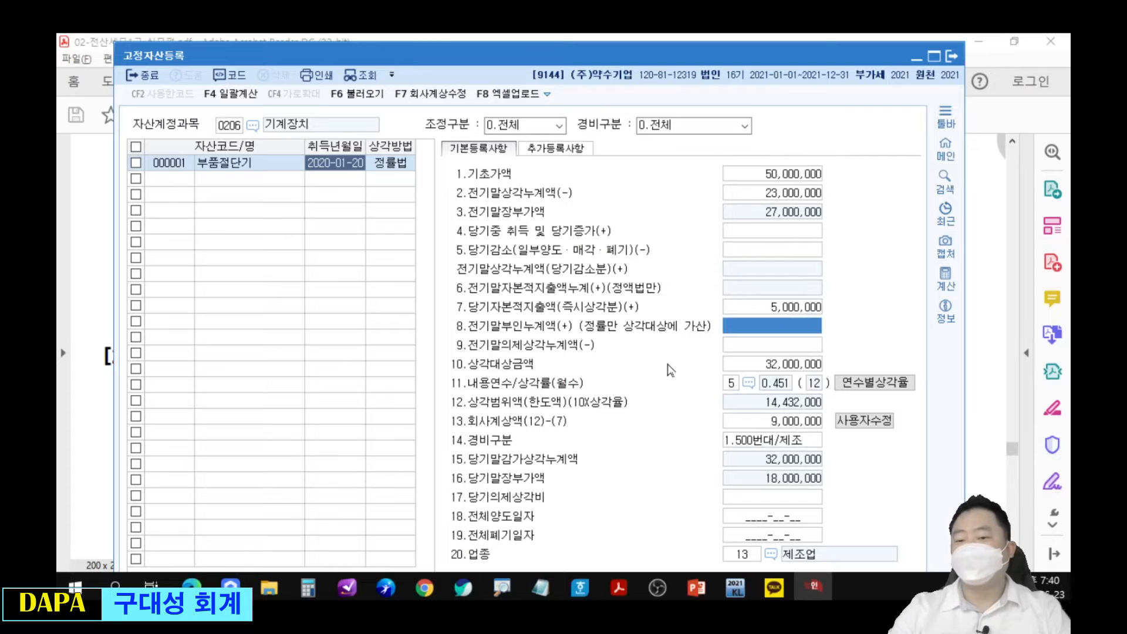
Review item 4 of the problem PDF and enter 450,000 as 8.전기말부인누계액 for 부품절단기
key("alt+Tab")
mouse_move(178, 276)
left_mouse_down()
mouse_move(395, 317)
mouse_move(652, 317)
left_mouse_up()
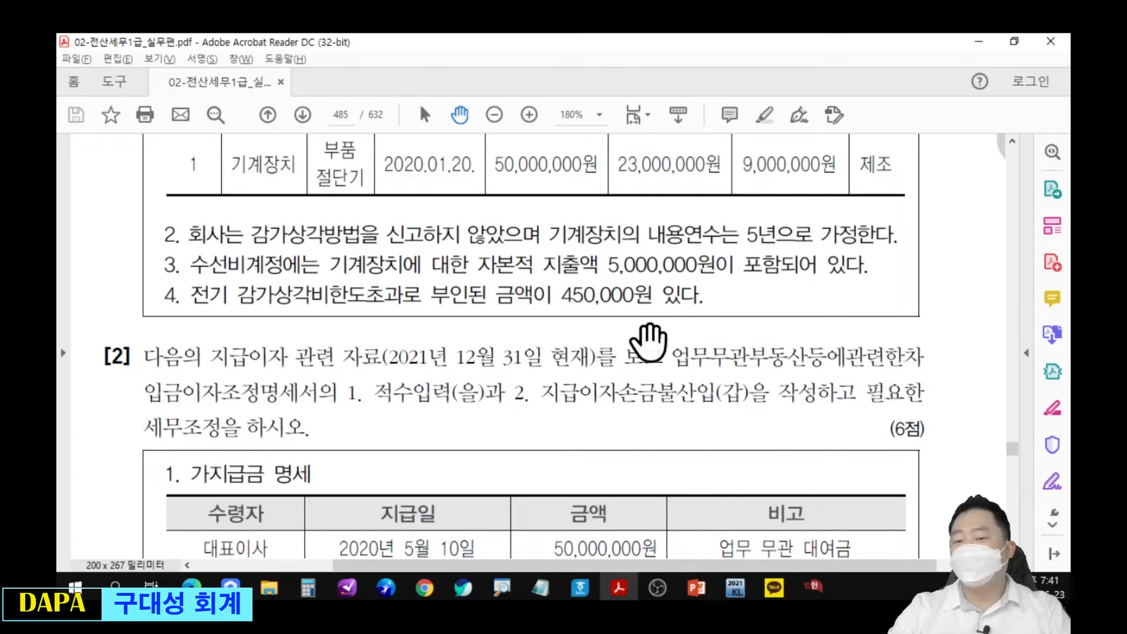
key("alt+Tab")
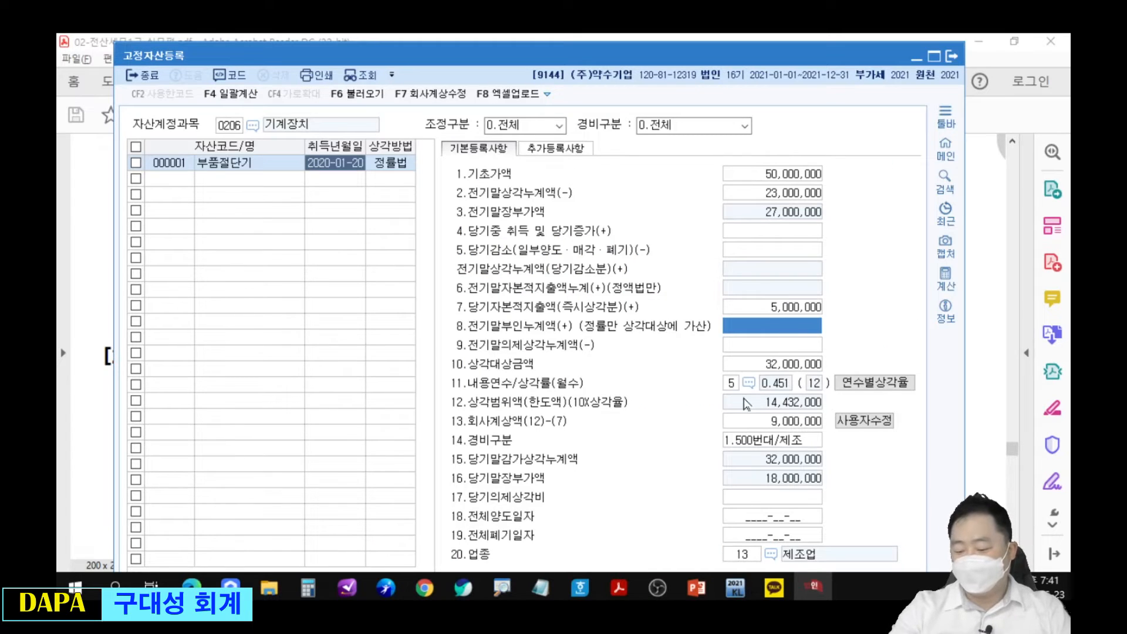
type("450000")
key("Return")
left_click(765, 332)
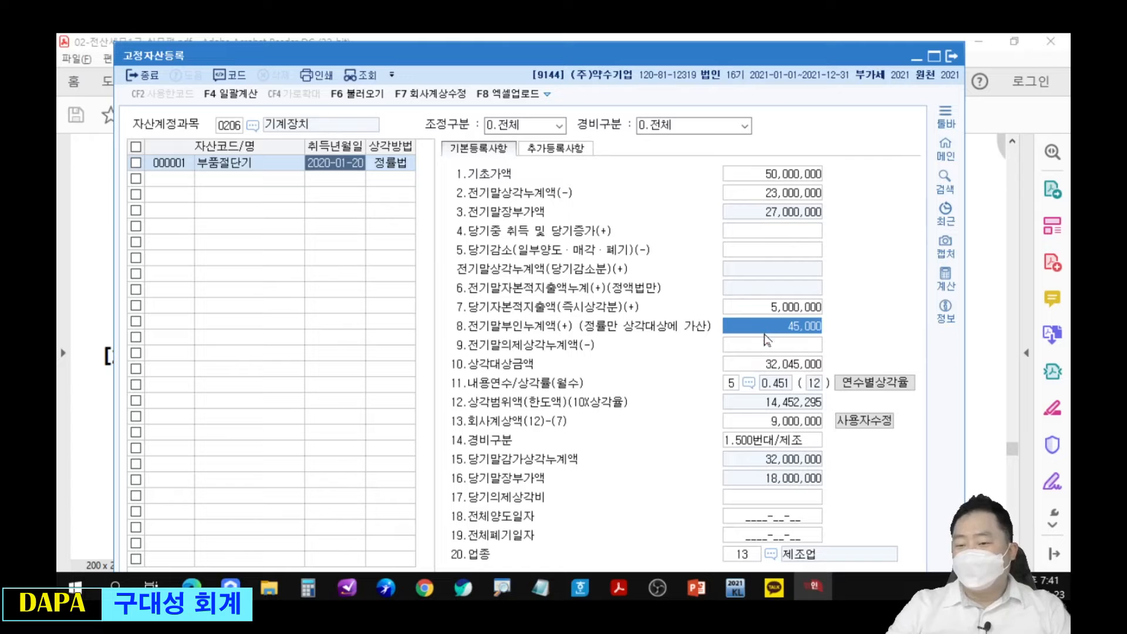
type("450000")
key("Return")
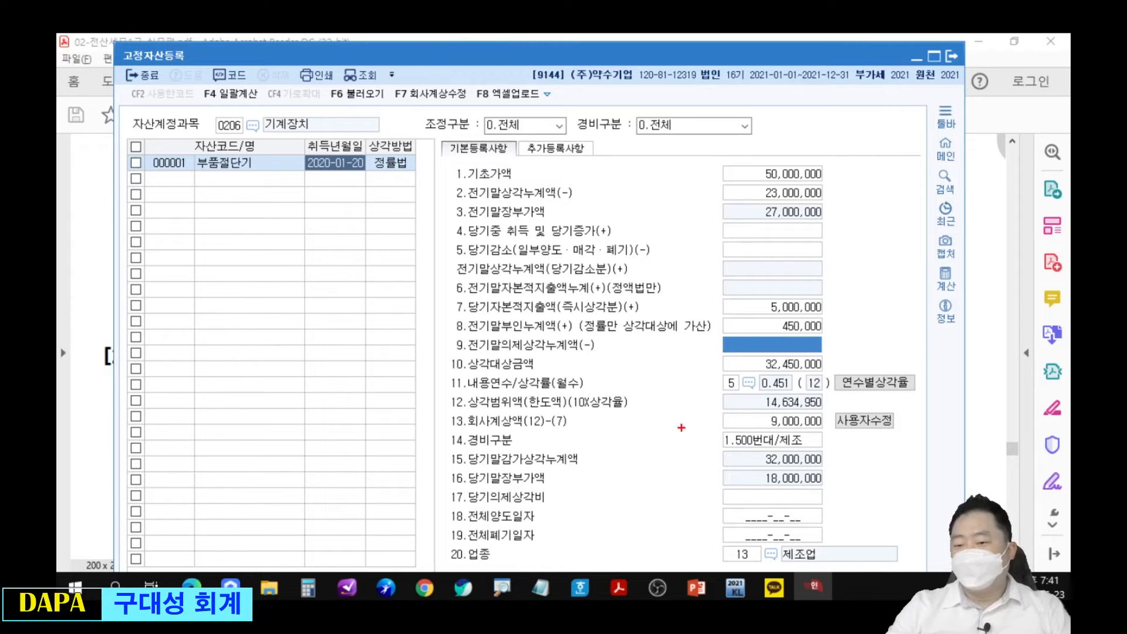
Mark the 상각범위액 with a red arrow and blue box, link the related amounts with blue lines, and clear the marks
left_click_drag(760, 407, 646, 402)
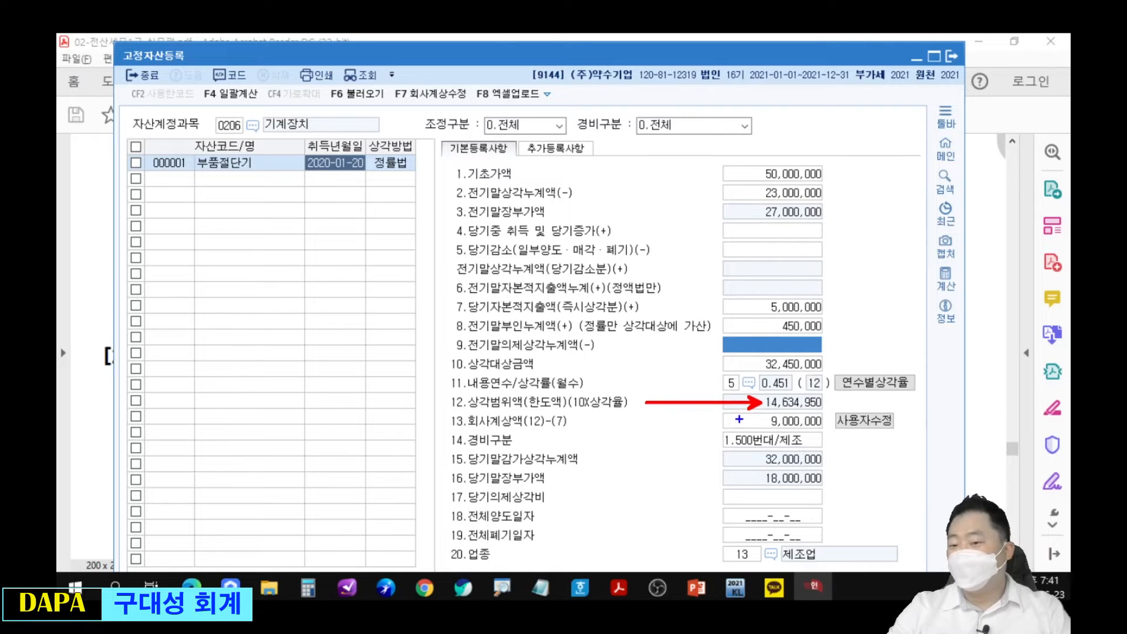
mouse_move(740, 419)
left_mouse_down()
mouse_move(711, 385)
mouse_move(752, 306)
left_mouse_up()
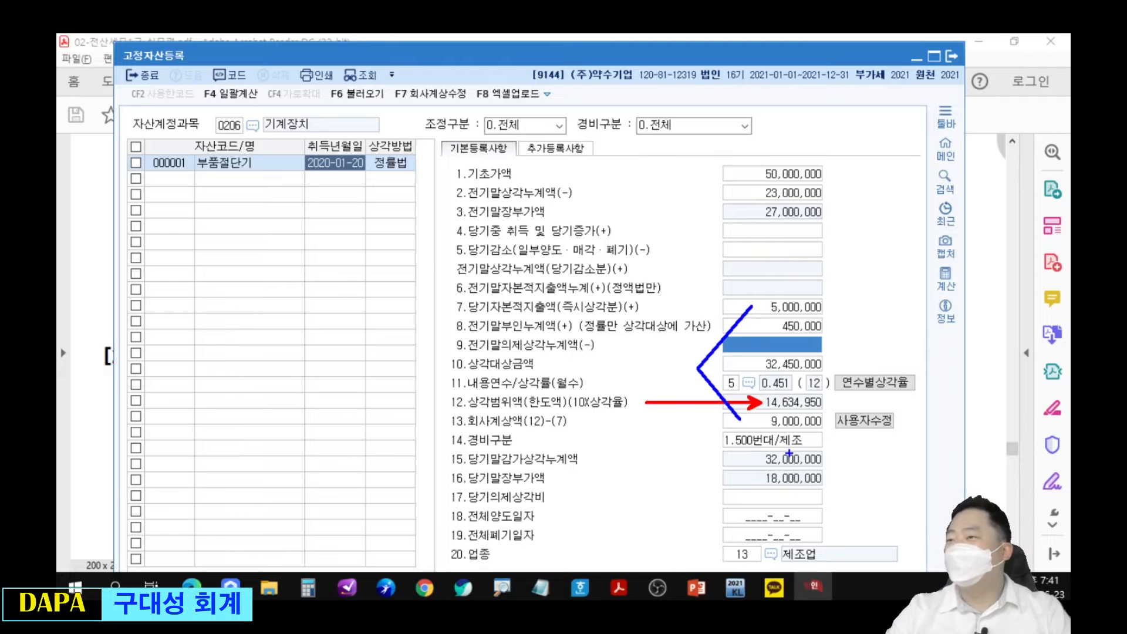
left_click_drag(777, 391, 833, 412)
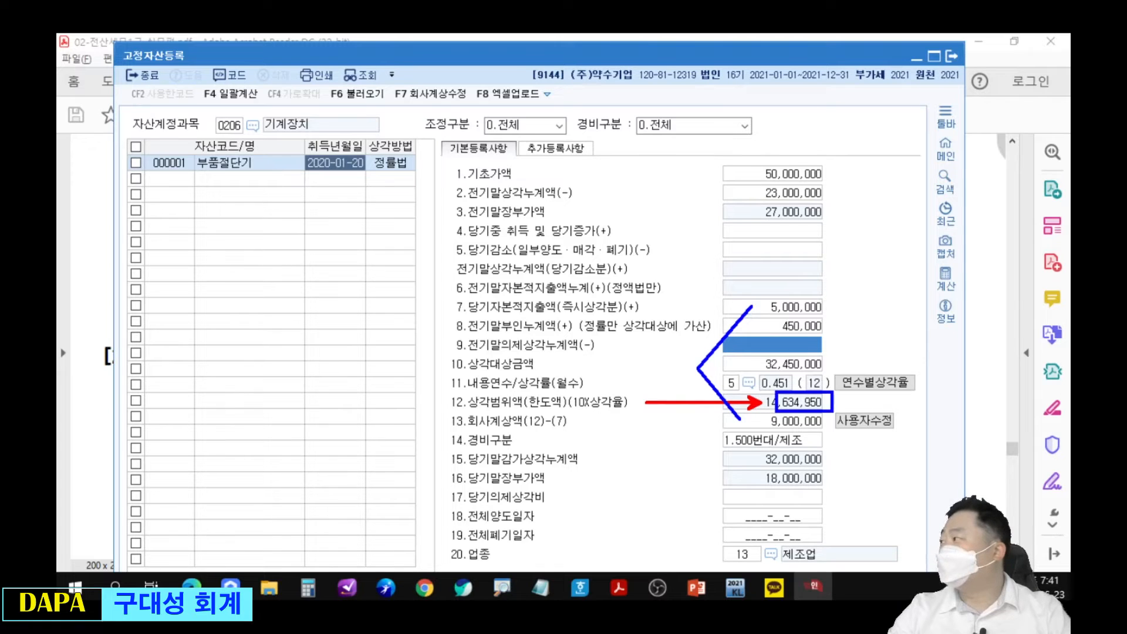
left_click_drag(848, 369, 827, 326)
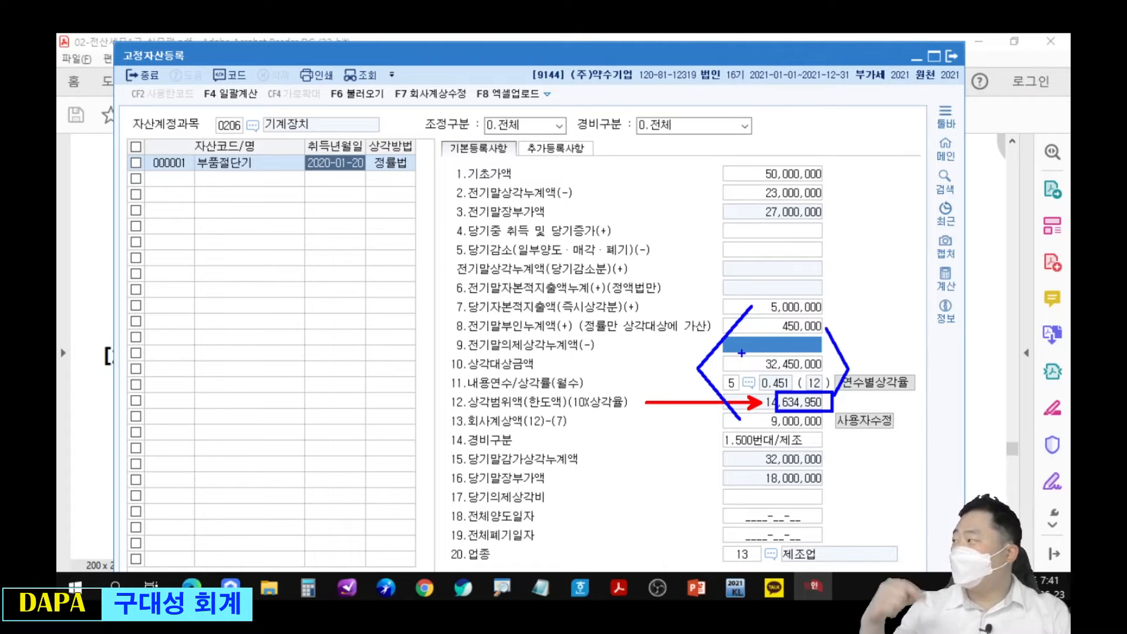
key("Escape")
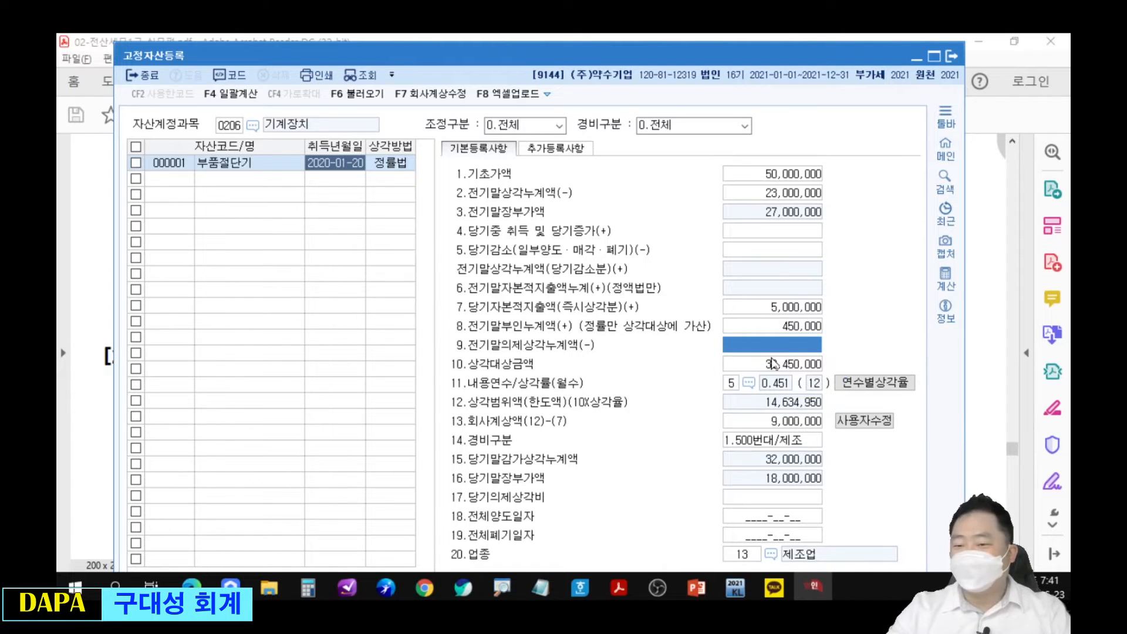
left_click(797, 333)
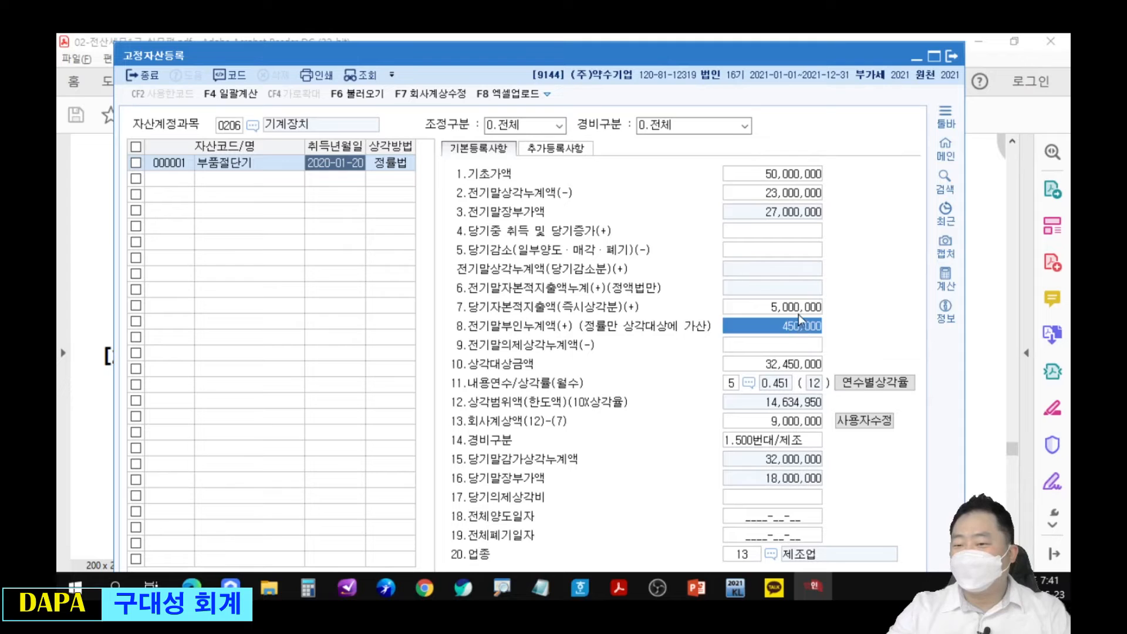
left_click(794, 309)
left_click(790, 324)
left_click(788, 310)
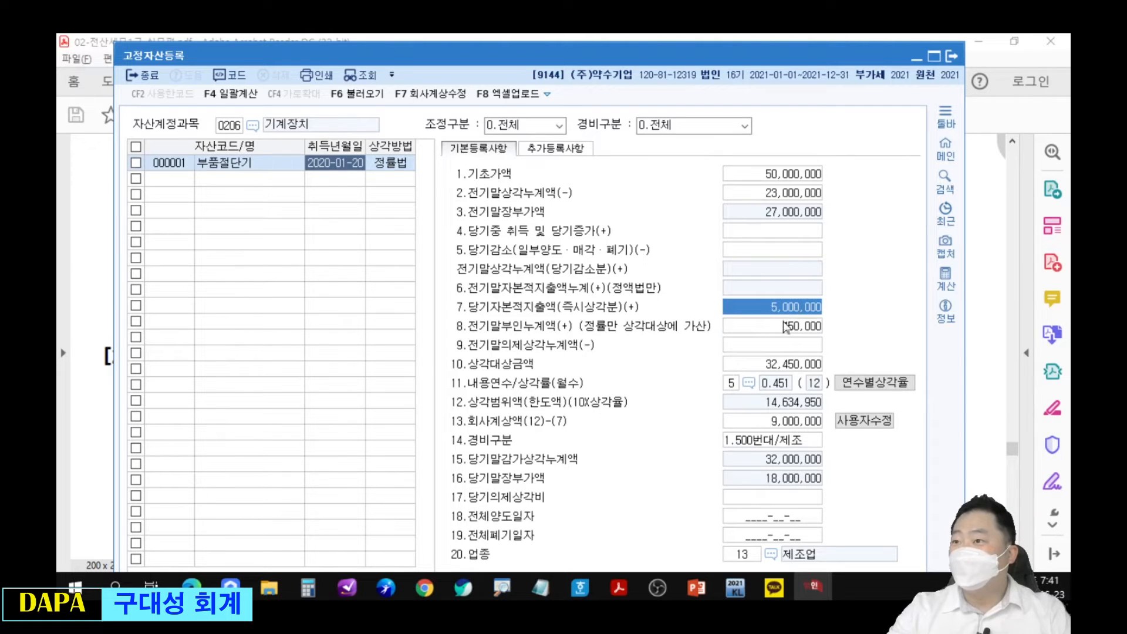
Open 미상각자산감가상각조정명세서 and load the 고정자산등록 data into it, replacing any existing entries
left_click(945, 150)
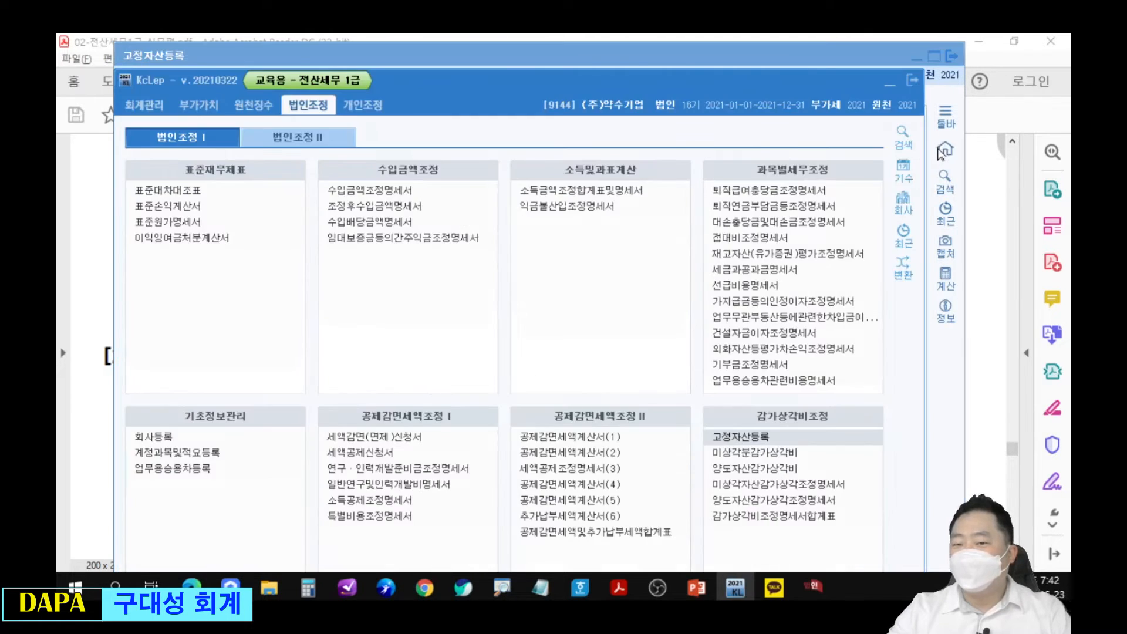
left_click(821, 490)
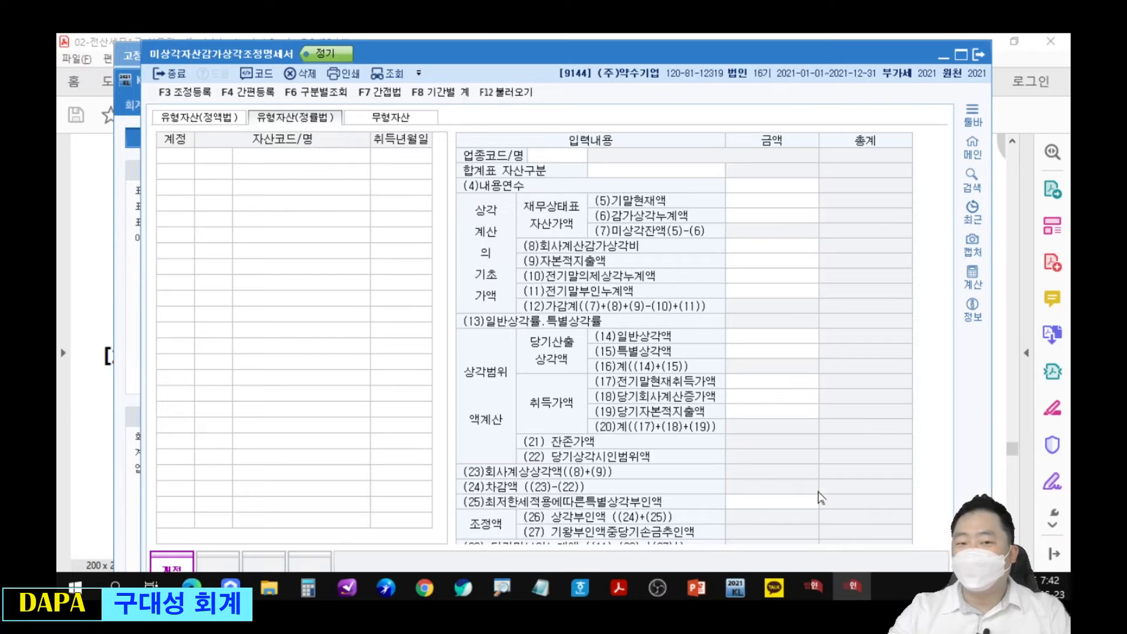
left_click(506, 93)
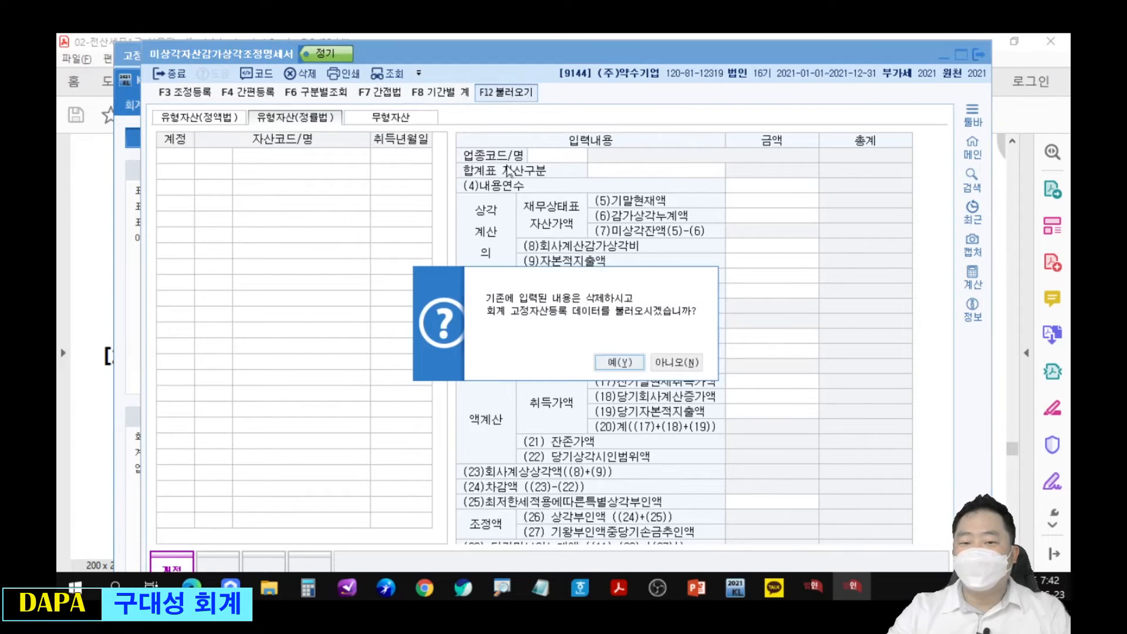
left_click(612, 364)
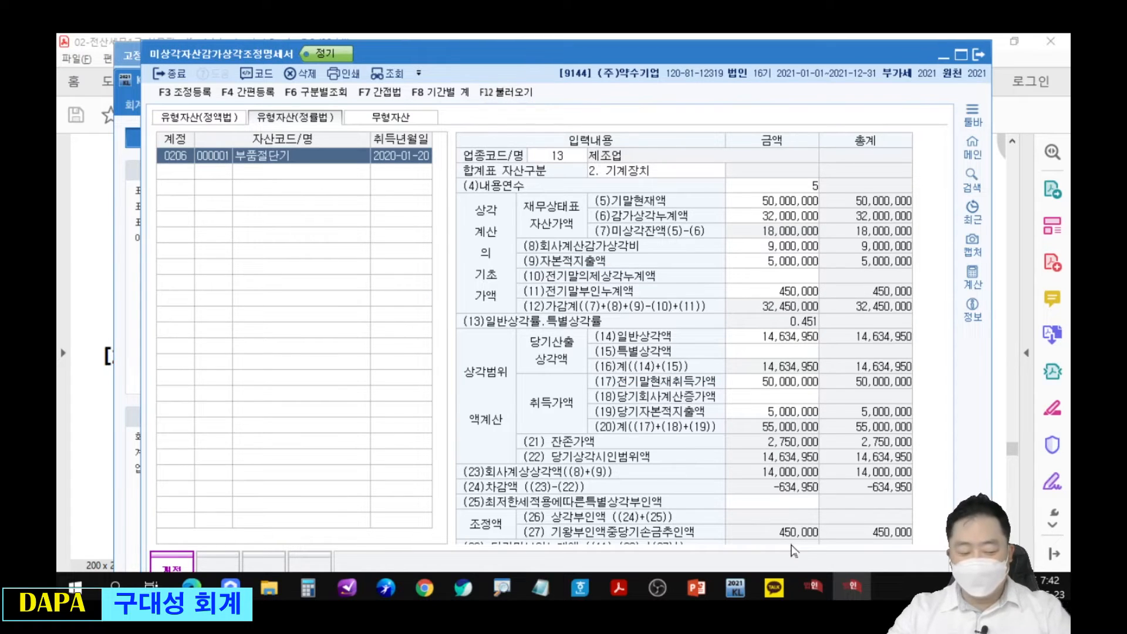
Open 조정 등록 and add 기왕부인감가비손금산입 as the 과목 under 손금산입 및 익금불산입
key("F3")
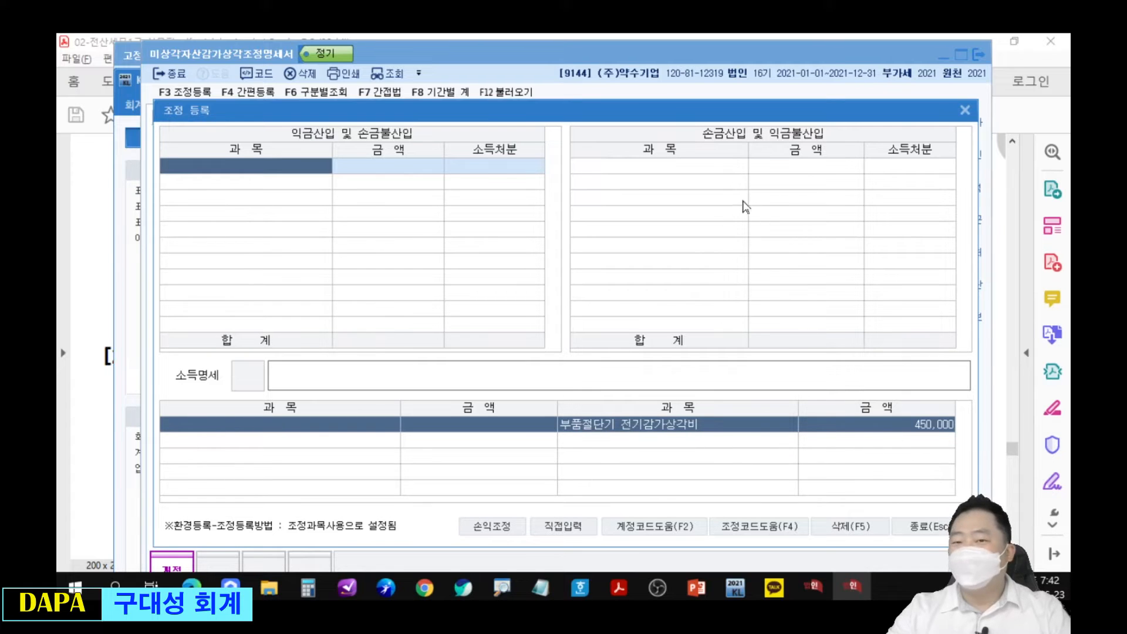
left_click(691, 170)
type("부품")
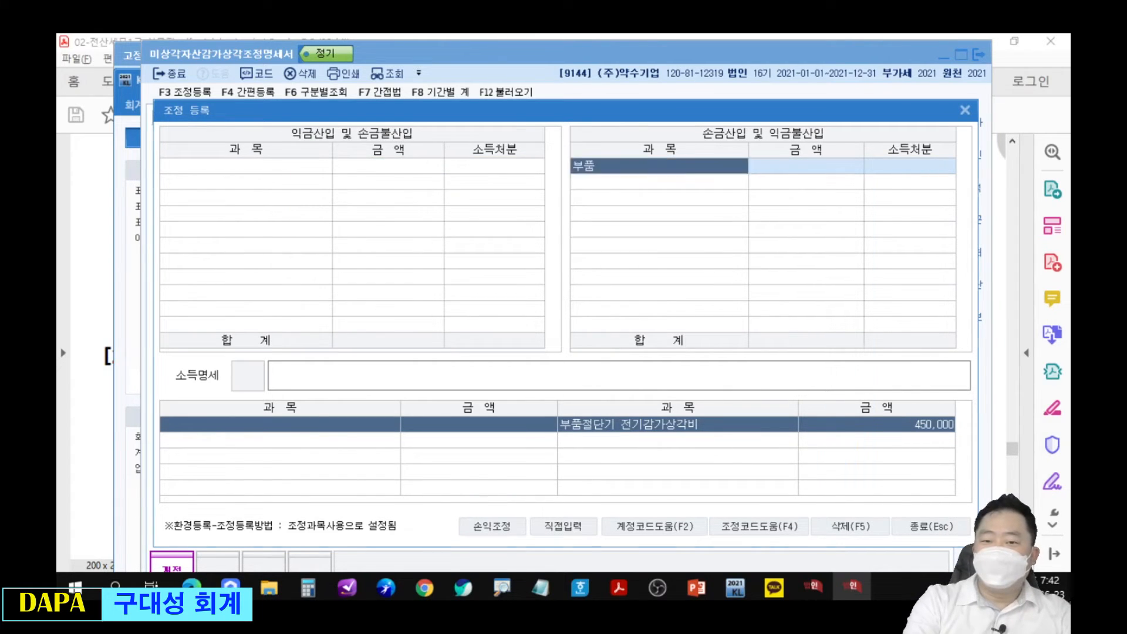
key("Return")
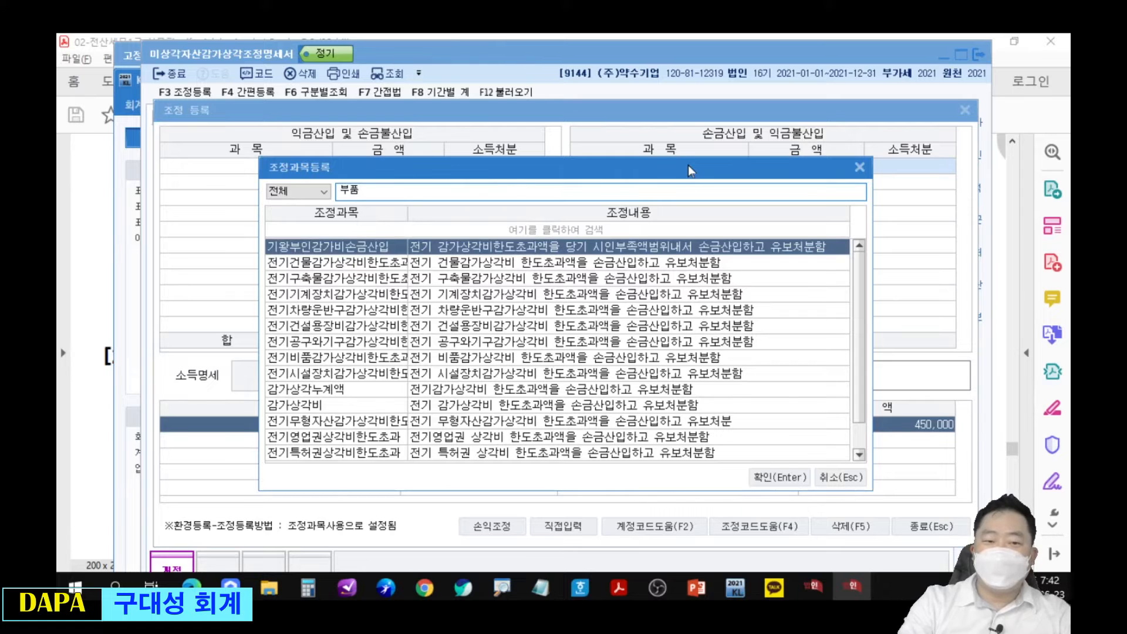
key("Down")
key("Down")
key("Down")
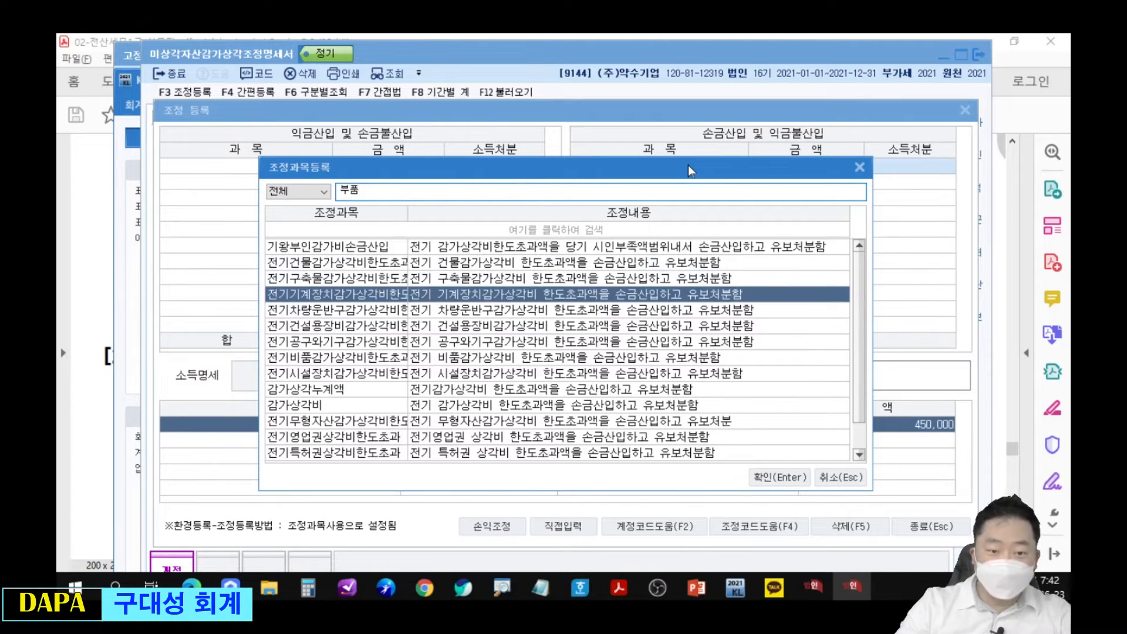
key("Up")
key("Up")
key("Up")
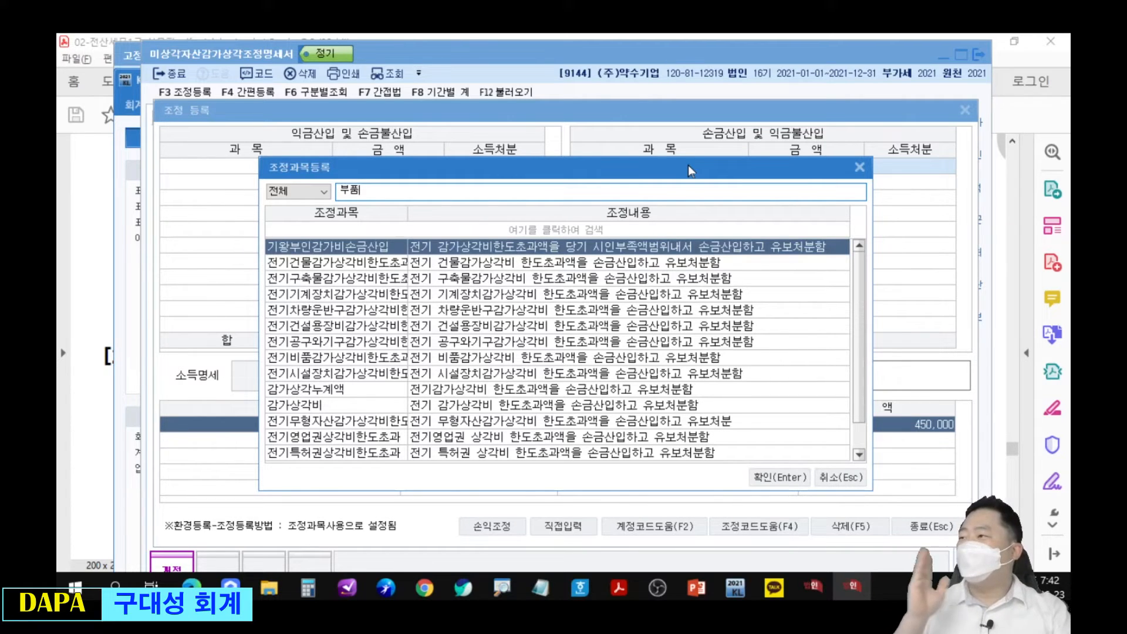
key("Return")
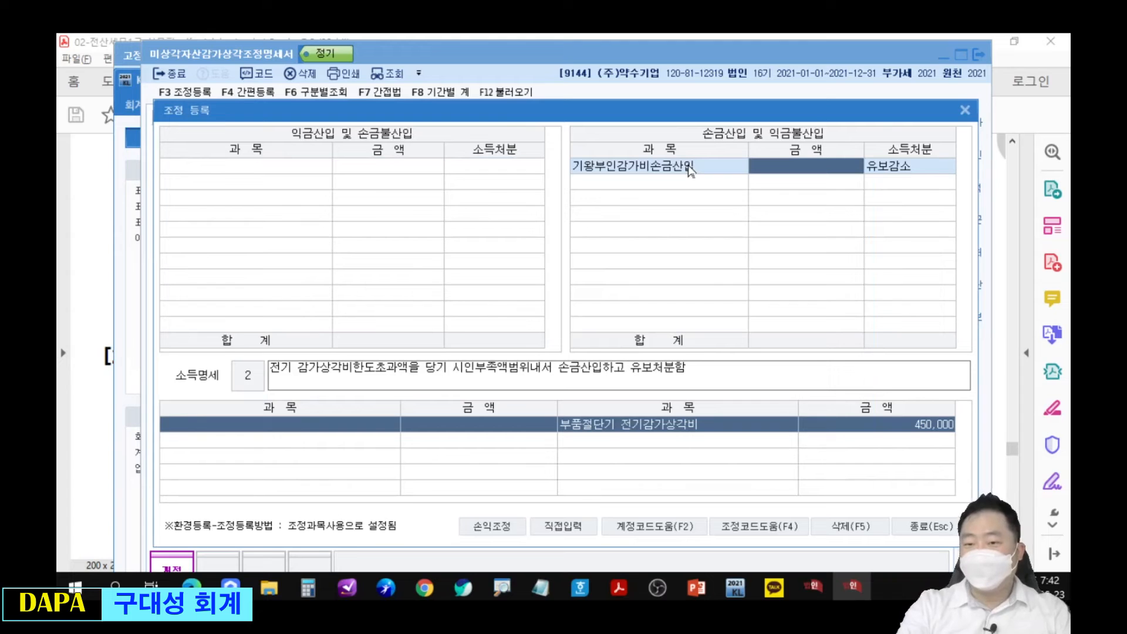
Enter 450,000 as the adjustment's 금액, box its 유보감소 소득처분 in blue, and clear the mark
type("4500000")
key("Return")
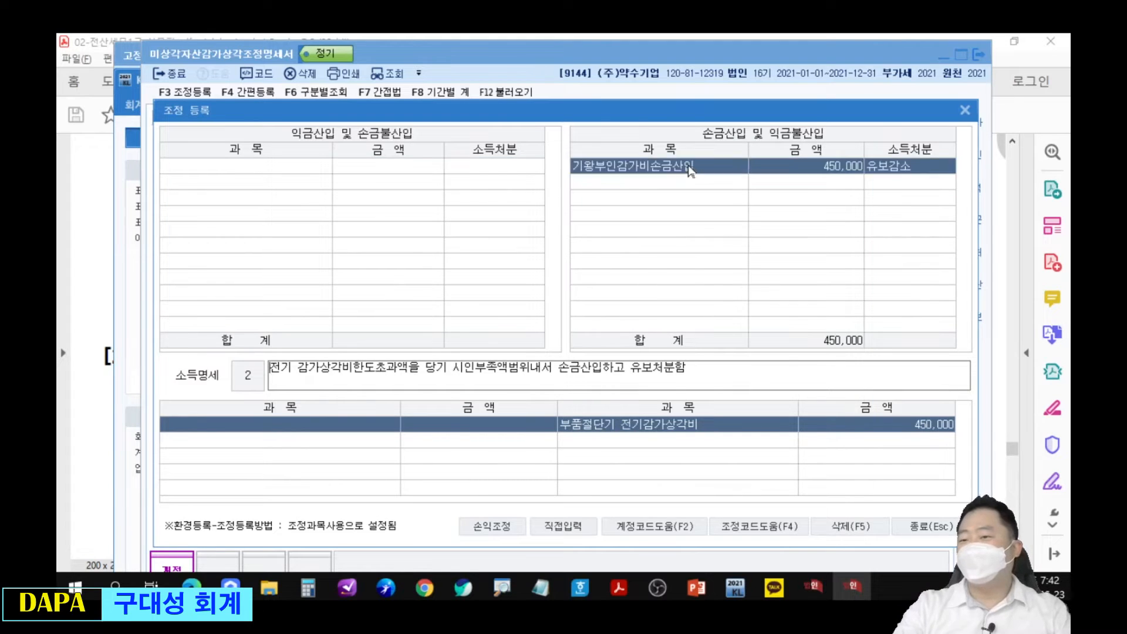
left_click_drag(869, 154, 935, 213)
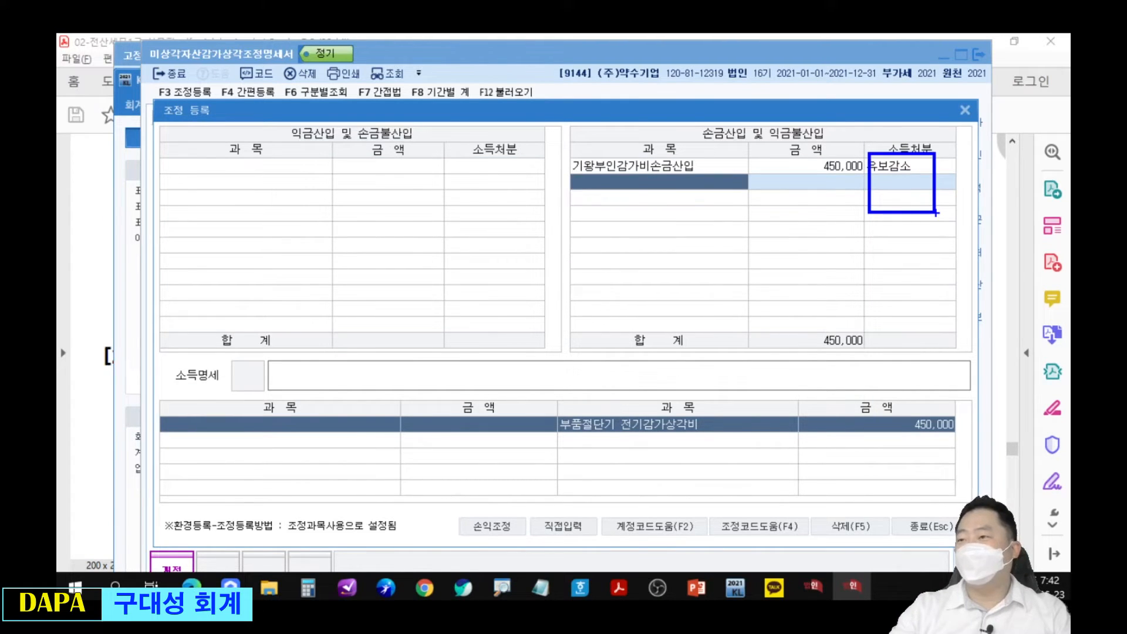
key("Escape")
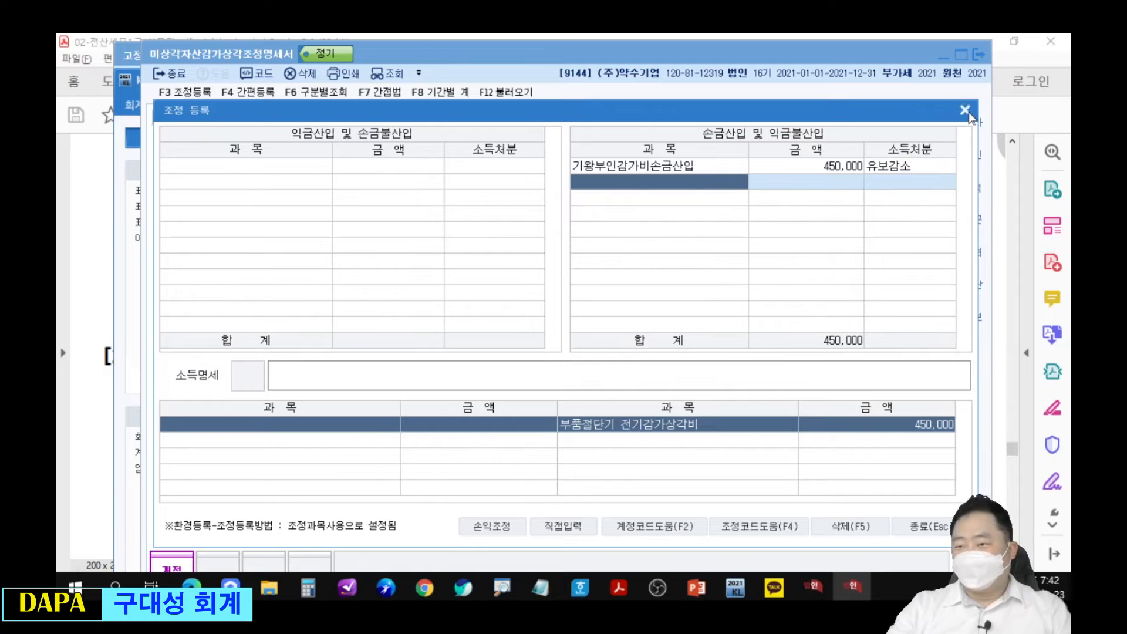
Close the 조정 등록 dialog and the open form windows to bring back problem [1] on page 485
left_click(965, 110)
left_click(1009, 112)
left_click_drag(813, 219, 823, 430)
Circle 고정자산등록, 미상각자산감가상각조정명세서 and 세무조정 in the problem [1] instructions in blue, and clear the marks
key("ctrl+2")
left_click_drag(455, 150, 556, 200)
mouse_move(727, 146)
left_mouse_down()
mouse_move(809, 196)
mouse_move(877, 203)
left_mouse_up()
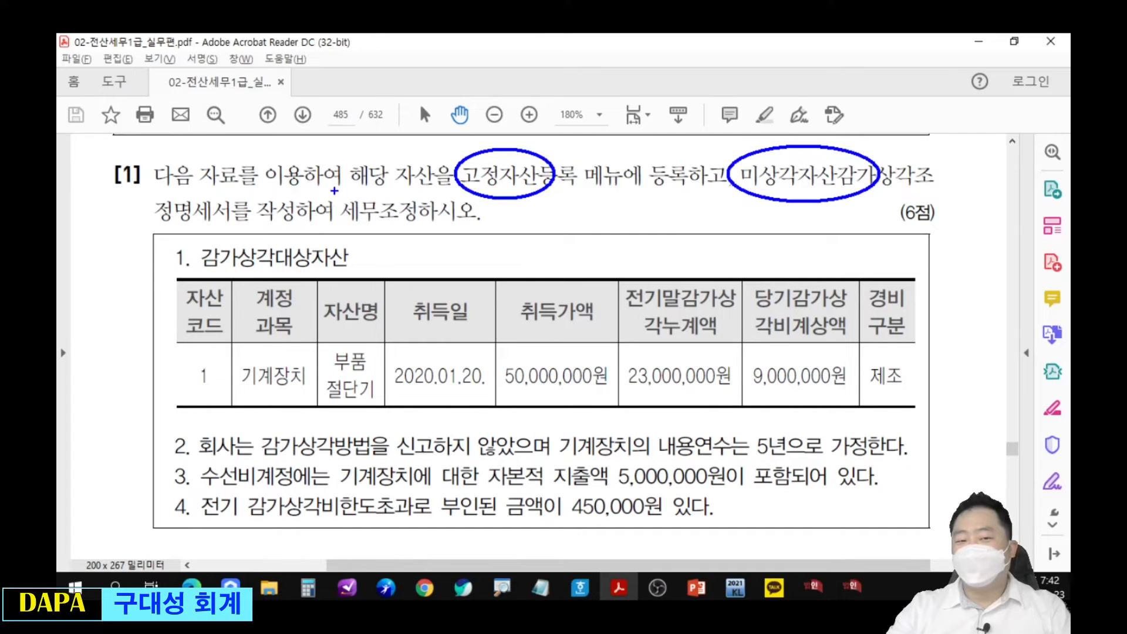
left_click_drag(334, 191, 421, 237)
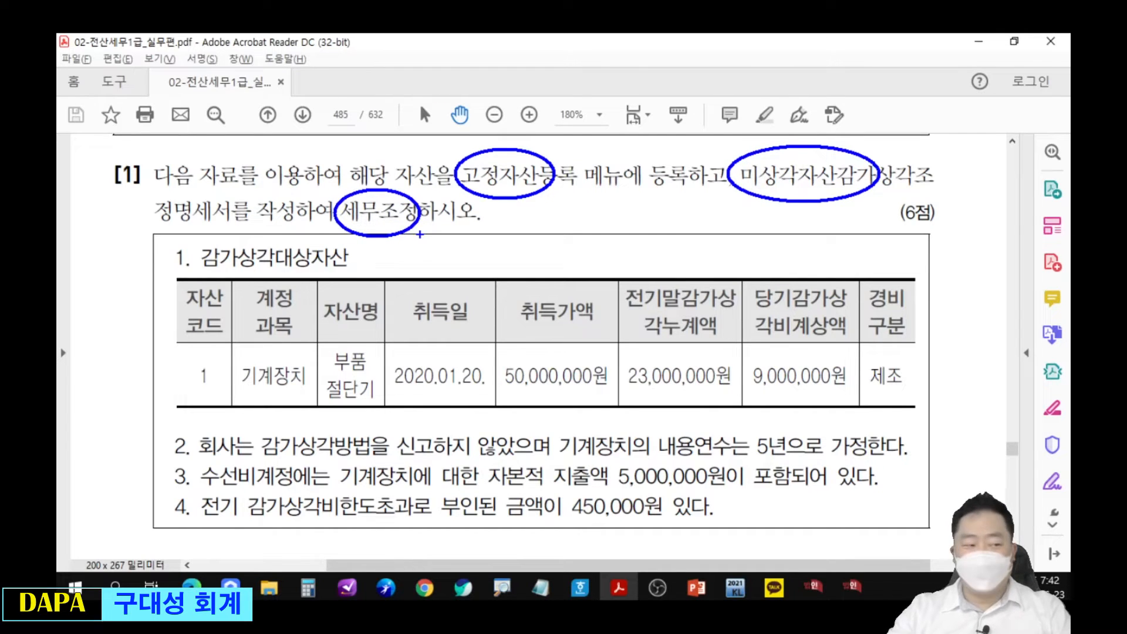
key("Escape")
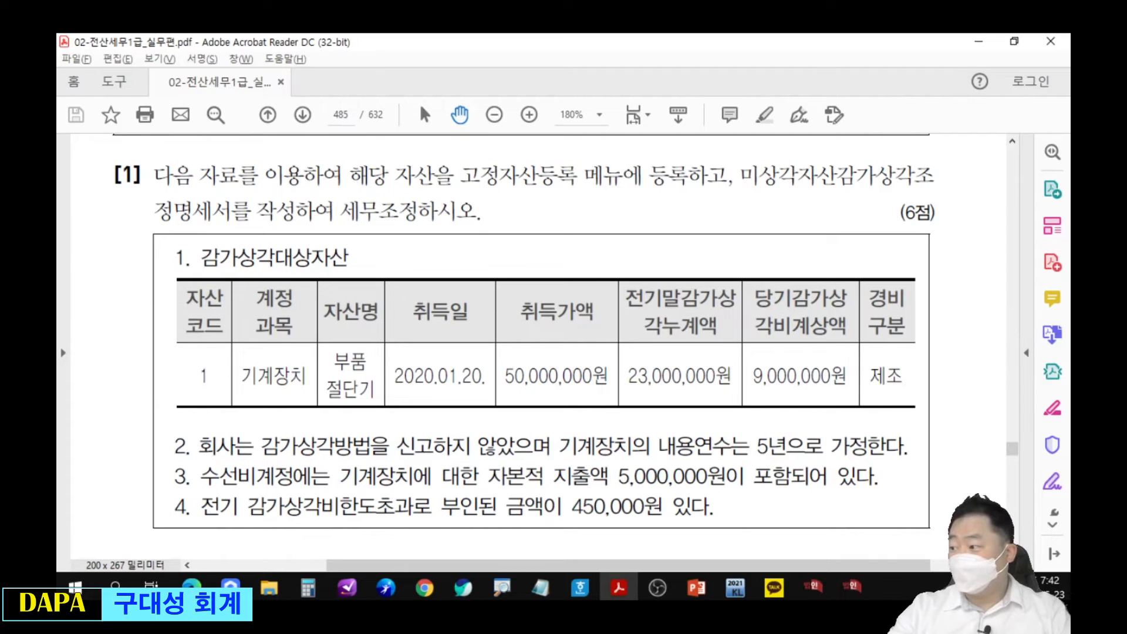
key("alt+Tab")
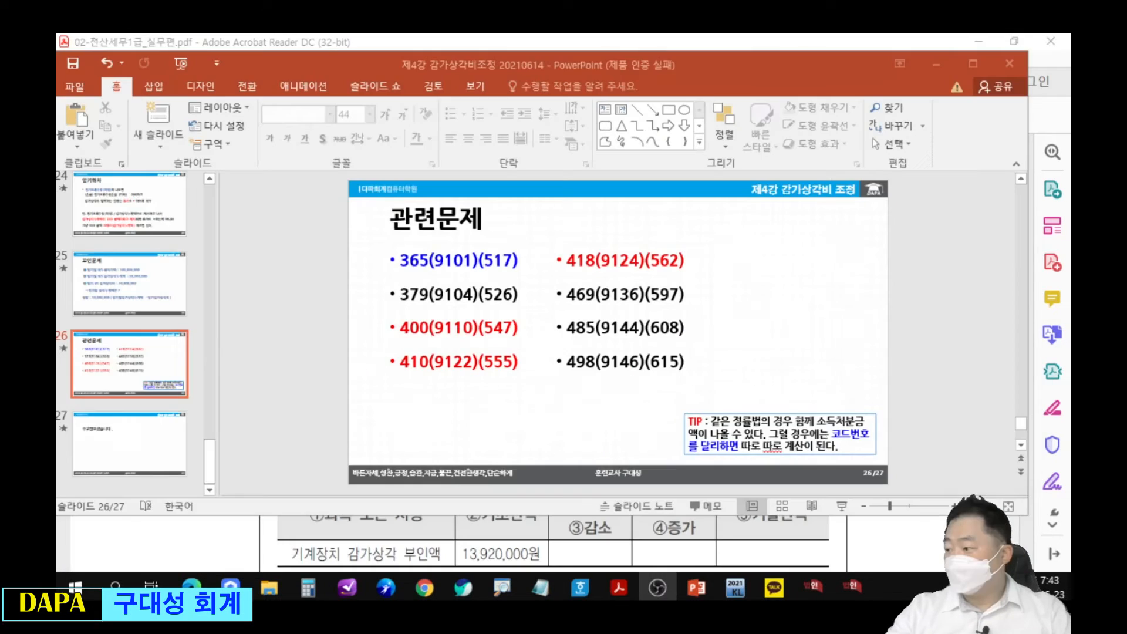
left_click_drag(576, 354, 707, 380)
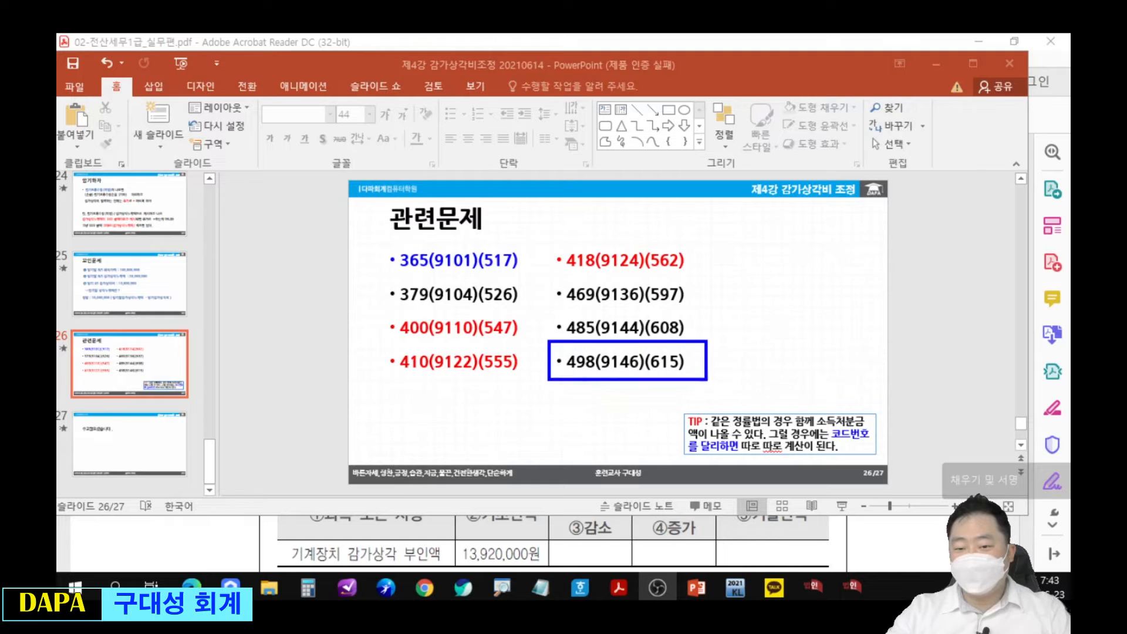
left_click_drag(618, 387, 600, 443)
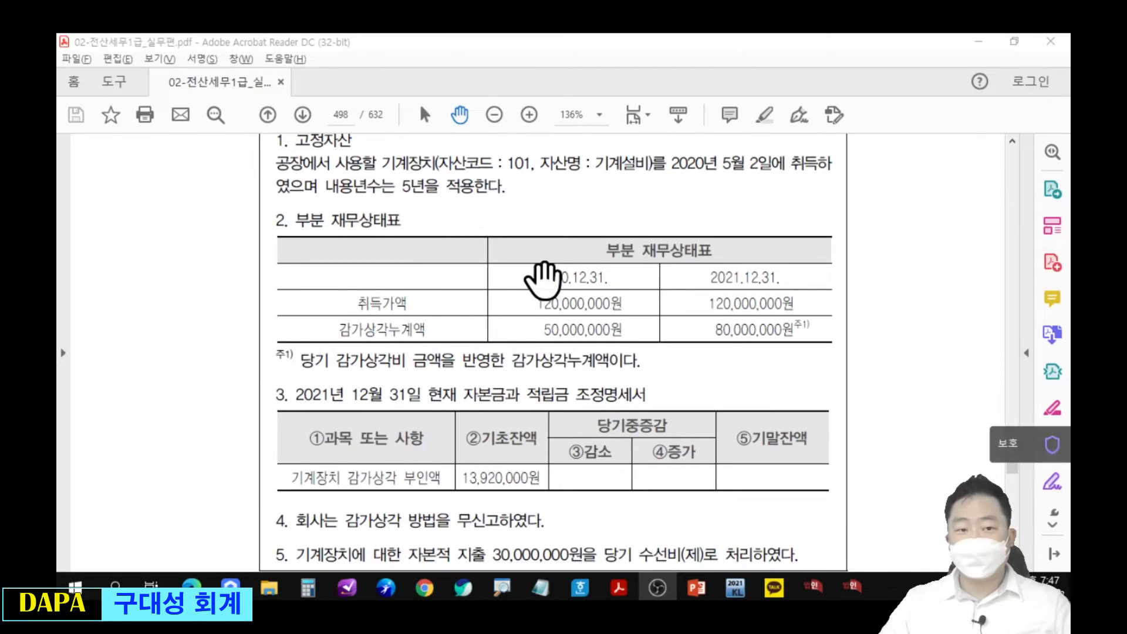
left_click_drag(545, 278, 548, 294)
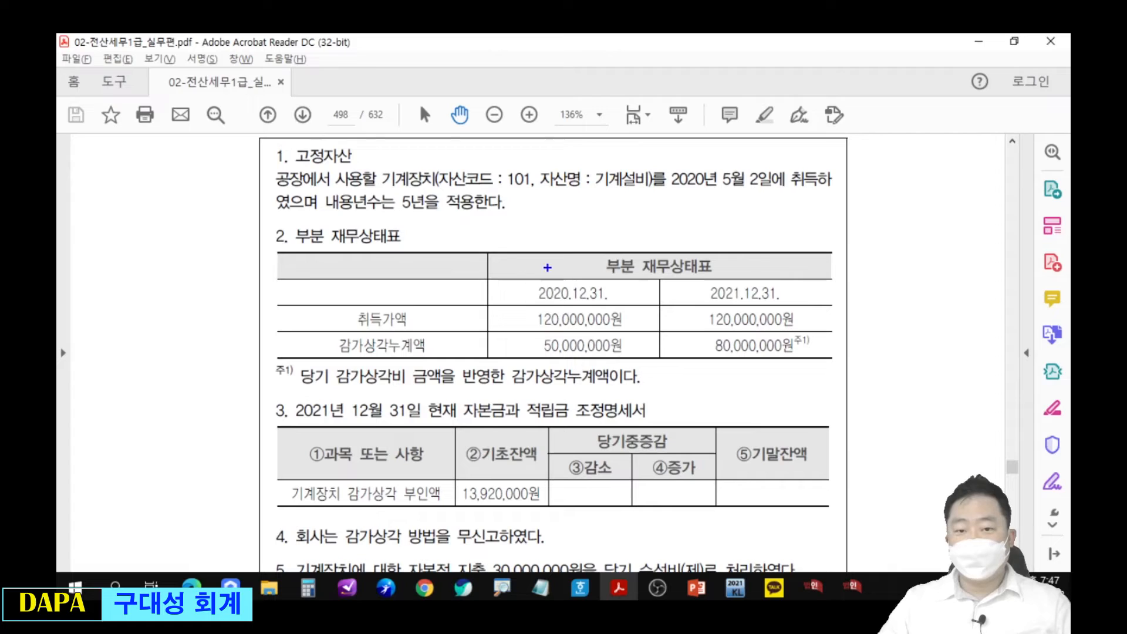
Circle 기계장치, the acquisition date 2020년 5월 2일 and the useful life 5년 in blue, and clear the marks
mouse_move(382, 158)
left_mouse_down()
mouse_move(393, 194)
mouse_move(437, 167)
left_mouse_up()
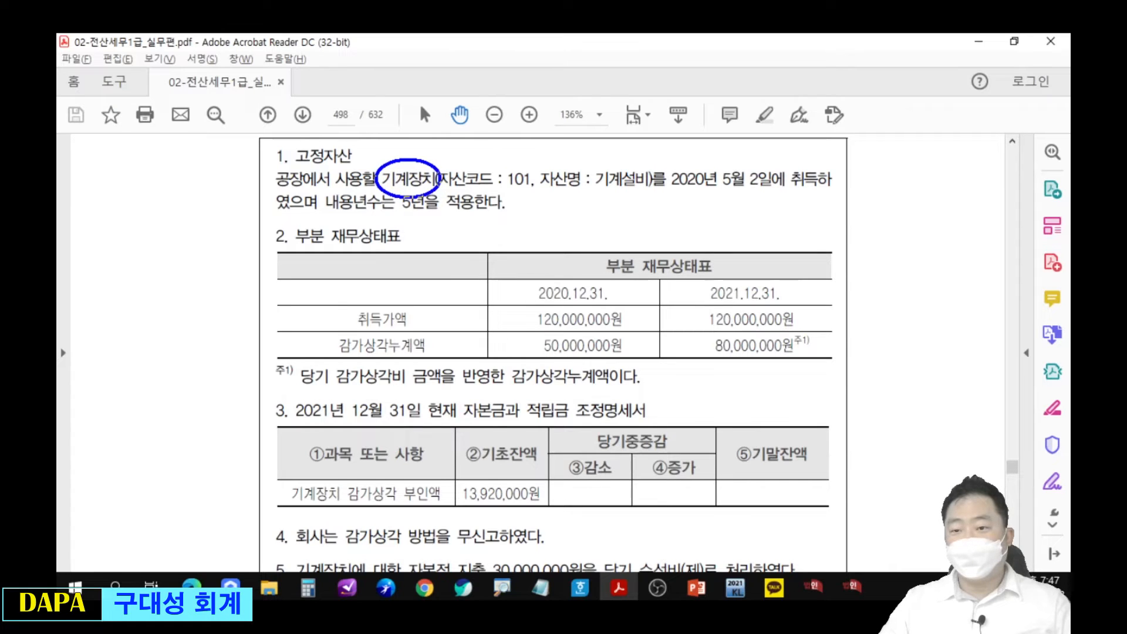
mouse_move(653, 167)
left_mouse_down()
mouse_move(761, 191)
mouse_move(655, 176)
left_mouse_up()
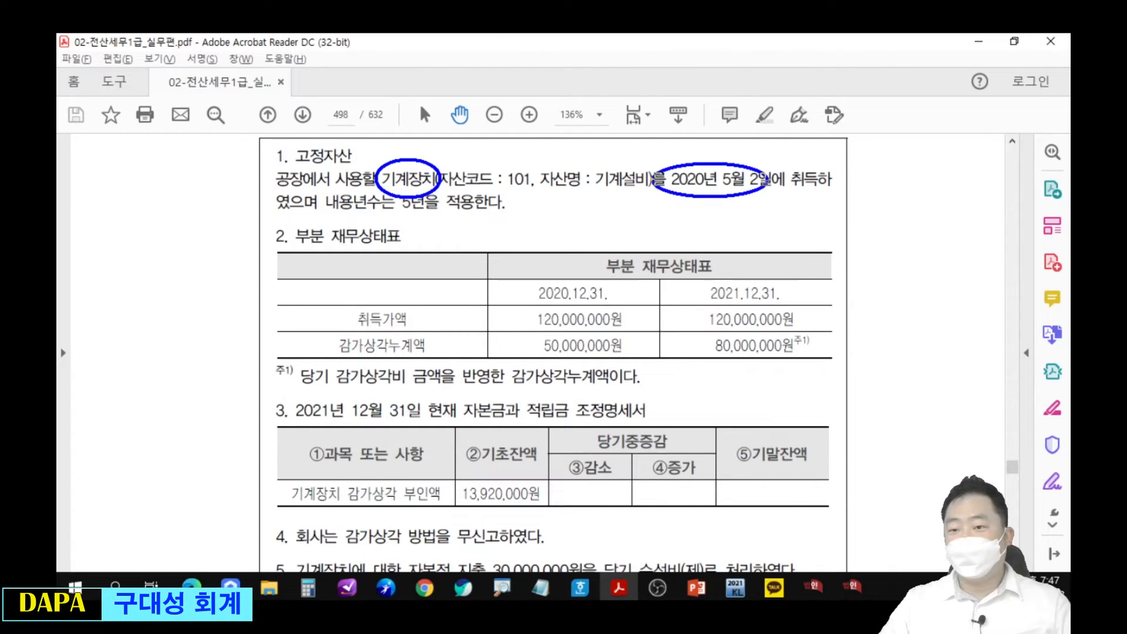
left_click_drag(396, 190, 431, 221)
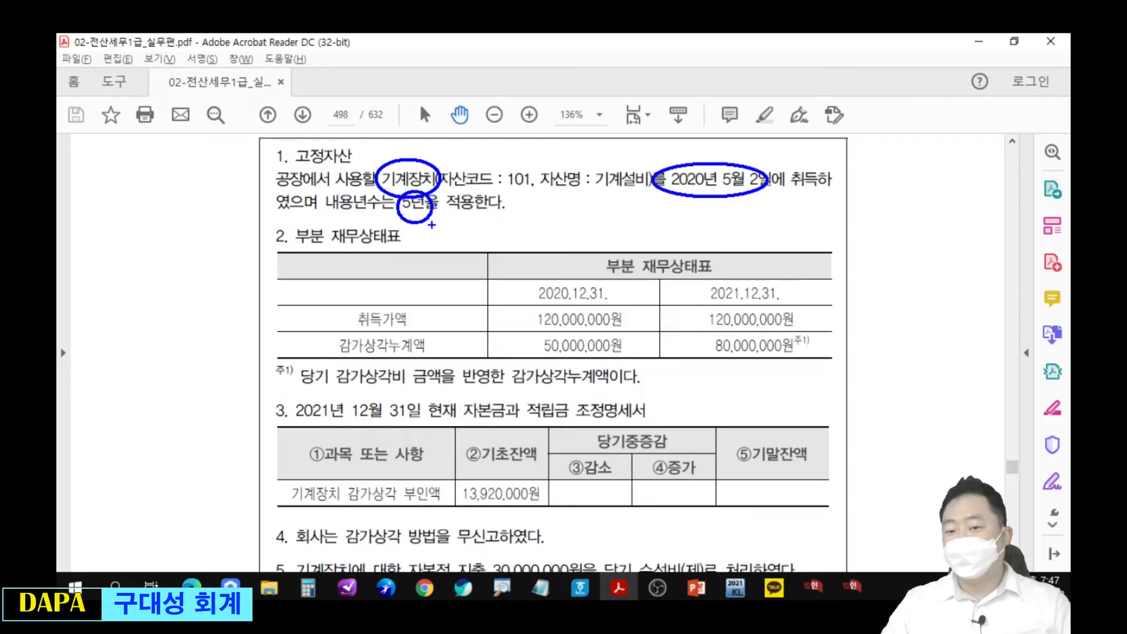
key("Escape")
Link the 2020 and 2021 감가상각누계액 amounts with a blue curve, write 3,000만 below it, and clear the marks
key("ctrl+2")
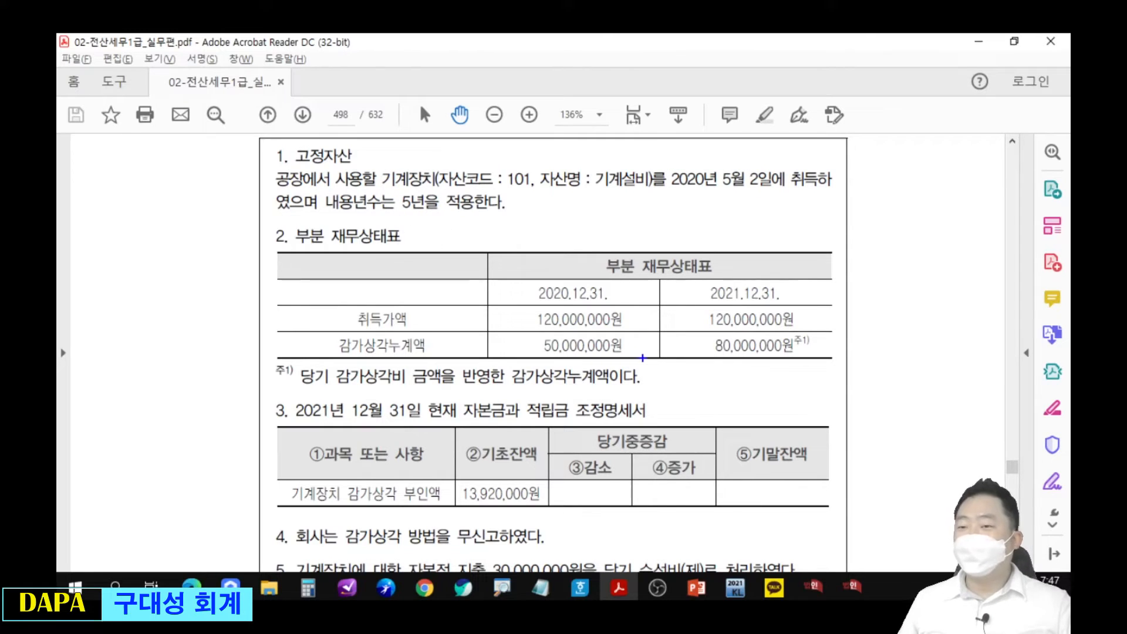
mouse_move(631, 351)
left_mouse_down()
mouse_move(670, 373)
mouse_move(699, 352)
left_mouse_up()
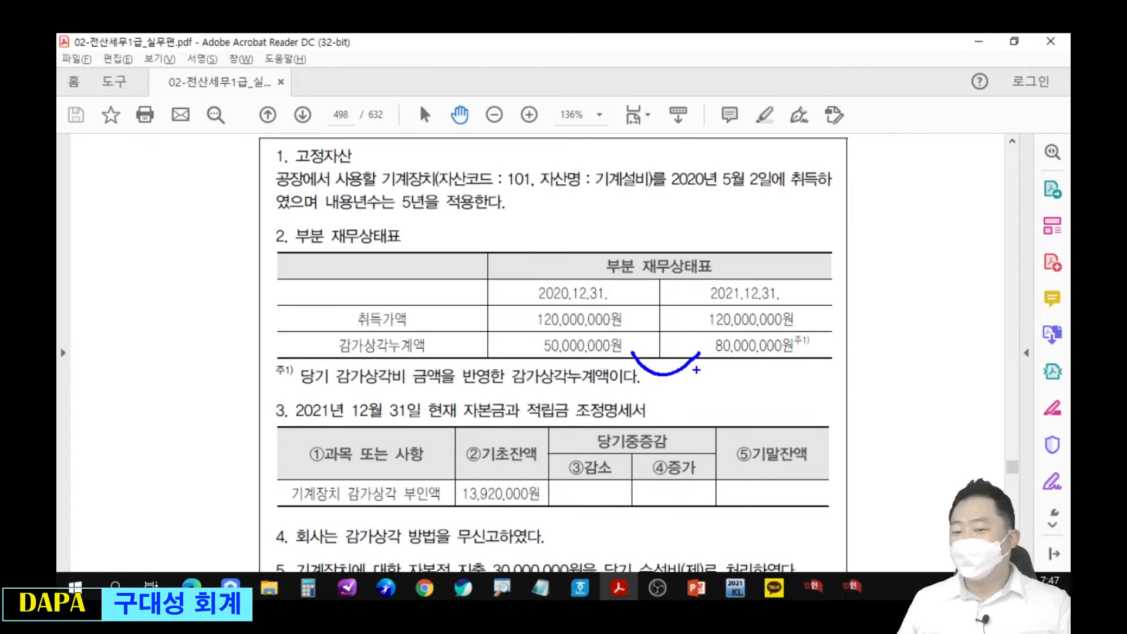
mouse_move(695, 370)
left_mouse_down()
mouse_move(707, 383)
mouse_move(736, 382)
left_mouse_up()
mouse_move(736, 377)
left_mouse_down()
mouse_move(757, 368)
mouse_move(759, 392)
left_mouse_up()
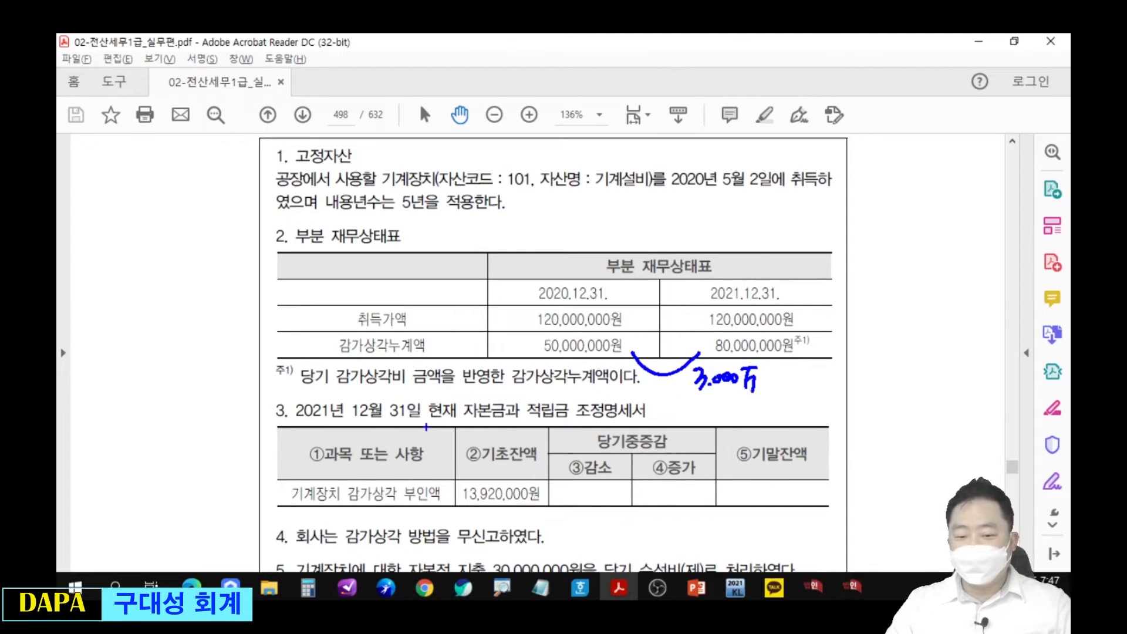
key("Escape")
Underline 자본금과 적립금 조정명세서 with a blue wavy line and circle the 기초잔액 13,920,000원
key("ctrl+2")
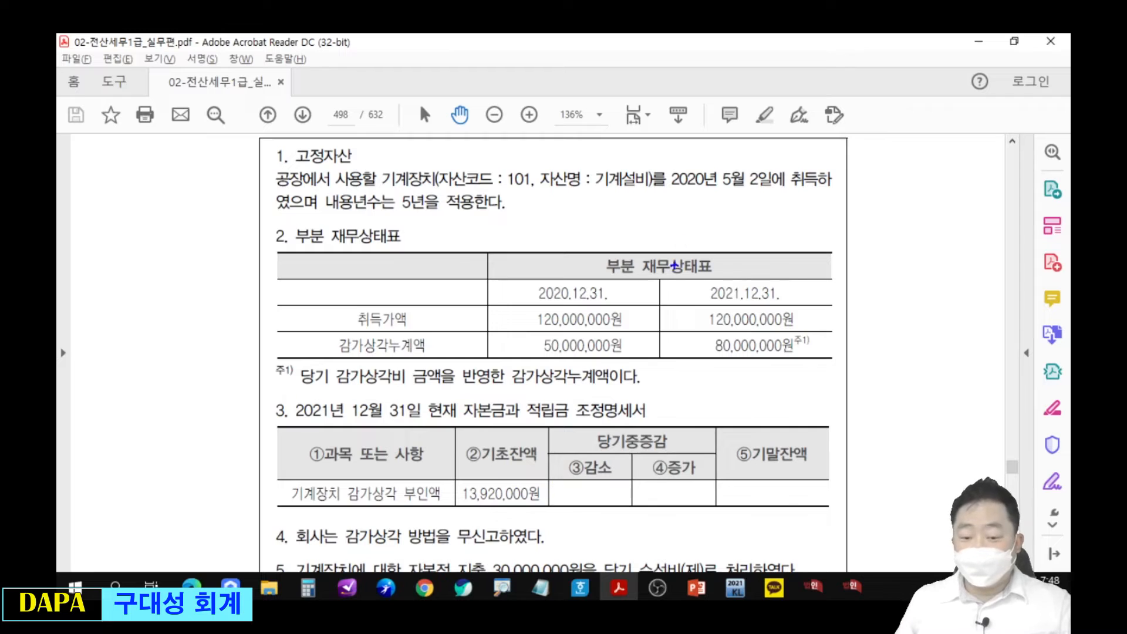
left_click_drag(467, 418, 644, 419)
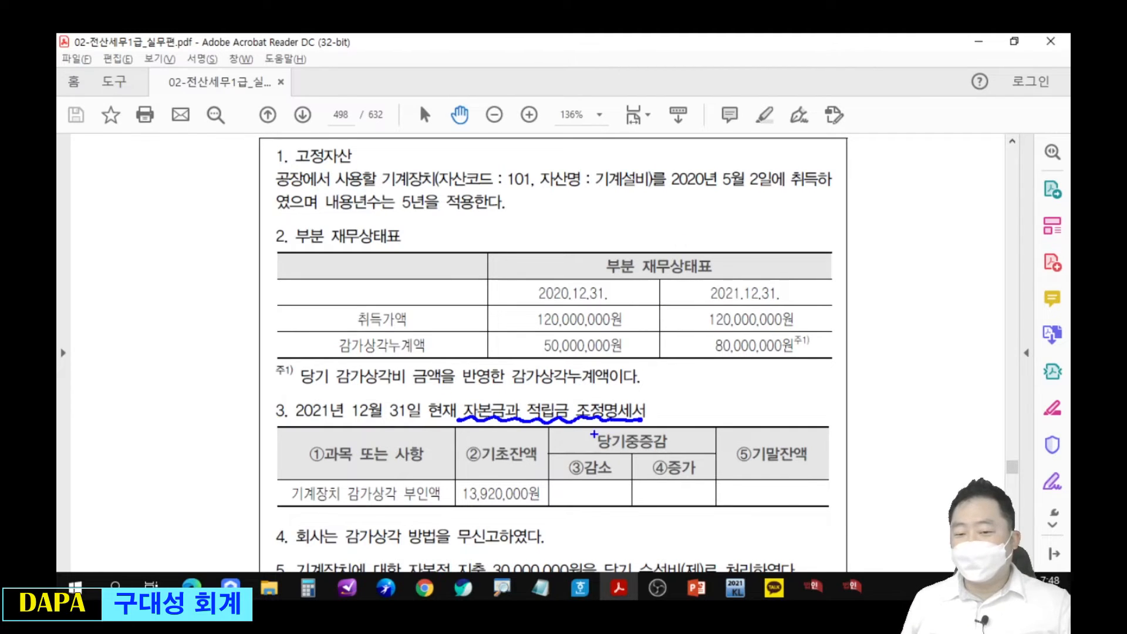
mouse_move(452, 471)
left_mouse_down()
mouse_move(552, 490)
mouse_move(549, 511)
left_mouse_up()
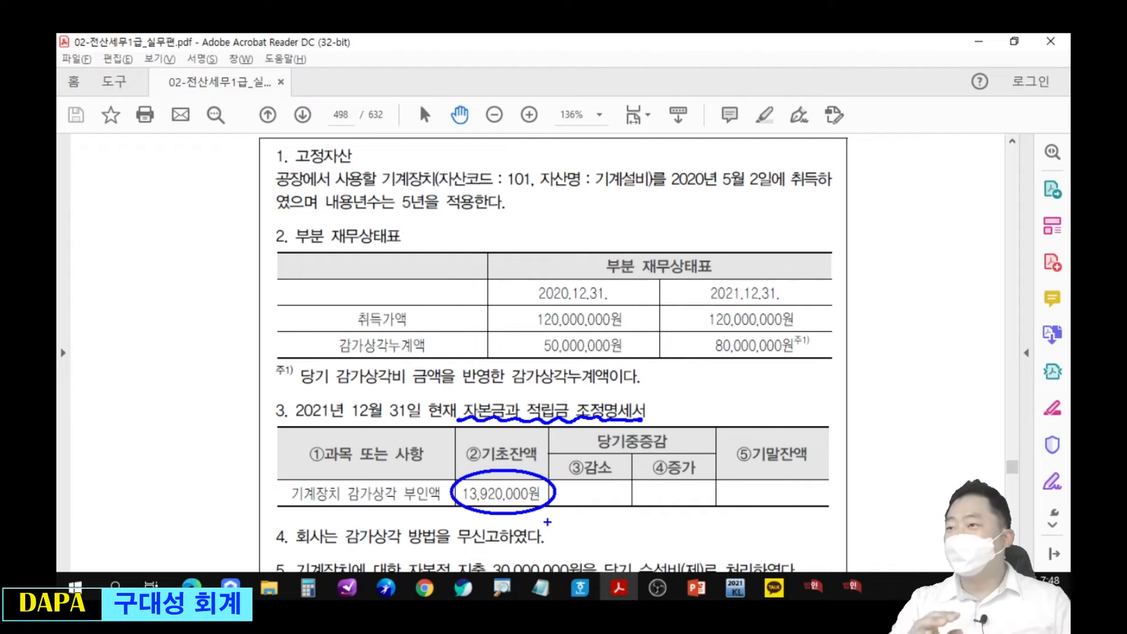
Box the 자본적 지출 30,000,000원 text in item 5, circle 무신고 in item 4, write 정률법 beside it, and clear the marks
scroll(581, 505, "down", 4)
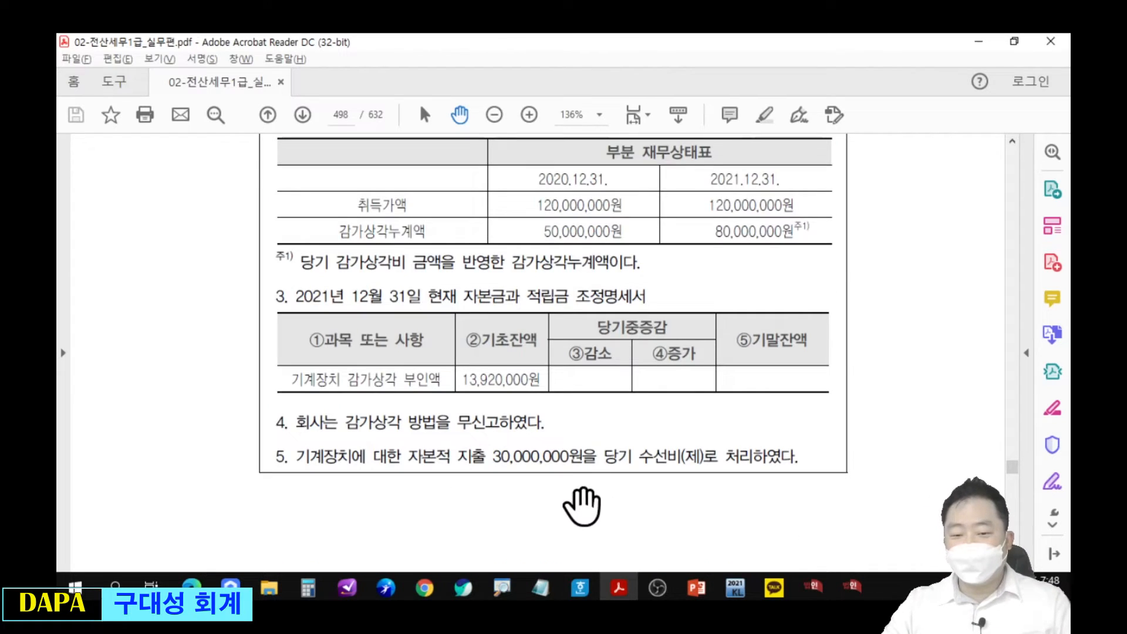
left_click_drag(400, 439, 694, 477)
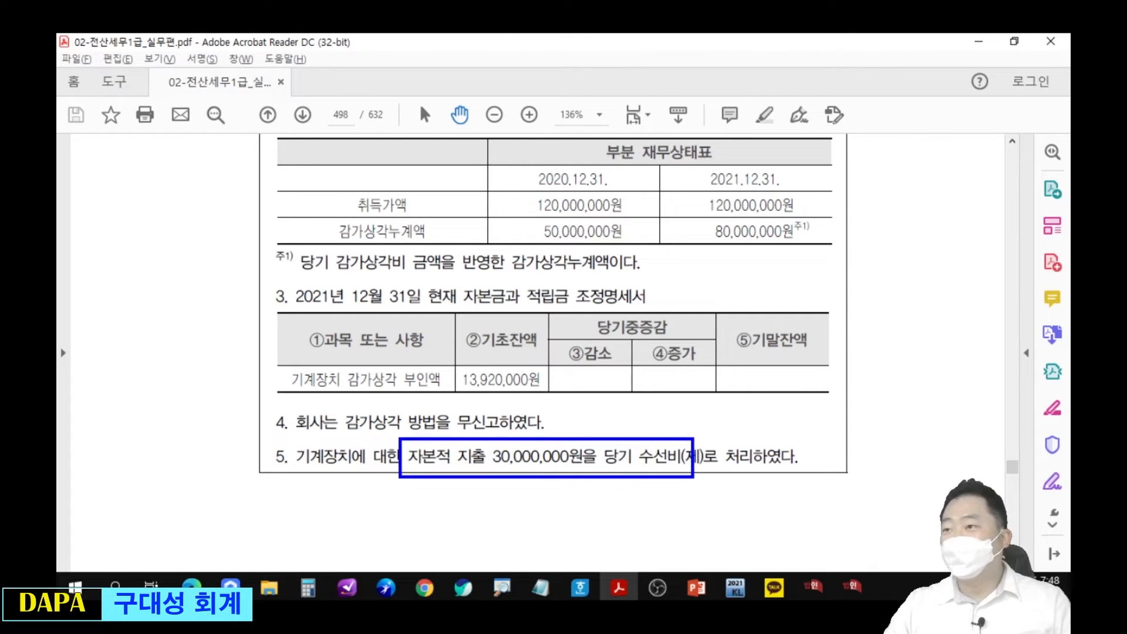
mouse_move(456, 403)
left_mouse_down()
mouse_move(495, 433)
mouse_move(503, 418)
mouse_move(565, 412)
mouse_move(565, 421)
left_mouse_up()
mouse_move(569, 411)
left_mouse_down()
mouse_move(582, 424)
mouse_move(629, 423)
left_mouse_up()
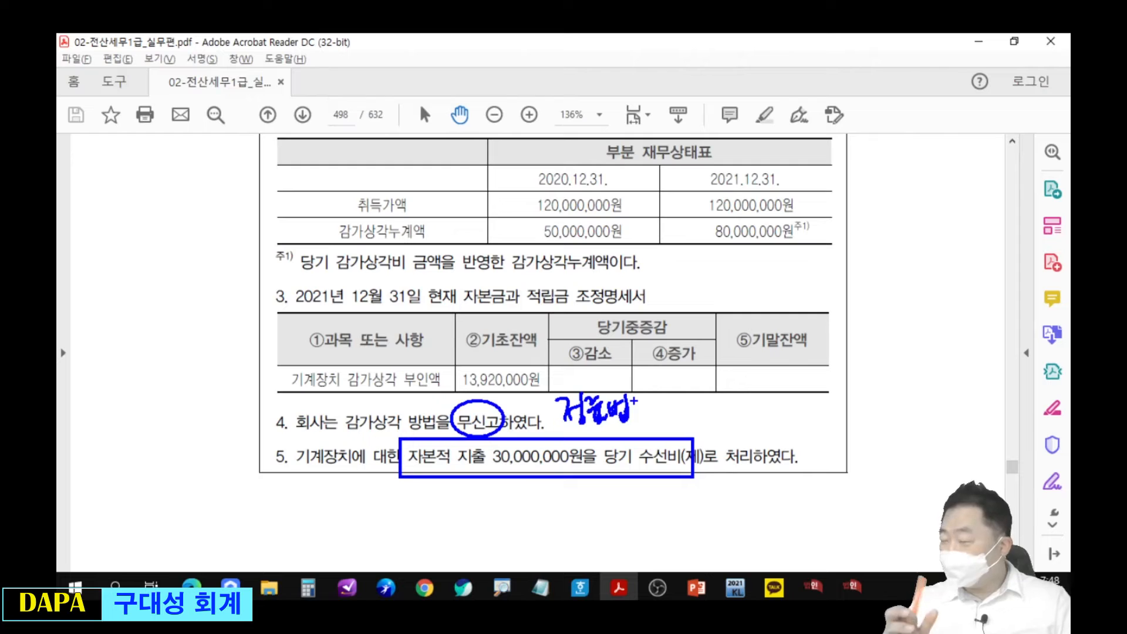
key("Escape")
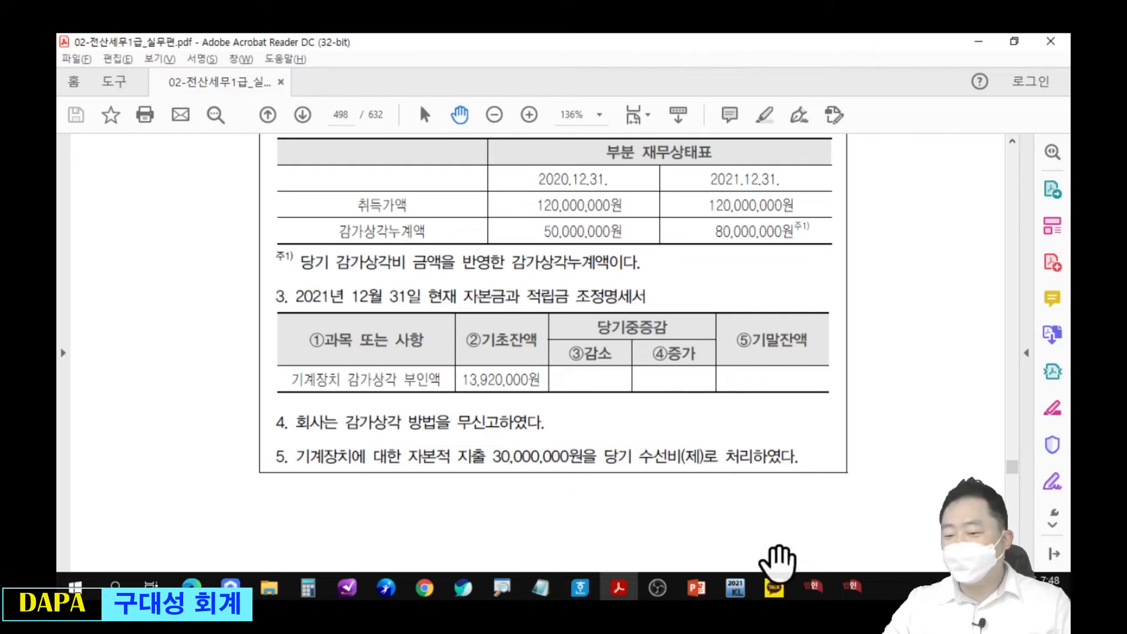
Switch to KcLep and change the working company to 9146
mouse_move(736, 594)
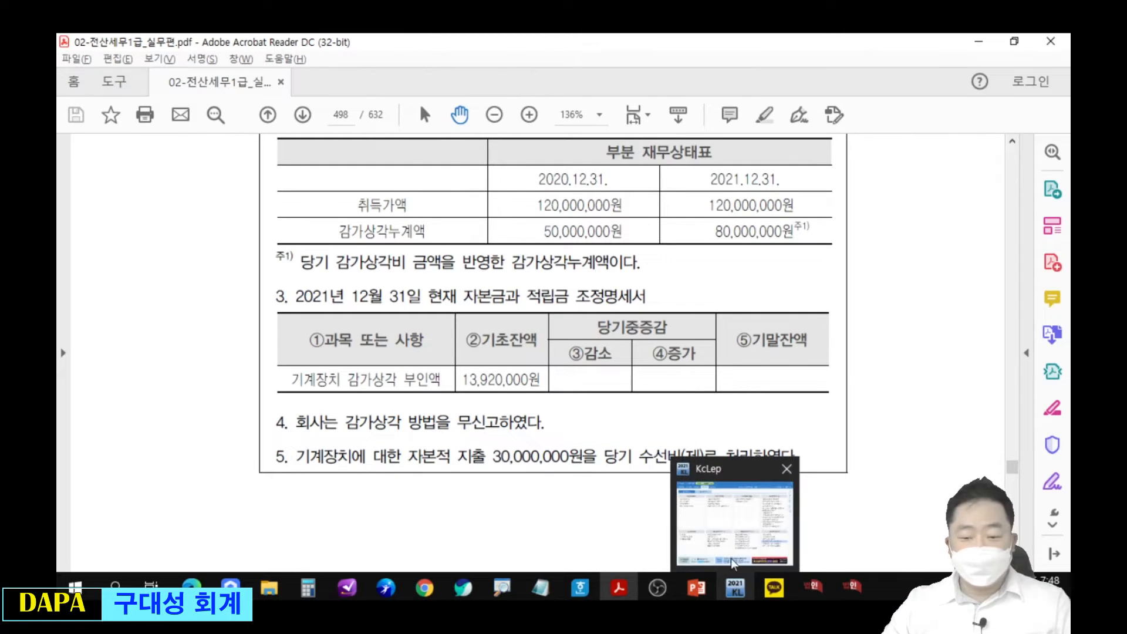
left_click(717, 524)
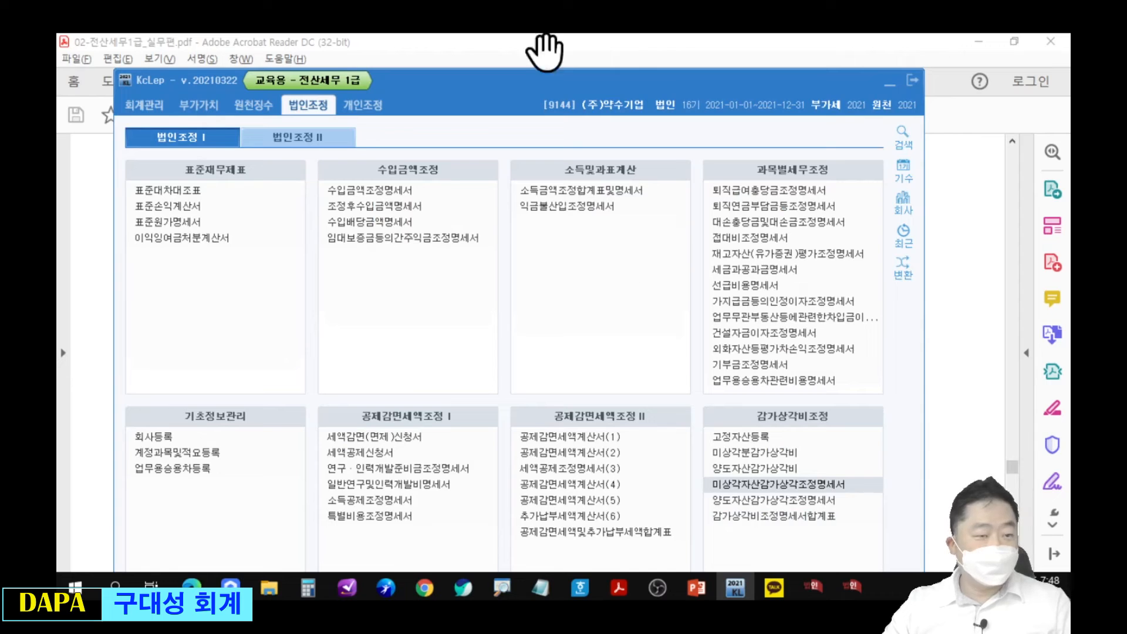
left_click_drag(544, 79, 551, 151)
left_click(575, 177)
type("9145")
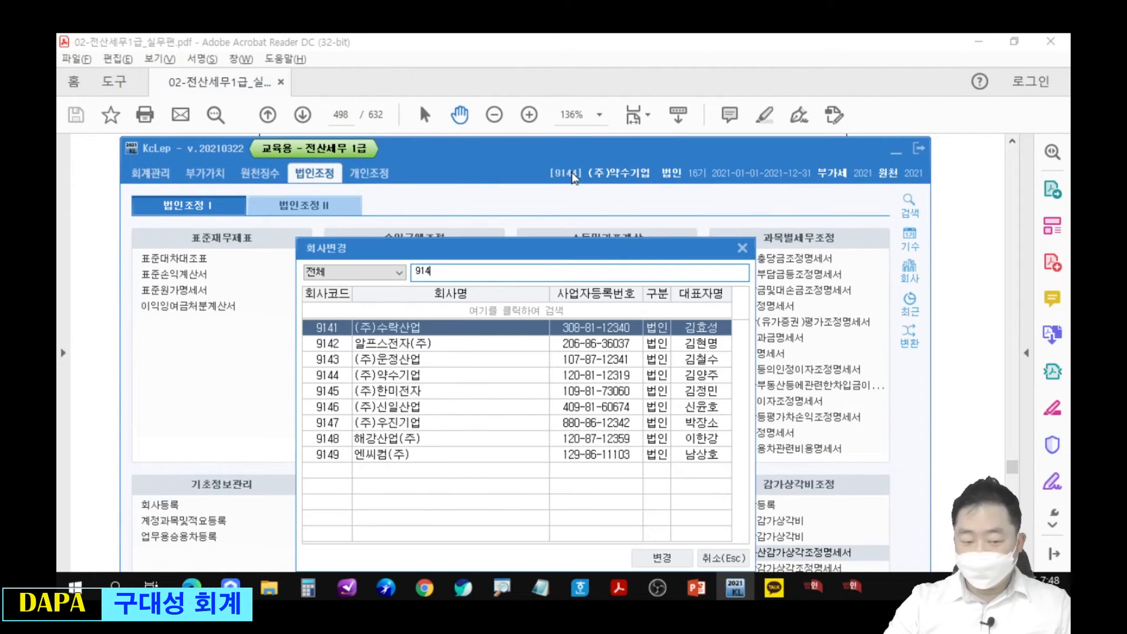
key("Return")
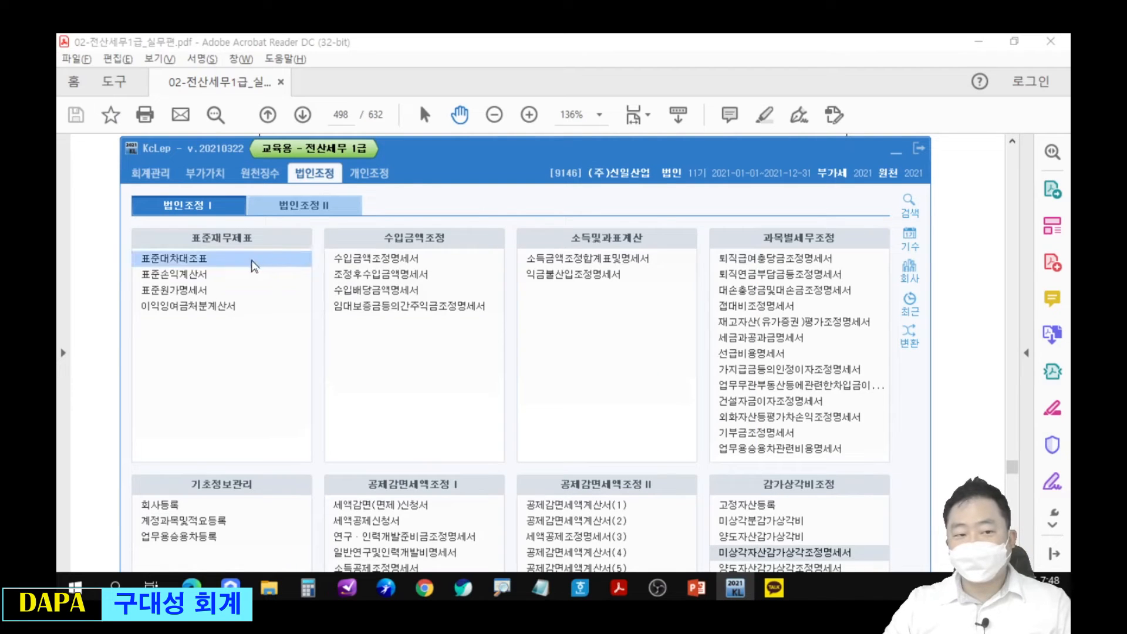
Open 고정자산등록 and arrange its window below the problem's 고정자산 details in the PDF
left_click(762, 506)
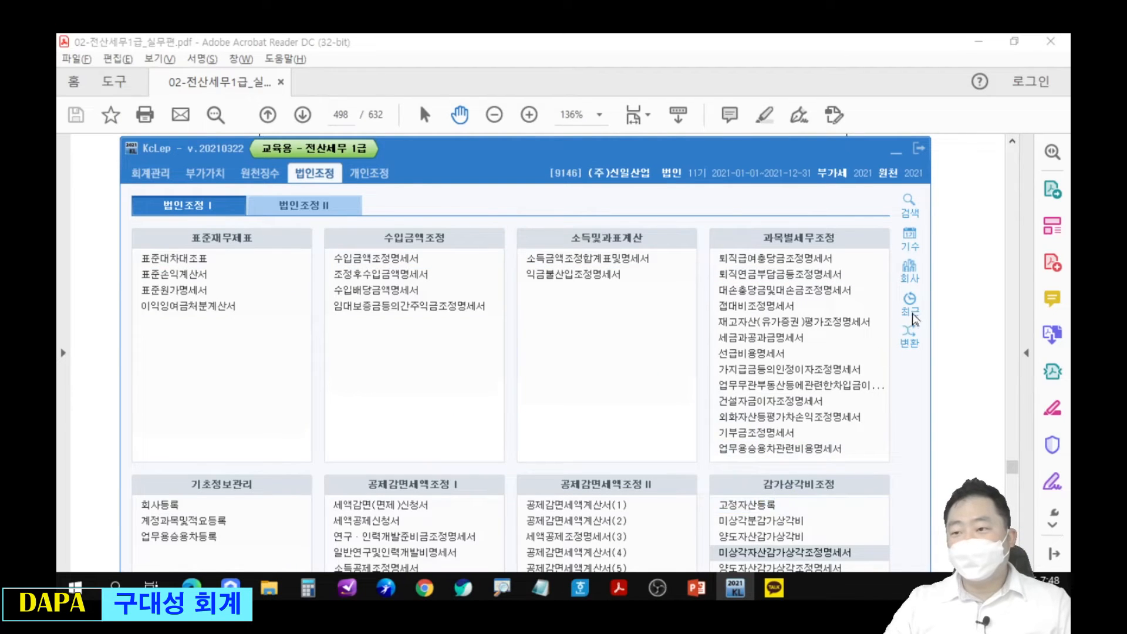
left_click_drag(612, 62, 635, 245)
left_click_drag(630, 195, 640, 292)
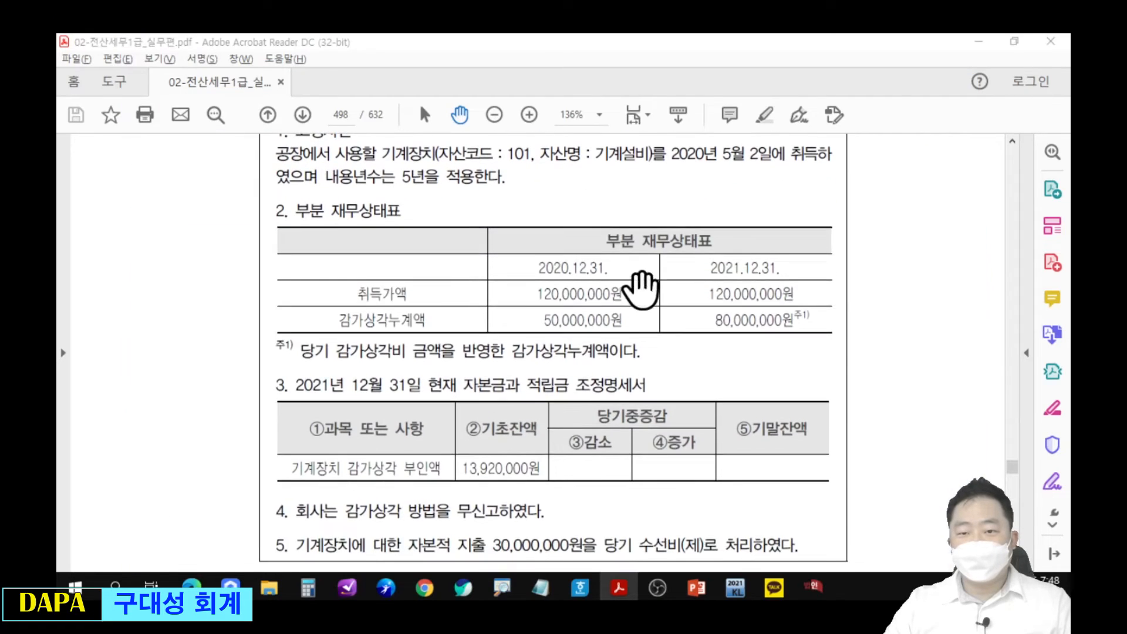
key("alt+Tab")
left_click_drag(640, 249, 650, 212)
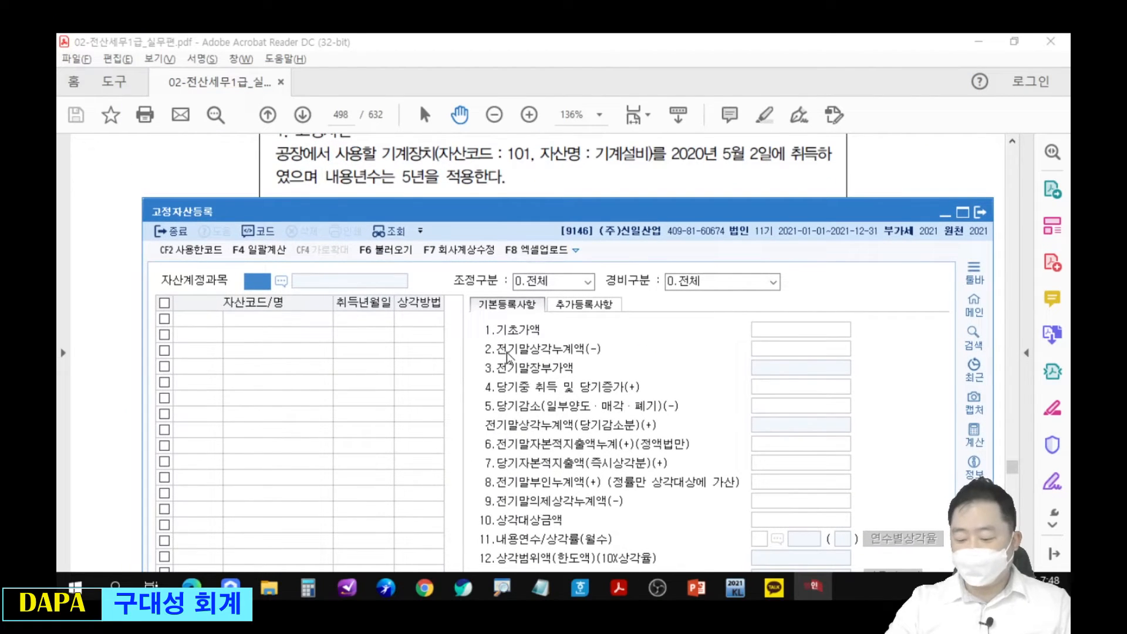
Under account 0206 기계장치, register asset code 101 named 기계설비 with acquisition date 2020-05-02
type("0206")
key("Return")
type("101")
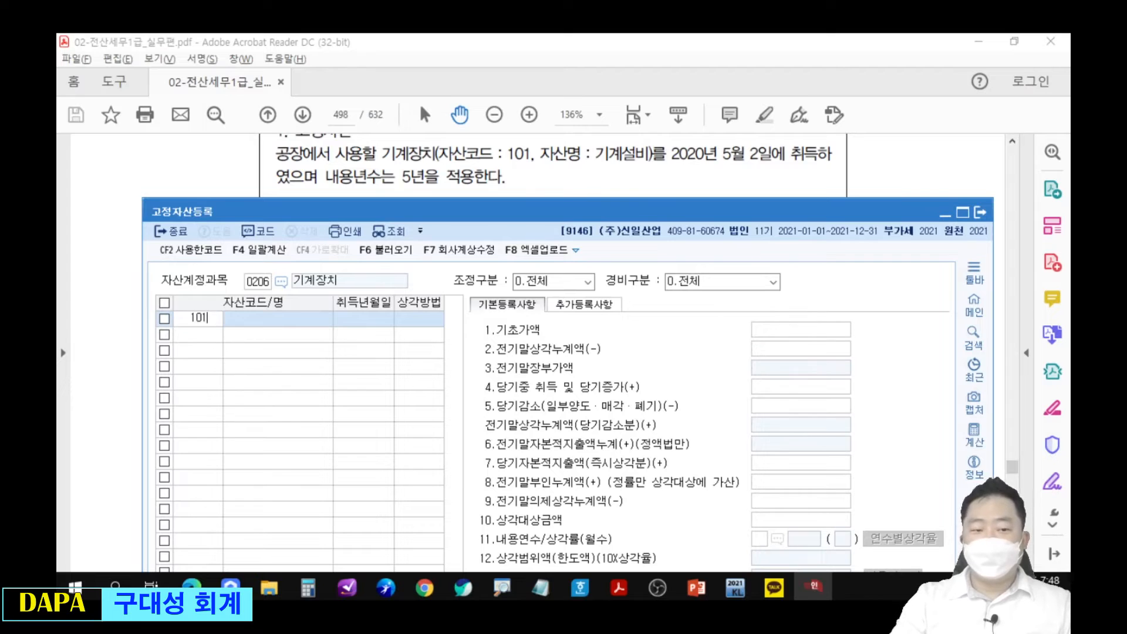
key("Return")
type("긱")
type("계설비")
key("Return")
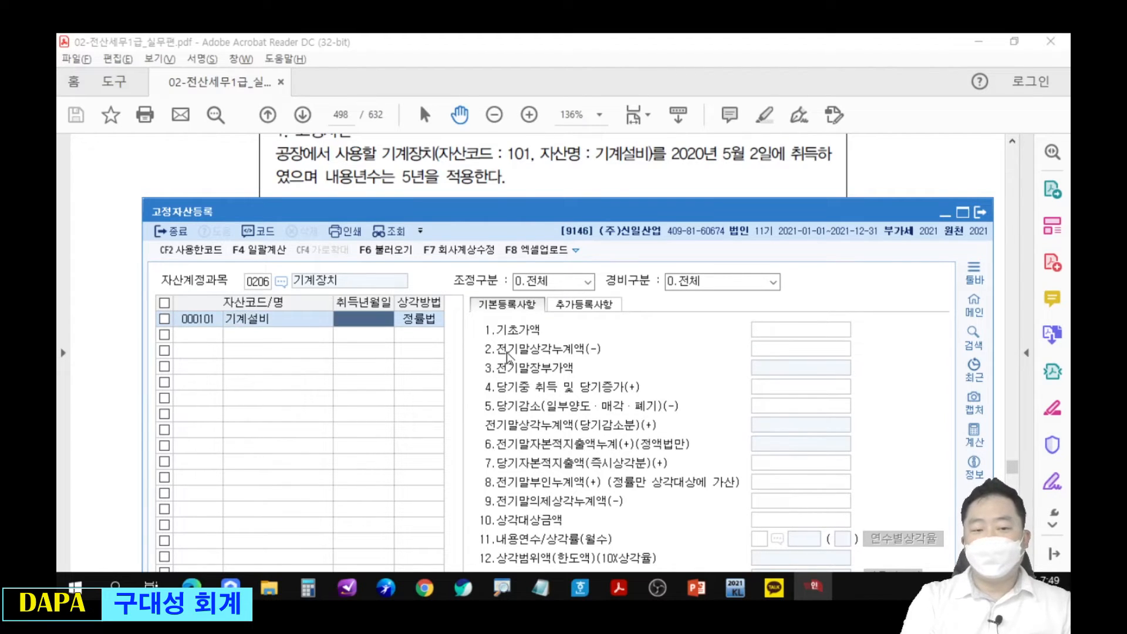
type("2020-05-0")
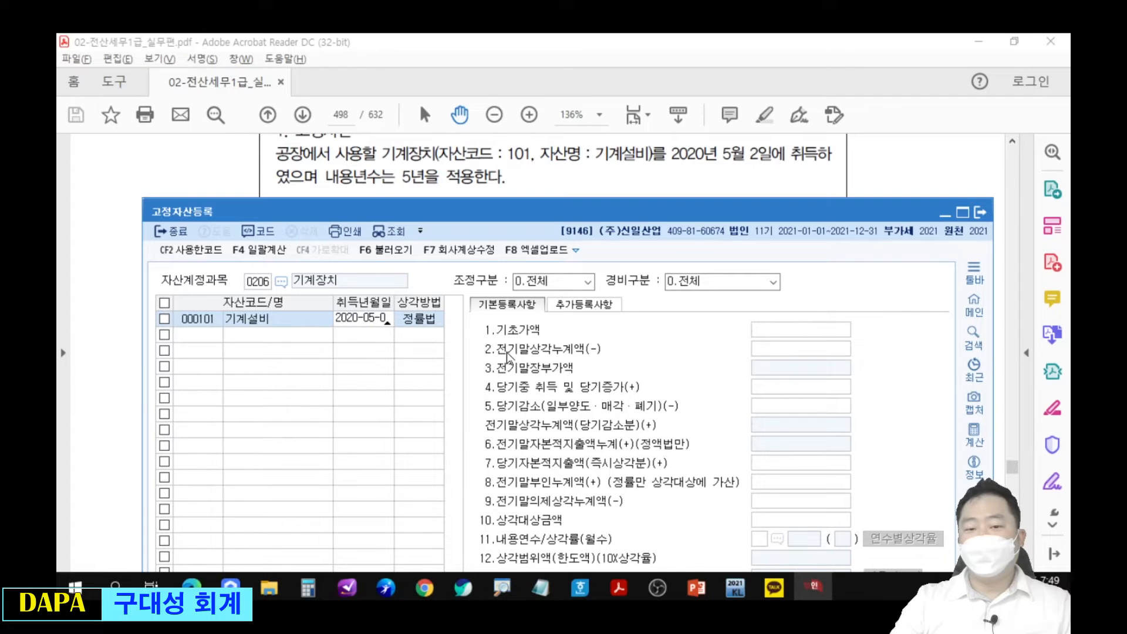
type("2")
key("Return")
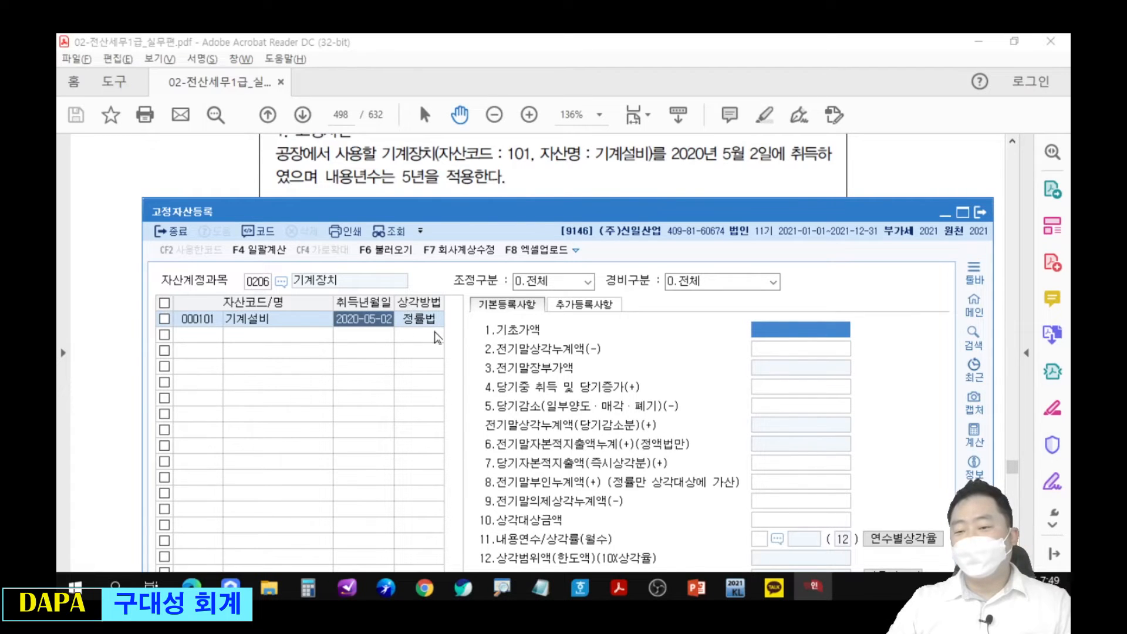
Bring the 부분 재무상태표 into view and enter 기초가액 120,000,000 and 전기말상각누계액 50,000,000 for 기계설비
left_click_drag(824, 213, 768, 329)
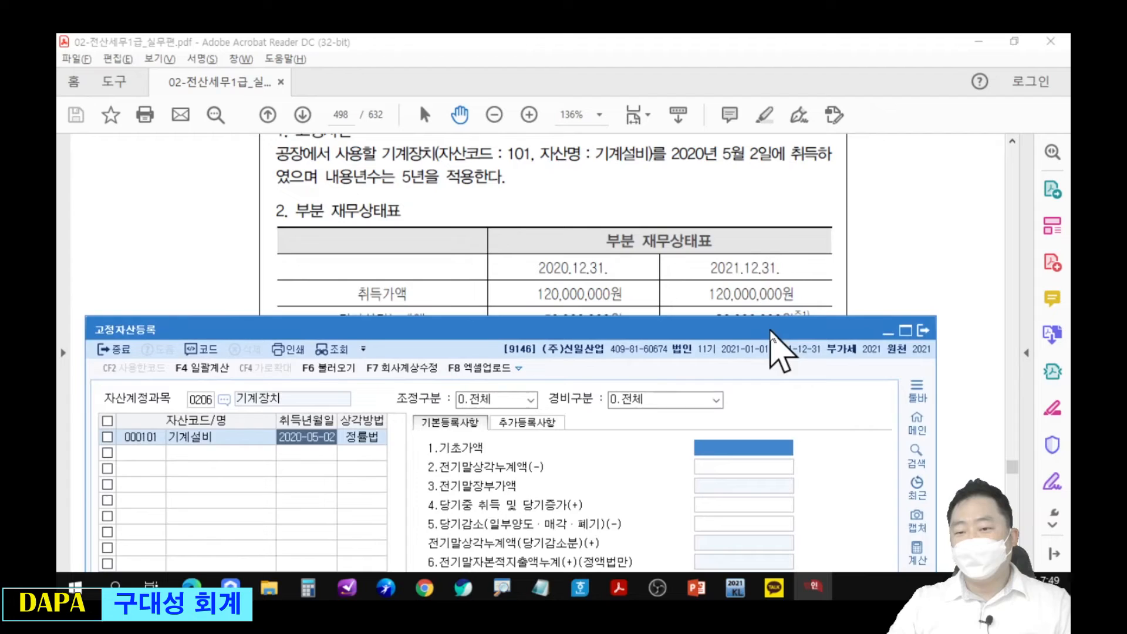
left_click(768, 283)
scroll(750, 344, "down", 3)
key("alt+Tab")
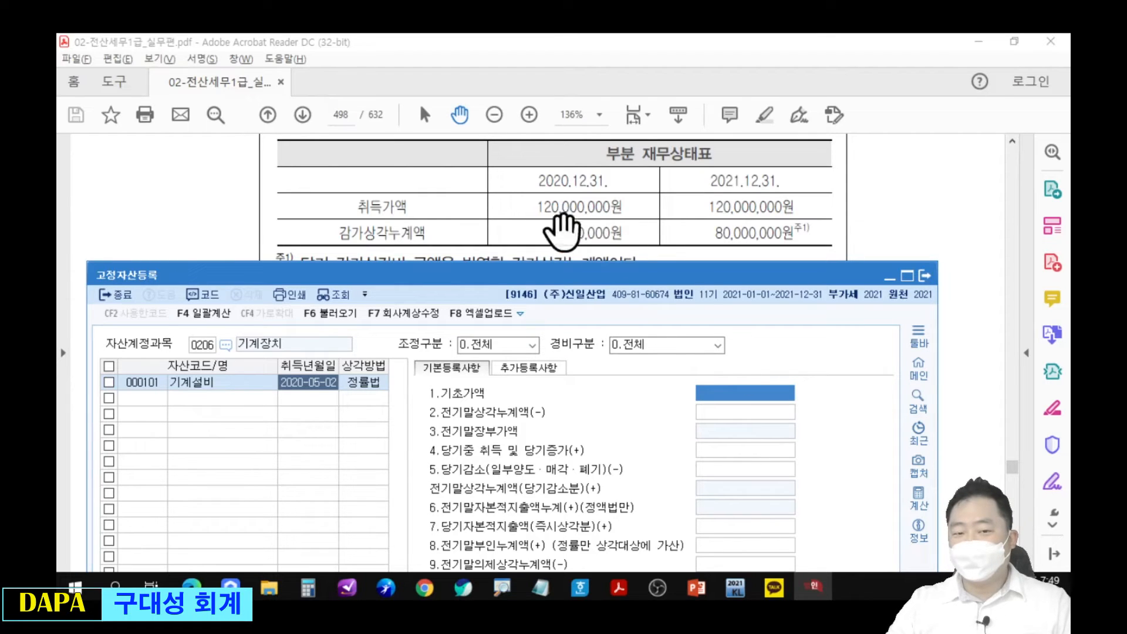
type("120000000")
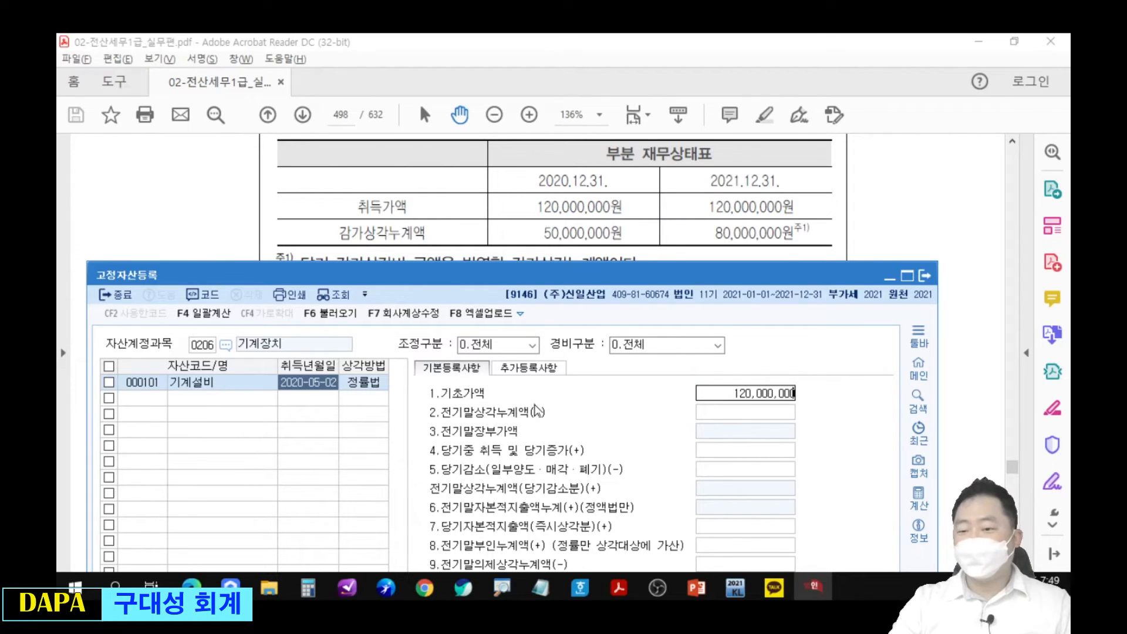
key("Return")
type("50000000")
key("Return")
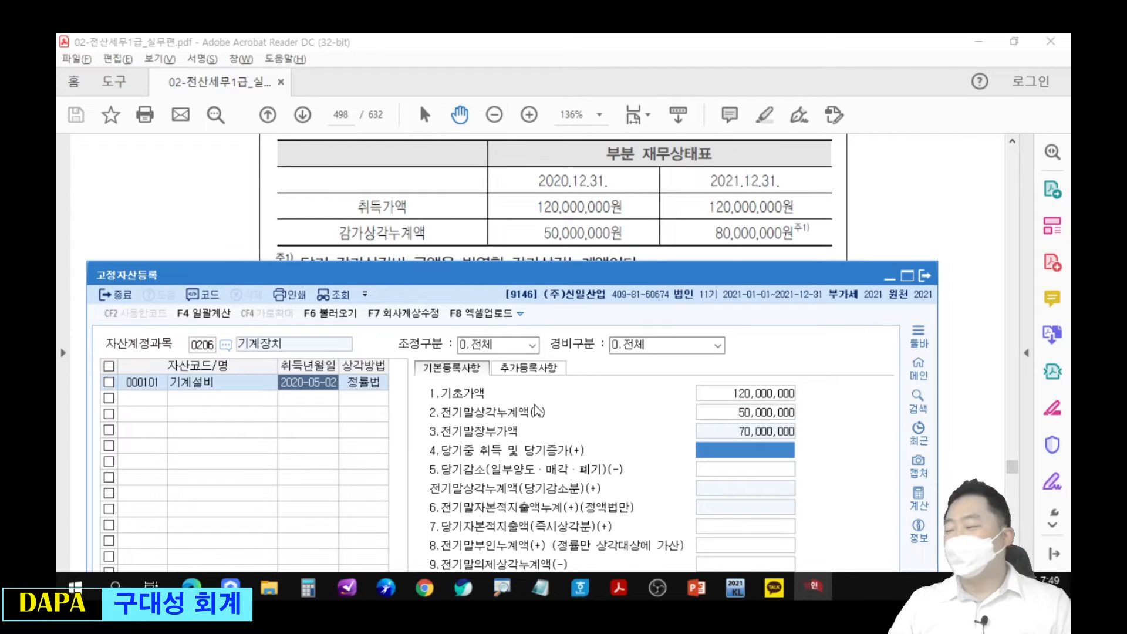
Mark 취득가액 in the 부분 재무상태표 and bring the 자본금과 적립금 조정명세서 table into view above the 고정자산등록 window
left_click_drag(355, 207, 270, 206)
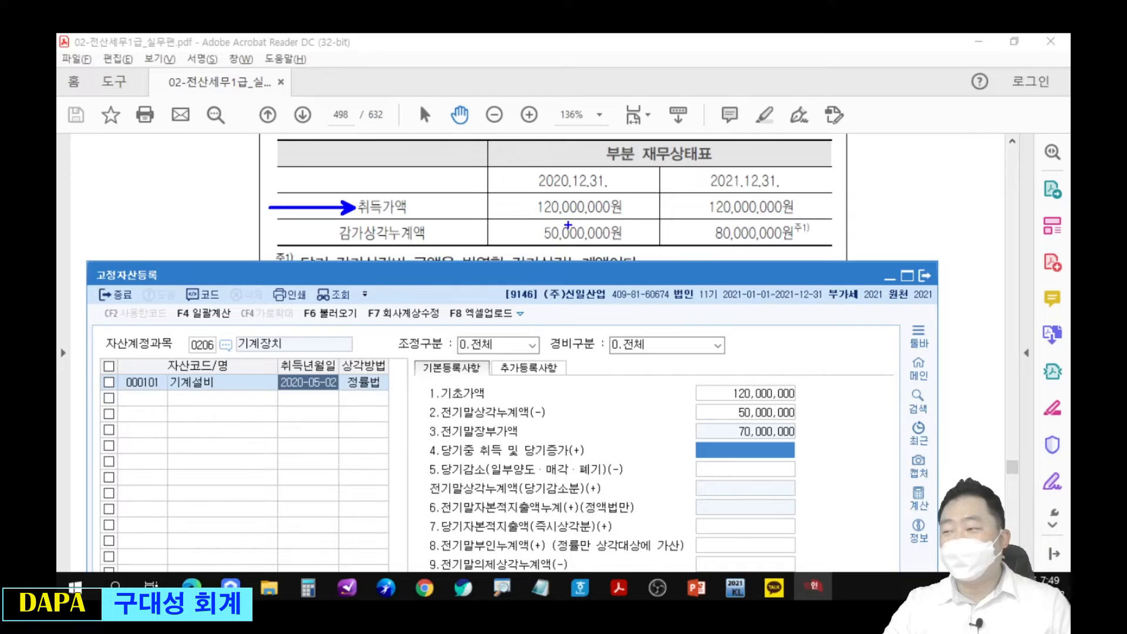
left_click_drag(353, 434, 421, 433)
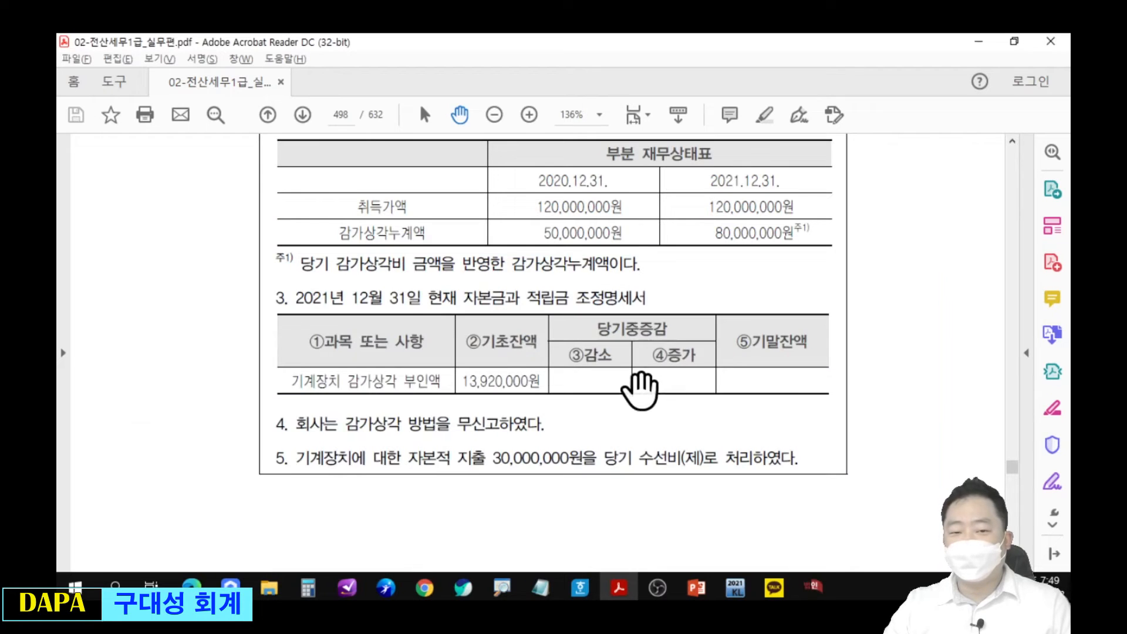
left_click_drag(638, 387, 624, 240)
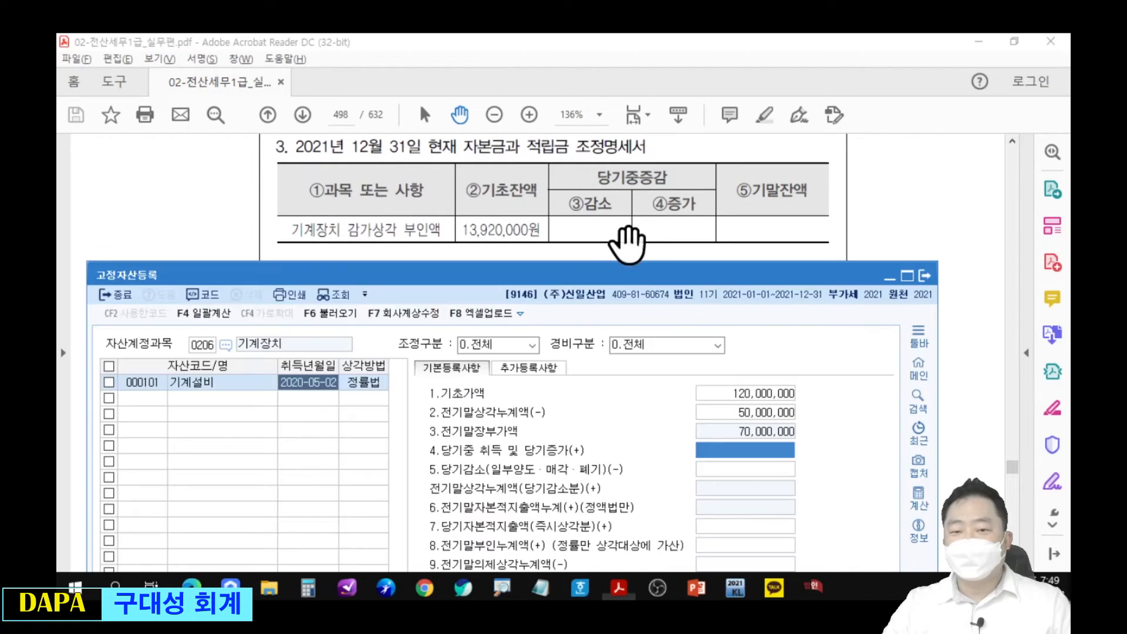
key("alt+Tab")
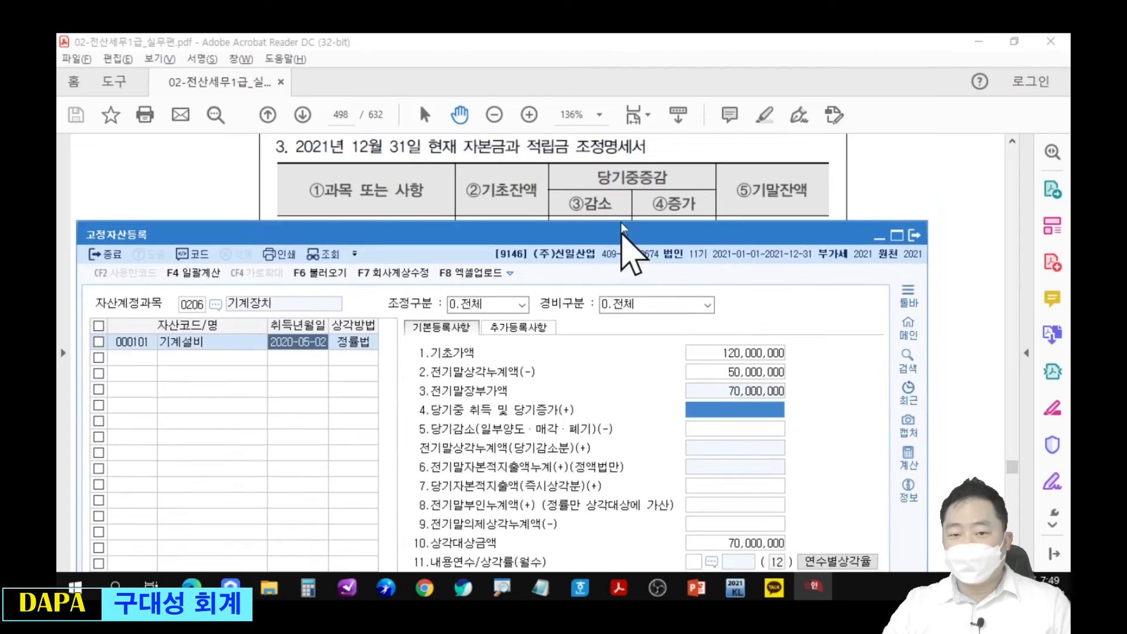
Set 기계설비's 내용연수 to 5 years and its 경비구분 to 1.500번대/제조
left_click_drag(633, 265, 637, 94)
left_click(706, 418)
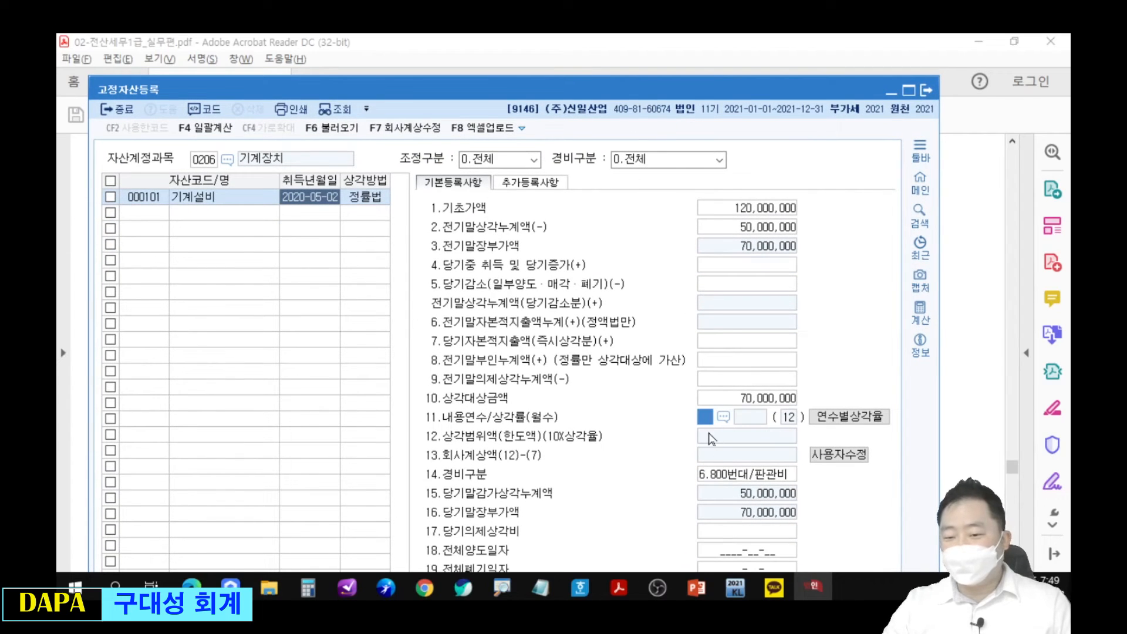
type("5")
key("Return")
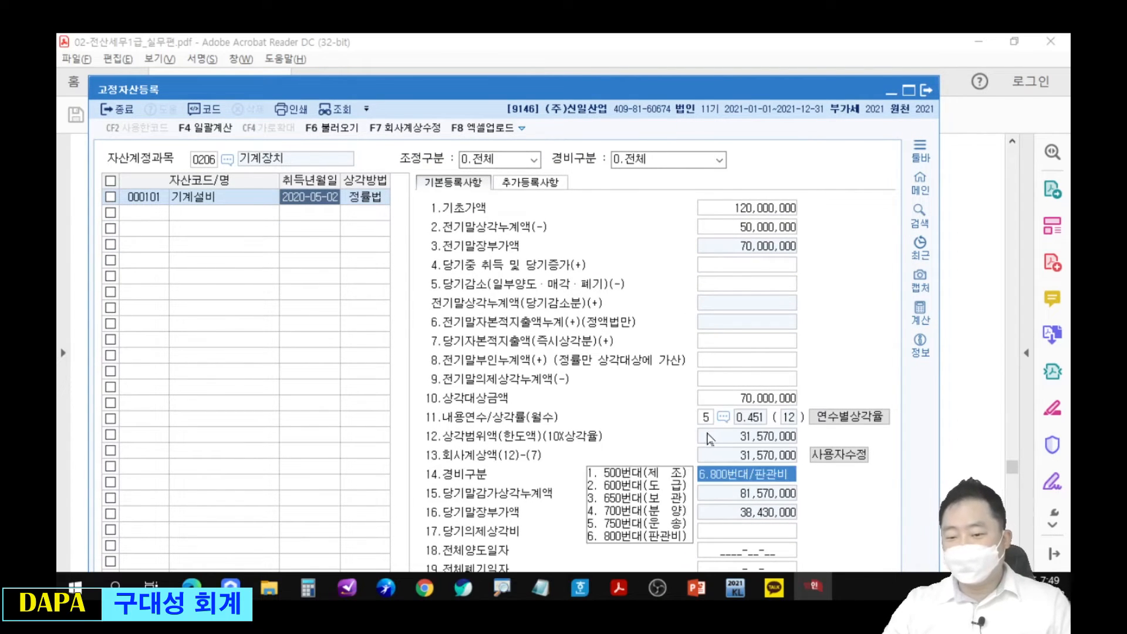
left_click(656, 474)
Review the problem's balance sheet, 감가상각 부인액 table and items 4 and 5 in the PDF, and return to 고정자산등록
left_click(962, 377)
scroll(834, 419, "up", 5)
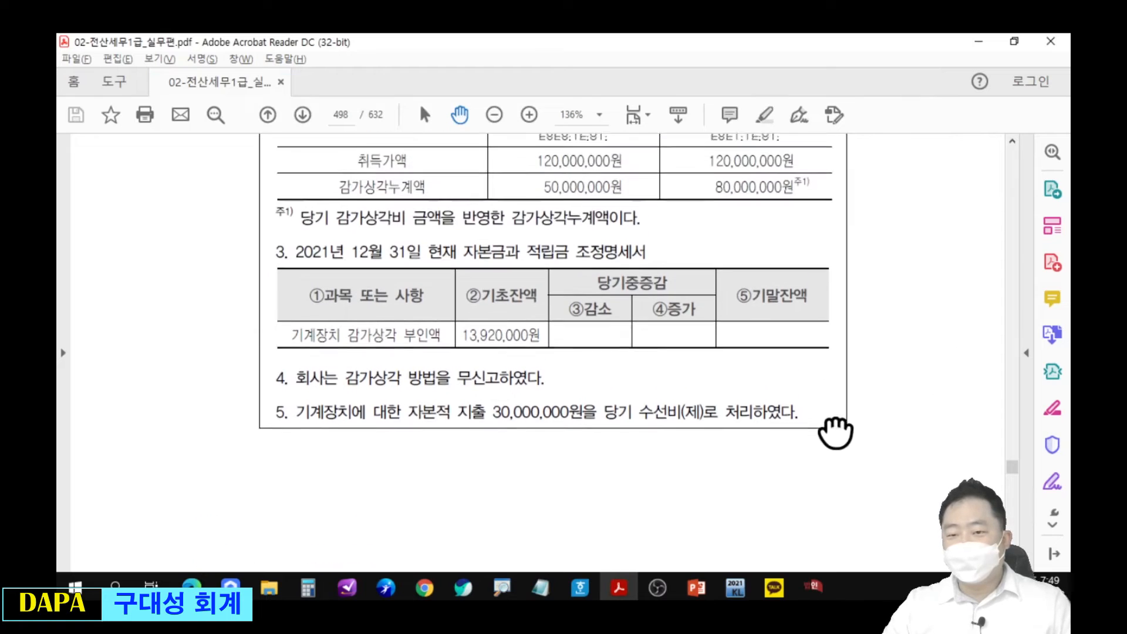
scroll(823, 421, "up", 3)
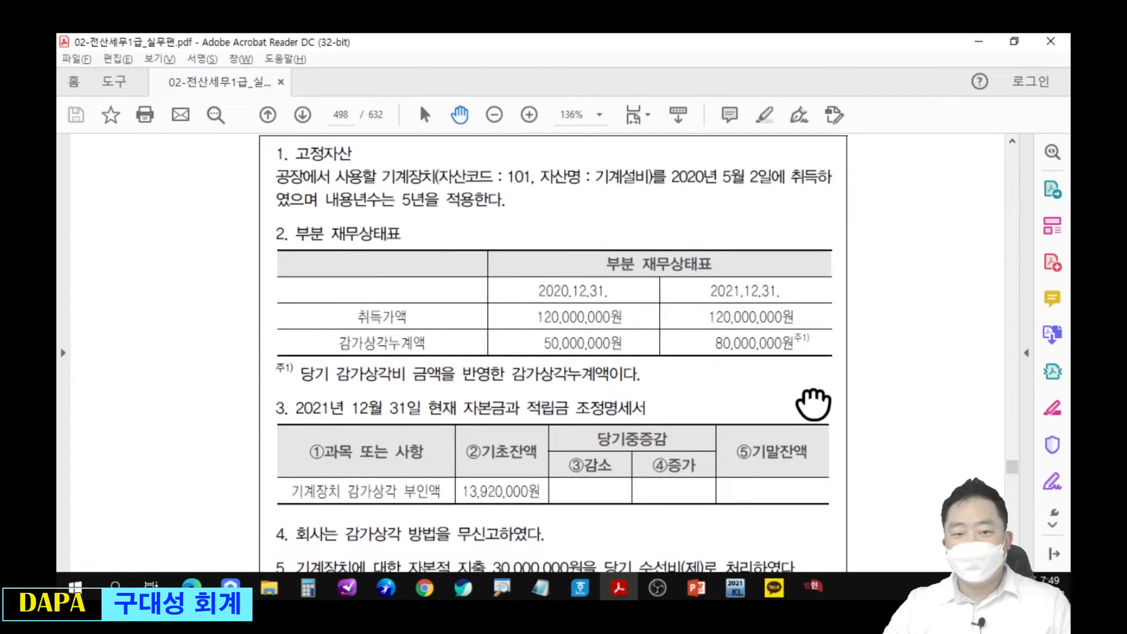
scroll(740, 491, "down", 7)
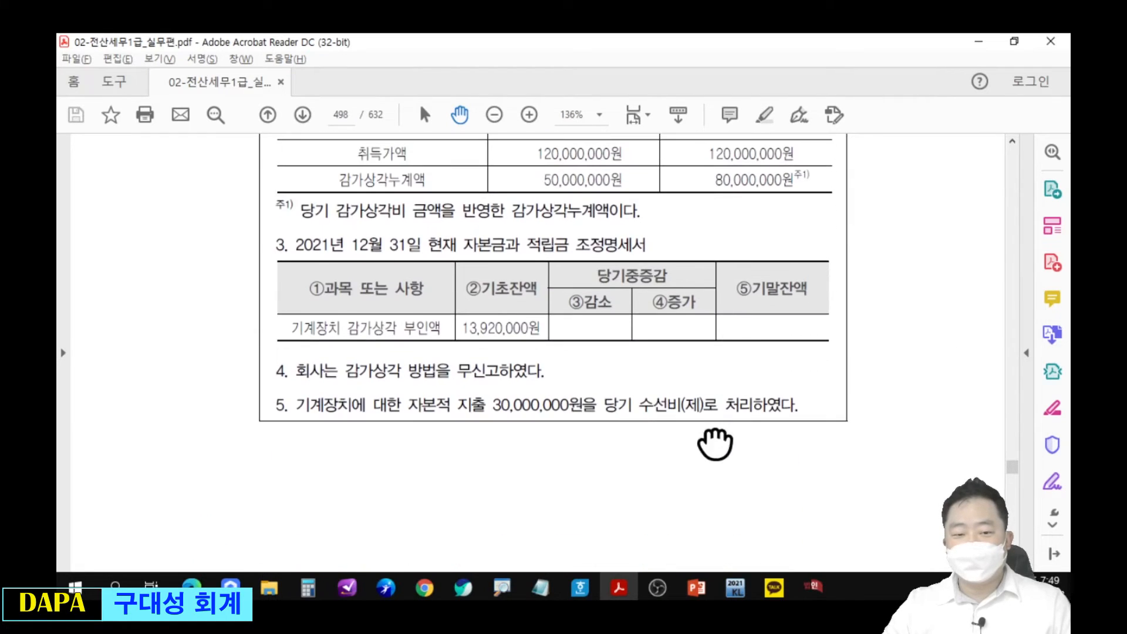
scroll(717, 444, "up", 2)
key("alt+Tab")
left_click_drag(741, 96, 784, 62)
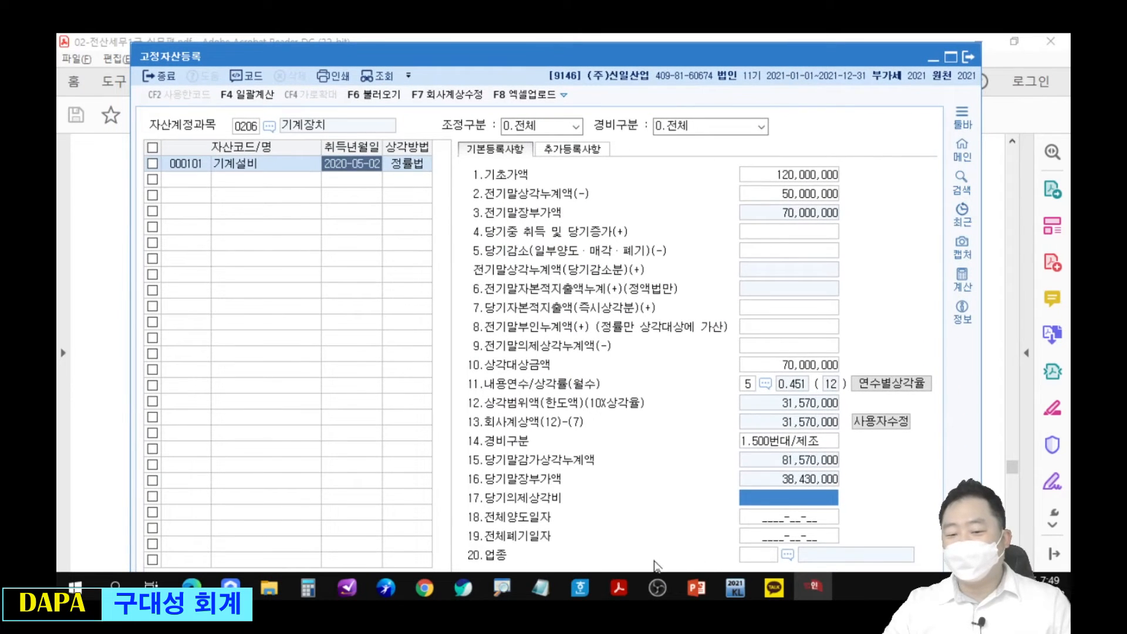
left_click(788, 554)
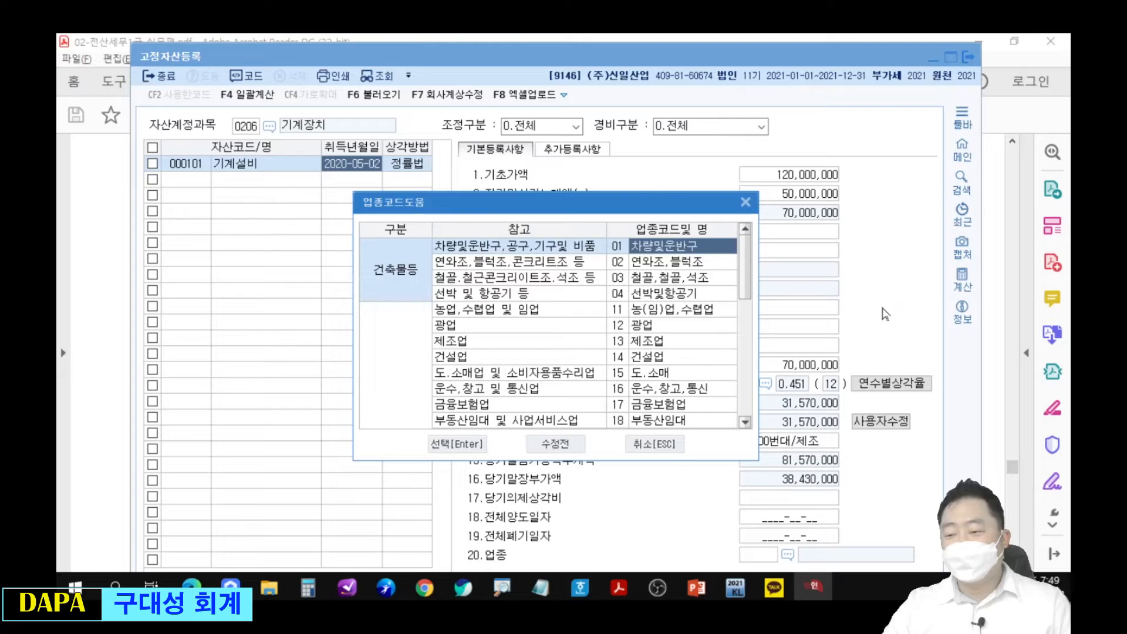
left_click(992, 276)
scroll(726, 488, "up", 12)
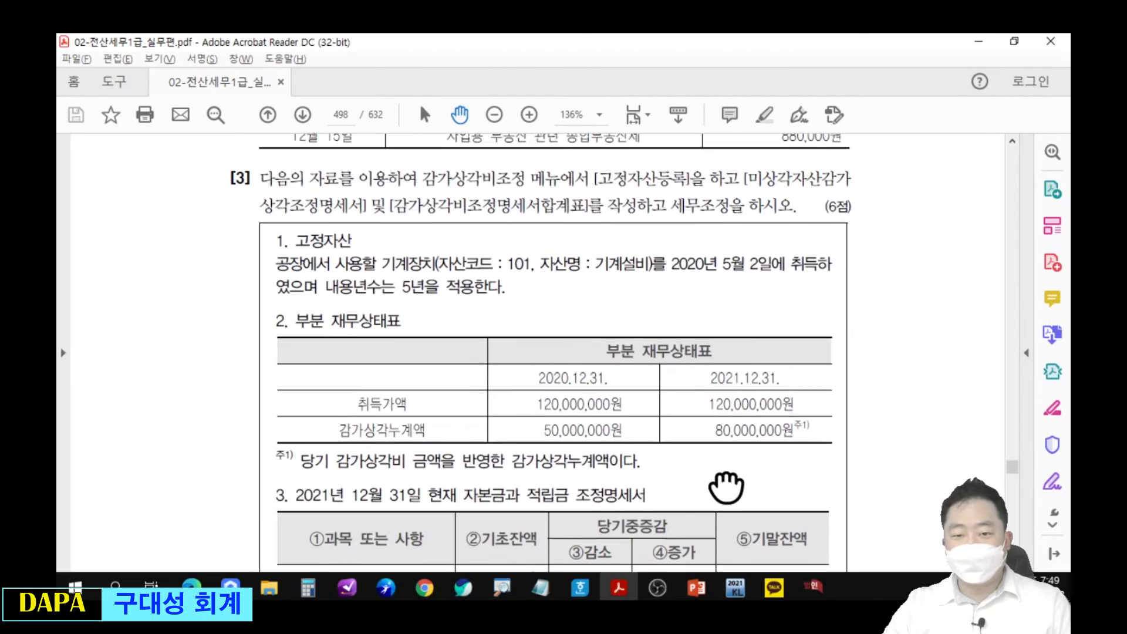
left_click_drag(726, 491, 718, 392)
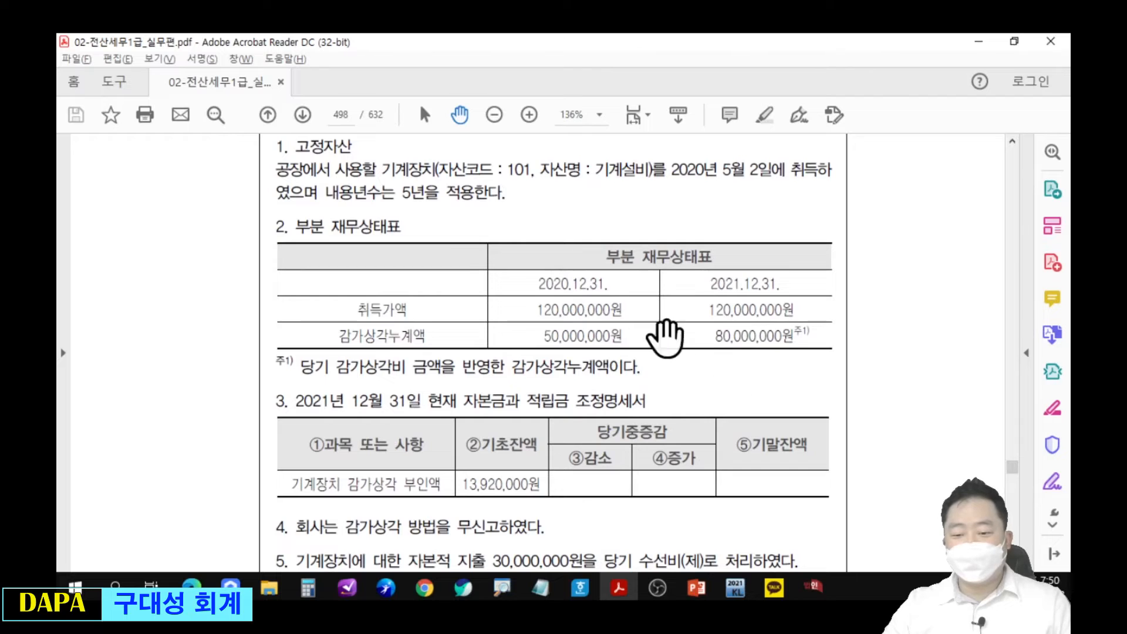
scroll(646, 423, "down", 1)
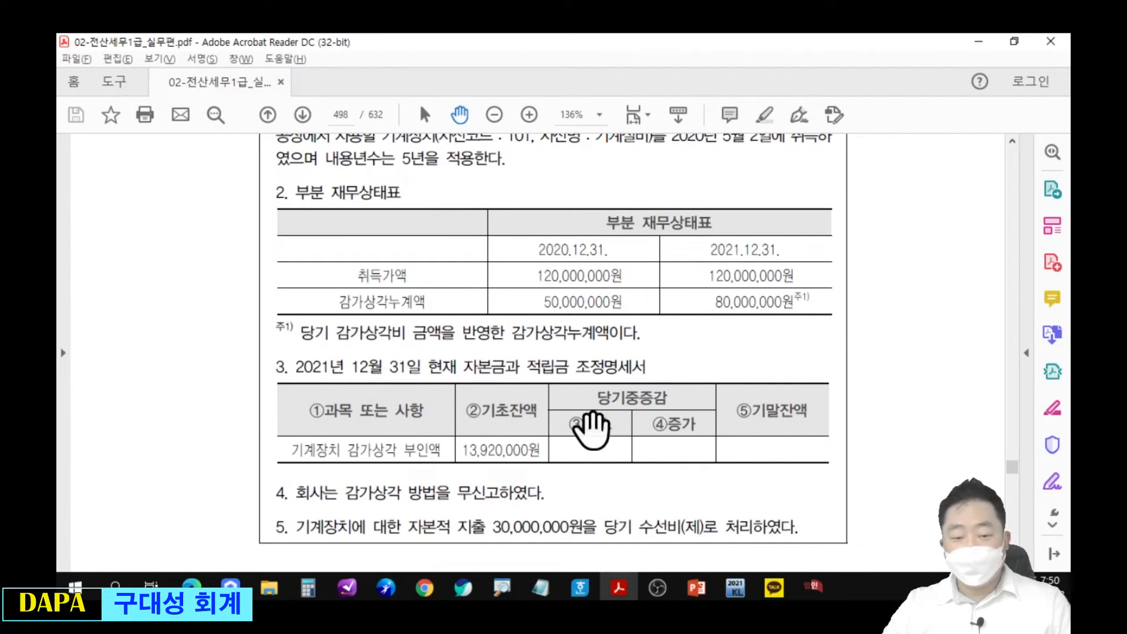
key("alt+Tab")
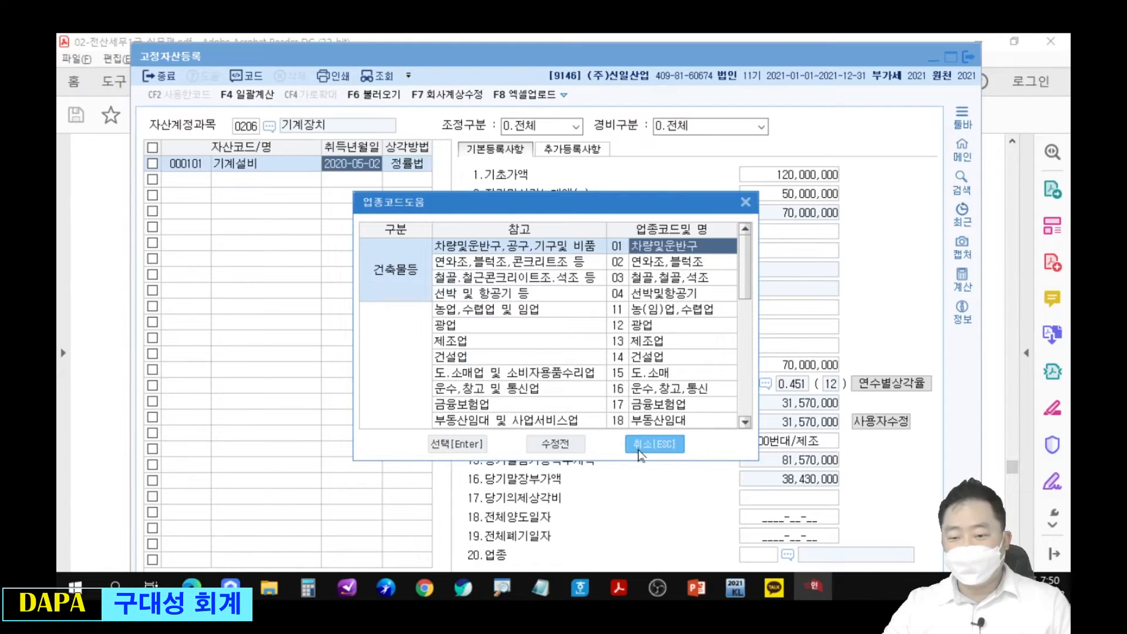
left_click(646, 444)
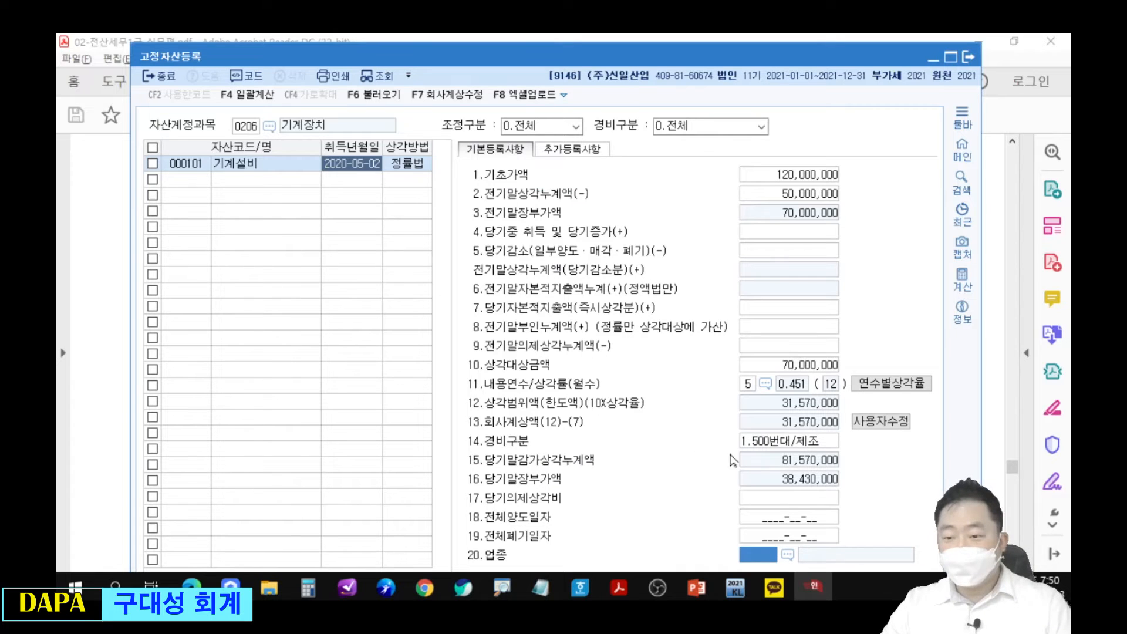
Open 당기자본적지출액(즉시상각분) for entry on the 기계설비 asset
left_click(782, 312)
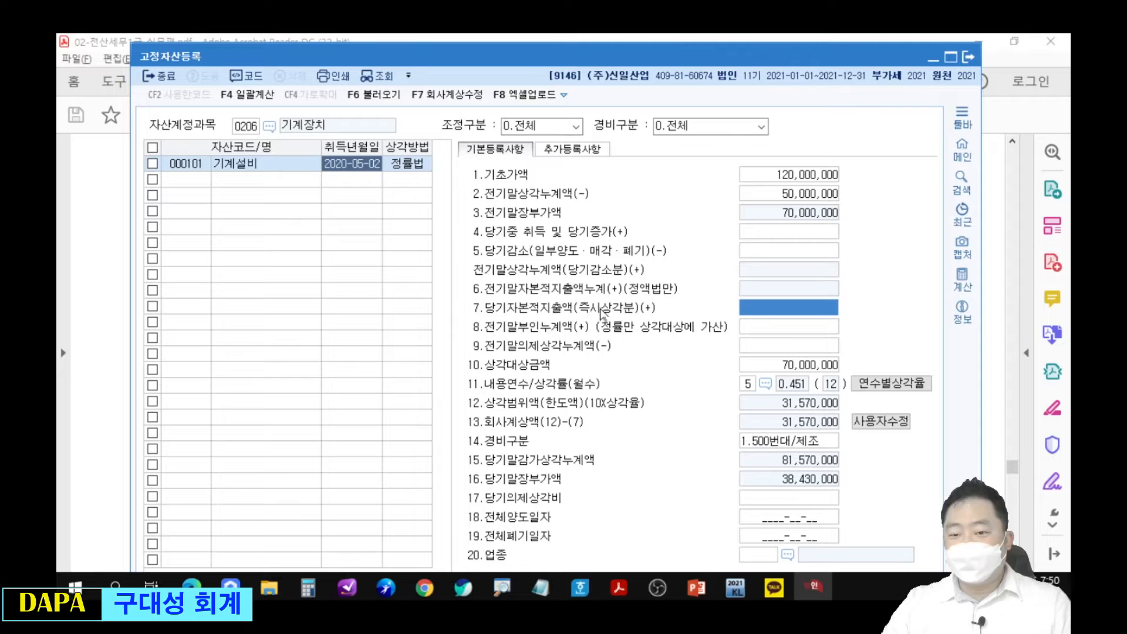
Check the capital expenditure in the PDF problem and enter 30,000,000 as 당기자본적지출액(즉시상각분) for the asset 기계설비
left_click(989, 321)
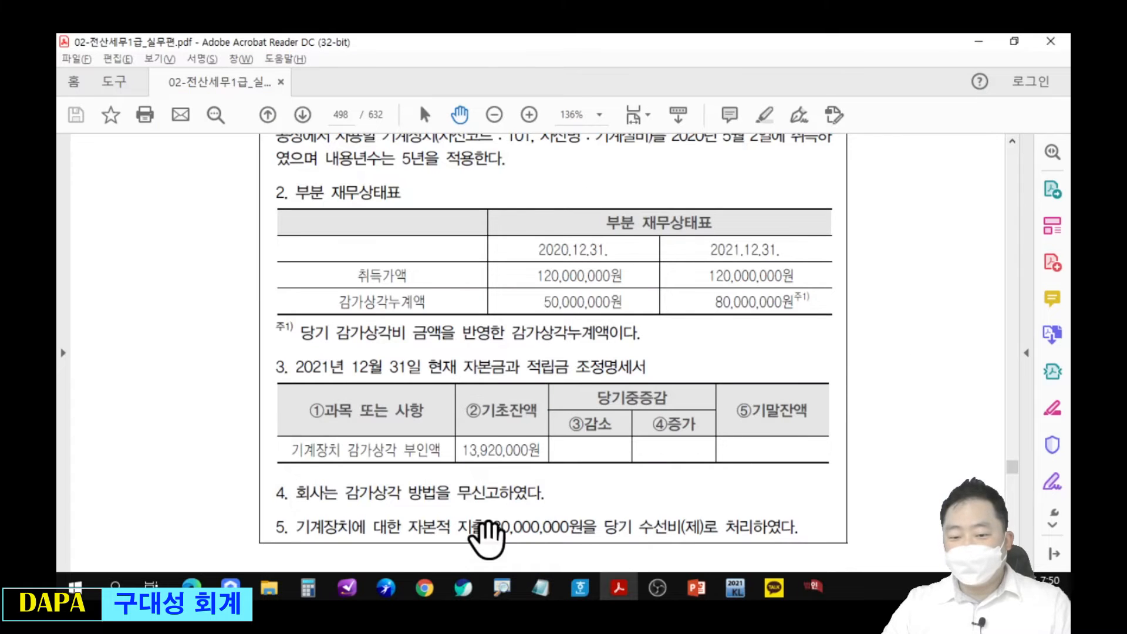
key("alt+Tab")
type("30000000")
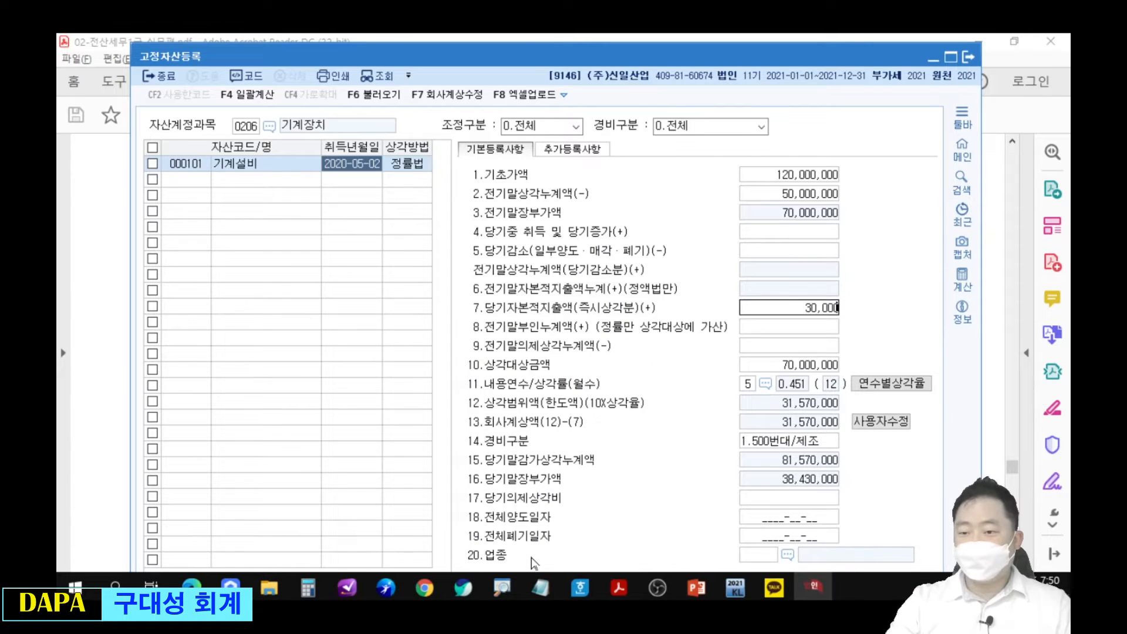
key("Return")
Look up the opening depreciation disallowance in the PDF and enter 13,920,000 as 전기말부인누계액 for 기계설비
key("alt+Tab")
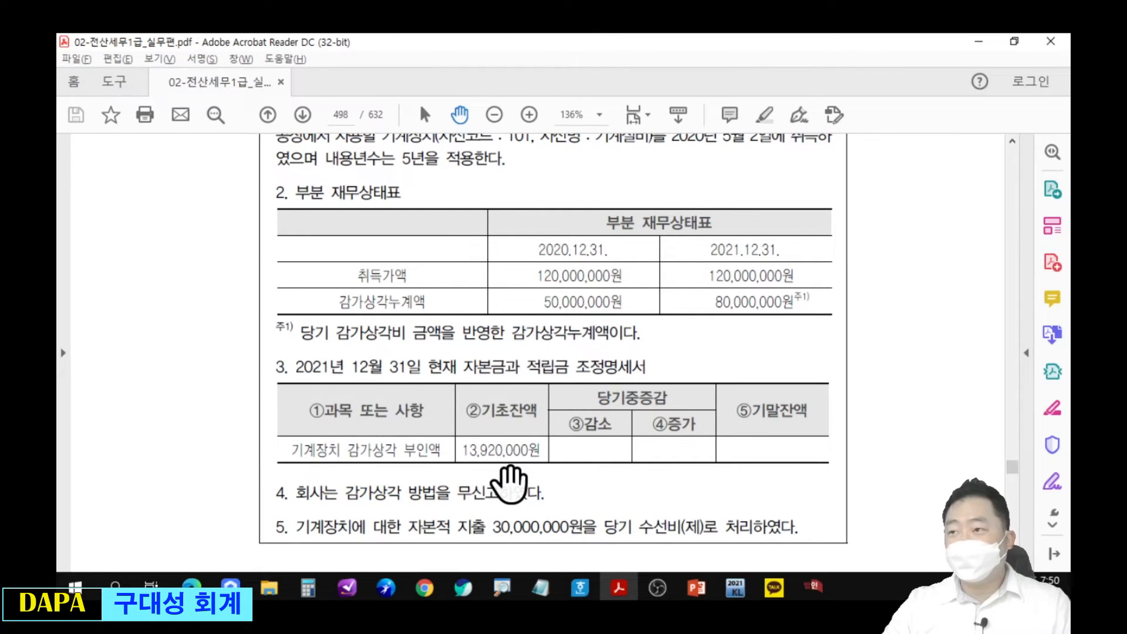
key("alt+Tab")
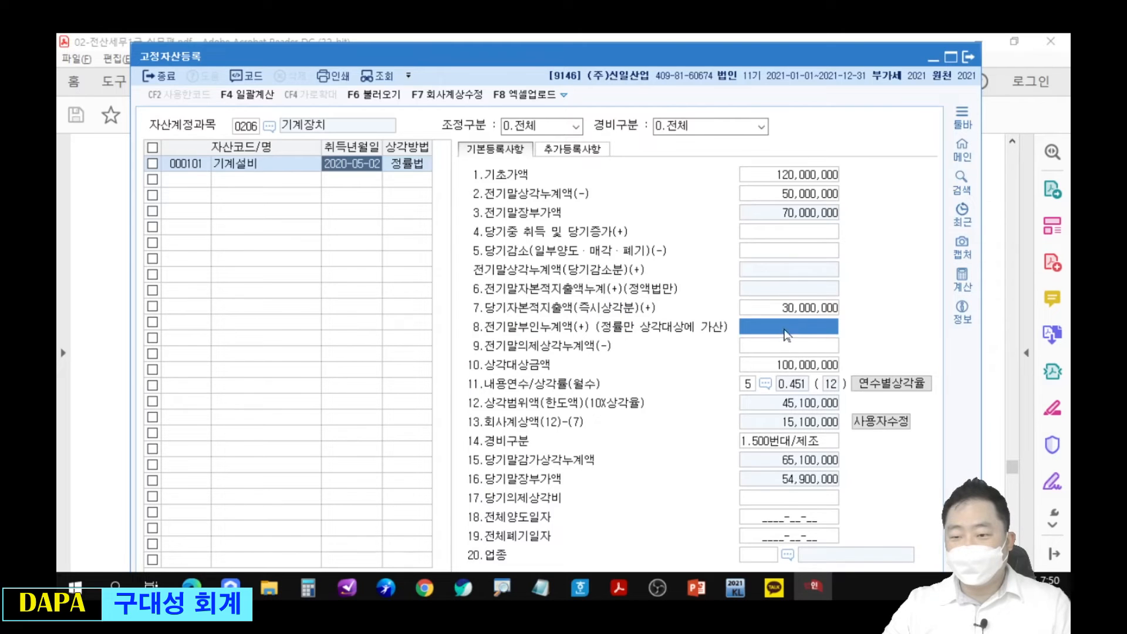
key("alt+Tab")
key("alt+Tab")
type("13,920,000")
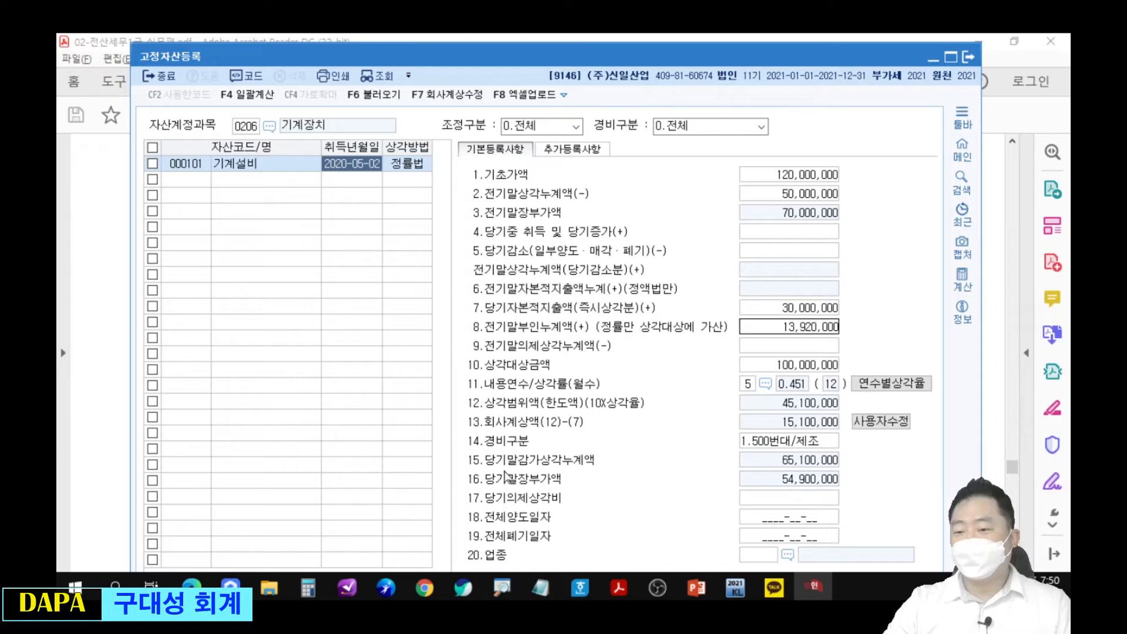
key("Return")
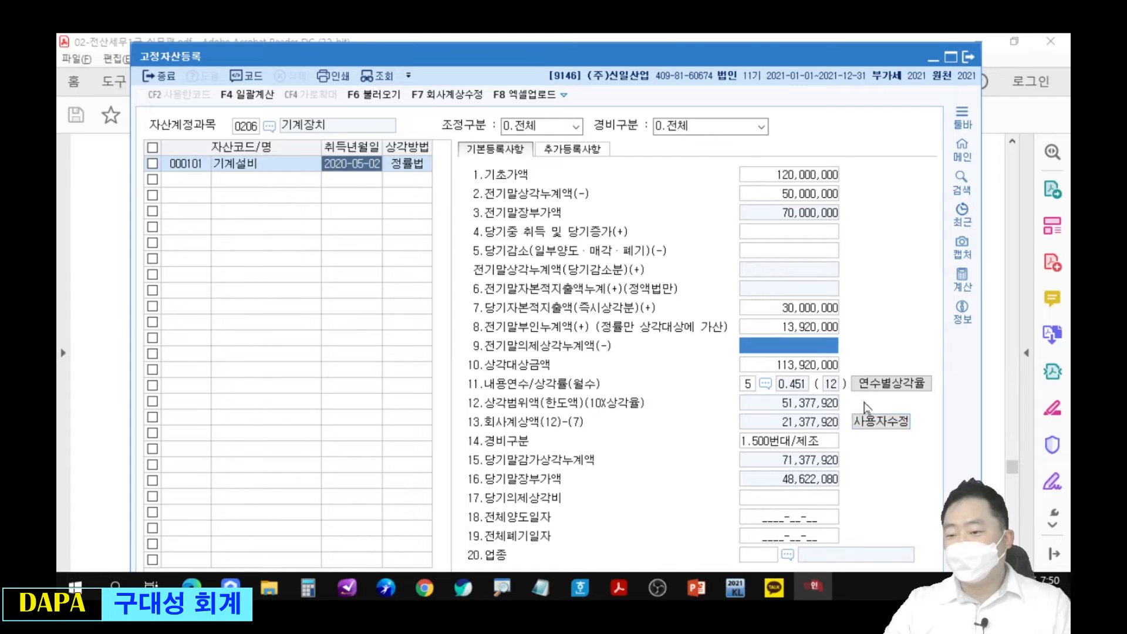
Check the accumulated depreciation in the PDF and override 회사계상액 with a user-entered 30,000,000
left_click(882, 427)
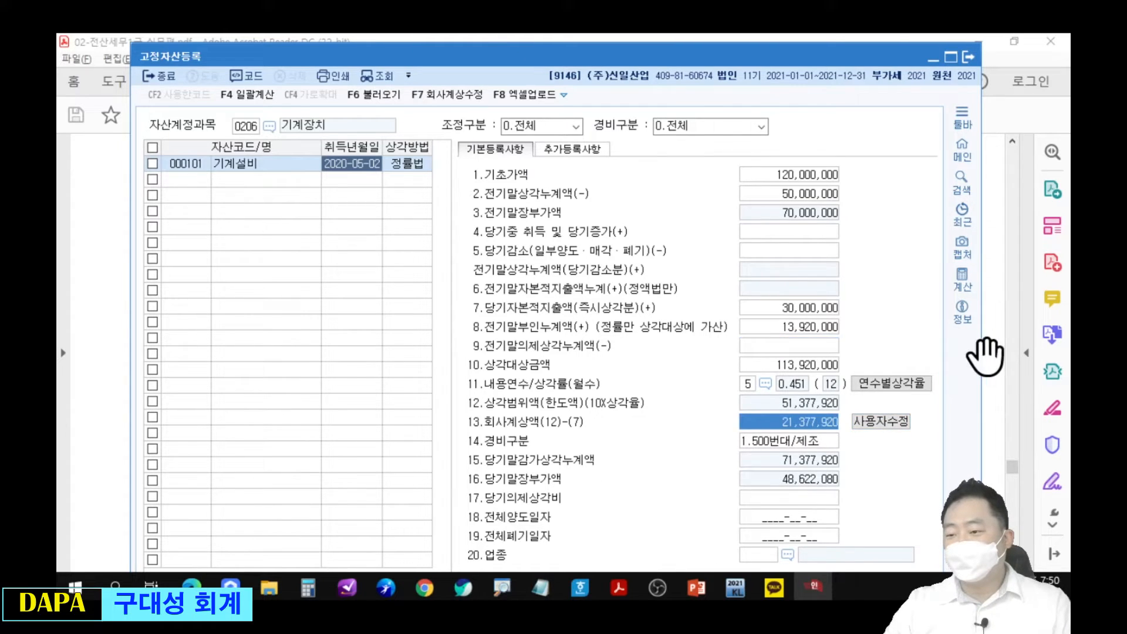
left_click(987, 357)
left_click_drag(690, 285, 690, 291)
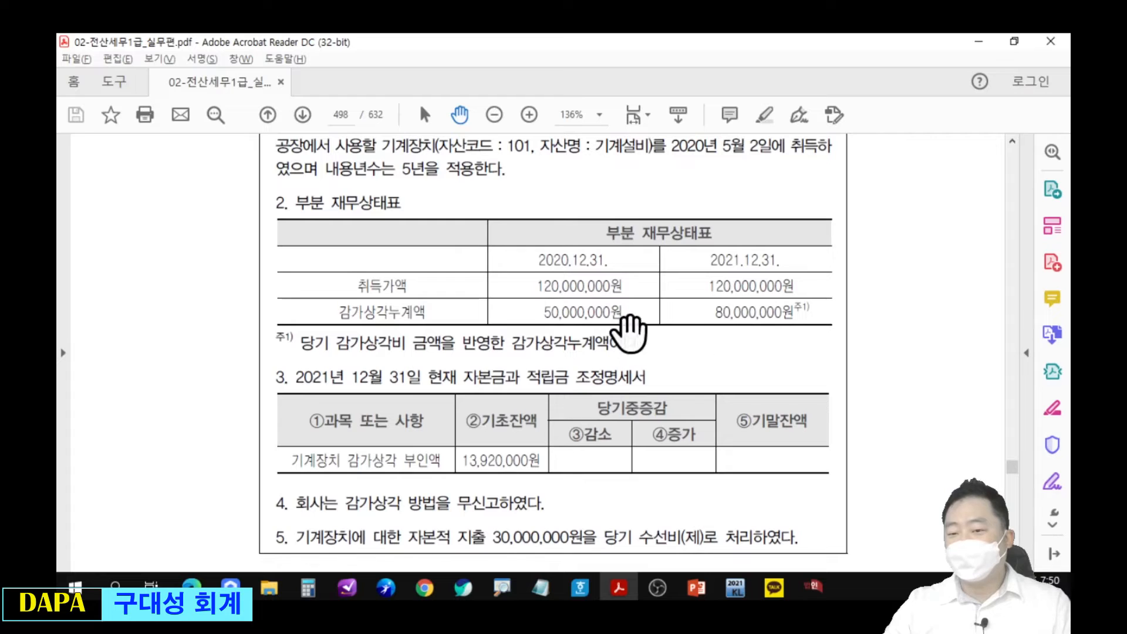
key("alt+Tab")
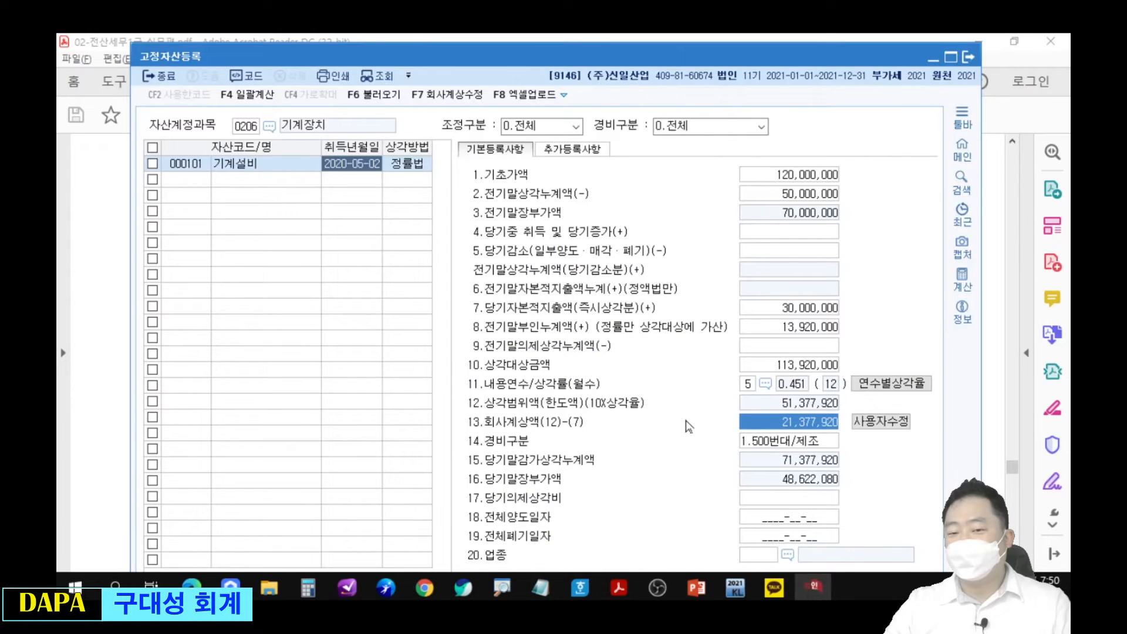
type("30000000")
key("Return")
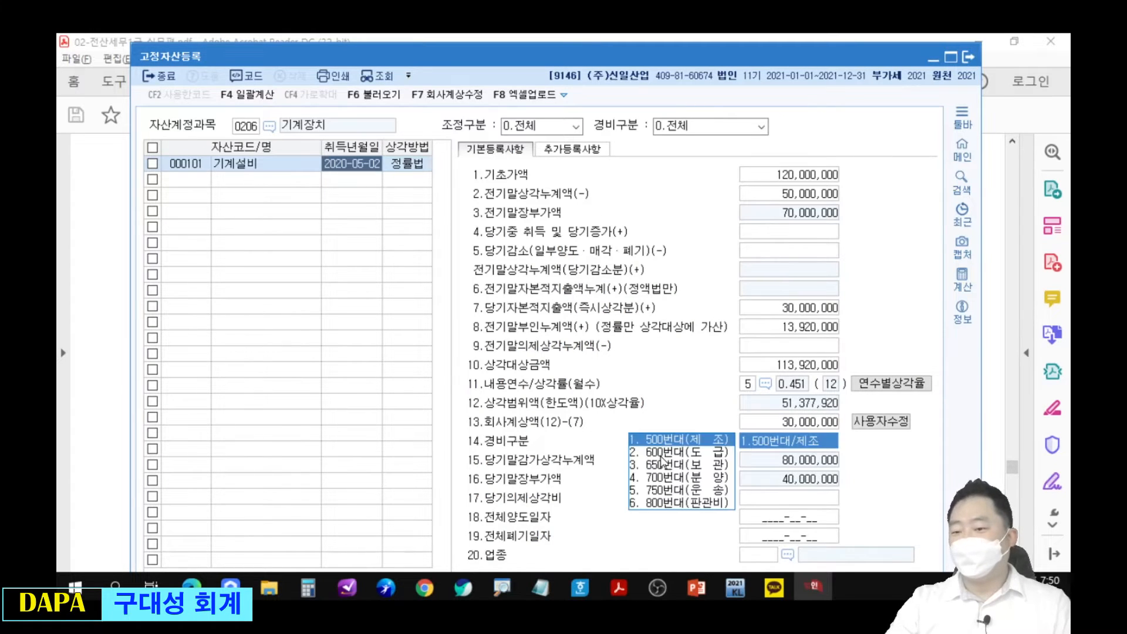
left_click(825, 232)
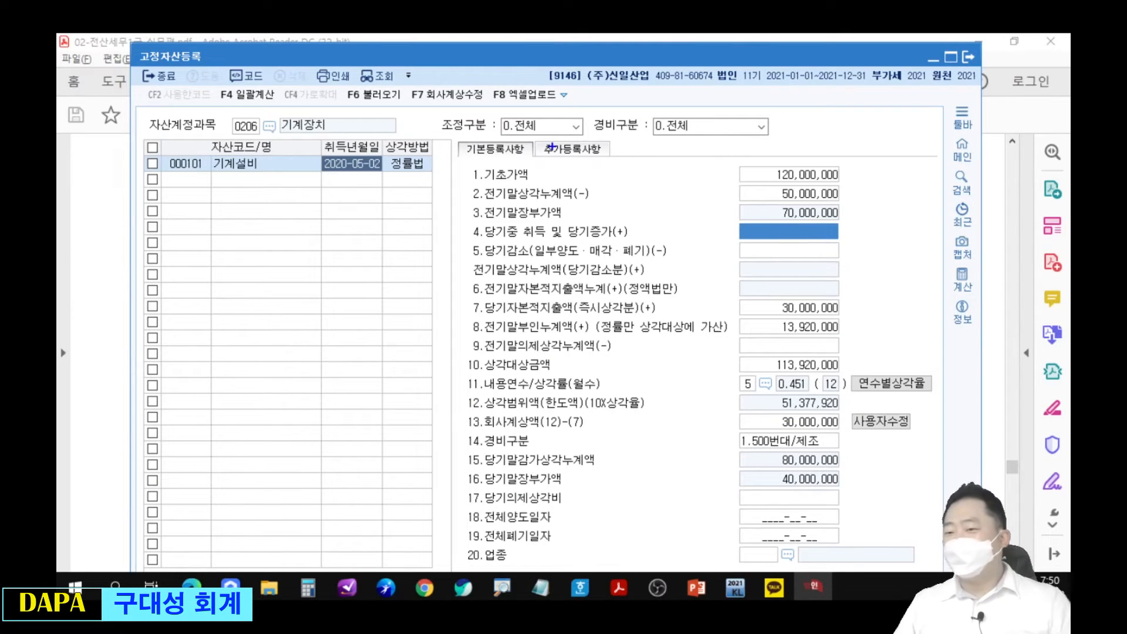
Mark the 당기자본적지출액 and 회사계상액 amounts with on-screen pen strokes and clear the marks
mouse_move(757, 306)
left_mouse_down()
mouse_move(710, 360)
mouse_move(768, 419)
left_mouse_up()
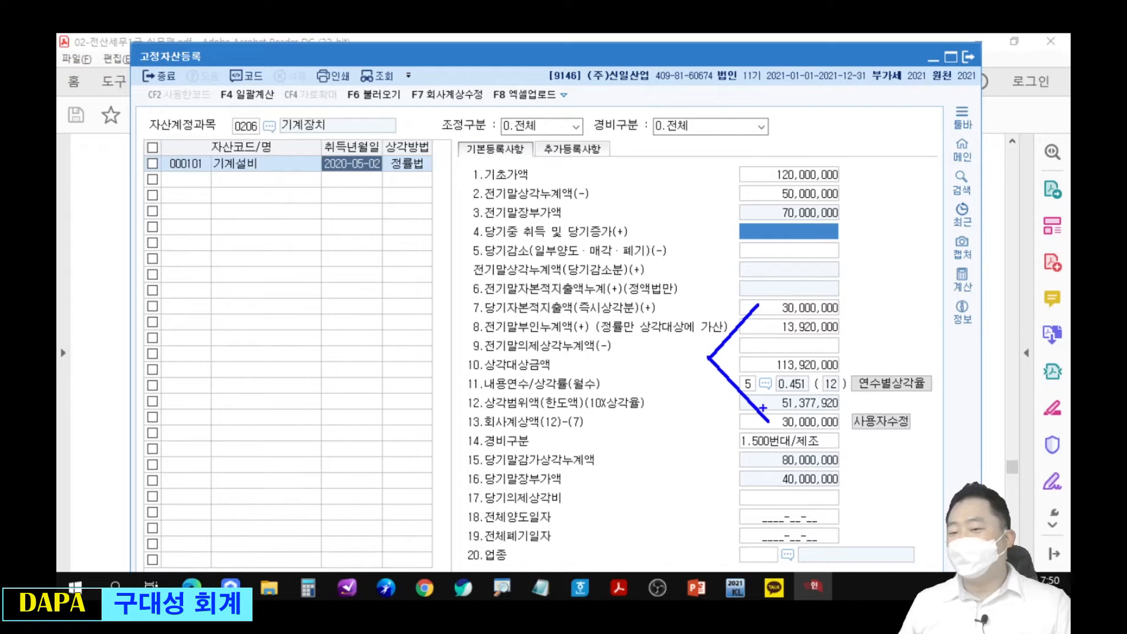
mouse_move(777, 296)
left_mouse_down()
mouse_move(822, 320)
mouse_move(847, 303)
mouse_move(790, 295)
left_mouse_up()
mouse_move(775, 413)
left_mouse_down()
mouse_move(845, 436)
mouse_move(828, 414)
left_mouse_up()
mouse_move(845, 395)
left_mouse_down()
mouse_move(852, 405)
mouse_move(866, 386)
left_mouse_up()
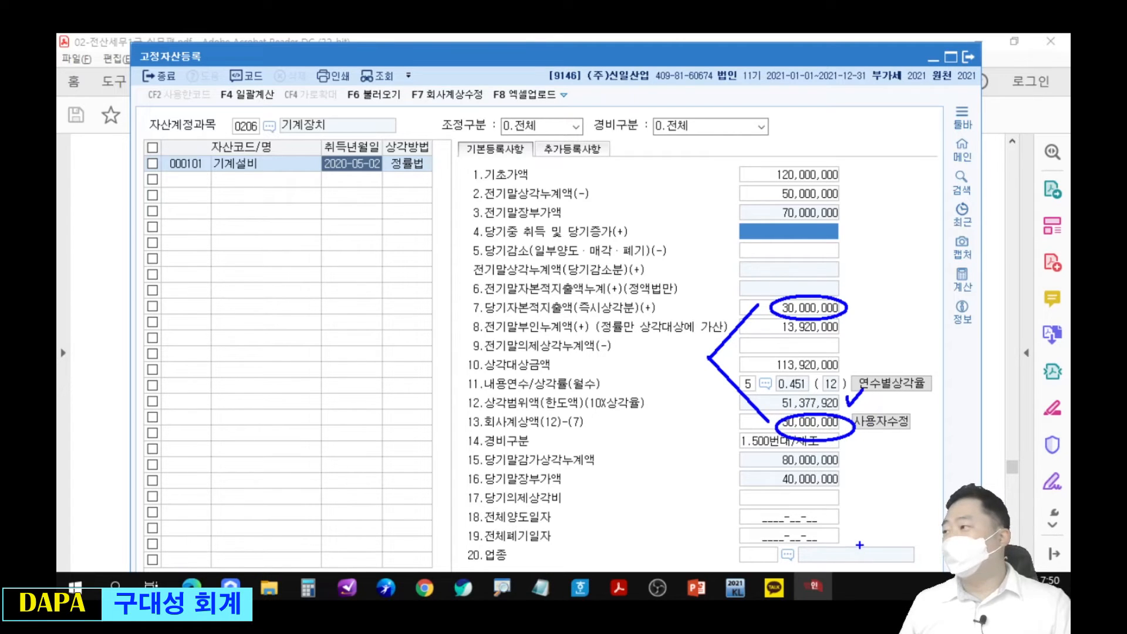
mouse_move(847, 317)
left_mouse_down()
mouse_move(861, 339)
mouse_move(846, 339)
left_mouse_up()
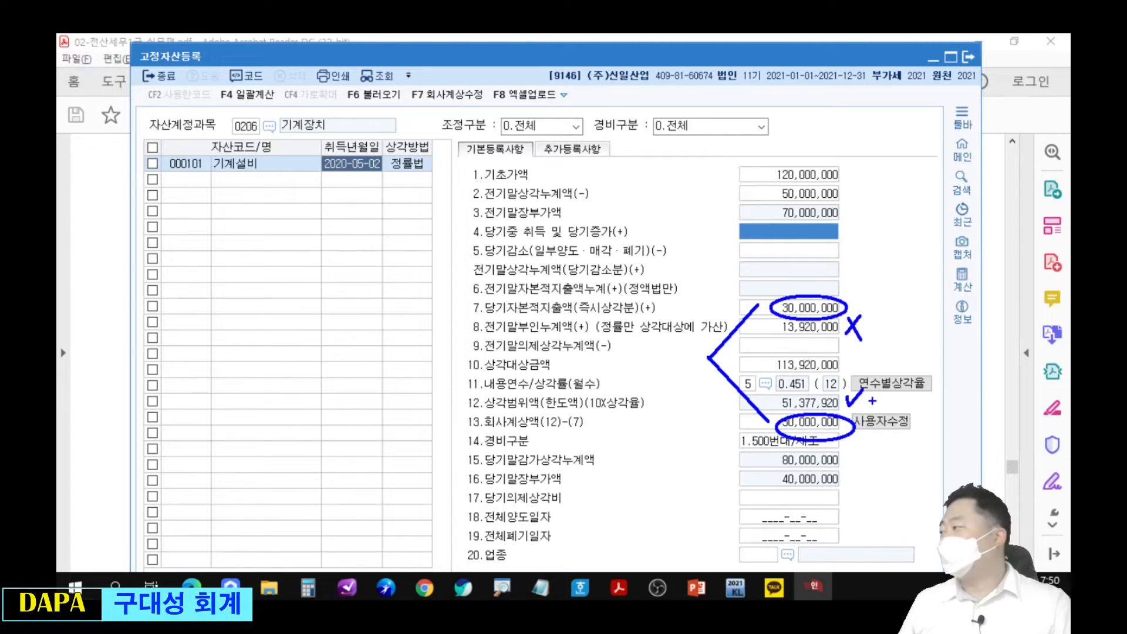
key("Escape")
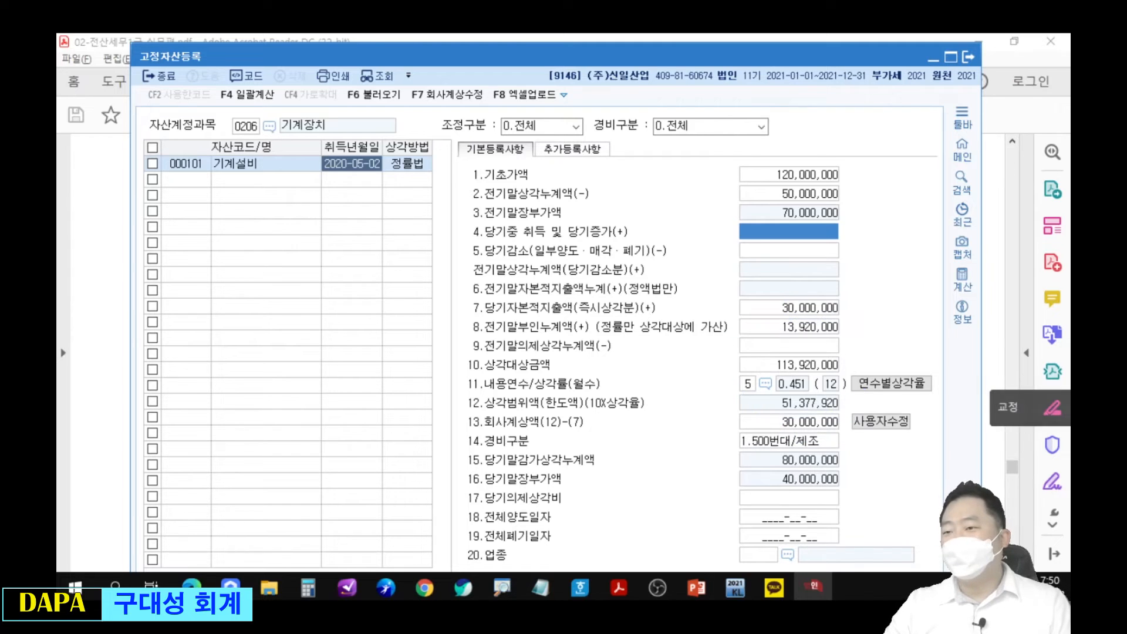
Open the 미상각자산감가상각조정명세서 and load the fixed asset registration data into it, replacing the existing entries
left_click(962, 160)
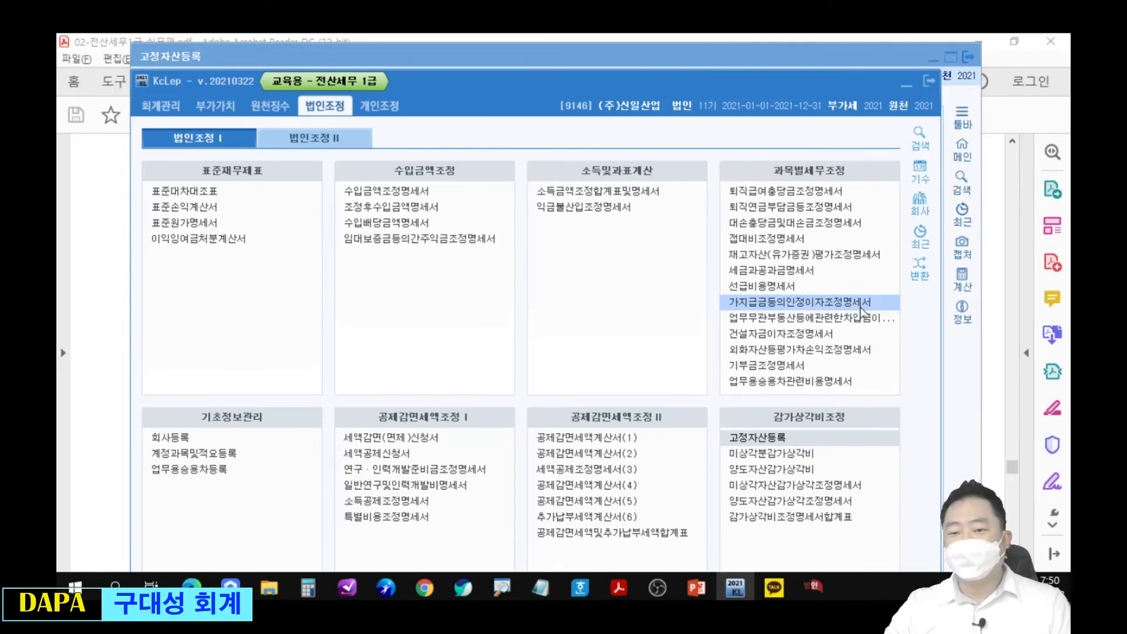
left_click(779, 486)
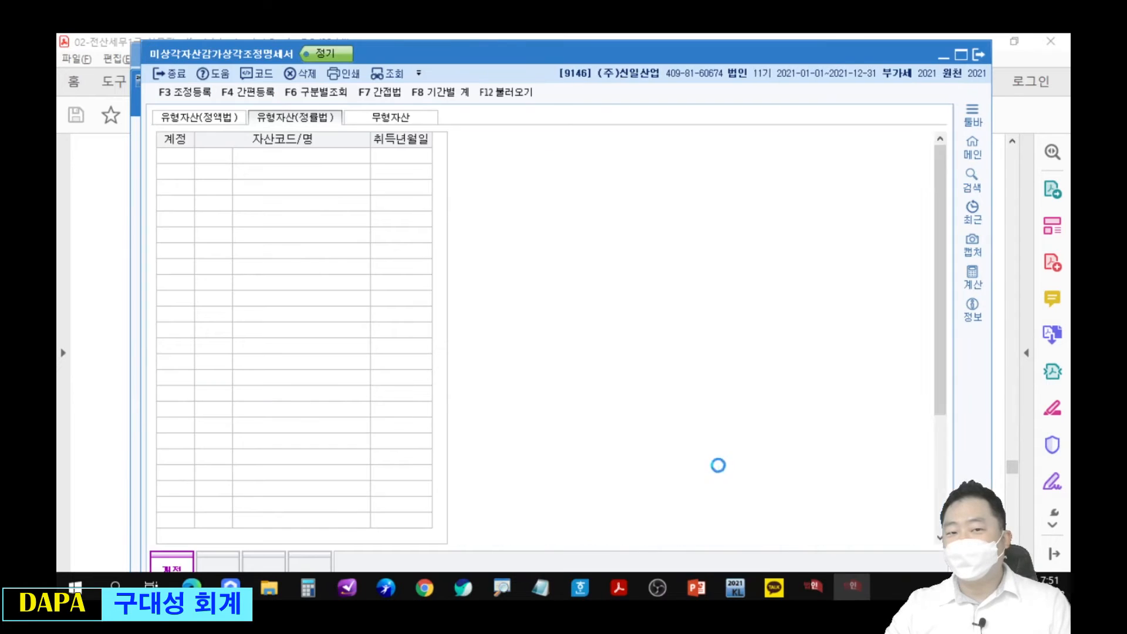
left_click(519, 96)
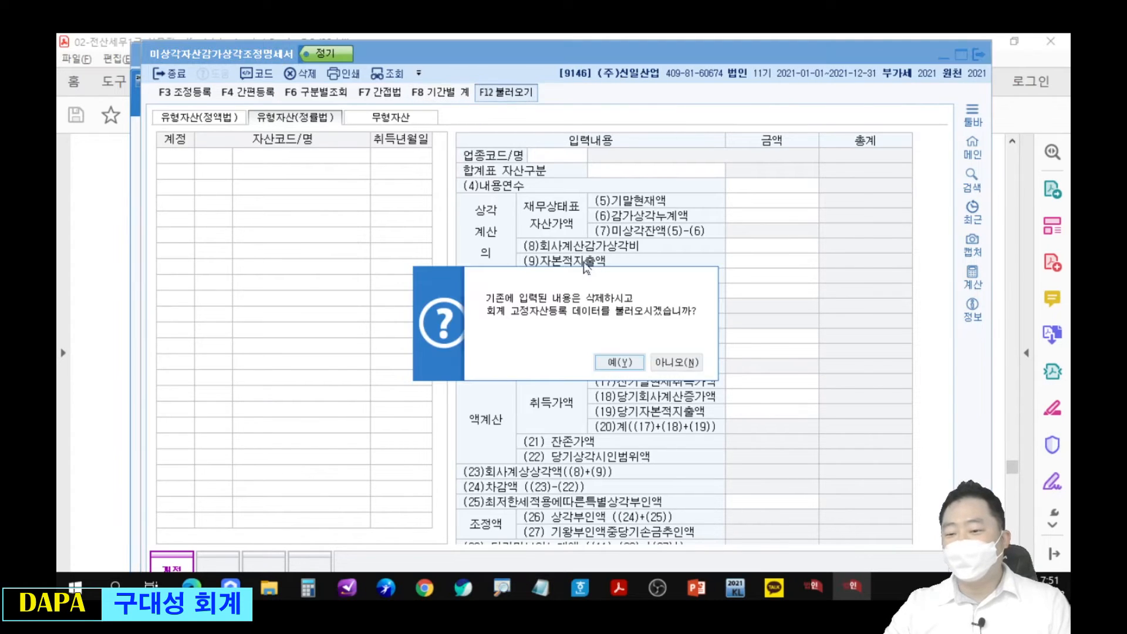
left_click(619, 362)
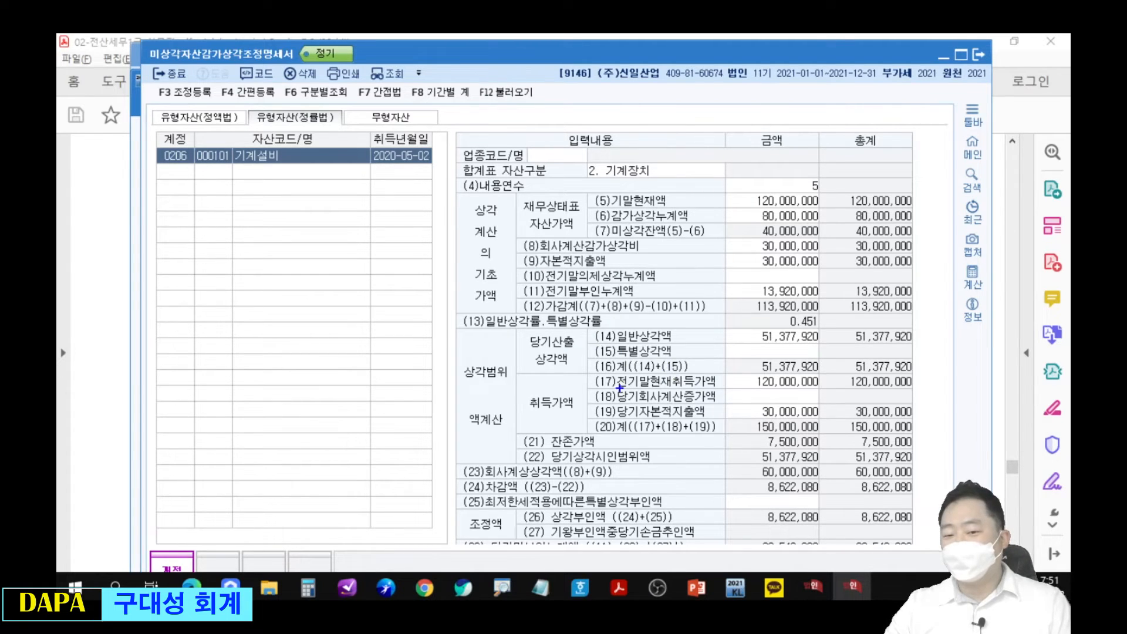
Box the 회사계상상각액 amount on screen, point an arrow at it, and clear the annotations
left_click_drag(751, 464, 827, 480)
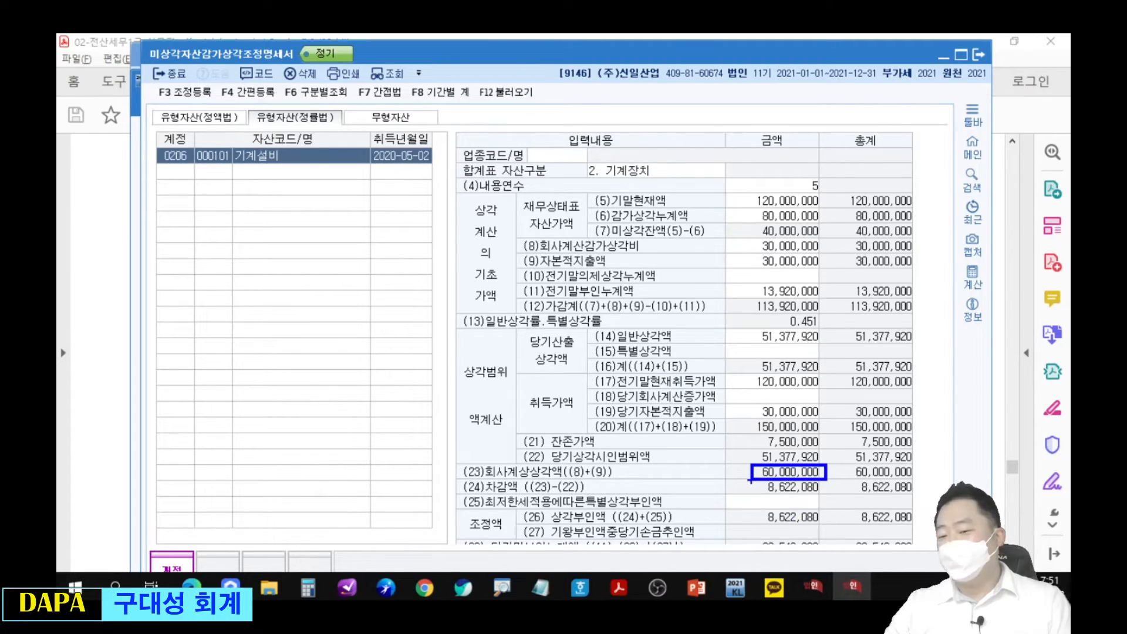
left_click_drag(751, 473, 638, 388)
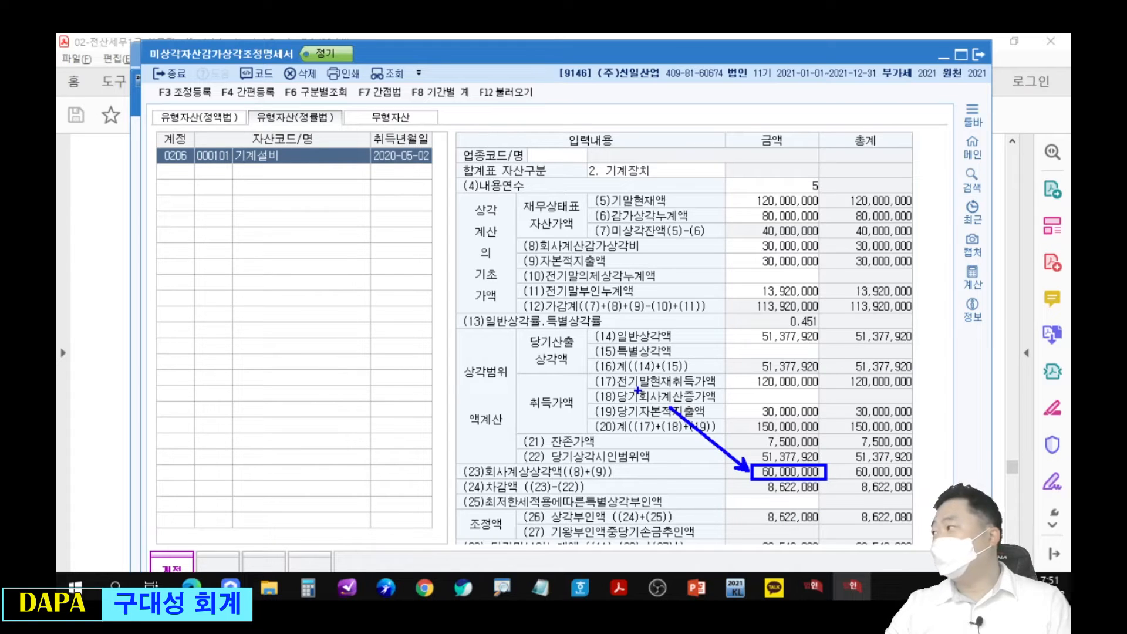
key("Escape")
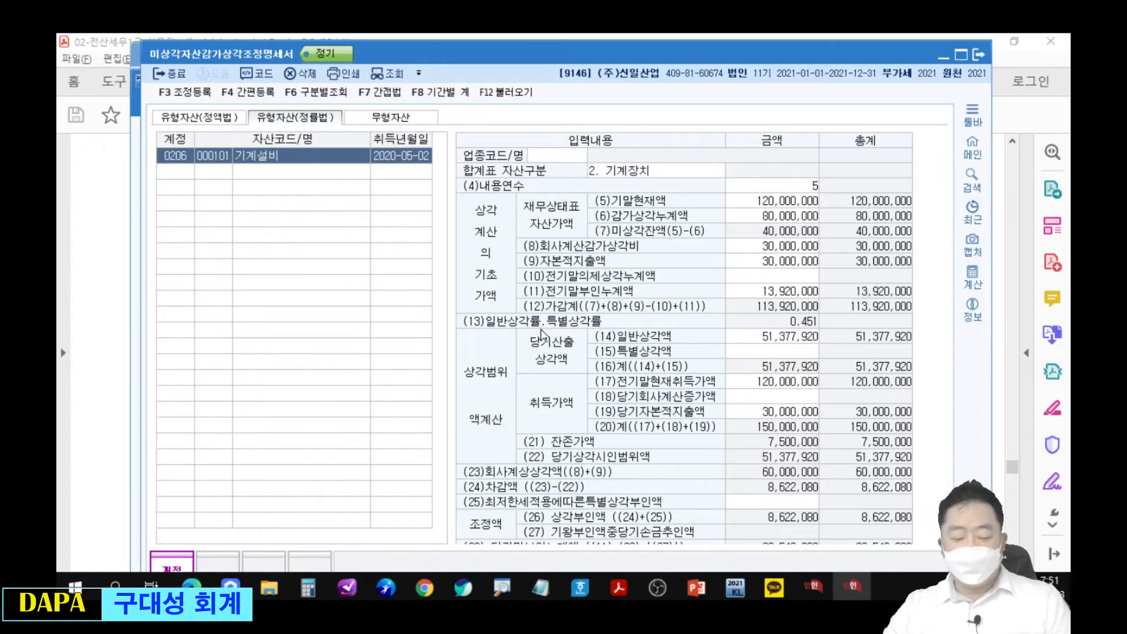
Register the adjustment 기계장치감가상각비한도초과 for 8,622,080 as 유보발생 under 익금산입 및 손금불산입 and close the adjustment form
key("F3")
type("기")
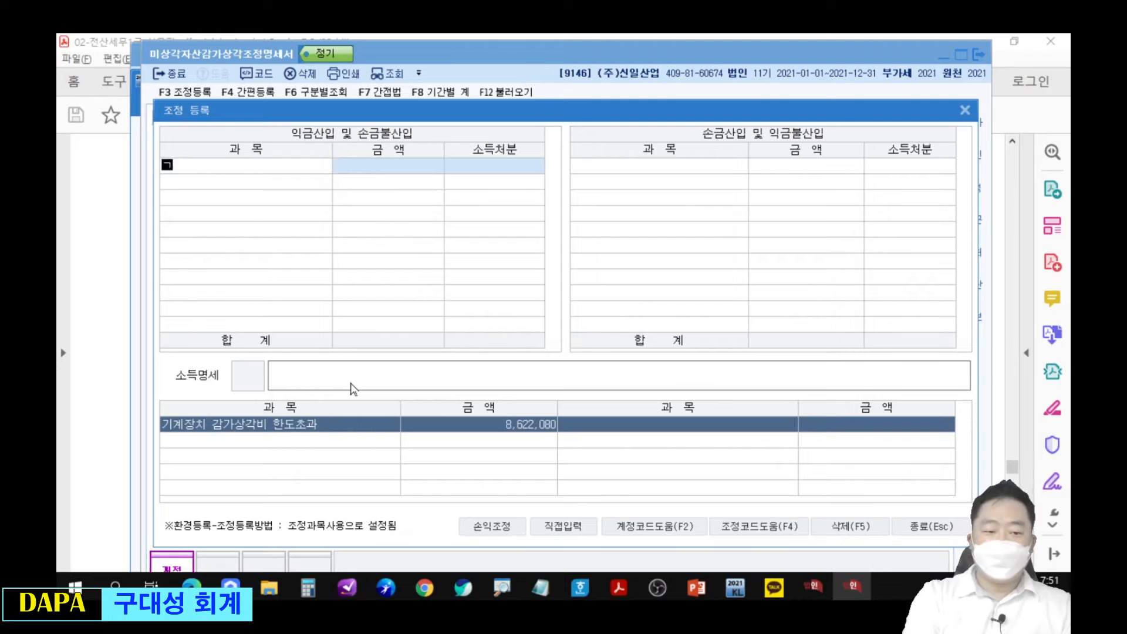
type("계")
key("Return")
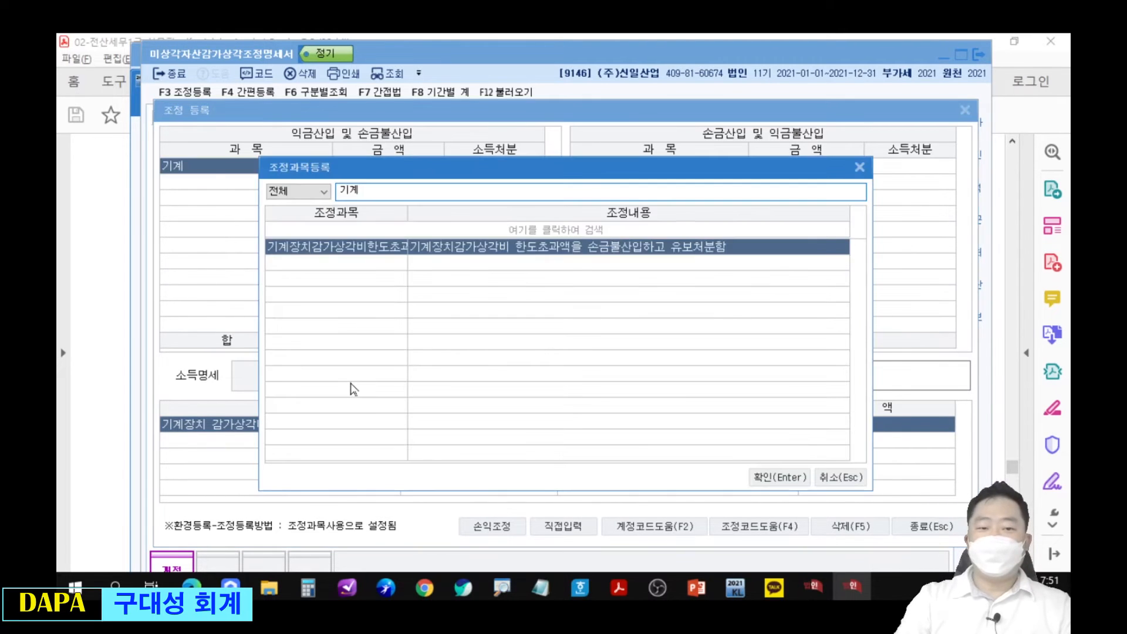
key("Return")
type("8,622,080")
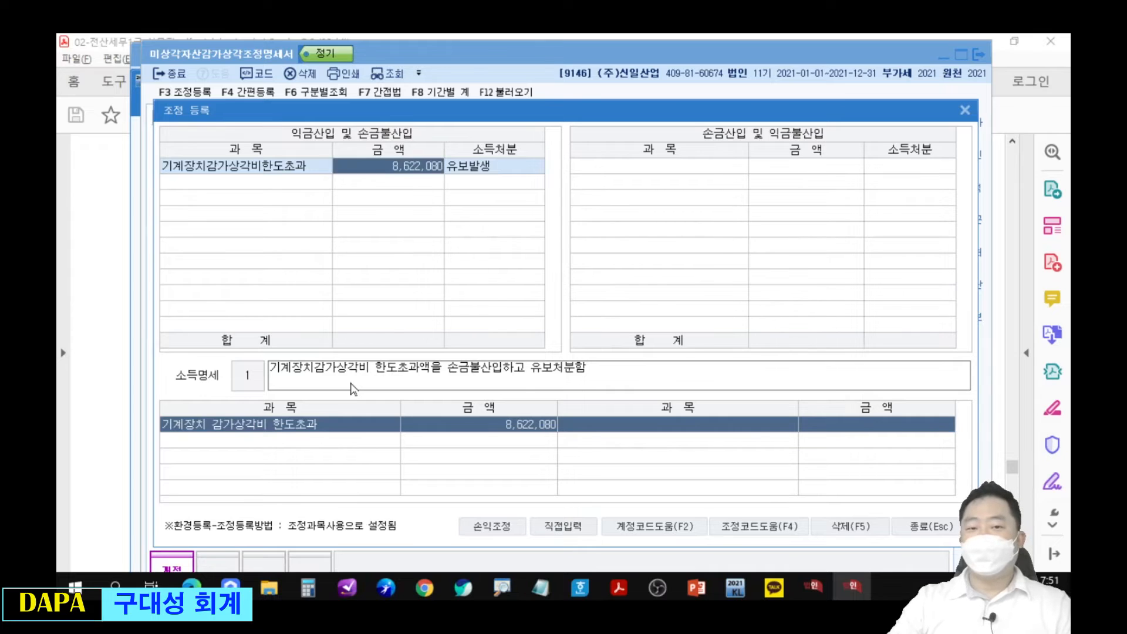
key("Return")
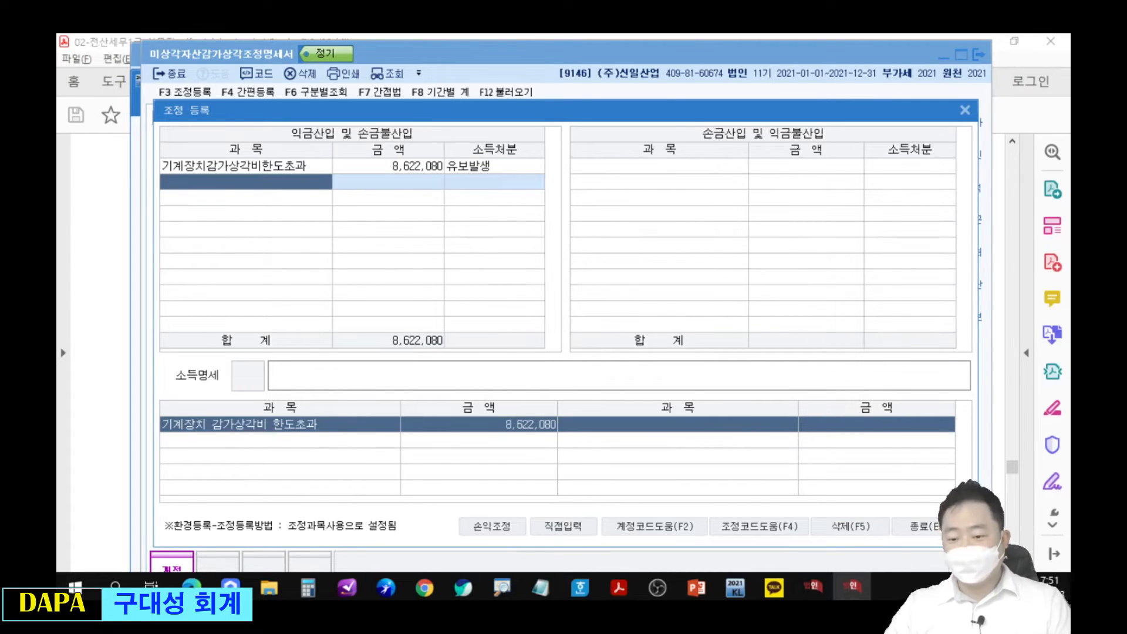
left_click(964, 110)
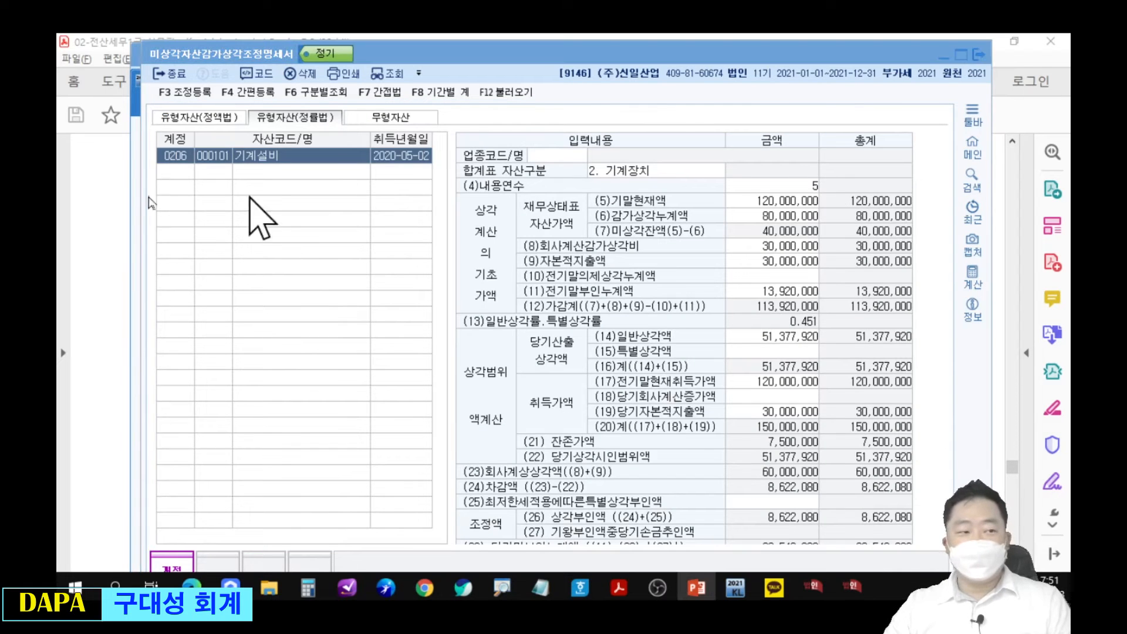
key("alt+Tab")
left_click_drag(528, 194, 538, 101)
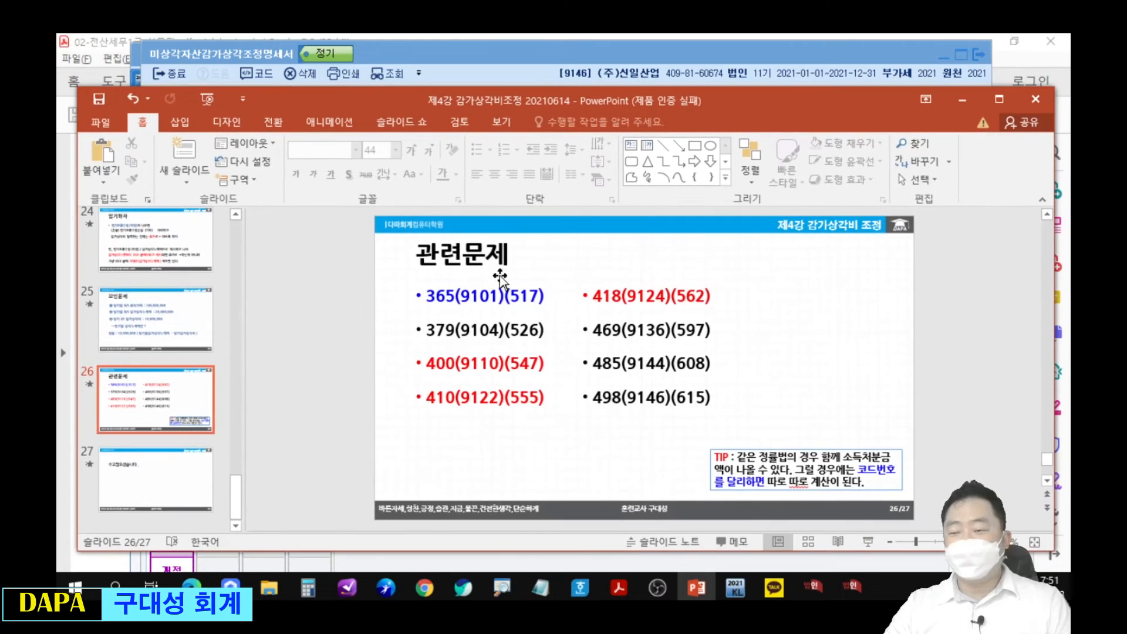
left_click_drag(408, 278, 559, 310)
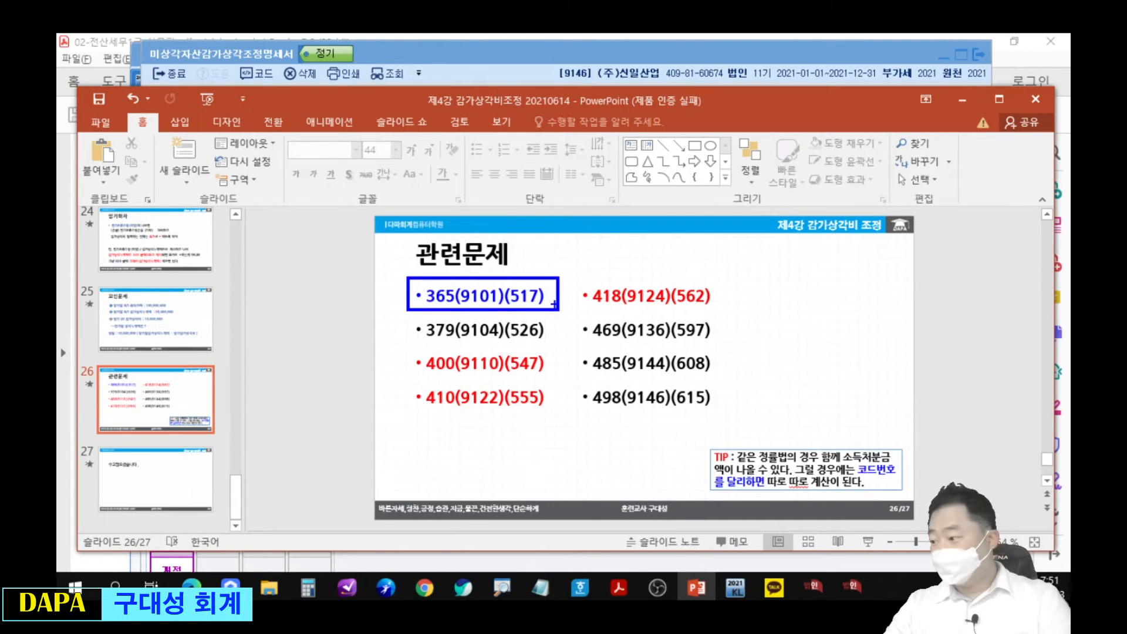
key("alt+Tab")
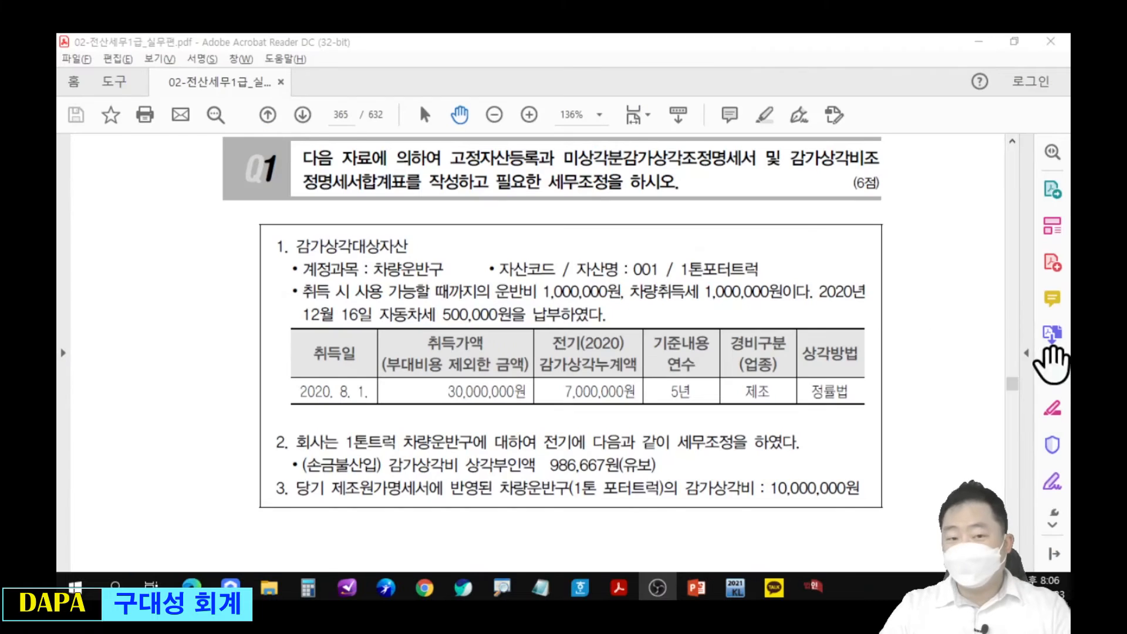
Circle page number 365 of the exercise PDF with the on-screen pen and clear the mark
left_click_drag(315, 90, 367, 137)
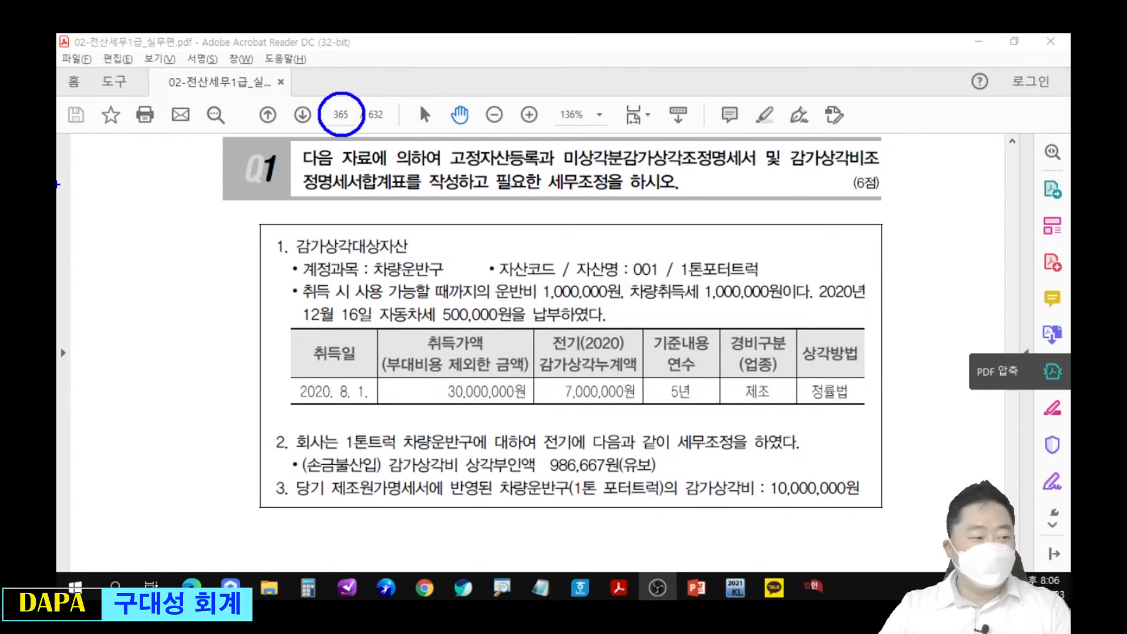
key("Escape")
key("ctrl+2")
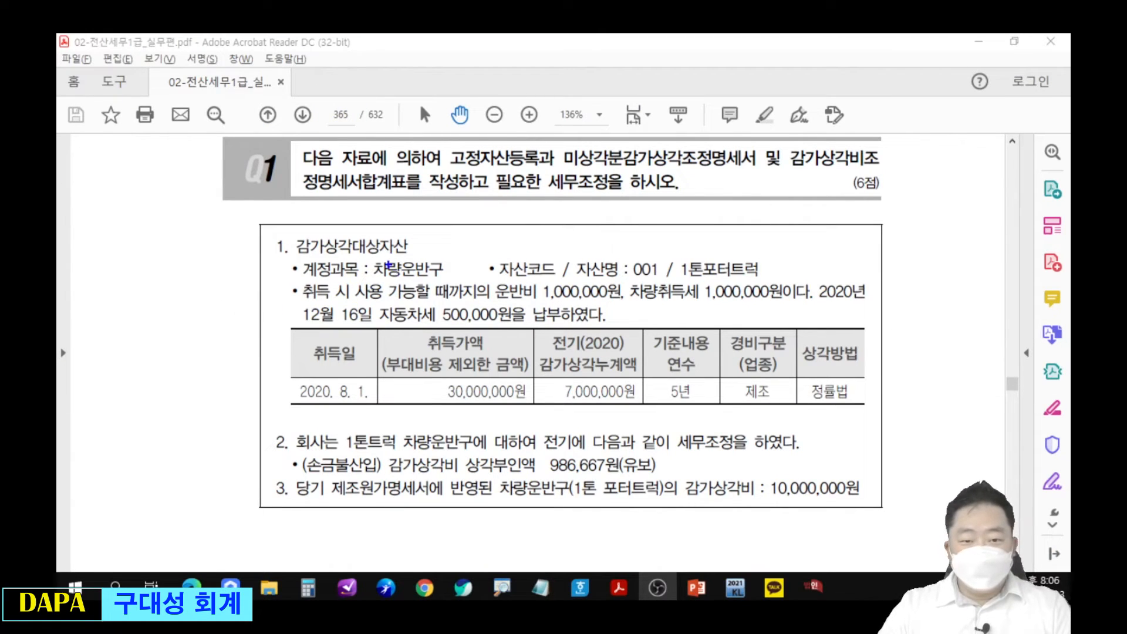
Circle 차량운반구, underline the 운반비 and 차량취득세 amounts with an O mark, and cross out the 자동차세 amount
left_click_drag(363, 250, 455, 285)
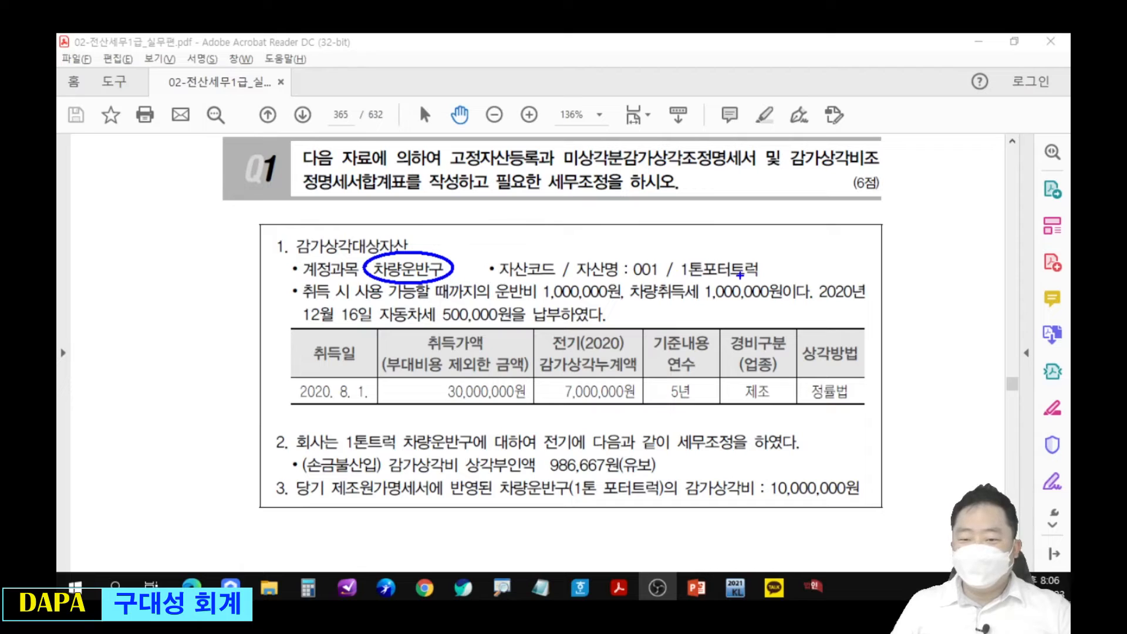
left_click_drag(493, 299, 781, 300)
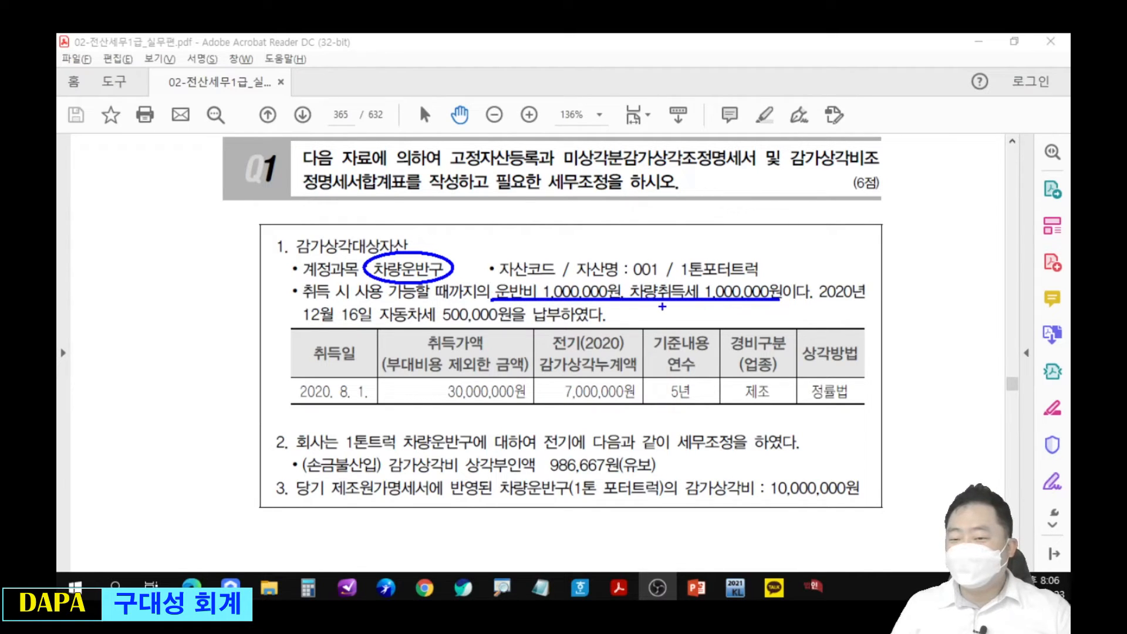
mouse_move(766, 269)
left_mouse_down()
mouse_move(779, 278)
mouse_move(768, 270)
left_mouse_up()
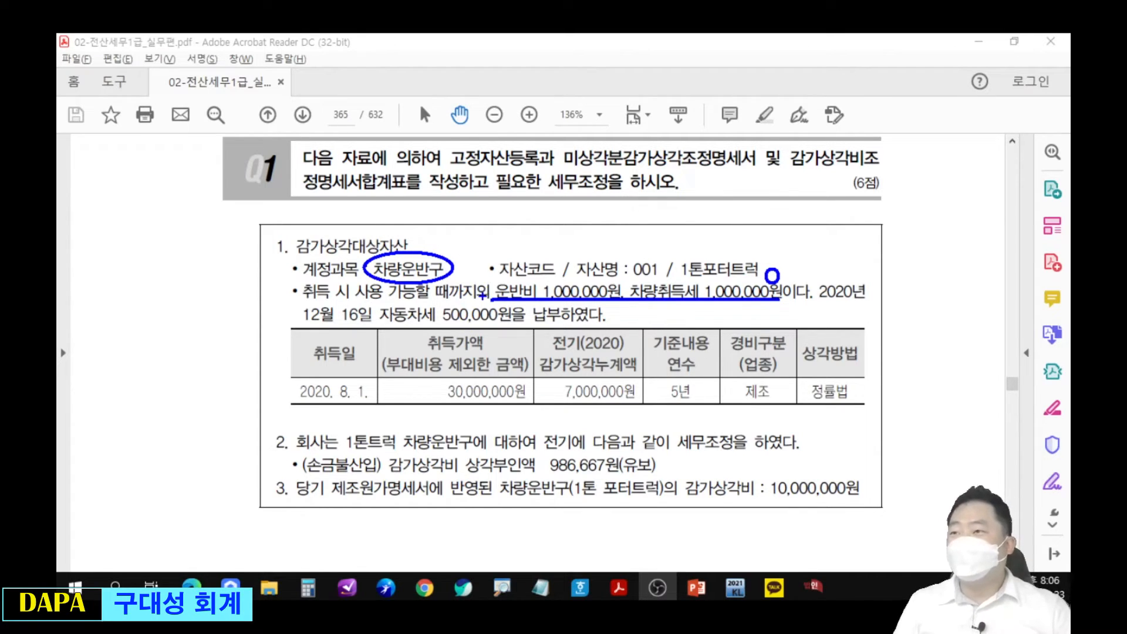
mouse_move(465, 306)
left_mouse_down()
mouse_move(480, 327)
mouse_move(461, 326)
left_mouse_up()
left_click(548, 295)
Link the underlined costs to 취득가액, circle 30,000,000원 and write 32,000,000 beside it
left_click_drag(606, 307, 520, 357)
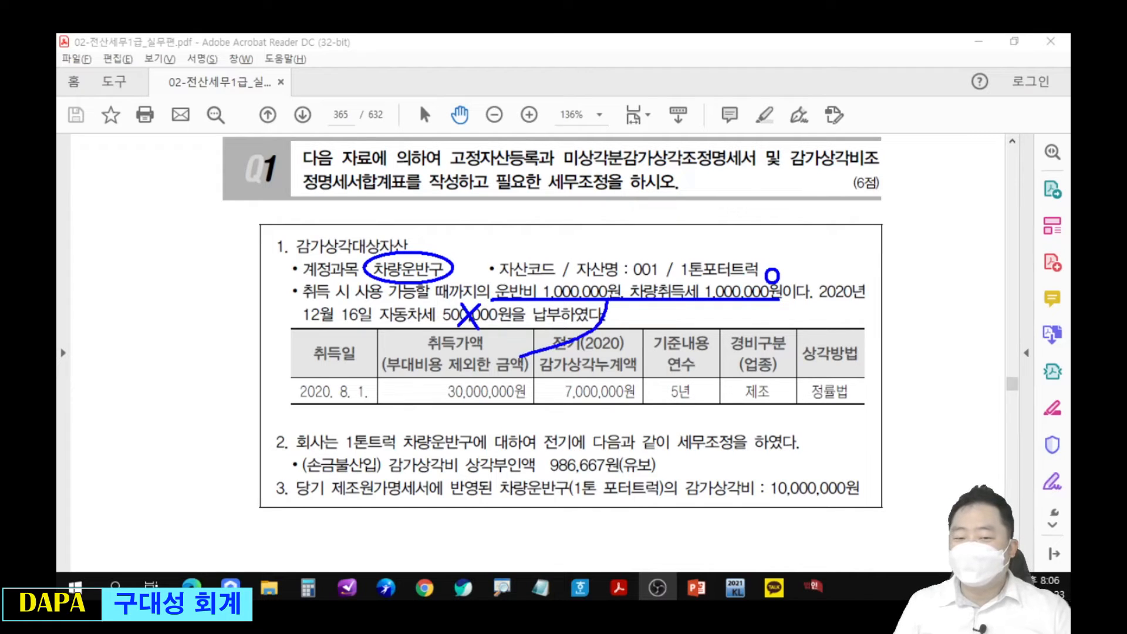
mouse_move(379, 379)
left_mouse_down()
mouse_move(533, 376)
mouse_move(468, 414)
left_mouse_up()
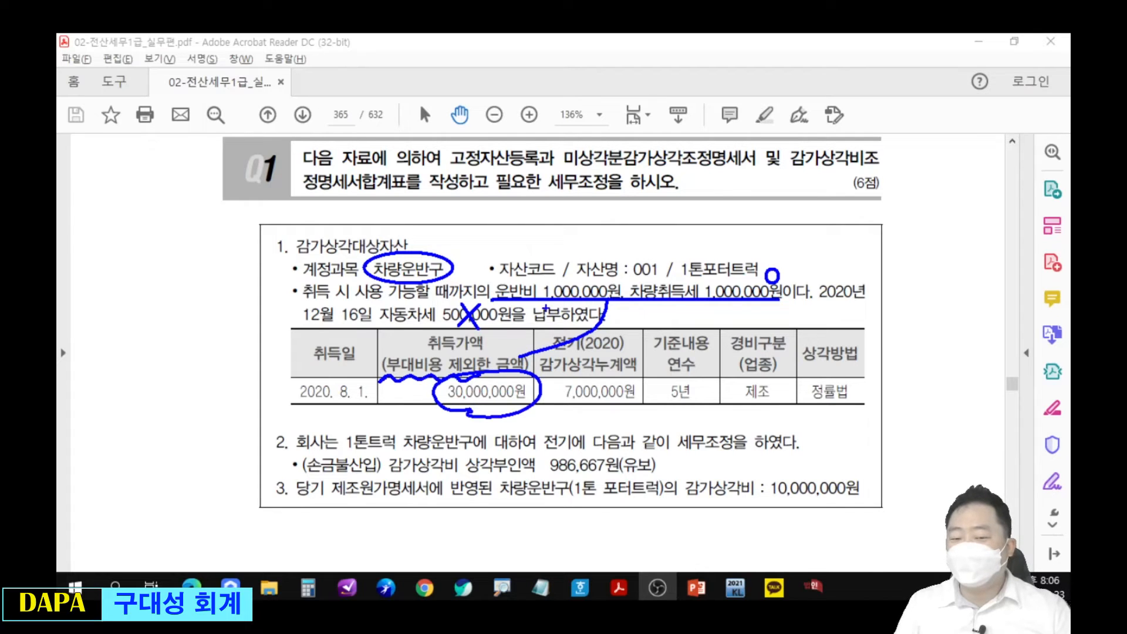
mouse_move(525, 409)
left_mouse_down()
mouse_move(577, 425)
mouse_move(649, 417)
left_mouse_up()
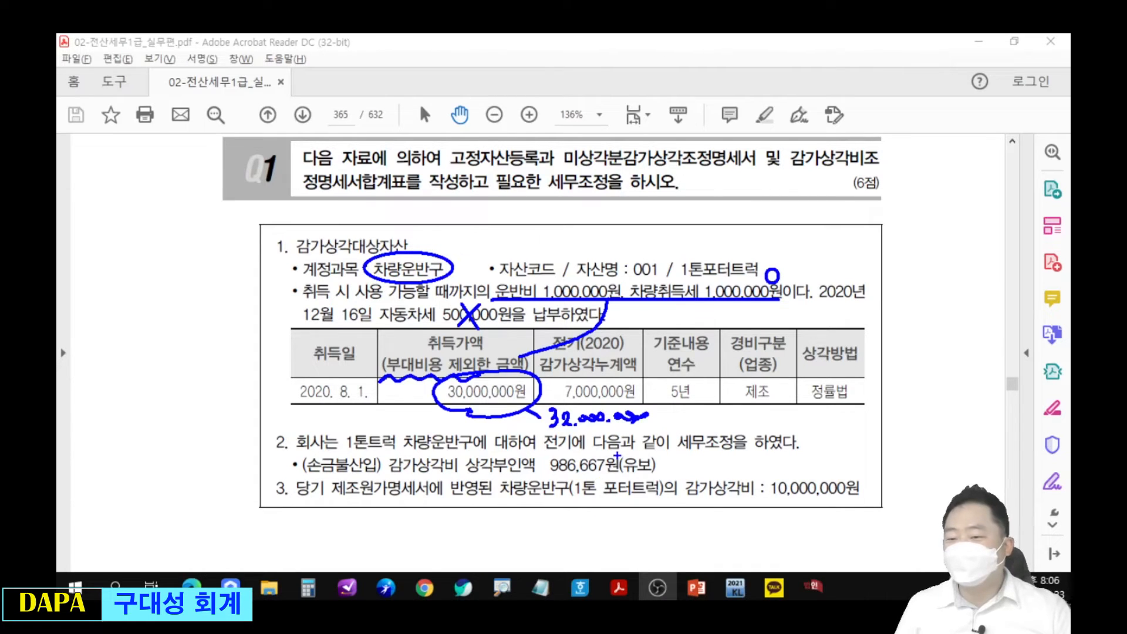
Circle 5년, 제조, 정률법 and the current depreciation of 10,000,000원, tick the prior-year 손금불산입 line, and clear the annotations
mouse_move(664, 379)
left_mouse_down()
mouse_move(693, 408)
mouse_move(662, 381)
left_mouse_up()
left_click_drag(742, 374, 775, 409)
left_click_drag(782, 371, 796, 353)
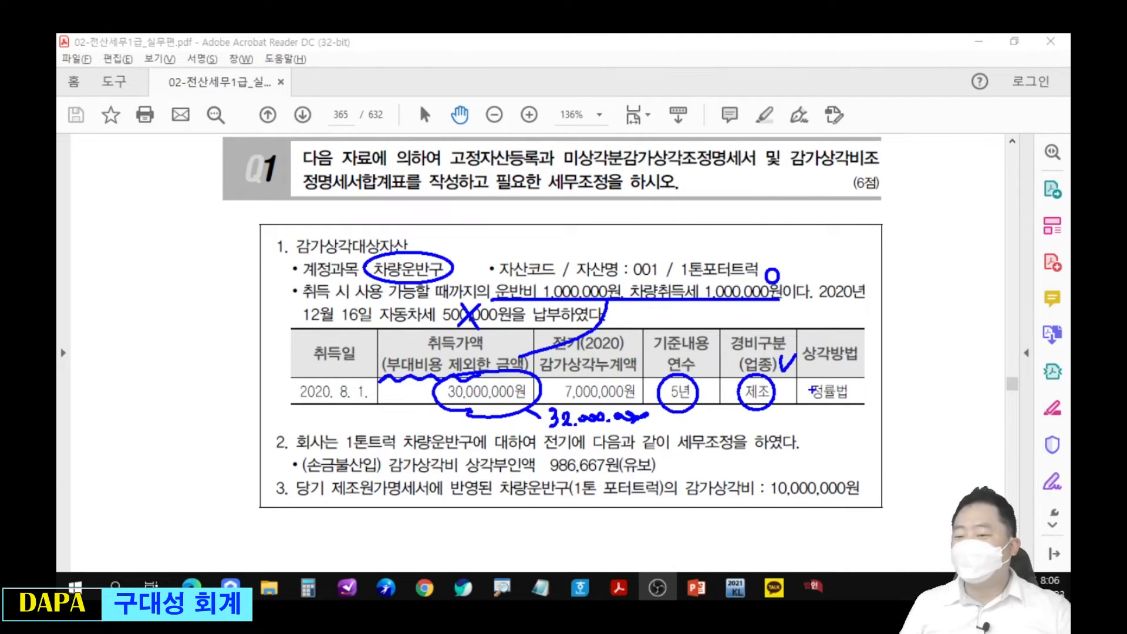
mouse_move(806, 375)
left_mouse_down()
mouse_move(852, 389)
mouse_move(838, 409)
left_mouse_up()
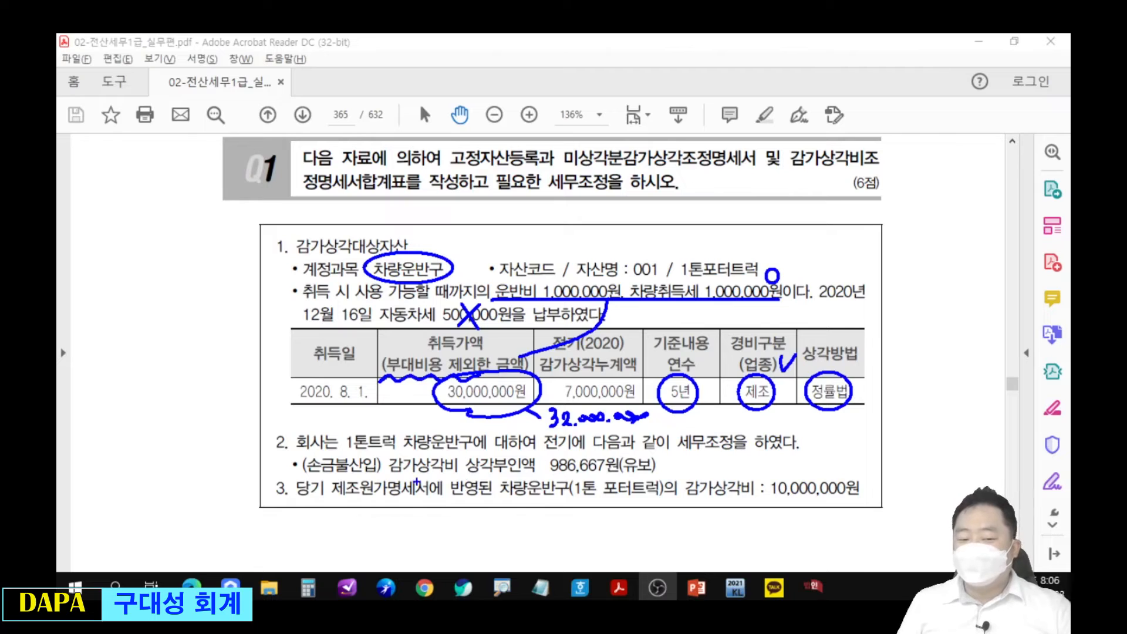
left_click_drag(278, 460, 297, 453)
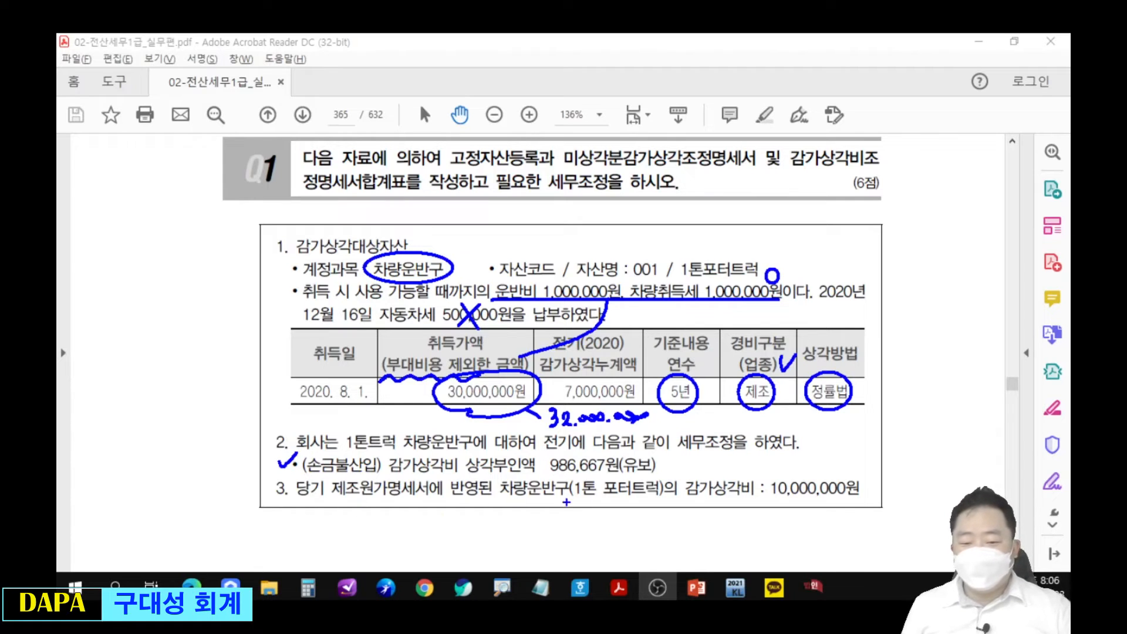
mouse_move(764, 473)
left_mouse_down()
mouse_move(839, 519)
mouse_move(870, 521)
left_mouse_up()
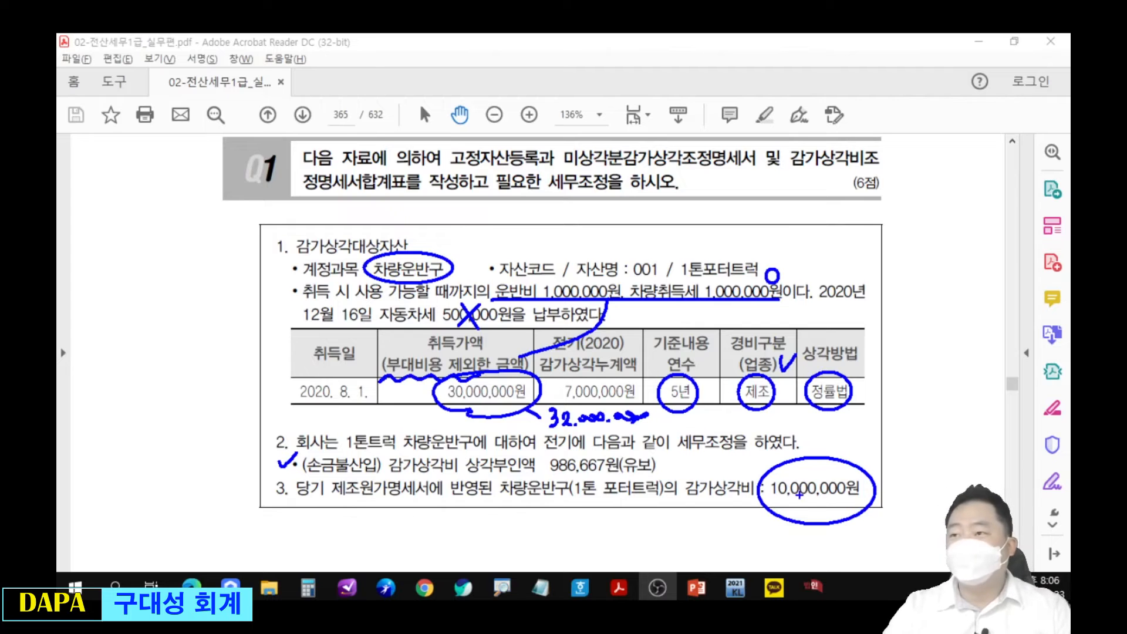
key("Escape")
Switch to the 고정자산등록 entry for 1톤포터트럭 and temporarily box its 내용연수, 경비구분 and 업종 values
mouse_move(56, 89)
left_mouse_down()
mouse_move(927, 64)
mouse_move(813, 48)
left_mouse_up()
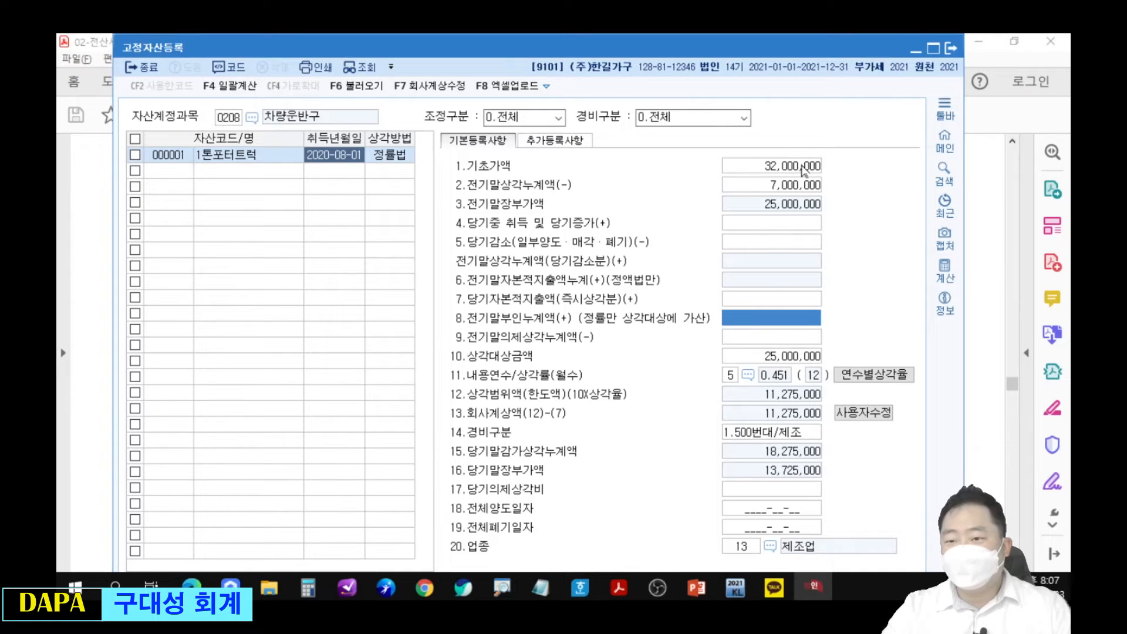
left_click(751, 167)
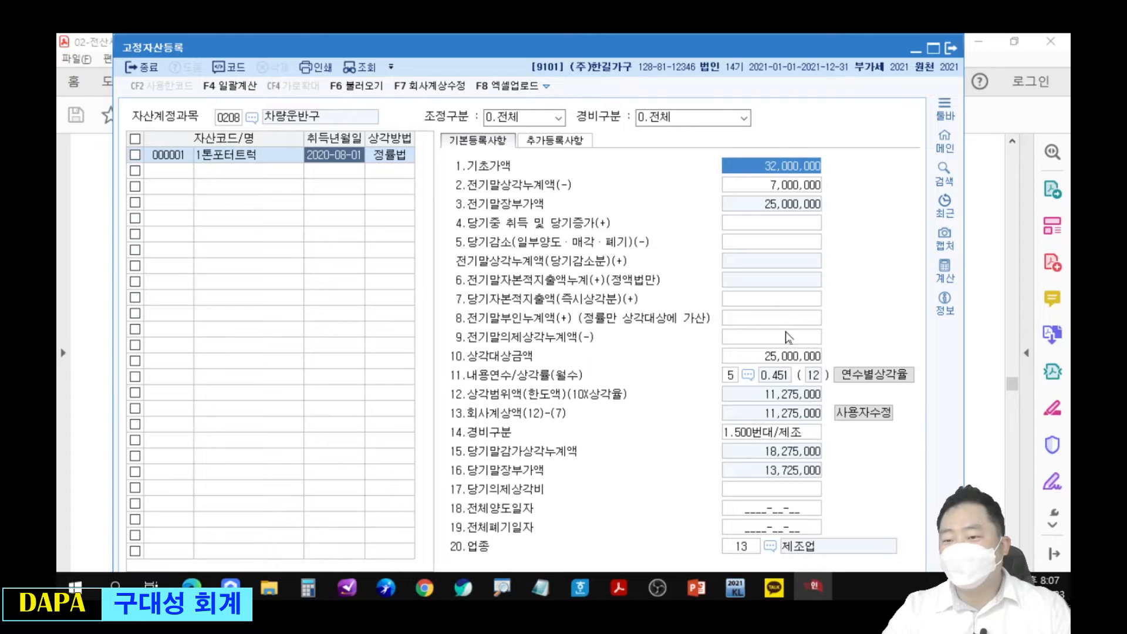
left_click_drag(714, 362, 748, 395)
left_click_drag(718, 532, 832, 559)
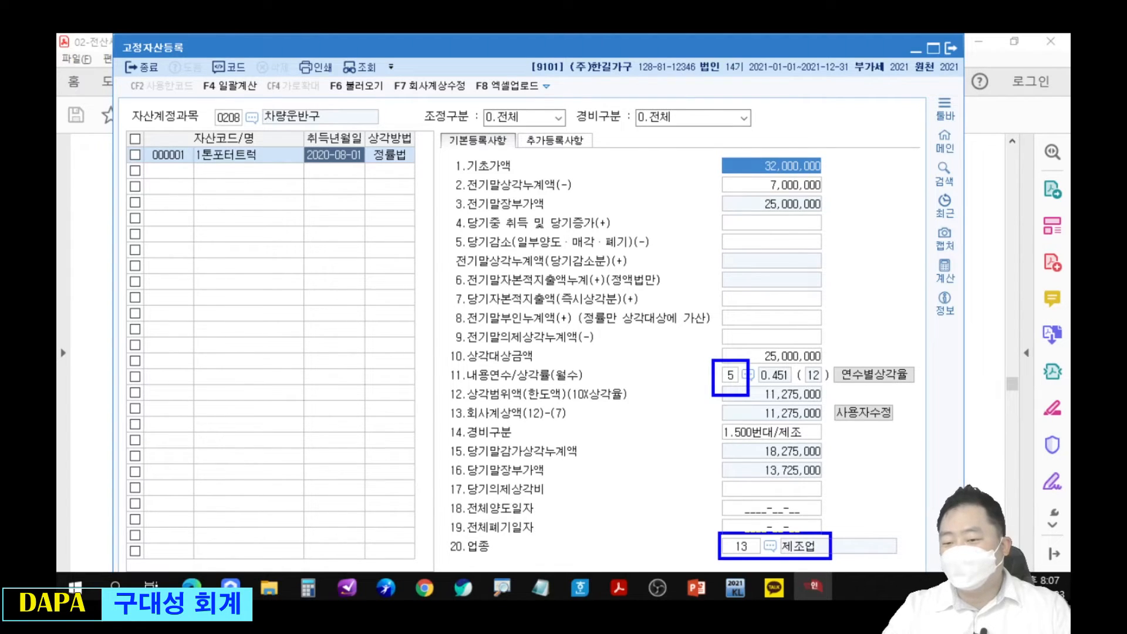
left_click_drag(709, 422, 818, 446)
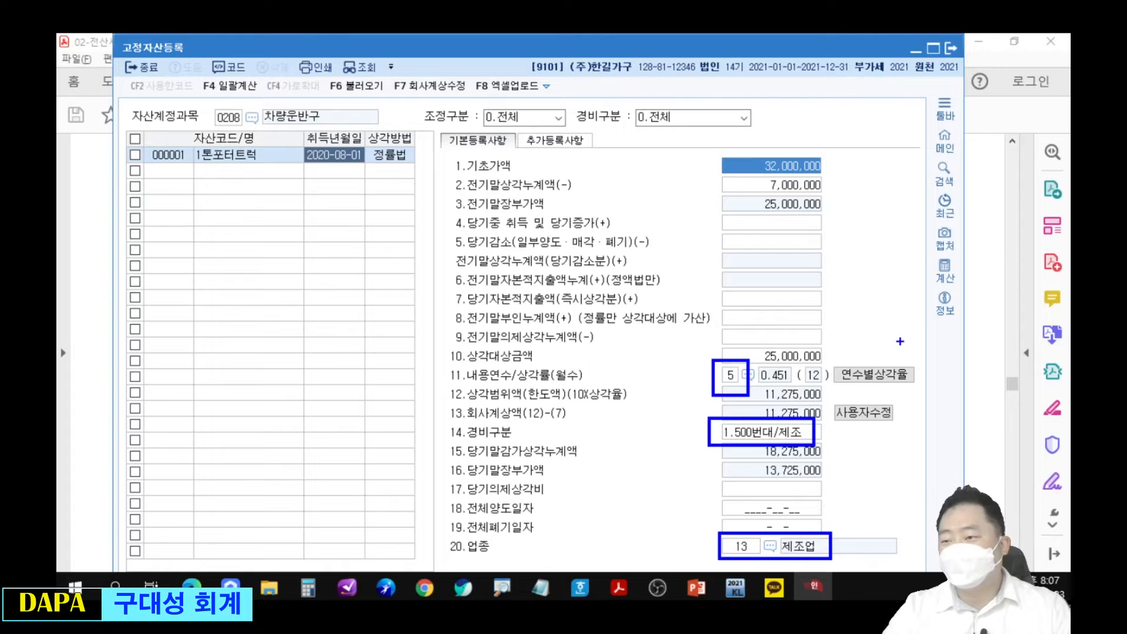
key("Escape")
Check the prior-year disallowed amount in the exercise PDF and set 전기말부인누계액 to 986,667 for 1톤포터트럭
left_click(995, 240)
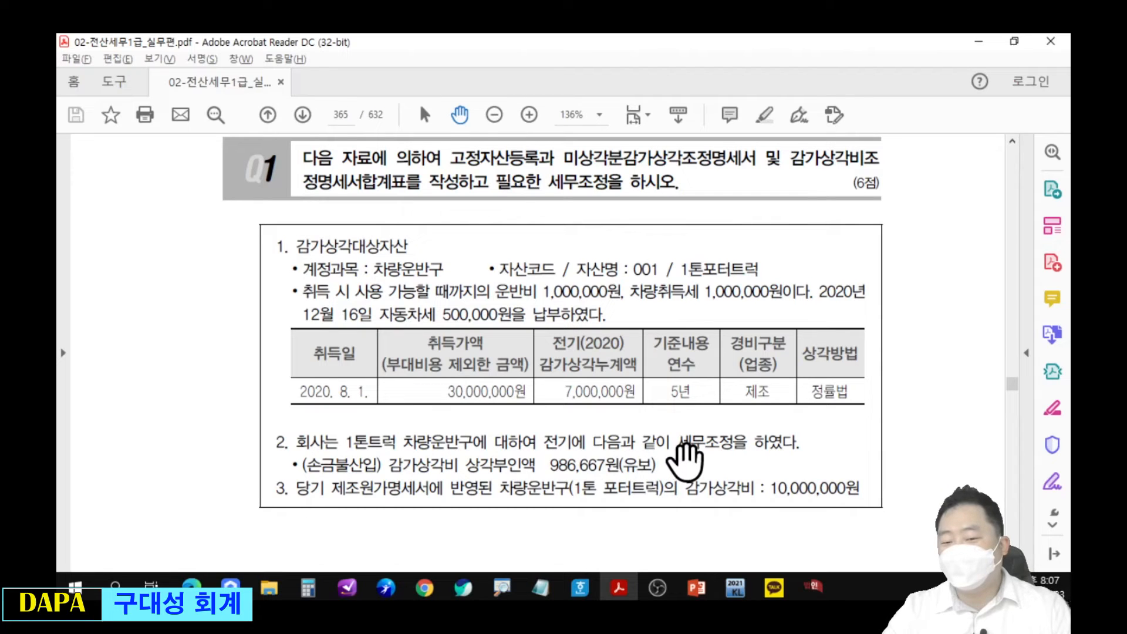
key("alt+Tab")
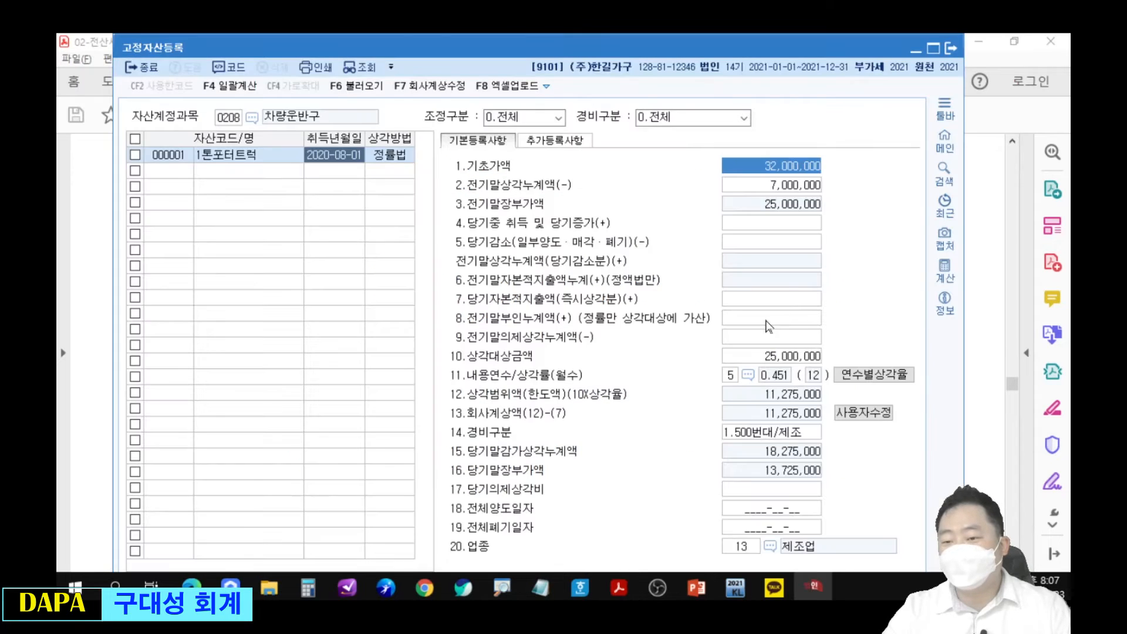
left_click(765, 323)
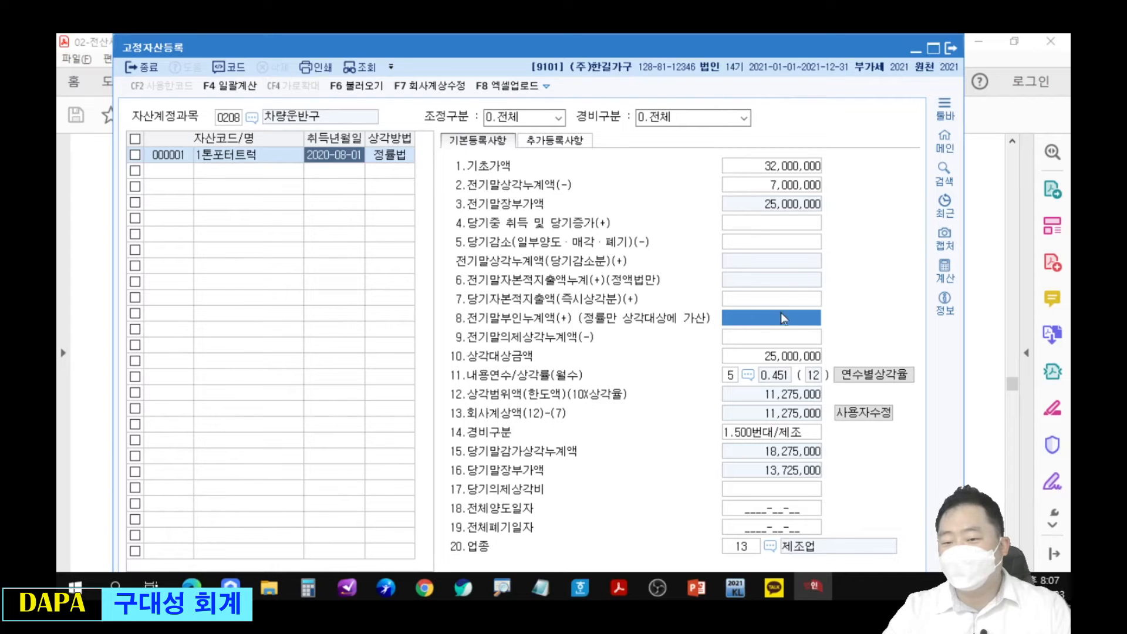
key("alt+Tab")
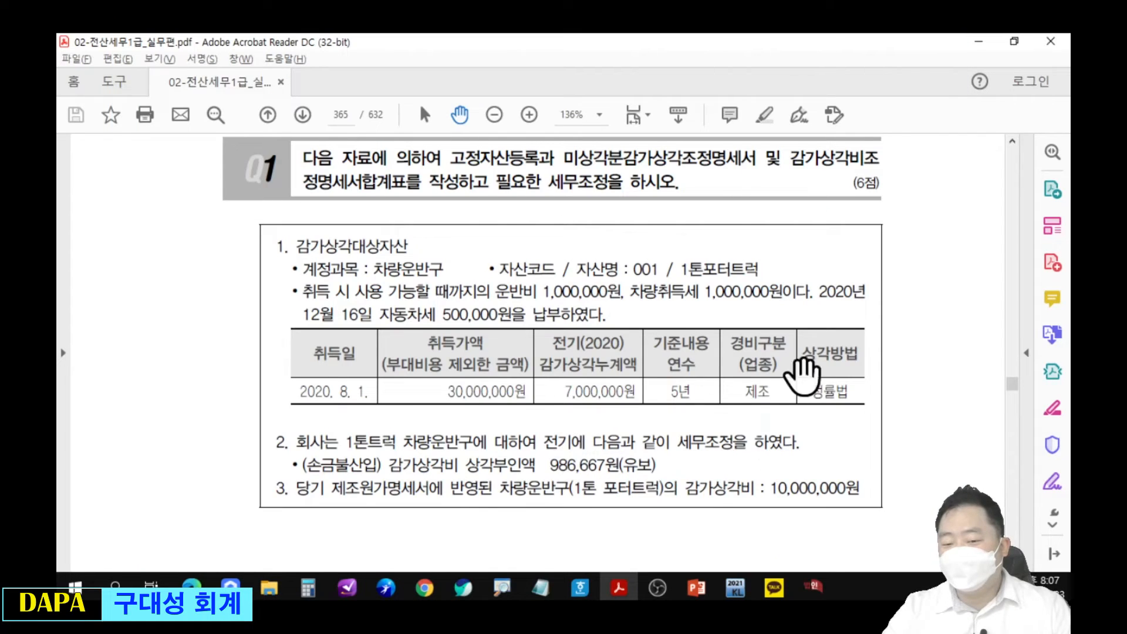
key("alt+Tab")
type("986667")
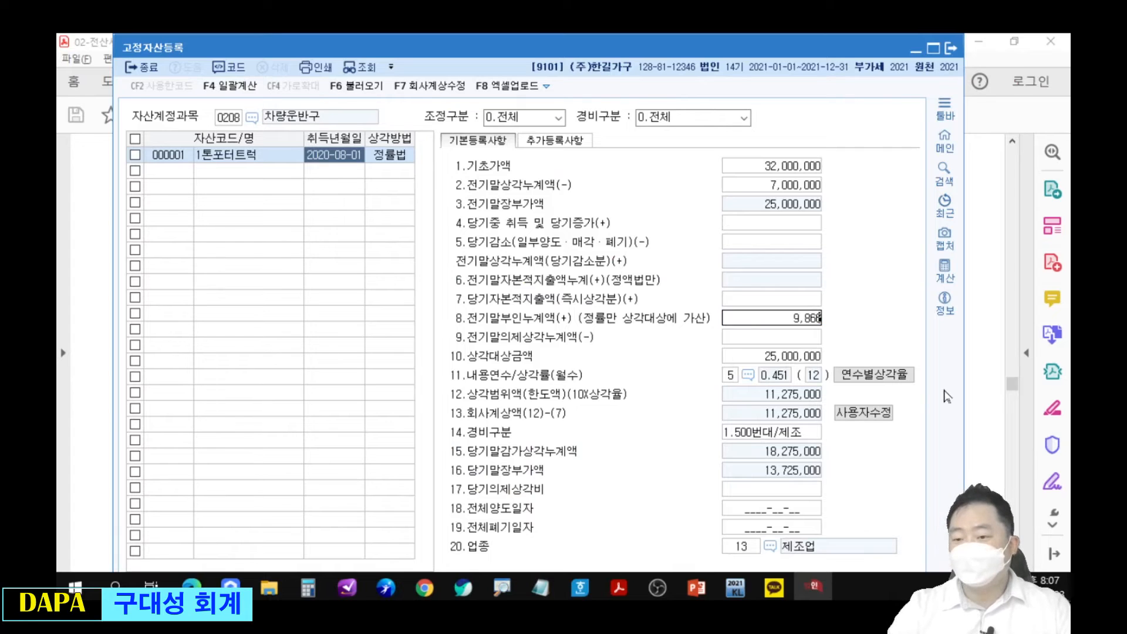
key("Return")
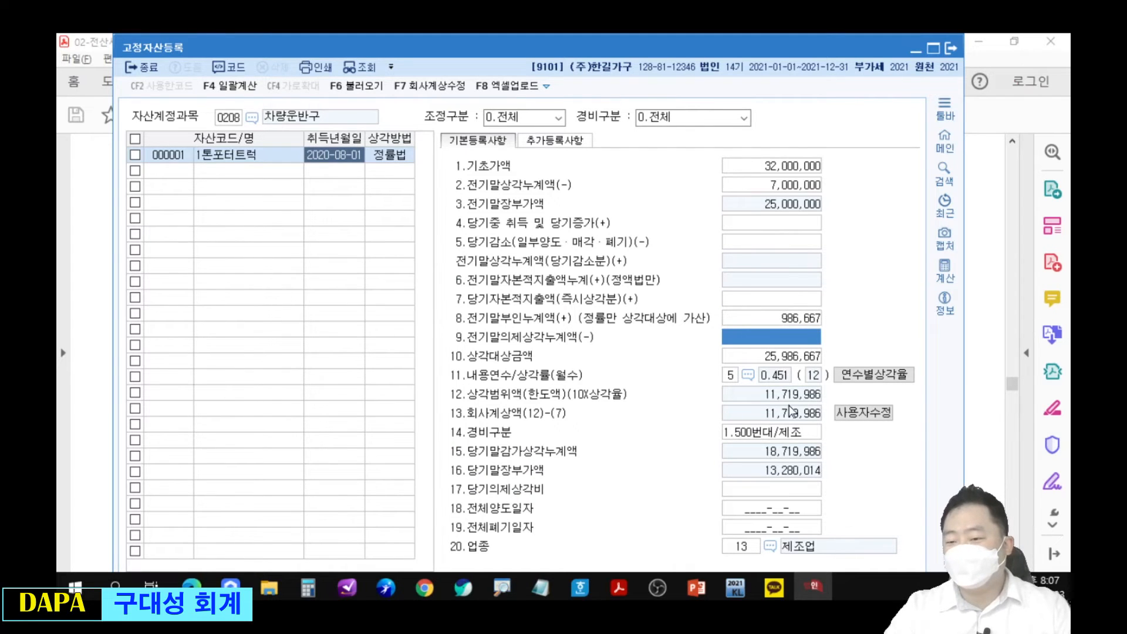
Check the current depreciation in the exercise PDF and override 회사계상액 with 10,000,000 for 1톤포터트럭
key("alt+Tab")
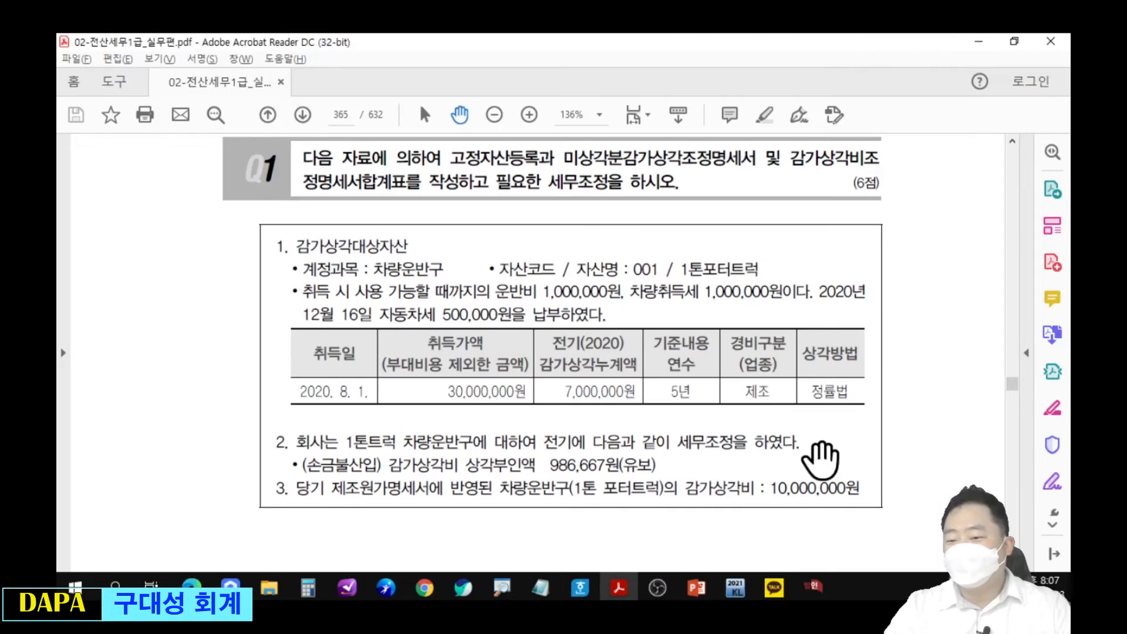
key("alt+Tab")
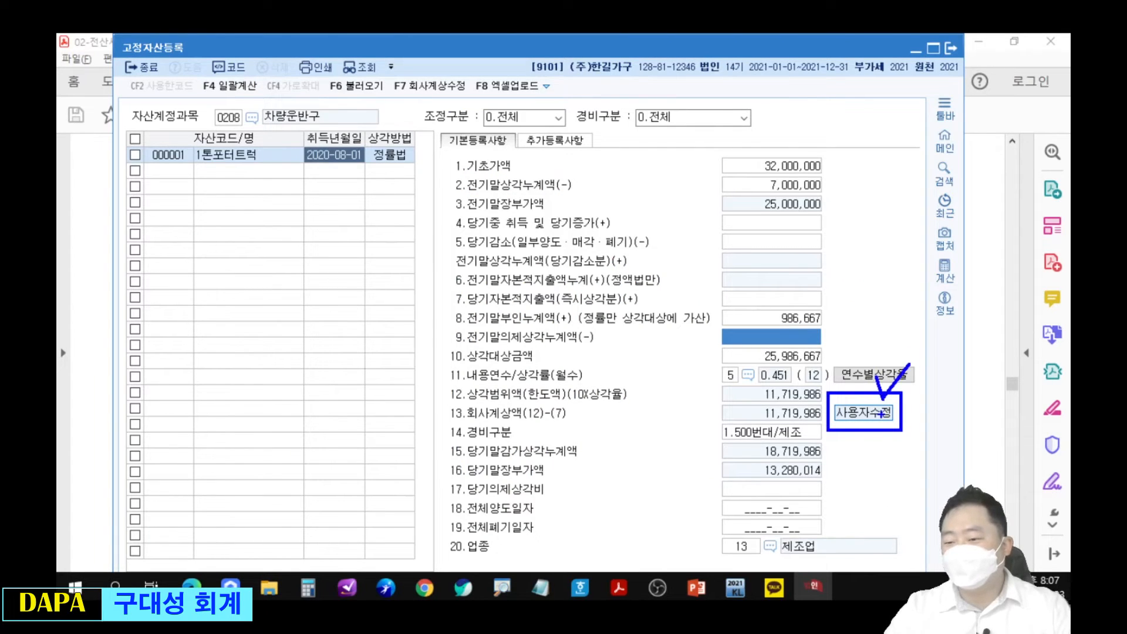
left_click(880, 416)
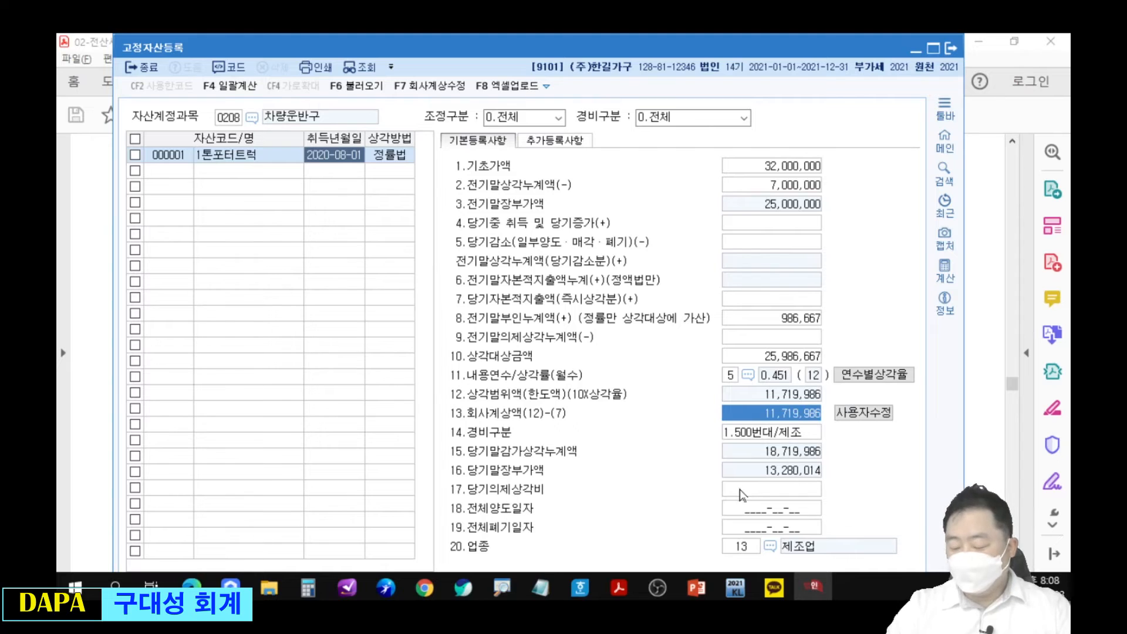
type("10000000")
key("Return")
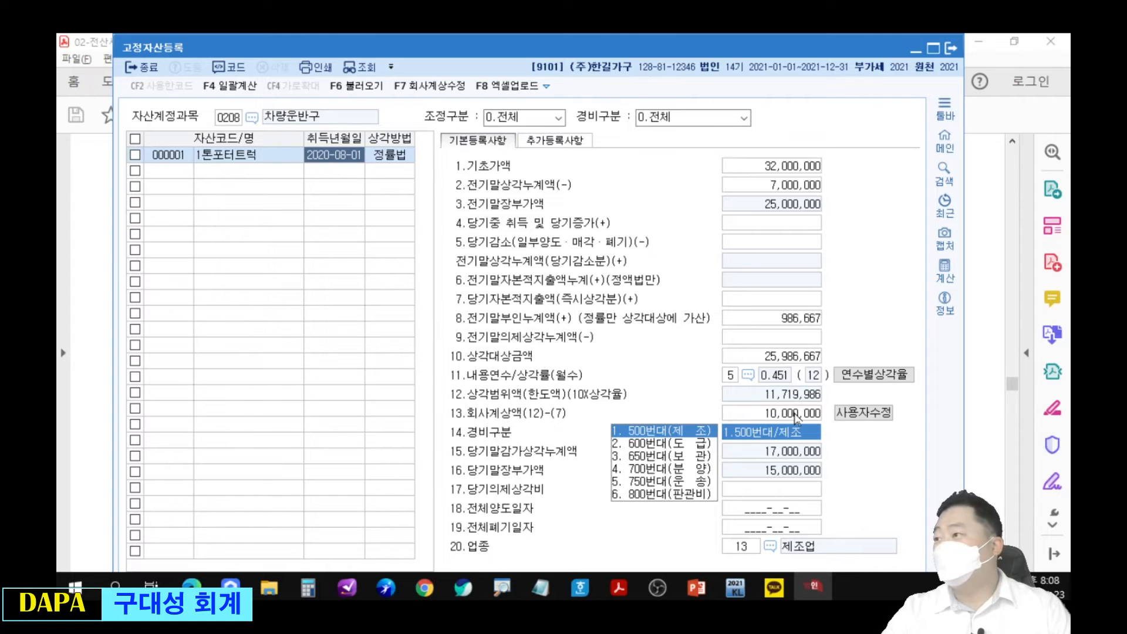
Load the fixed asset registration data into the 미상각자산감가상각조정명세서 and box its 차감액 and 기왕부인액중당기손금추인액 results on screen
left_click(772, 245)
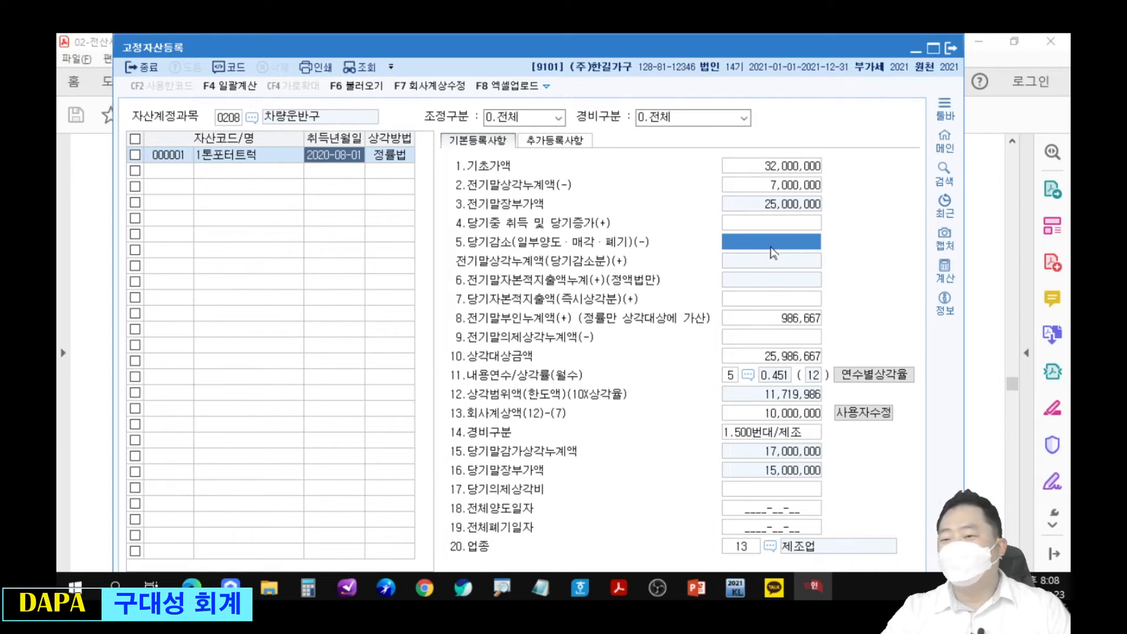
left_click(945, 141)
left_click_drag(826, 75, 870, 51)
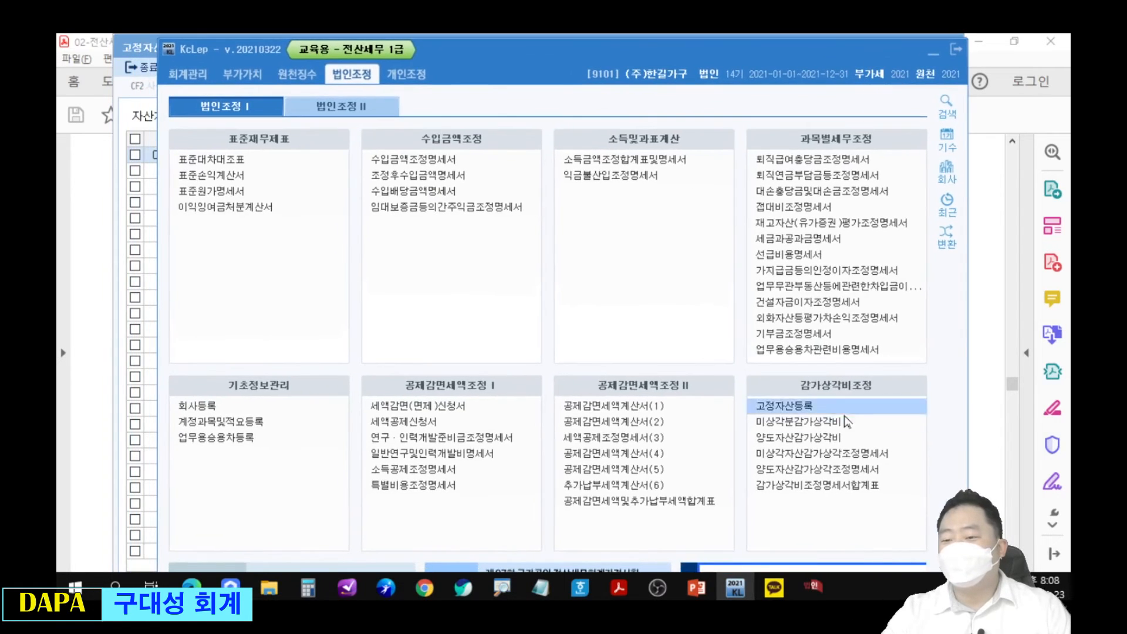
left_click(837, 455)
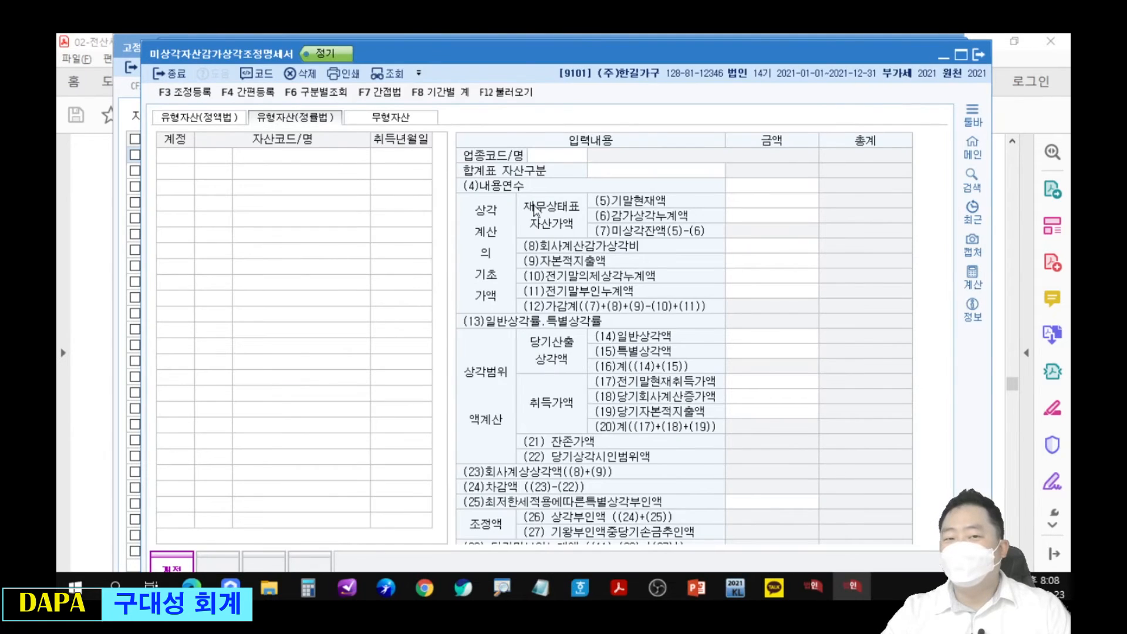
left_click(512, 94)
left_click(613, 362)
left_click_drag(762, 516, 828, 547)
left_click_drag(696, 480, 754, 516)
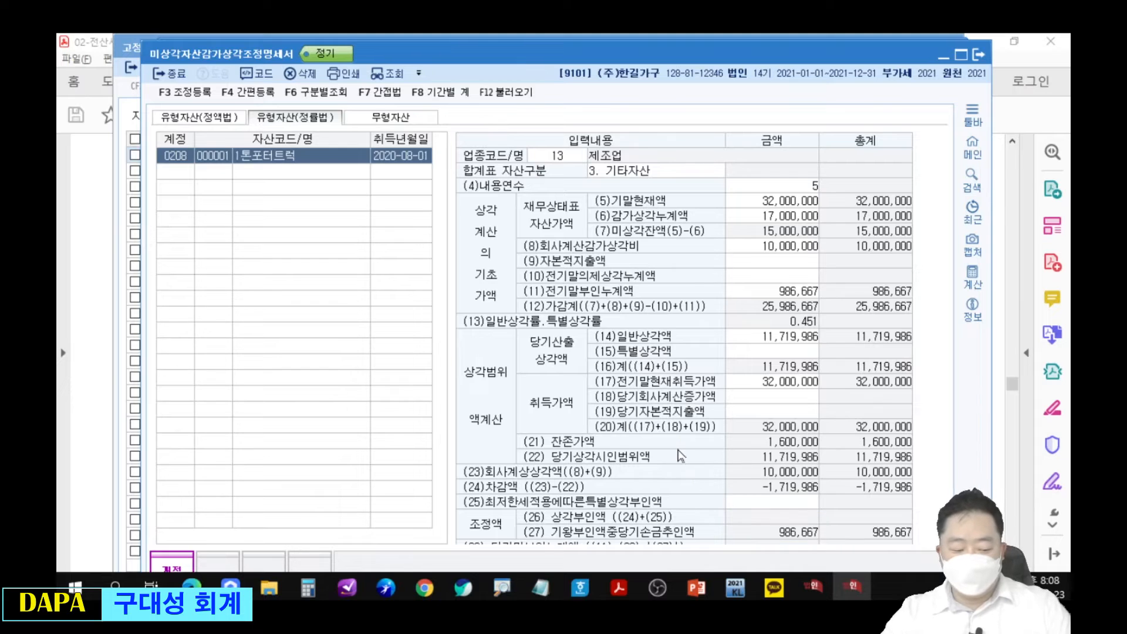
Register the adjustment 전기차량운반구감가상각비한도초과 for 986,667 as 유보감소 under 손금산입 및 익금불산입 and mark 감소 on screen
key("F3")
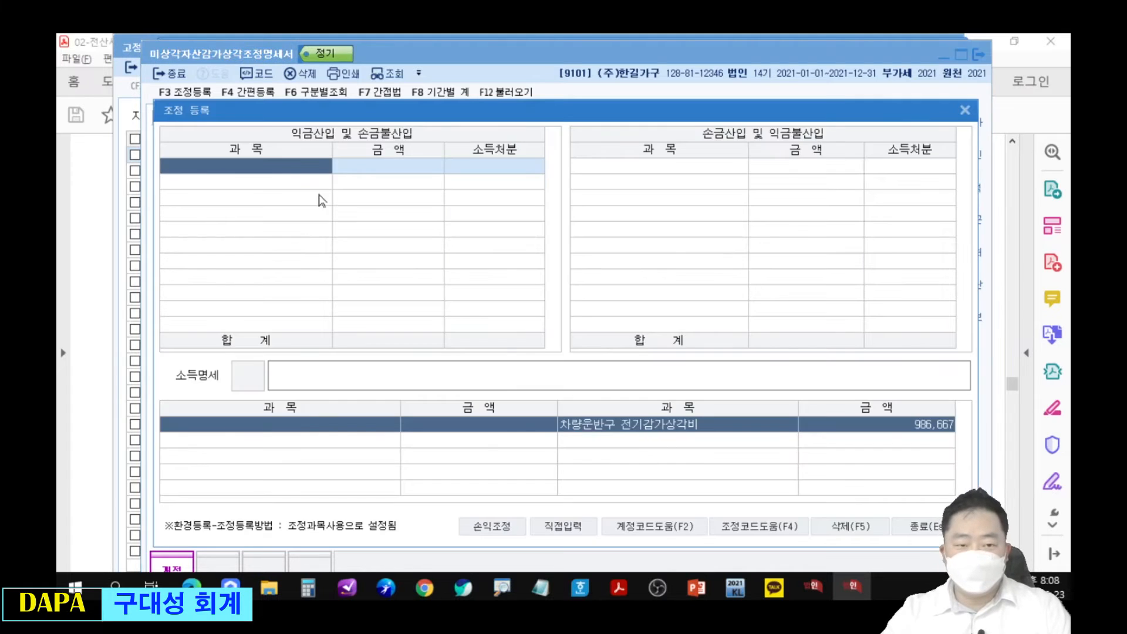
left_click(644, 169)
type("차량")
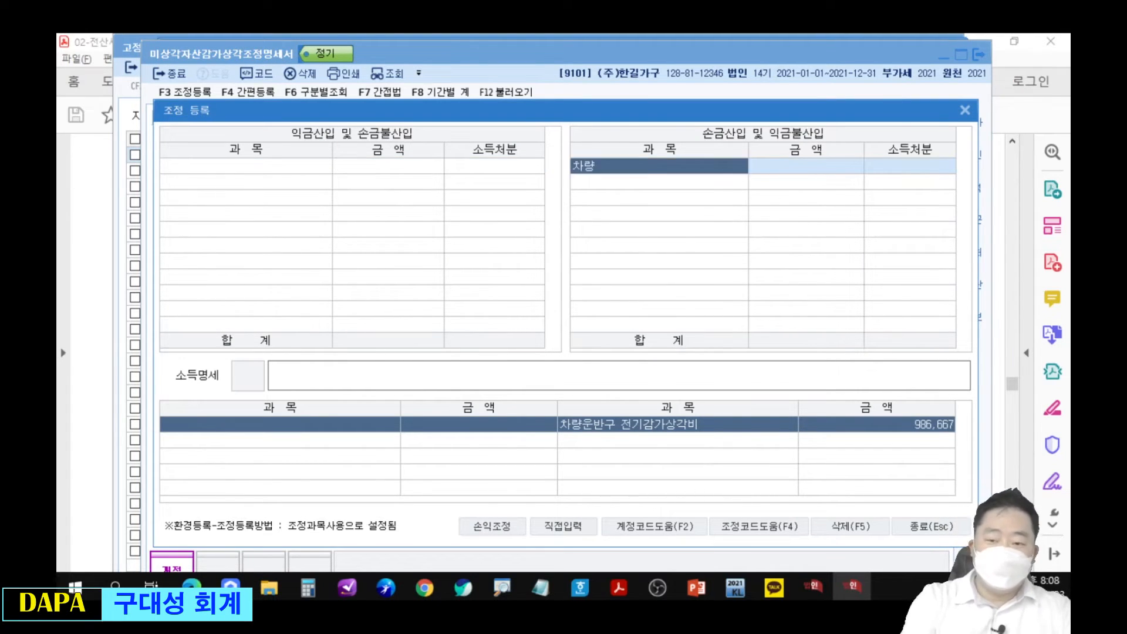
key("Return")
key("Return")
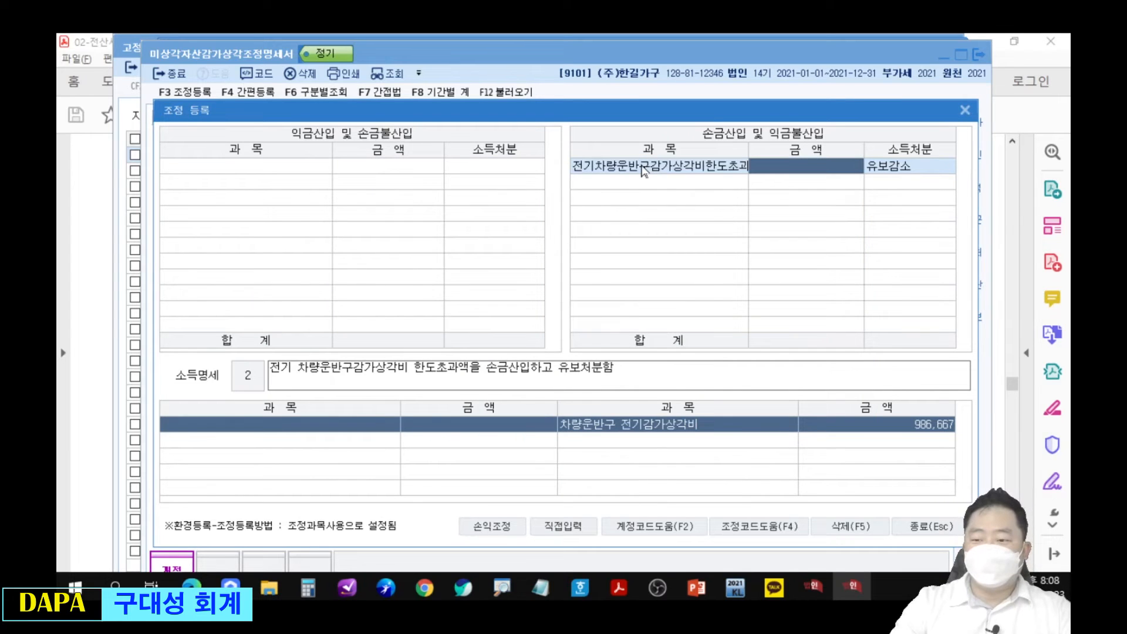
type("986,667")
key("Return")
key("Return")
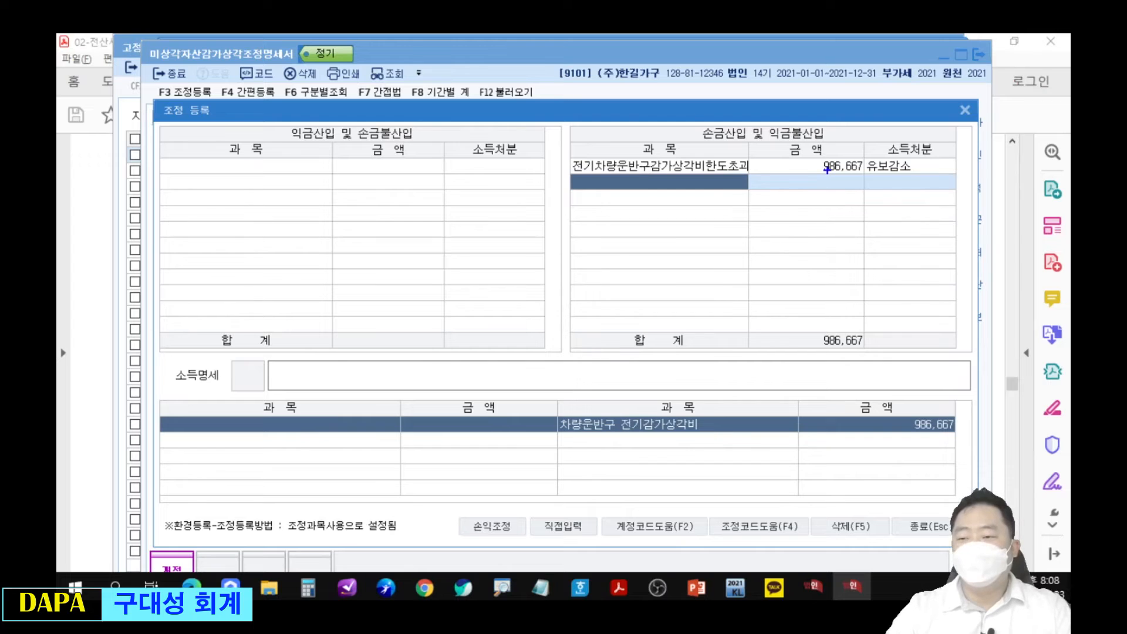
mouse_move(888, 149)
left_mouse_down()
mouse_move(916, 181)
mouse_move(941, 271)
left_mouse_up()
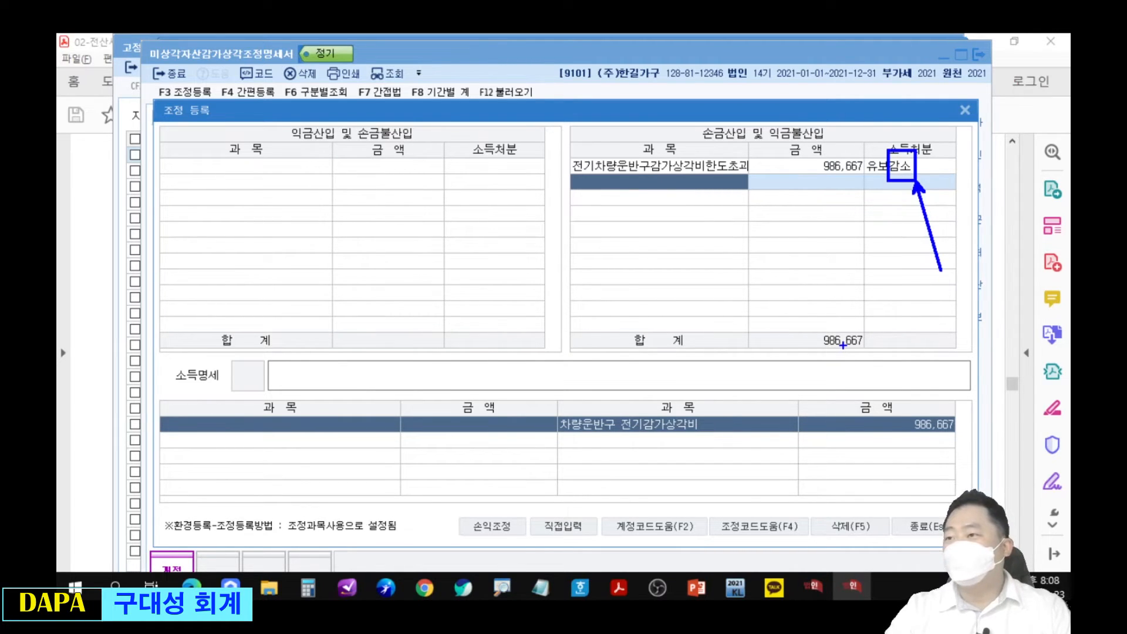
Close 조정 등록 and 미상각자산감가상각조정명세서, and underline 감가상각비조정명세서합계표 in the exercise PDF's question
left_click(965, 110)
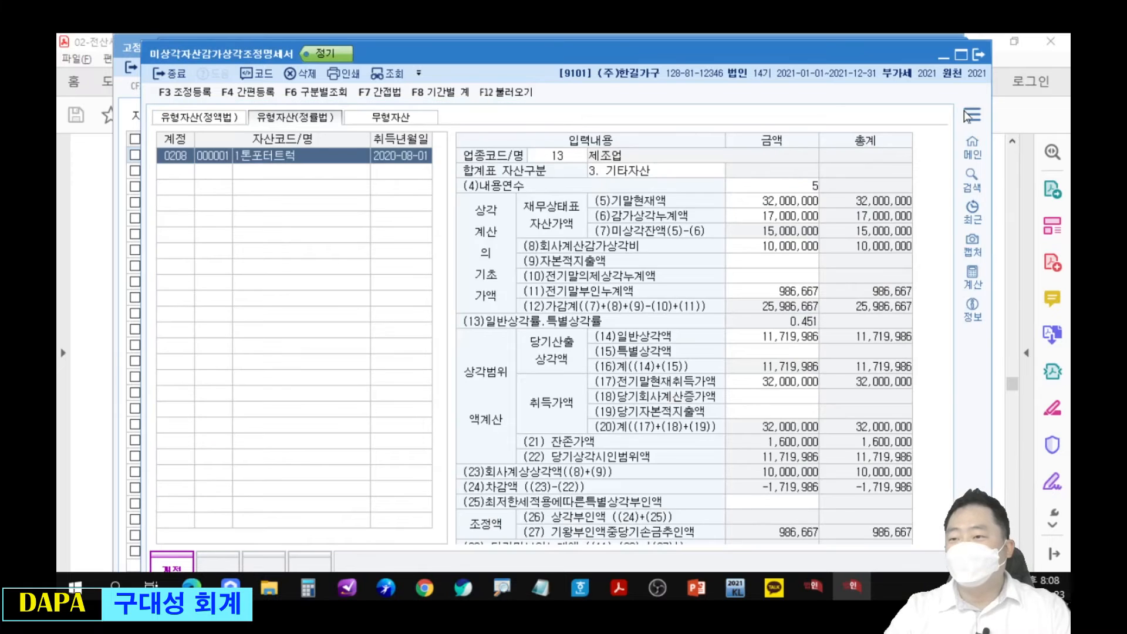
left_click(978, 56)
key("alt+Tab")
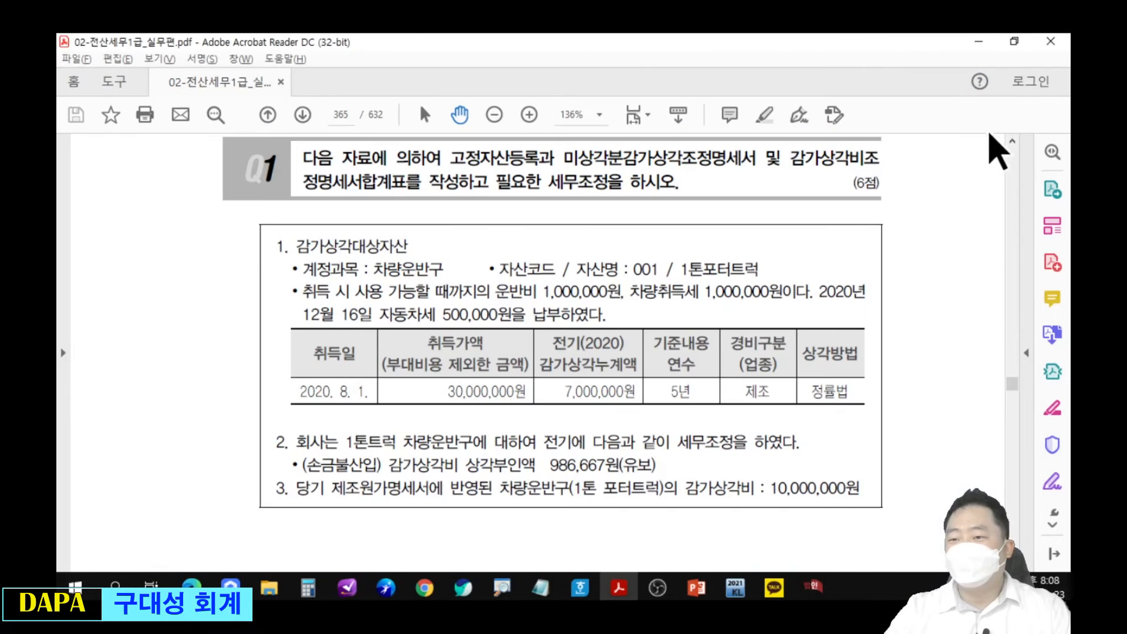
left_click_drag(796, 171, 885, 170)
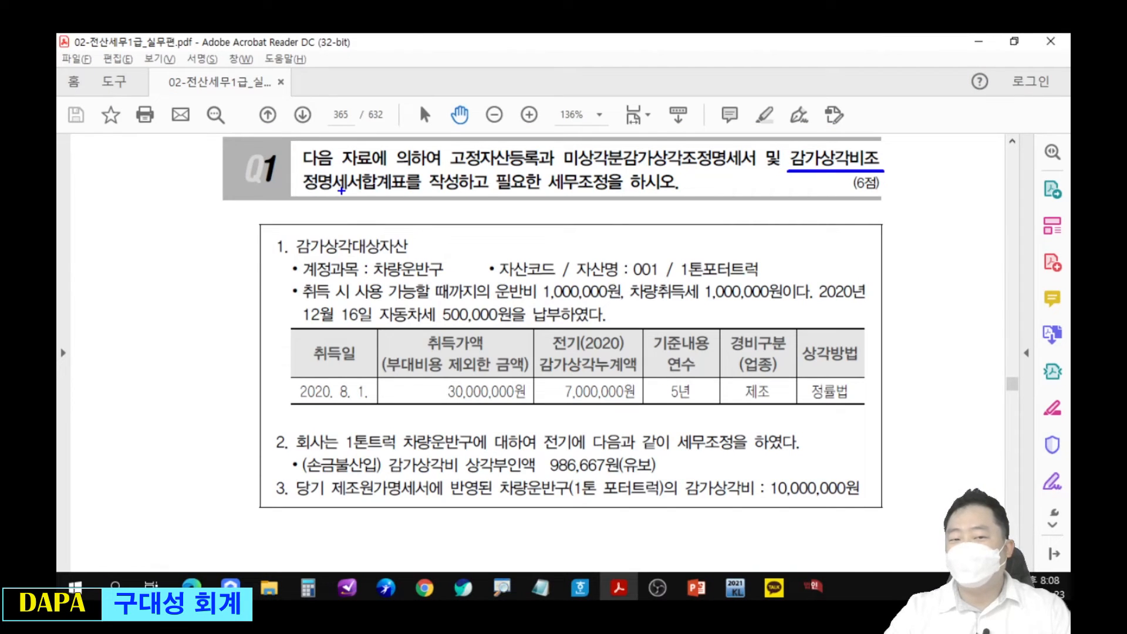
left_click_drag(297, 192, 413, 192)
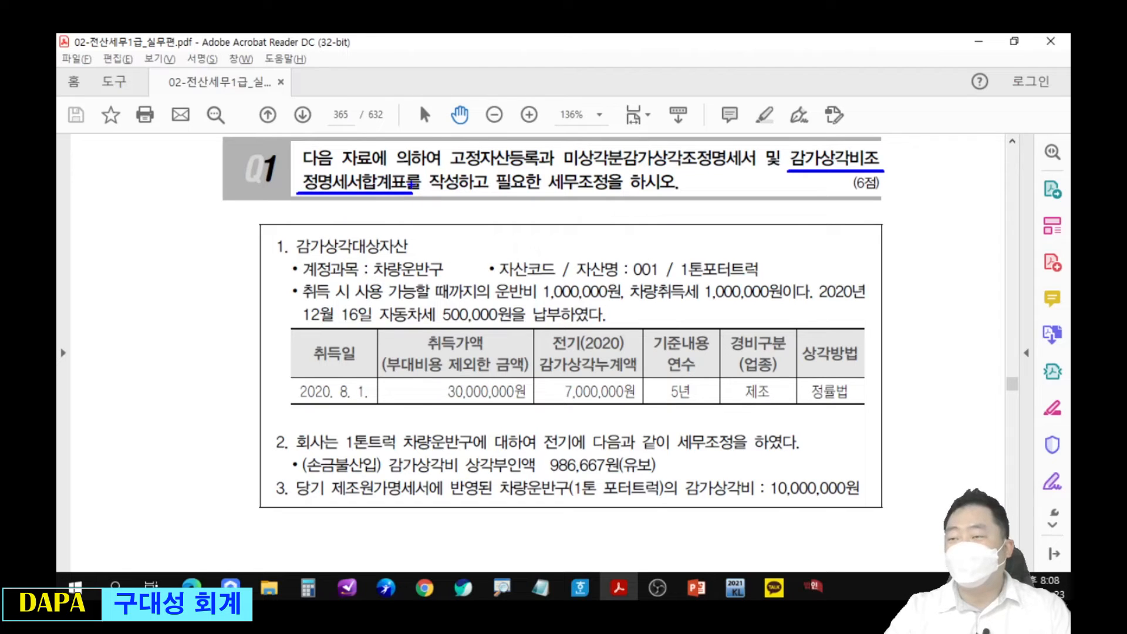
Switch to KcLep, open the 감가상각비조정명세서합계표 and load its data anew
key("alt+Tab")
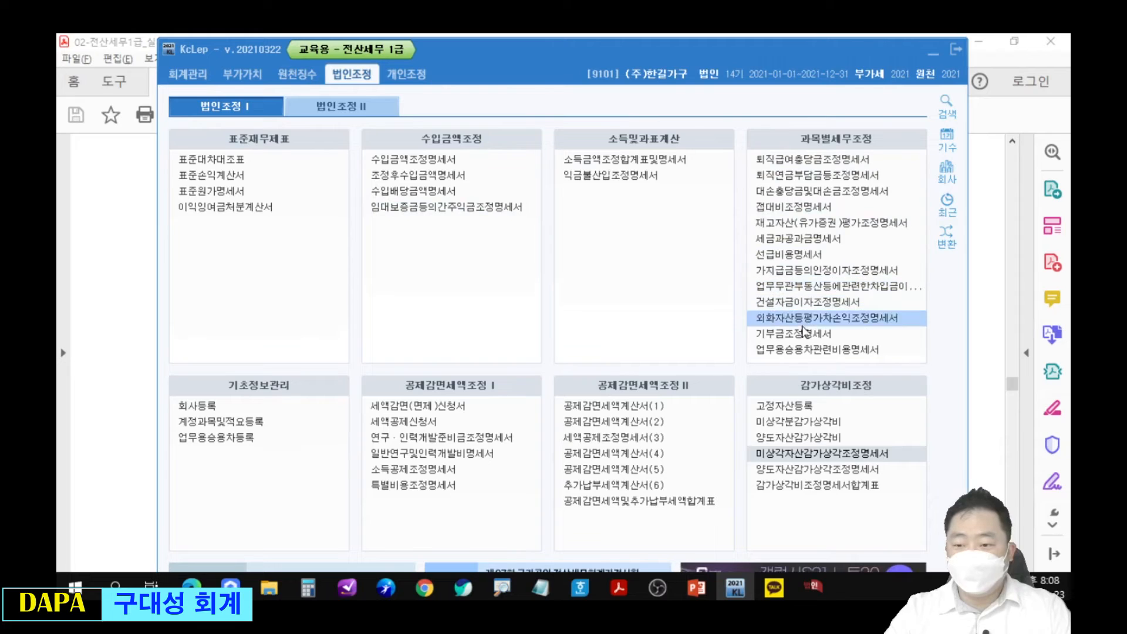
left_click(800, 494)
left_click(410, 123)
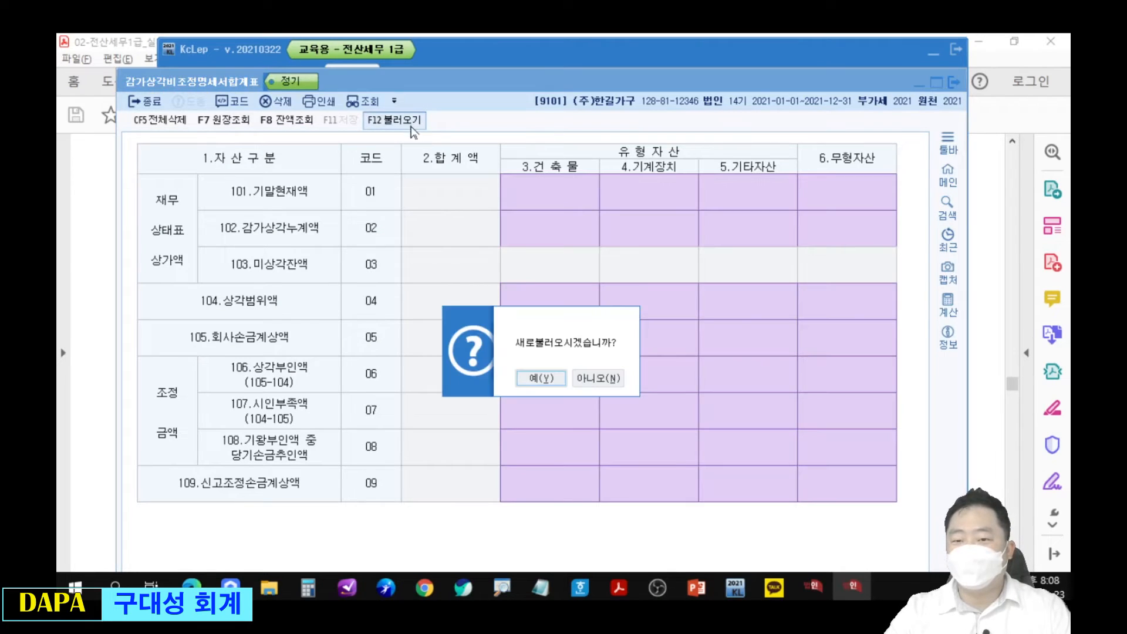
left_click(551, 378)
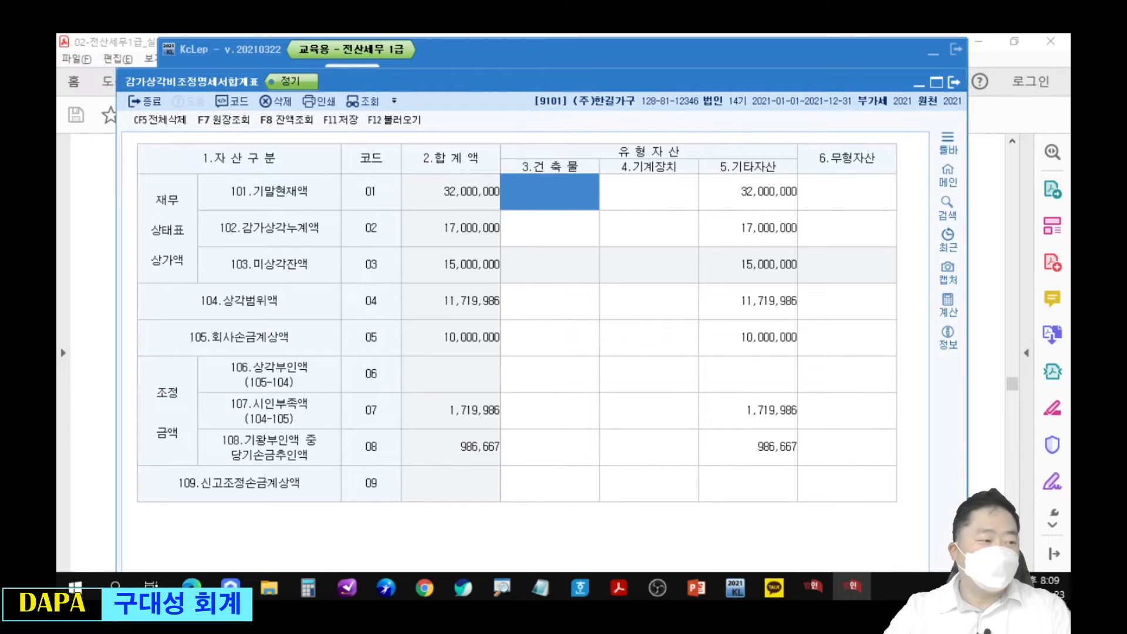
key("alt+Tab")
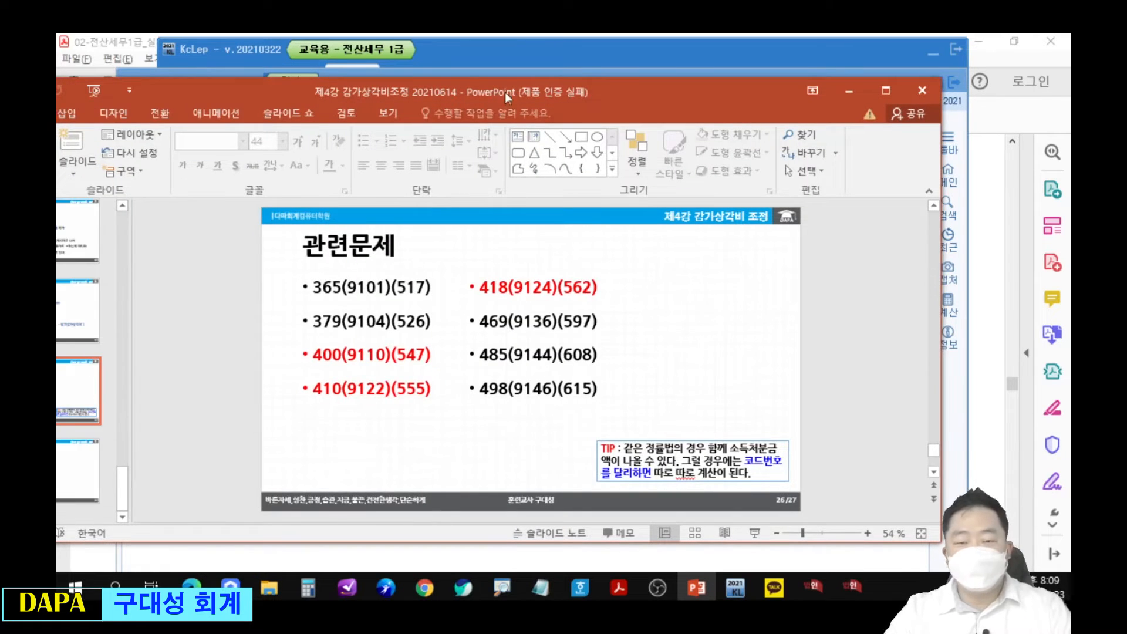
left_click_drag(505, 93, 584, 81)
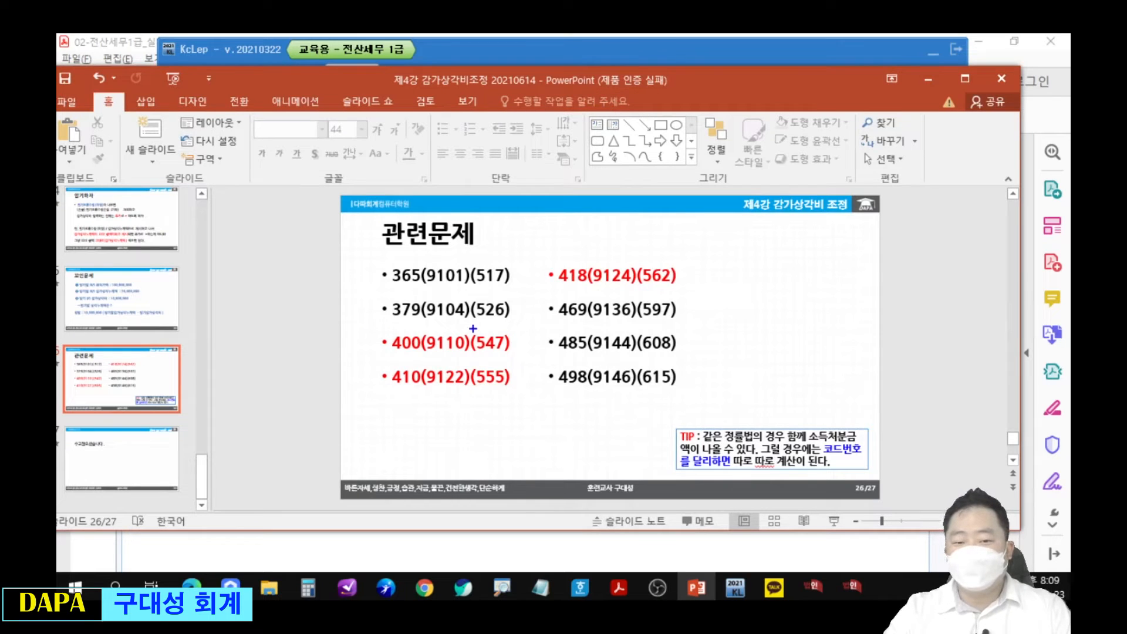
mouse_move(366, 325)
left_mouse_down()
mouse_move(478, 358)
mouse_move(524, 358)
left_mouse_up()
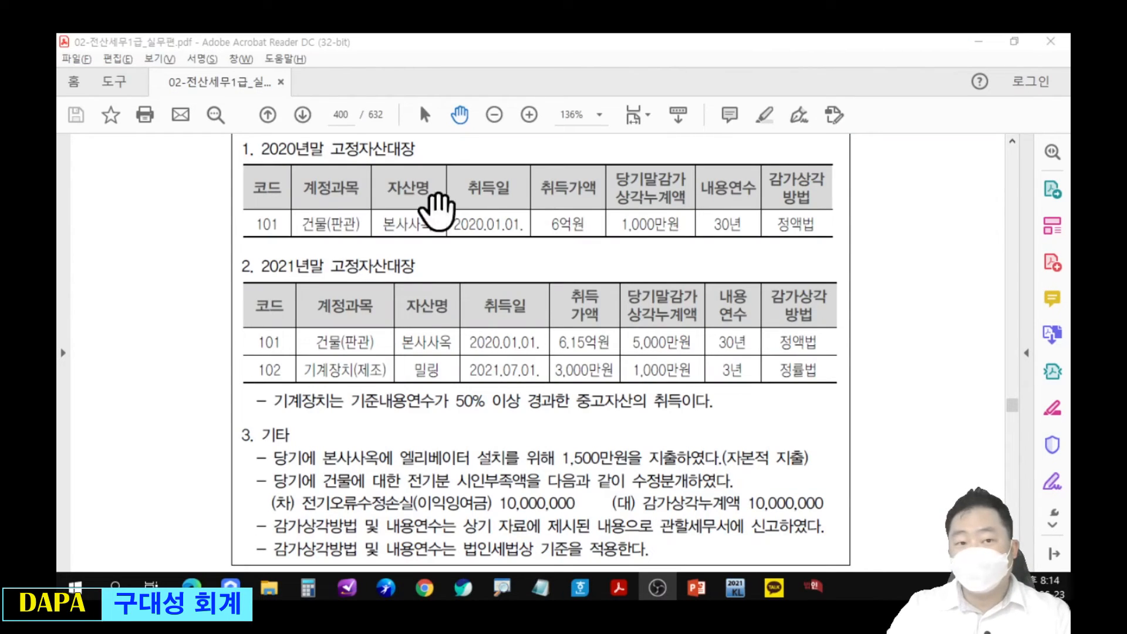
left_click_drag(319, 99, 363, 133)
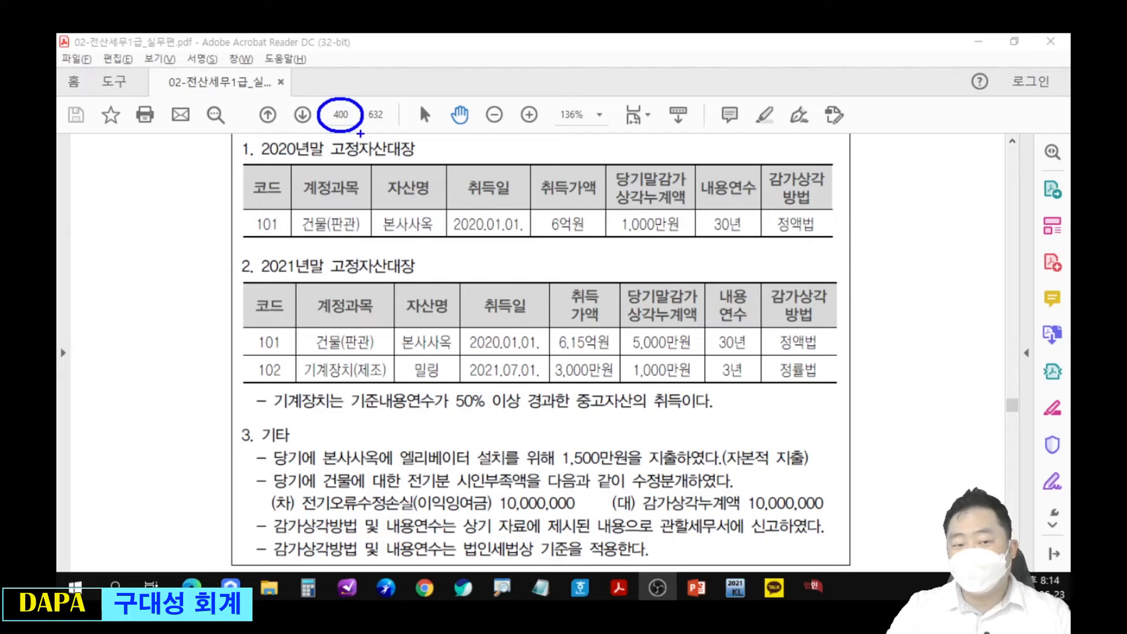
key("Escape")
Circle 본사사옥's 2020 and 2021 accumulated depreciation in the PDF, link them with an arrow and write the difference 4000万 beside the tables
key("ctrl+2")
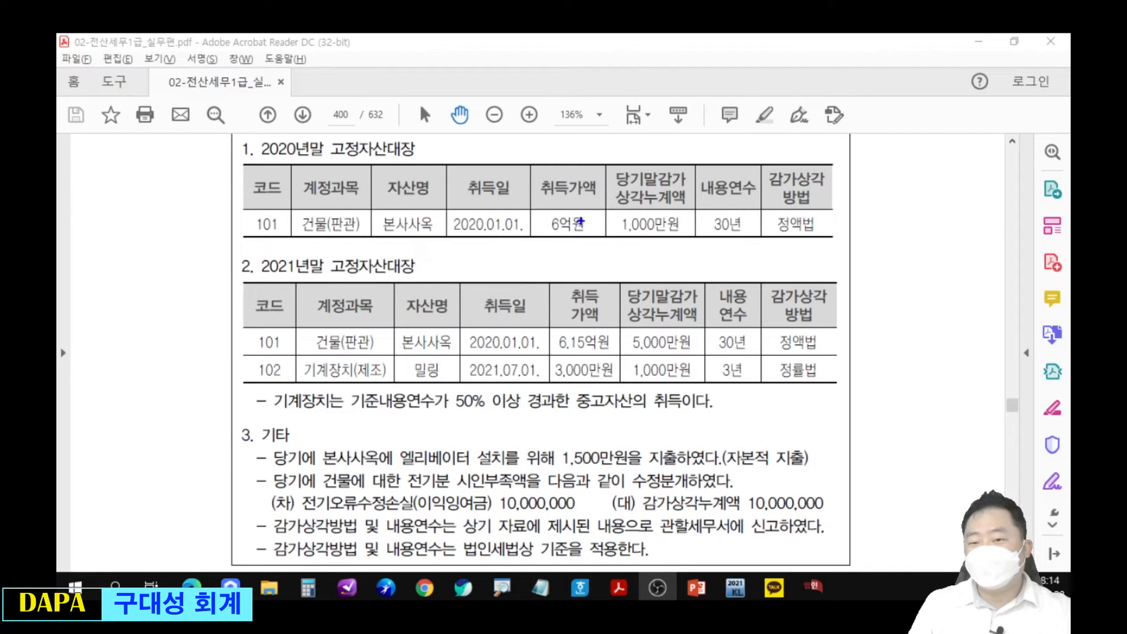
left_click_drag(617, 207, 626, 209)
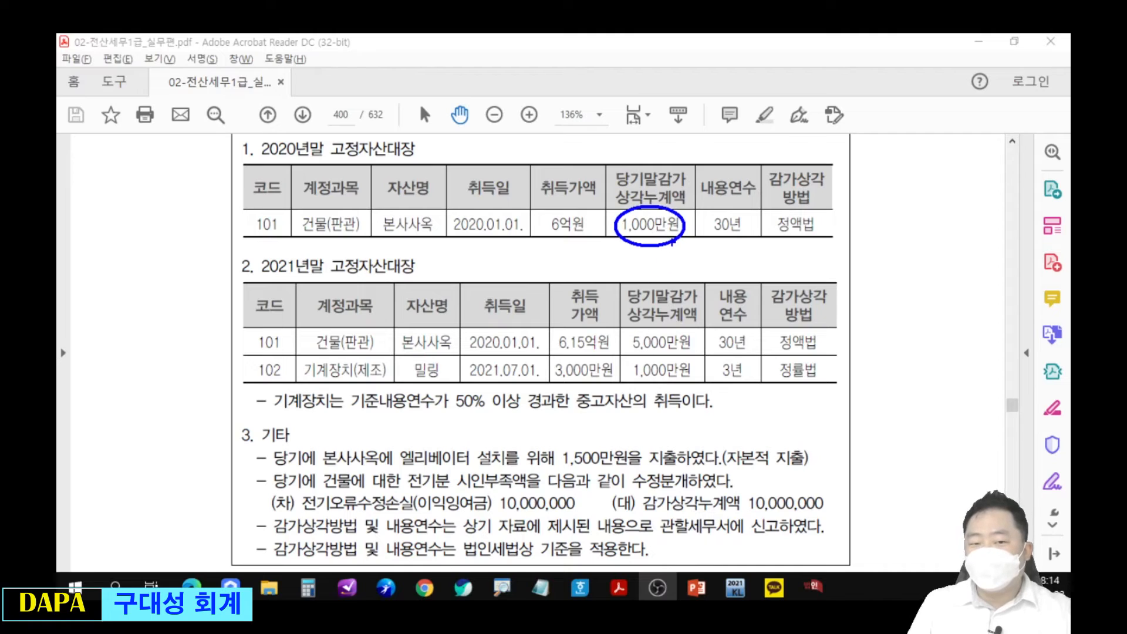
mouse_move(689, 269)
left_mouse_down()
mouse_move(679, 319)
mouse_move(695, 318)
mouse_move(643, 343)
mouse_move(697, 354)
left_mouse_up()
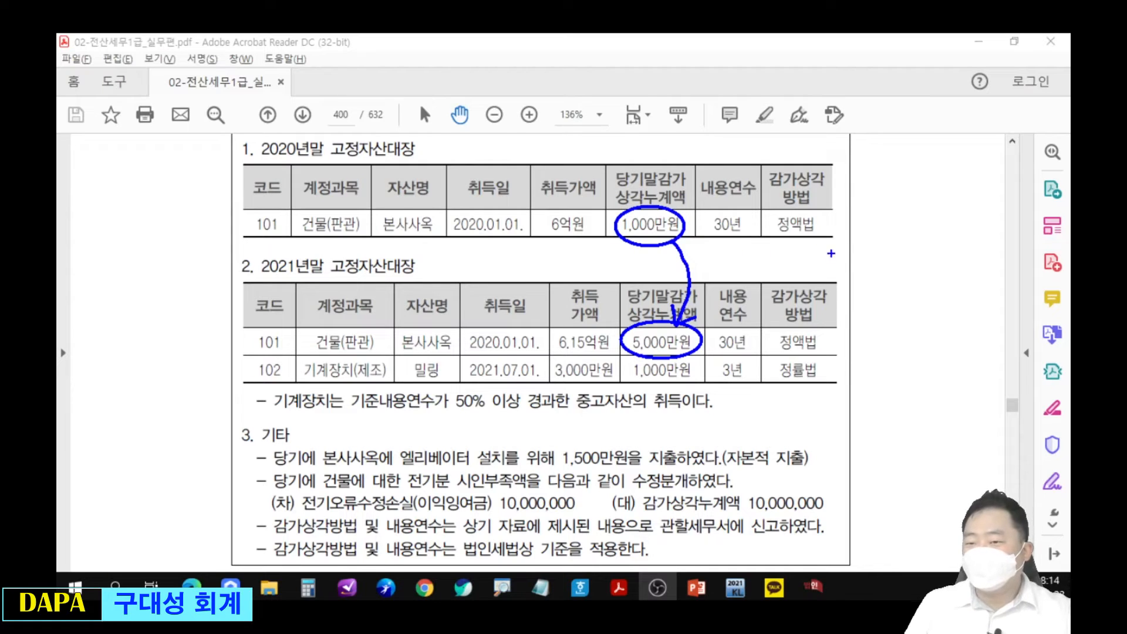
left_click_drag(875, 229, 878, 269)
mouse_move(888, 241)
left_mouse_down()
mouse_move(886, 251)
mouse_move(889, 239)
mouse_move(937, 235)
left_mouse_up()
left_click_drag(929, 236, 928, 254)
left_click_drag(857, 275, 942, 270)
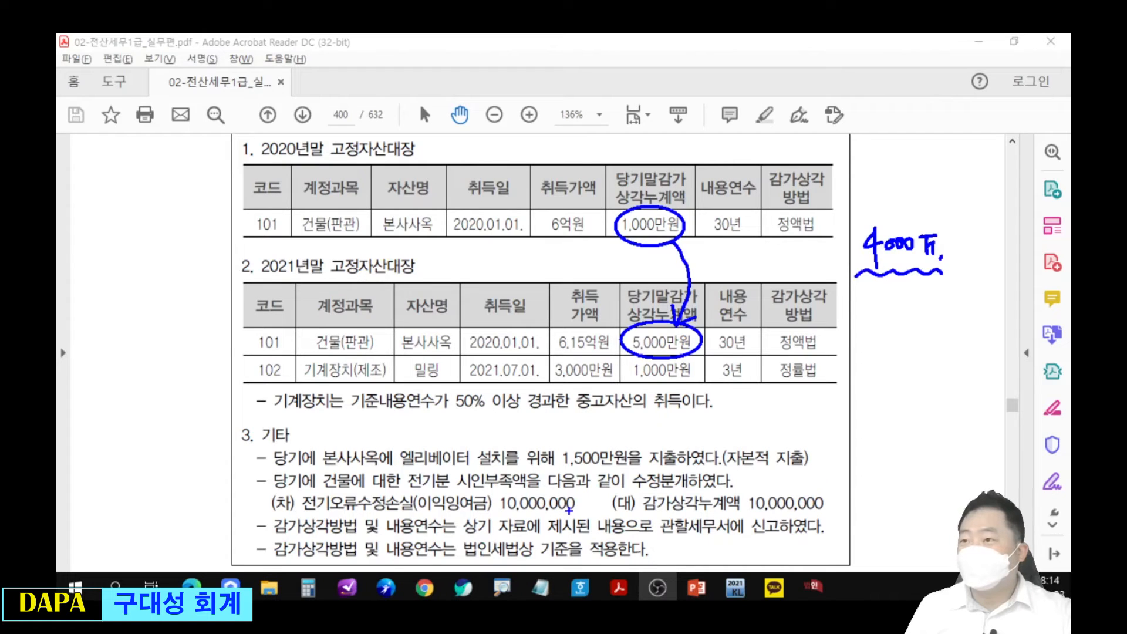
Tick the 전기오류수정손실(이익잉여금) correcting entry in the PDF and write 감비: 3000万 with an underline beside it
mouse_move(240, 495)
left_mouse_down()
mouse_move(246, 508)
mouse_move(257, 489)
left_mouse_up()
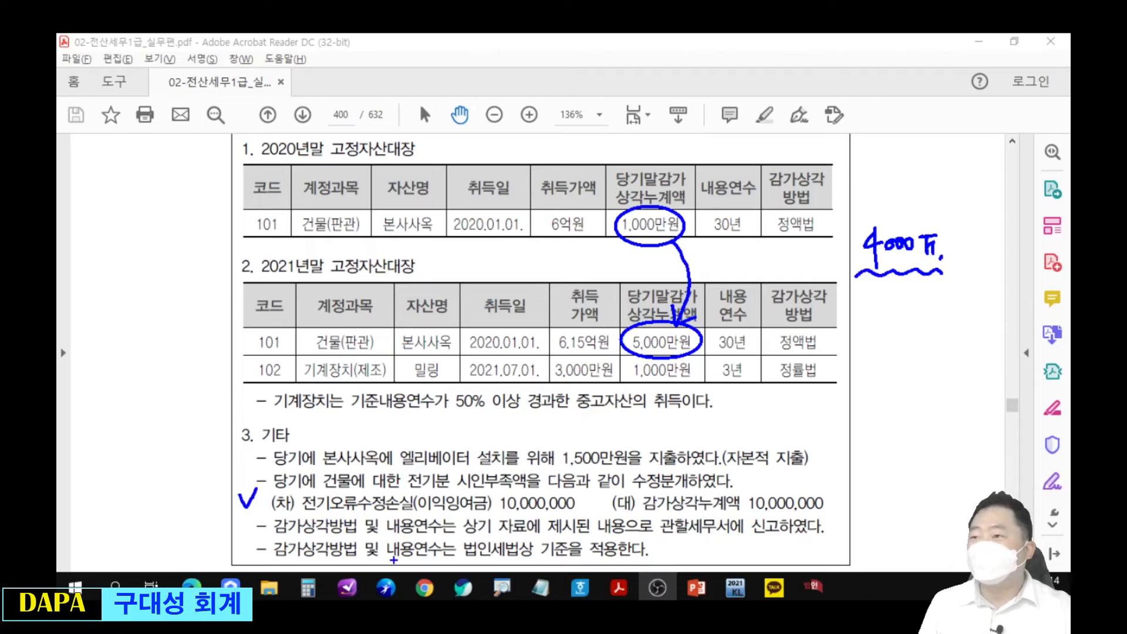
left_click_drag(830, 400, 849, 412)
left_click_drag(852, 402, 864, 411)
left_click_drag(871, 396, 873, 404)
mouse_move(878, 390)
left_mouse_down()
mouse_move(878, 414)
mouse_move(969, 382)
mouse_move(968, 411)
left_mouse_up()
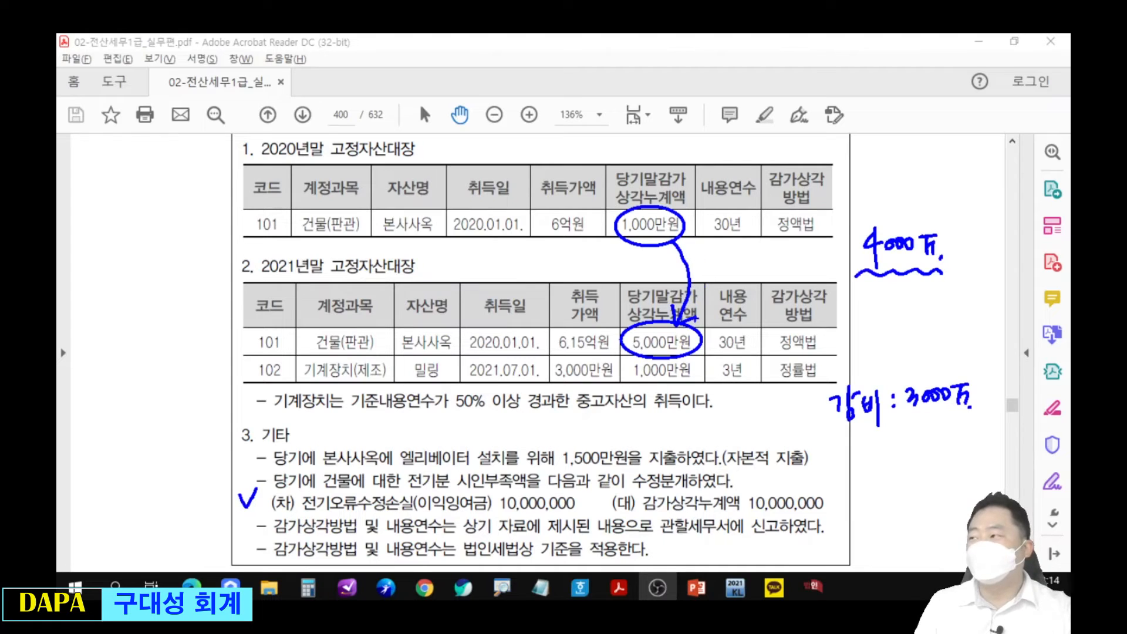
left_click_drag(838, 422, 986, 420)
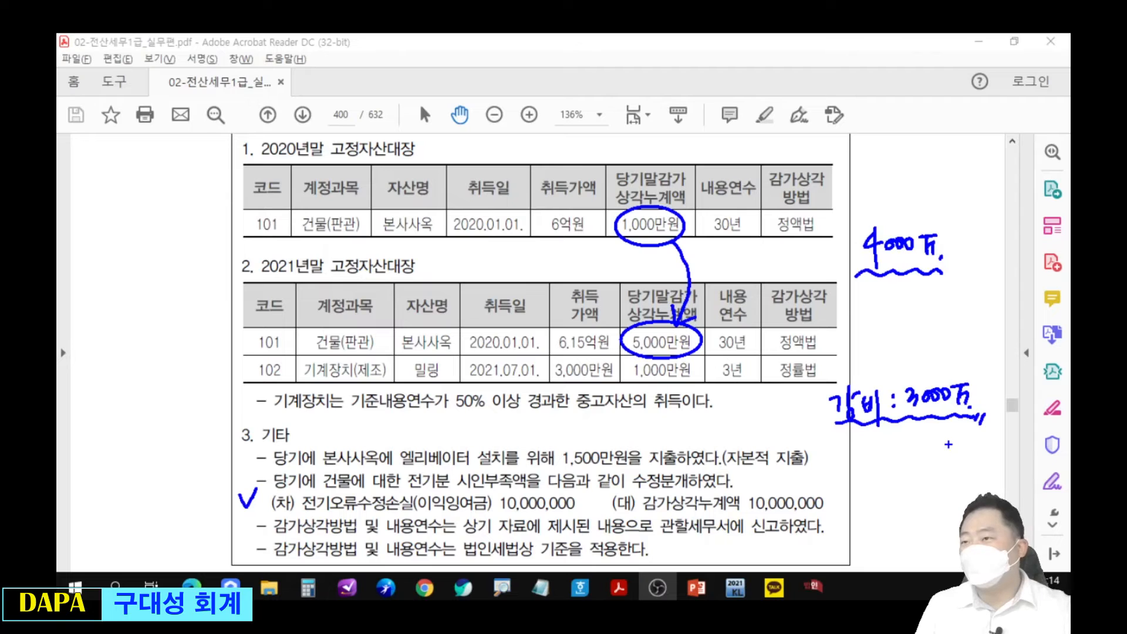
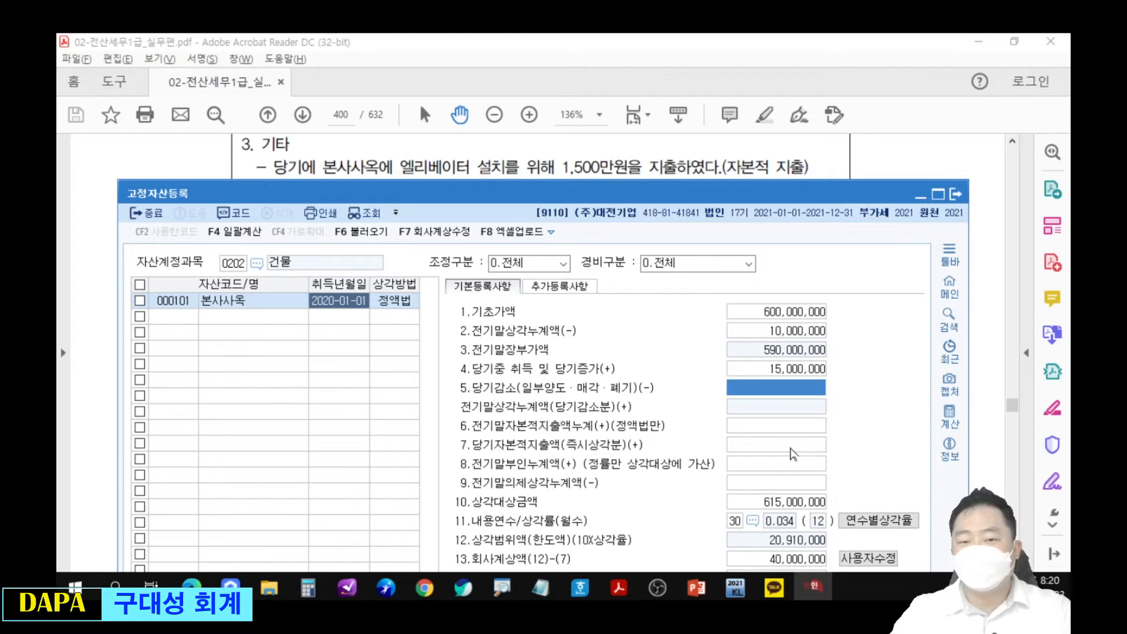
Switch to PowerPoint and move the cover box off the answer below the 전기오류수정손실(이익잉여금) item on slide 8
left_click_drag(654, 194, 651, 238)
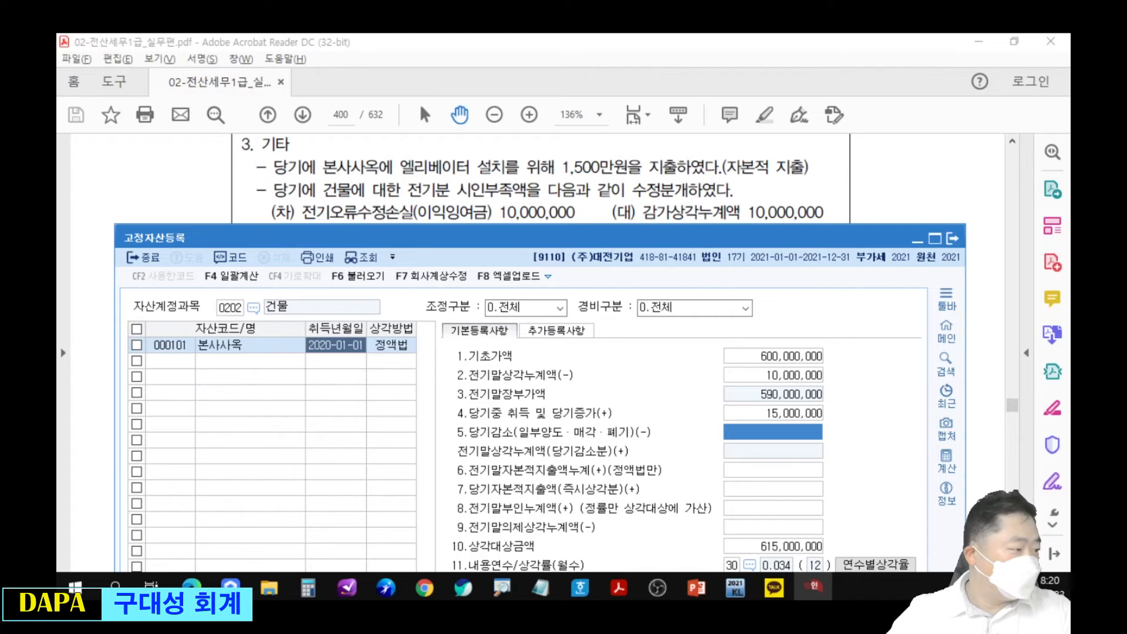
key("alt+Tab")
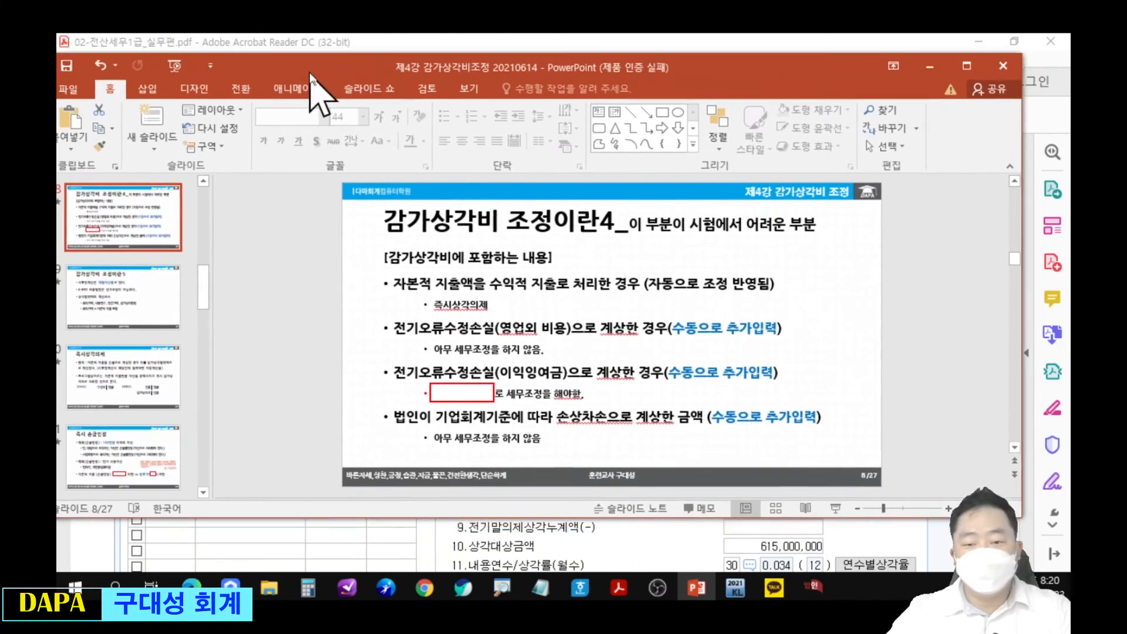
scroll(425, 416, "up", 3)
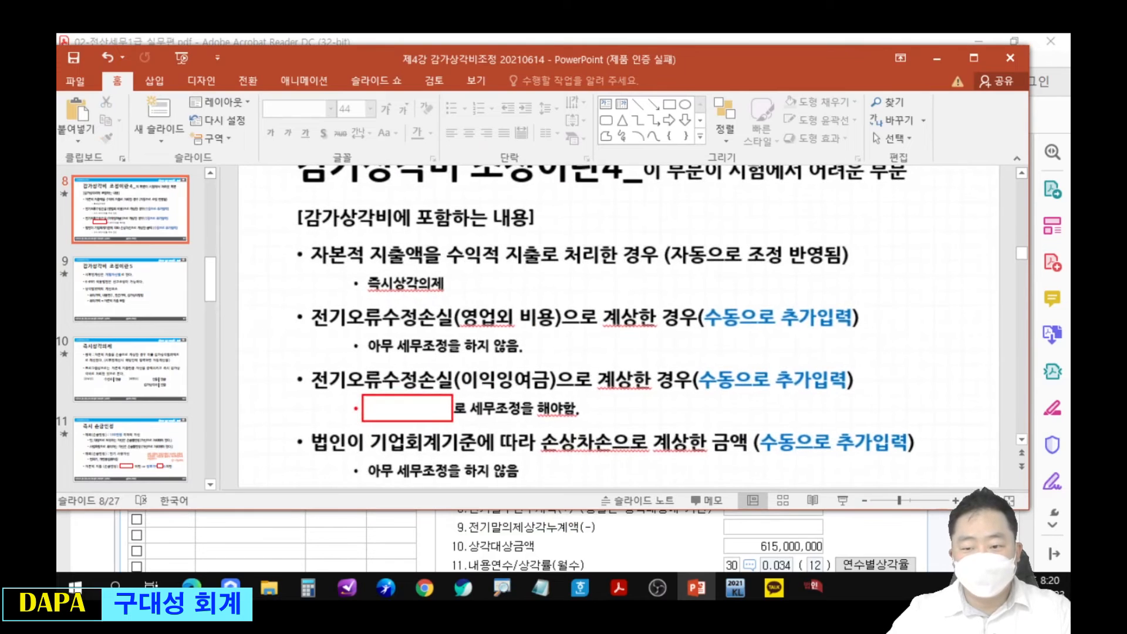
left_click(425, 416)
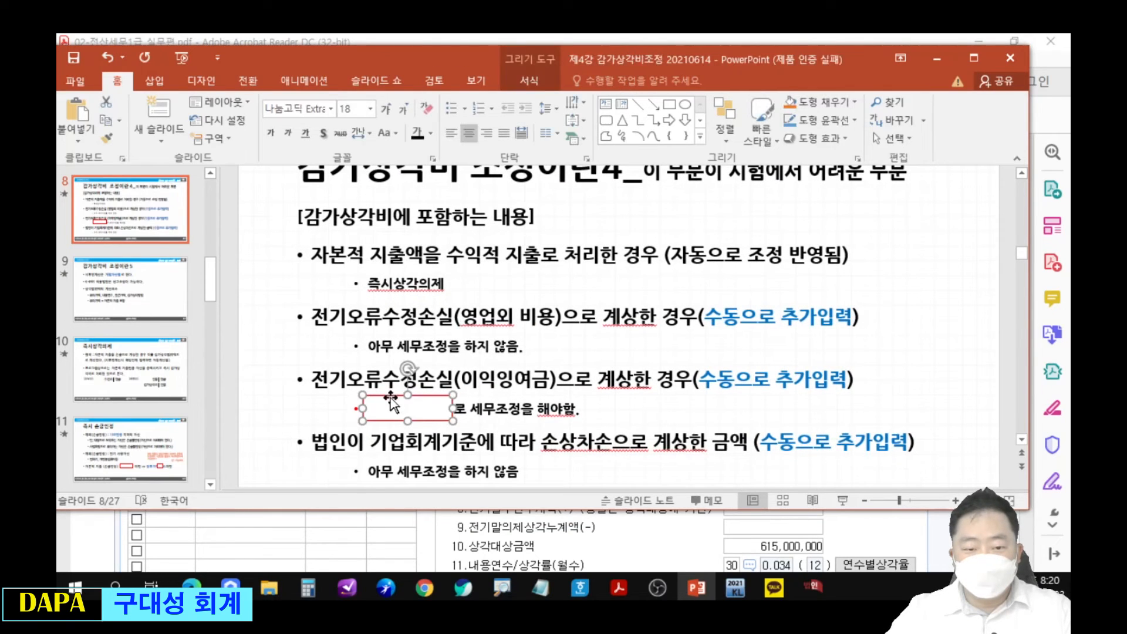
mouse_move(418, 415)
left_mouse_down()
mouse_move(683, 280)
mouse_move(899, 271)
left_mouse_up()
Box the 전기오류수정손실(이익잉여금) line and tick its 손금산입(기타) treatment, then clear the marks and undo the cover box's move
mouse_move(284, 360)
left_mouse_down()
mouse_move(490, 391)
mouse_move(869, 392)
left_mouse_up()
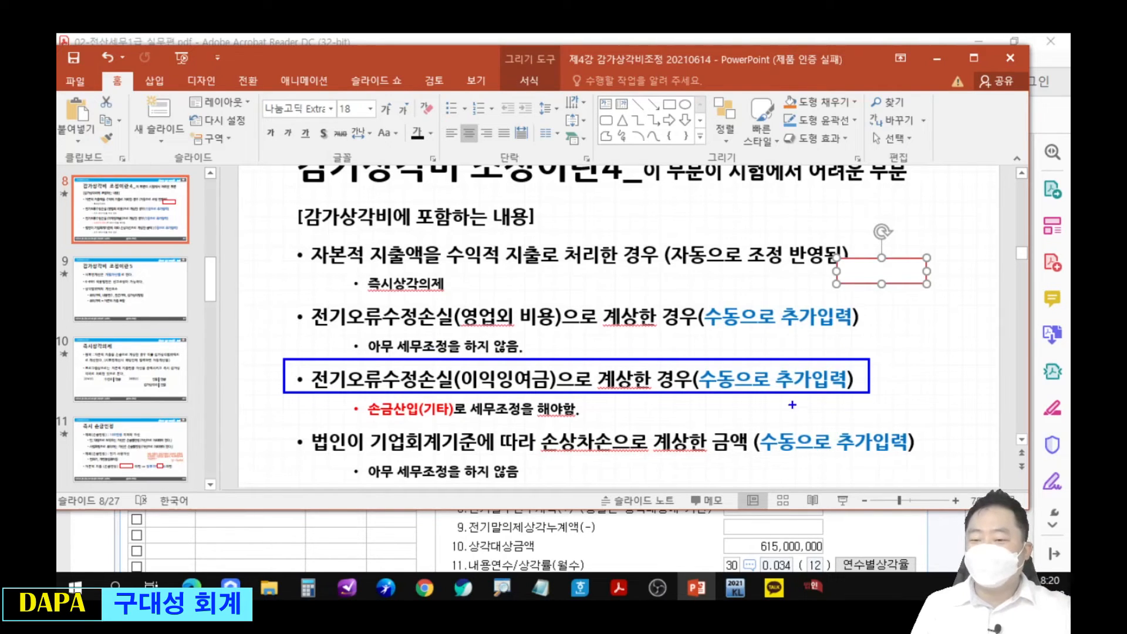
mouse_move(335, 401)
left_mouse_down()
mouse_move(343, 417)
mouse_move(359, 398)
left_mouse_up()
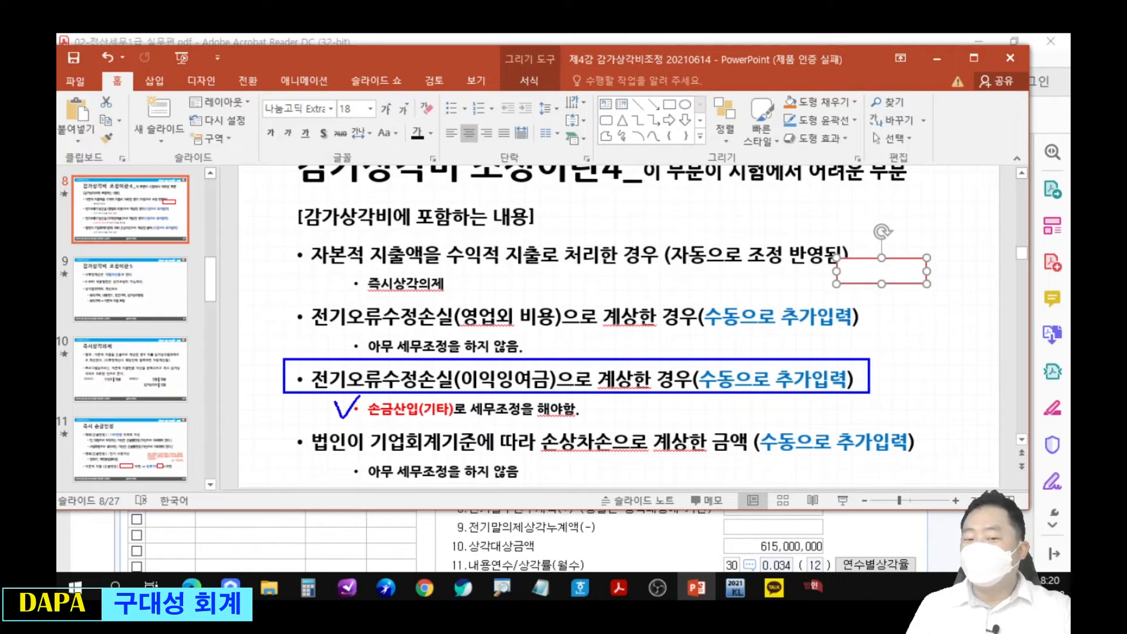
mouse_move(528, 375)
left_mouse_down()
mouse_move(640, 406)
mouse_move(641, 419)
left_mouse_up()
left_click_drag(483, 438, 470, 432)
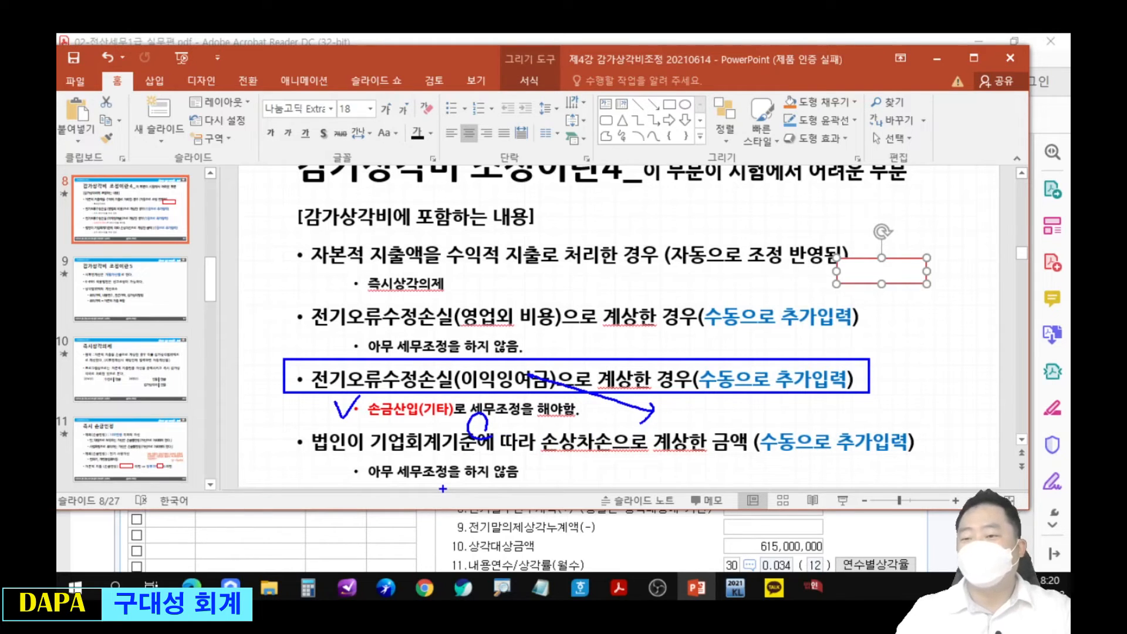
key("Escape")
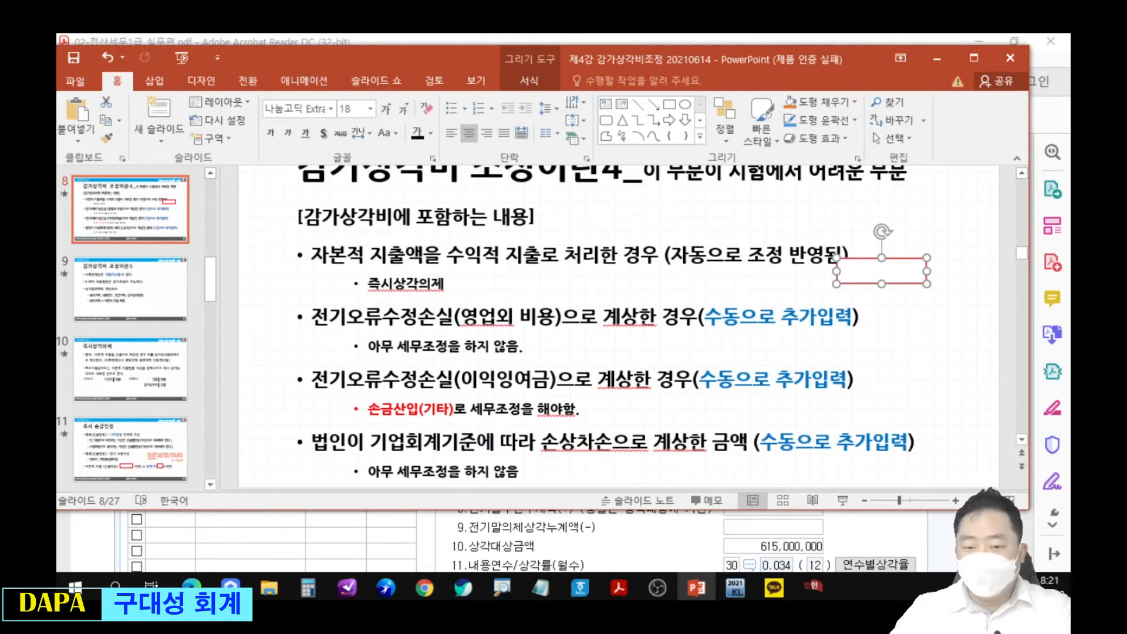
key("ctrl+z")
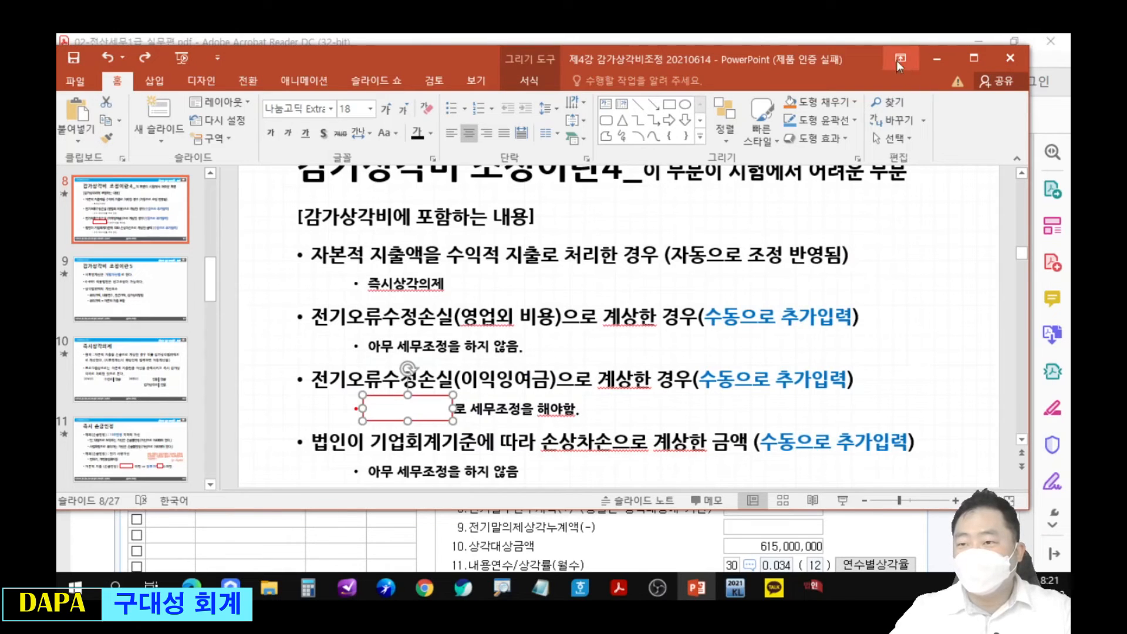
left_click(938, 57)
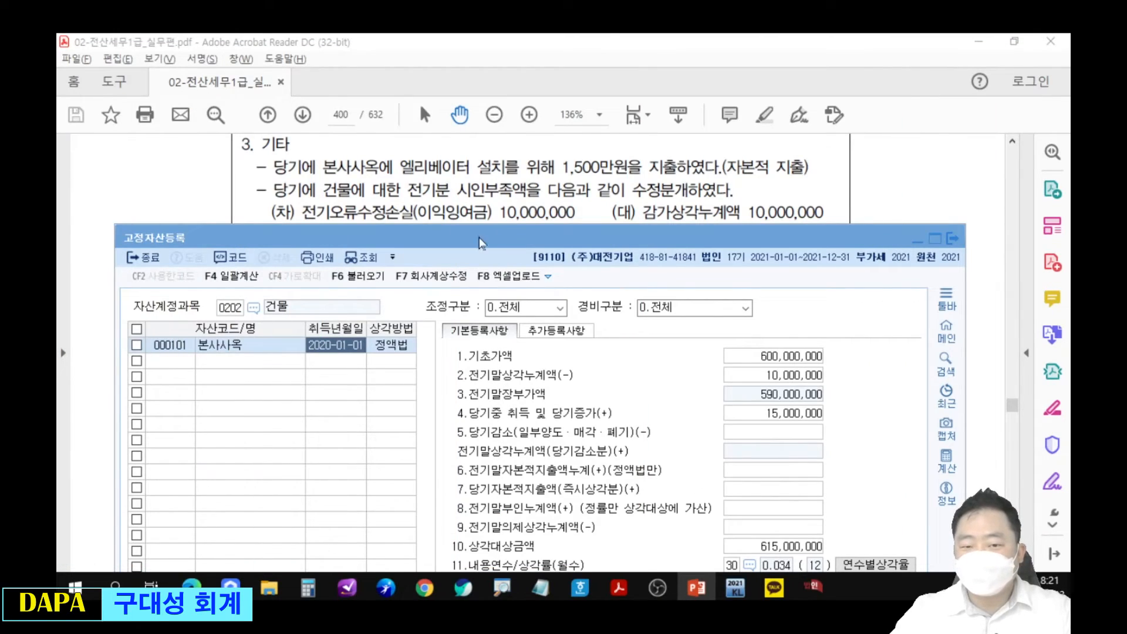
Box the 회사계상액 amount of 본사사옥 in 고정자산등록 on screen
left_click_drag(723, 232, 706, 142)
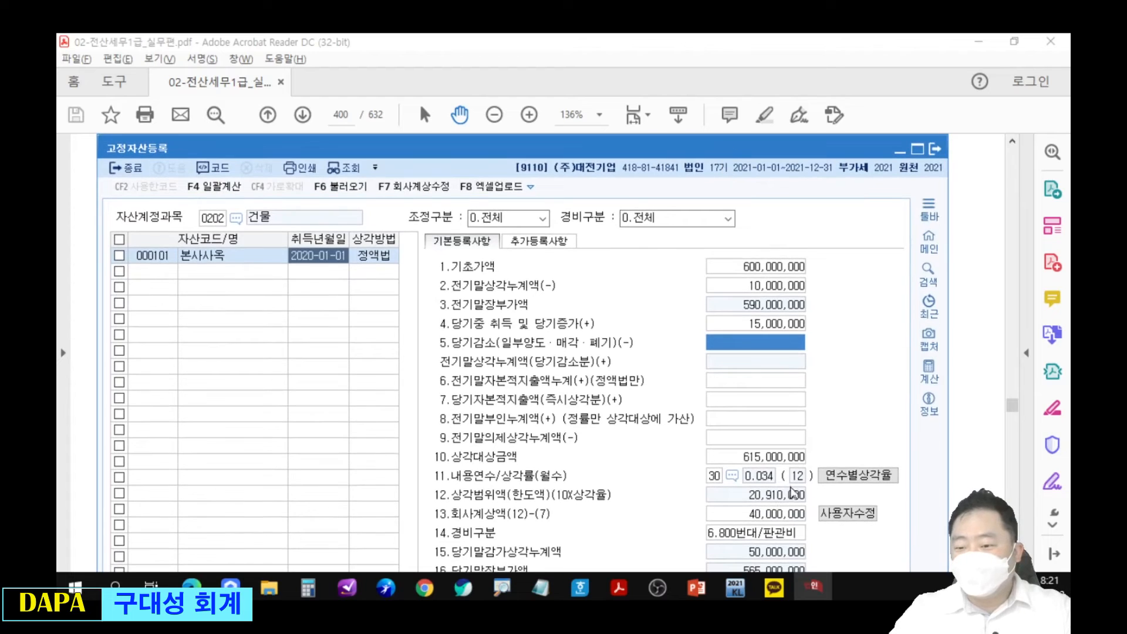
left_click_drag(741, 498, 812, 526)
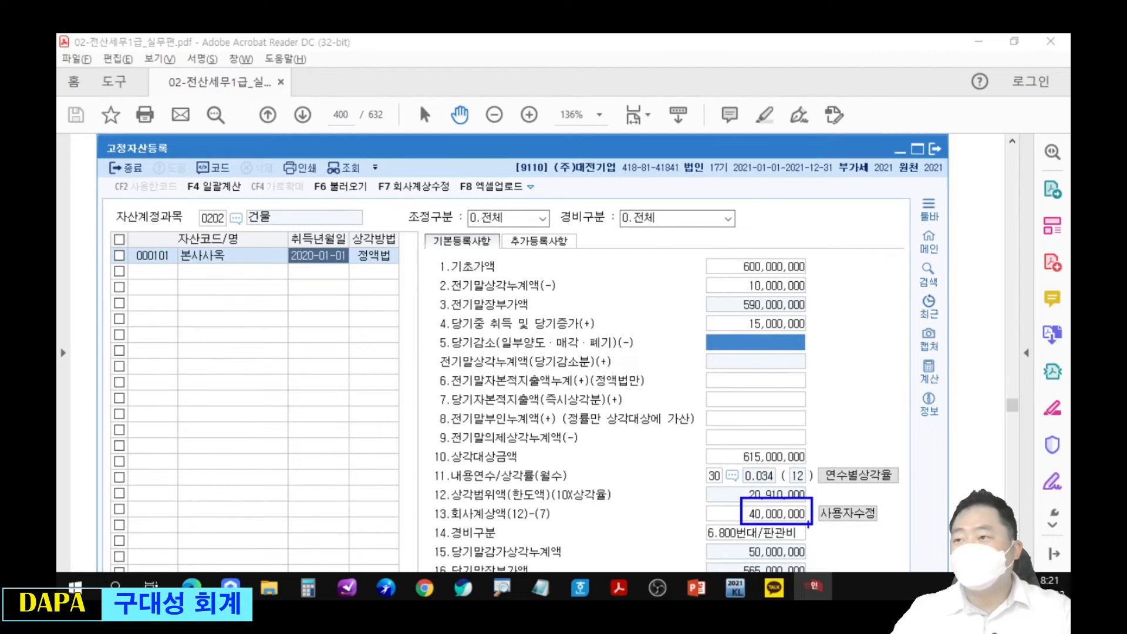
left_click_drag(822, 151, 835, 245)
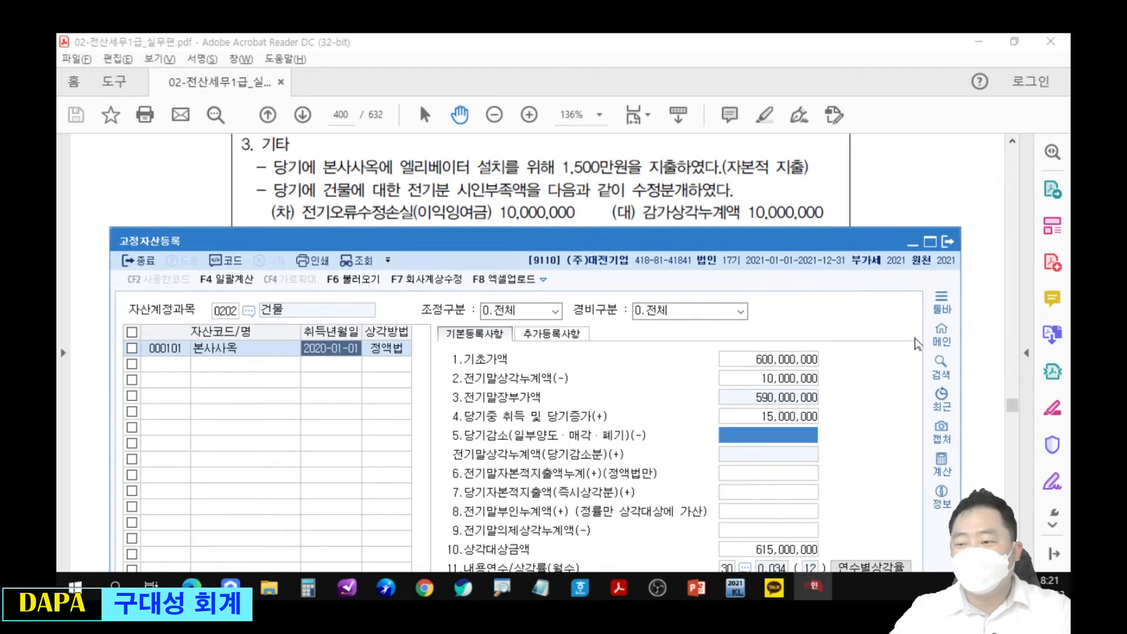
Return to the KcLep main screen and open 미상각자산감가상각조정명세서 for (주)대전기업
left_click(941, 333)
left_click_drag(581, 266, 605, 237)
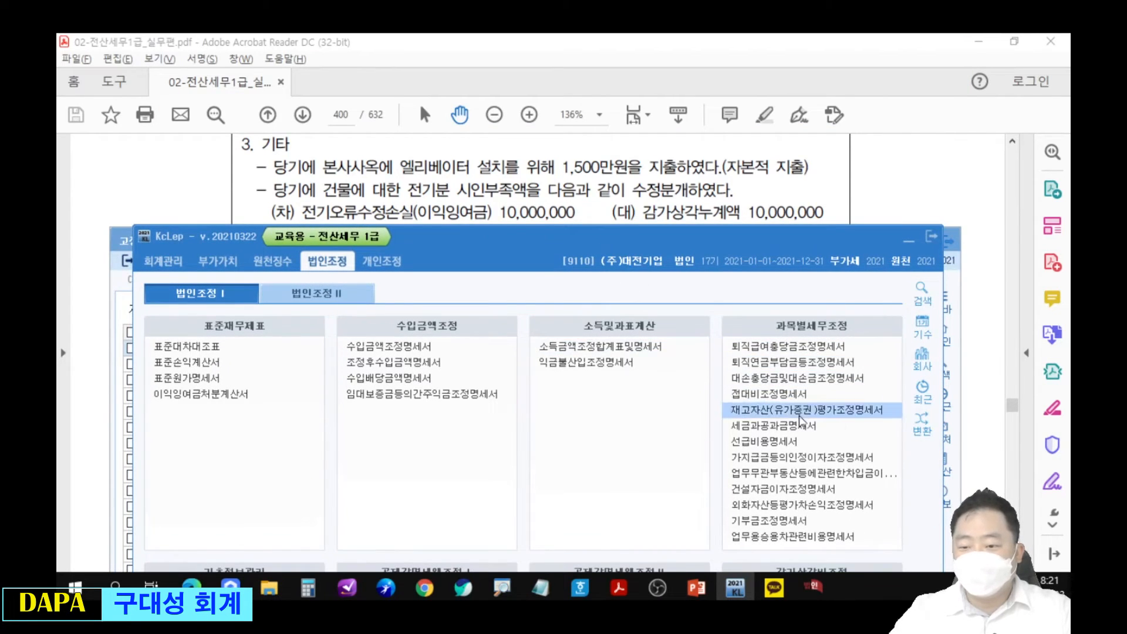
left_click_drag(808, 238, 814, 85)
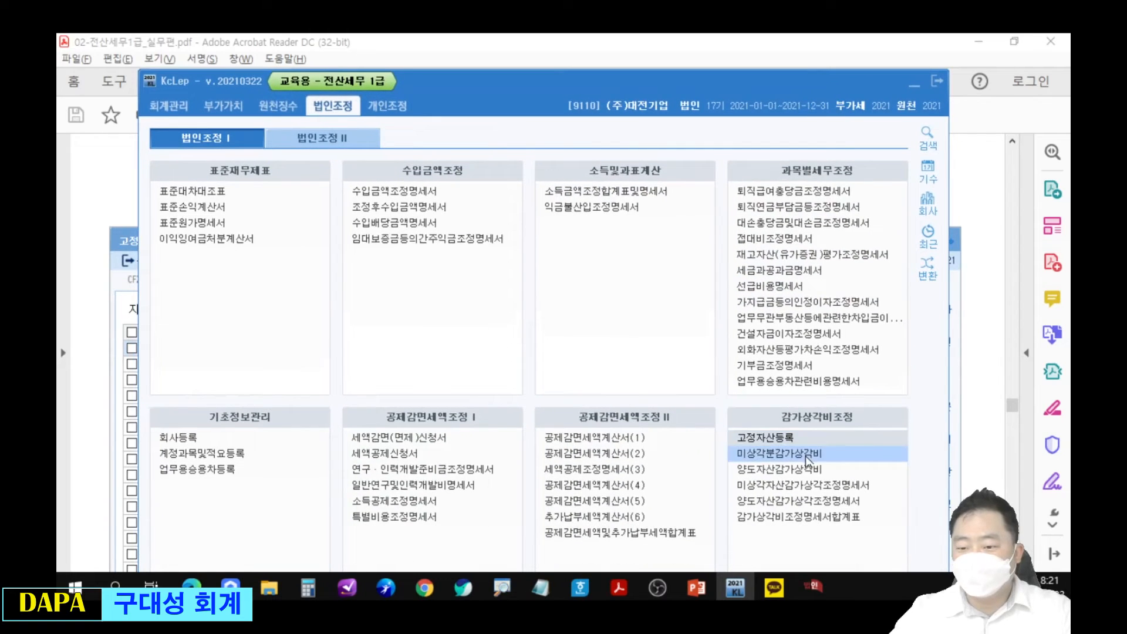
left_click(797, 488)
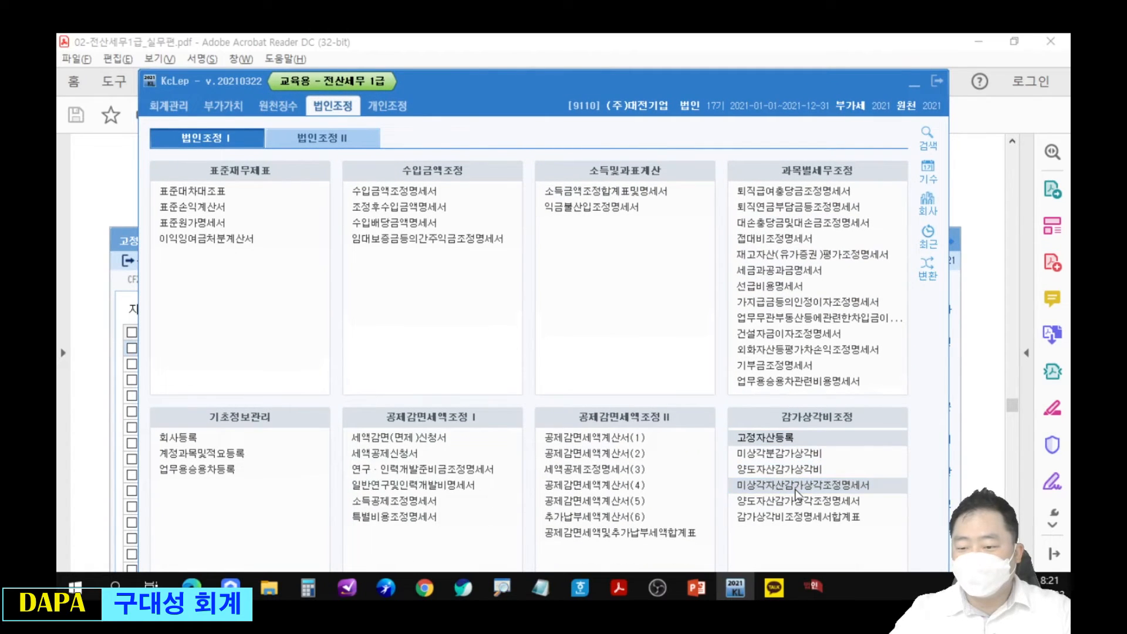
Open 소득금액조정합계표및명세서 for (주)대전기업 and place its window below the exercise's correction entry
left_click_drag(910, 77, 919, 234)
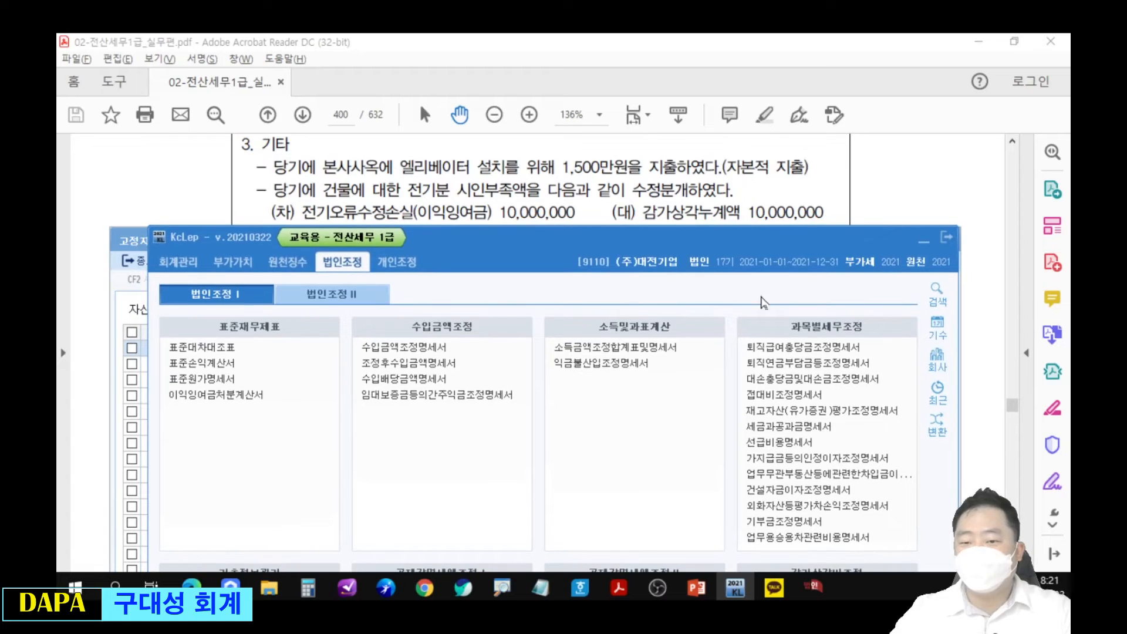
left_click(661, 352)
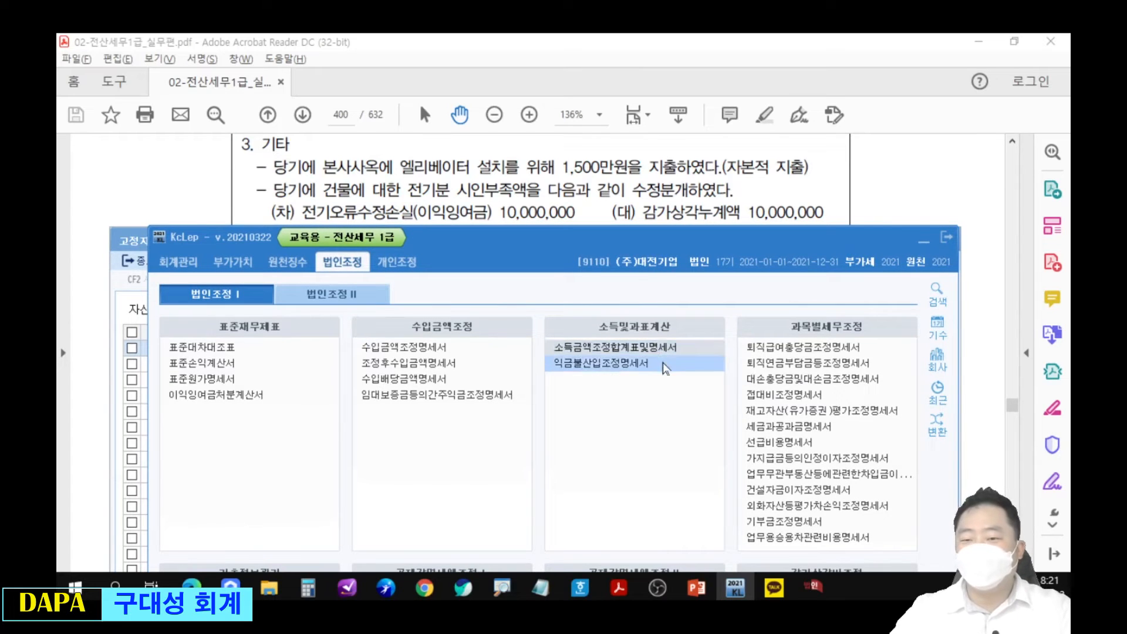
left_click_drag(687, 196, 615, 252)
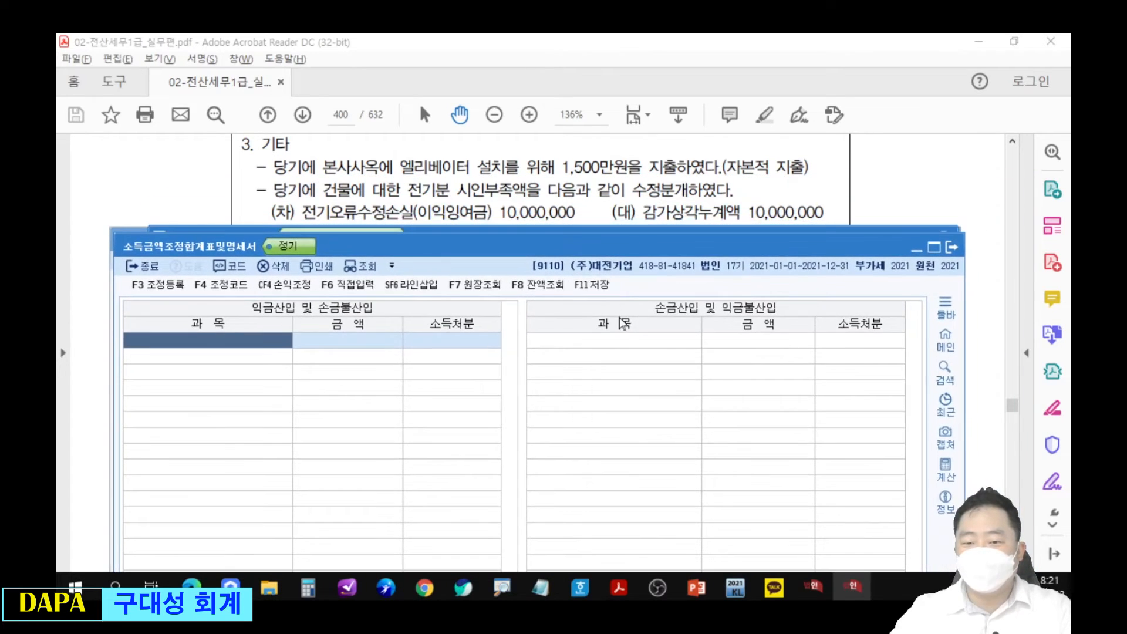
Enter 전기오류수정손실 of 10,000,000 with 소득처분 기타 under 손금산입 및 익금불산입, circle the 기타 treatment on screen and clear the mark
left_click(621, 340)
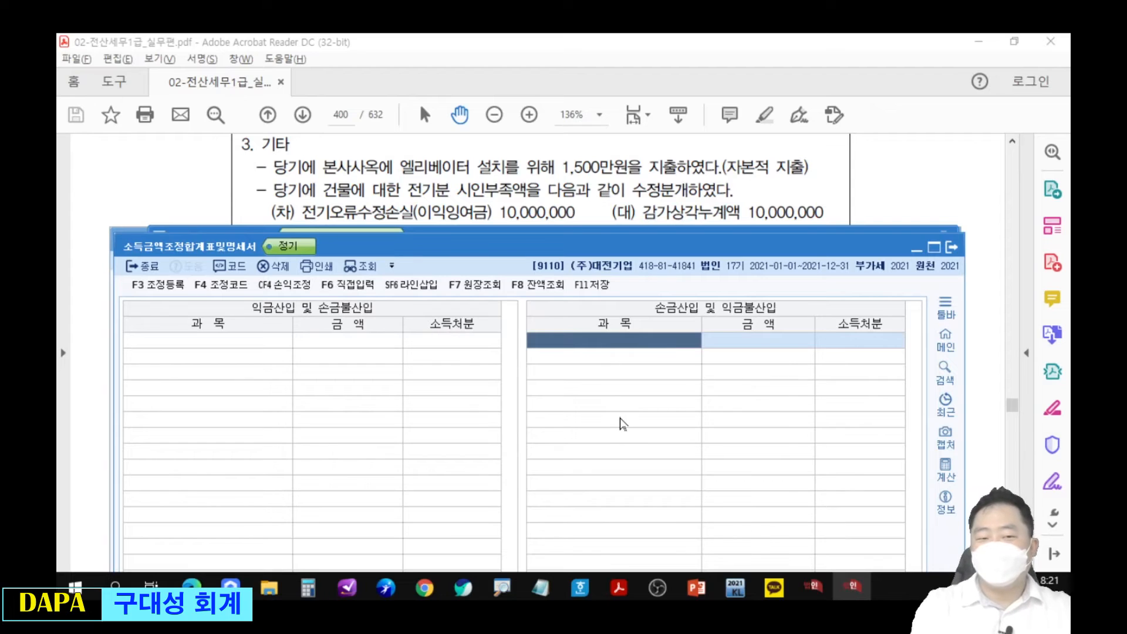
type("전기오류수정손실")
key("Return")
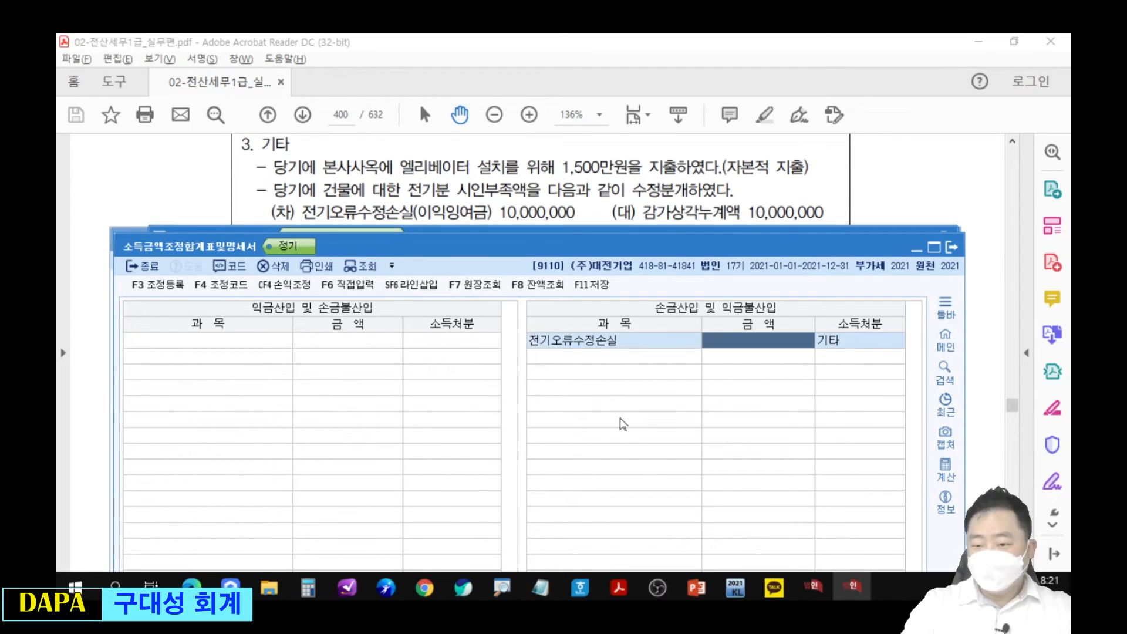
type("10000000")
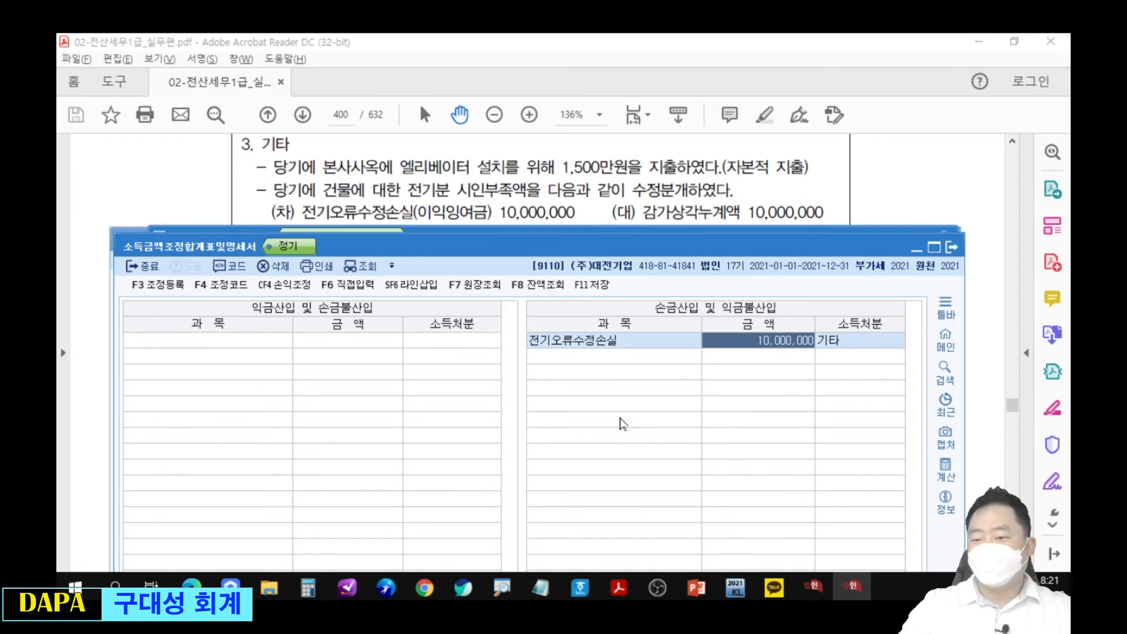
key("Return")
left_click_drag(810, 324, 850, 367)
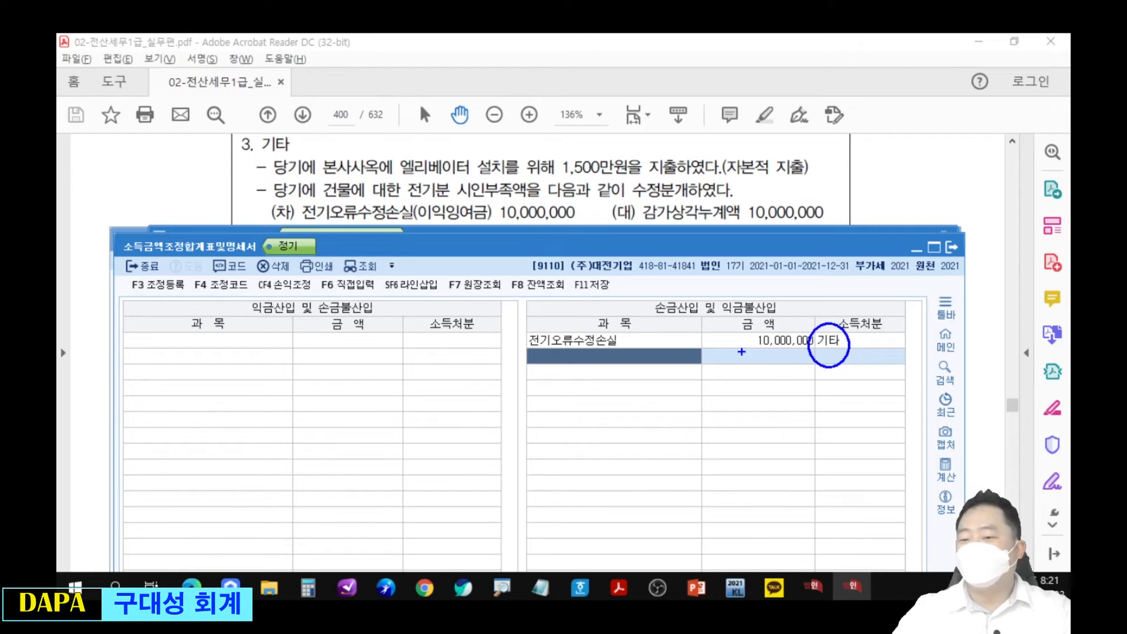
key("Escape")
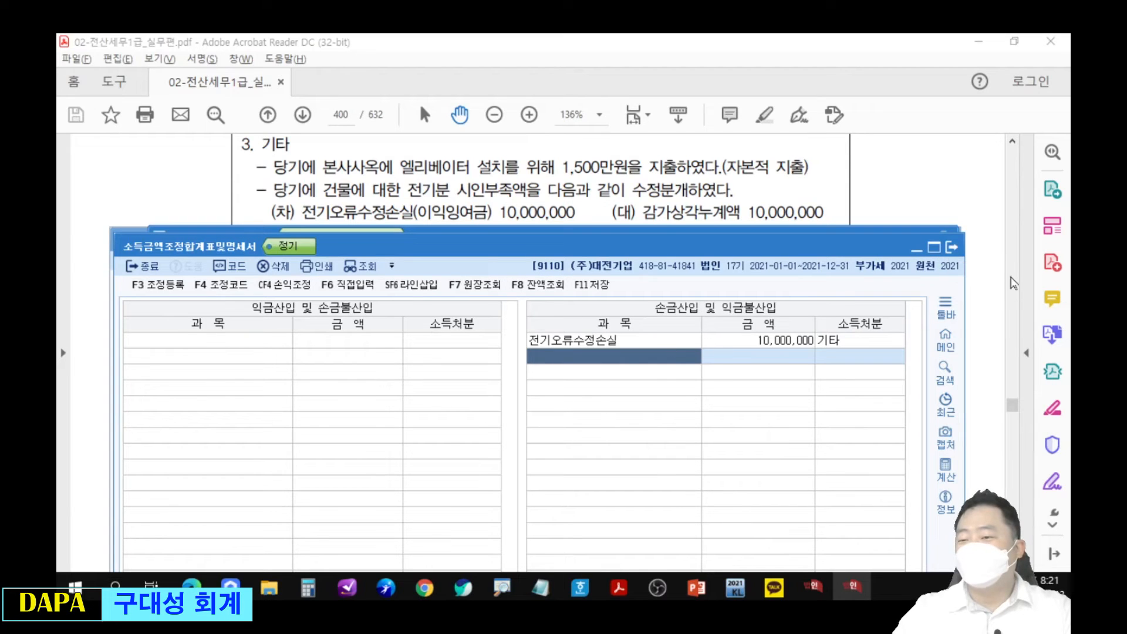
Close 소득금액조정합계표및명세서 and return to the 고정자산등록 window
left_click(952, 247)
left_click_drag(749, 286, 748, 292)
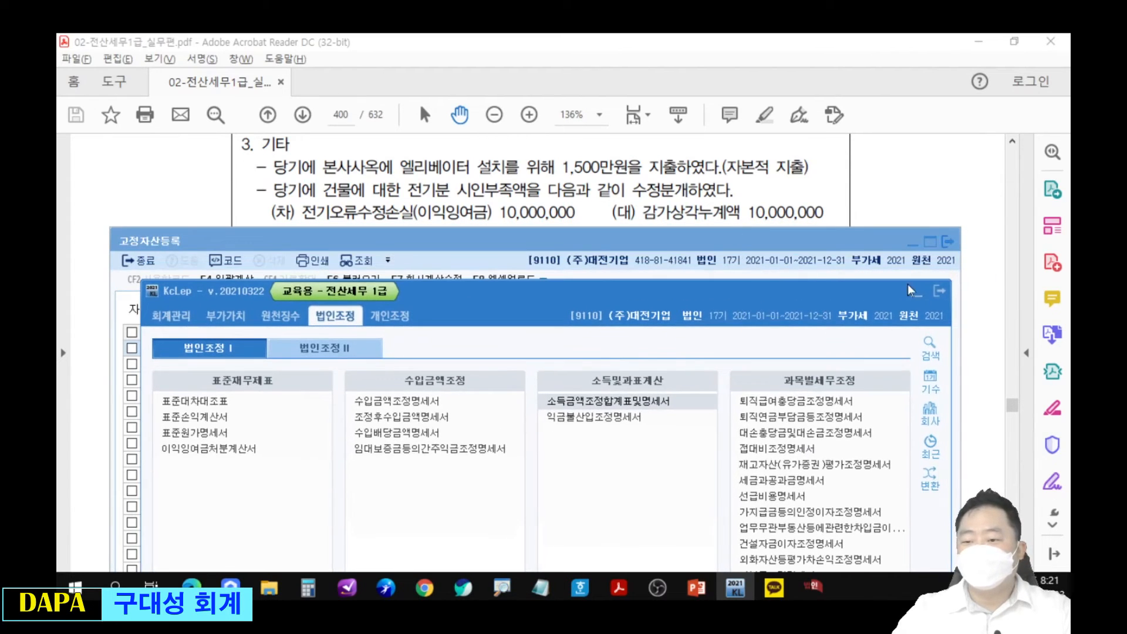
left_click(919, 295)
left_click_drag(830, 241, 827, 283)
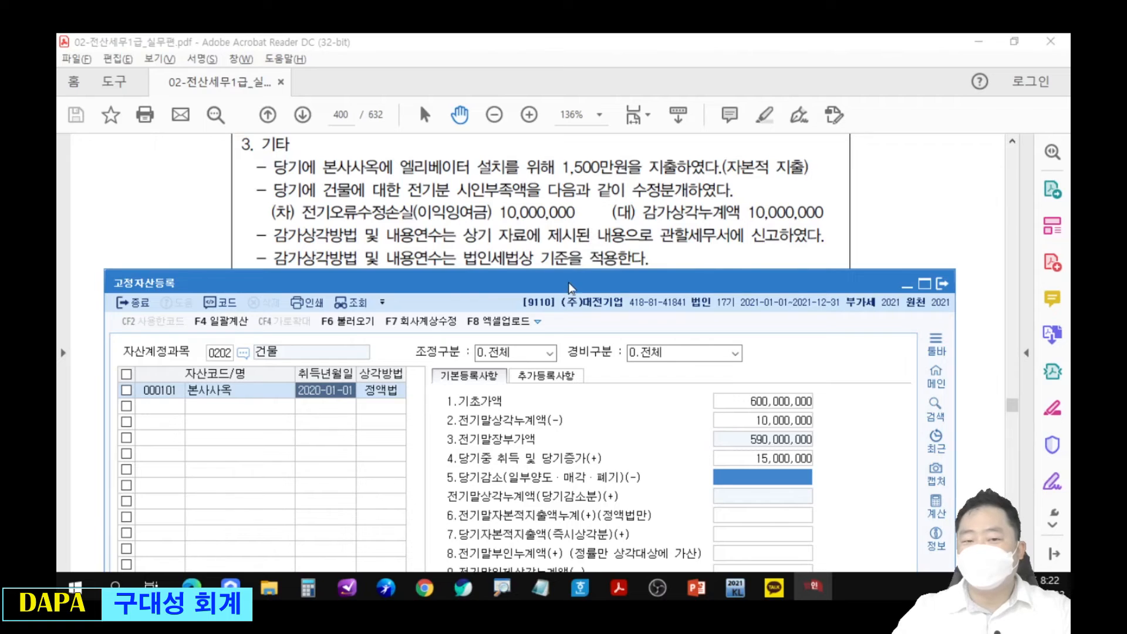
Examine the 밀링 row of the exercise's 2021년말 고정자산대장 and place 고정자산등록 just below that table
left_click_drag(587, 199, 581, 402)
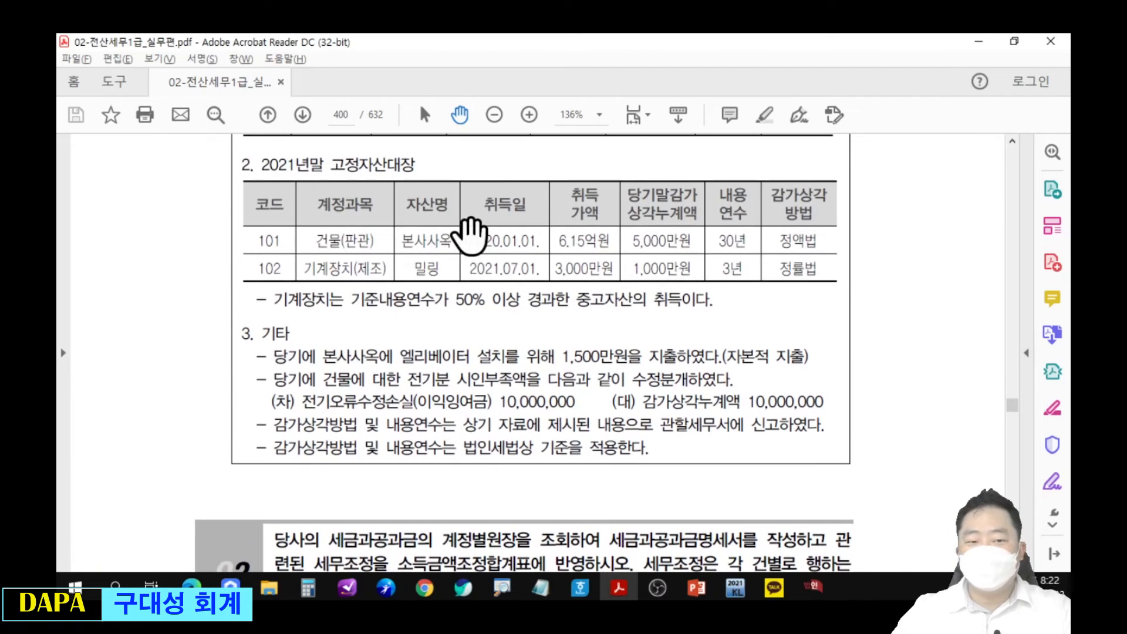
left_click_drag(500, 351, 474, 407)
key("alt+Tab")
left_click_drag(593, 283, 615, 269)
left_click(632, 236)
left_click_drag(596, 371, 595, 300)
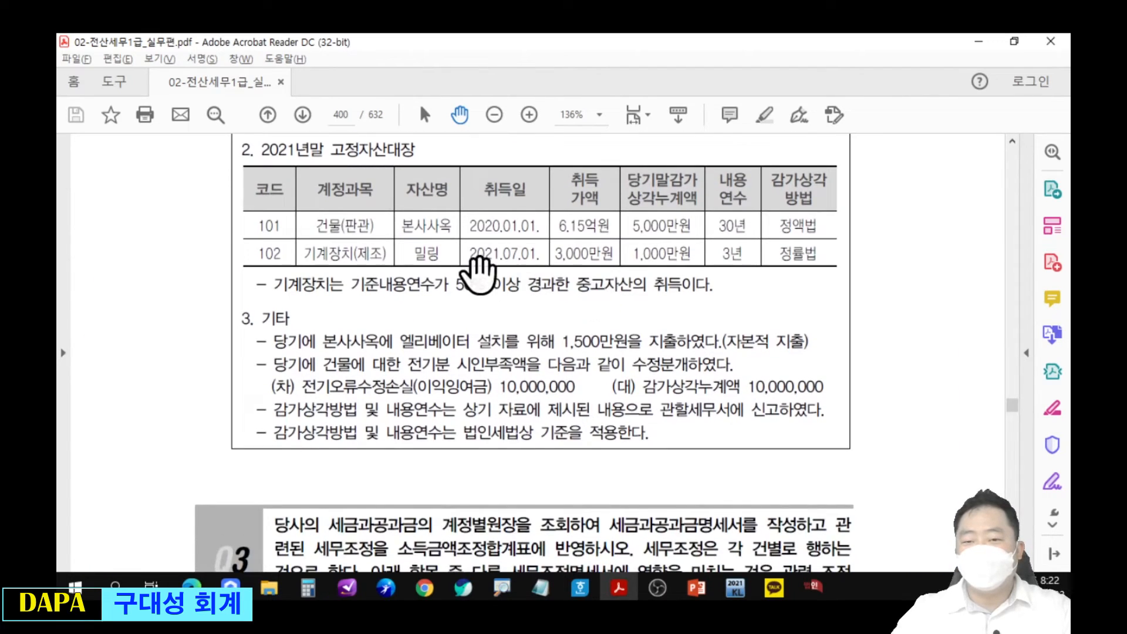
left_click_drag(529, 256, 680, 310)
left_click_drag(761, 363, 727, 269)
key("alt+Tab")
left_click_drag(631, 281, 633, 261)
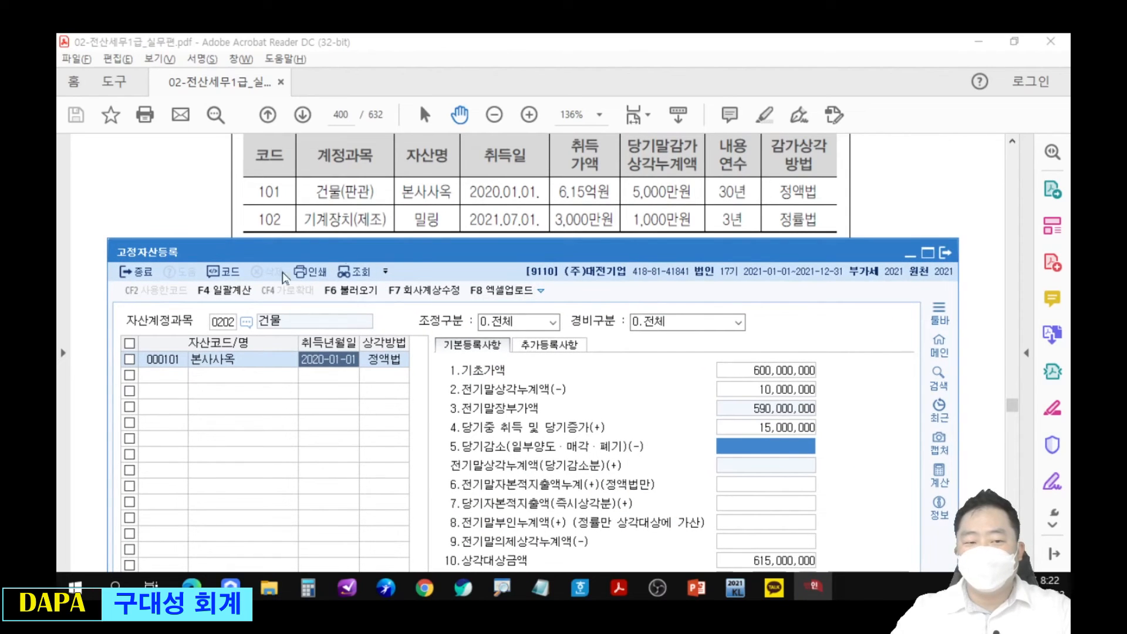
Circle the 자산계정과목 code on screen, clear the mark, and set the account to 0206 기계장치
left_click_drag(206, 307, 241, 335)
key("ctrl+z")
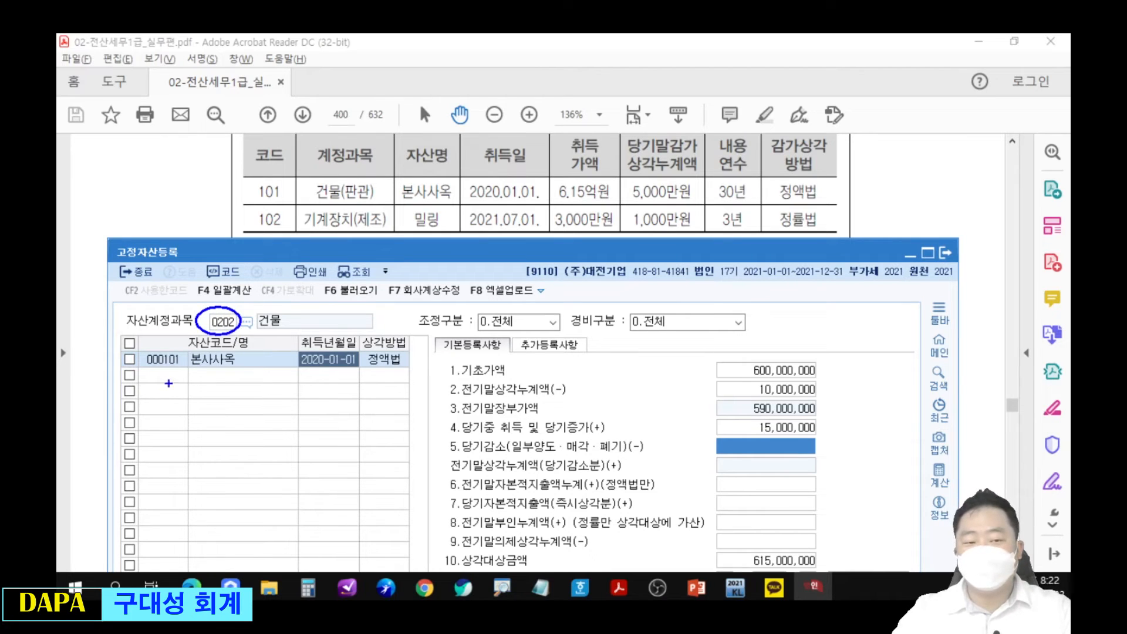
key("Escape")
left_click(228, 322)
type("206")
key("Return")
Register asset code 102 named 밀링 with acquisition date 2021-07-01 under 기계장치
type("102")
key("Return")
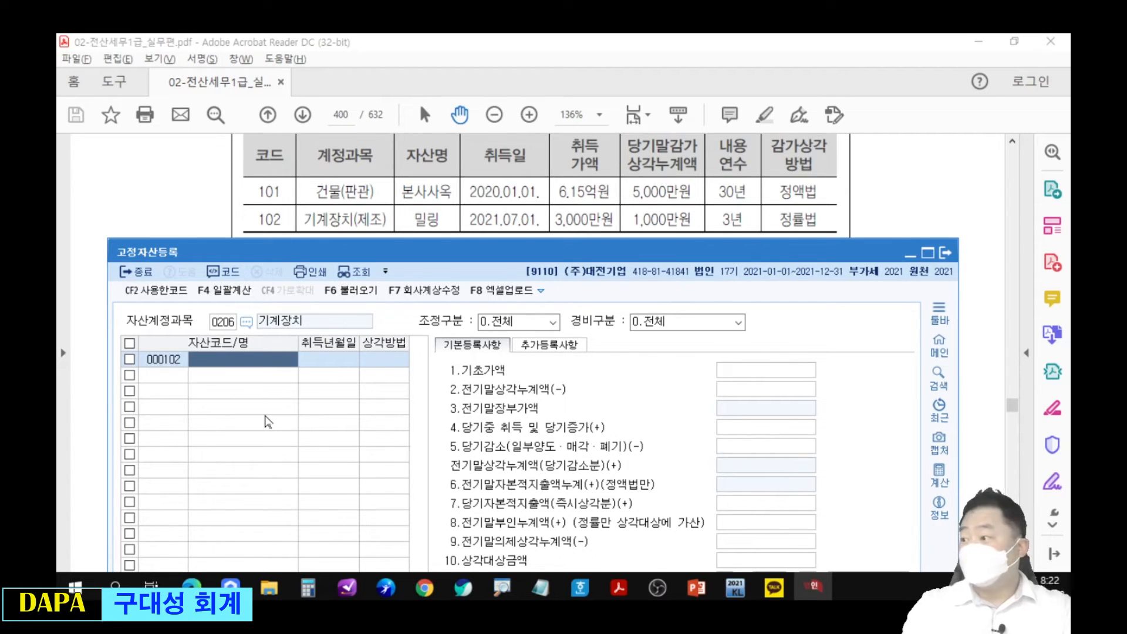
type("밀링")
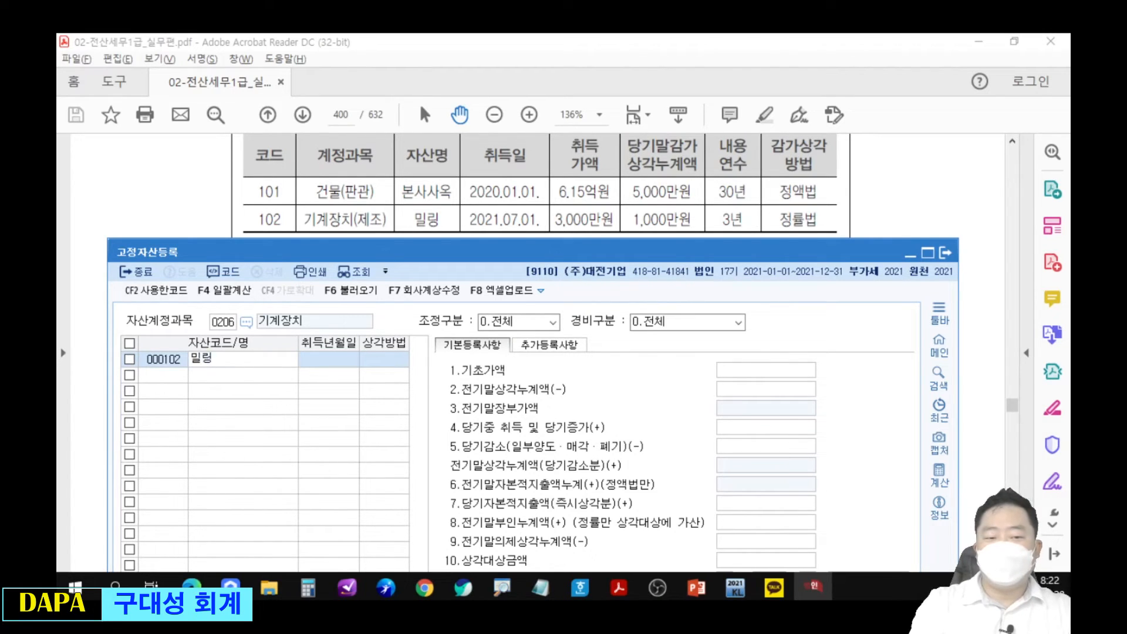
key("Return")
type("2")
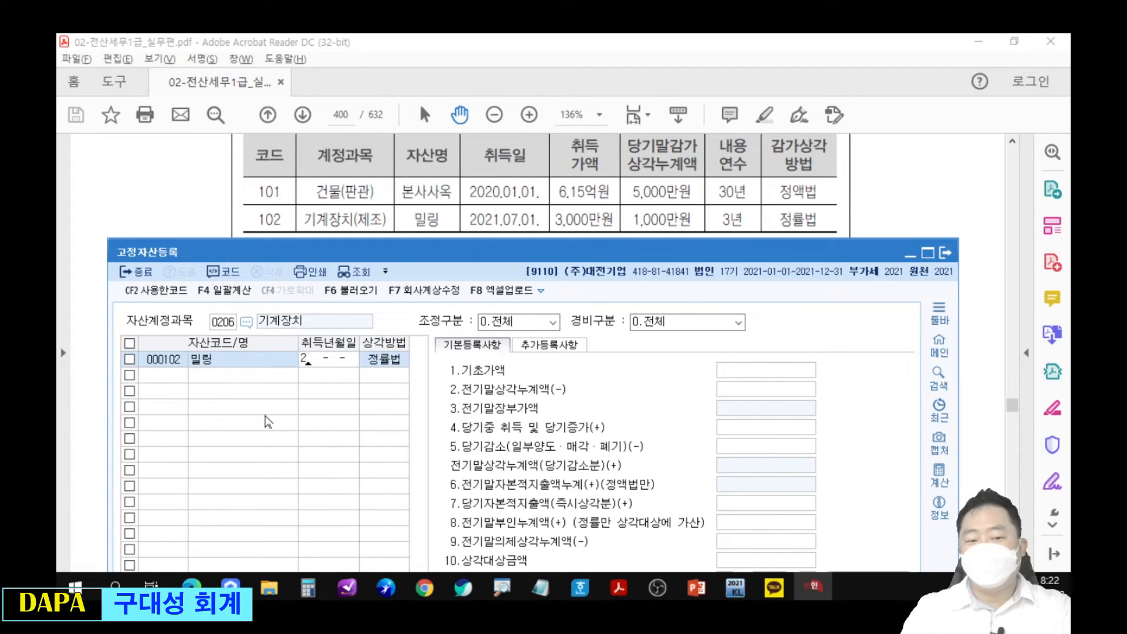
type("021-07-0")
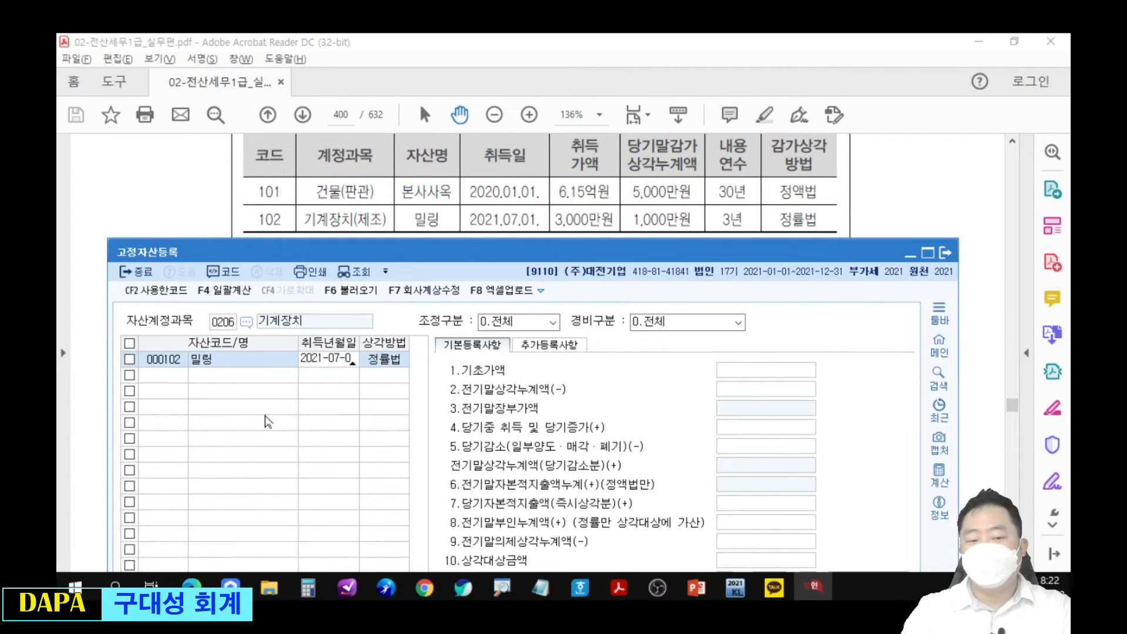
type("1")
key("Return")
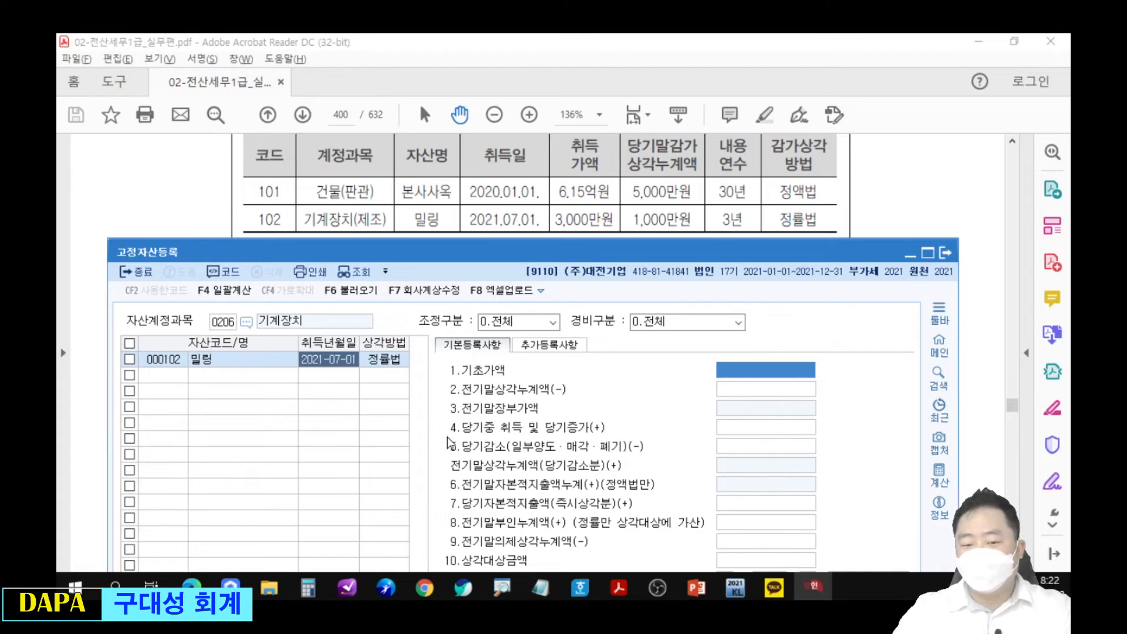
Mark the 당기중 취득 및 당기증가 line of 밀링 on screen, clear the marks, and enter 30,000,000 there
mouse_move(444, 418)
left_mouse_down()
mouse_move(827, 439)
mouse_move(869, 405)
left_mouse_up()
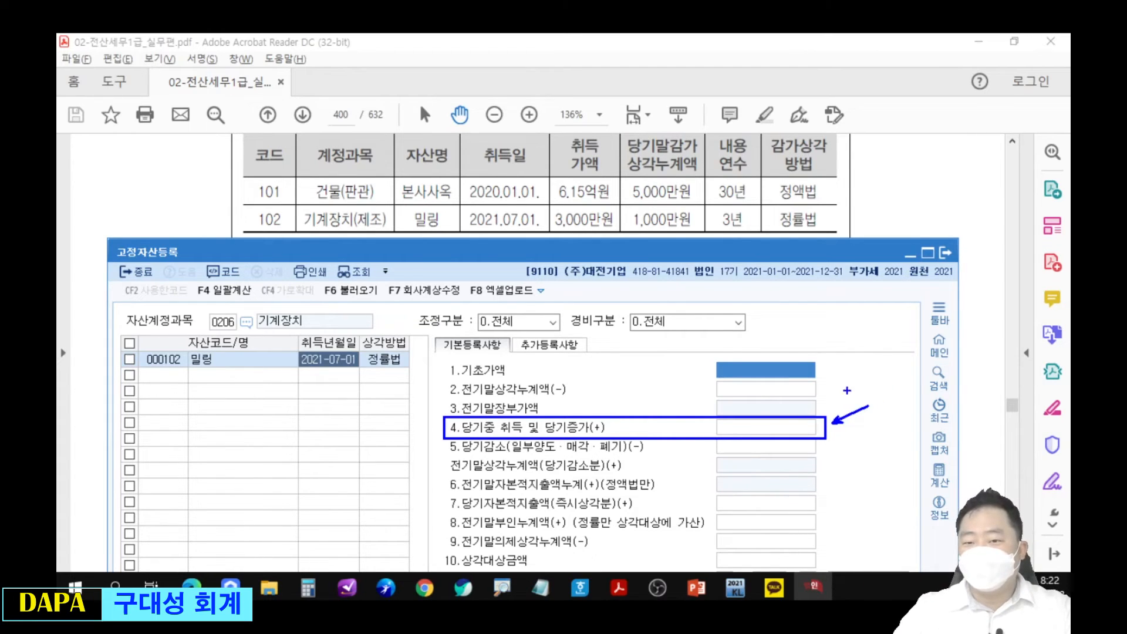
key("Escape")
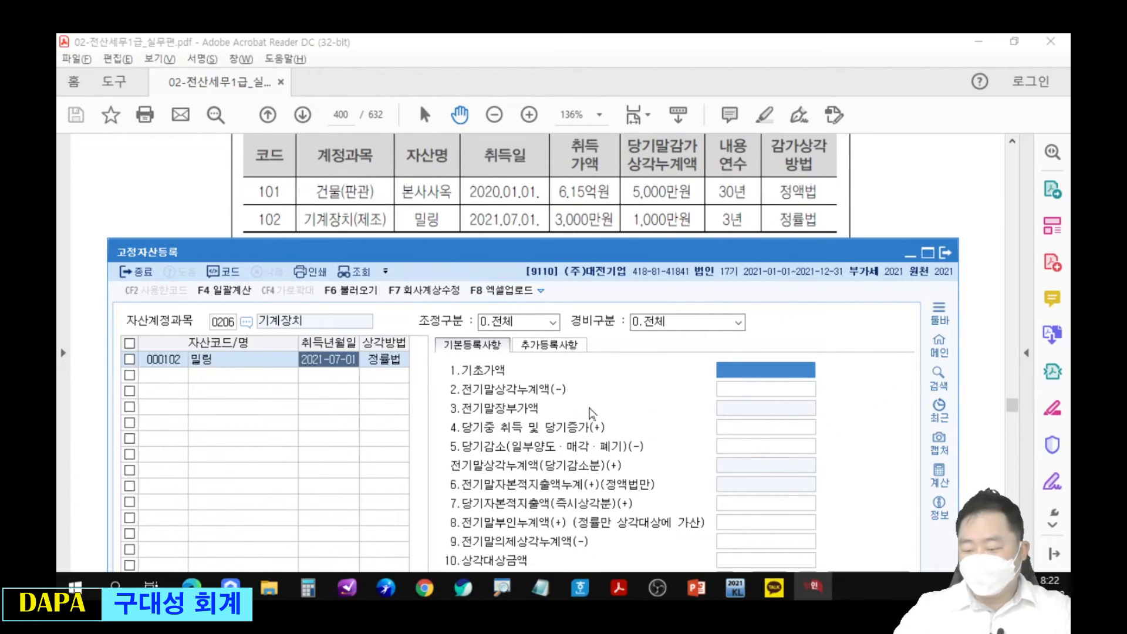
left_click(752, 426)
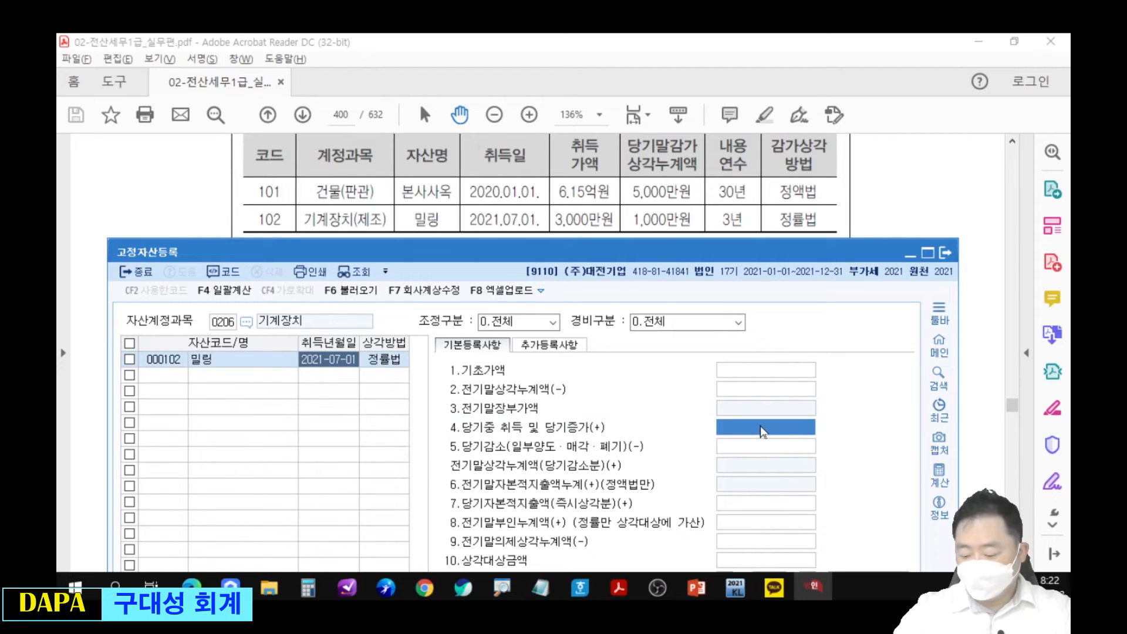
type("30000000")
key("Return")
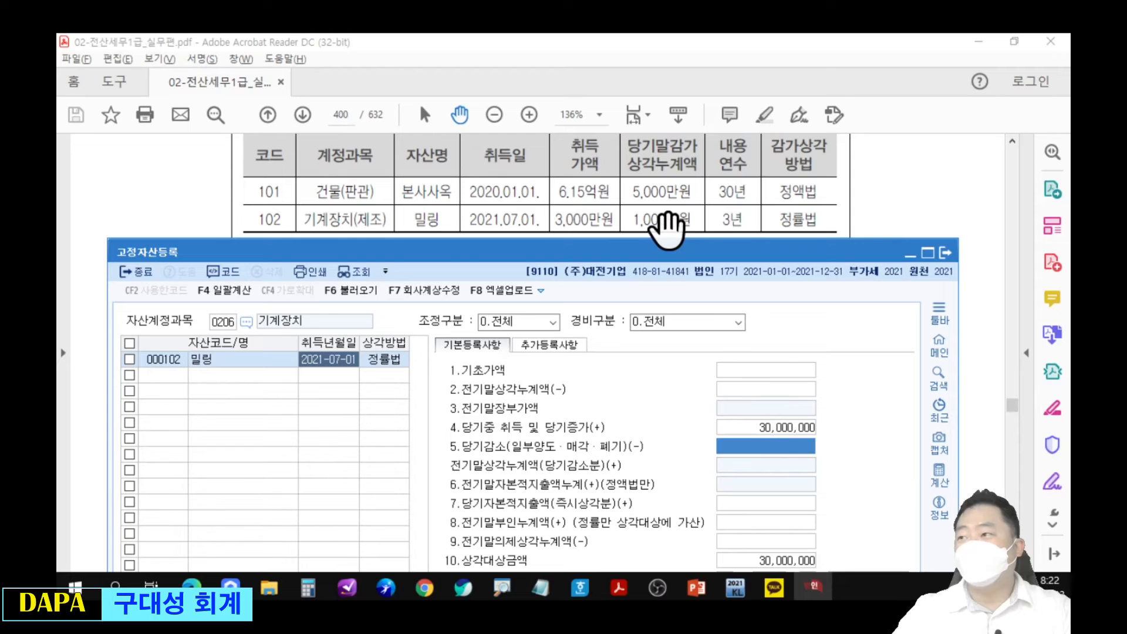
Set the 내용연수 of 밀링 to 3 years and its 경비구분 to 1.500번대/제조
left_click_drag(694, 259, 719, 61)
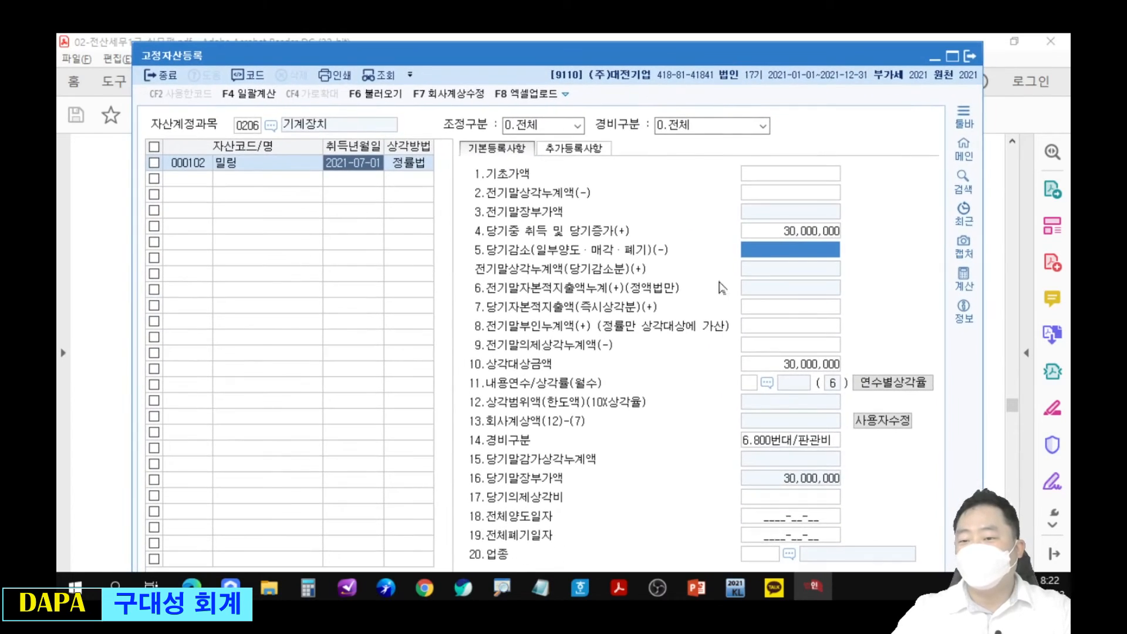
left_click(749, 384)
type("3")
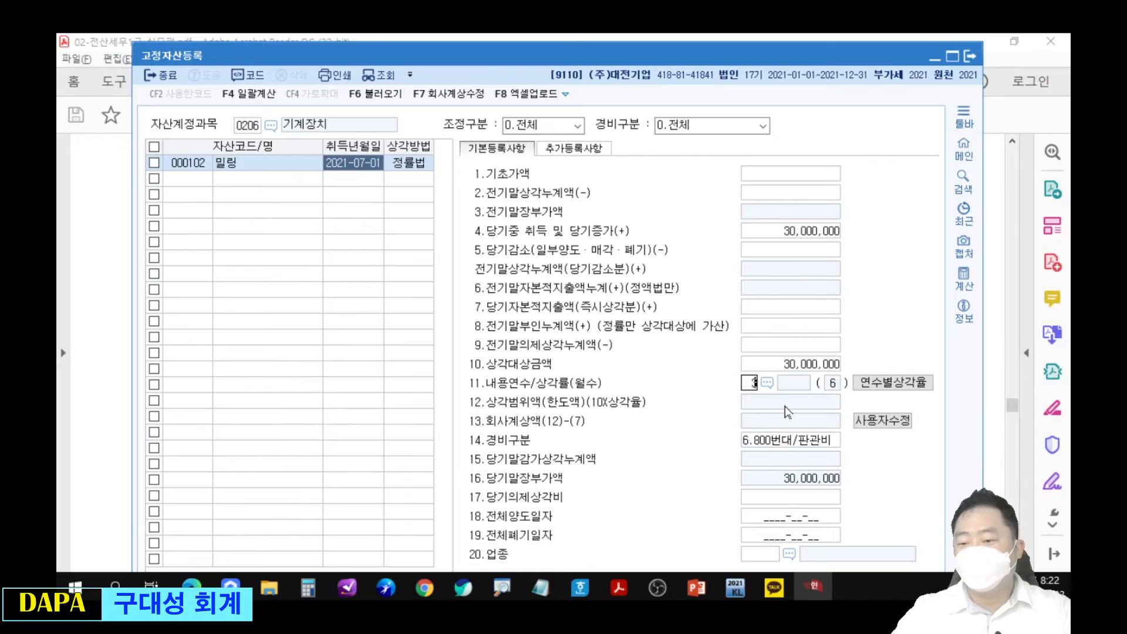
key("Return")
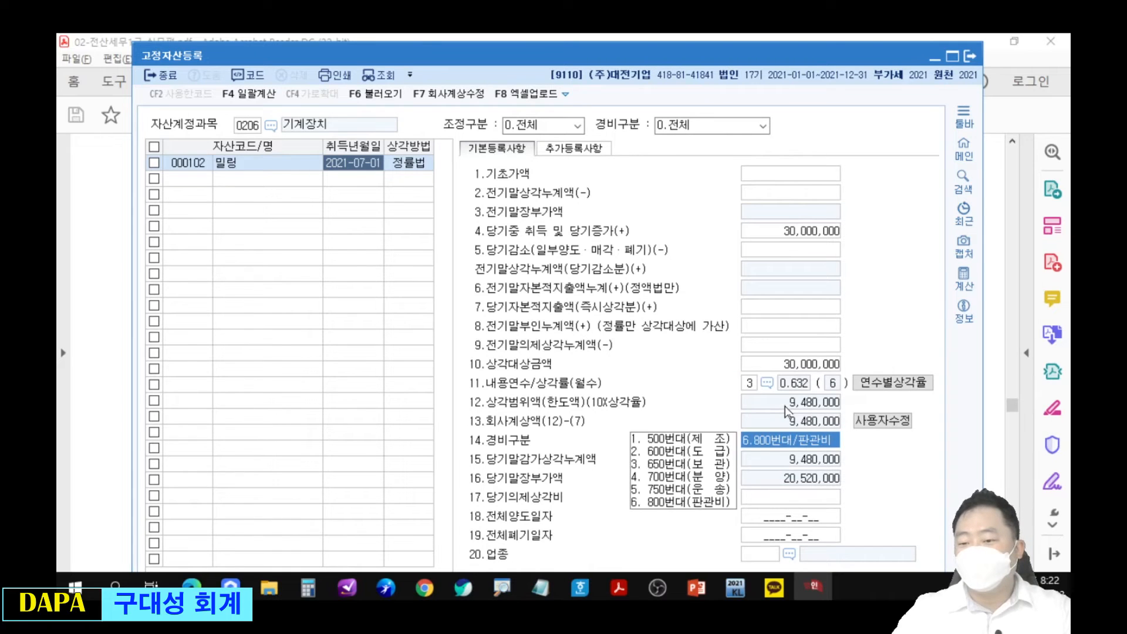
left_click(704, 442)
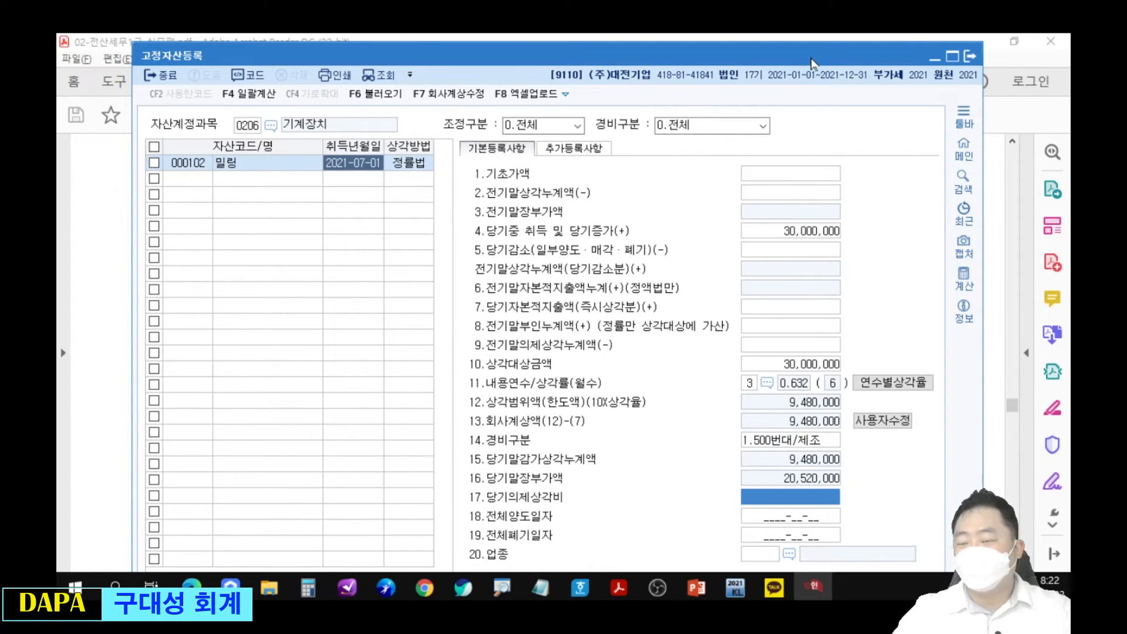
Check the exercise's accumulated depreciation for 밀링, override its 회사계상액 with 10,000,000 and keep 경비구분 as 1.500번대/제조
left_click(878, 418)
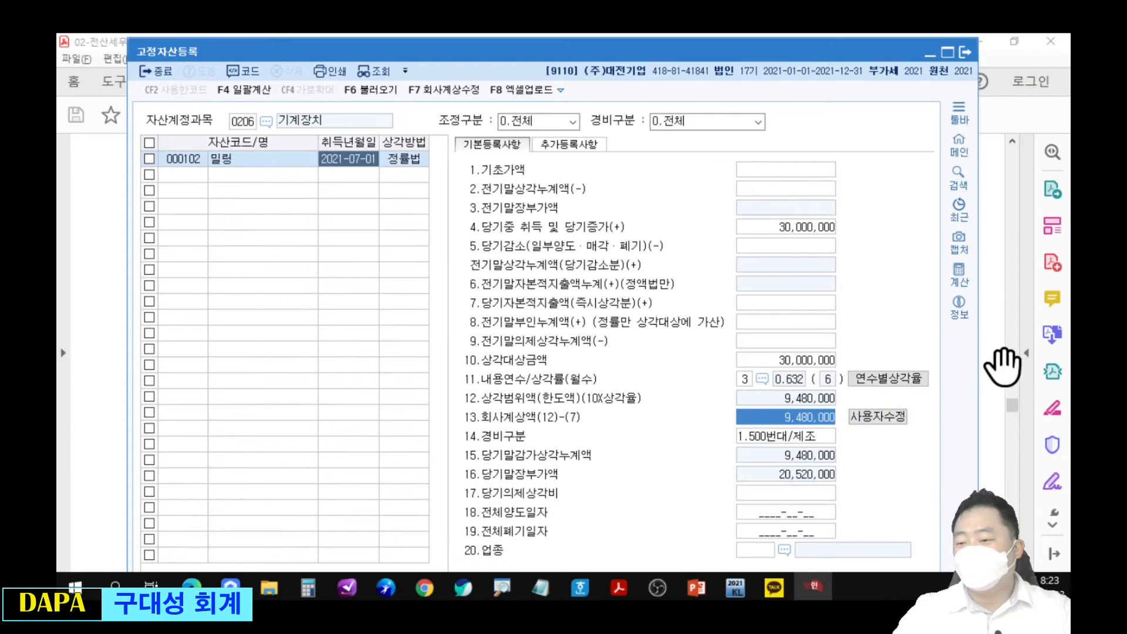
left_click(1002, 364)
scroll(747, 380, "down", 5)
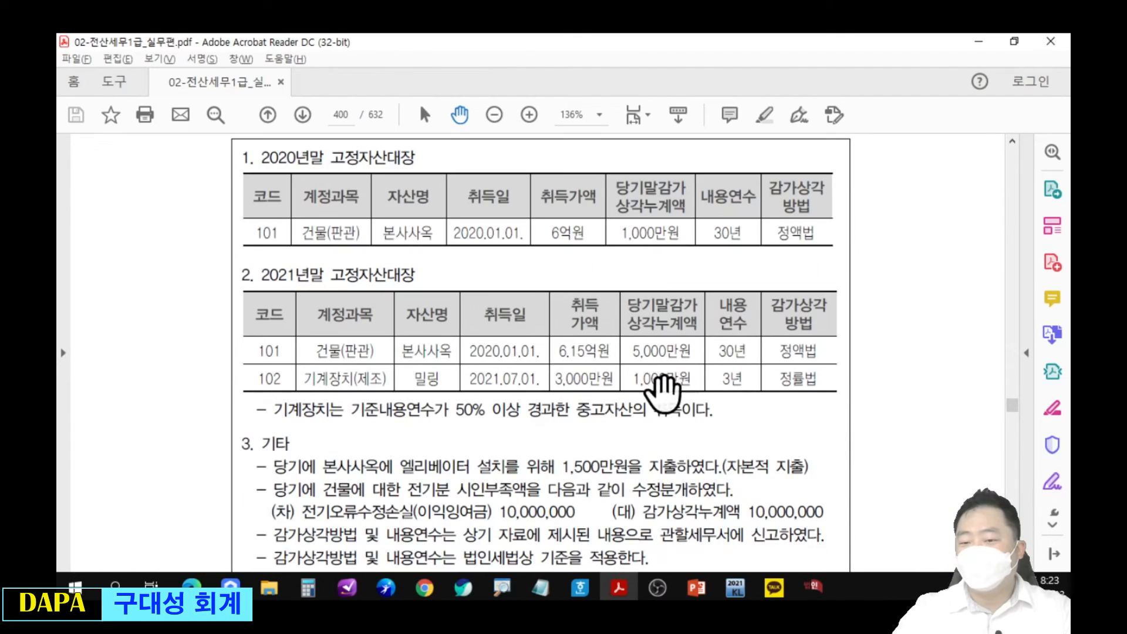
key("alt+Tab")
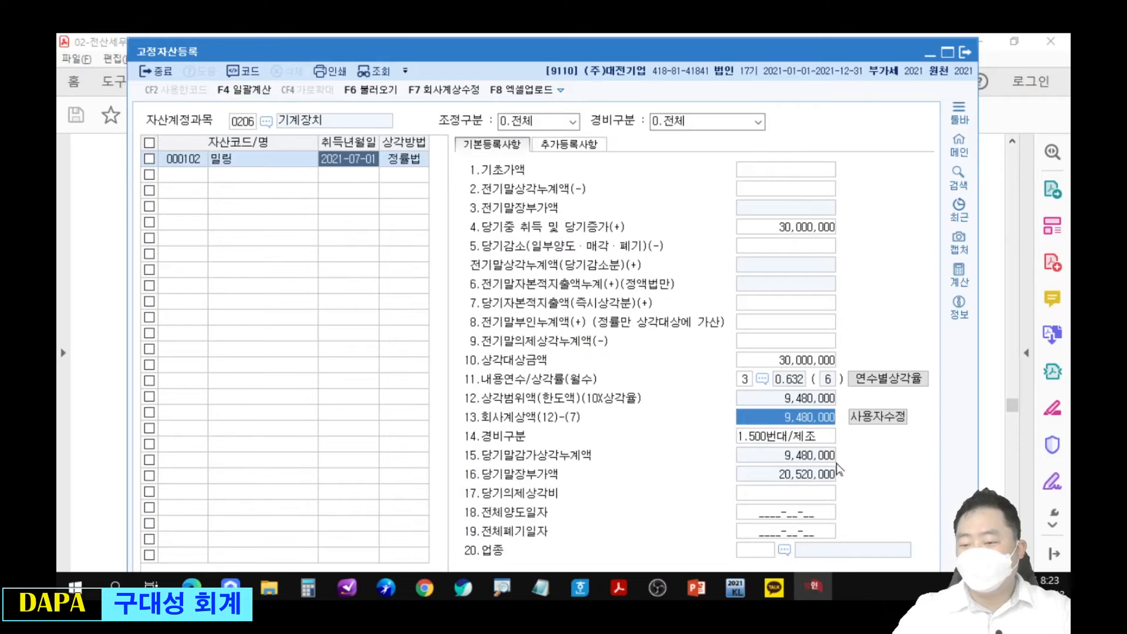
type("10000000")
key("Return")
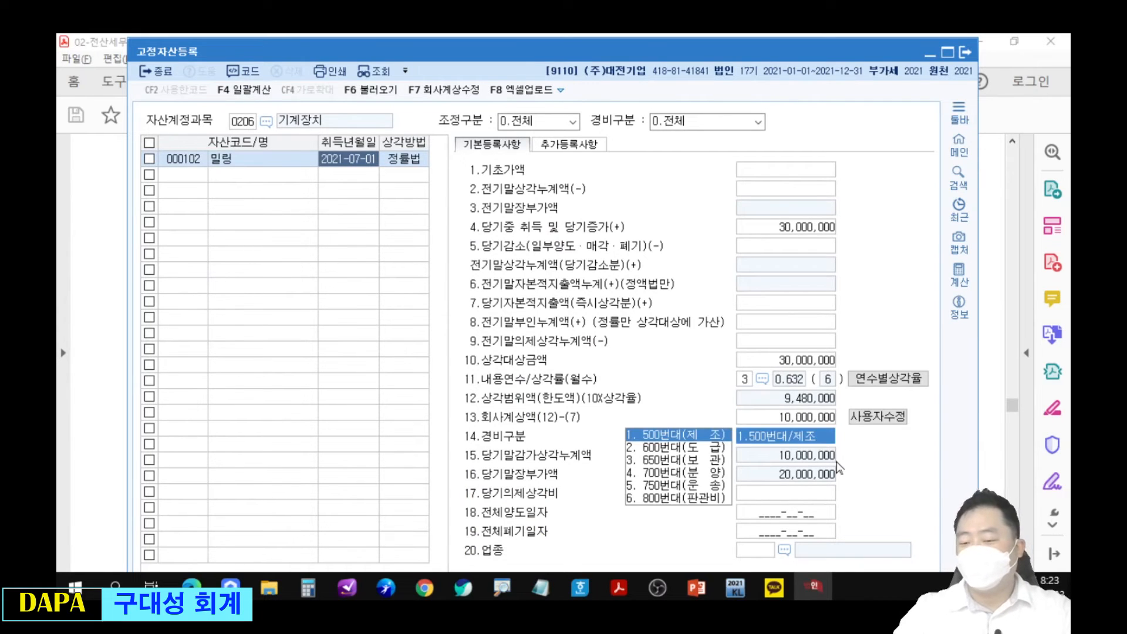
key("Return")
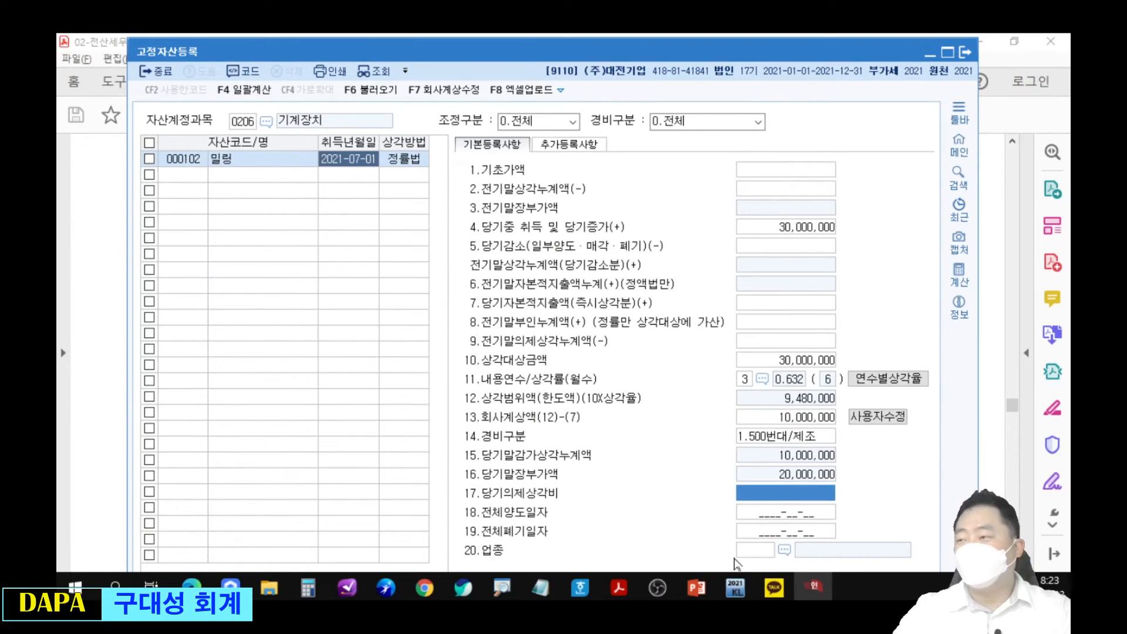
Return to the exercise PDF and read the 기계장치 note on used-asset acquisition below the 2021년말 고정자산대장
left_click_drag(865, 56, 822, 57)
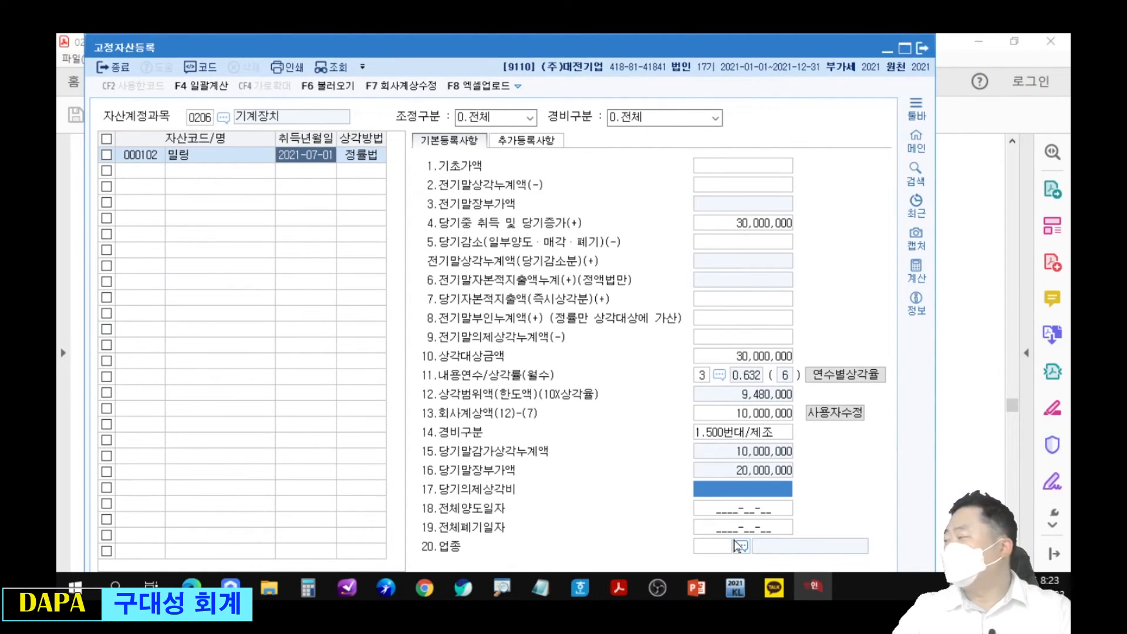
left_click(983, 260)
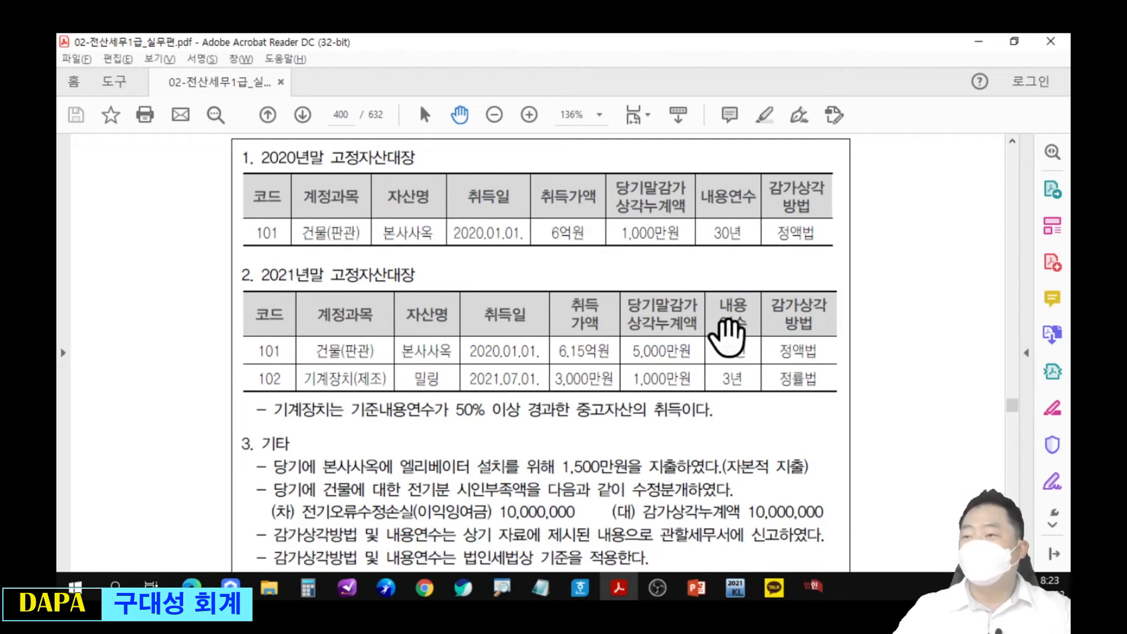
scroll(734, 316, "down", 1)
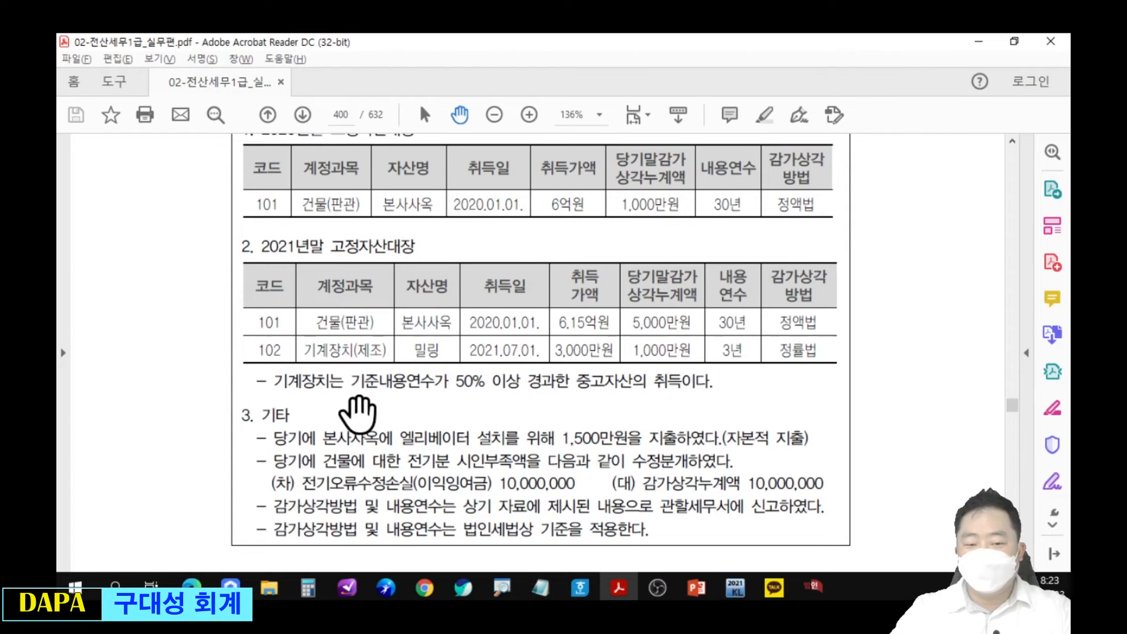
Box the 기계장치 used-asset note, link it to the 3년 내용연수 of 밀링, and clear the marks
scroll(698, 429, "up", 1)
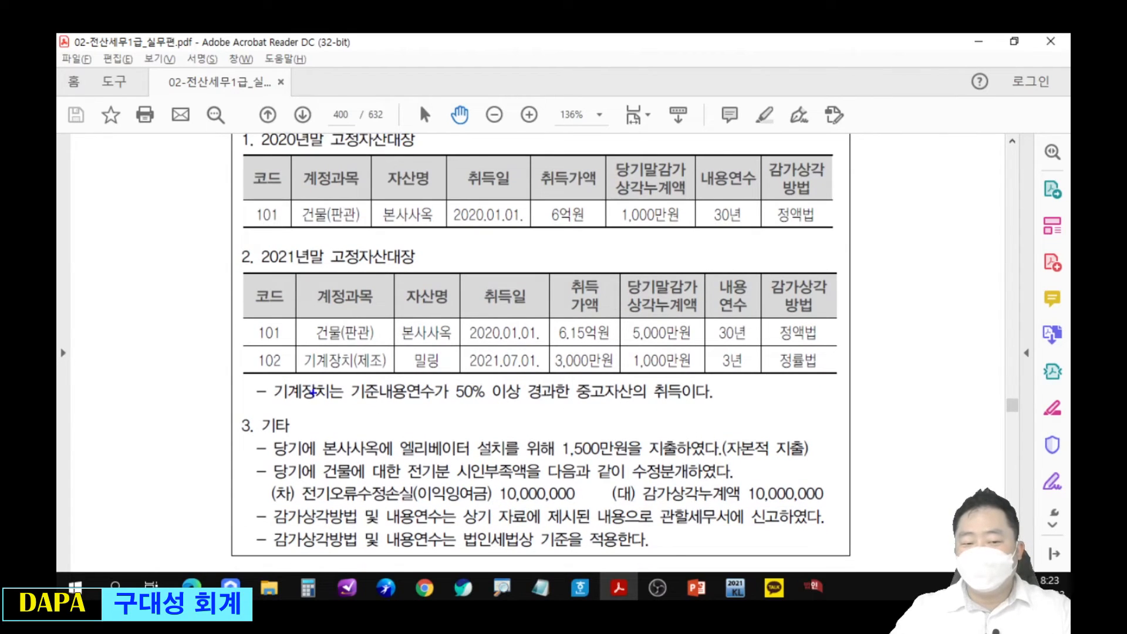
left_click_drag(229, 372, 746, 410)
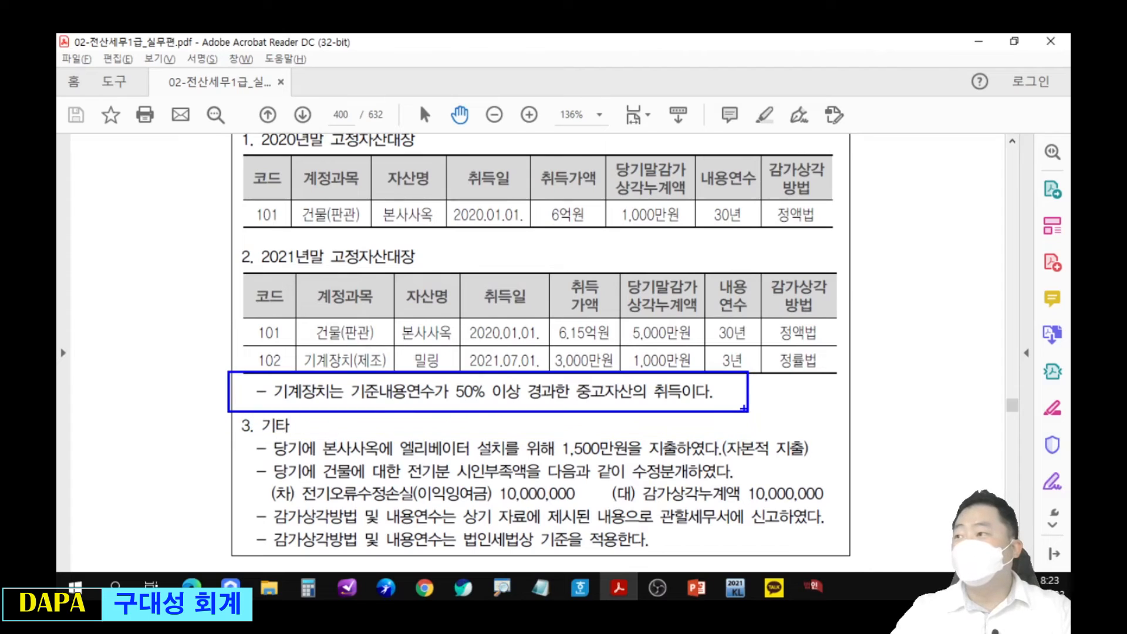
left_click_drag(741, 376, 714, 346)
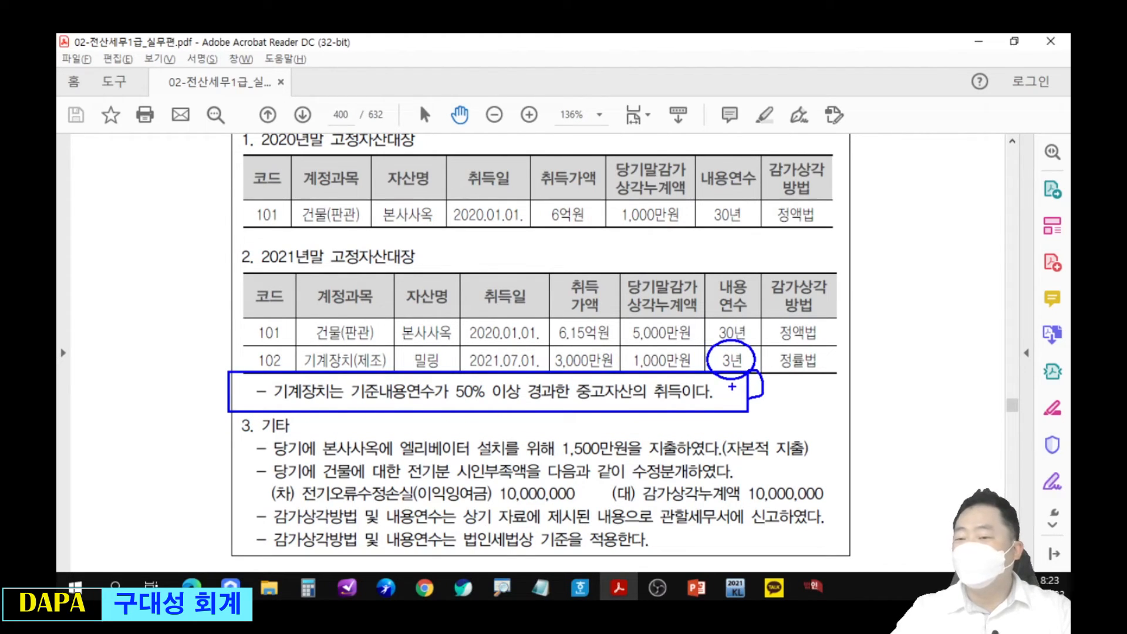
key("Escape")
Switch to KcLep, open 미상각자산감가상각조정명세서 and load the registered fixed-asset data with 유형자산(정액법) displayed
key("alt+Tab")
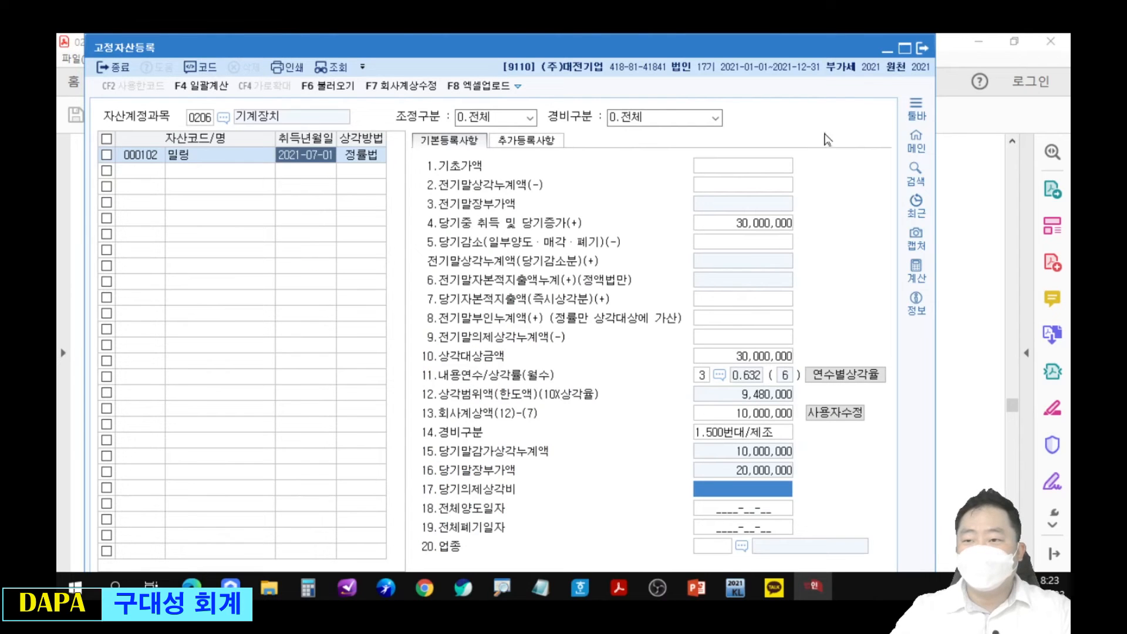
left_click(916, 141)
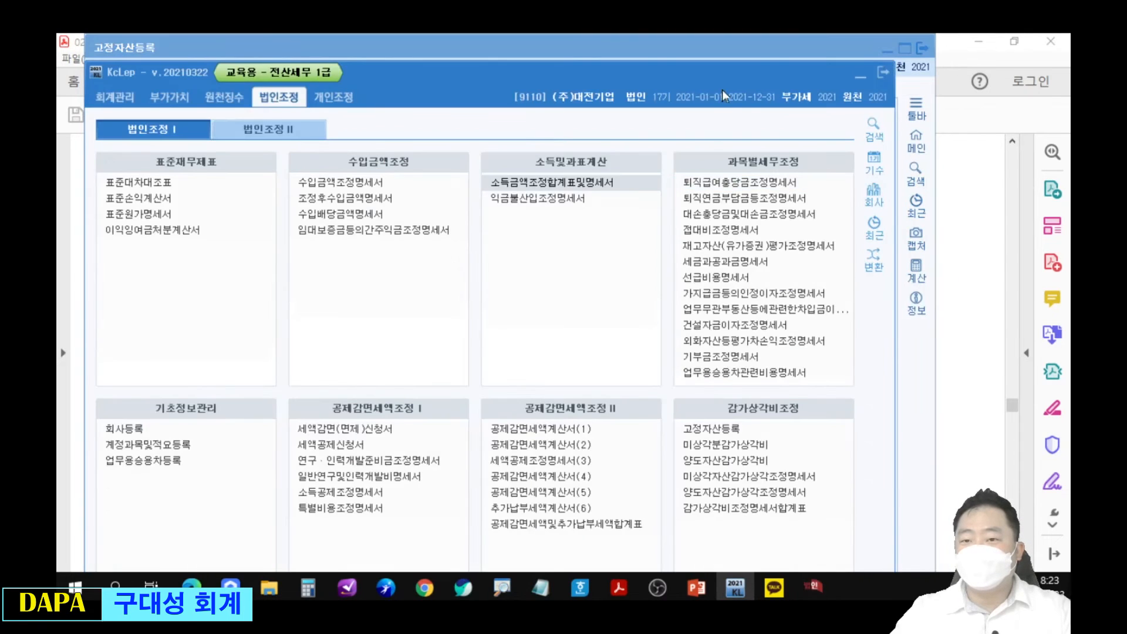
left_click_drag(722, 94, 740, 77)
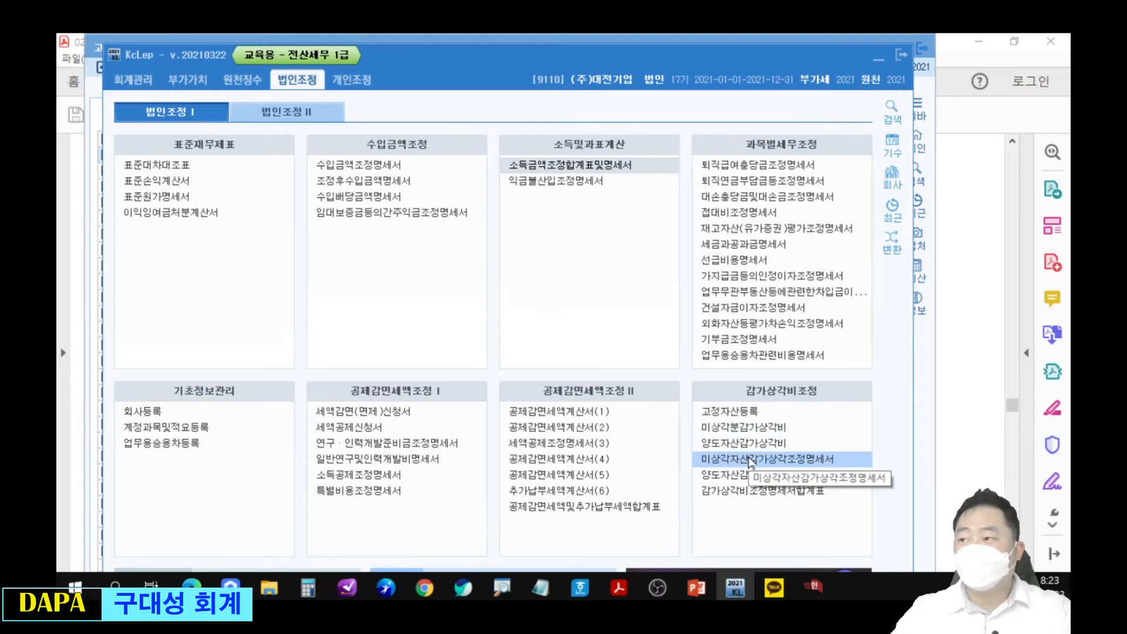
left_click(750, 462)
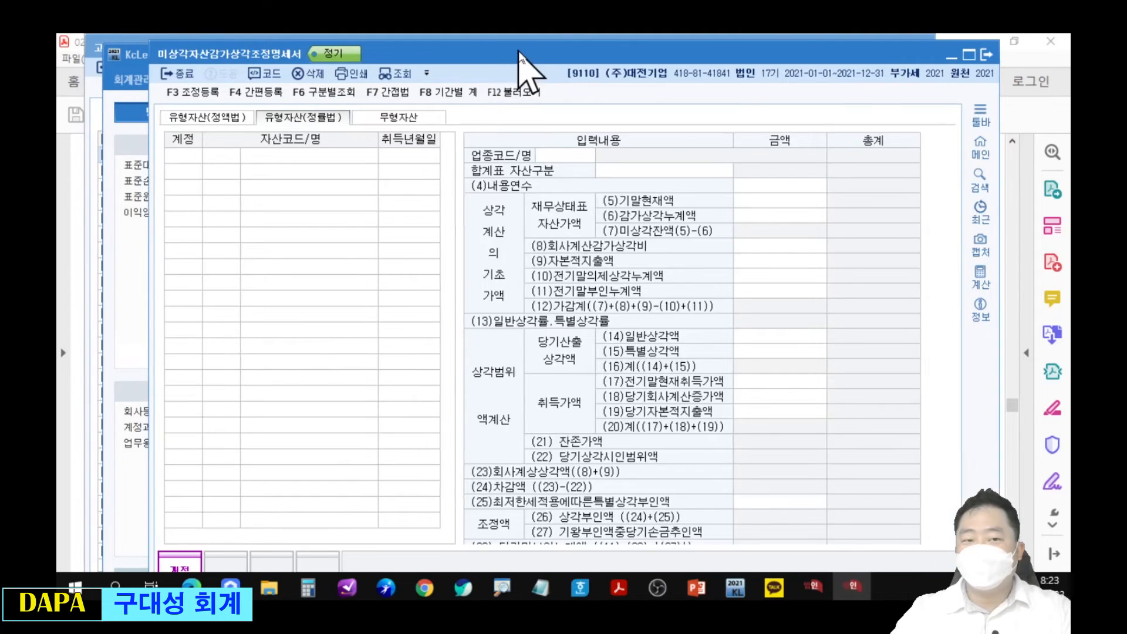
left_click_drag(522, 59, 532, 58)
left_click(215, 116)
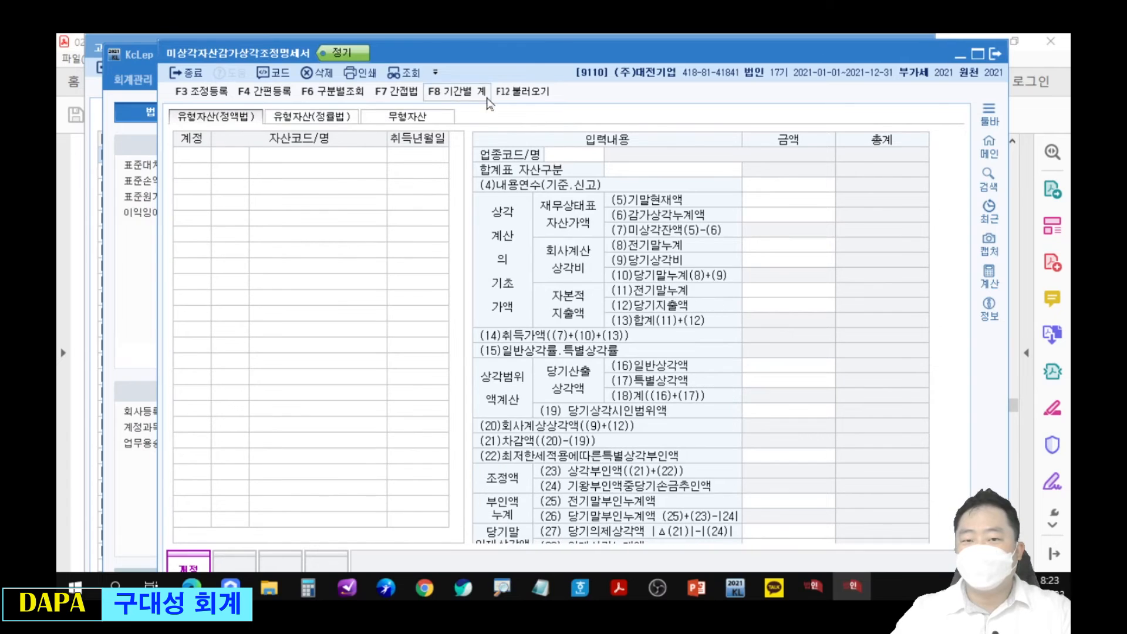
left_click(526, 91)
left_click(618, 371)
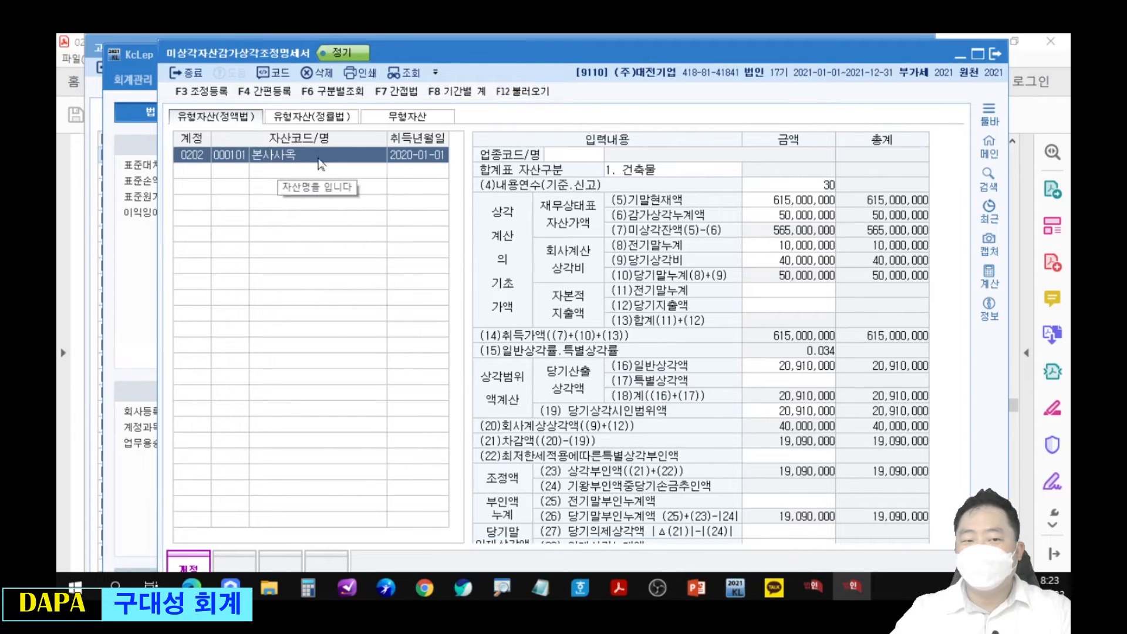
Check the 정률법 schedule of 밀링 and mark the 당기말부인누계액 in the 정액법 schedule of 본사사옥
left_click(329, 117)
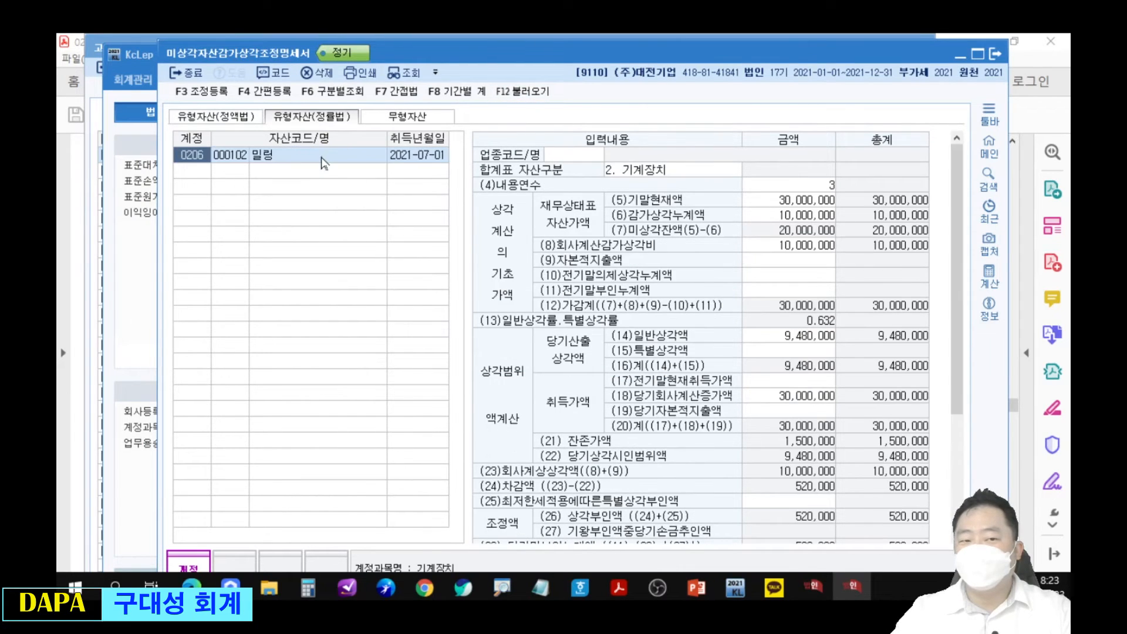
left_click(238, 118)
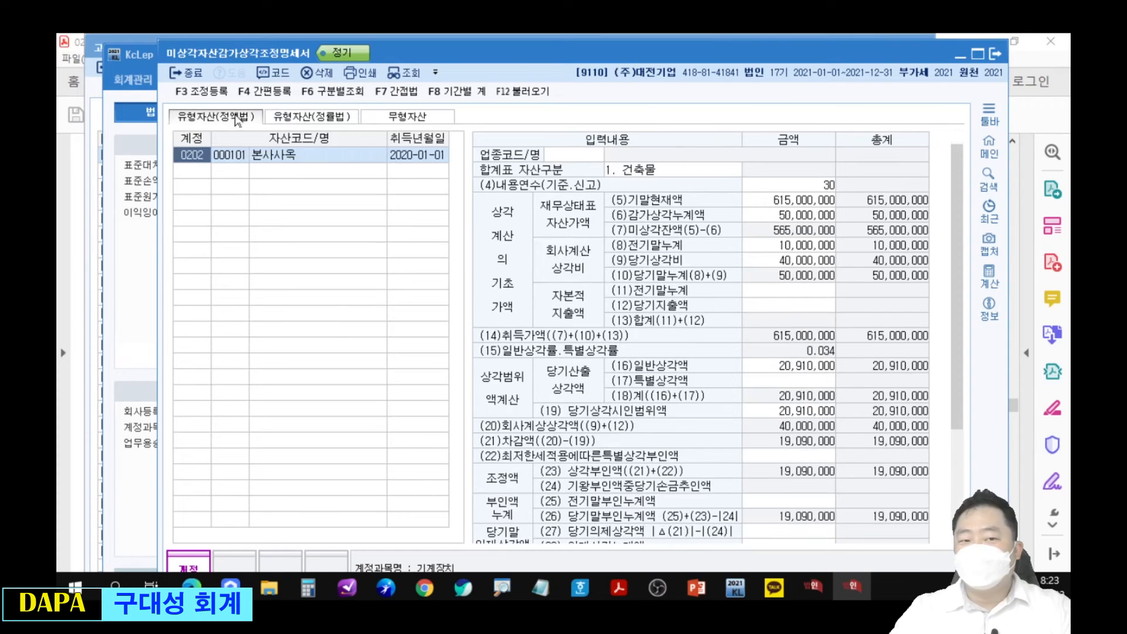
left_click_drag(755, 489, 845, 527)
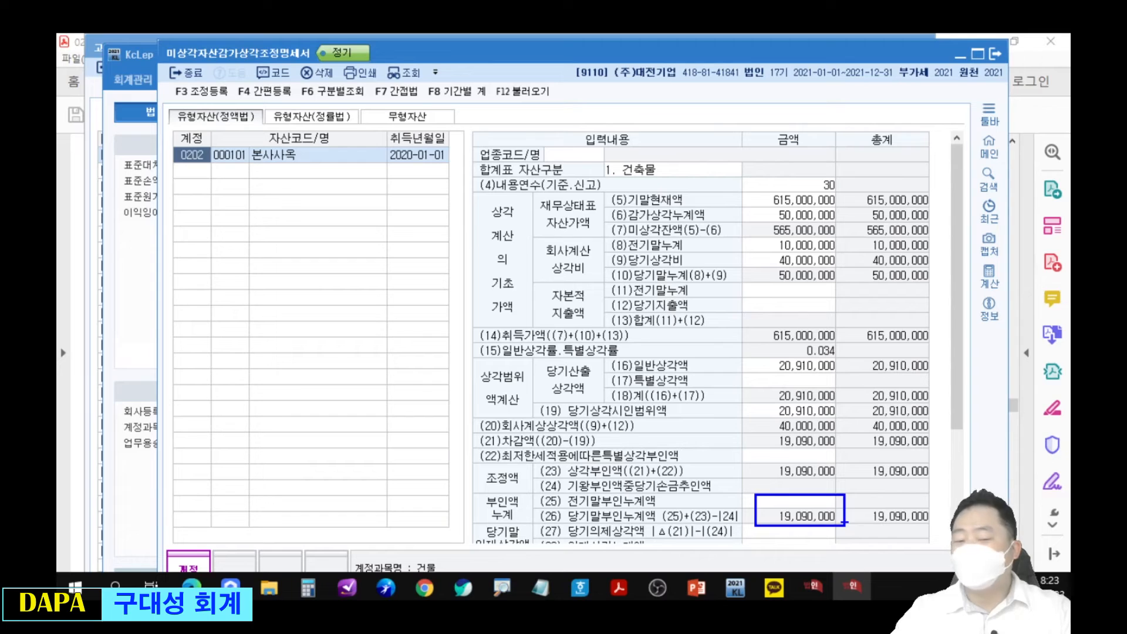
Open 조정 등록 and add 건물감가상각비한도초과 of 19,090,000 as 유보발생 under 익금산입 및 손금불산입
key("F3")
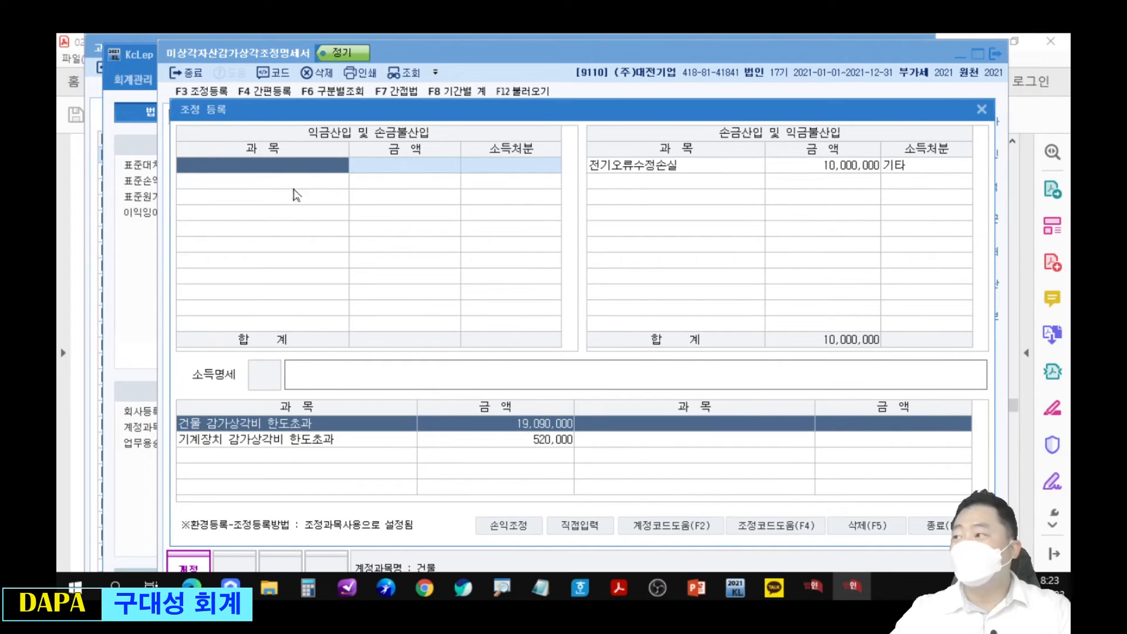
type("건물")
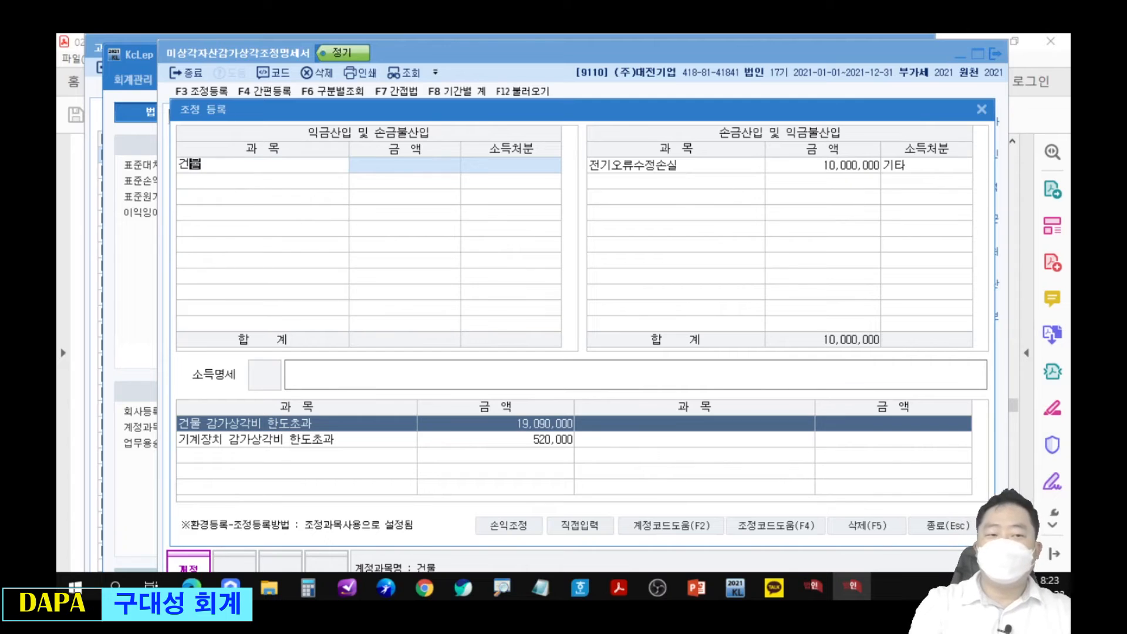
key("Return")
key("Return")
type("19090000")
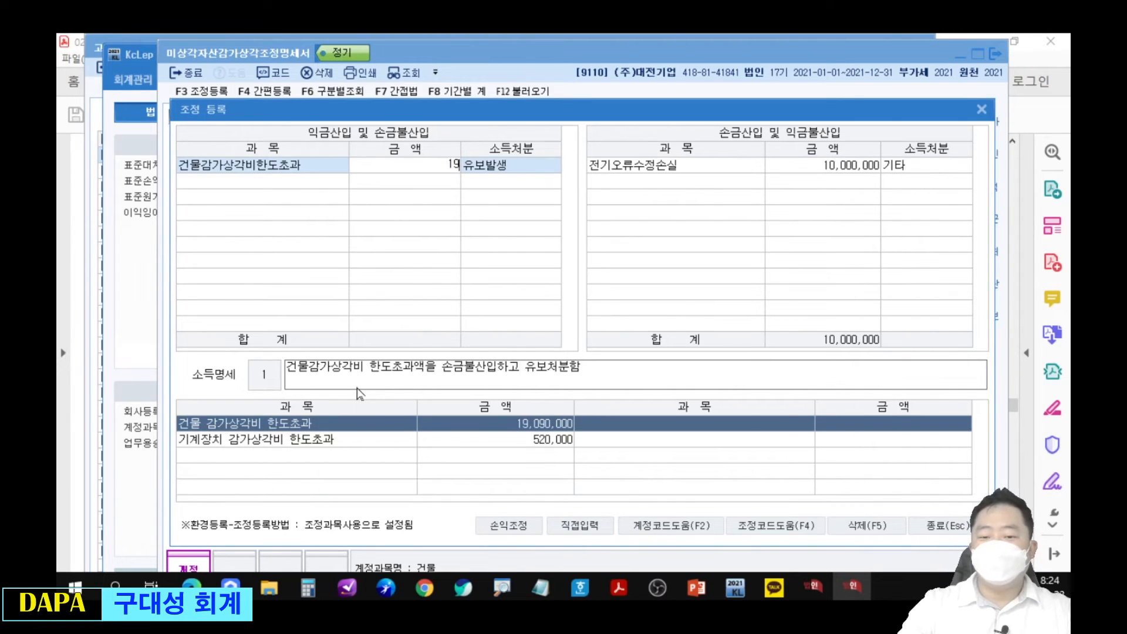
key("Return")
key("Return")
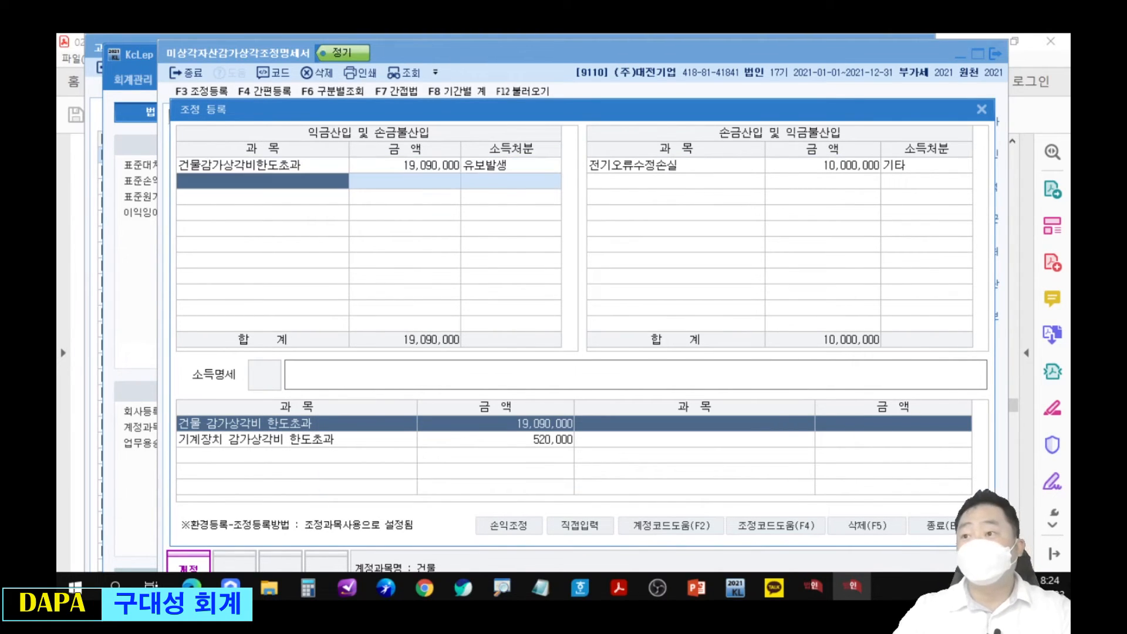
Add 기계장치감가상각비한도초과 of 520,000 as 유보발생 under 익금산입 및 손금불산입
type("기계")
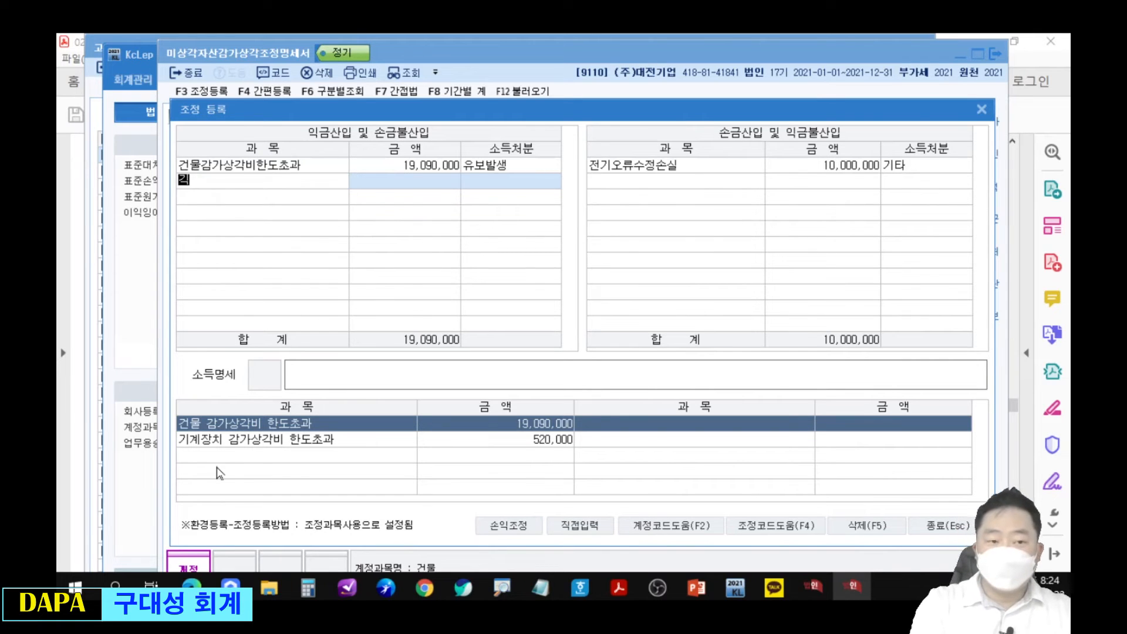
key("Return")
key("Return")
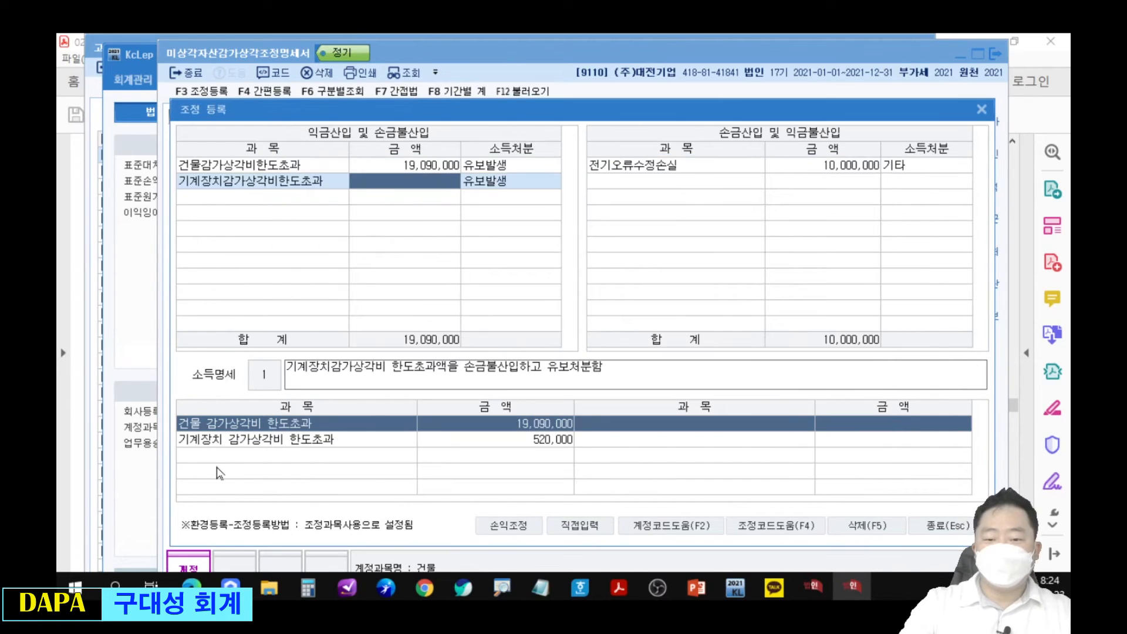
type("520000")
key("Return")
key("Return")
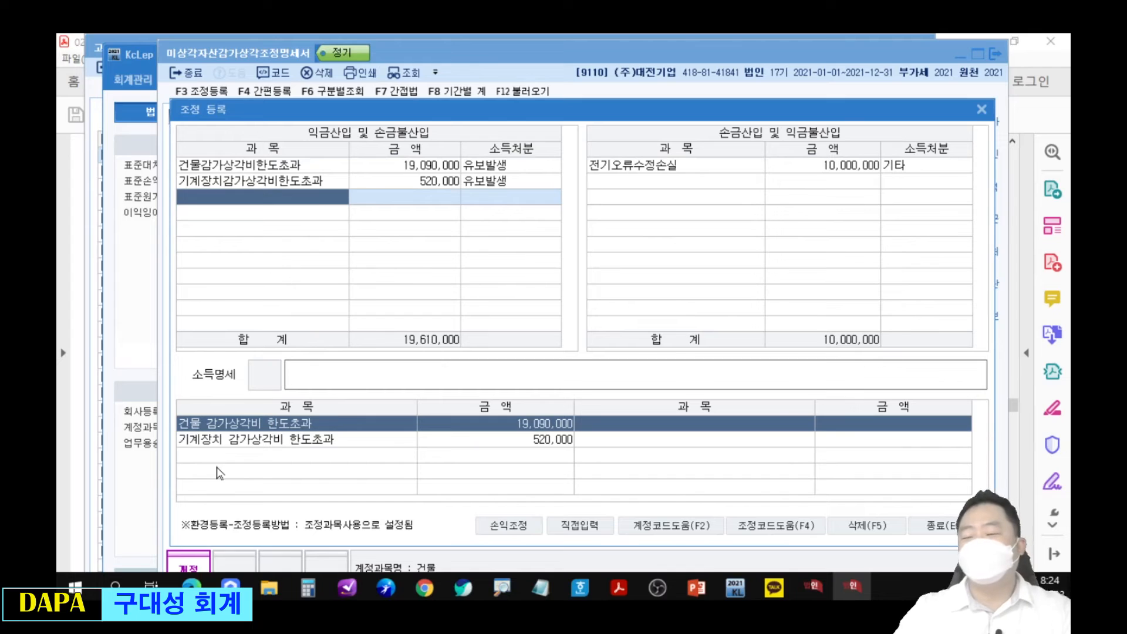
Mark the two 한도초과 amounts, the 전기오류수정손실 entry and the empty amount area, and write F3 on screen
left_click_drag(496, 411, 585, 457)
left_click_drag(473, 203, 535, 410)
mouse_move(576, 139)
left_mouse_down()
mouse_move(773, 191)
mouse_move(918, 198)
left_mouse_up()
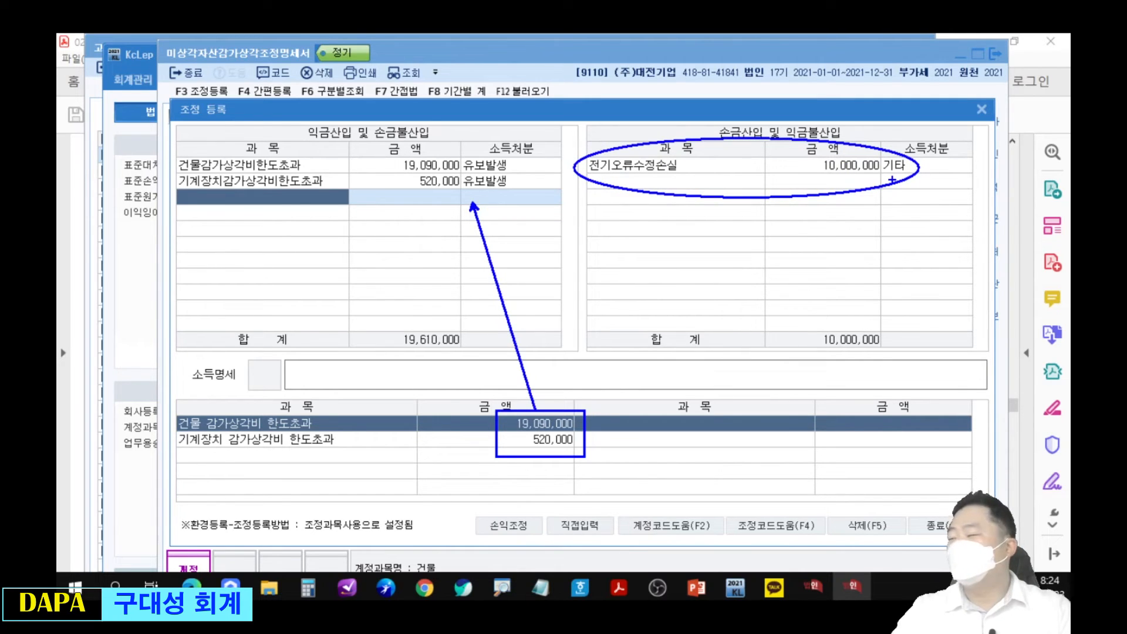
left_click_drag(836, 376, 794, 451)
left_click_drag(786, 367, 843, 439)
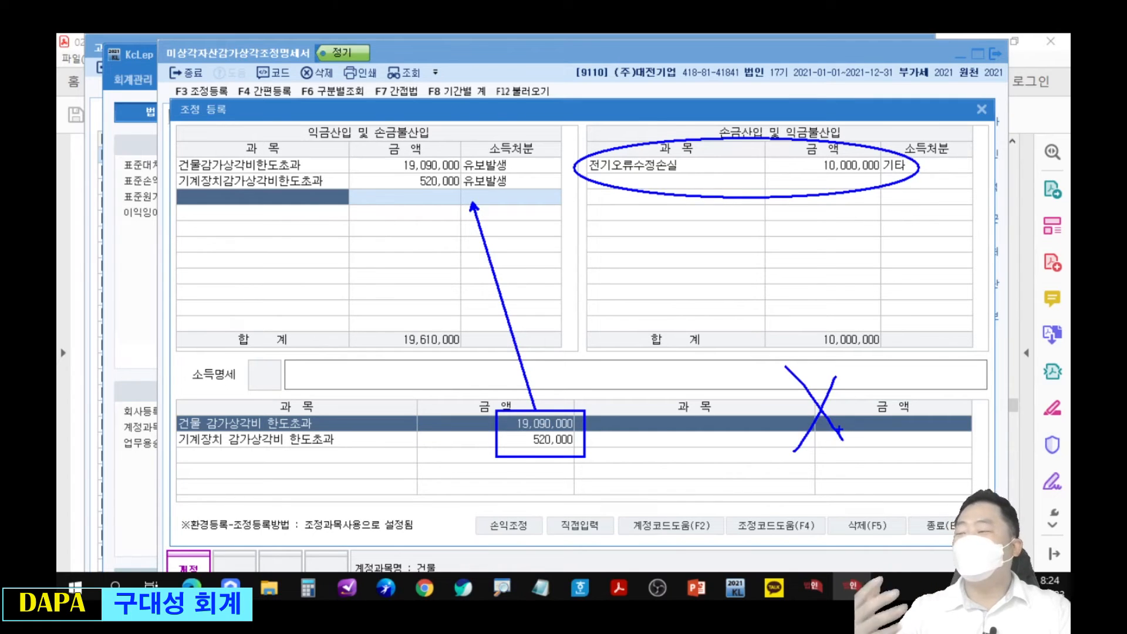
left_click_drag(744, 256, 799, 243)
left_click_drag(736, 257, 744, 337)
mouse_move(746, 285)
left_mouse_down()
mouse_move(815, 261)
mouse_move(810, 301)
left_mouse_up()
left_click(728, 355)
mouse_move(729, 355)
left_mouse_down()
mouse_move(855, 294)
mouse_move(740, 345)
left_mouse_up()
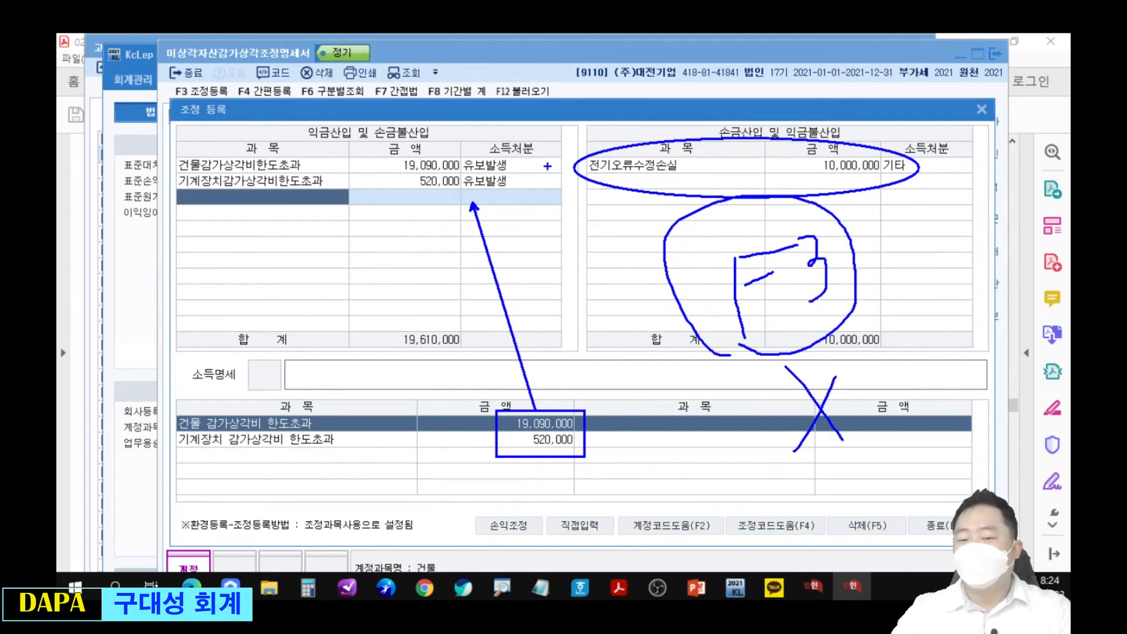
Redraw simpler marks on the 한도초과 amounts and the empty amount area, clear them, and close 조정 등록
key("e")
mouse_move(494, 394)
left_mouse_down()
mouse_move(588, 481)
mouse_move(603, 479)
left_mouse_up()
left_click_drag(545, 384, 473, 197)
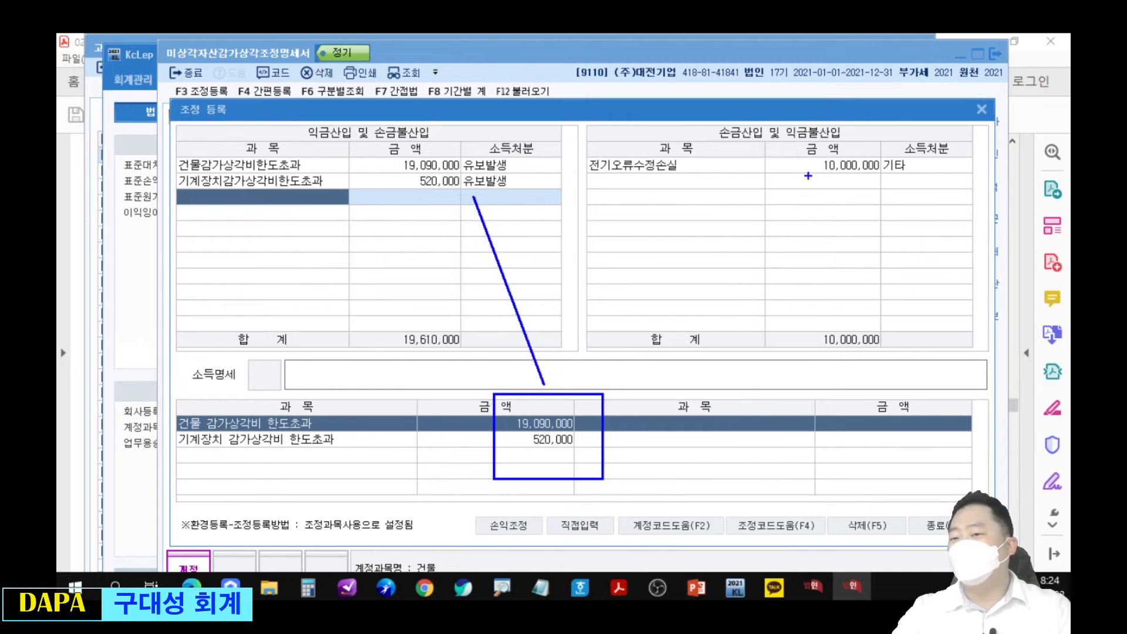
mouse_move(846, 409)
left_mouse_down()
mouse_move(851, 470)
mouse_move(904, 451)
left_mouse_up()
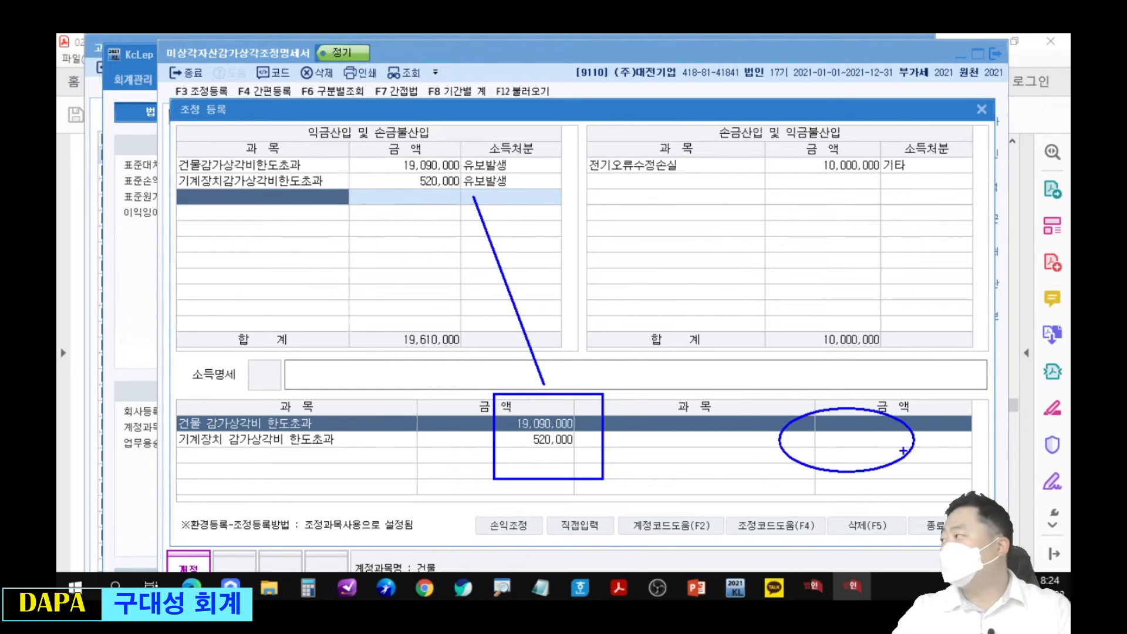
key("Escape")
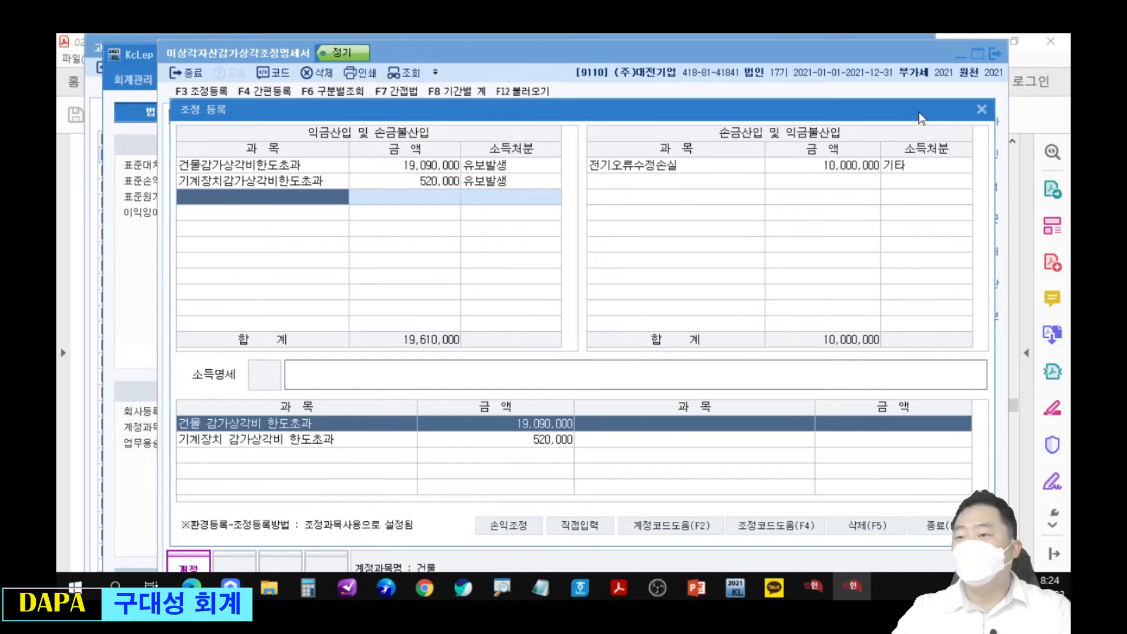
left_click_drag(924, 116, 910, 182)
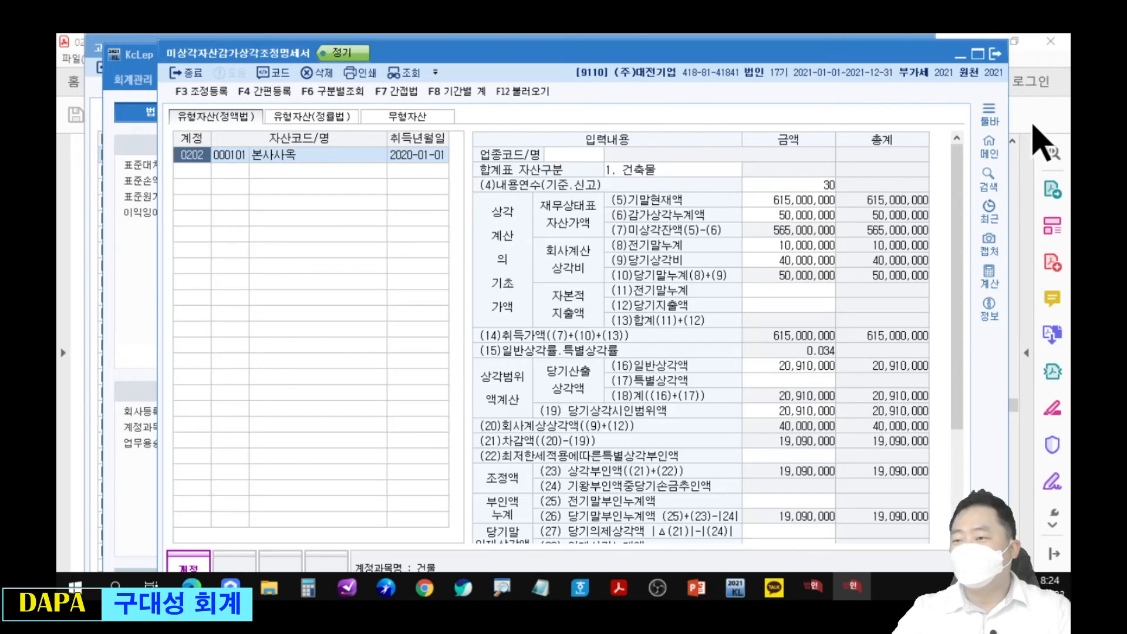
left_click(937, 170)
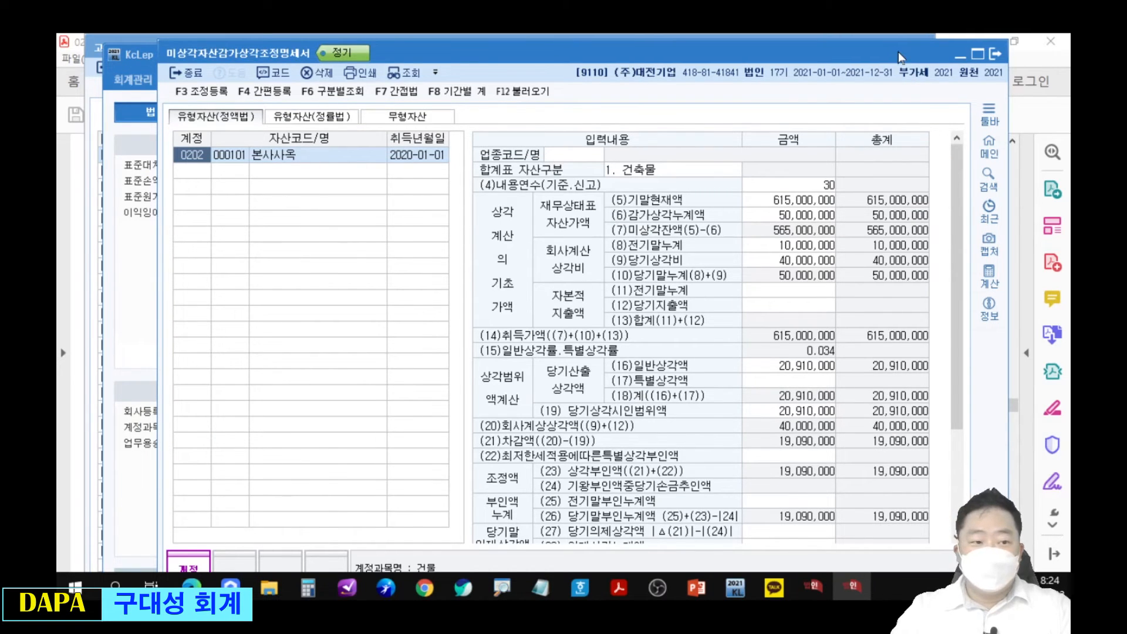
Return to the exercise PDF and review the Q2 instructions, both 고정자산대장 tables and the 기타 notes on page 400
left_click(1031, 108)
scroll(698, 200, "up", 5)
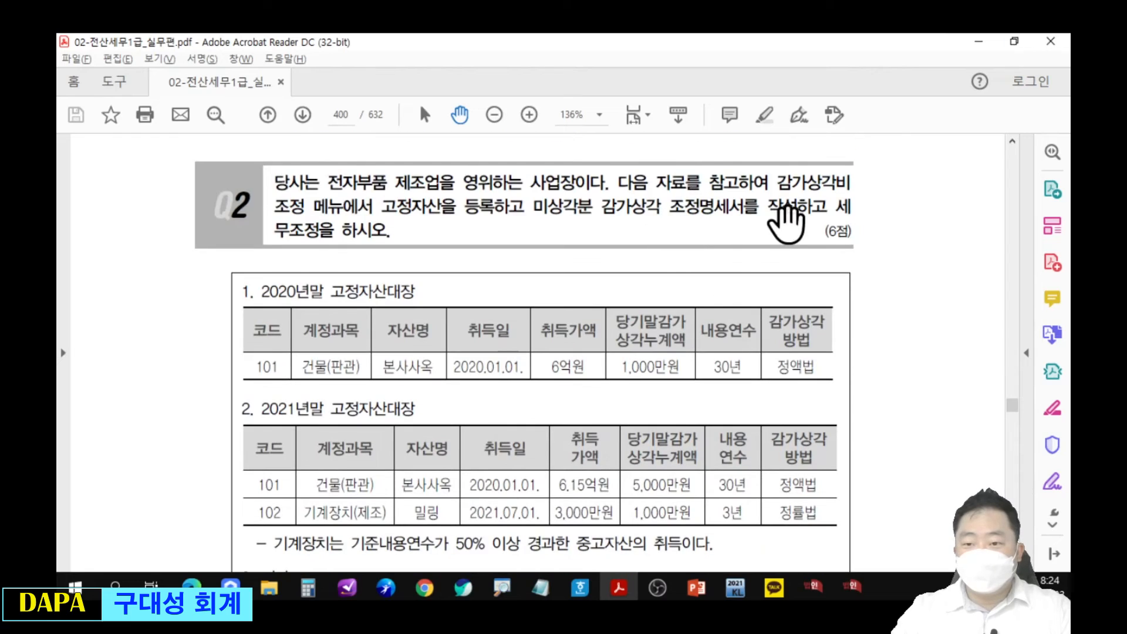
scroll(681, 376, "down", 3)
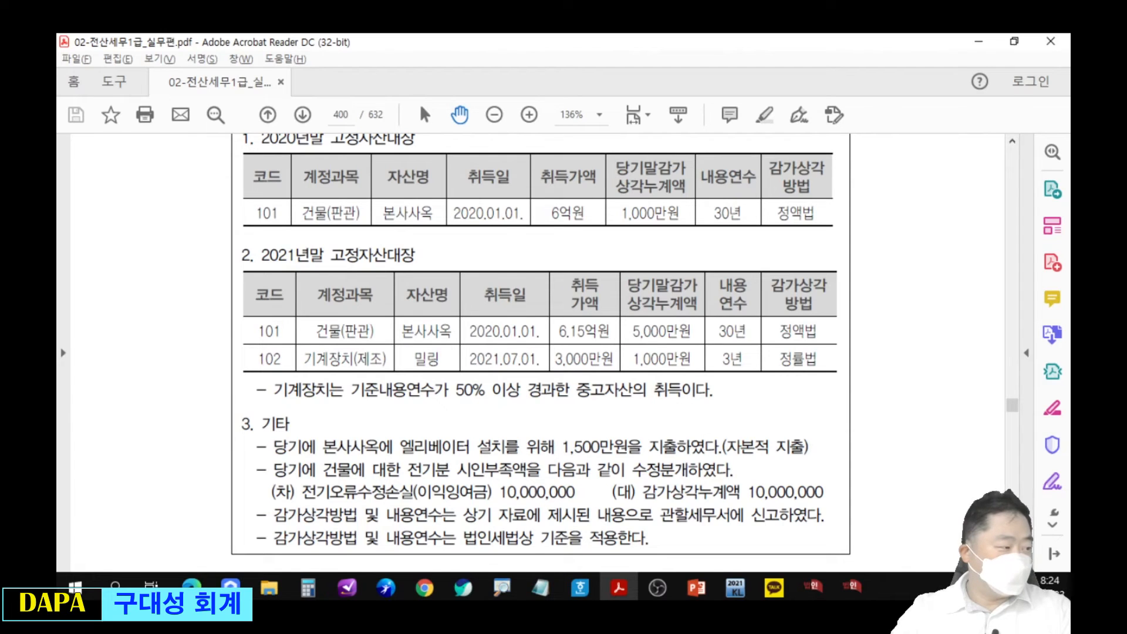
key("alt+Tab")
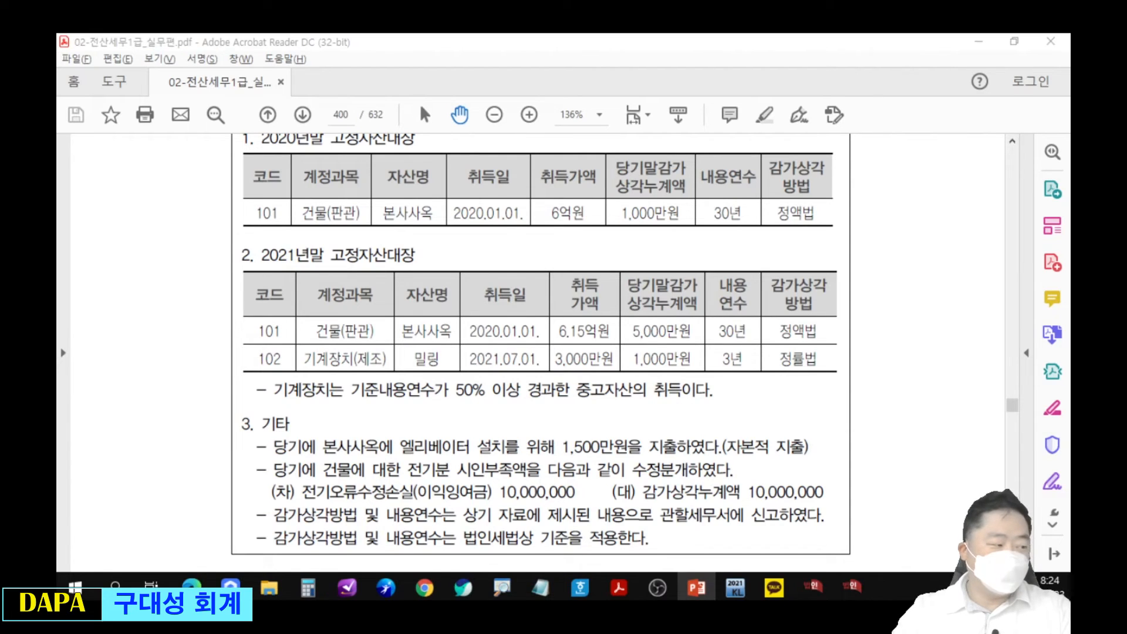
mouse_move(58, 100)
left_mouse_down()
mouse_move(453, 99)
mouse_move(610, 62)
left_mouse_up()
key("ctrl+2")
mouse_move(323, 347)
left_mouse_down()
mouse_move(422, 386)
mouse_move(520, 399)
left_mouse_up()
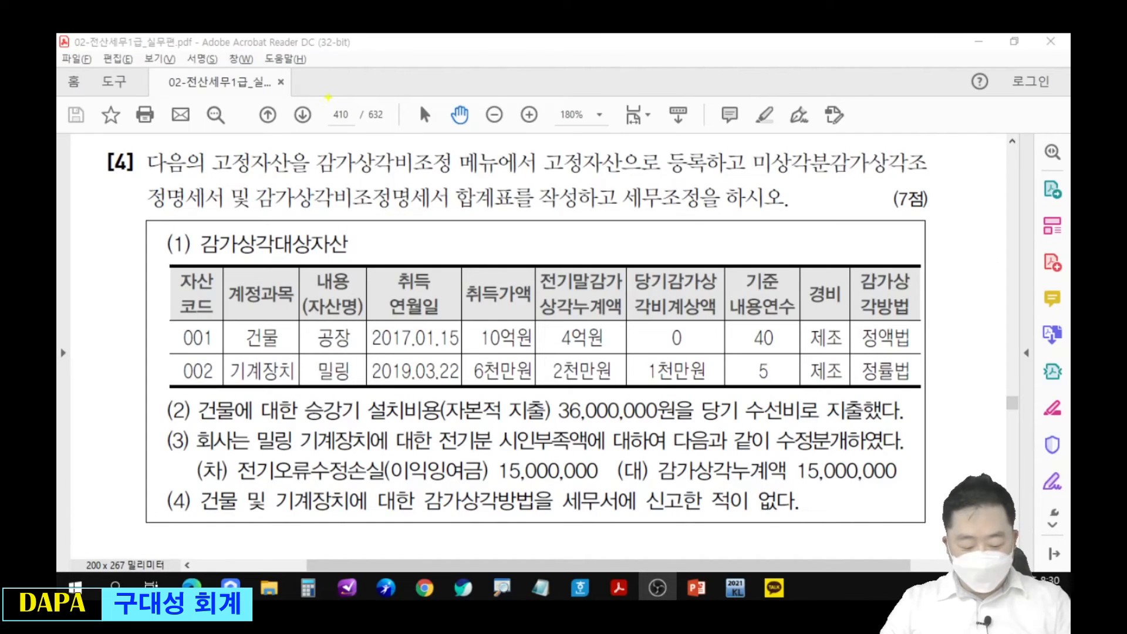
Circle page number 410, underline the menu, registration and statement tasks in exercise [4]'s instructions, and clear the marks
mouse_move(326, 97)
left_mouse_down()
mouse_move(352, 138)
mouse_move(359, 103)
left_mouse_up()
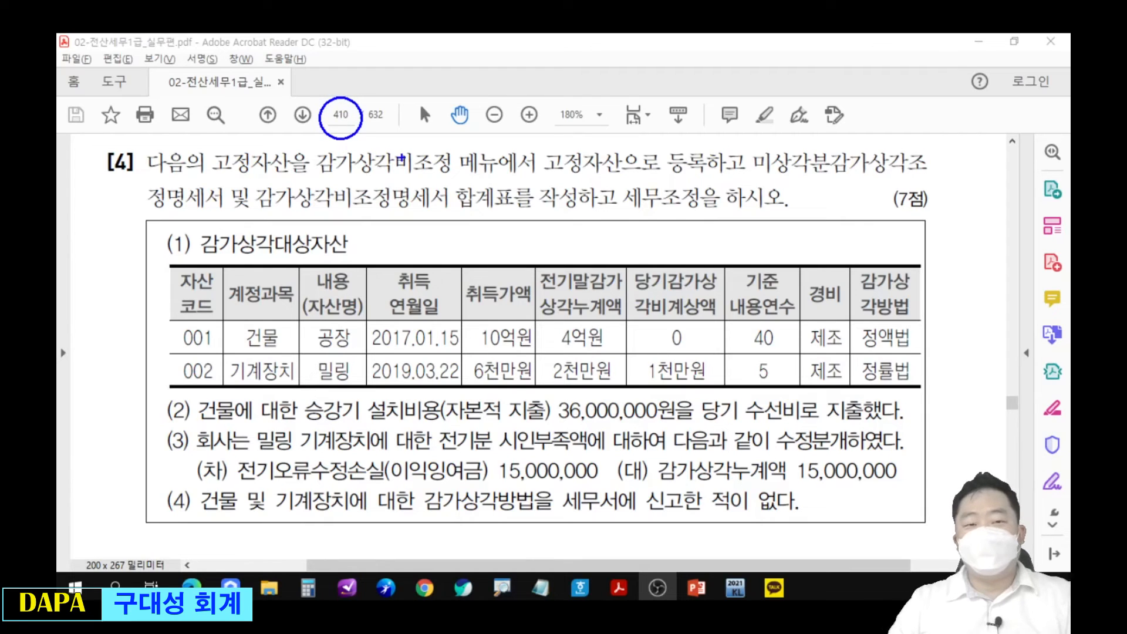
key("Escape")
key("ctrl+2")
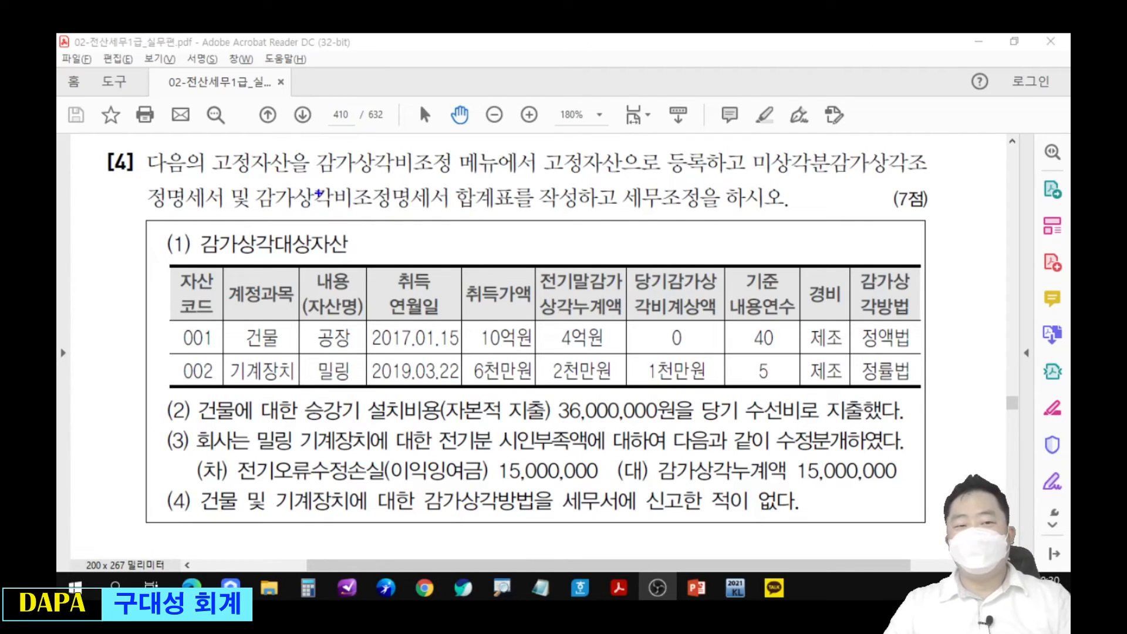
left_click_drag(320, 175, 493, 173)
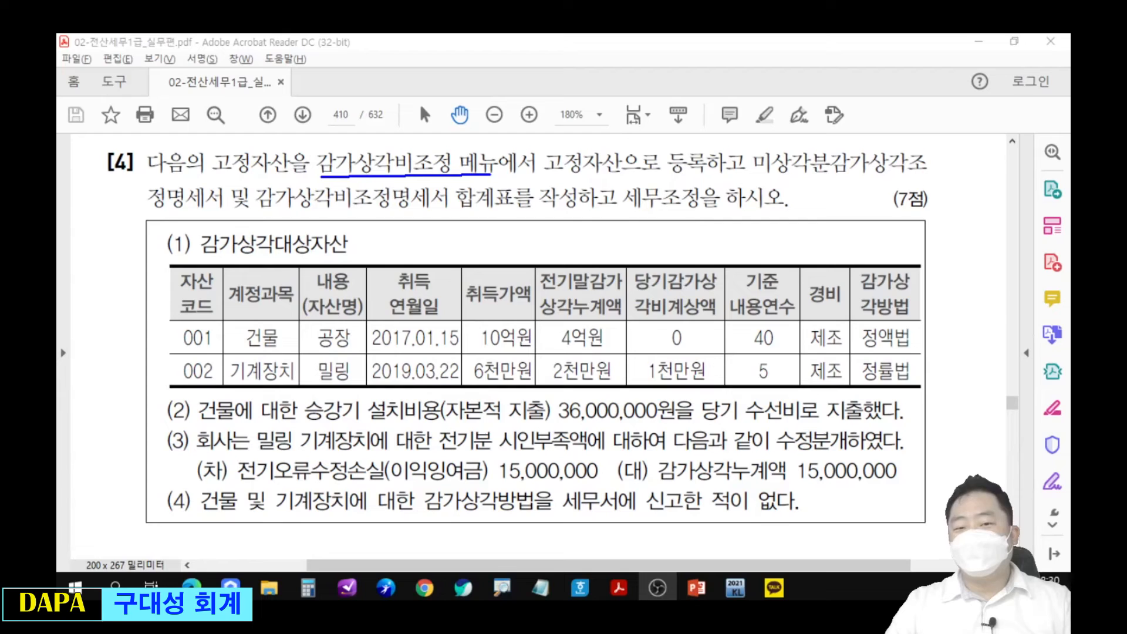
key("e")
left_click_drag(543, 175, 916, 174)
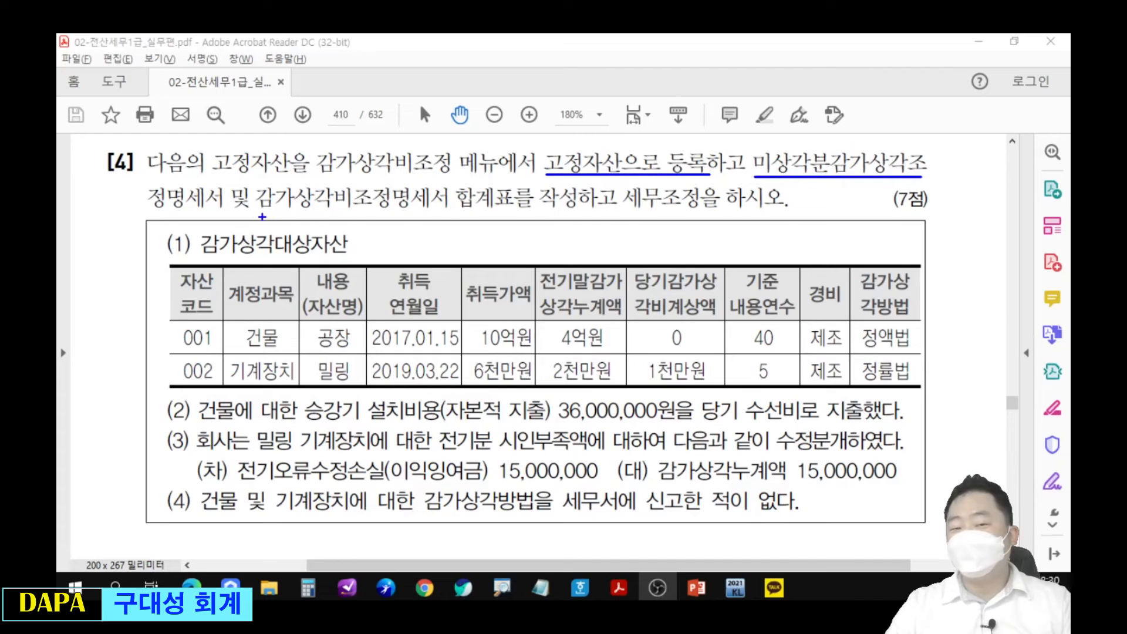
left_click_drag(245, 213, 521, 215)
left_click_drag(532, 203, 527, 217)
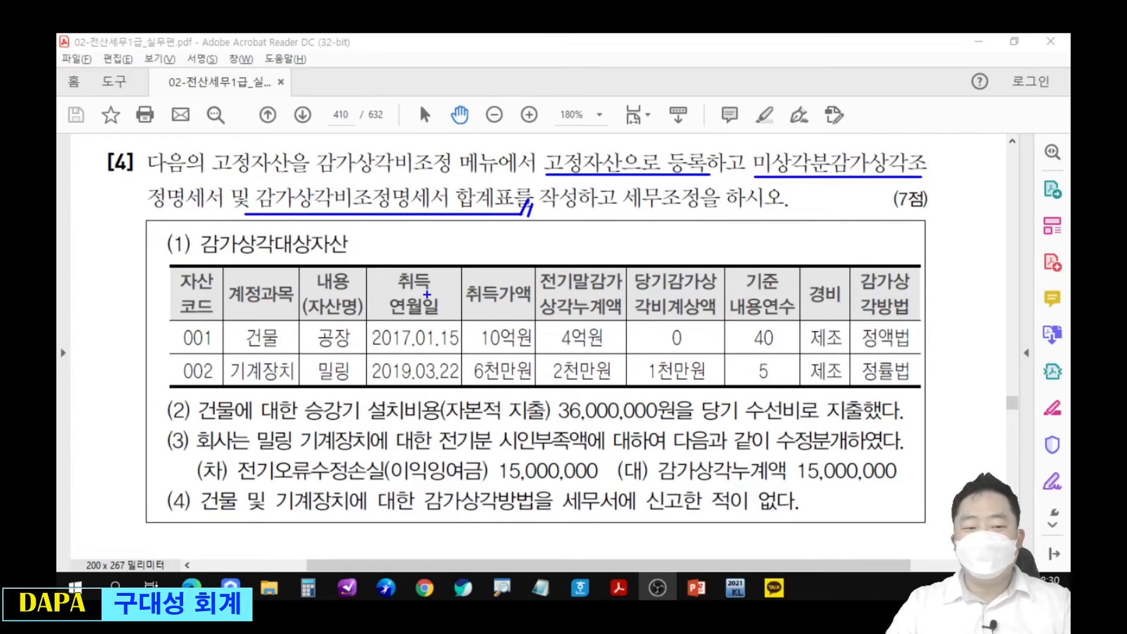
key("Escape")
Mark the 전기말감가상각누계액 column and the 자본적 지출 36,000,000원 note in item (2), clearing the marks at the end
mouse_move(423, 371)
left_mouse_down()
mouse_move(423, 337)
mouse_move(424, 389)
left_mouse_up()
key("ctrl+2")
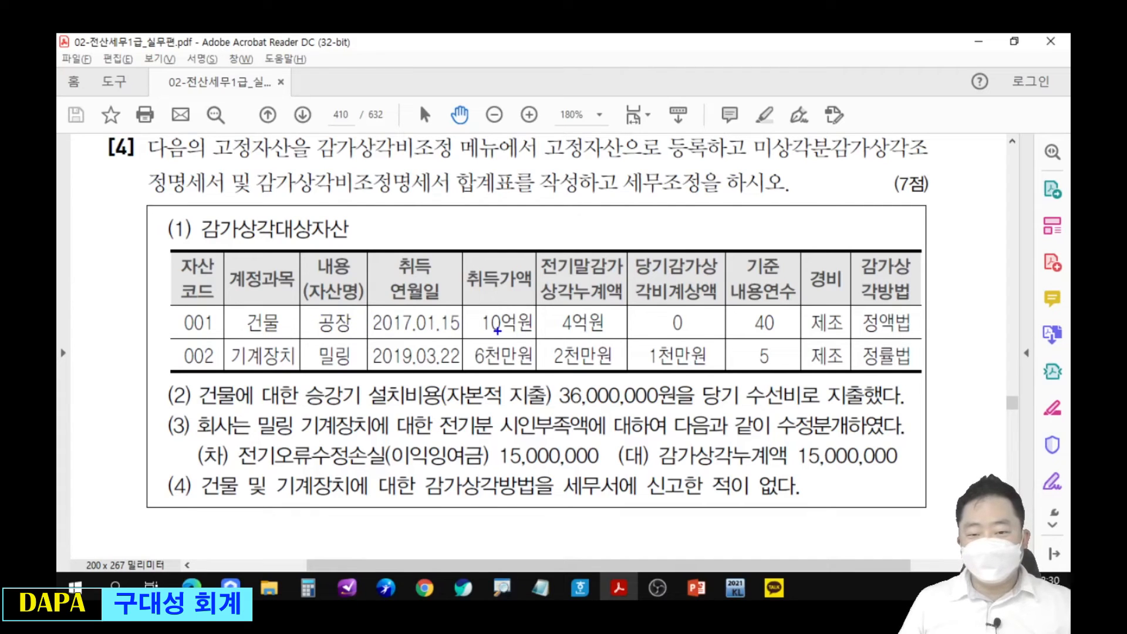
left_click_drag(539, 244, 555, 233)
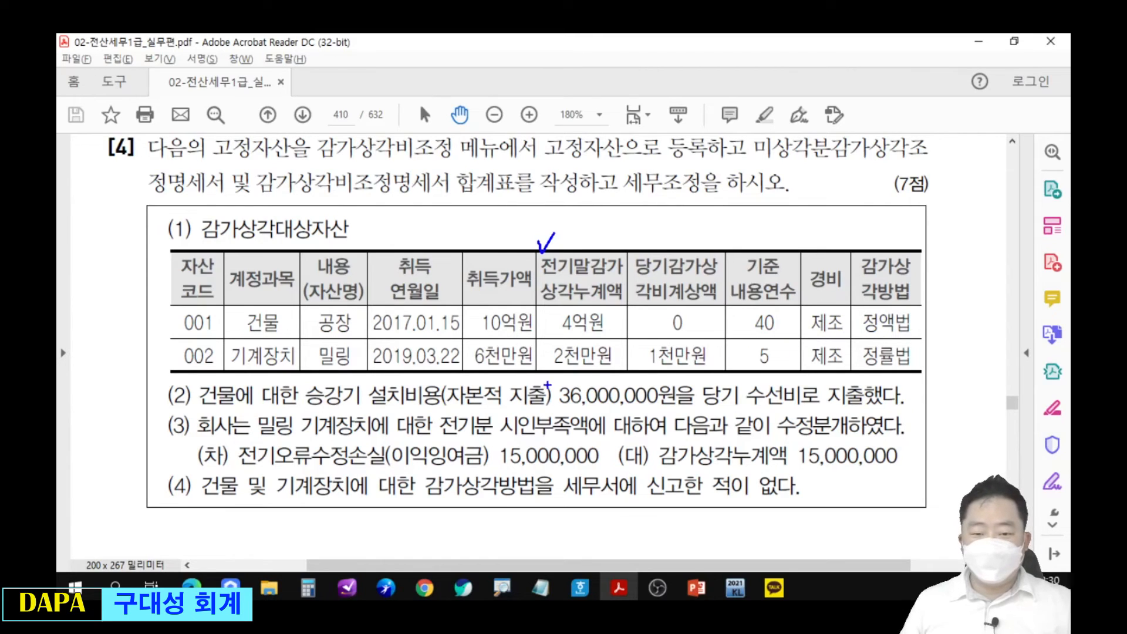
left_click_drag(443, 405, 906, 405)
mouse_move(913, 385)
left_mouse_down()
mouse_move(918, 394)
mouse_move(931, 374)
left_mouse_up()
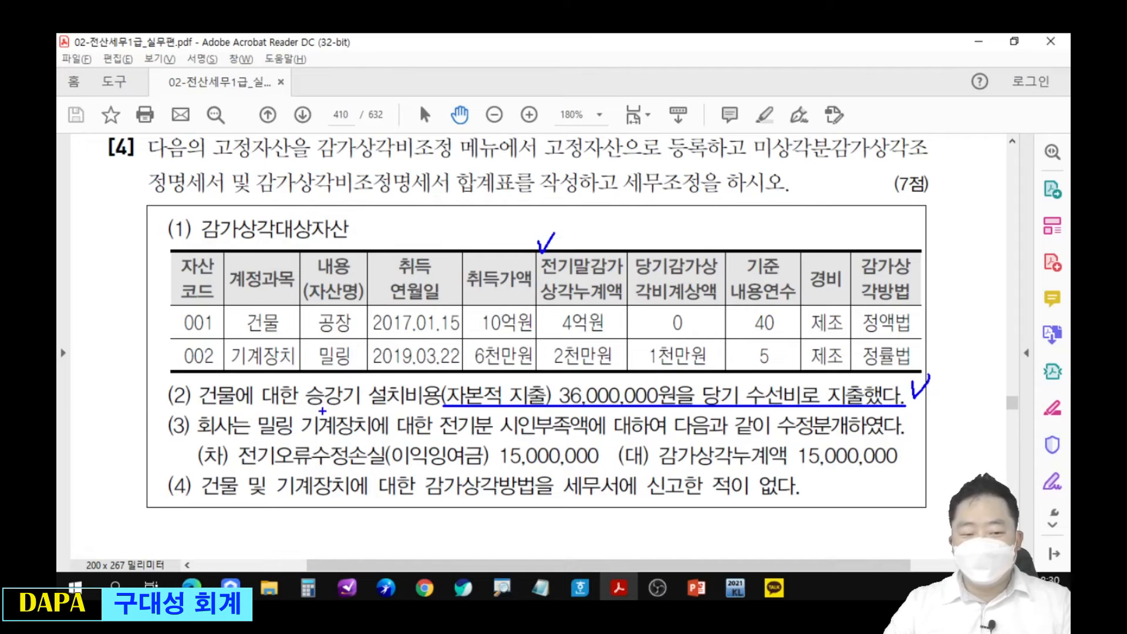
key("Escape")
Switch to KcLep's 고정자산등록 and add asset 000001 공장 under account 0202 건물 with 취득년월일 2017-01-15
key("alt+Tab")
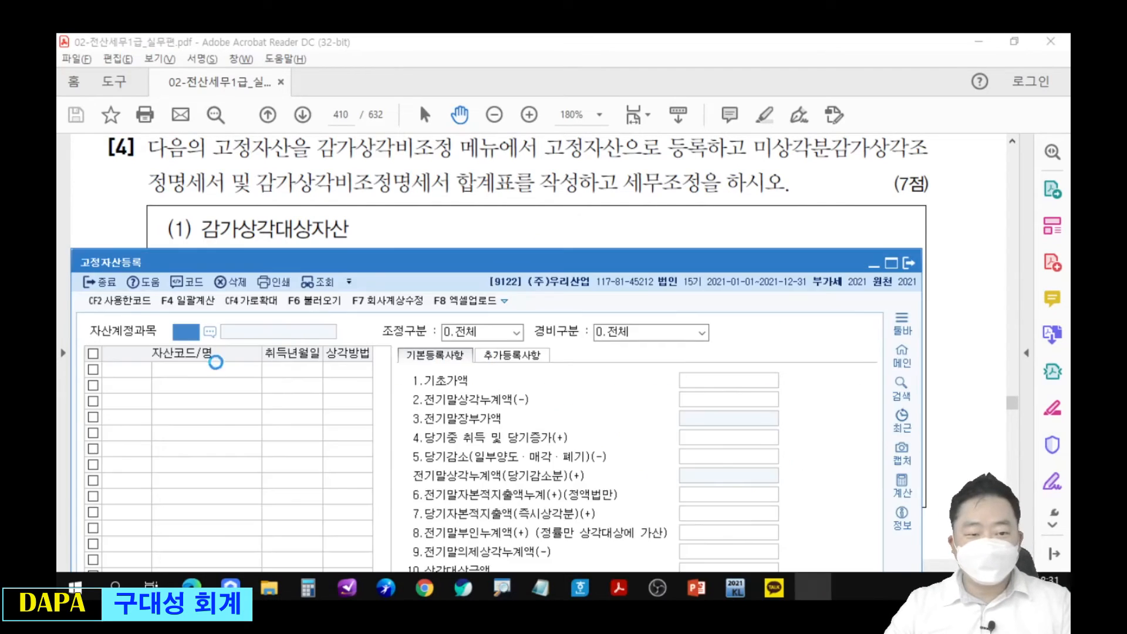
left_click(415, 231)
left_click_drag(494, 395, 501, 297)
key("alt+Tab")
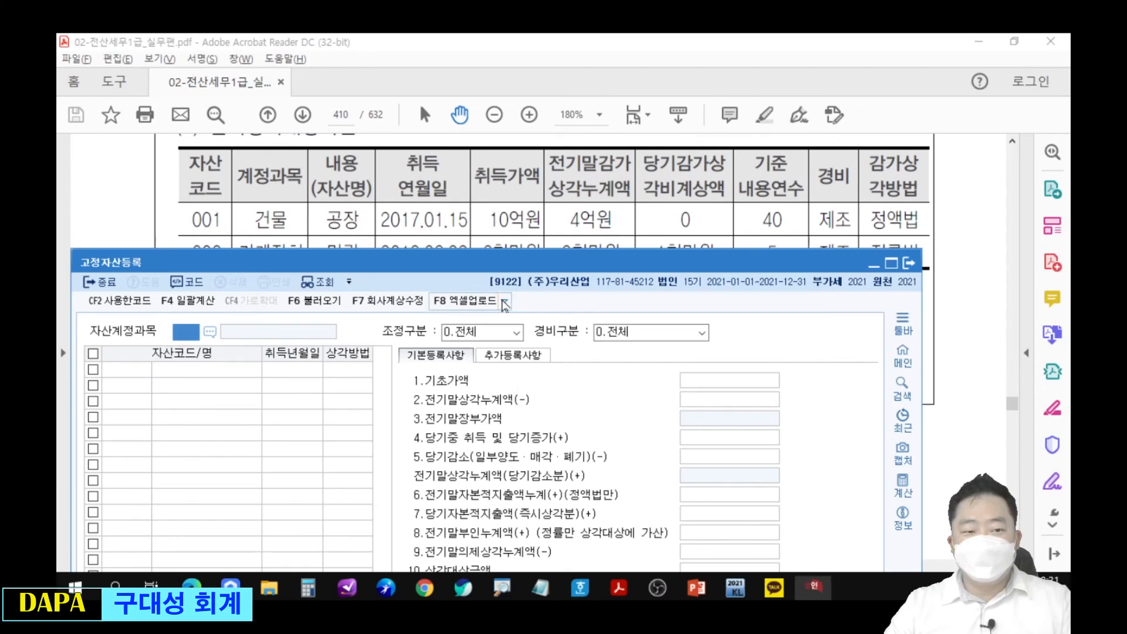
type("202")
key("Return")
type("1")
key("Return")
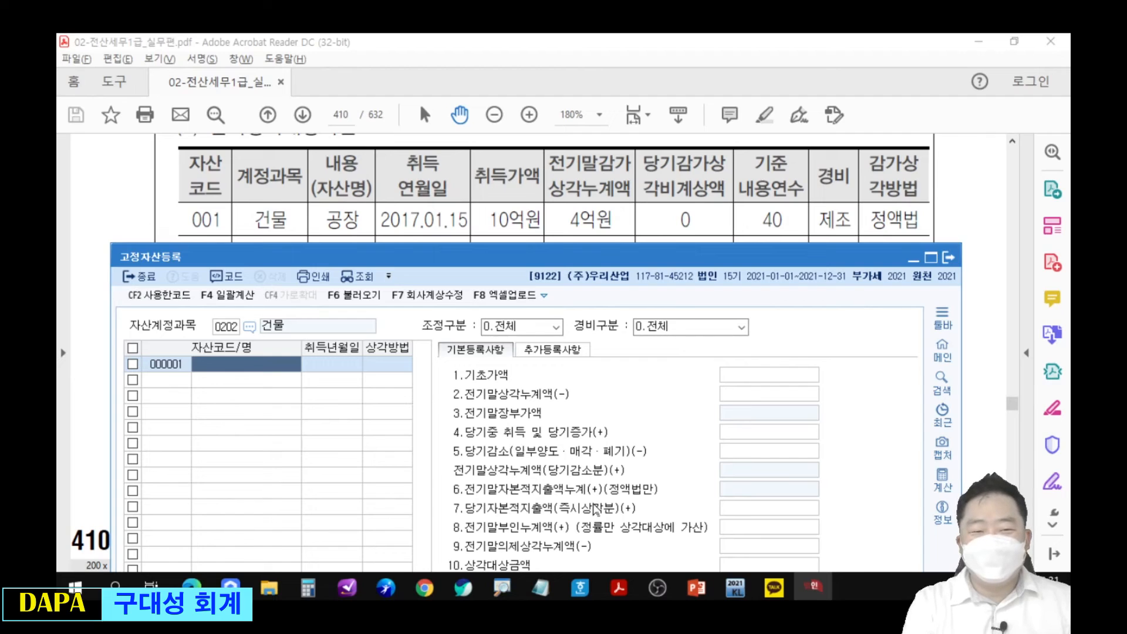
type("공장")
key("Return")
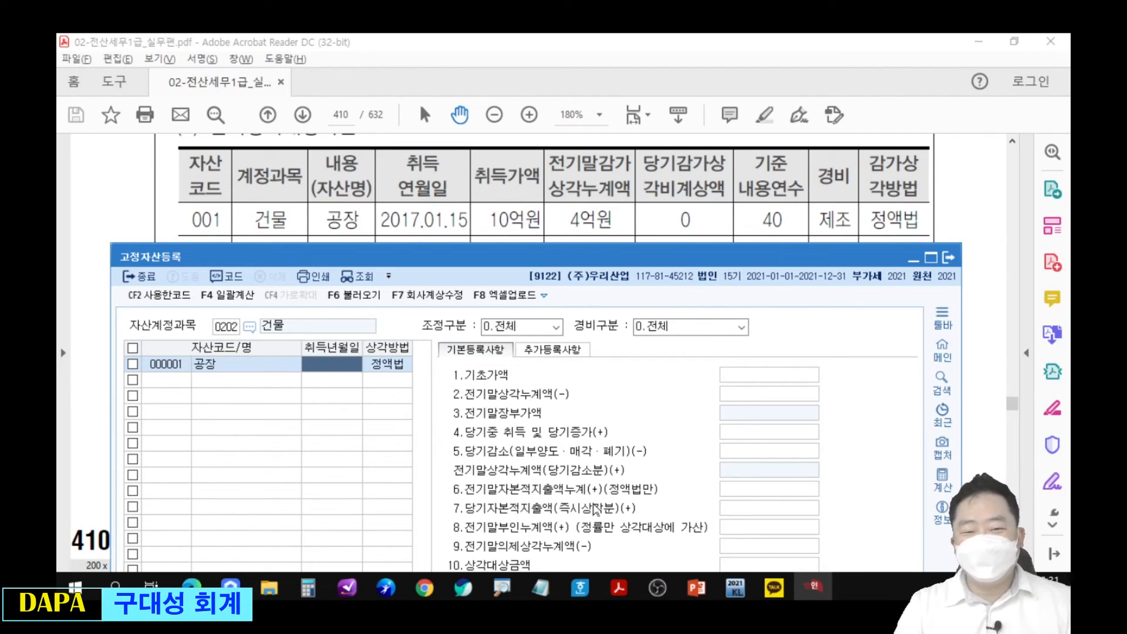
type("2017-01-1")
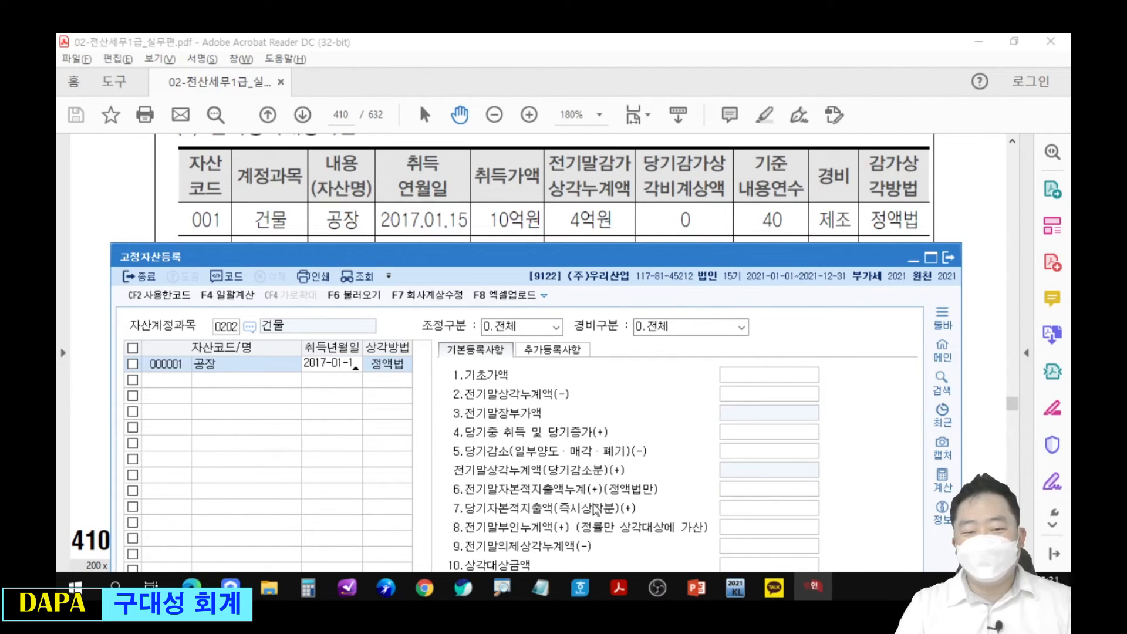
type("5")
key("Return")
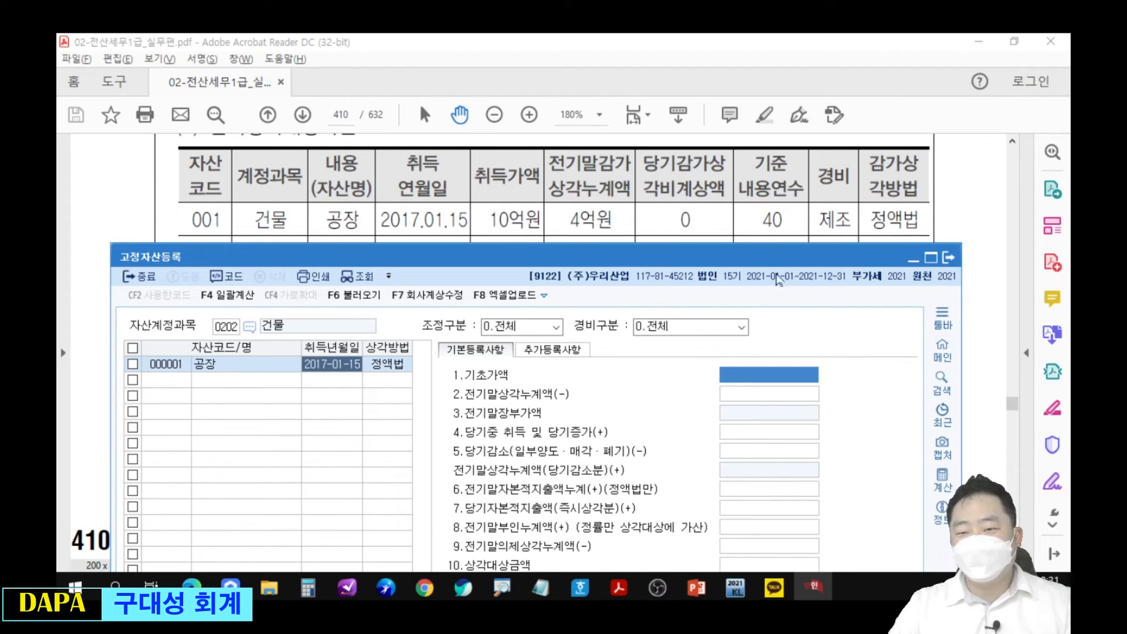
Enter 기초가액 1,000,000,000 and 전기말상각누계액 400,000,000 for 공장
type("1,00")
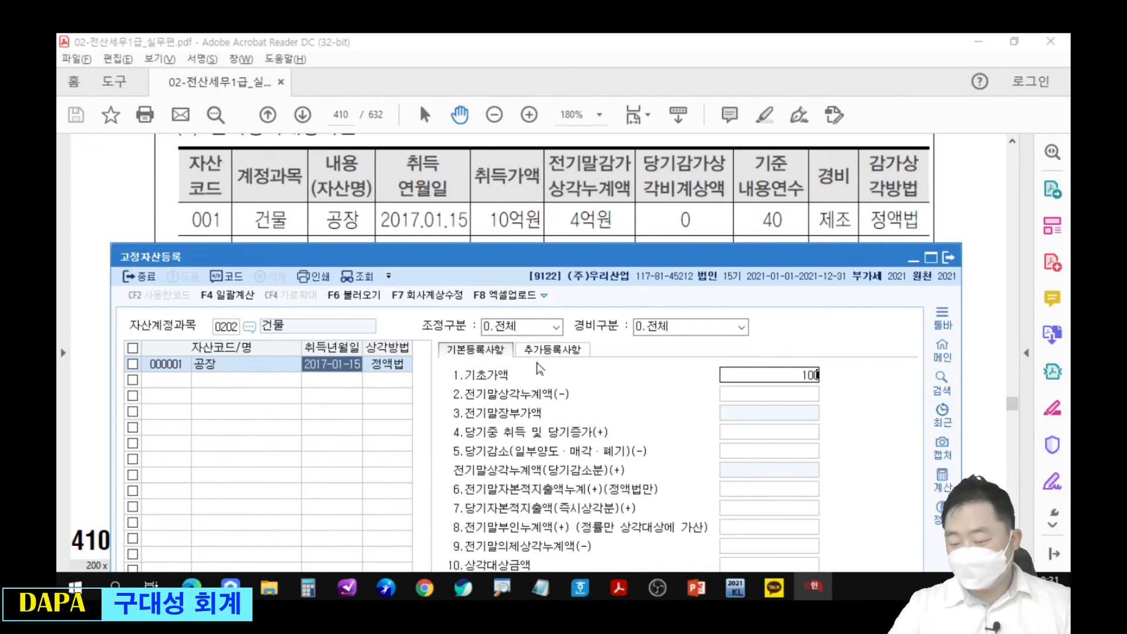
type("0,000,000")
key("Return")
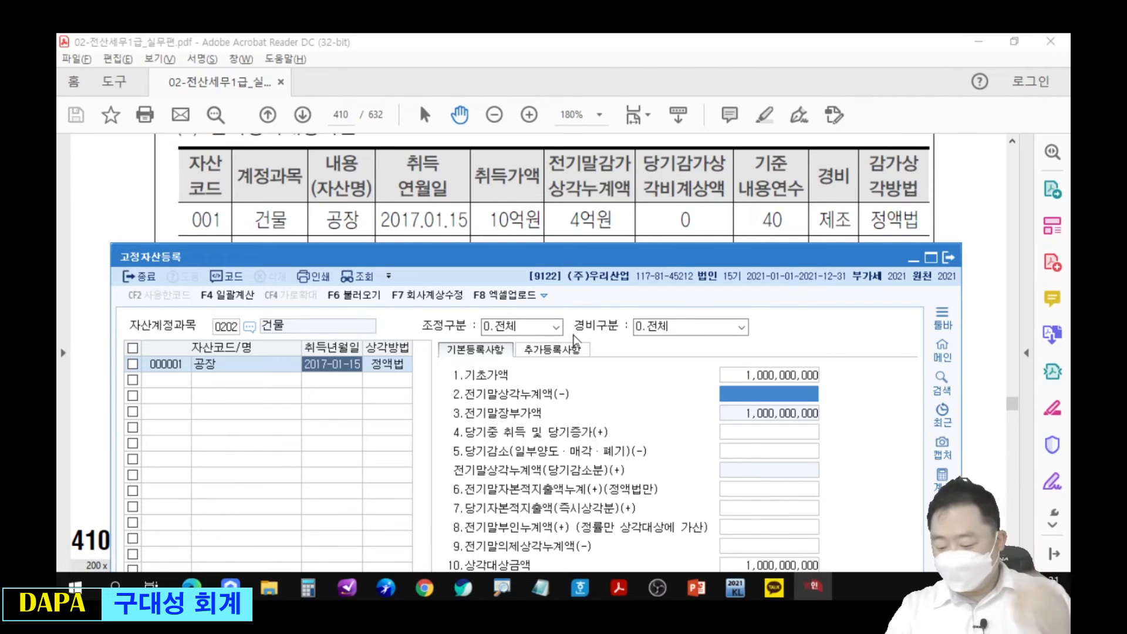
type("400,000,000")
key("Return")
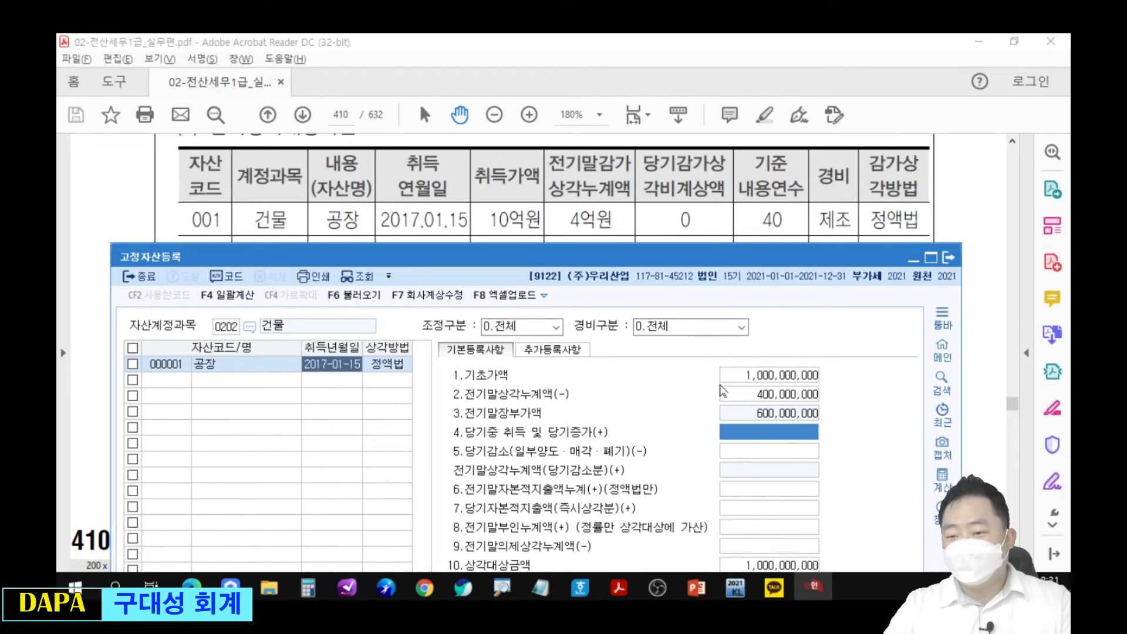
Set 공장's 내용연수 to 40 and its 경비구분 to 1.500번대/제조
left_click_drag(775, 257, 800, 93)
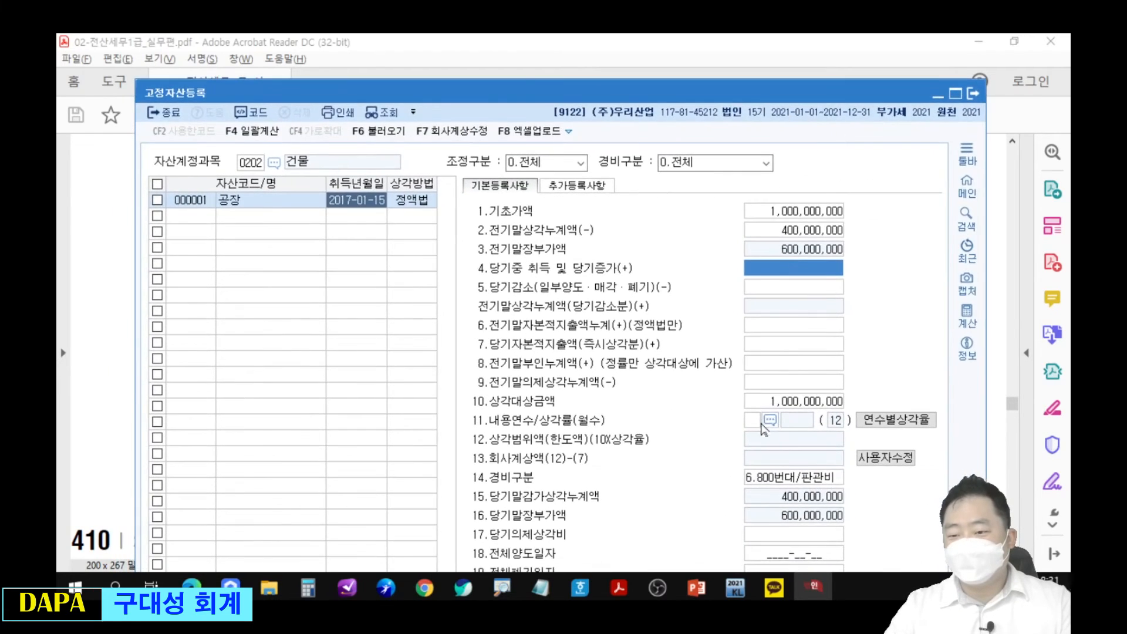
left_click(754, 421)
type("40")
key("Return")
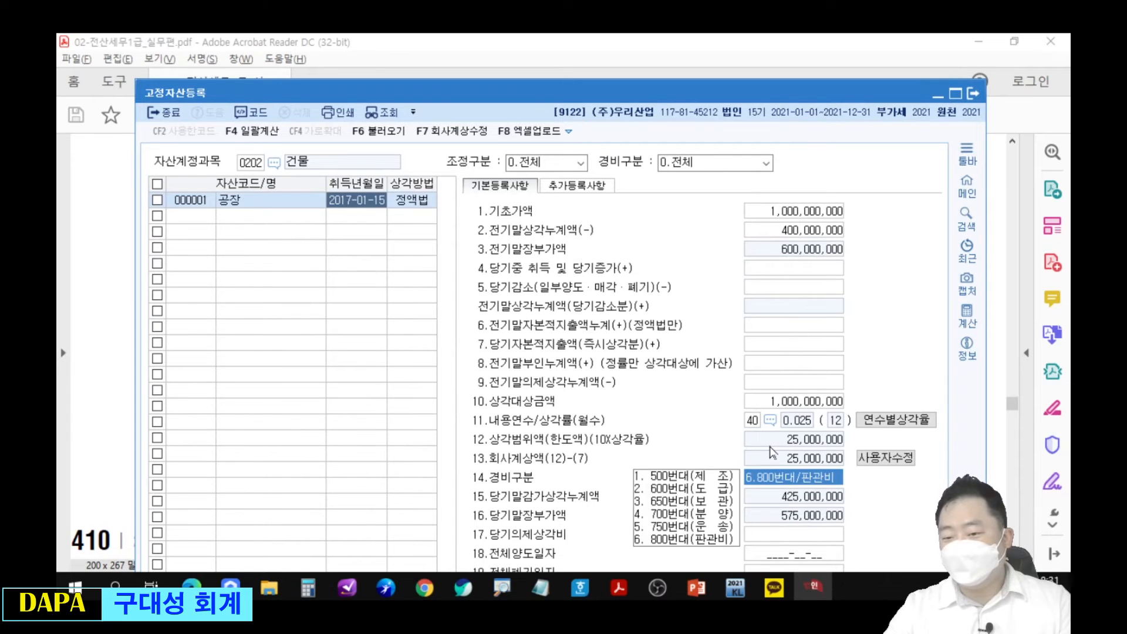
type("1")
key("Return")
Check note (2) in the exercise PDF and enter 36,000,000 as 공장's 당기자본적지출액(즉시상각분)
left_click_drag(833, 91, 793, 255)
mouse_move(798, 213)
left_mouse_down()
mouse_move(795, 343)
mouse_move(800, 207)
left_mouse_up()
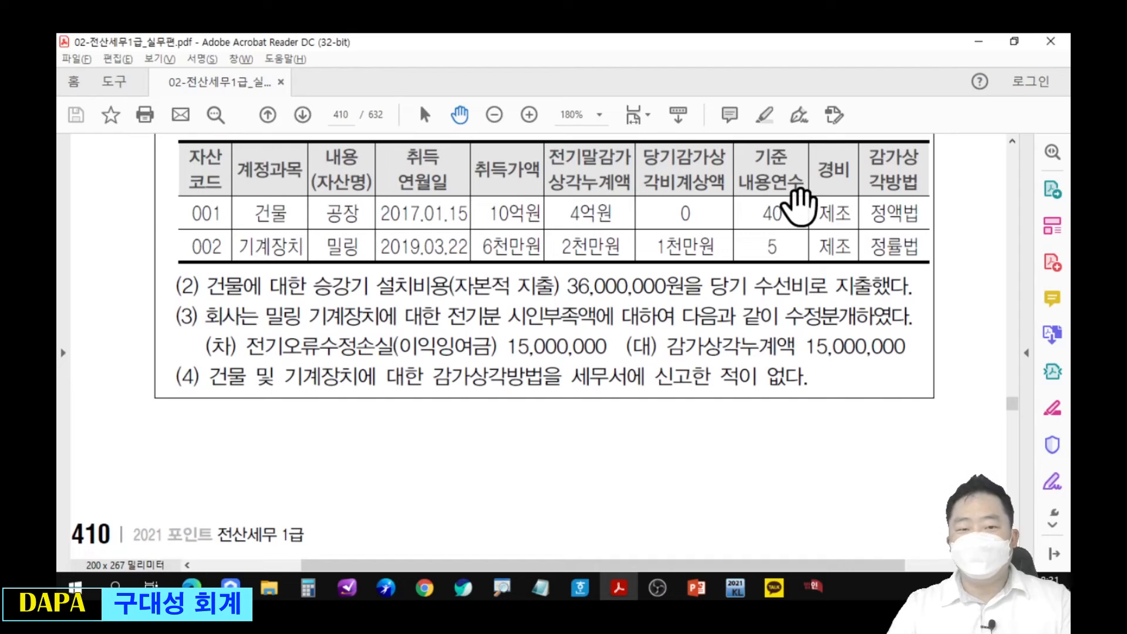
key("alt+Tab")
mouse_move(833, 302)
left_mouse_down()
mouse_move(833, 159)
mouse_move(868, 100)
mouse_move(856, 277)
mouse_move(825, 321)
left_mouse_up()
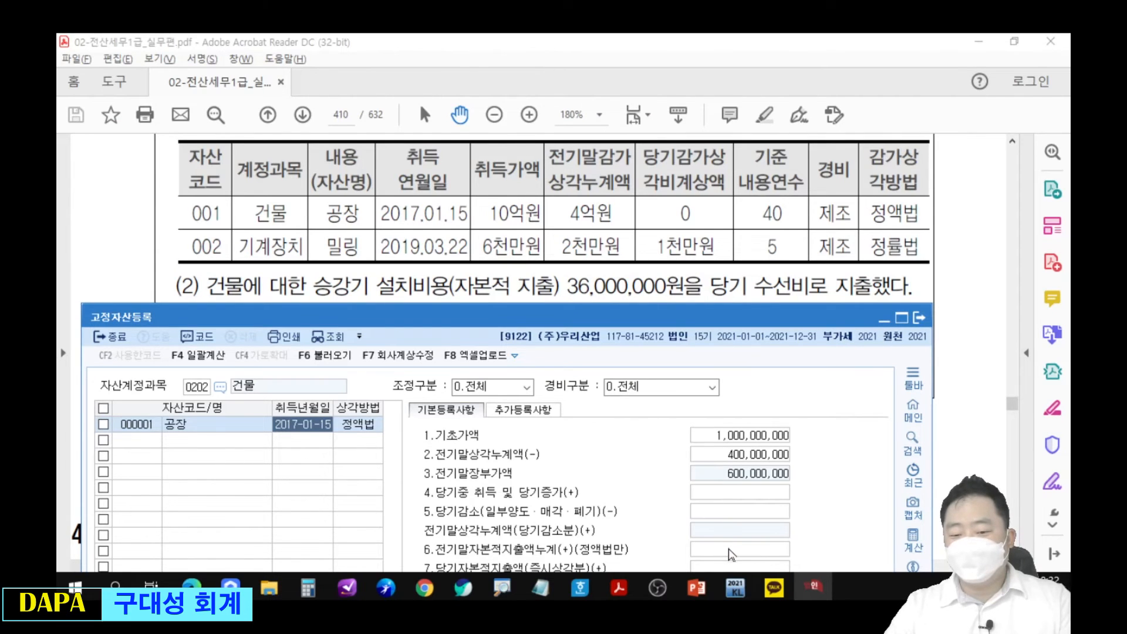
left_click_drag(757, 319, 805, 138)
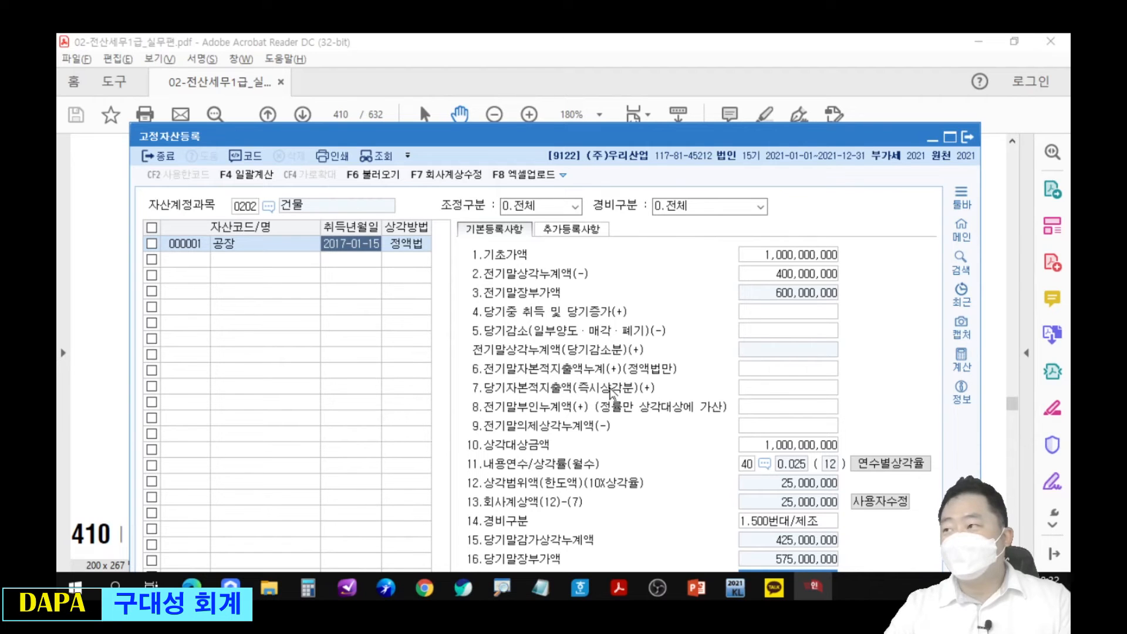
left_click(780, 389)
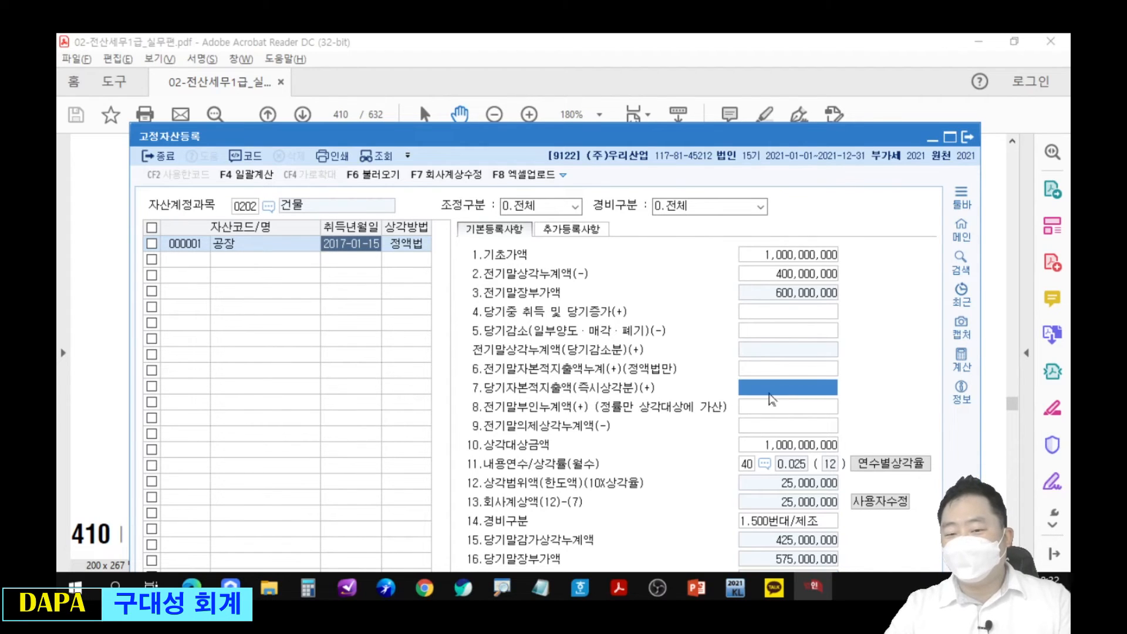
left_click_drag(816, 281, 821, 126)
type("36000000")
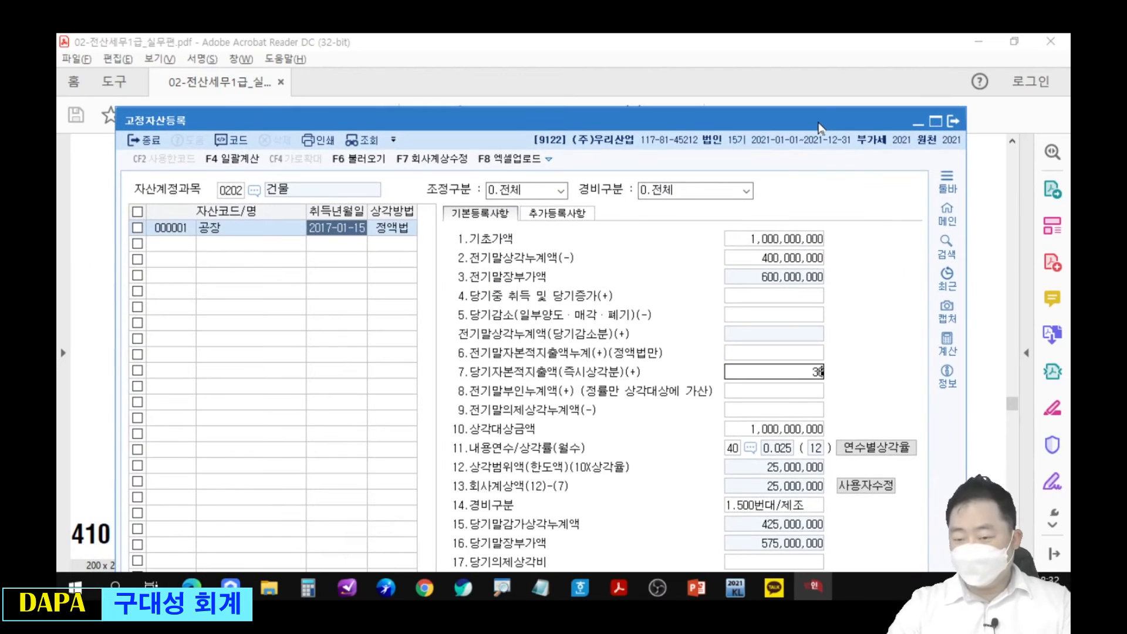
key("Return")
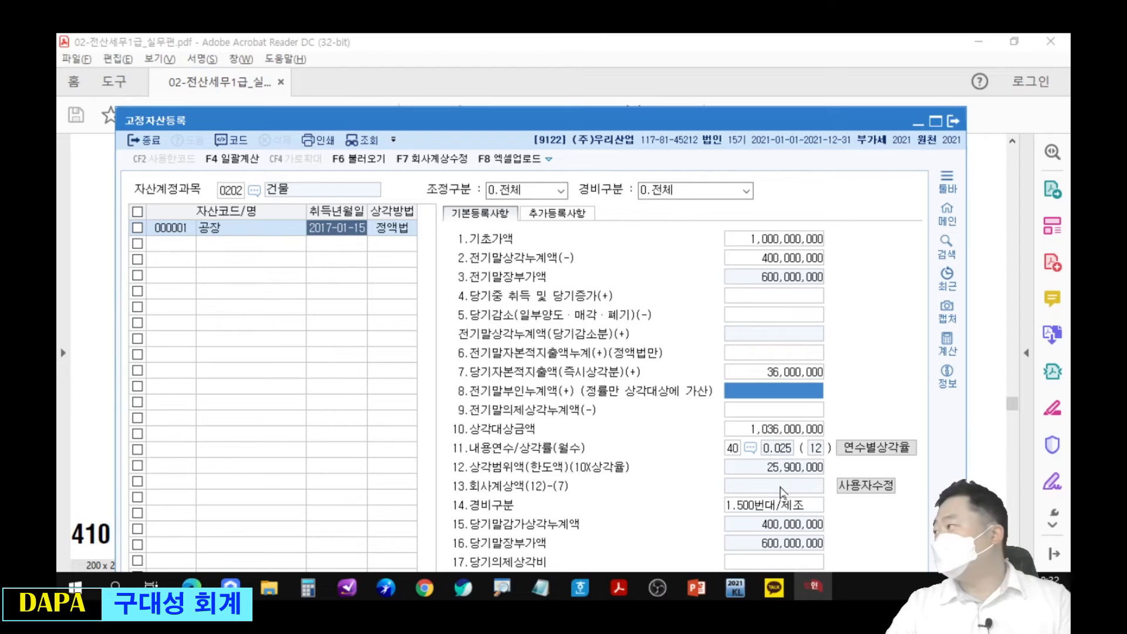
Mark the link from 당기자본적지출액 to 회사계상액, and open 공장's 회사계상액 for manual editing
mouse_move(763, 380)
left_mouse_down()
mouse_move(816, 357)
mouse_move(770, 383)
mouse_move(726, 452)
mouse_move(772, 485)
mouse_move(762, 454)
left_mouse_up()
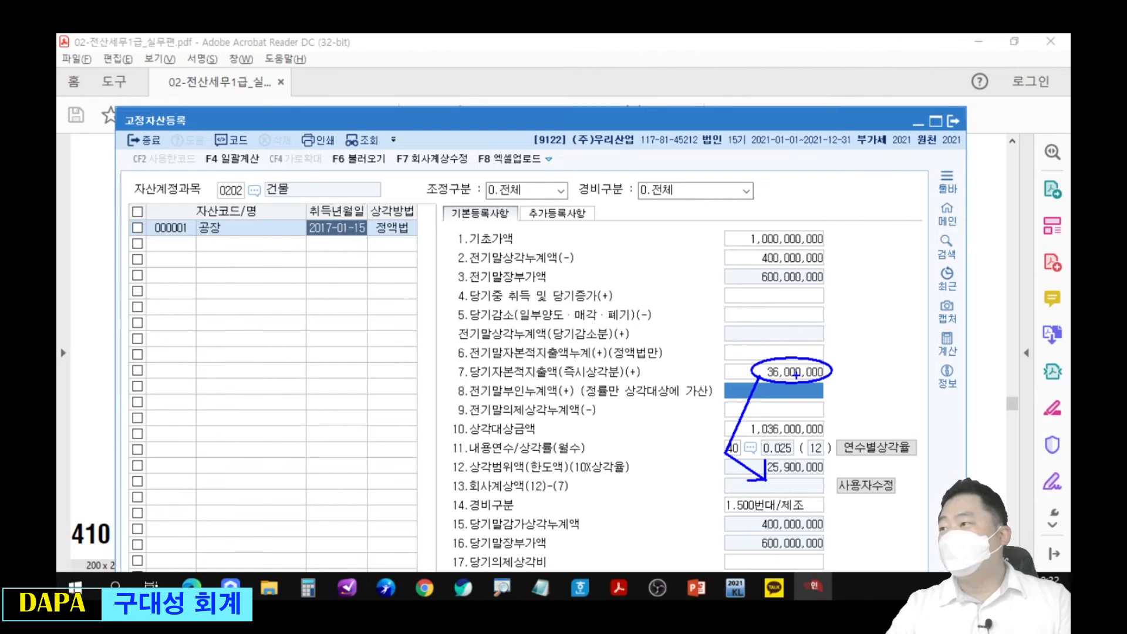
key("Escape")
left_click(868, 486)
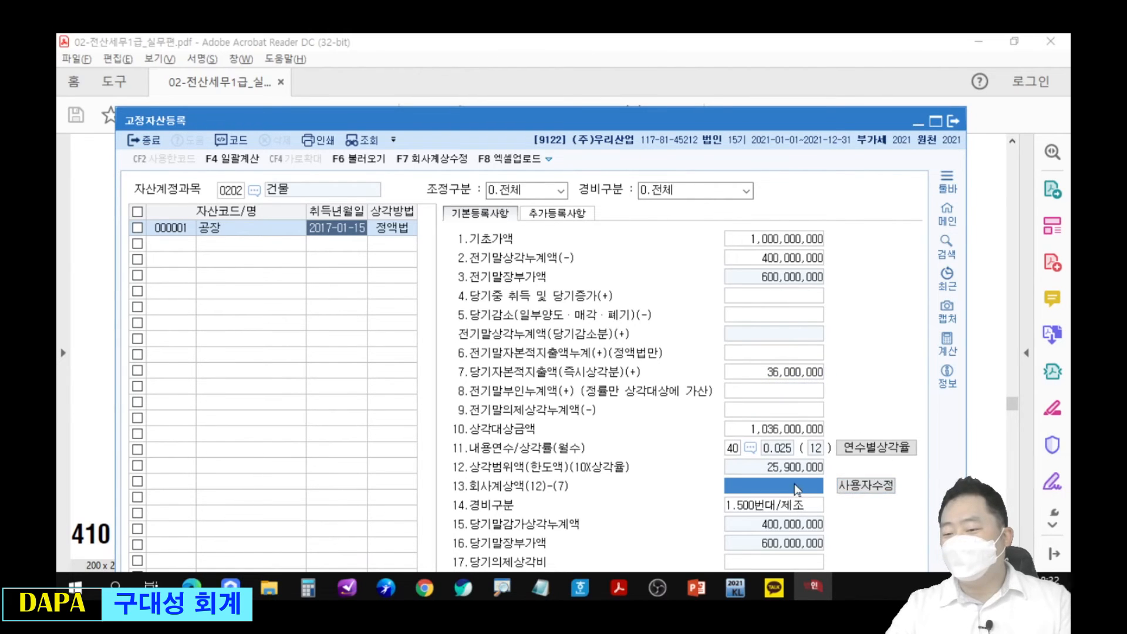
Uncover the exercise table and circle 밀링's depreciation method 정률법, clearing the mark at the end
mouse_move(871, 122)
left_mouse_down()
mouse_move(806, 370)
mouse_move(828, 391)
left_mouse_up()
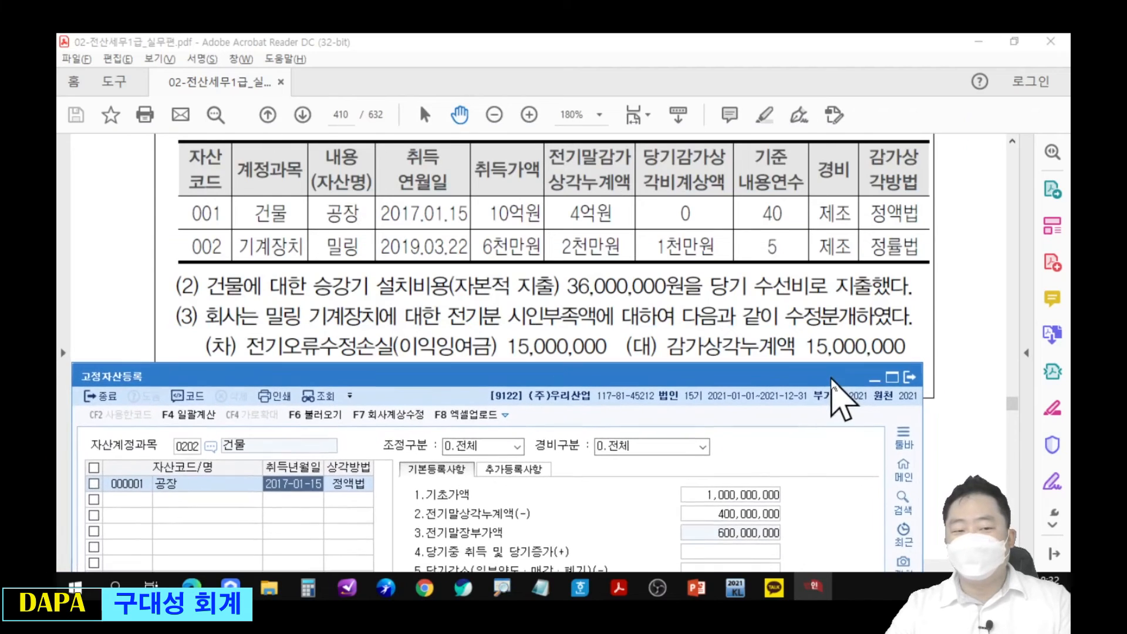
mouse_move(854, 234)
left_mouse_down()
mouse_move(892, 268)
mouse_move(917, 269)
left_mouse_up()
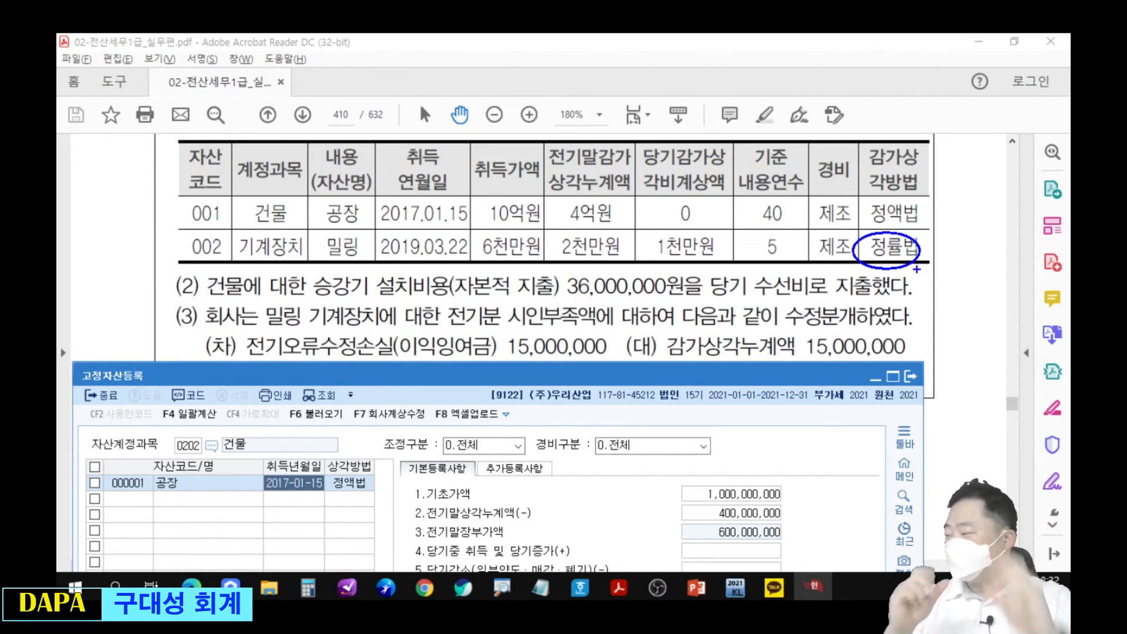
key("Escape")
Add asset 000002 밀링 under account 0206 기계장치 with 취득년월일 2019-03-22
left_click_drag(393, 381, 426, 284)
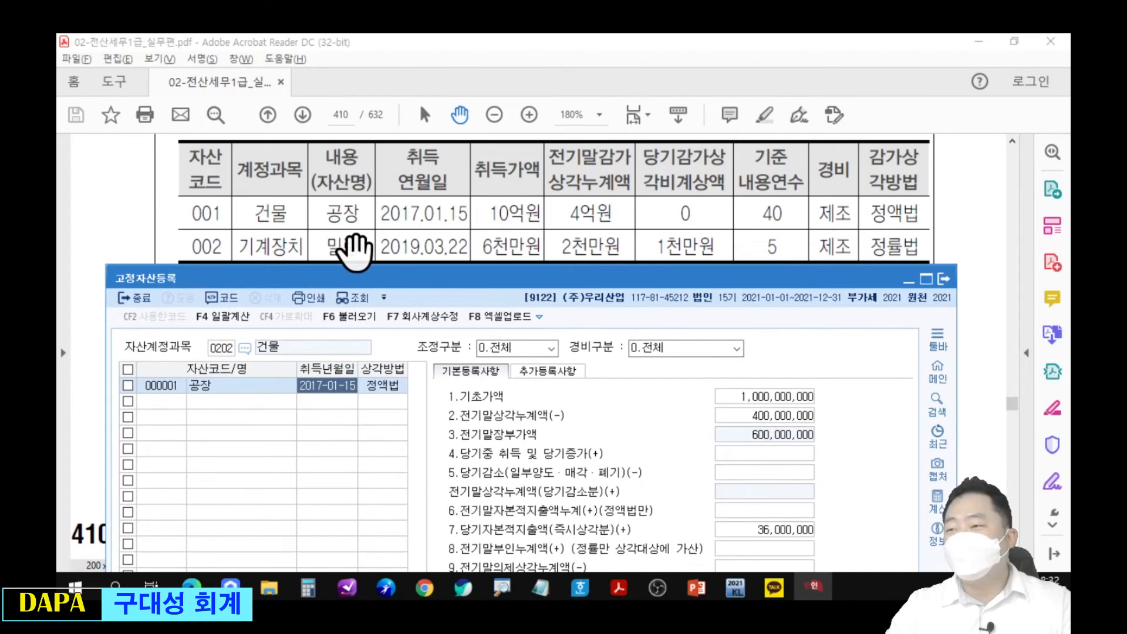
left_click(221, 348)
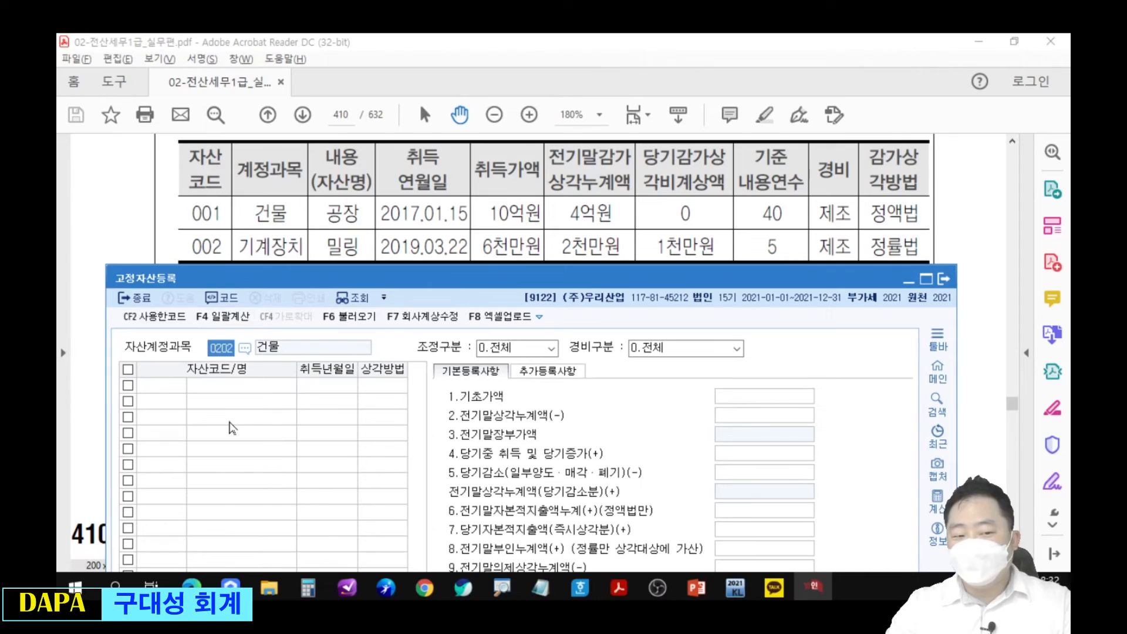
type("0206")
key("Return")
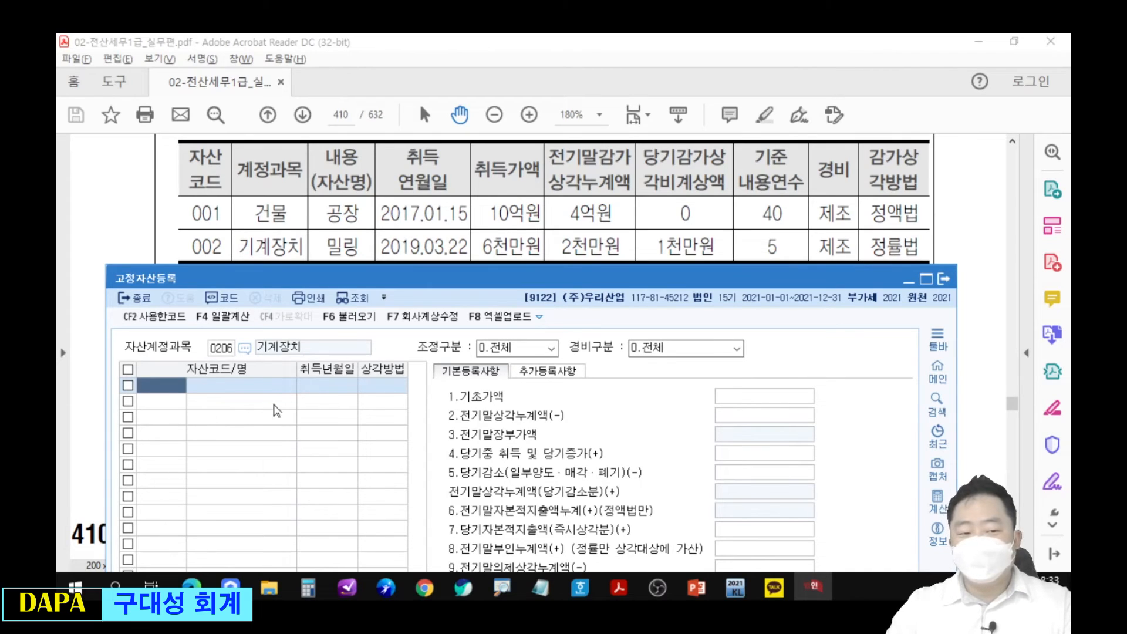
type("2")
key("Return")
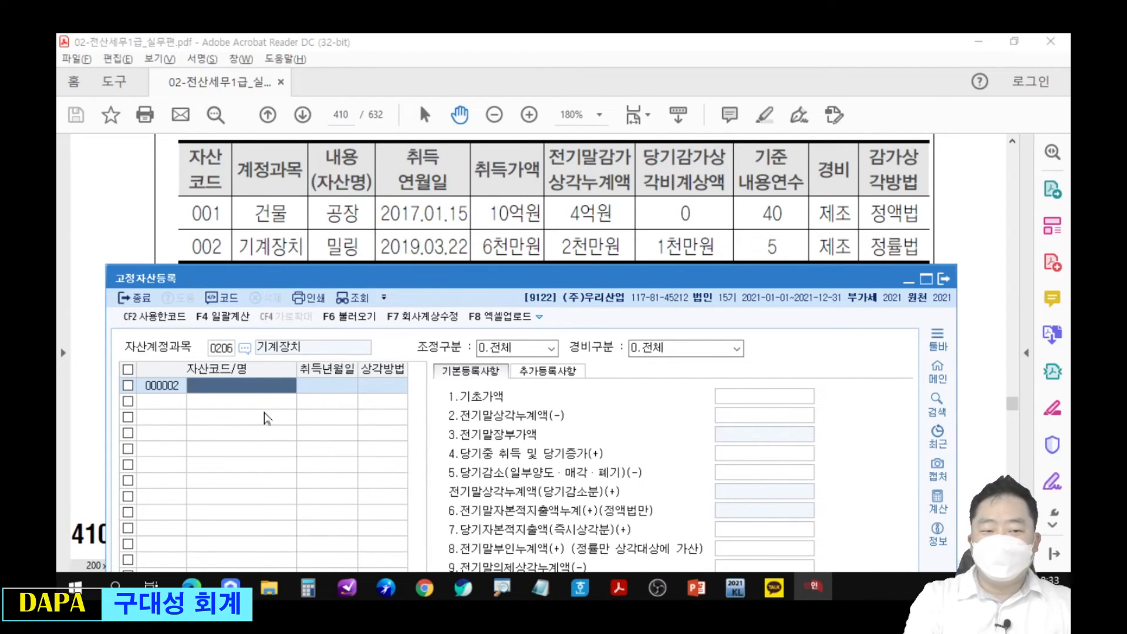
type("미ㄹ링")
key("Return")
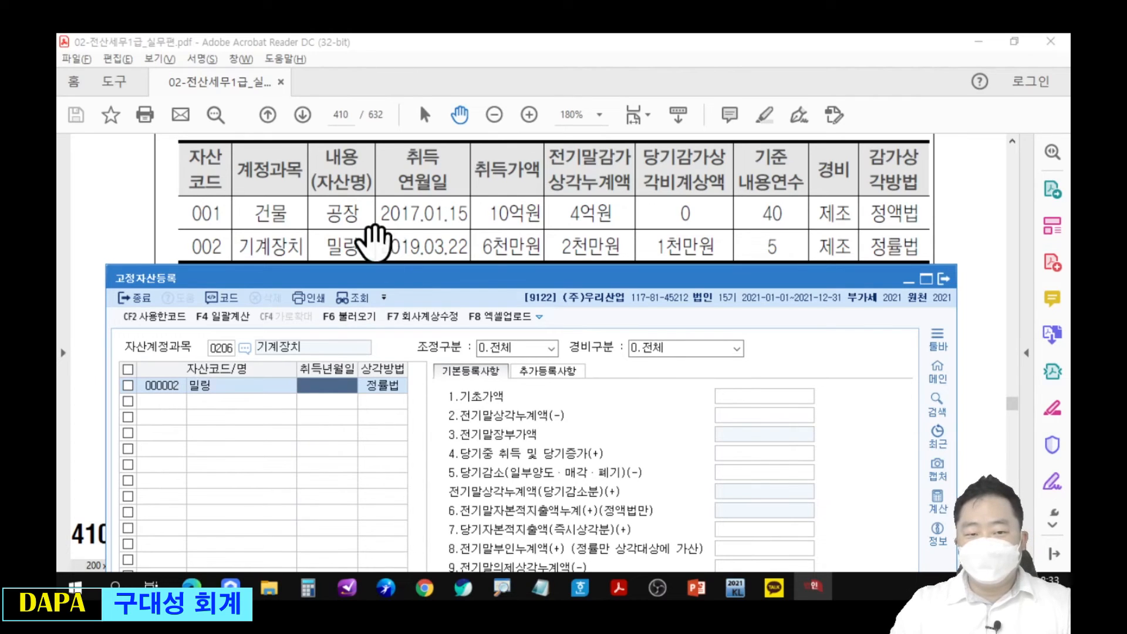
type("2019-03-22")
key("Return")
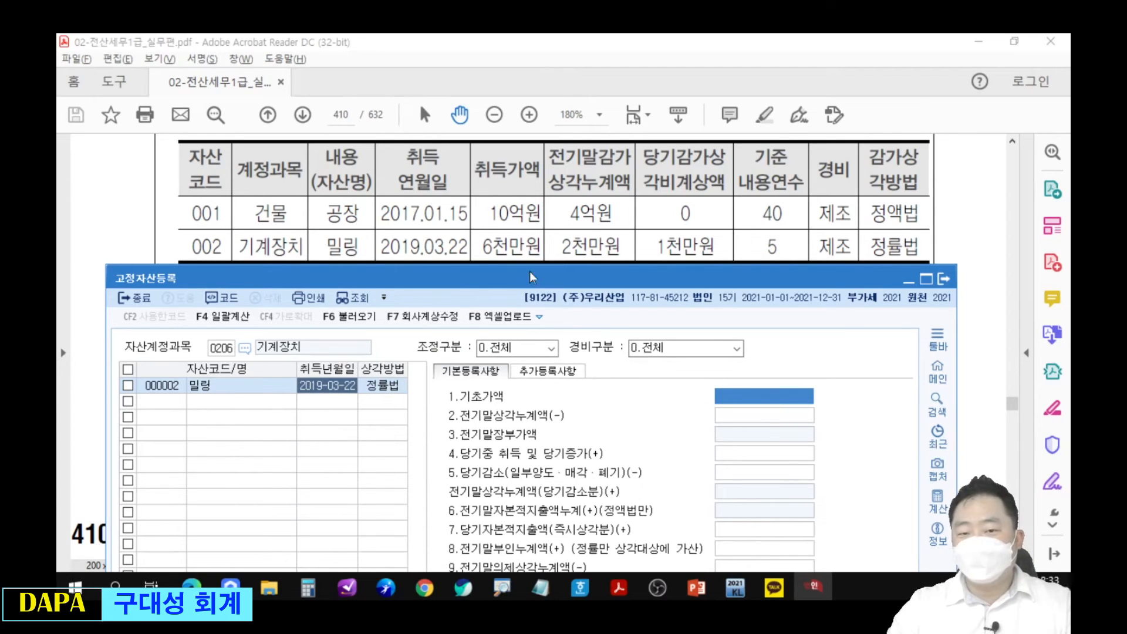
Enter 60,000,000 as 밀링's 기초가액 and 20,000,000 as its 전기말상각누계액
type("60000000")
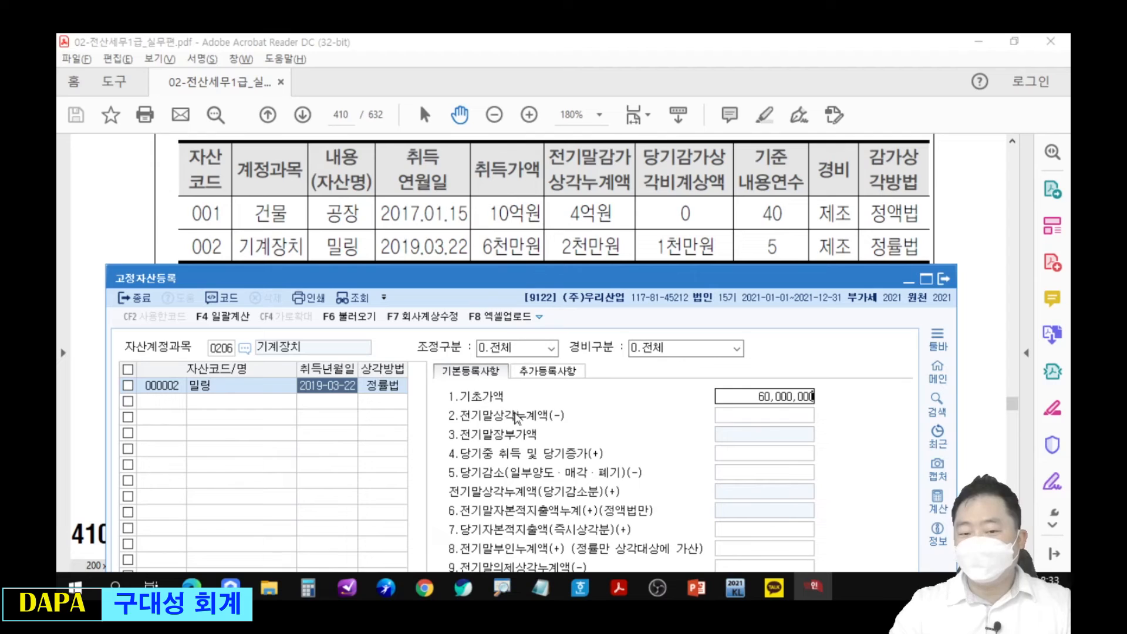
key("Return")
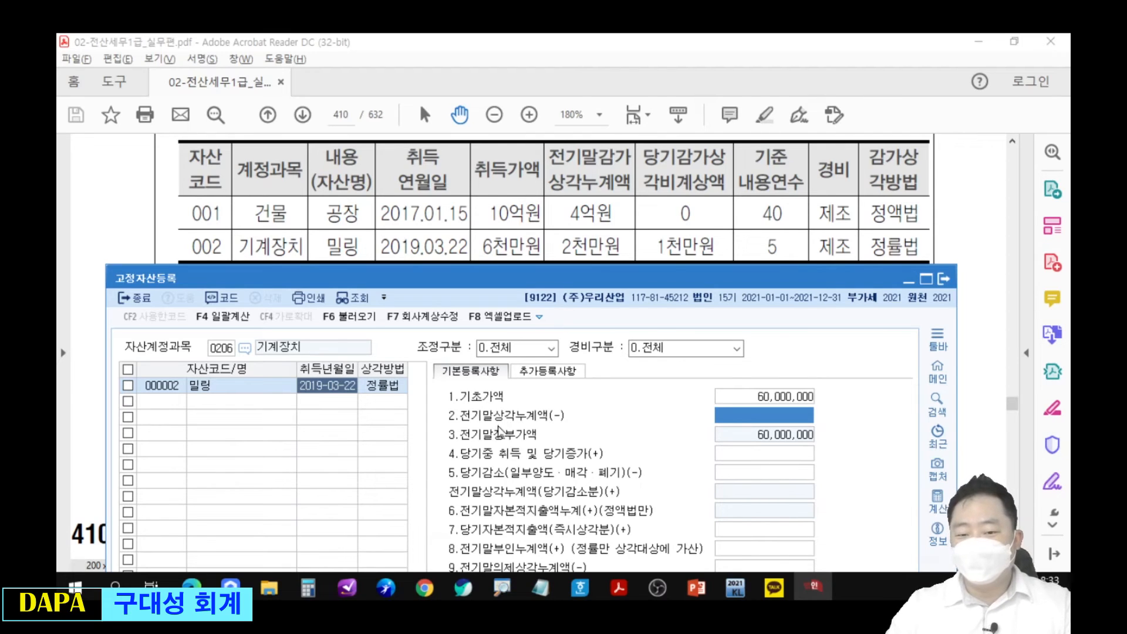
type("20000000")
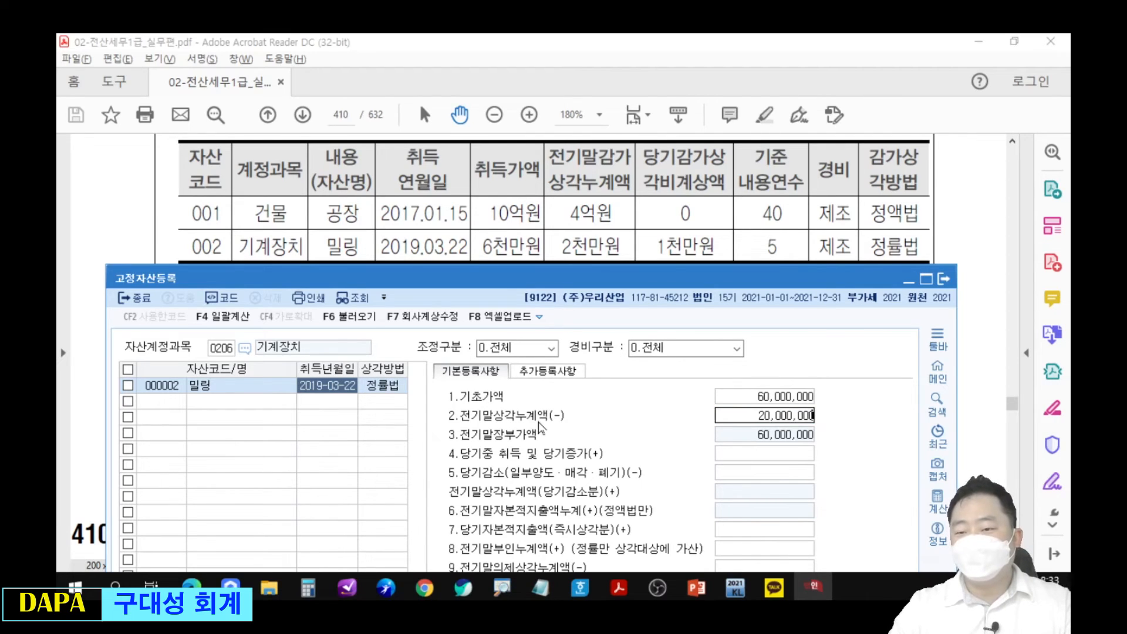
key("Return")
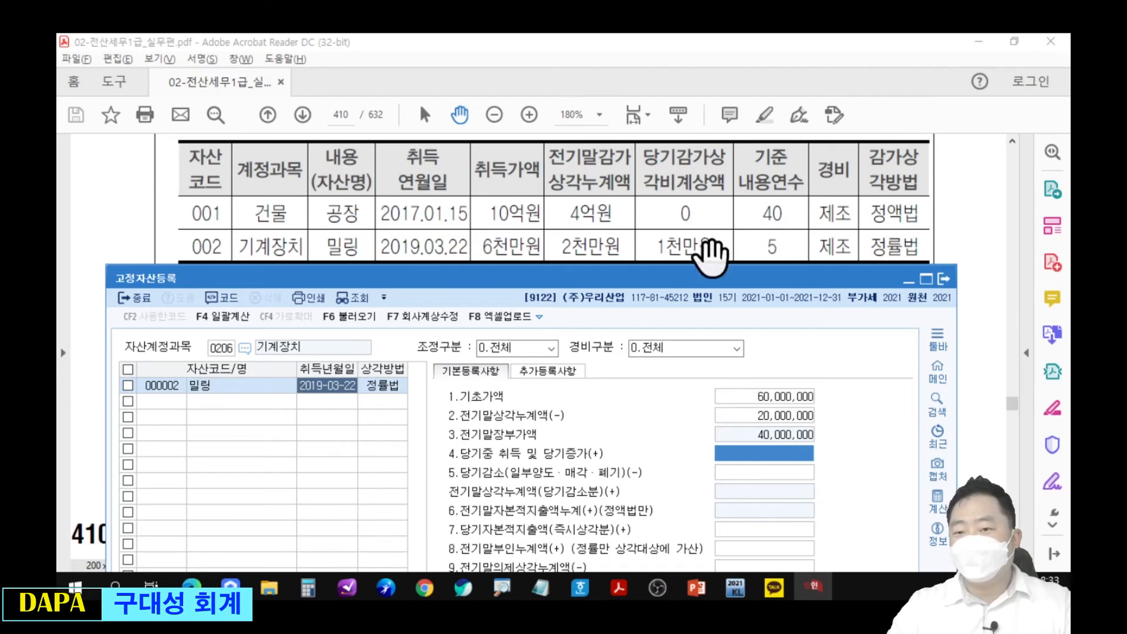
Set 밀링's 내용연수 to 5 and its 경비구분 to 1.500번대/제조
left_click_drag(810, 280, 832, 73)
left_click(745, 401)
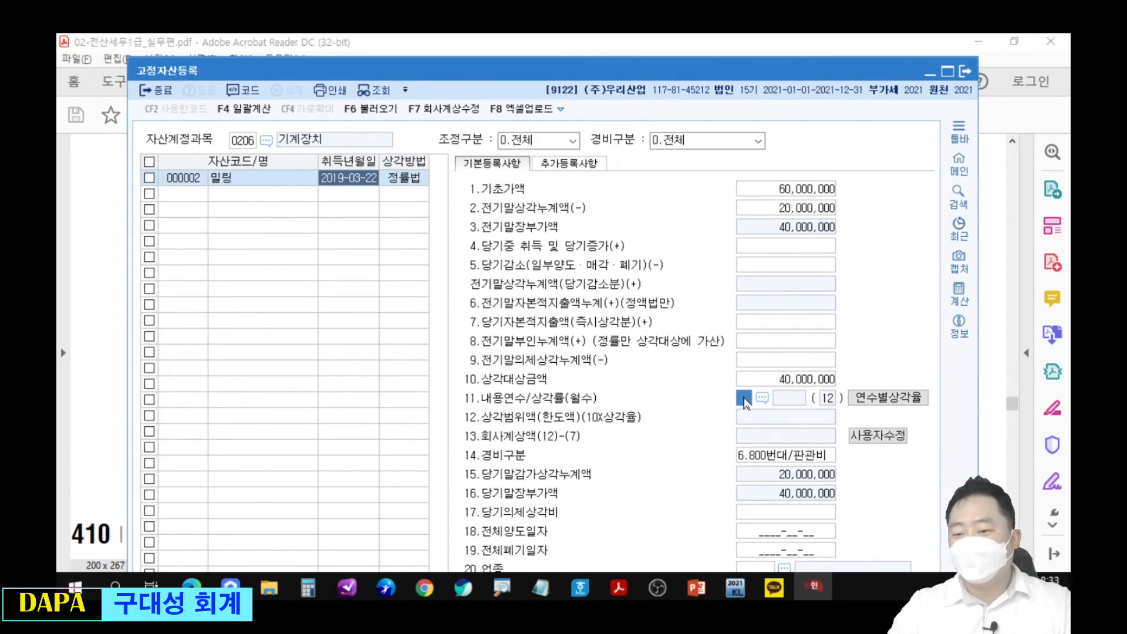
type("5")
key("Return")
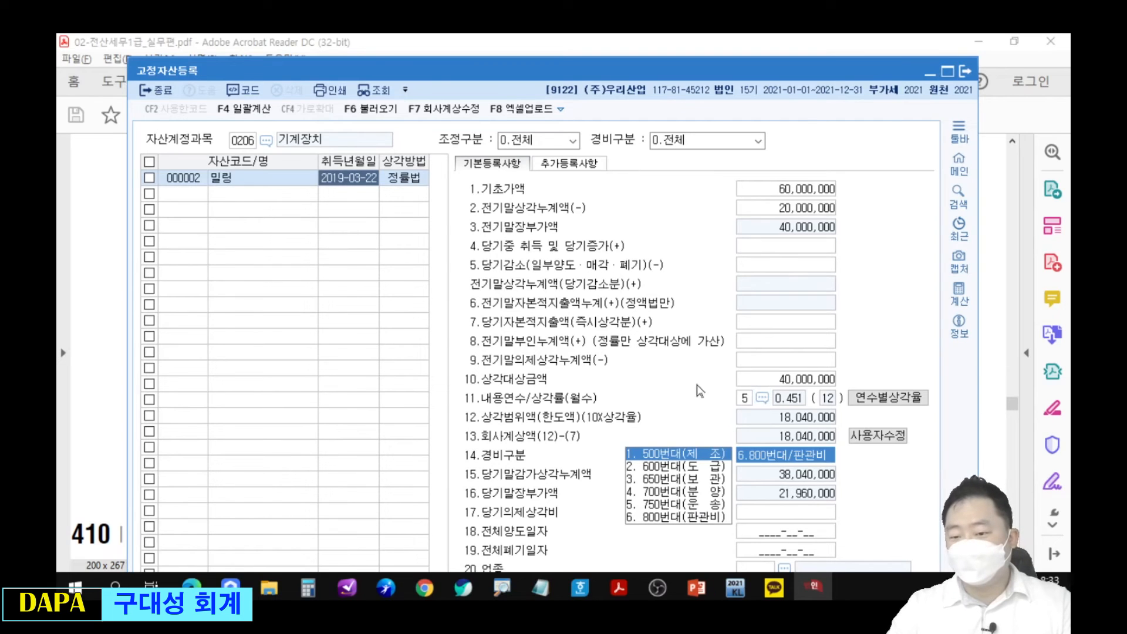
left_click(661, 456)
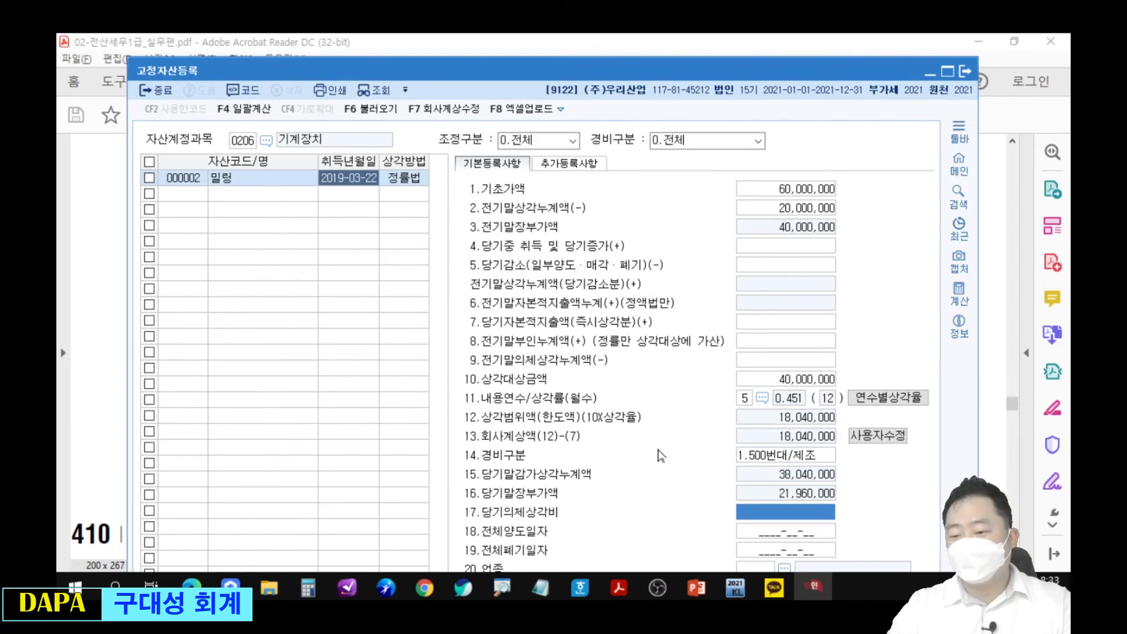
Unlock 밀링's 회사계상액 for manual editing and enter 10,000,000
left_click(869, 438)
type("10")
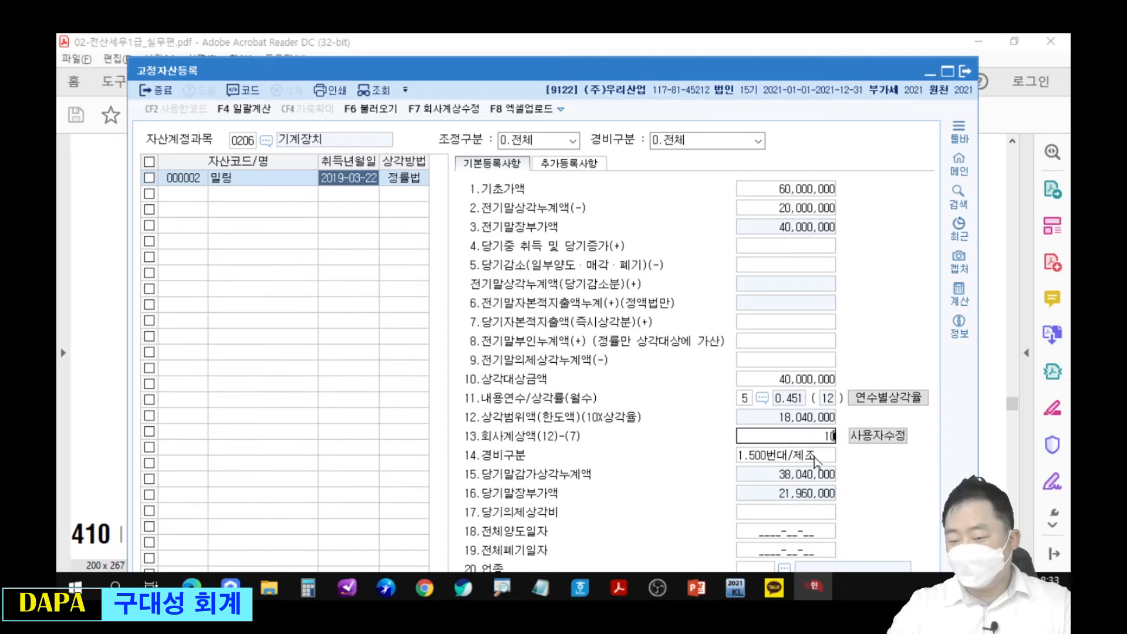
type(",000,000")
key("Return")
Check note (3) in the exercise PDF and circle the 전기오류수정손실(이익잉여금) amount, clearing the mark at the end
left_click_drag(815, 68, 792, 269)
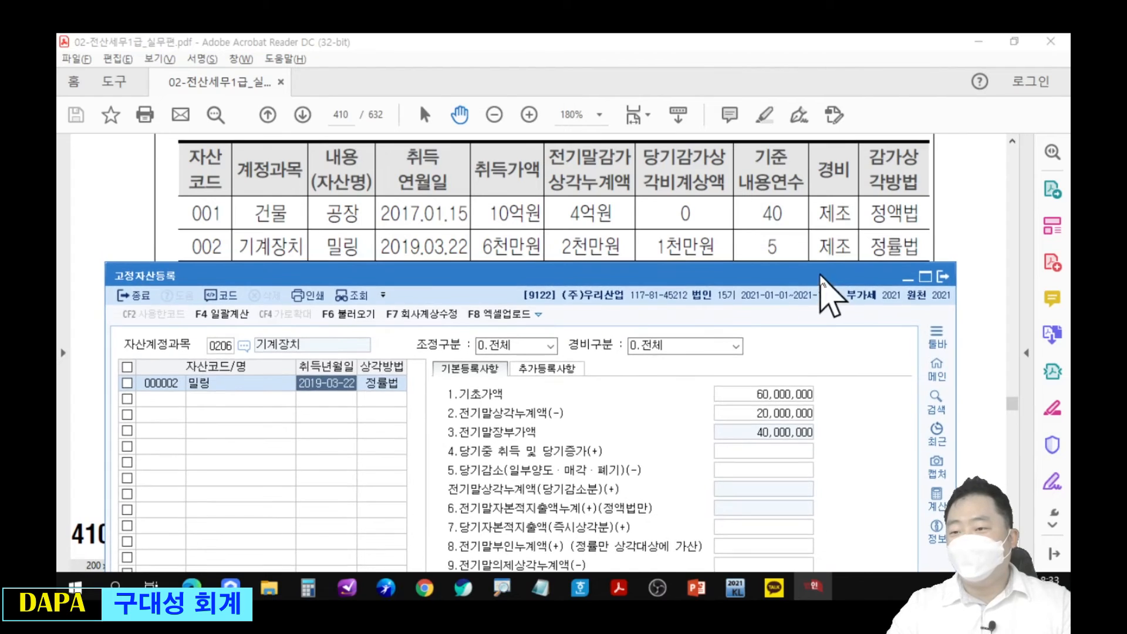
left_click(802, 235)
scroll(712, 383, "down", 3)
key("alt+Tab")
left_click_drag(695, 281, 696, 251)
left_click_drag(489, 188, 611, 227)
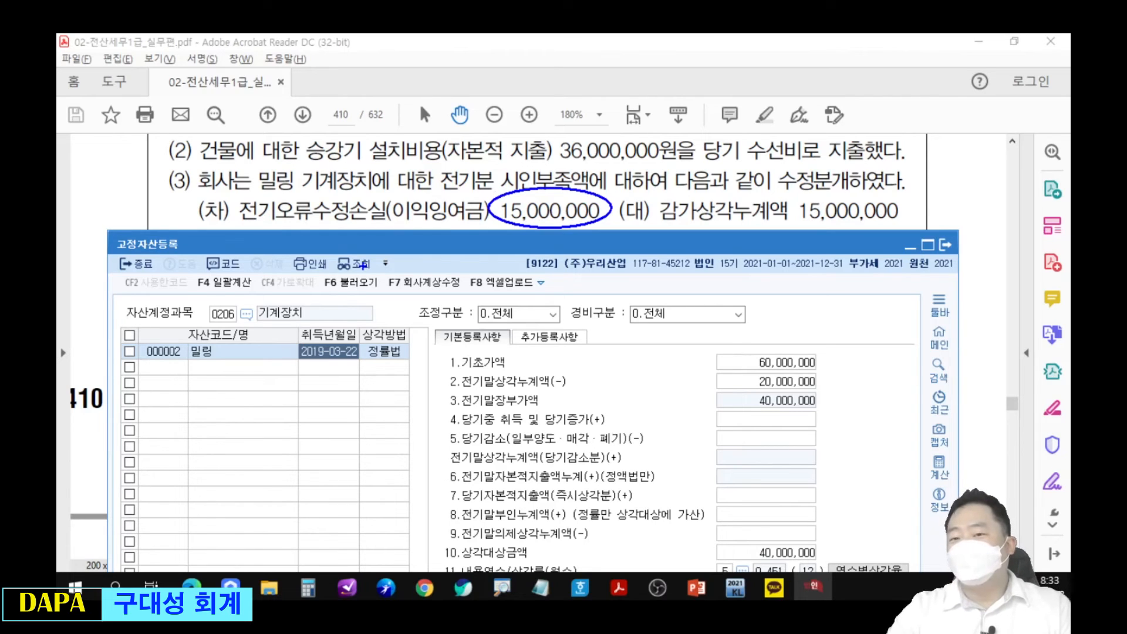
key("Escape")
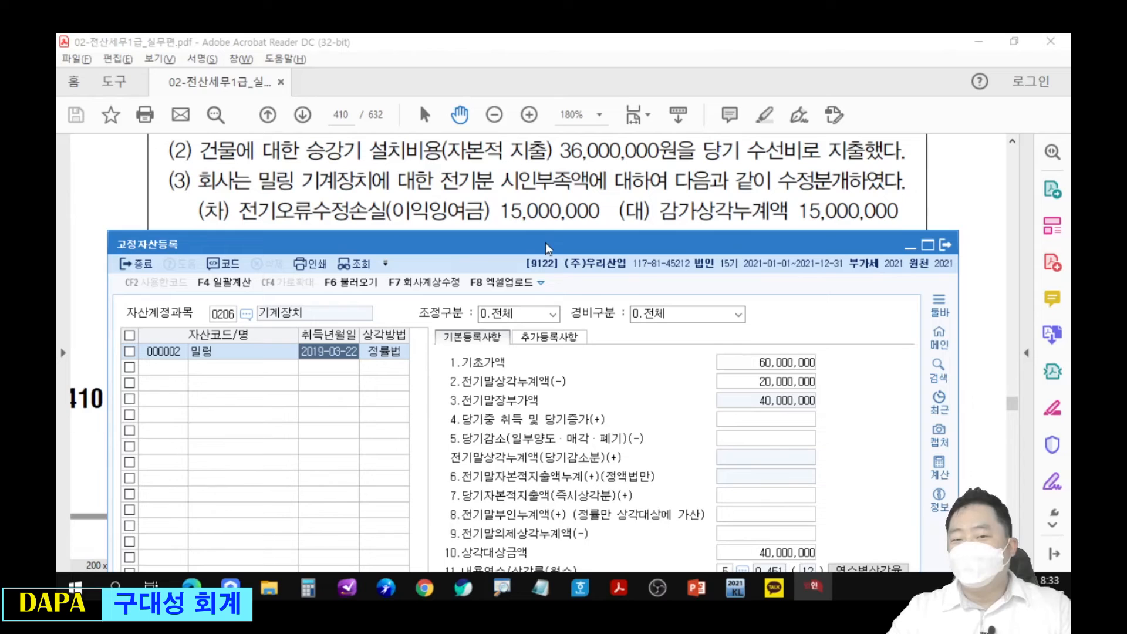
Open 소득금액조정합계표및명세서 from the 법인조정 section
left_click(940, 337)
left_click_drag(810, 267, 817, 235)
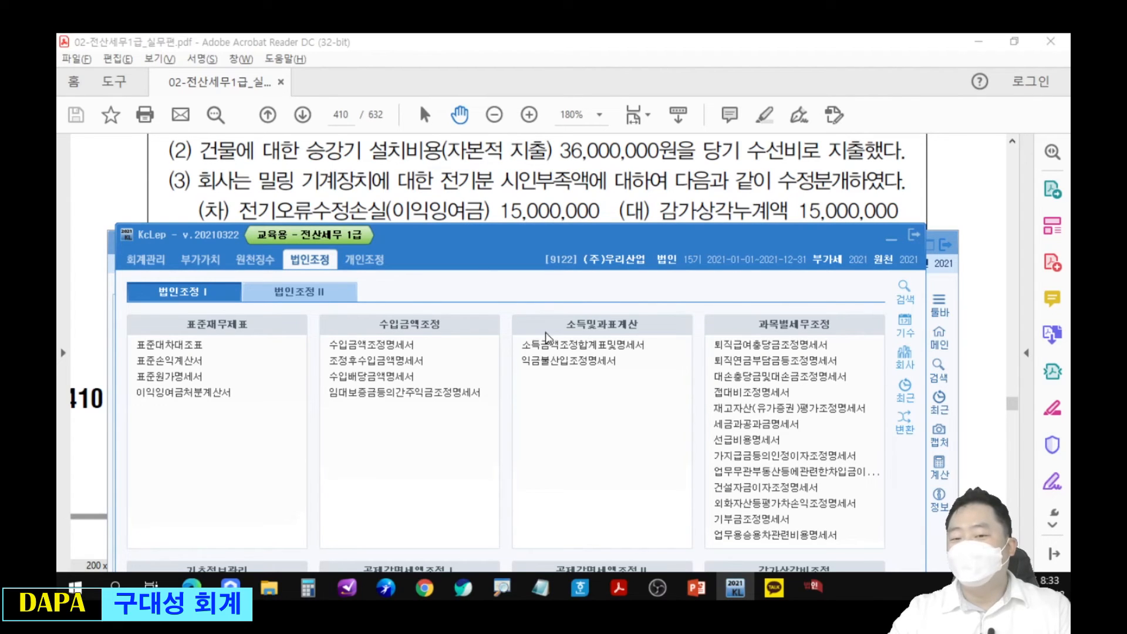
left_click(562, 344)
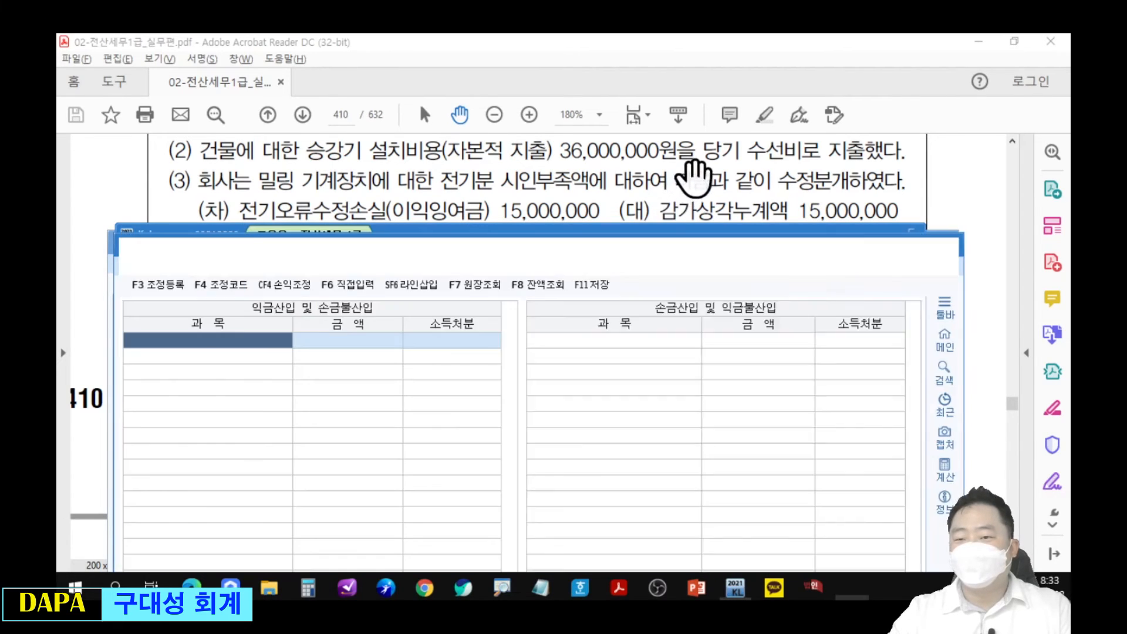
Add 전기오류수정손실 15,000,000 with disposition 기타 under 손금산입 및 익금불산입, and return to 고정자산등록
left_click(555, 335)
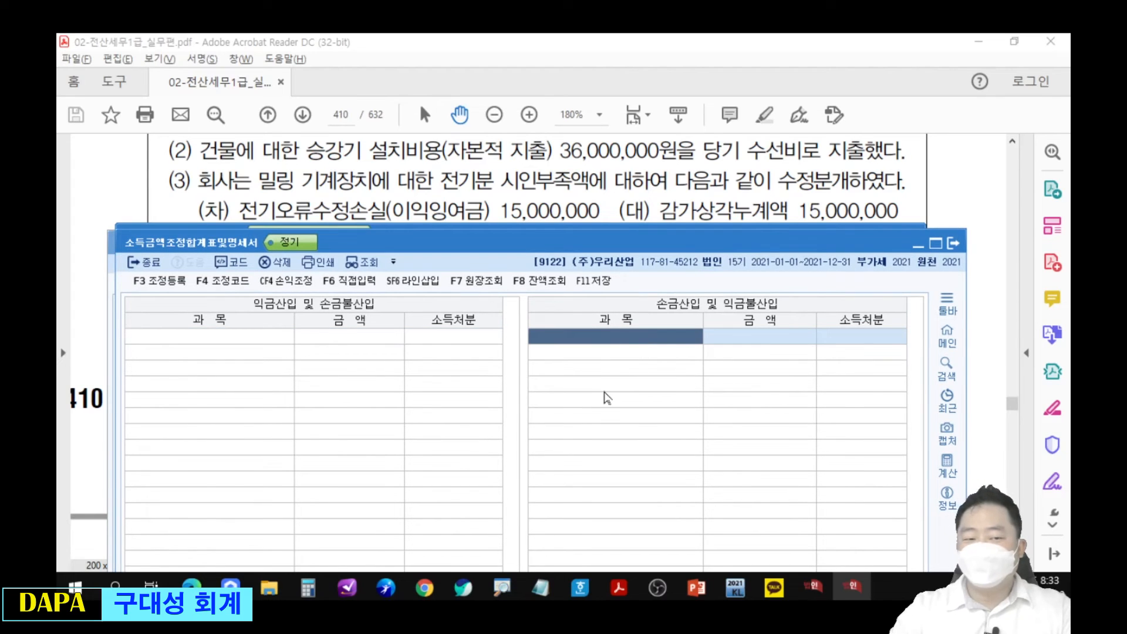
type("전기")
key("Return")
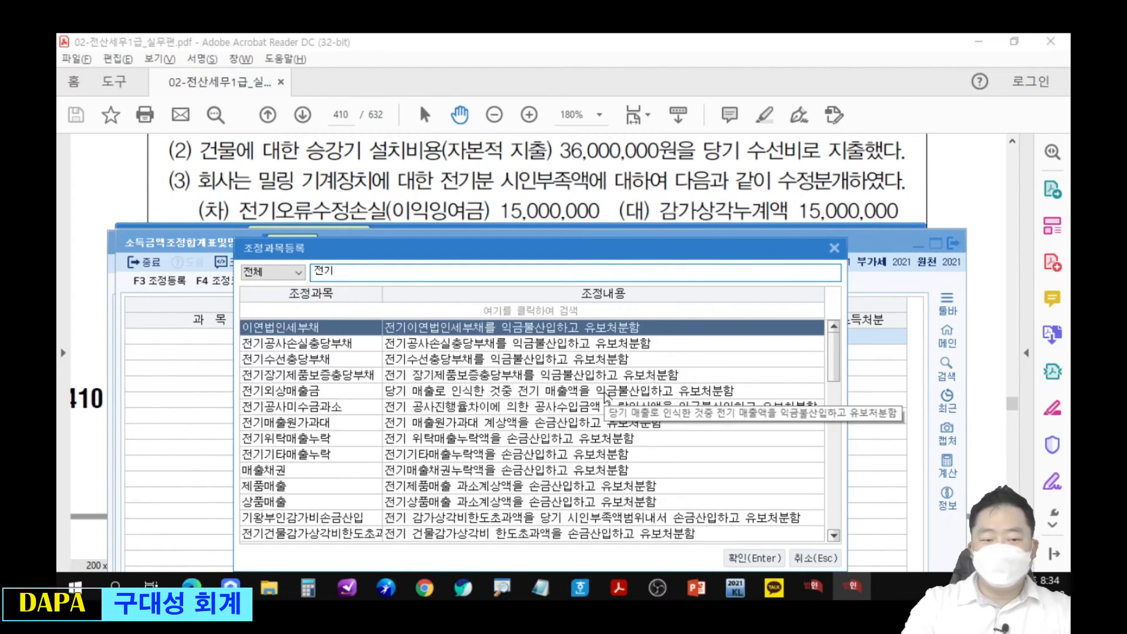
type("오류")
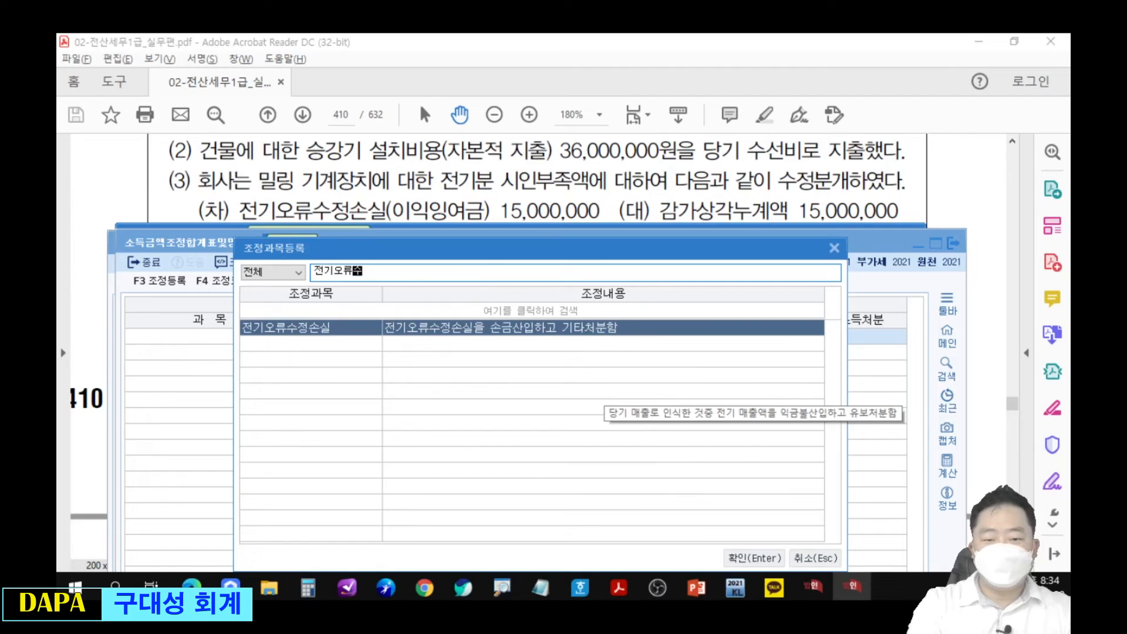
key("Return")
type("15000000")
key("Return")
key("Return")
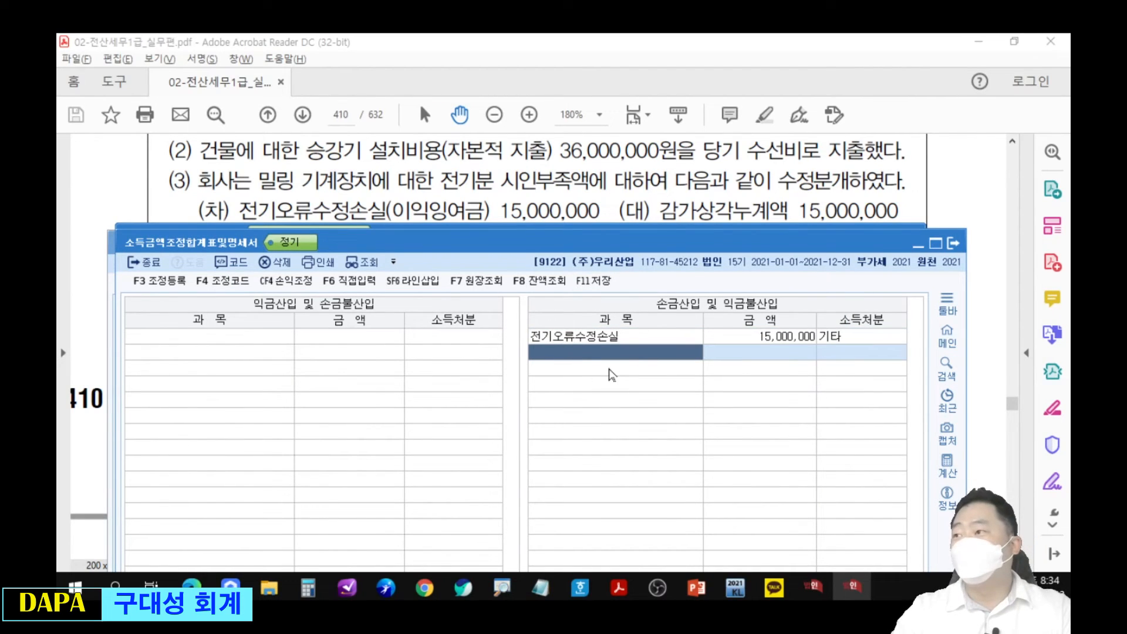
left_click(954, 244)
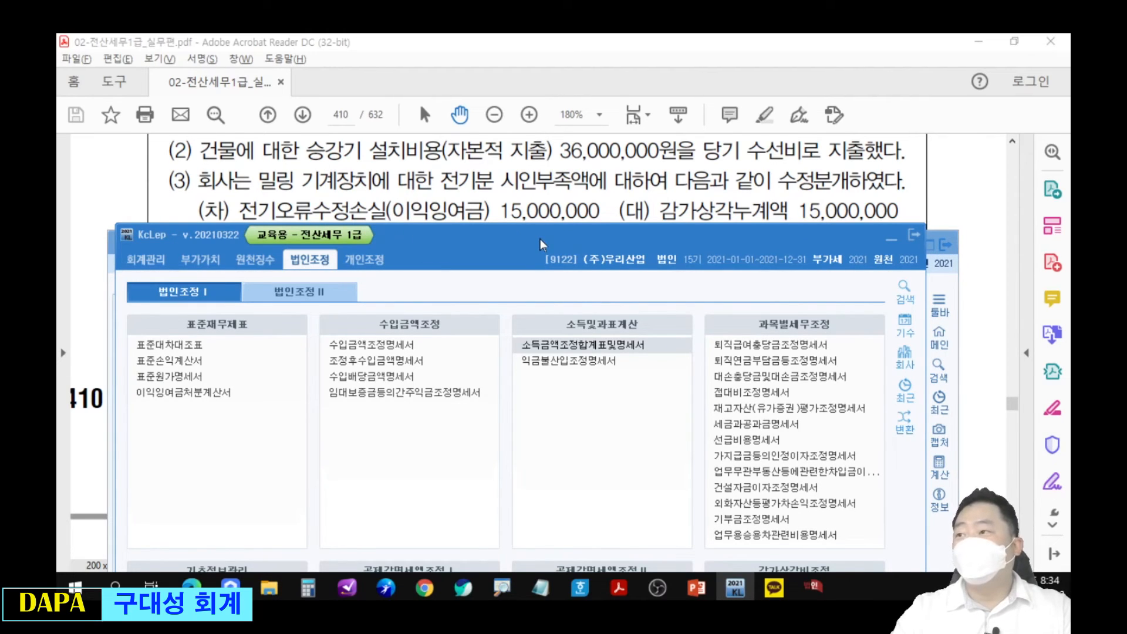
left_click_drag(543, 244, 545, 66)
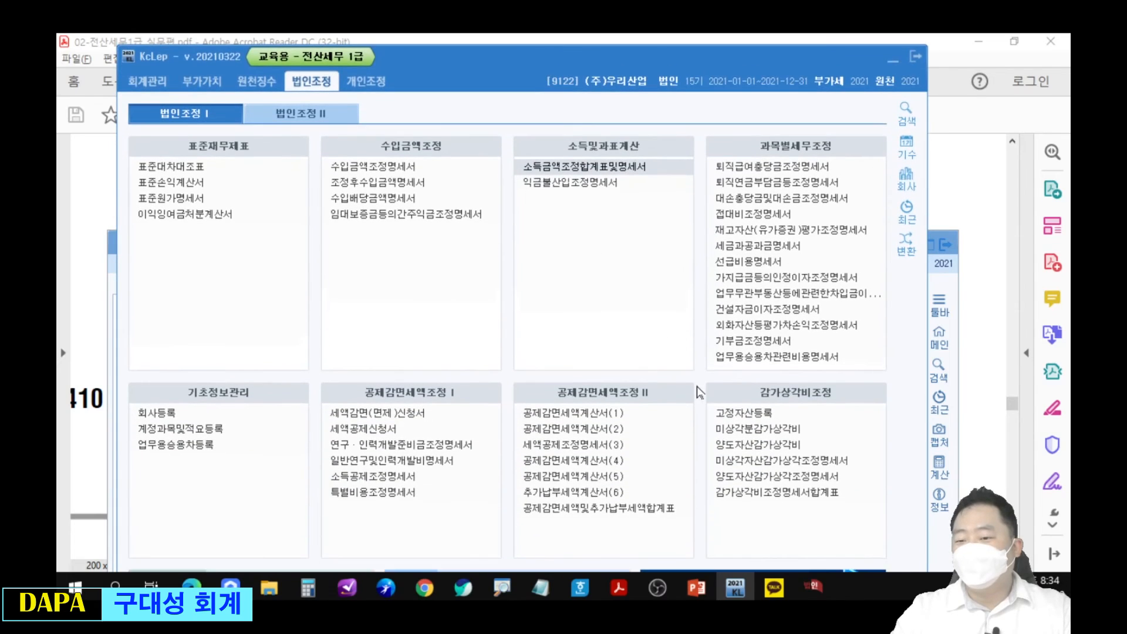
left_click(893, 59)
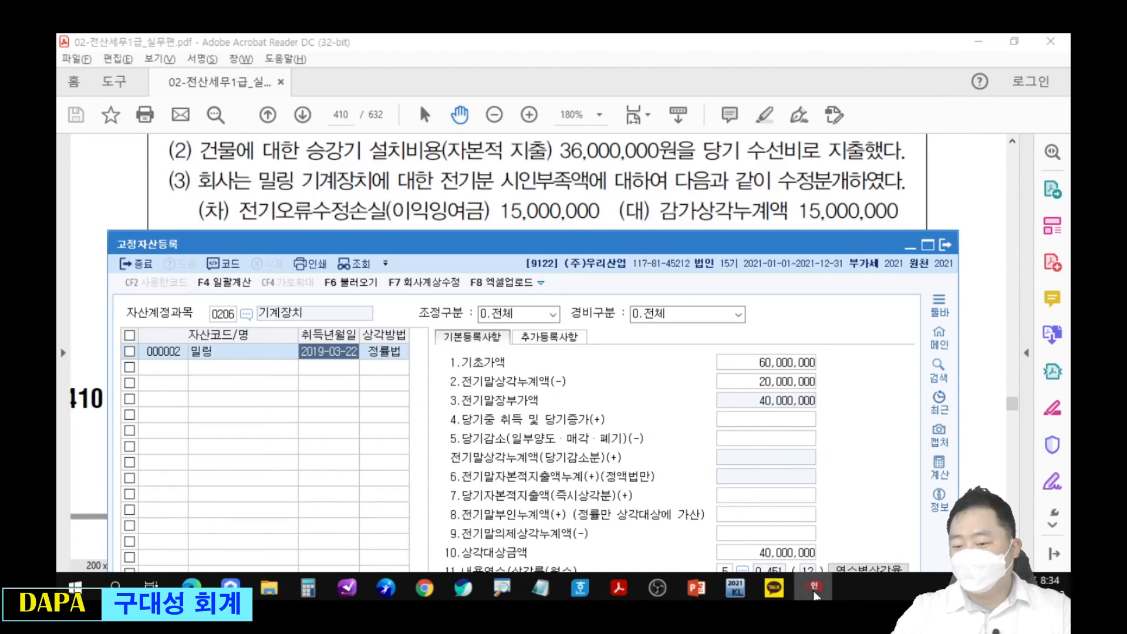
Bring 밀링's 회사계상액 into view and mark it with a box and an arrow, clearing the marks at the end
left_click_drag(579, 247, 602, 80)
left_click_drag(830, 453, 844, 453)
left_click_drag(774, 432, 729, 365)
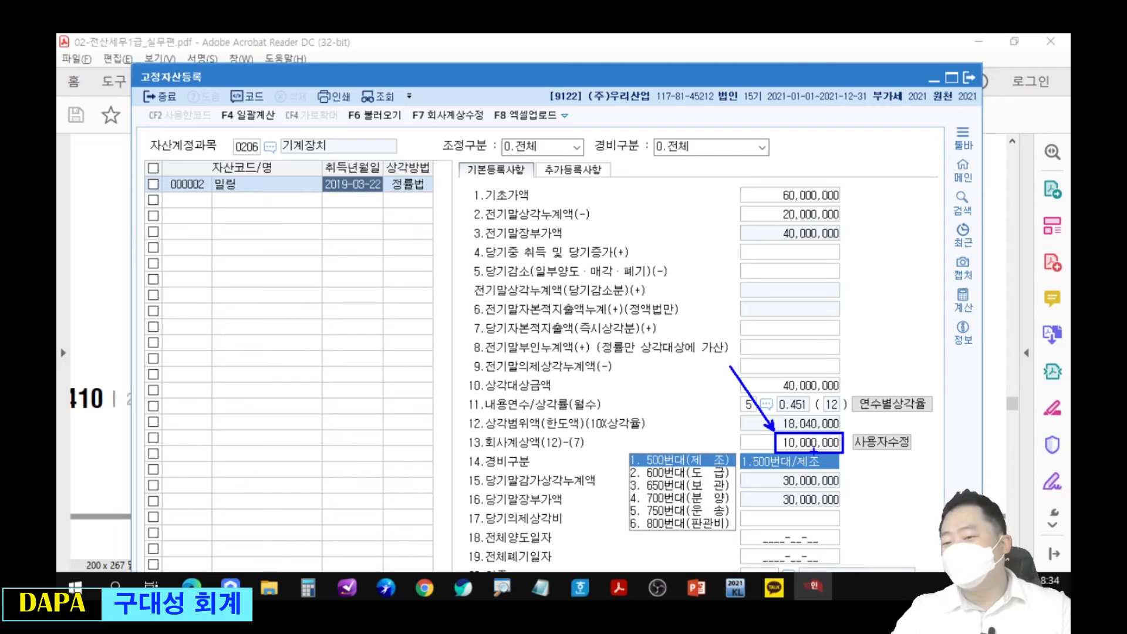
key("Escape")
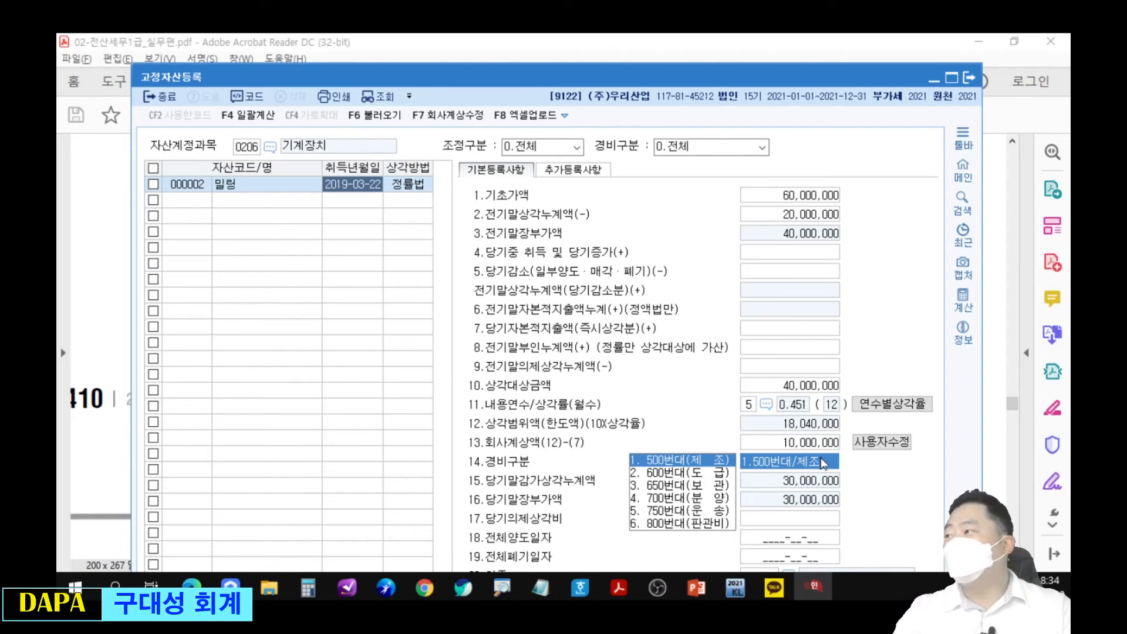
Change 밀링's 회사계상액 to 25,000,000 to include the prior-period error correction
left_click_drag(808, 78, 781, 61)
left_click(796, 427)
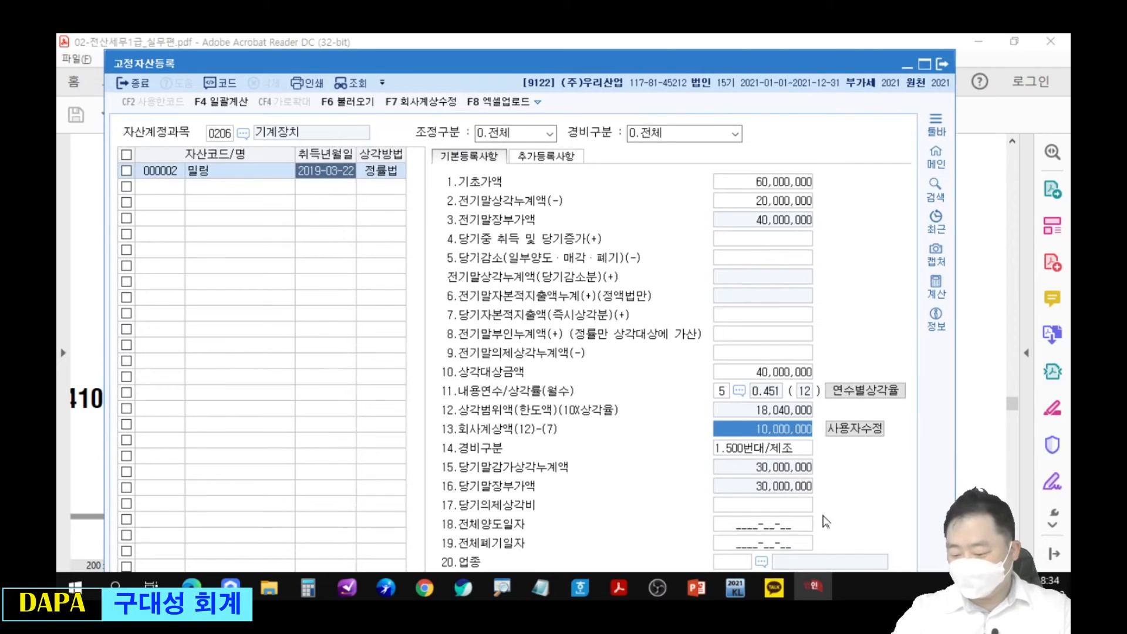
type("25,000,000")
key("Return")
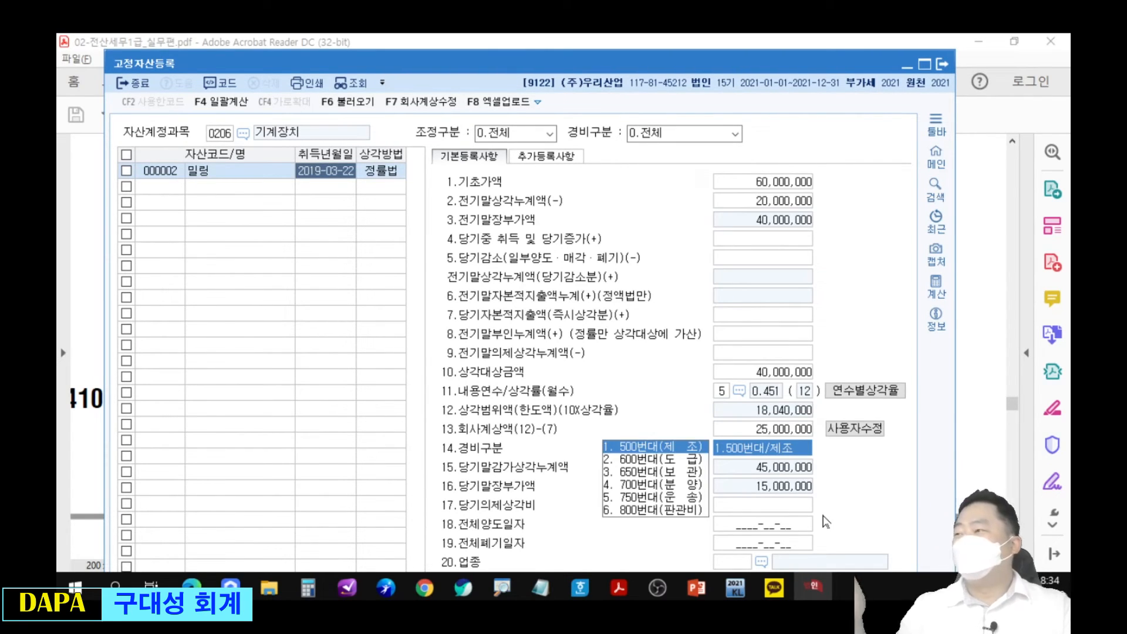
Switch to the PowerPoint lecture and mark slide 8's rule on 전기오류수정손실(이익잉여금) needing 수동으로 추가입력, clearing the marks at the end
key("alt+Tab")
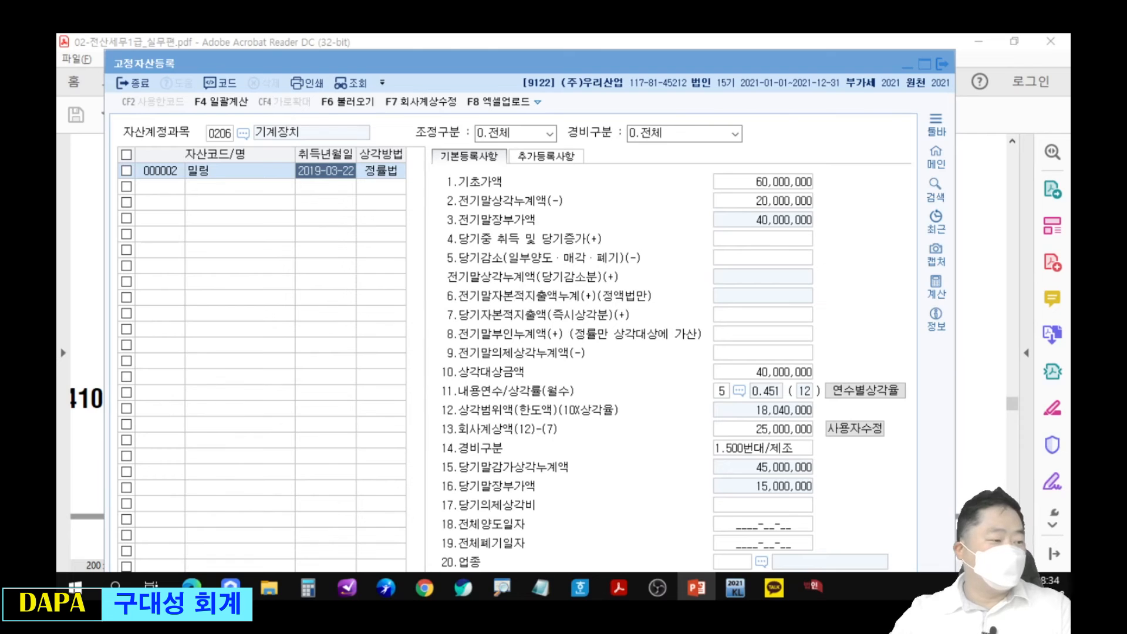
left_click_drag(58, 469, 793, 34)
left_click_drag(322, 364, 725, 394)
left_click_drag(738, 398, 890, 397)
left_click_drag(946, 294, 893, 391)
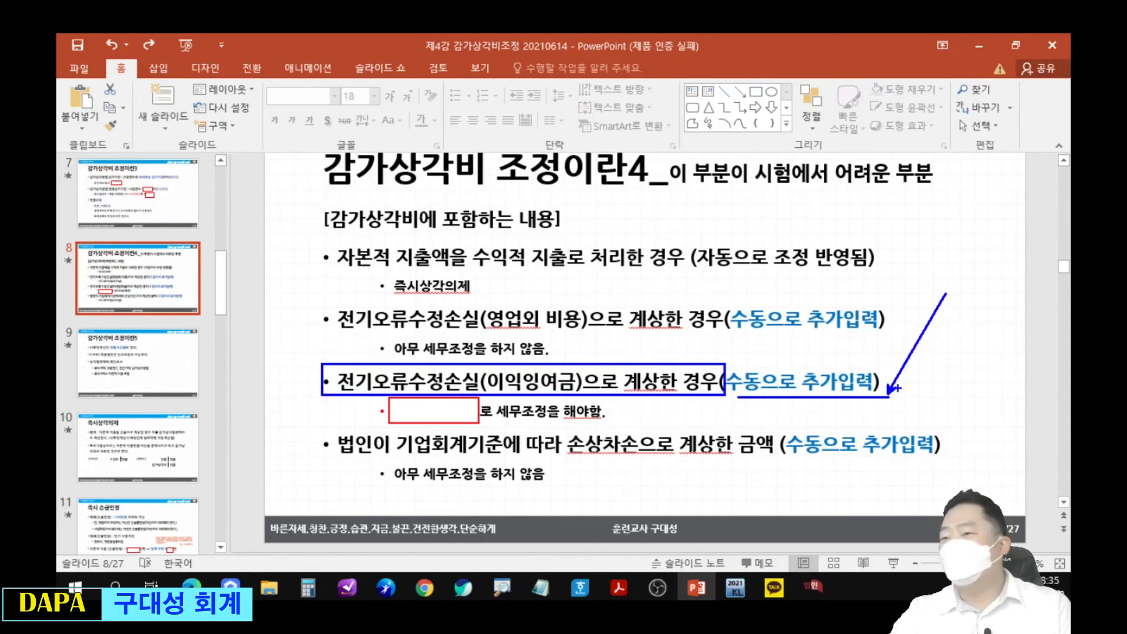
key("Escape")
Return to 고정자산등록 in KcLep and box 밀링's 회사계상액, clearing the mark at the end
mouse_move(882, 43)
left_mouse_down()
mouse_move(78, 98)
mouse_move(57, 83)
left_mouse_up()
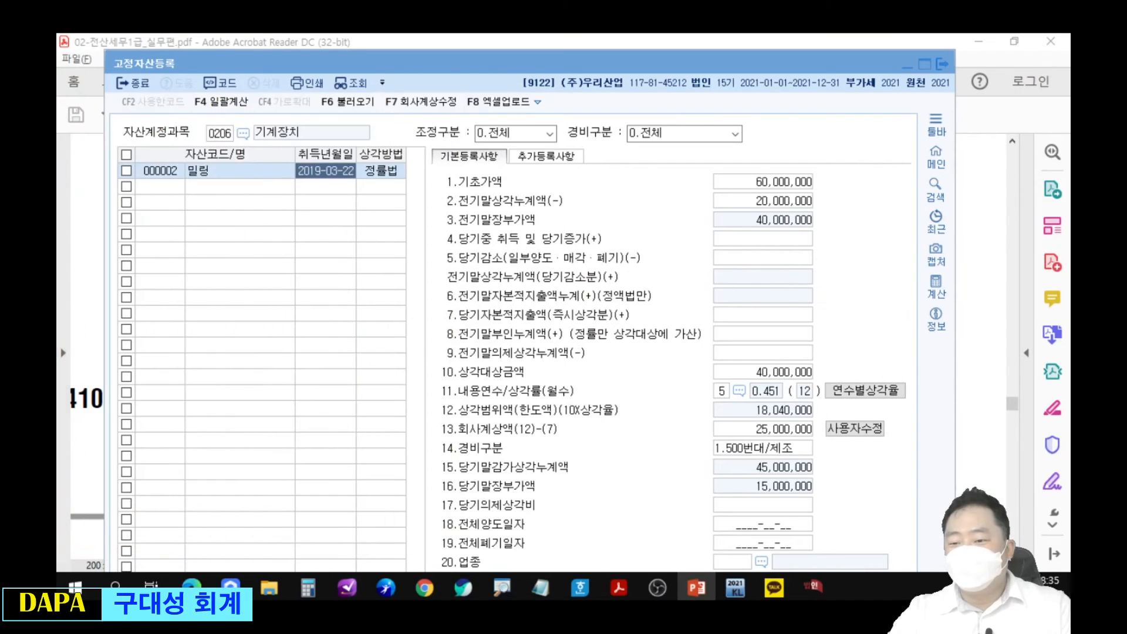
left_click_drag(745, 417, 830, 440)
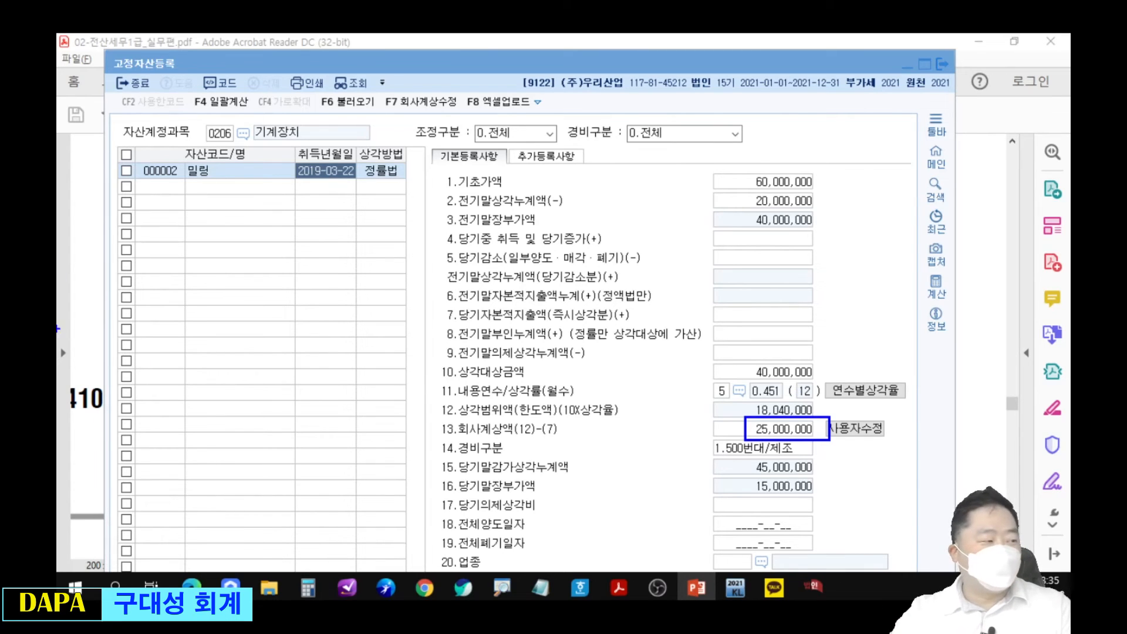
key("Escape")
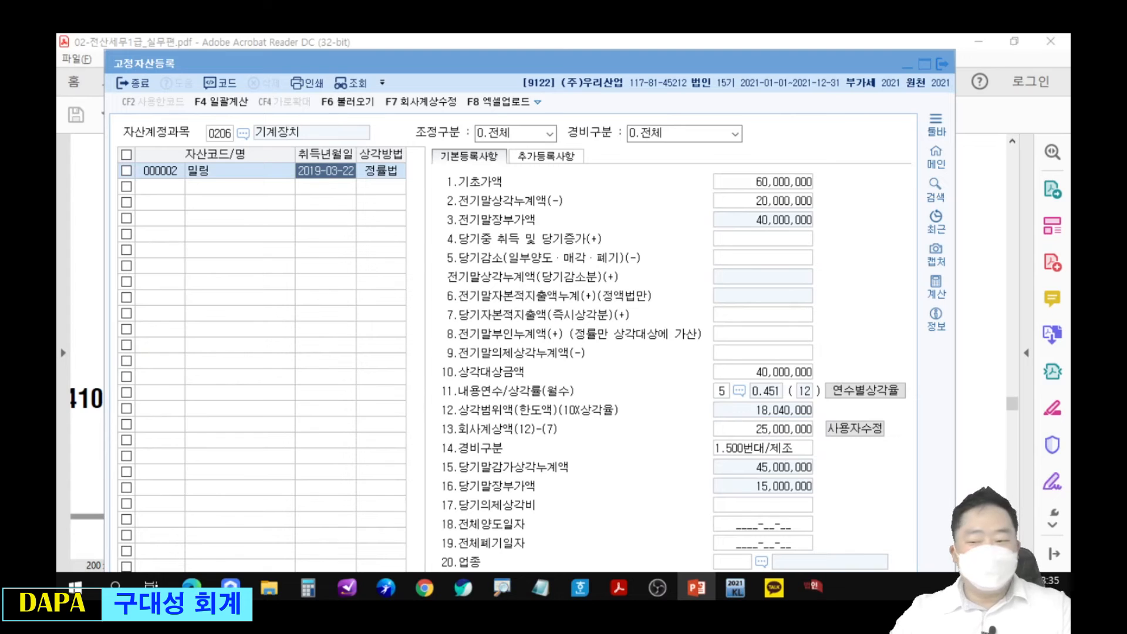
Uncover note (4) in the exercise PDF and mark its statement on unreported depreciation methods for 건물 and 기계장치, clearing the marks
left_click_drag(833, 52, 354, 290)
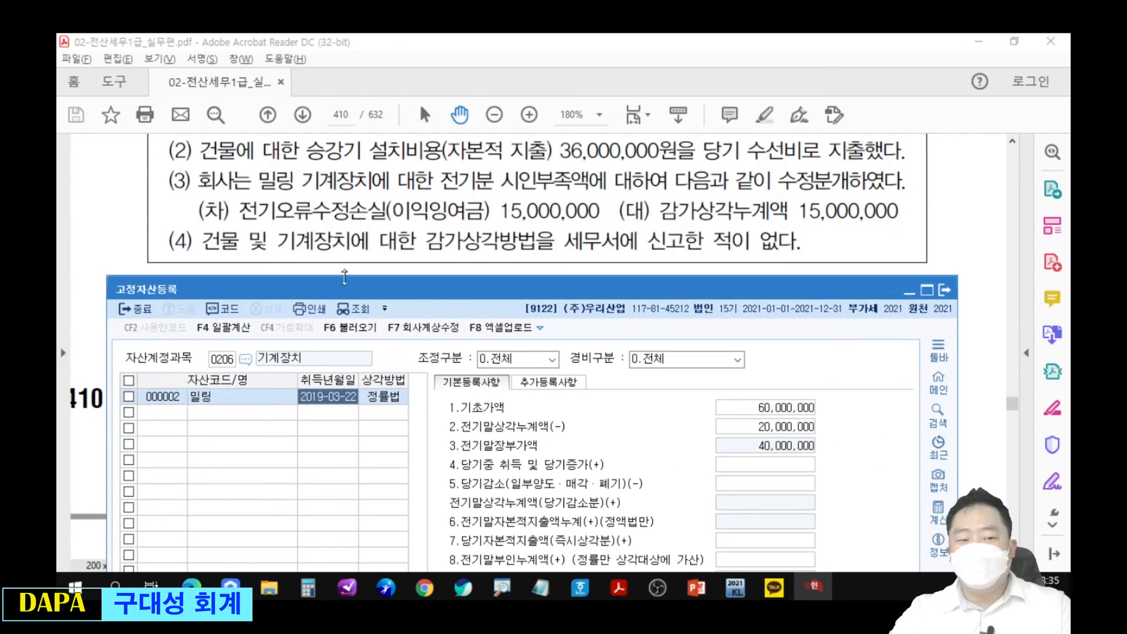
left_click_drag(196, 251, 794, 254)
left_click_drag(225, 251, 192, 302)
left_click_drag(327, 255, 361, 293)
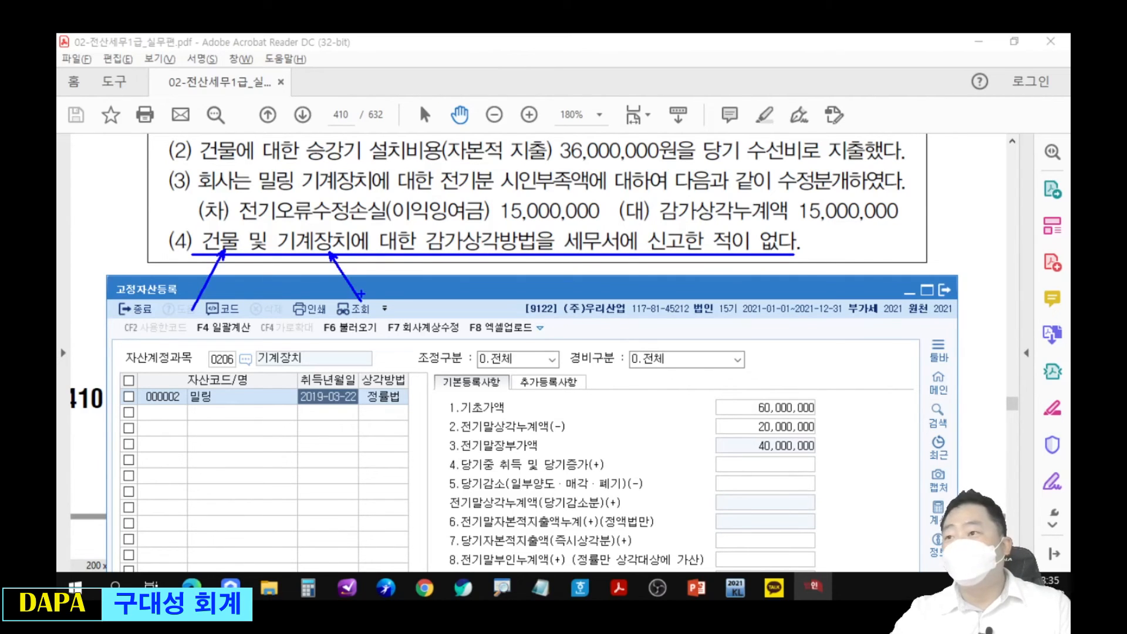
key("Escape")
Open 미상각자산감가상각조정명세서 and load the registered fixed assets into it
left_click_drag(666, 295, 684, 77)
left_click(819, 325)
left_click_drag(837, 73, 825, 53)
left_click(954, 144)
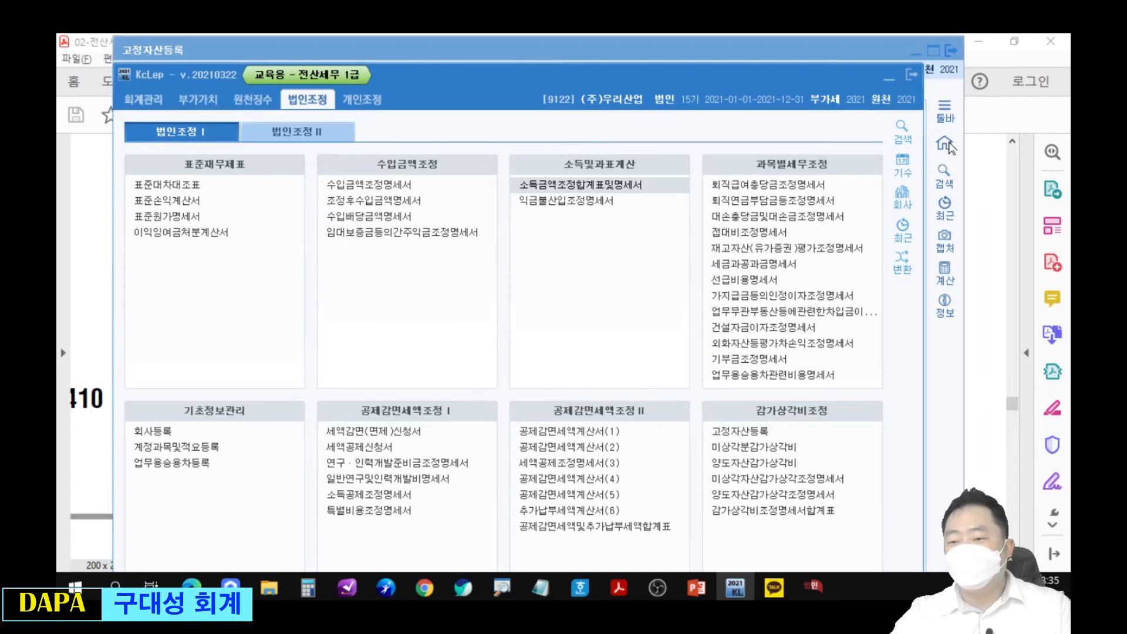
left_click(798, 480)
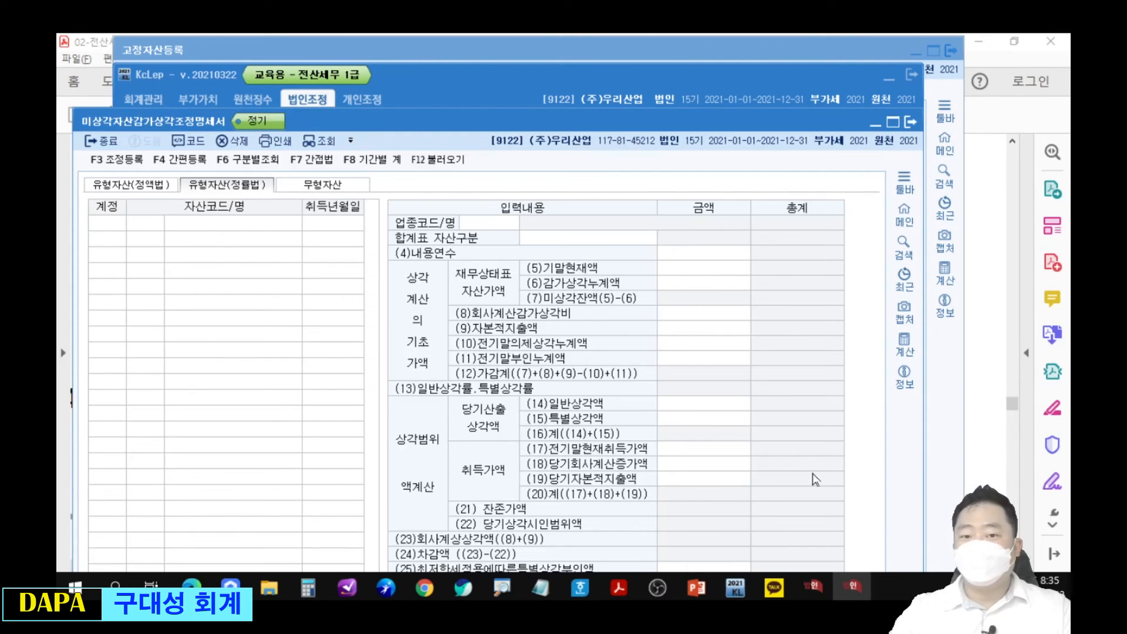
left_click(438, 159)
left_click(552, 426)
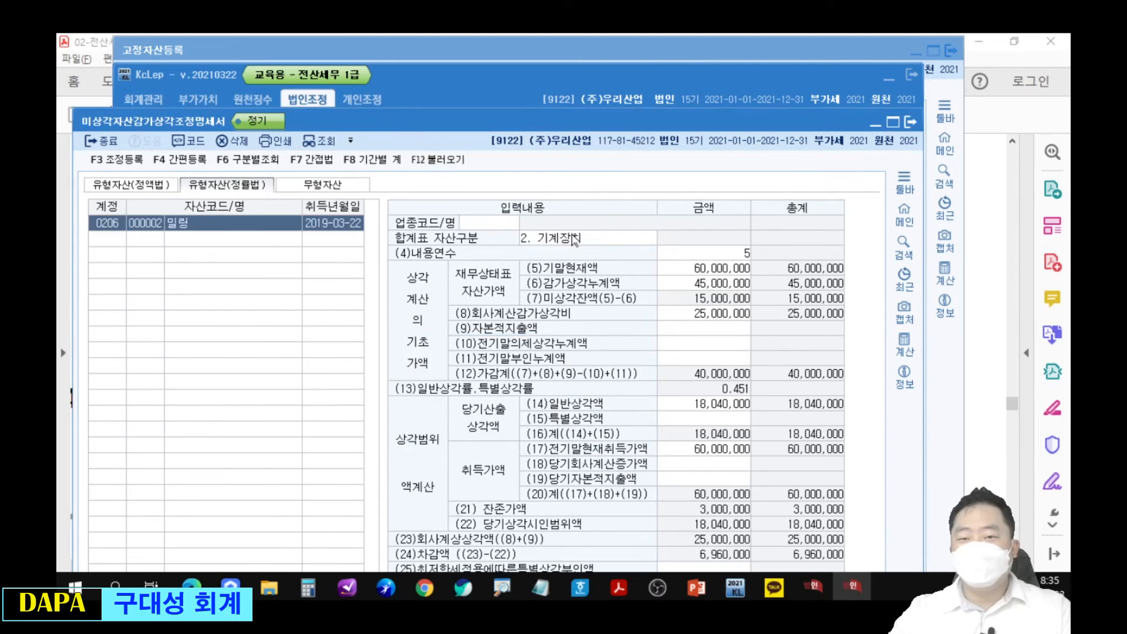
Review 공장 and 밀링 in 미상각자산감가상각조정명세서, boxing 공장's 당기말부인누계액 and 밀링's 상각부인액 and clearing each mark
left_click_drag(626, 119, 683, 47)
left_click(187, 112)
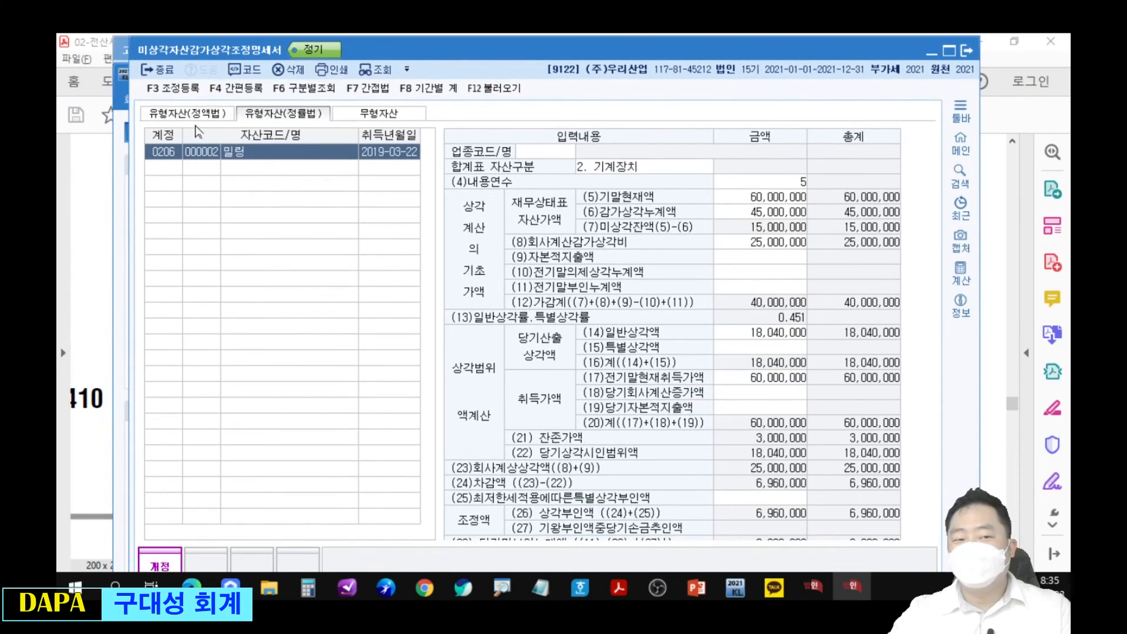
left_click(254, 151)
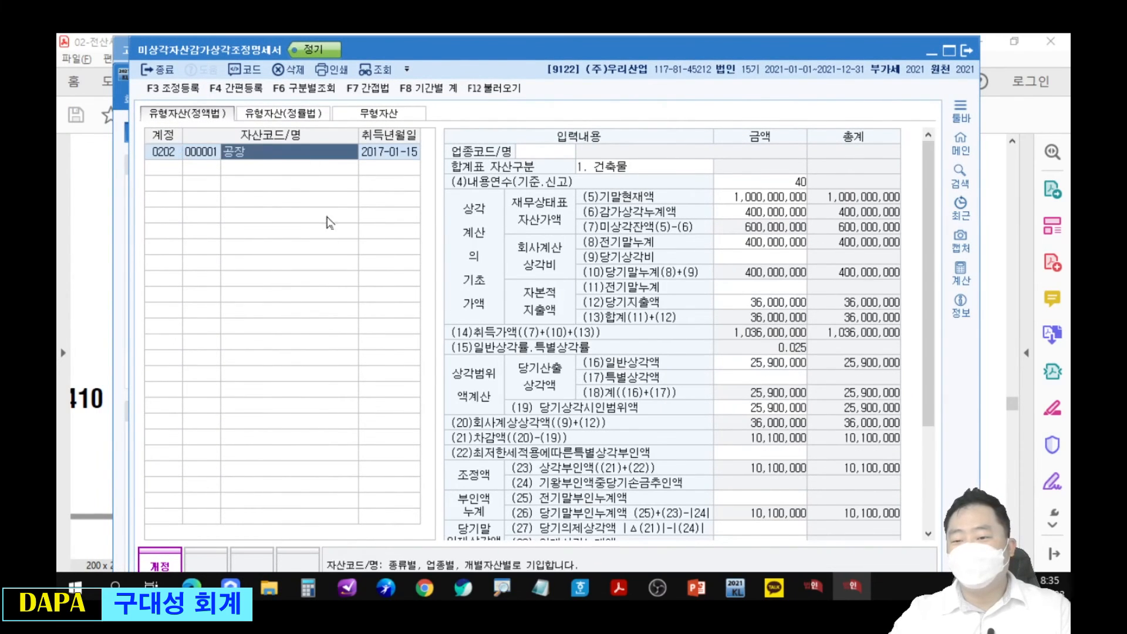
left_click_drag(739, 498, 816, 524)
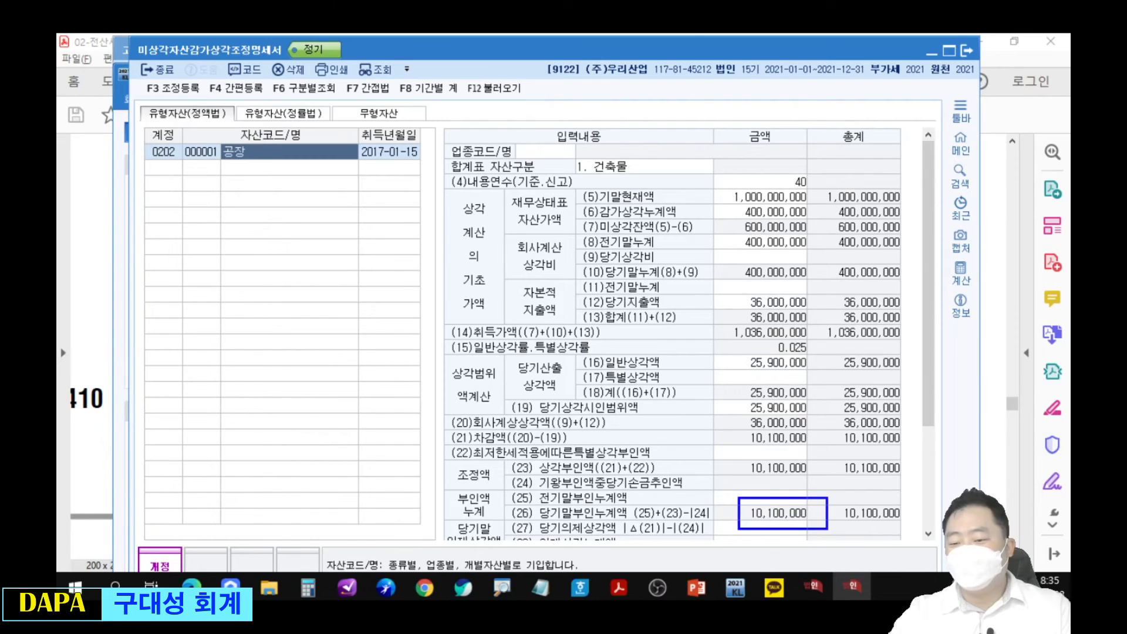
key("Escape")
left_click(313, 115)
left_click_drag(738, 498, 819, 529)
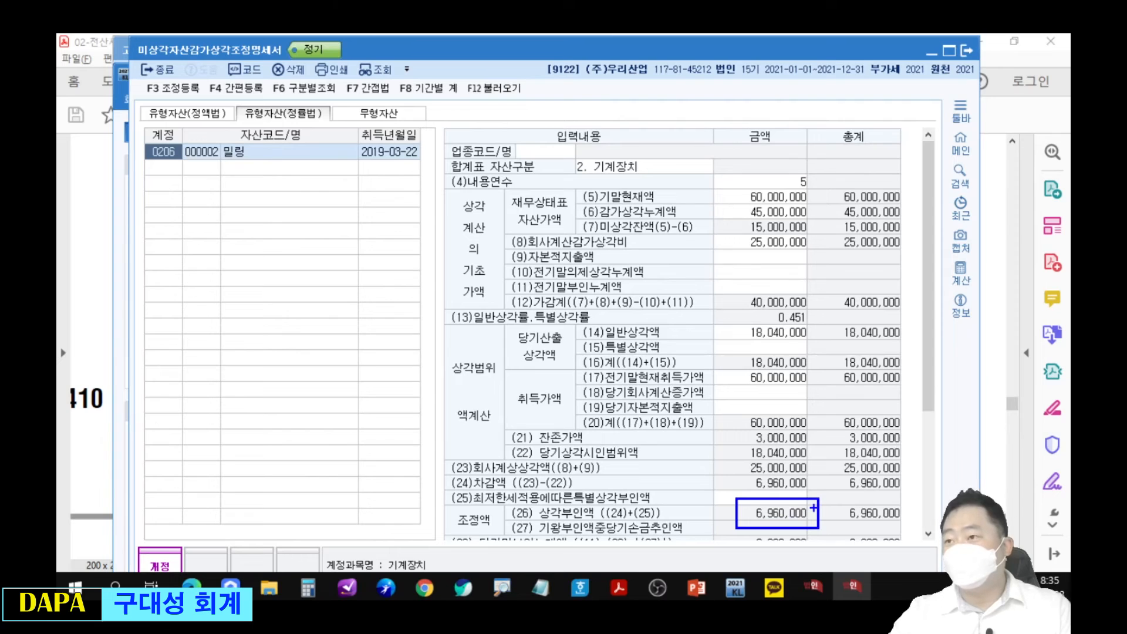
key("Escape")
Open 조정등록 from the 정액법 statement and add 건물감가상각비한도초과 of 10,100,000 as 유보발생 under 익금산입 및 손금불산입
left_click(214, 118)
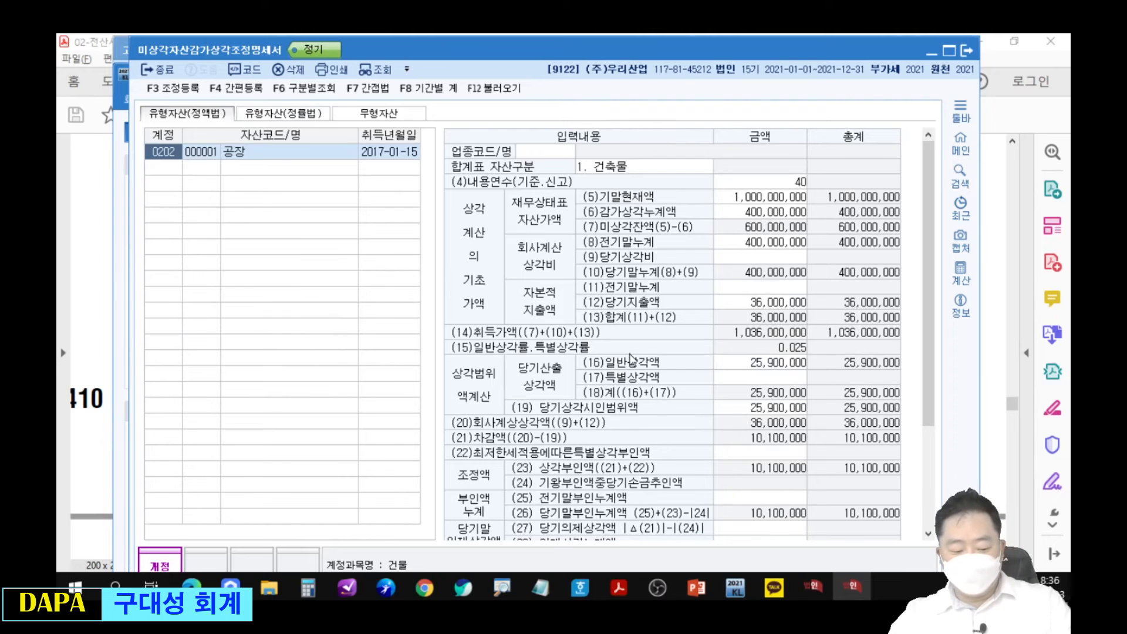
key("F3")
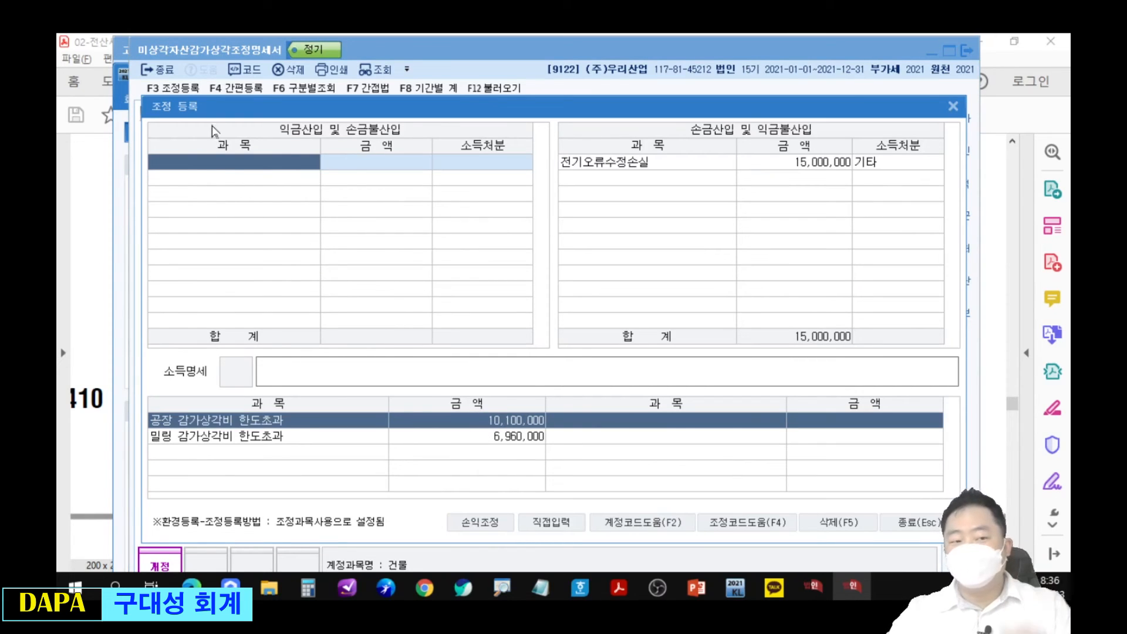
type("ㄱ건물")
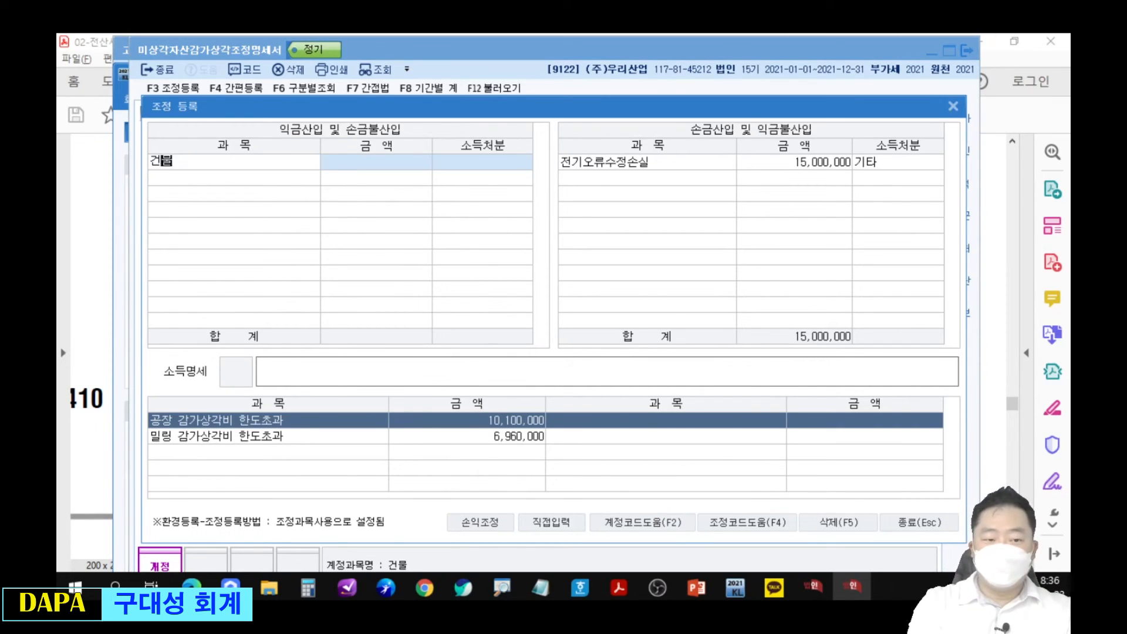
key("Return")
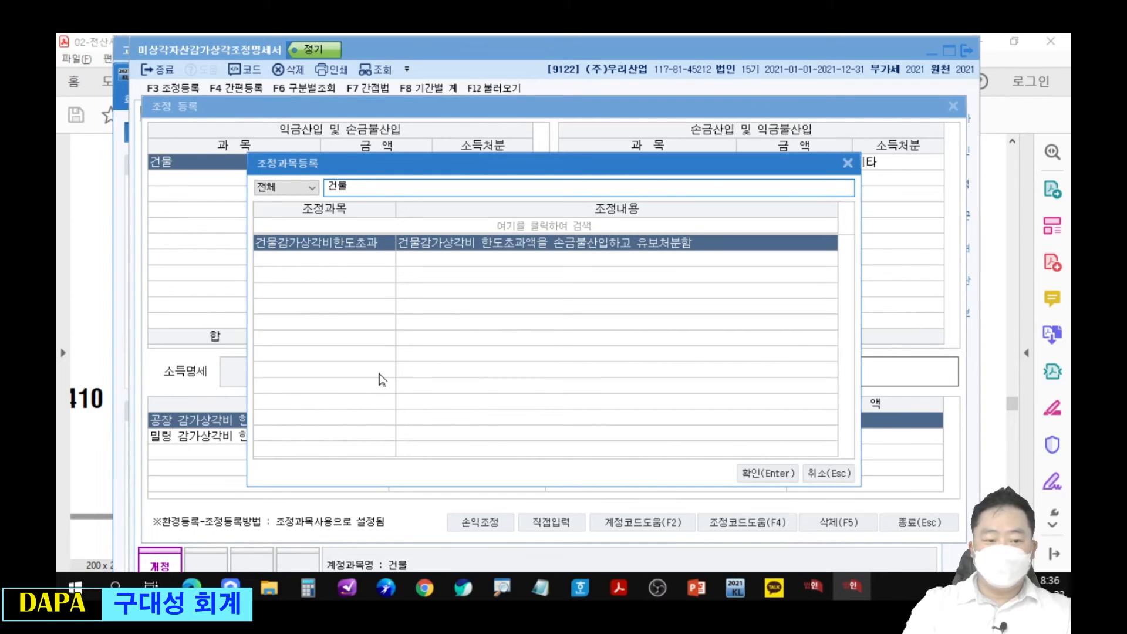
key("Return")
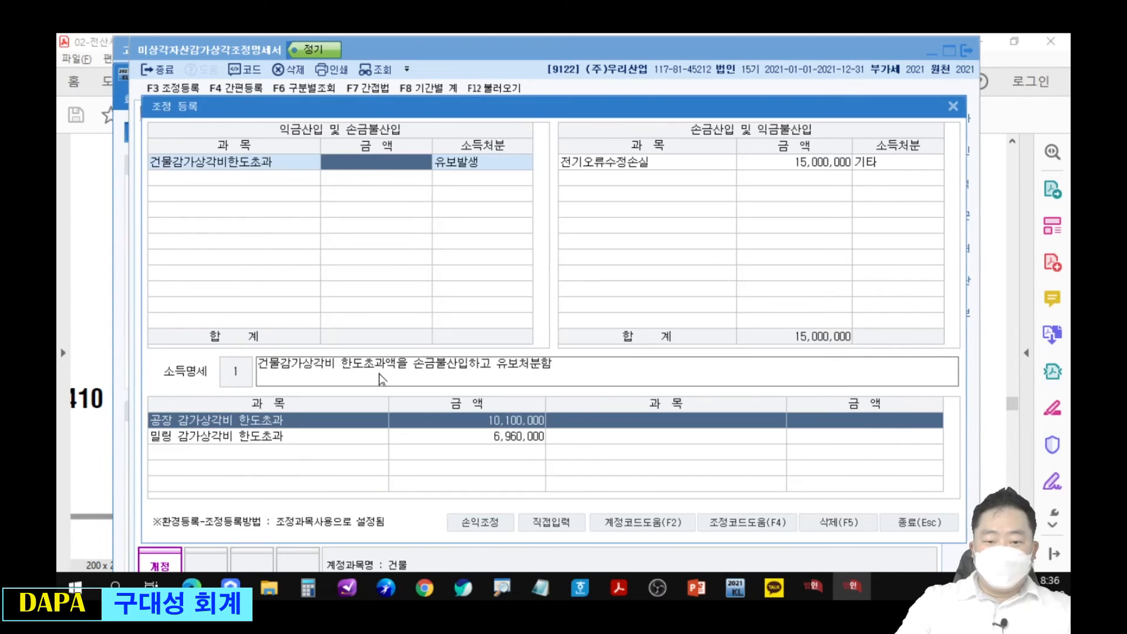
type("101")
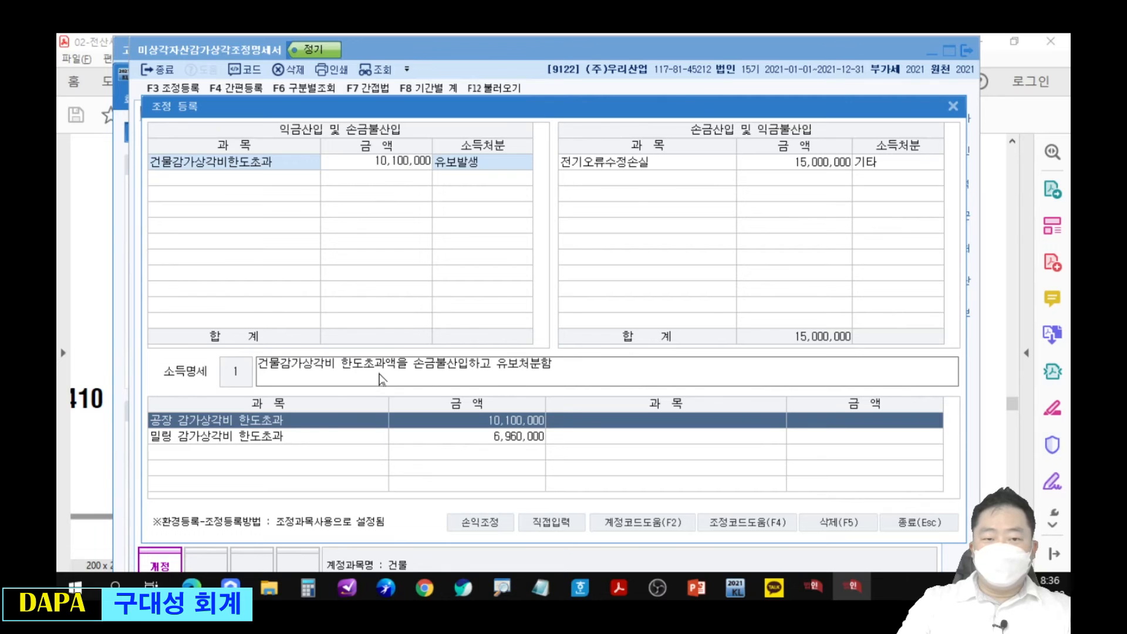
key("Return")
Add 기계장치감가상각비한도초과 of 6,960,000 as 유보발생 under 익금산입 및 손금불산입
type("기계장치")
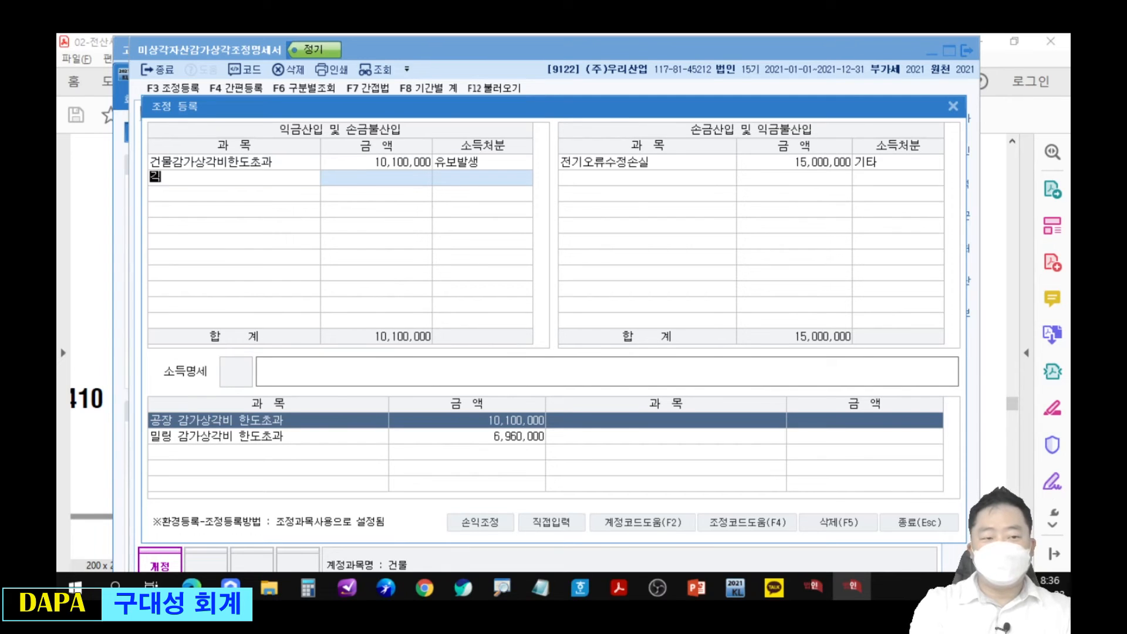
key("Return")
key("Return")
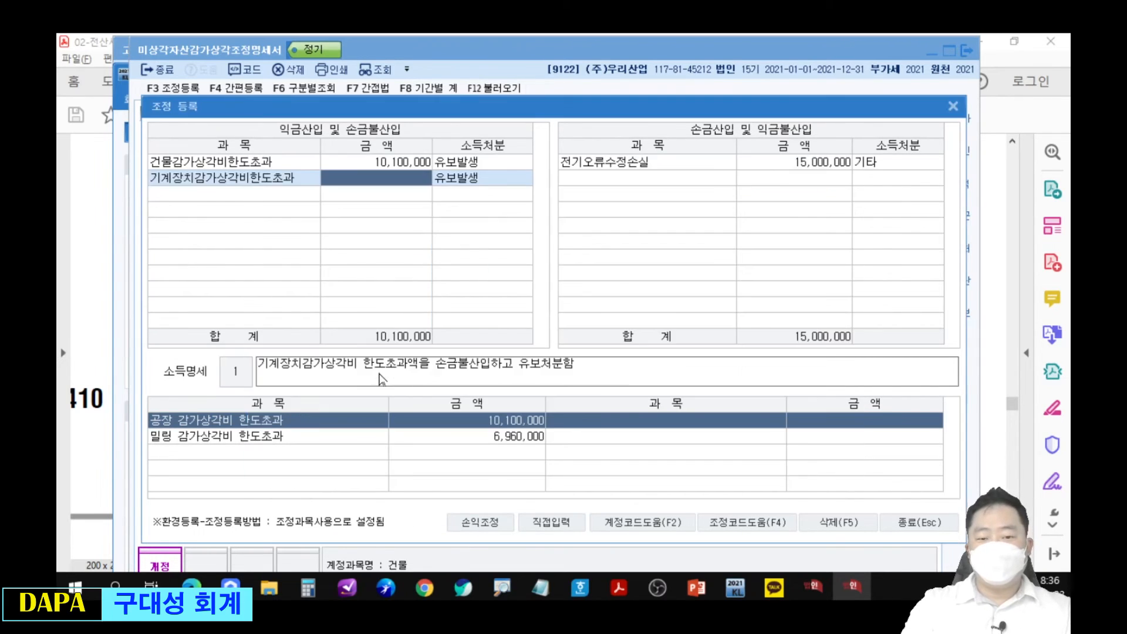
type("6,960,000")
key("Return")
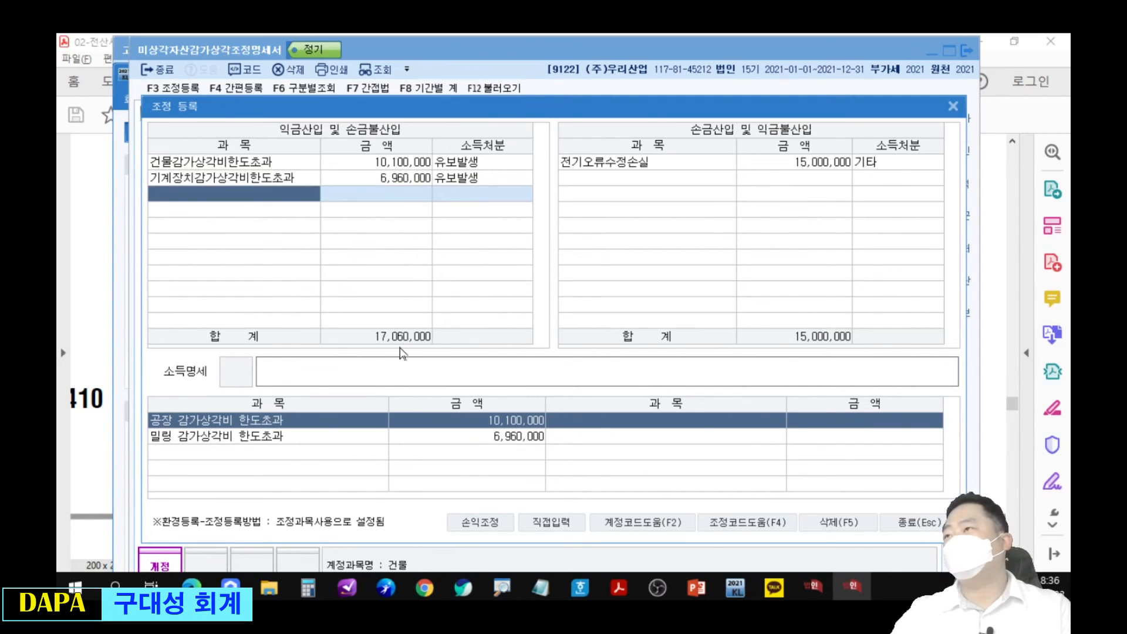
Mark the 전기오류수정손실 entry and the 공장 and 밀링 한도초과 amounts in 조정 등록, clear the marks, and close the dialog
key("ctrl+2")
scroll(1064, 261, "up", 1)
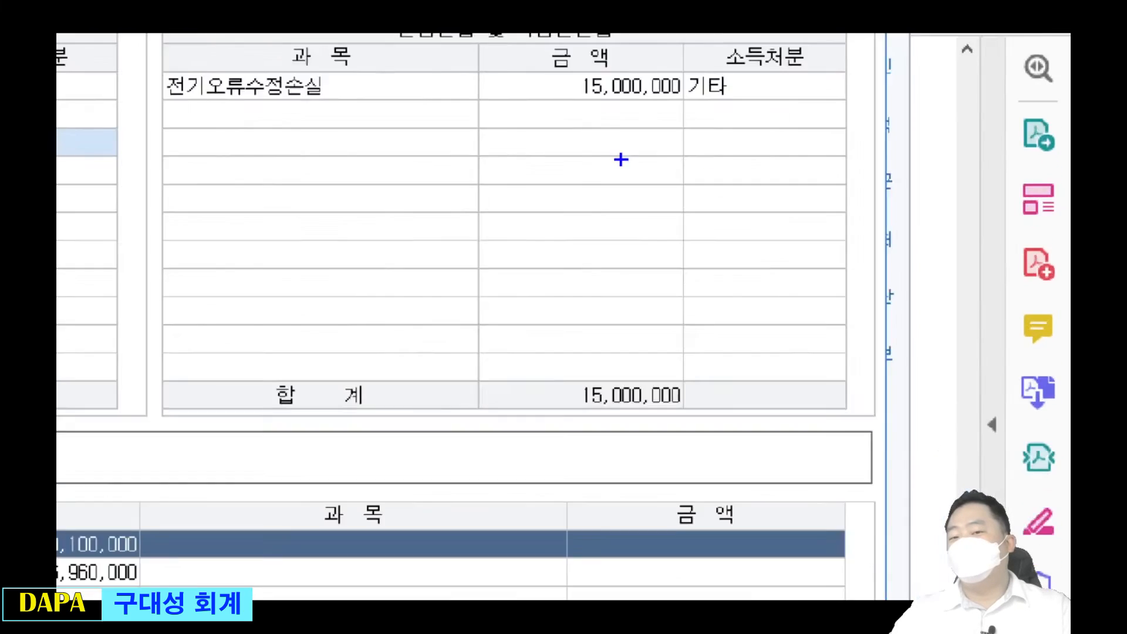
scroll(1065, 263, "down", 2)
mouse_move(482, 113)
left_mouse_down()
mouse_move(584, 166)
mouse_move(725, 195)
left_mouse_up()
key("Escape")
mouse_move(566, 135)
left_mouse_down()
mouse_move(969, 196)
mouse_move(917, 194)
left_mouse_up()
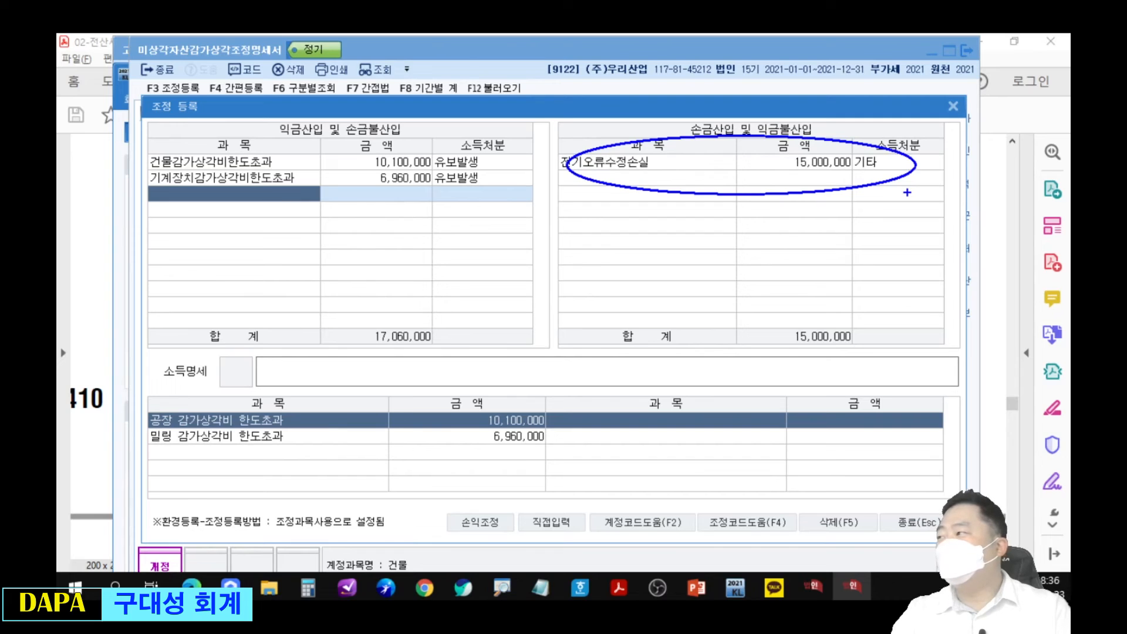
key("Escape")
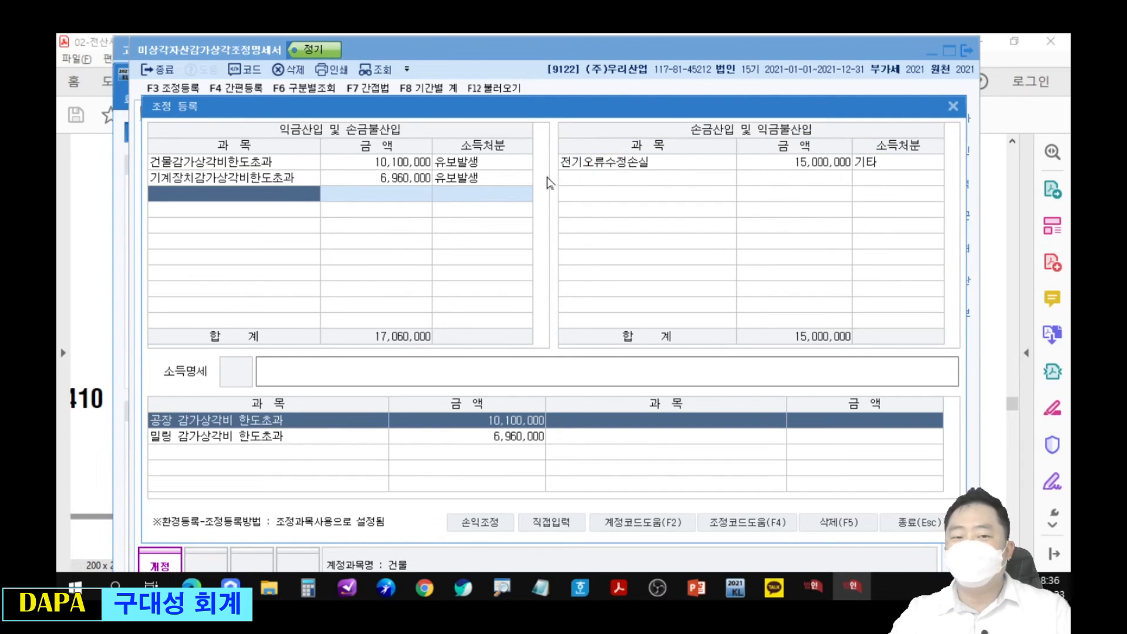
left_click_drag(498, 361, 426, 197)
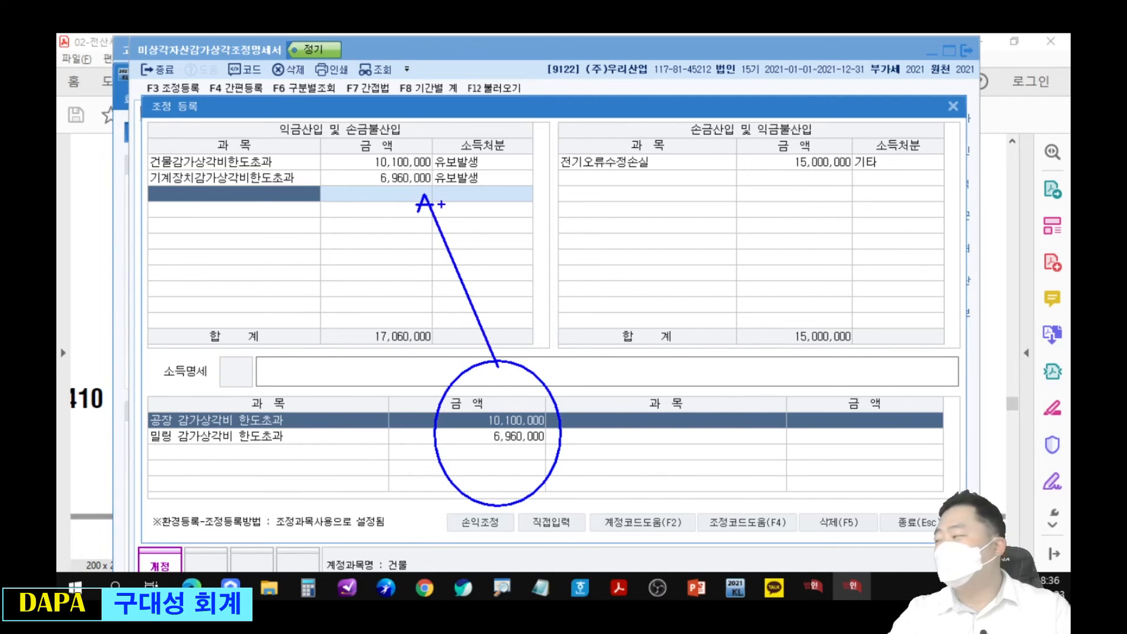
key("Escape")
left_click(953, 105)
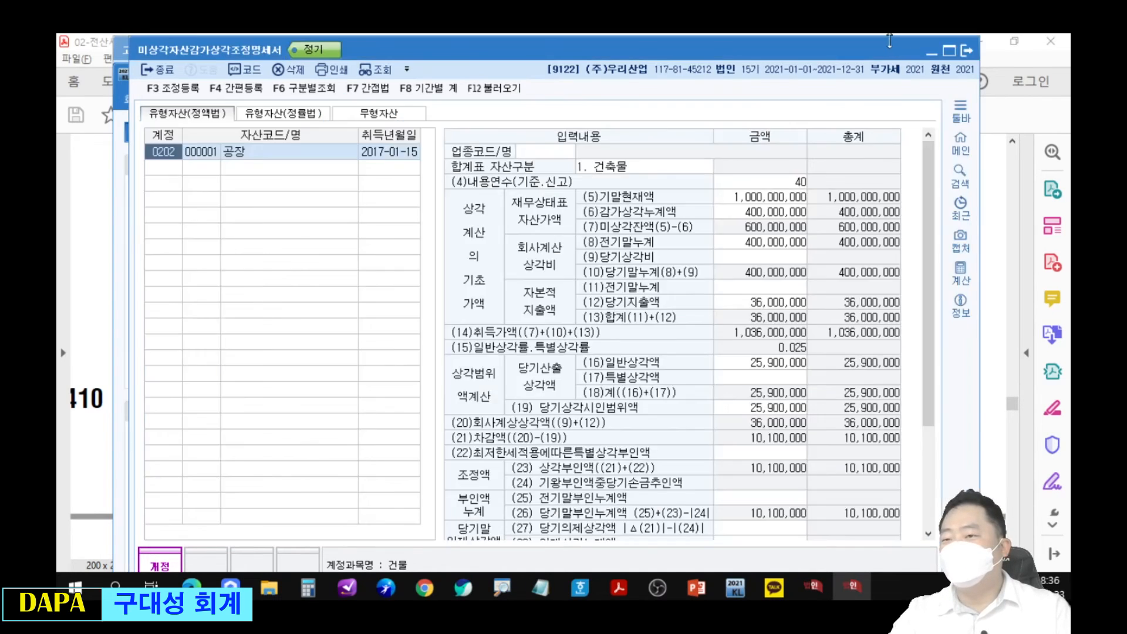
Put the statement aside, switch to the PowerPoint lecture, and show slide 26 with 관련문제
left_click(932, 51)
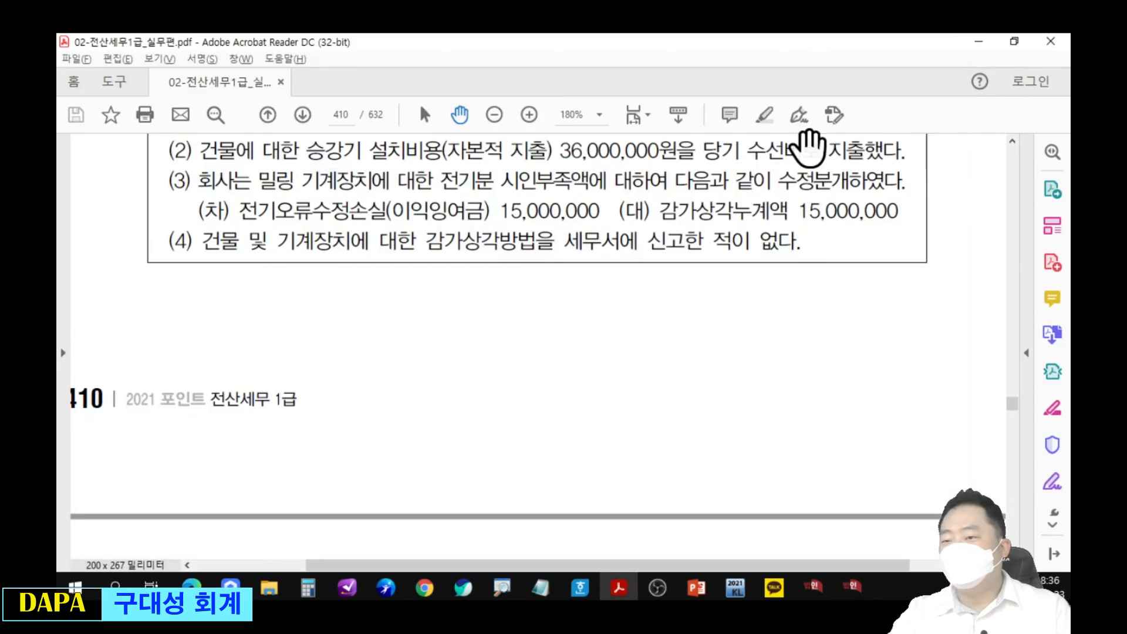
left_click_drag(57, 111, 743, 56)
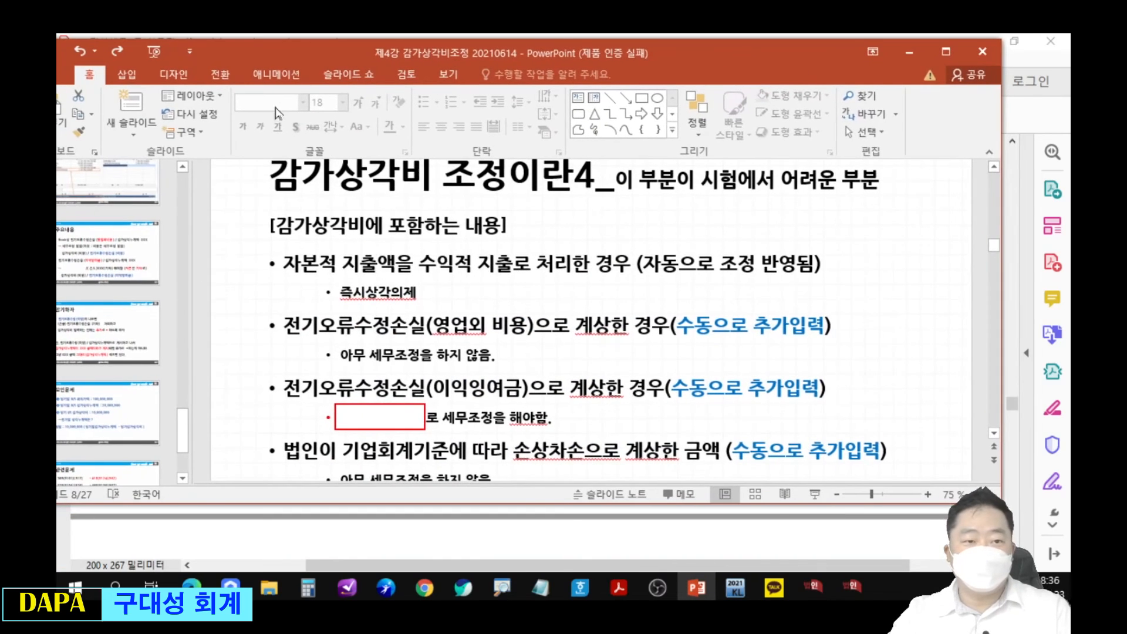
left_click_drag(346, 51, 395, 51)
left_click_drag(237, 430, 235, 449)
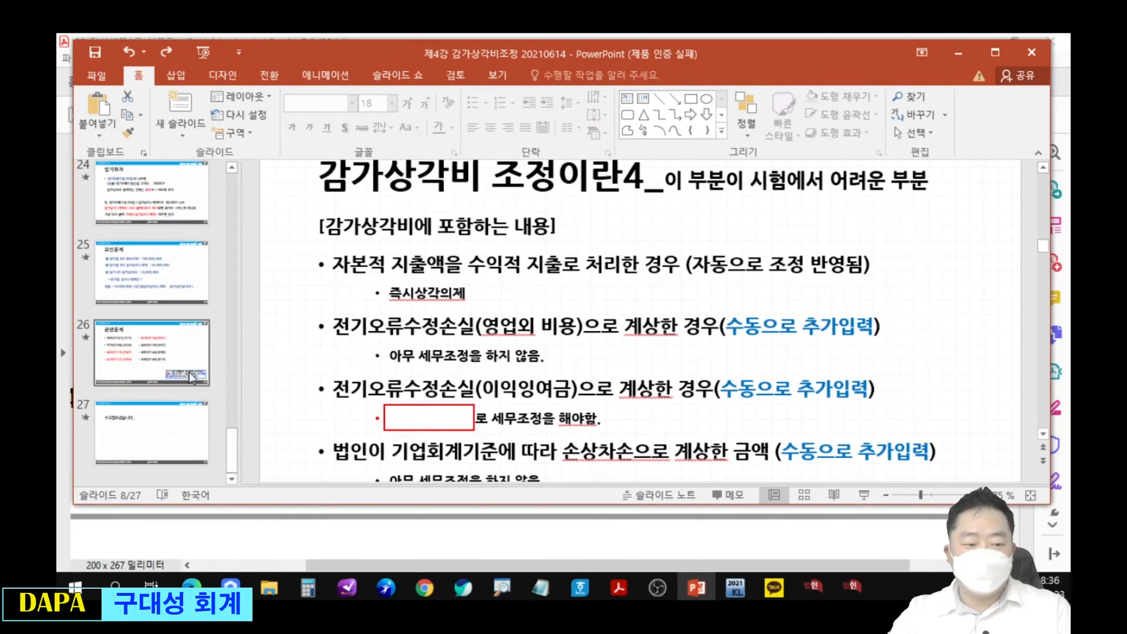
left_click(152, 352)
mouse_move(558, 216)
left_mouse_down()
mouse_move(731, 254)
mouse_move(559, 217)
left_mouse_up()
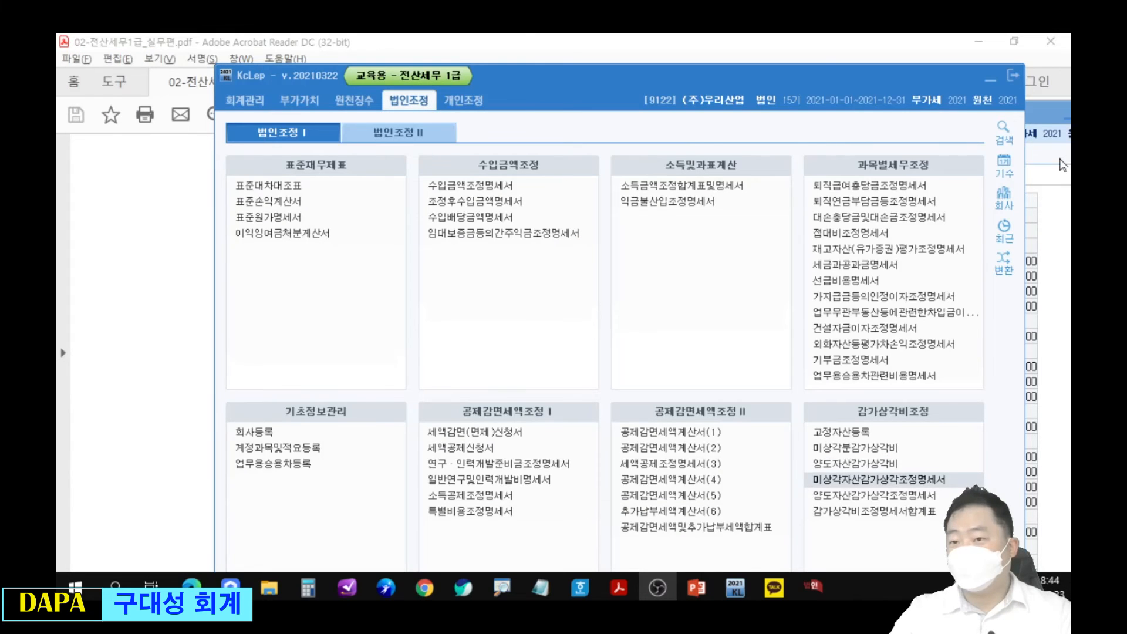
Open 감가상각비조정명세서합계표 in KcLep, load the depreciation data into it, and close it with the data saved
left_click_drag(938, 75, 871, 53)
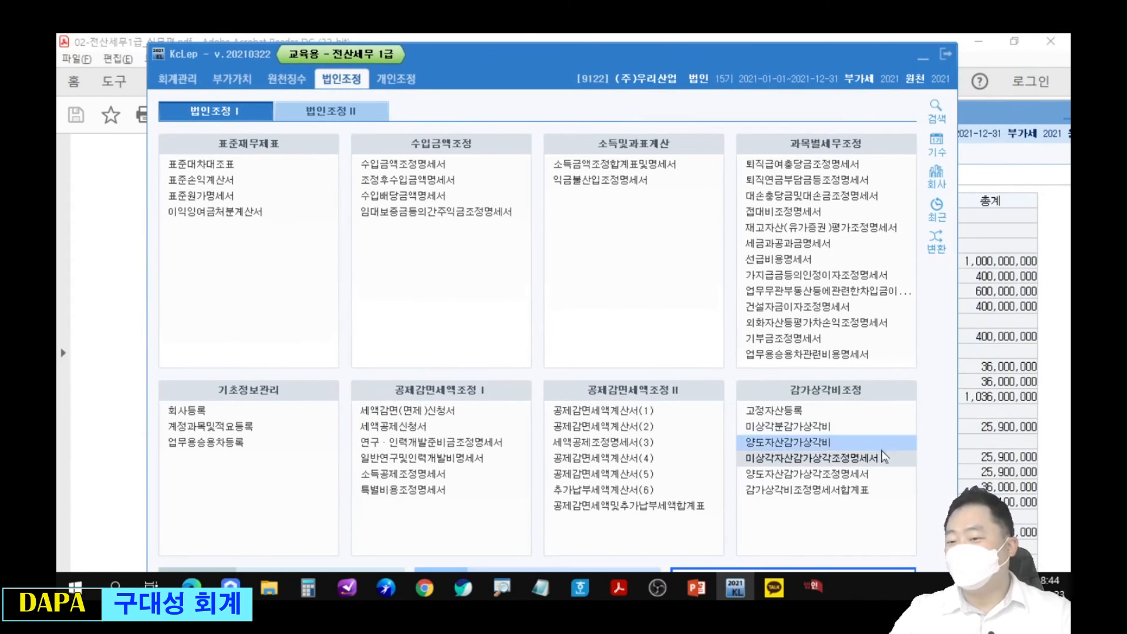
left_click(849, 491)
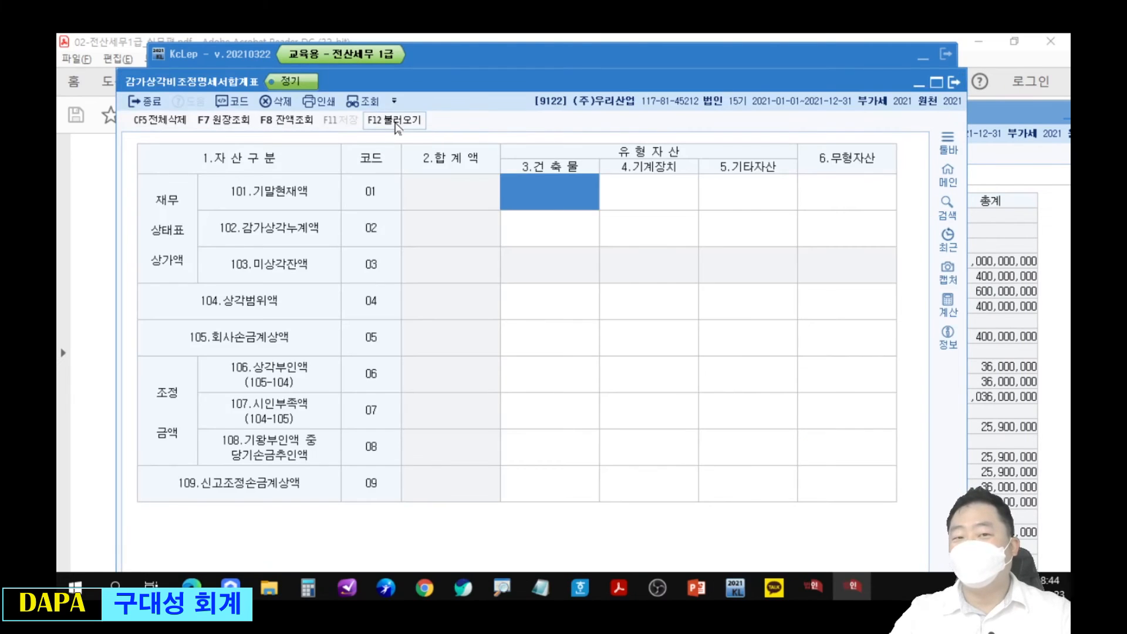
left_click(397, 121)
left_click(540, 378)
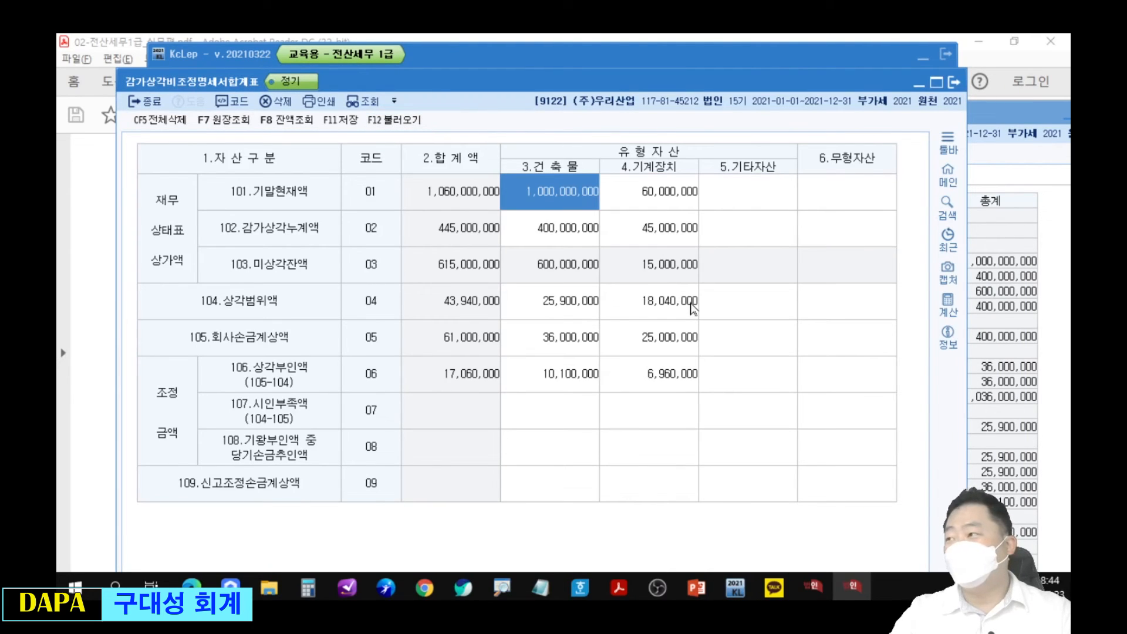
left_click(953, 82)
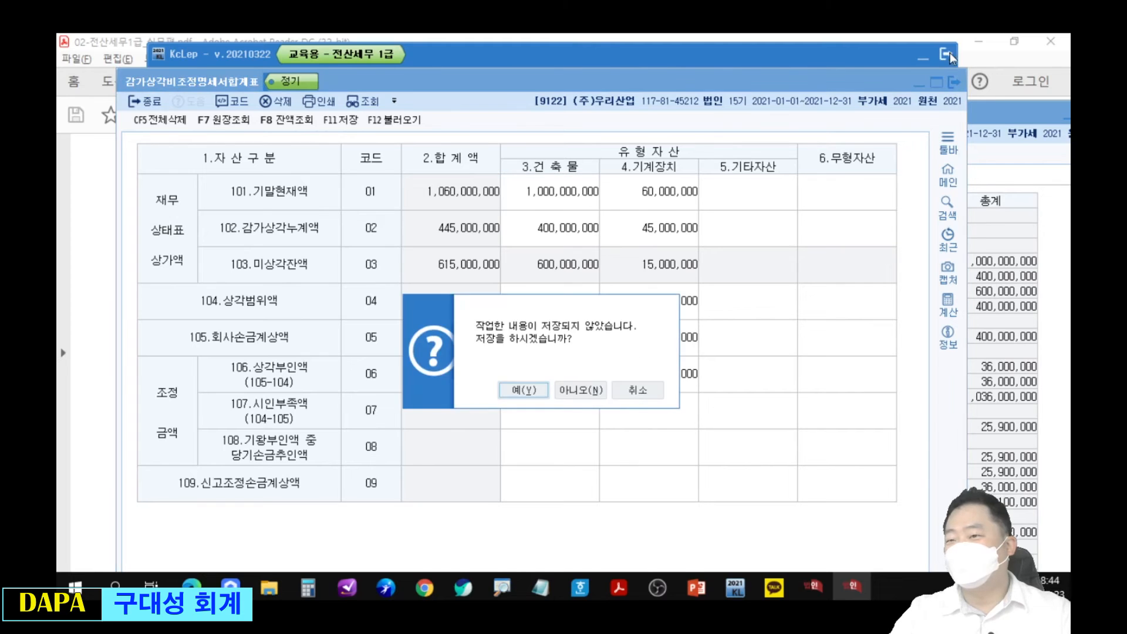
left_click(522, 390)
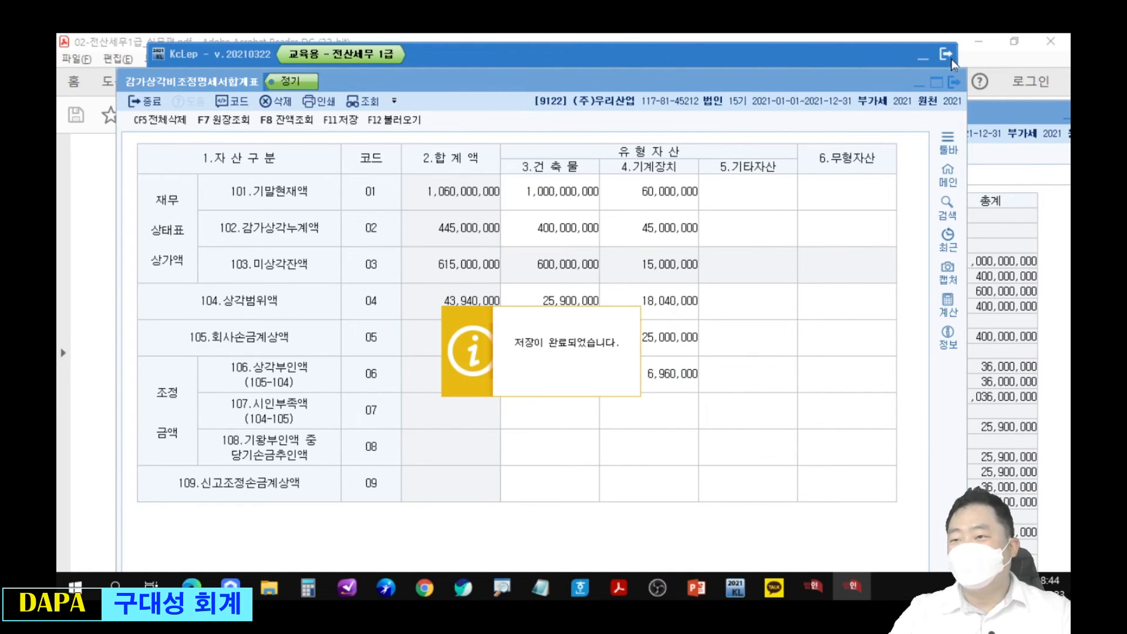
Close 미상각자산감가상각조정명세서 and change the working company to 9124 (주)영테크
left_click_drag(1017, 117, 643, 246)
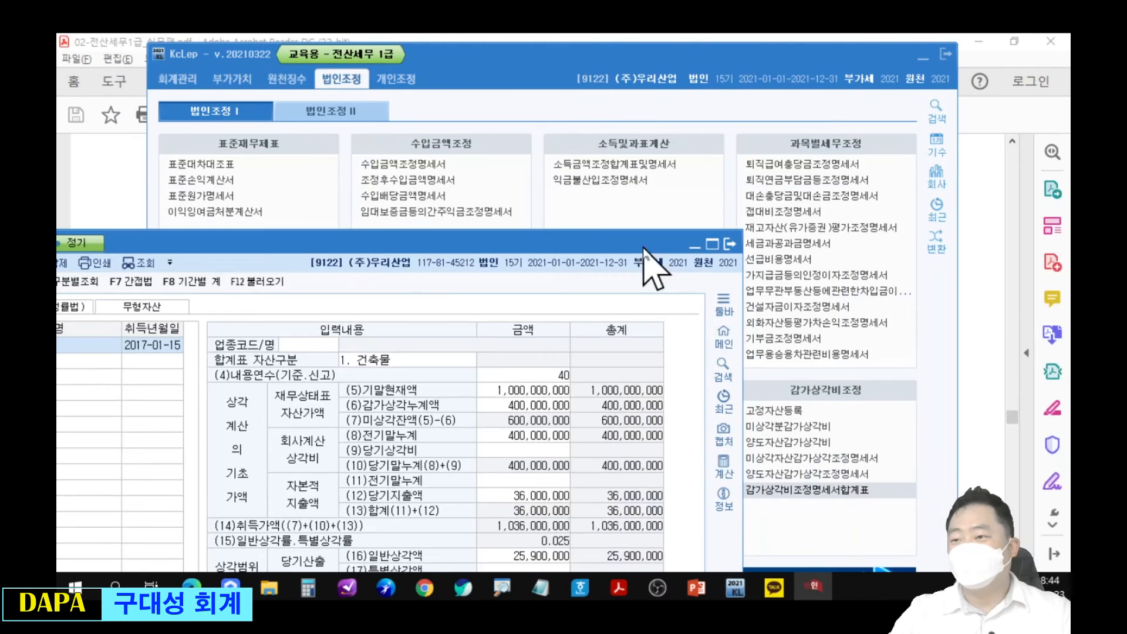
left_click(730, 242)
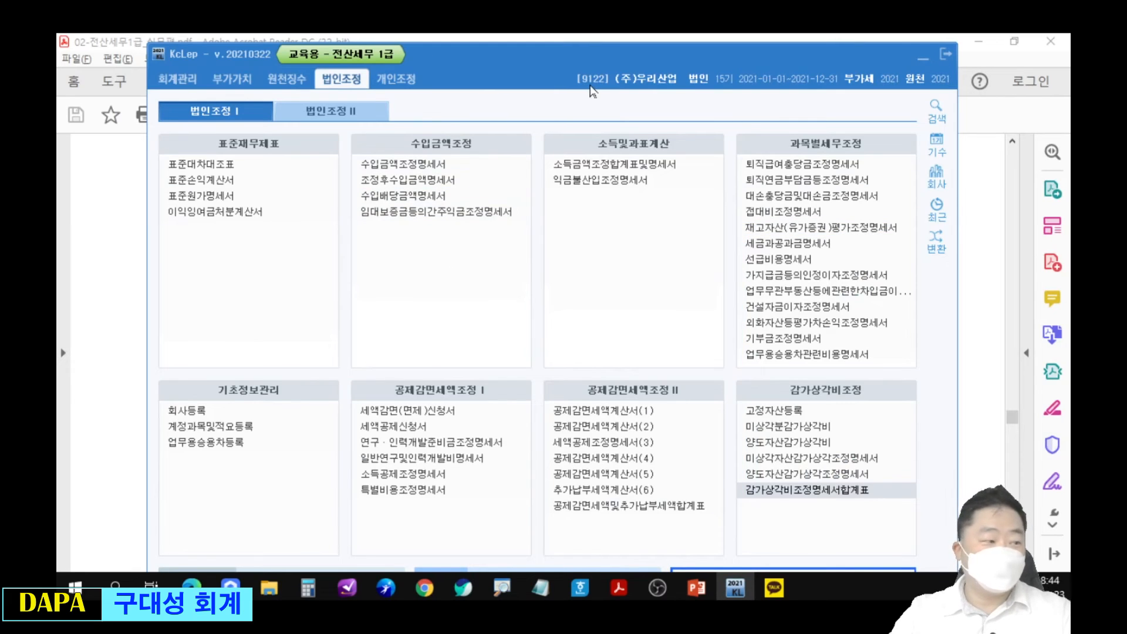
left_click(591, 87)
type("우리")
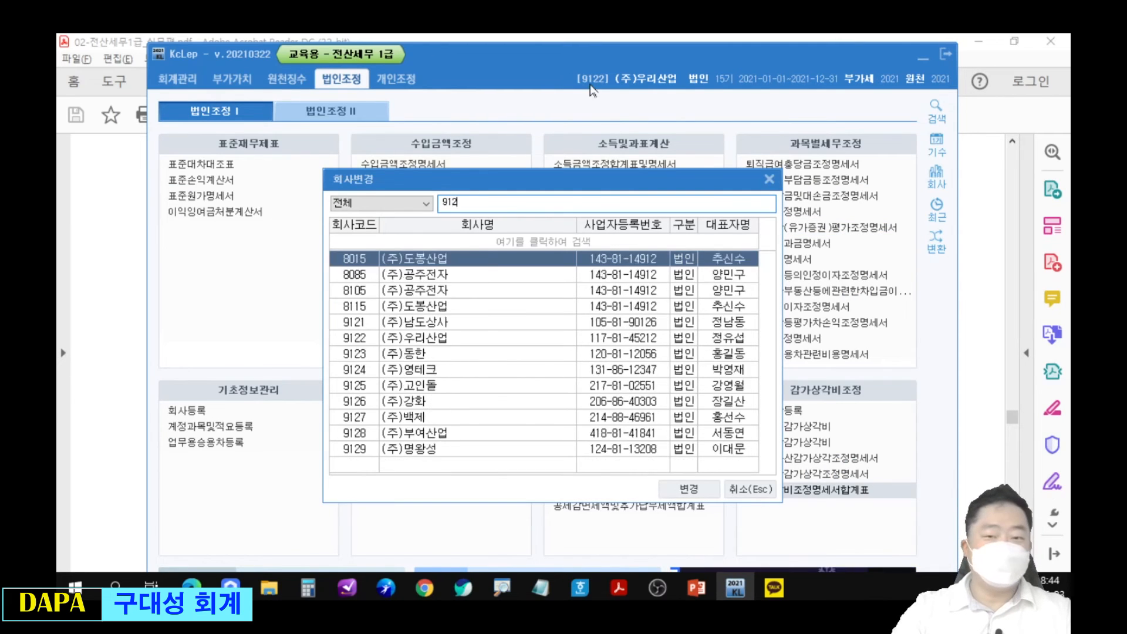
key("Return")
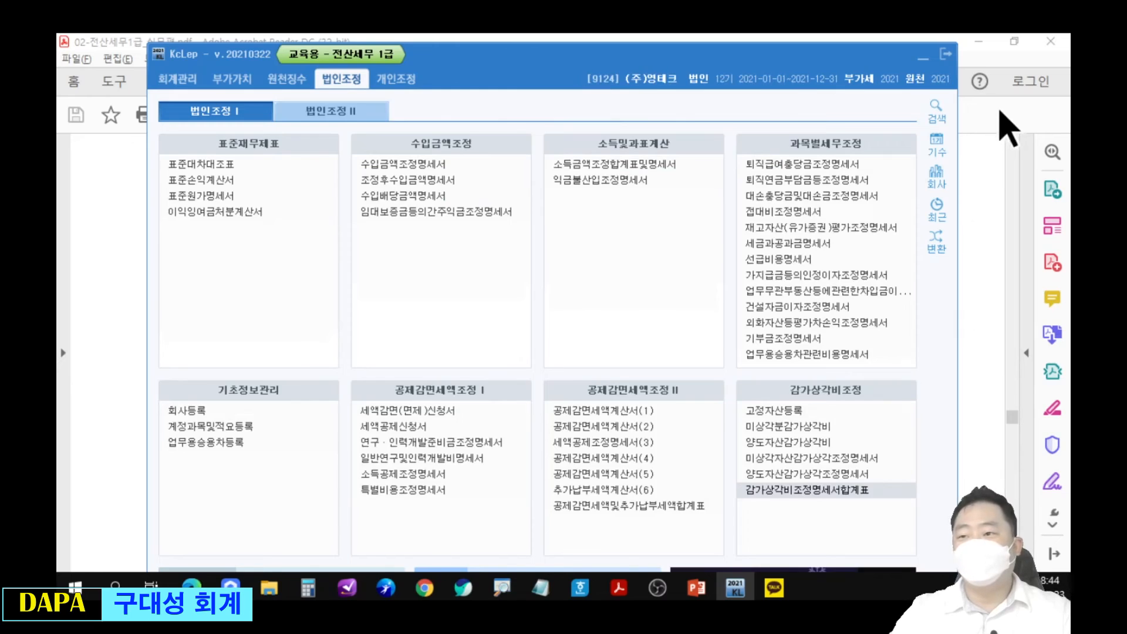
Switch to the exercise PDF and examine page 418 exercise [2], its instructions, and the data in [자료1] and [자료2]
left_click(999, 112)
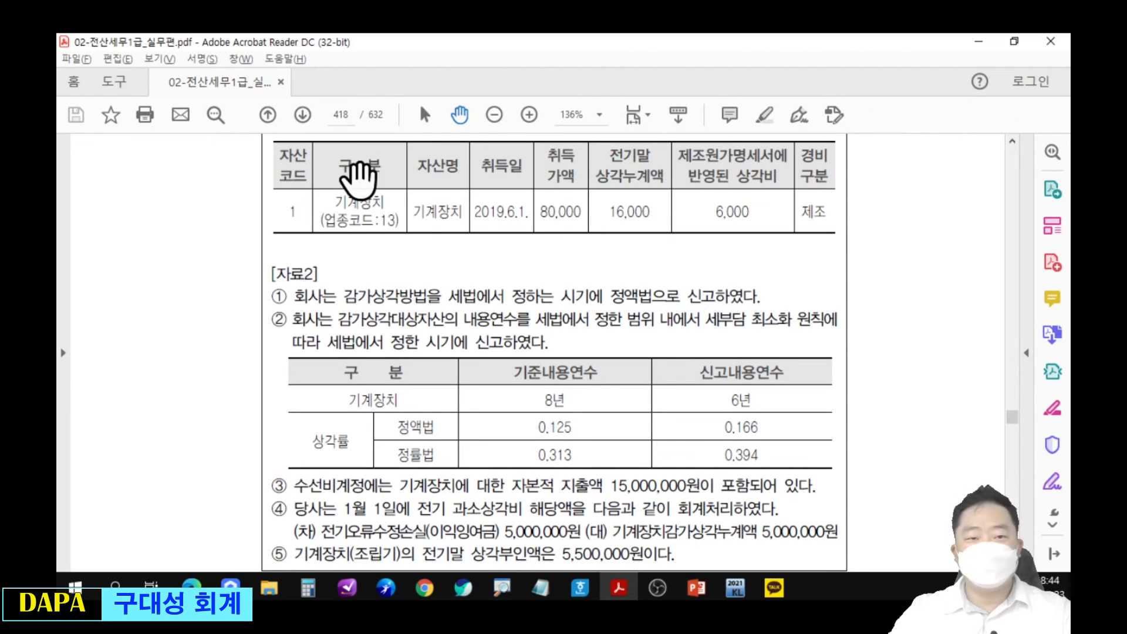
left_click_drag(411, 291, 435, 407)
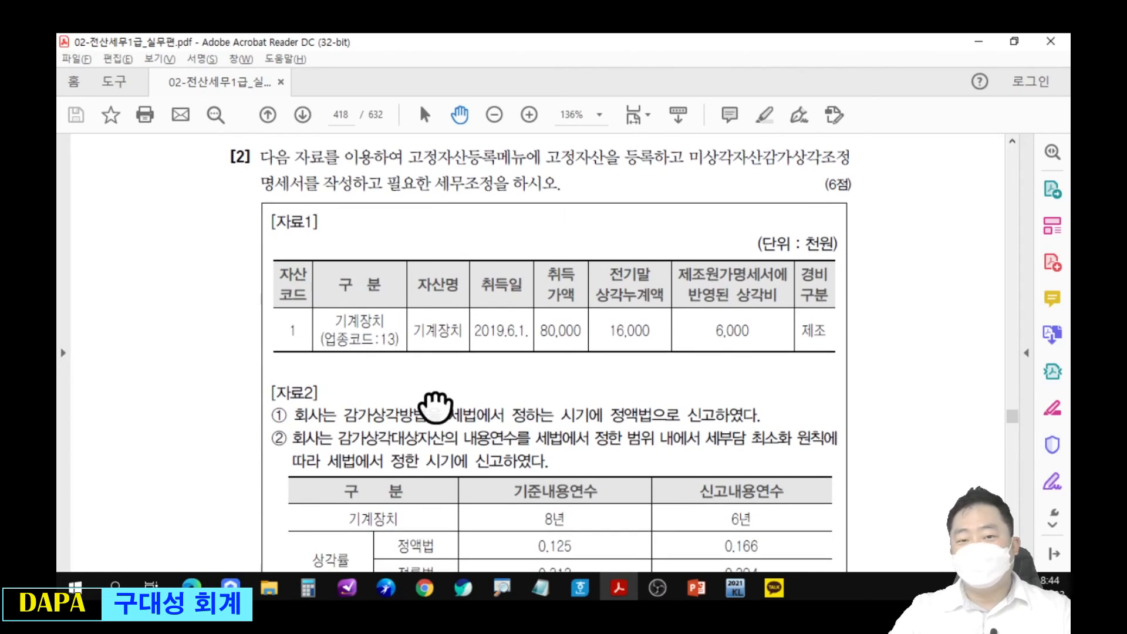
left_click_drag(529, 158, 845, 156)
key("Escape")
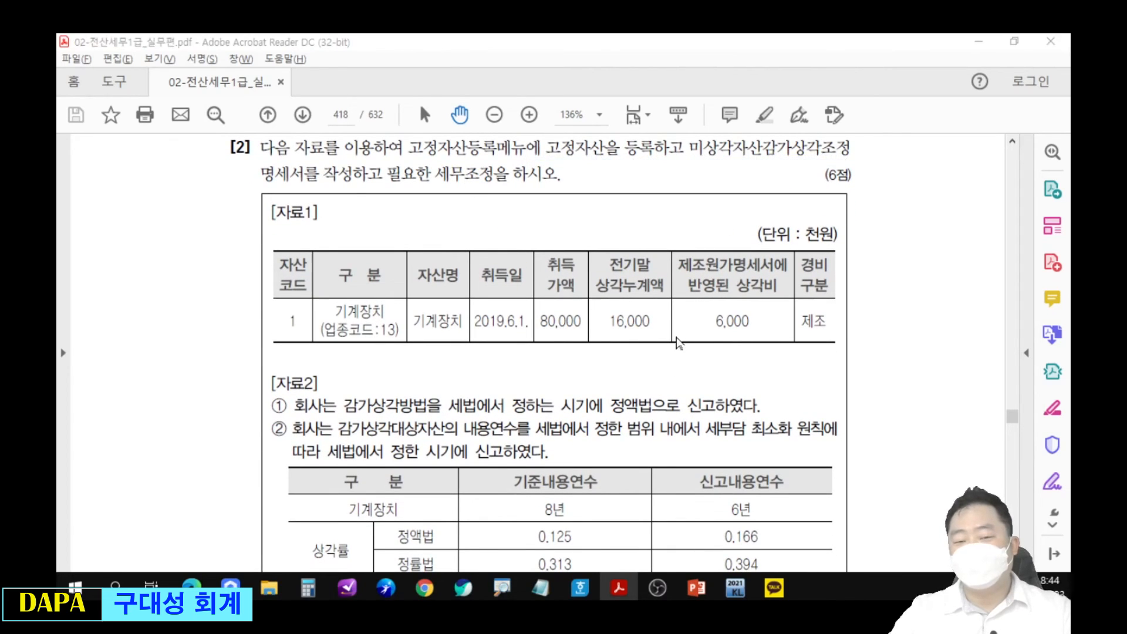
left_click_drag(664, 349, 651, 266)
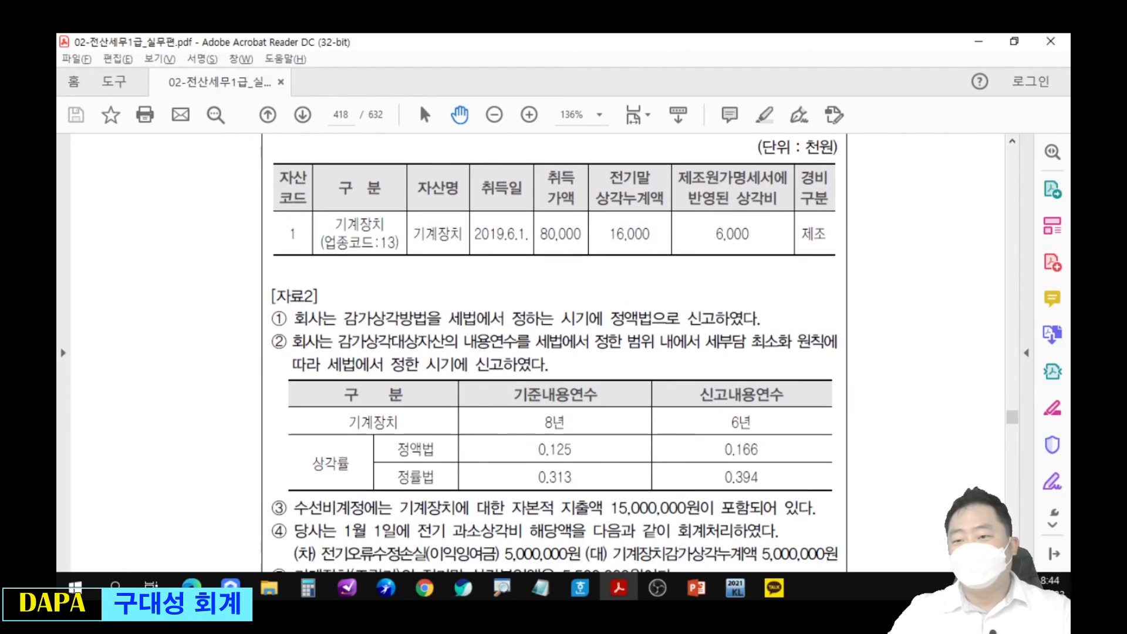
Examine the 천원 unit and 기계장치 row in [자료1], and the depreciation method reported in [자료2] item ①
mouse_move(798, 127)
left_mouse_down()
mouse_move(839, 159)
mouse_move(802, 131)
left_mouse_up()
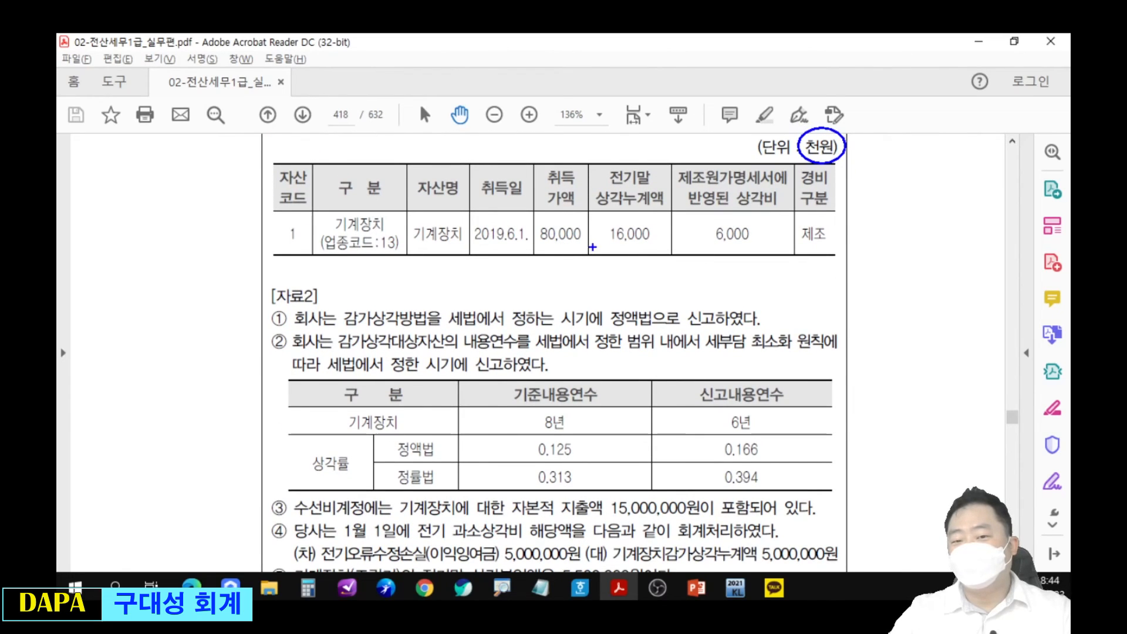
key("Escape")
left_click_drag(583, 380, 573, 341)
mouse_move(486, 332)
left_mouse_down()
mouse_move(489, 304)
mouse_move(524, 294)
left_mouse_up()
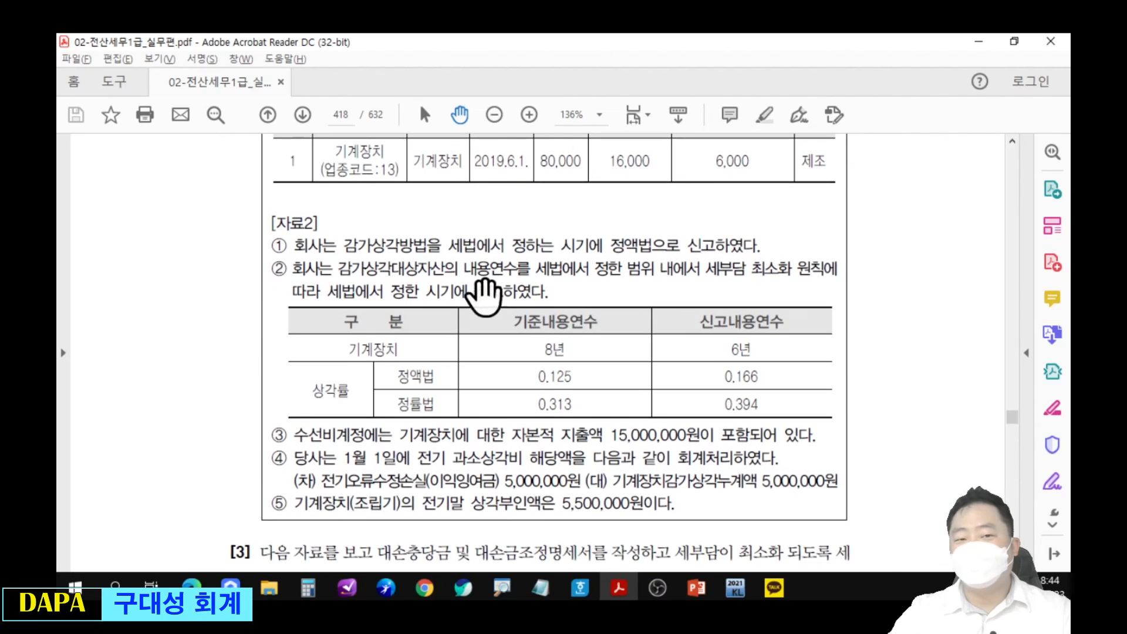
mouse_move(345, 141)
left_mouse_down()
mouse_move(392, 158)
mouse_move(396, 177)
left_mouse_up()
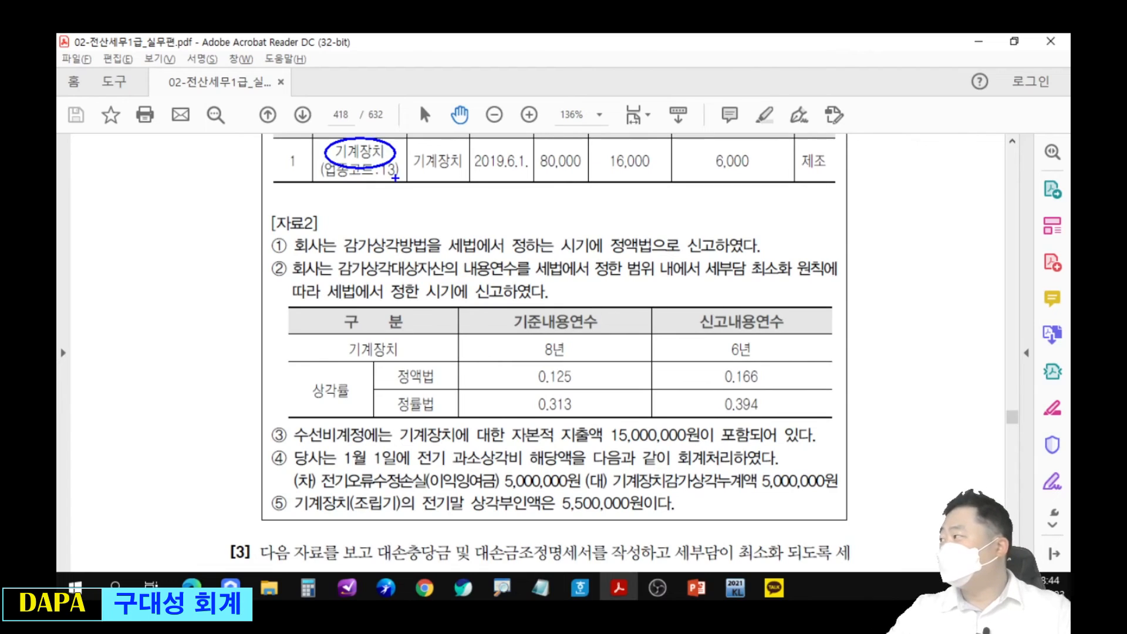
mouse_move(610, 225)
left_mouse_down()
mouse_move(635, 256)
mouse_move(659, 259)
left_mouse_up()
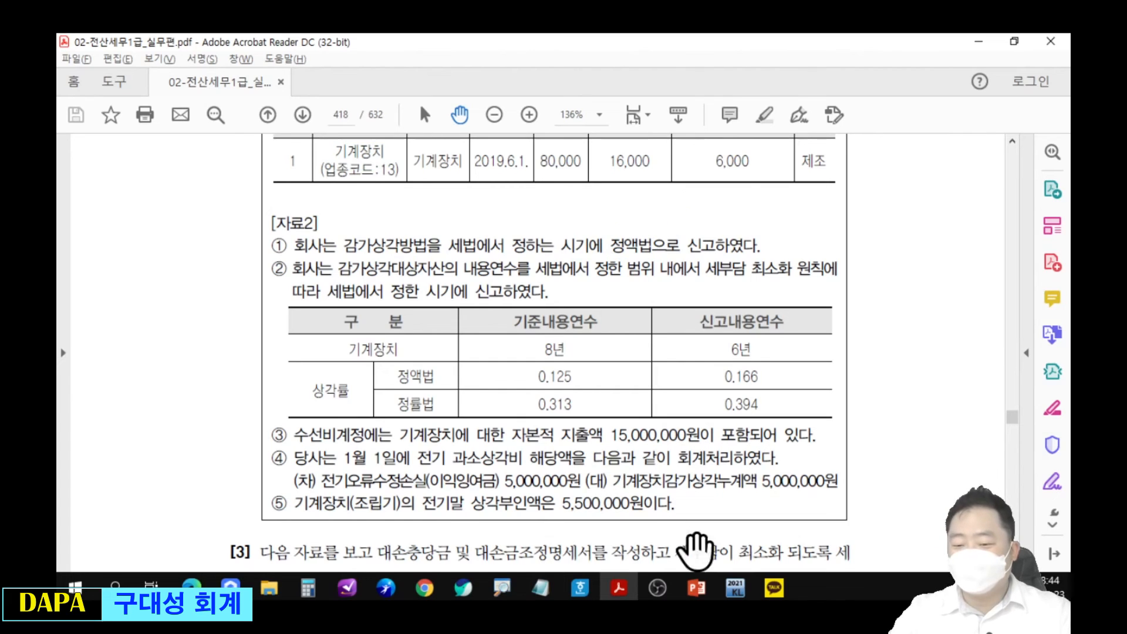
Switch to KcLep, open 고정자산등록 beneath the visible [자료1] row, and set 자산계정과목 to 206 기계장치
left_click(734, 589)
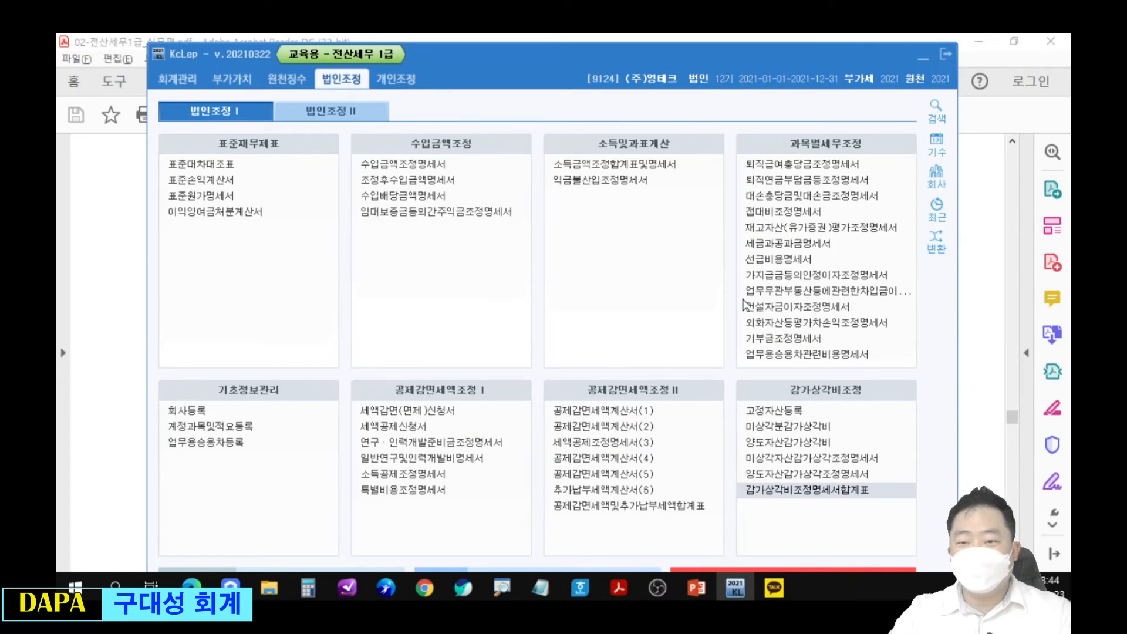
left_click(815, 411)
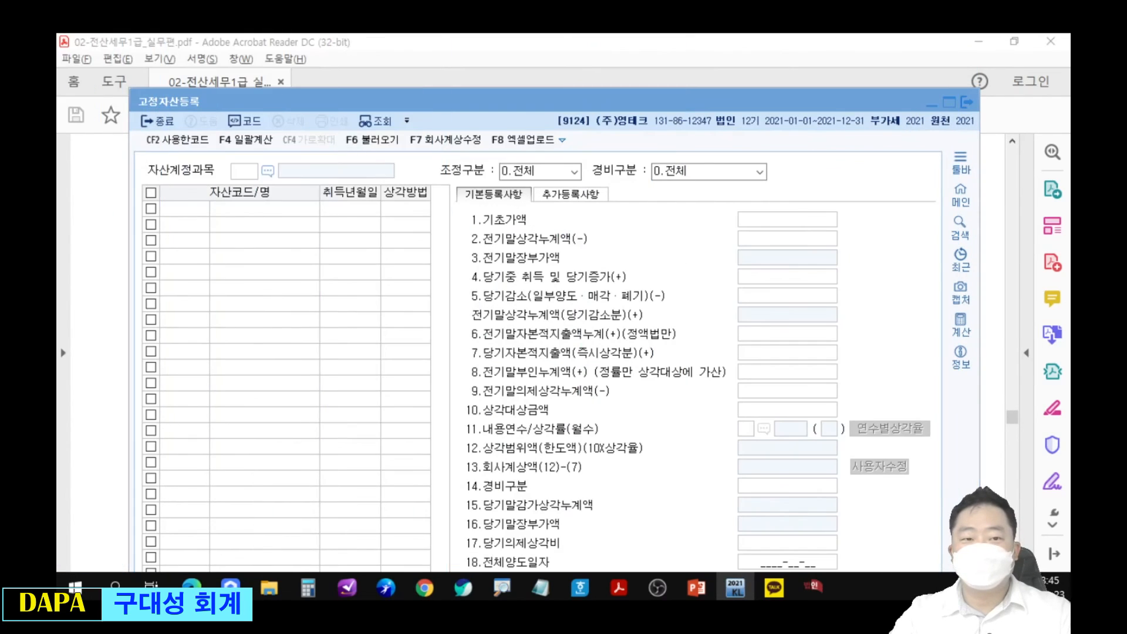
left_click_drag(363, 64, 371, 210)
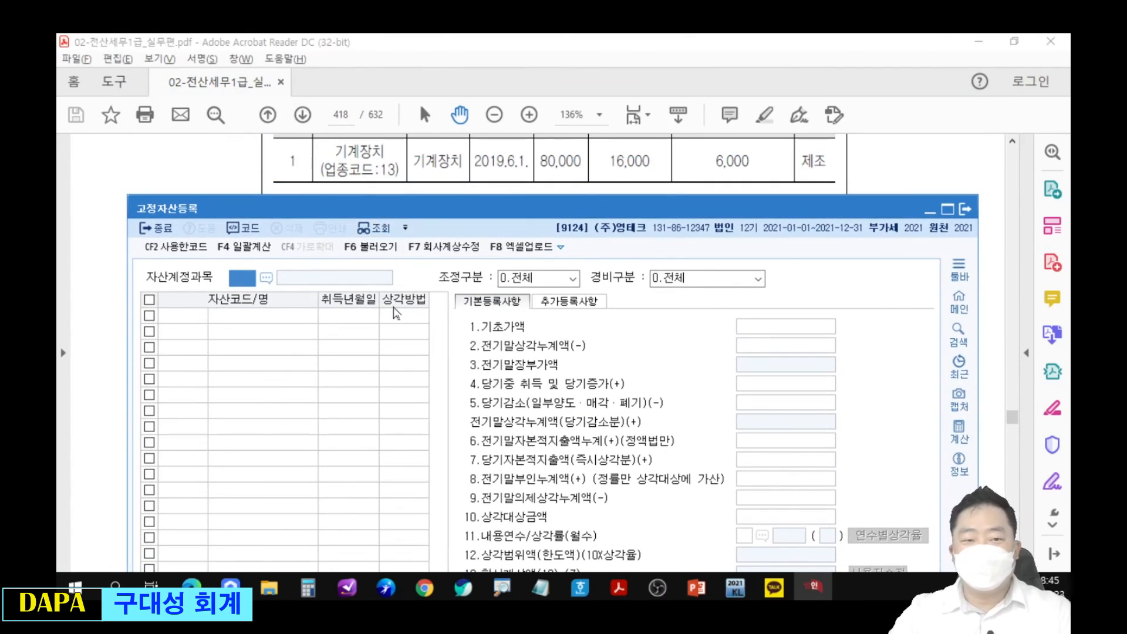
type("206")
key("Return")
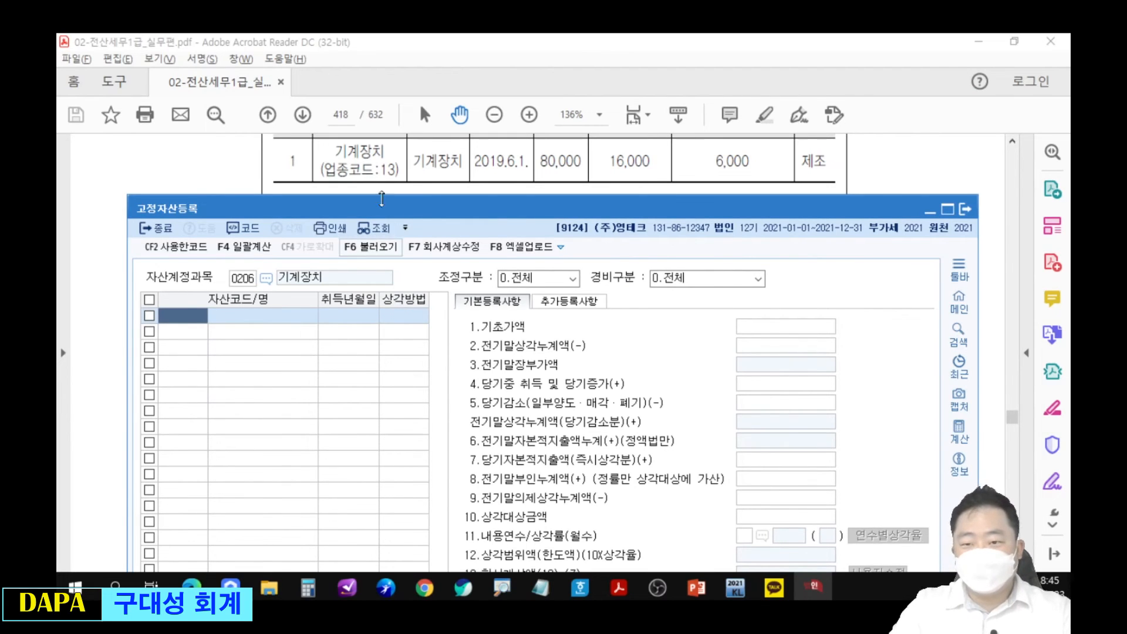
Bring the [자료1] headings into view above 고정자산등록 and add asset code 1 with the name 기계장치
left_click(468, 171)
left_click_drag(468, 171, 461, 271)
left_click_drag(461, 342, 460, 284)
key("alt+Tab")
left_click_drag(447, 215, 447, 233)
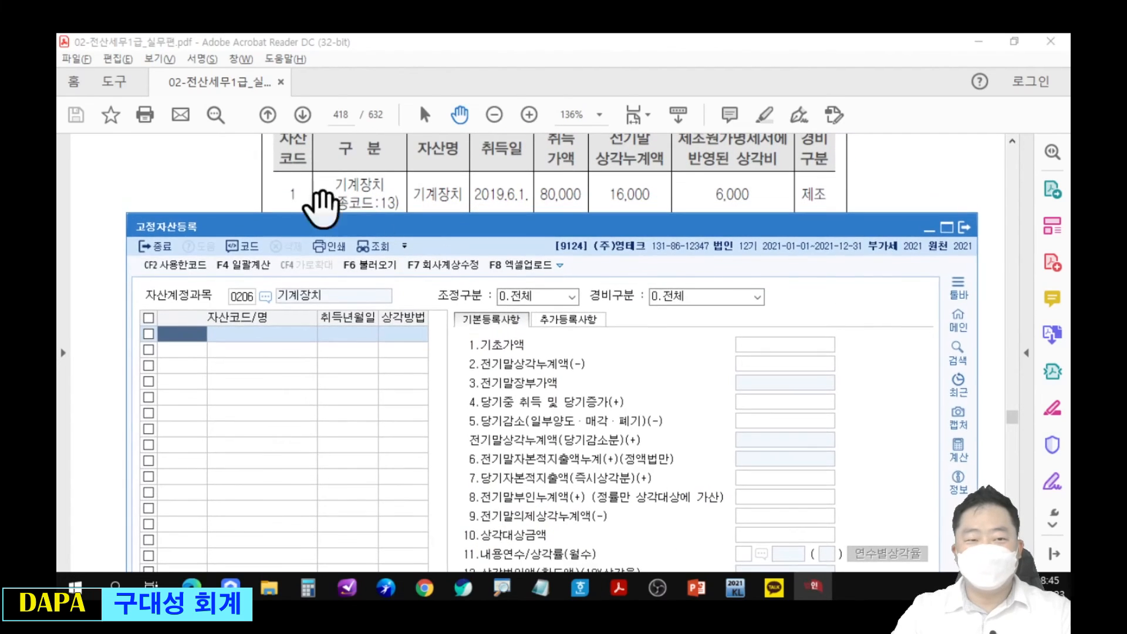
type("1")
key("Return")
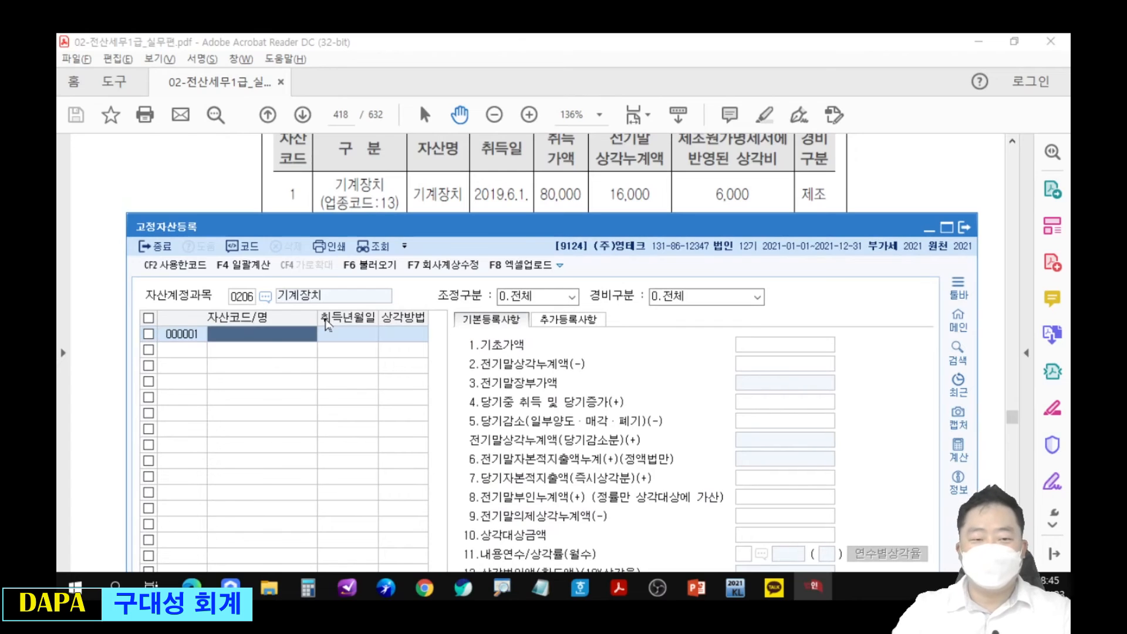
type("ㄱ")
type("계장치")
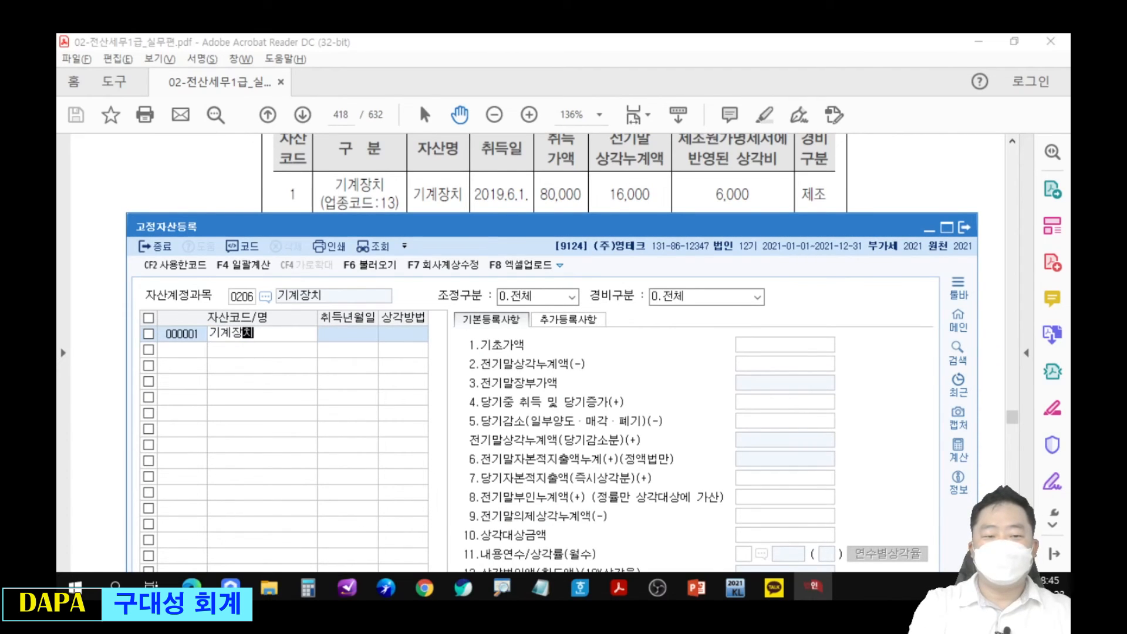
key("Return")
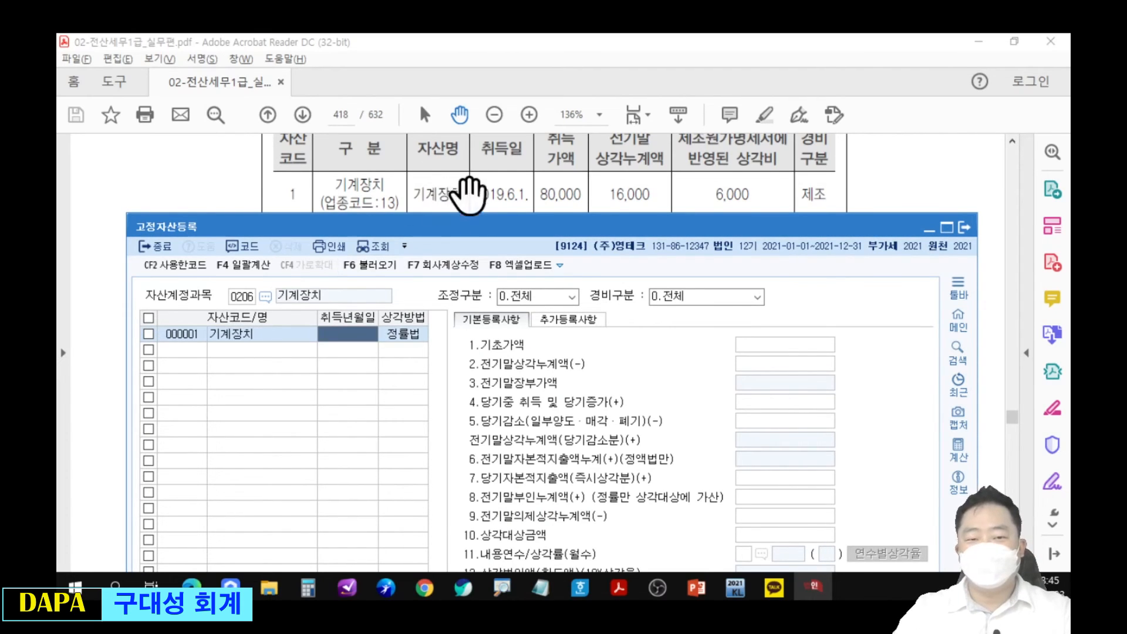
Set the 기계장치 asset's 취득년월일 to 2019-06-01 and its 상각방법 to 정액법
type("201")
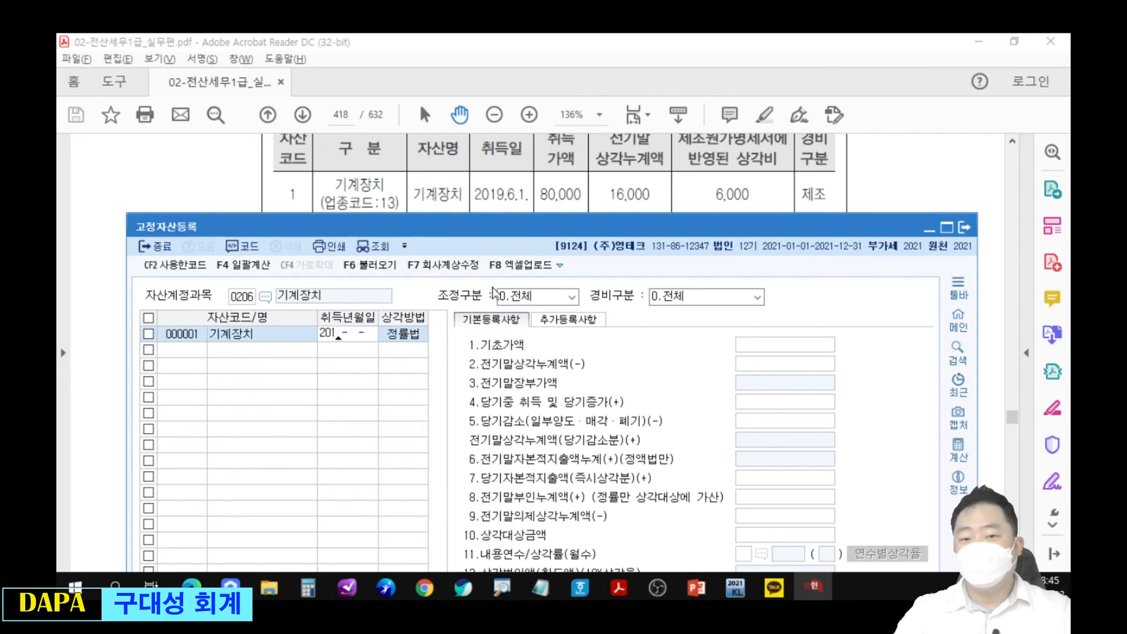
type("9-06-01")
key("Return")
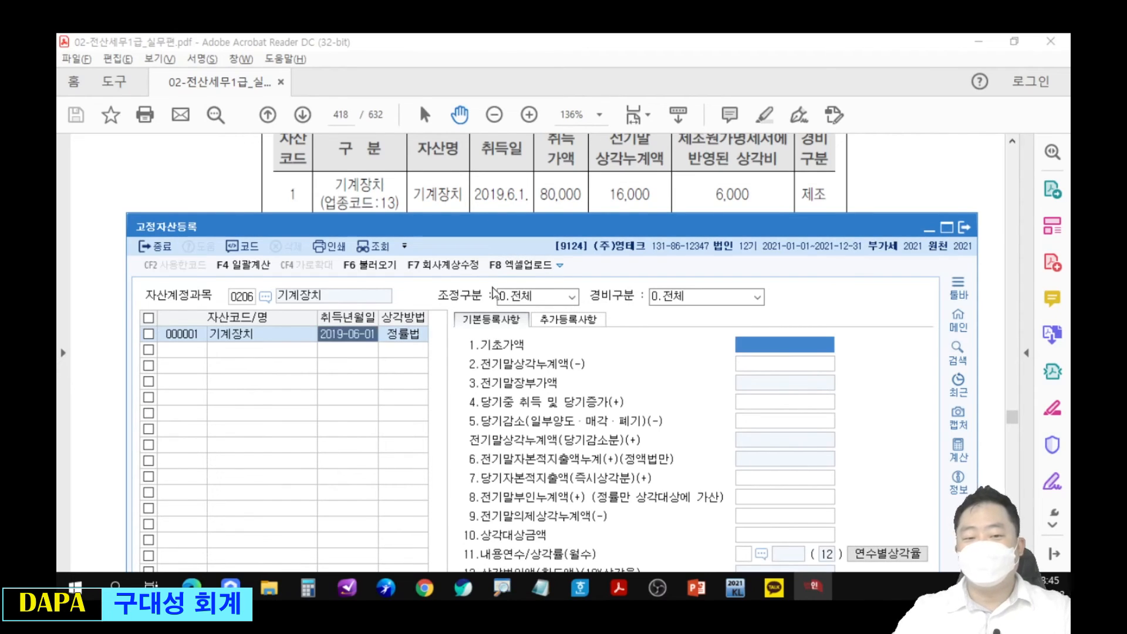
left_click(424, 334)
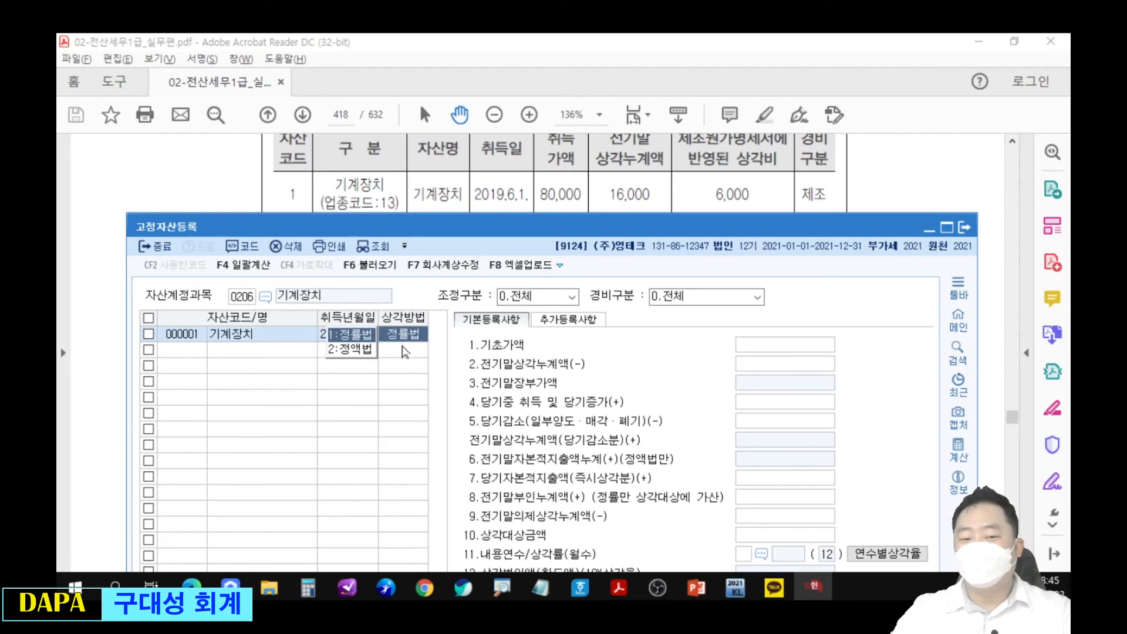
left_click(358, 352)
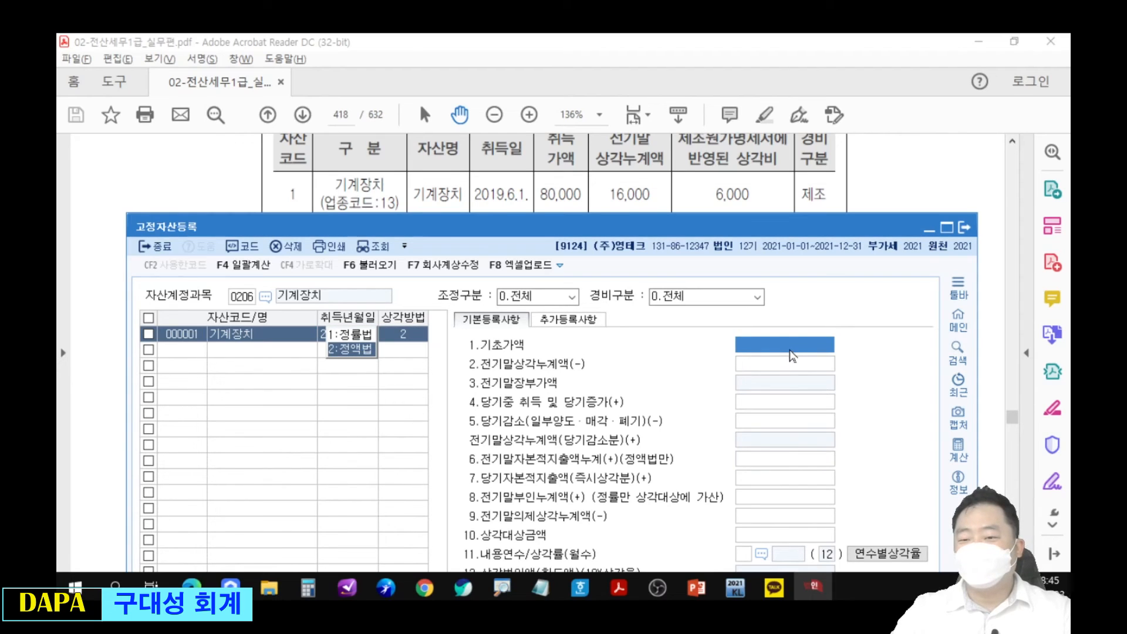
Enter 80,000,000 as 기초가액 and 16,000,000 as 전기말상각누계액 for the 기계장치 asset
type("80")
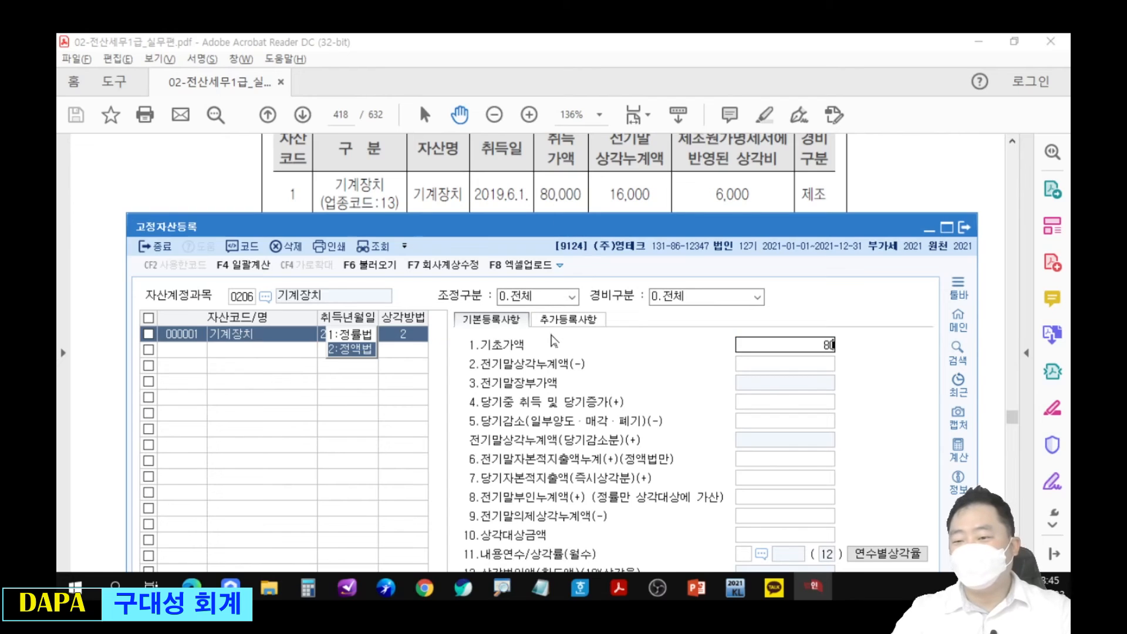
type(",000,000")
key("Return")
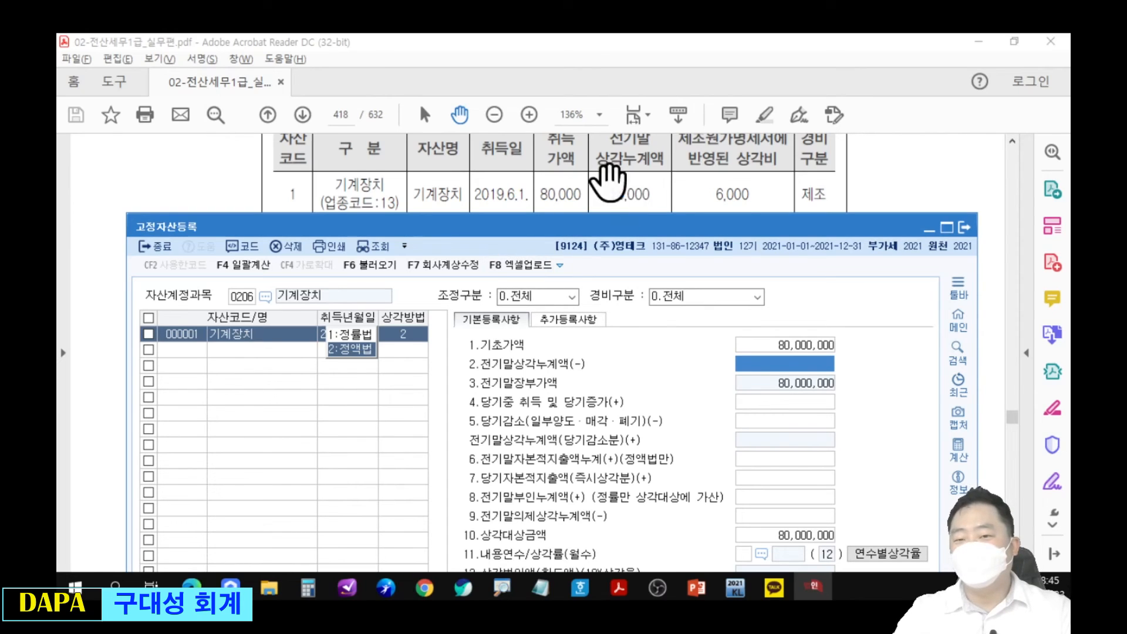
type("16000000")
key("Return")
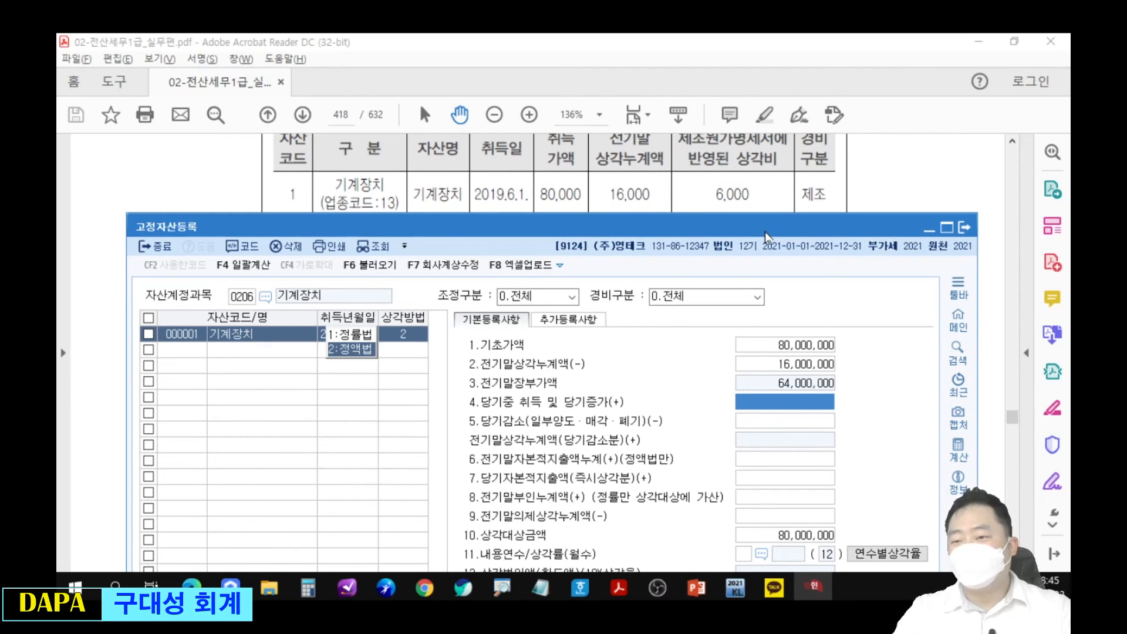
Return to the exercise PDF and compare 기준내용연수 with 신고내용연수 in [자료2], marking which one applies
left_click_drag(607, 227, 601, 364)
left_click(620, 297)
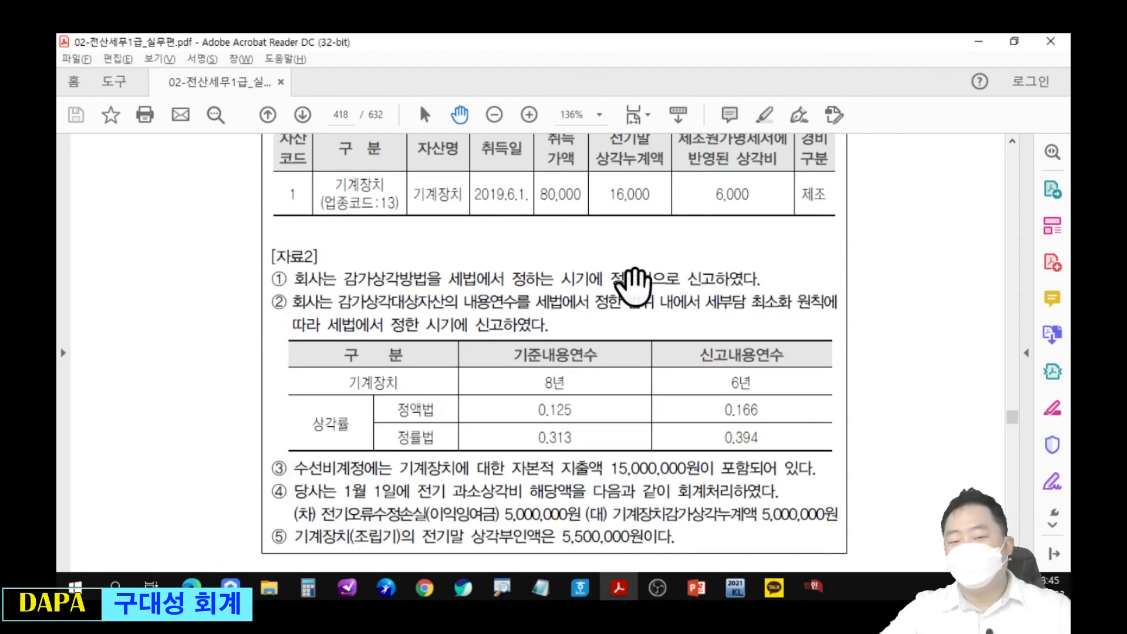
scroll(640, 285, "down", 2)
key("ctrl+2")
mouse_move(488, 258)
left_mouse_down()
mouse_move(585, 370)
mouse_move(615, 387)
left_mouse_up()
left_click_drag(675, 255, 807, 389)
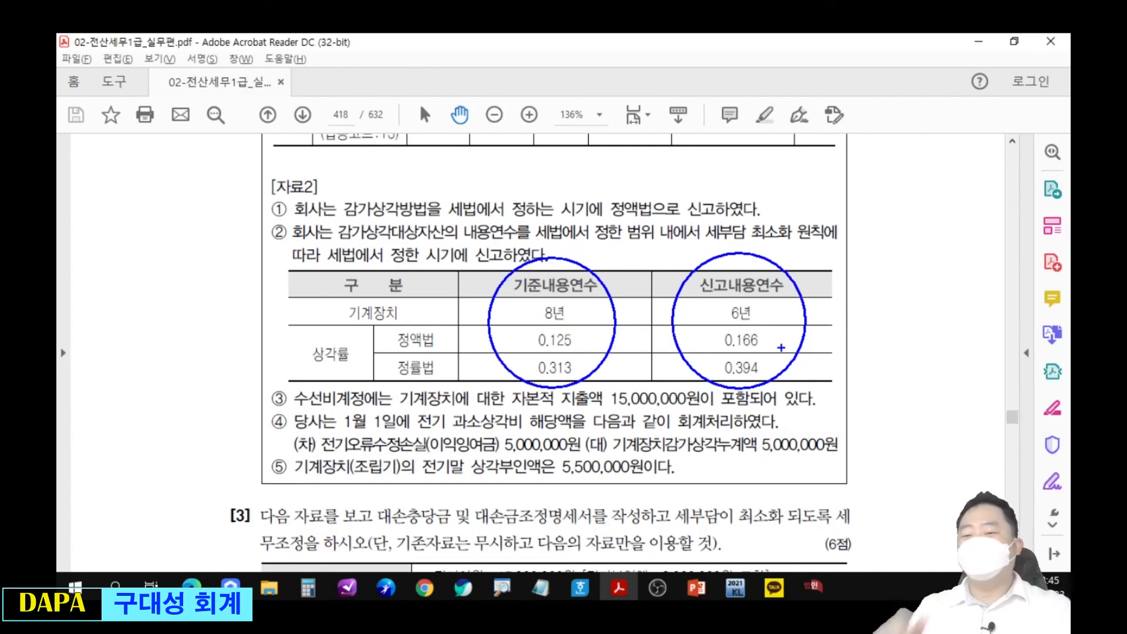
left_click_drag(493, 264, 581, 390)
left_click_drag(605, 238, 496, 387)
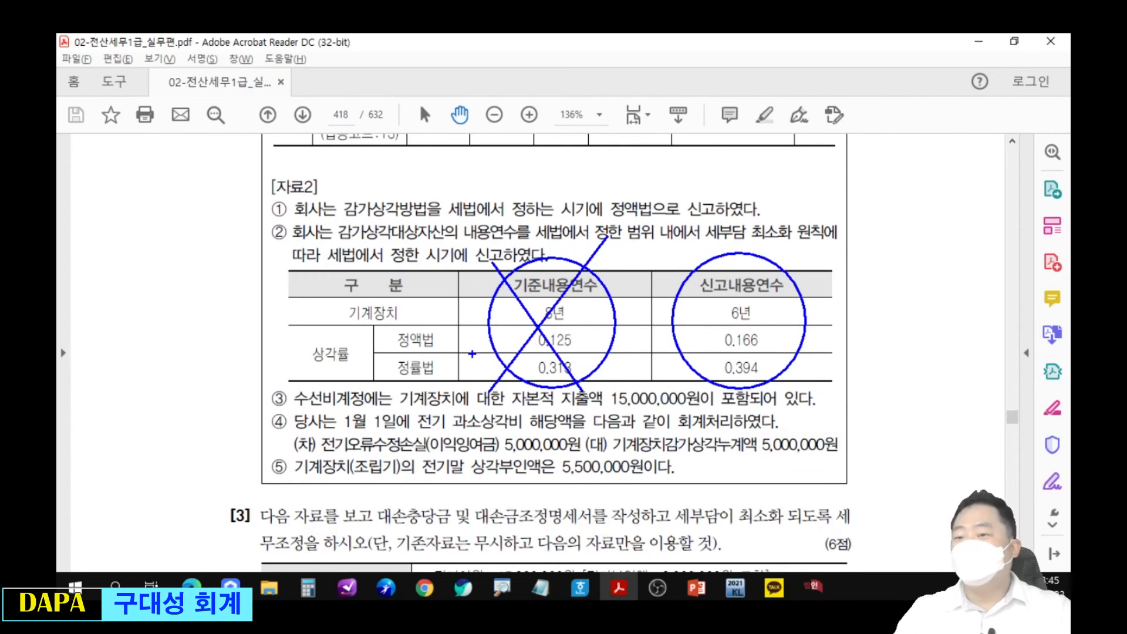
left_click_drag(725, 293, 769, 329)
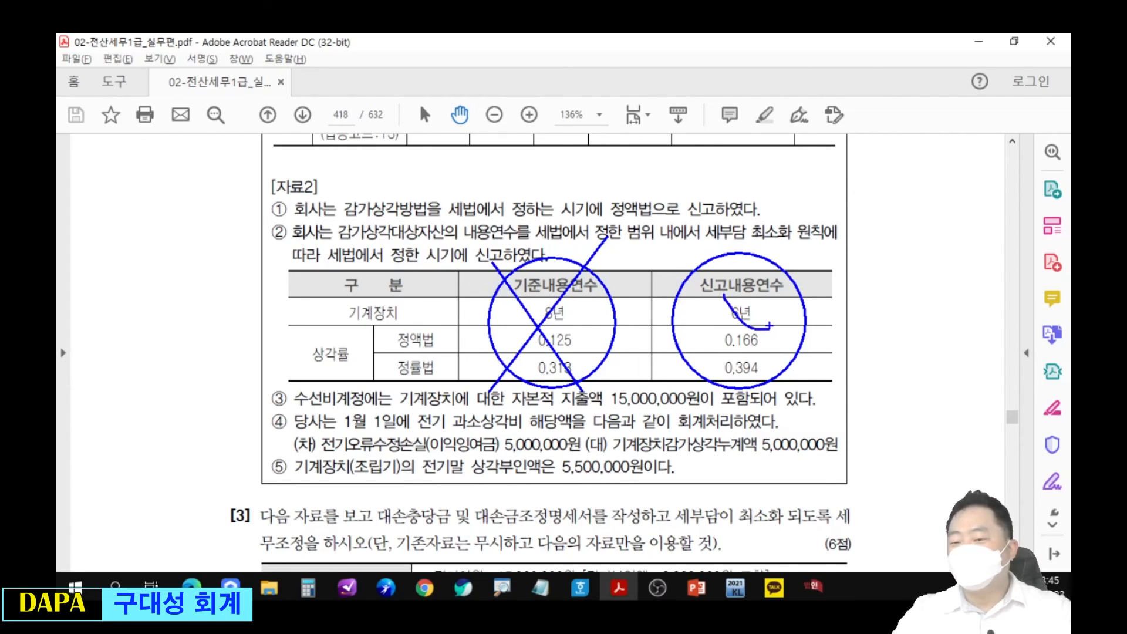
key("Escape")
key("ctrl+2")
left_click_drag(719, 327, 721, 336)
key("Escape")
Go back to 고정자산등록 and set the 기계장치 asset's 내용연수 to 6
key("alt+Tab")
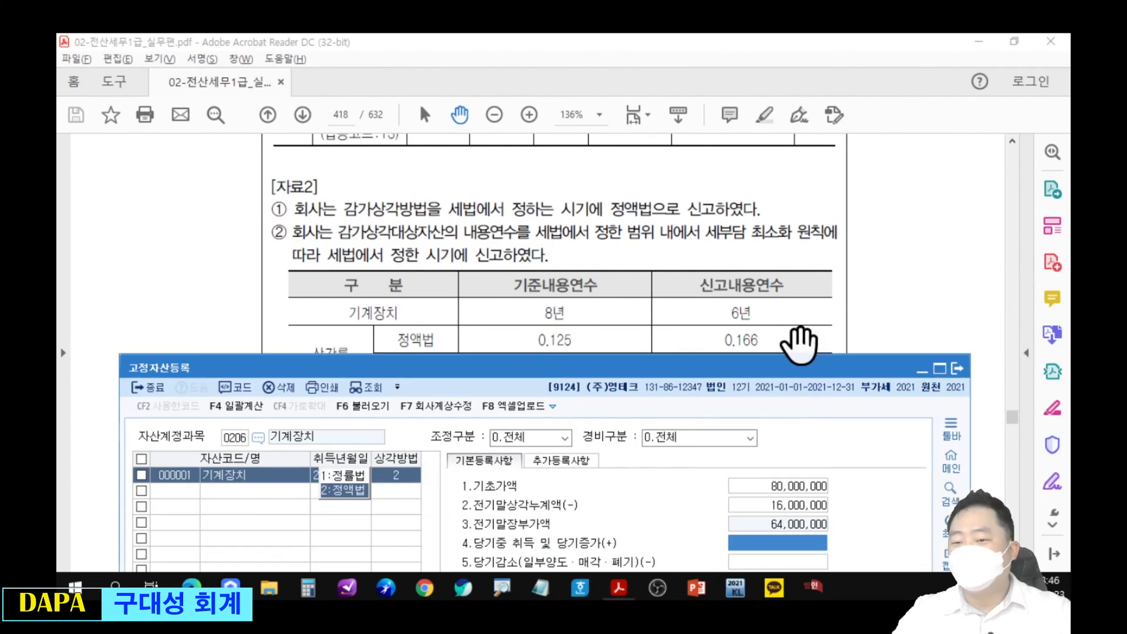
left_click_drag(782, 374, 800, 96)
left_click(756, 419)
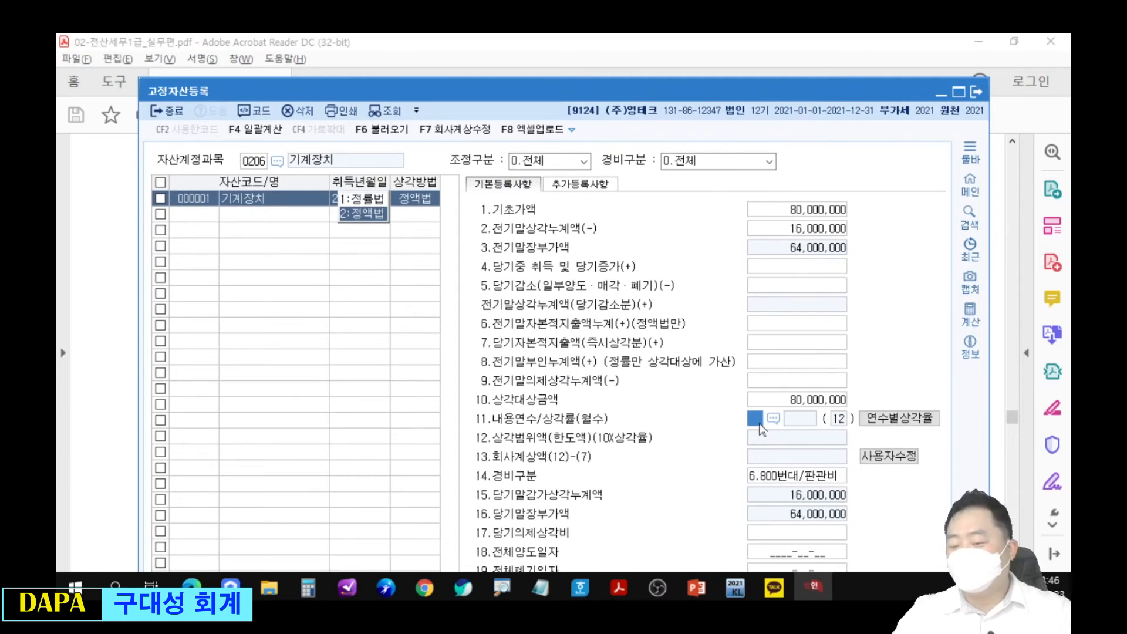
type("6")
key("Return")
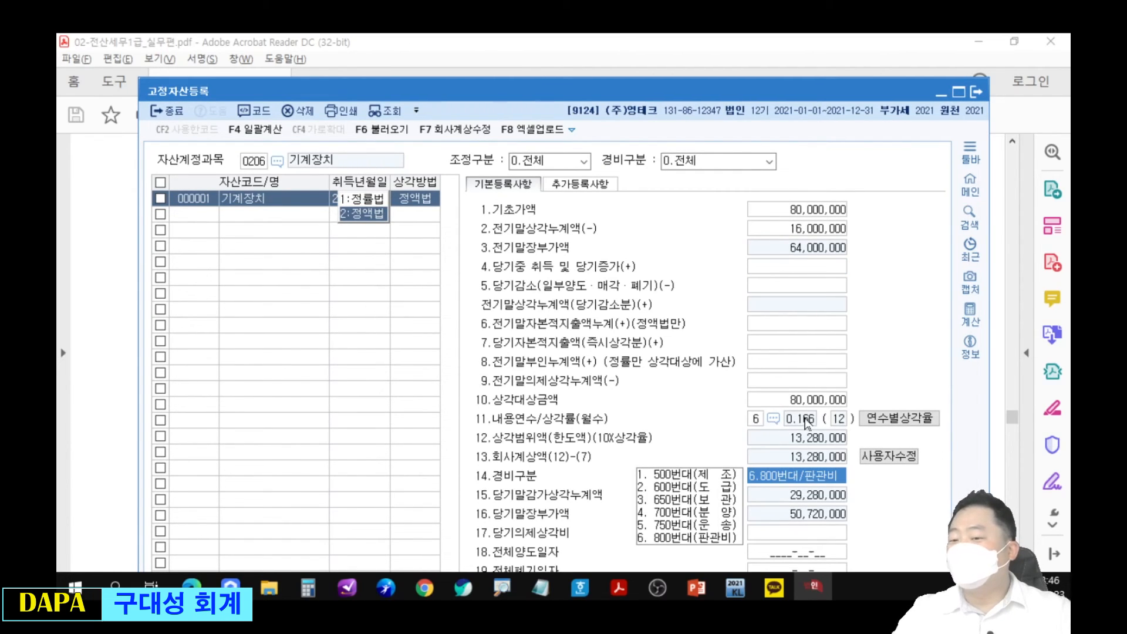
Consult 기준내용년수도움표 and the 내용연수별상각률 table, examine the 6-year rates for 정액법 and 정률법, and choose that row
left_click(774, 419)
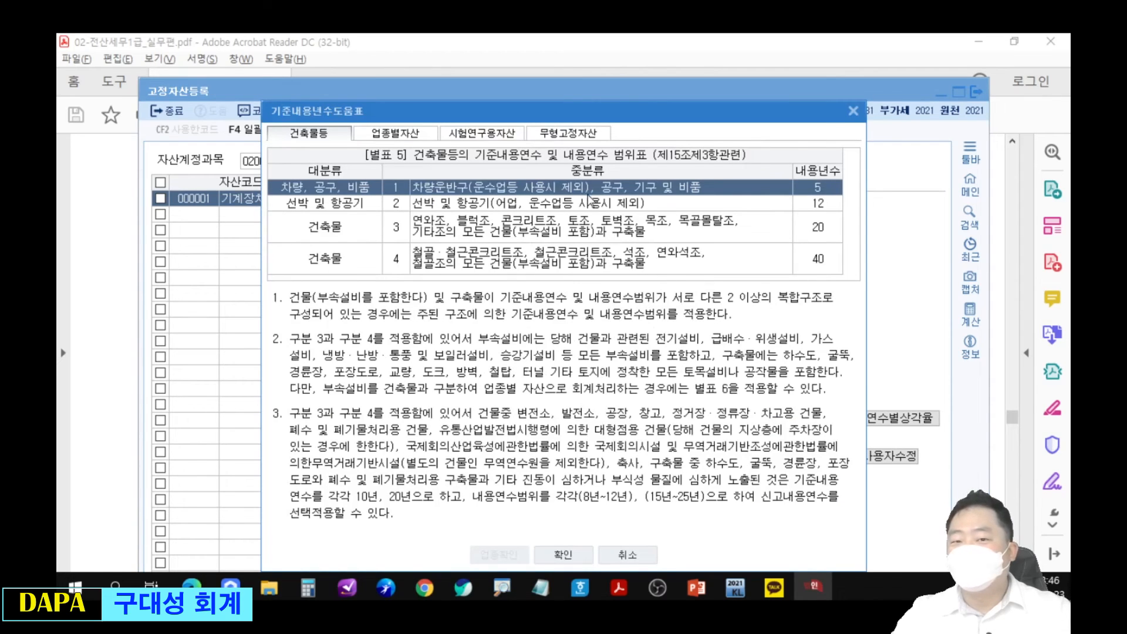
left_click(853, 111)
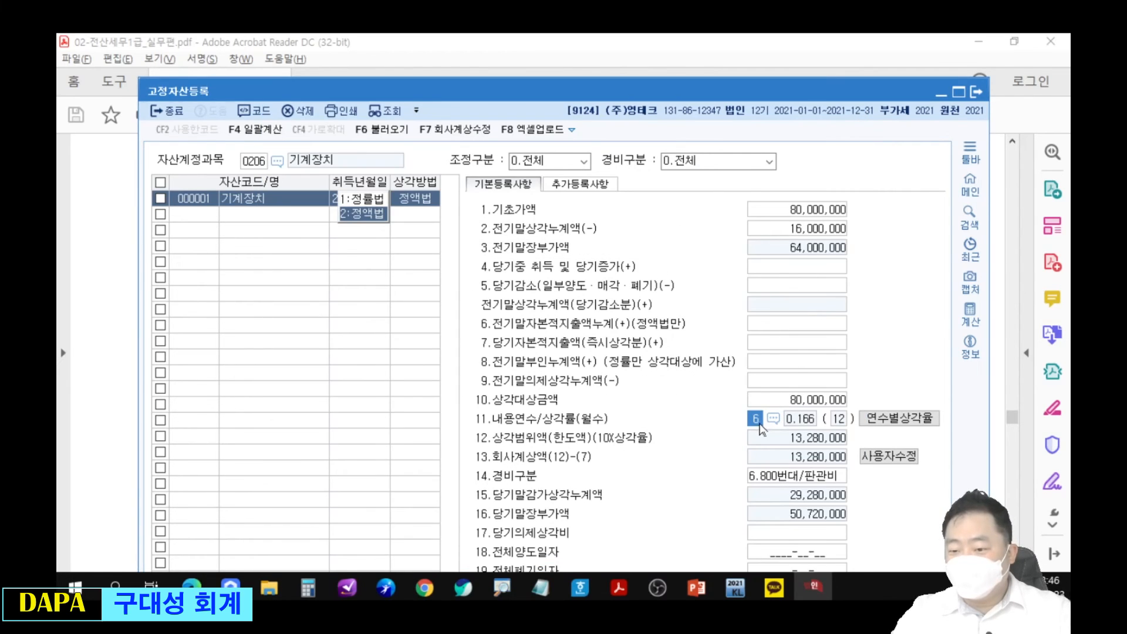
left_click(907, 420)
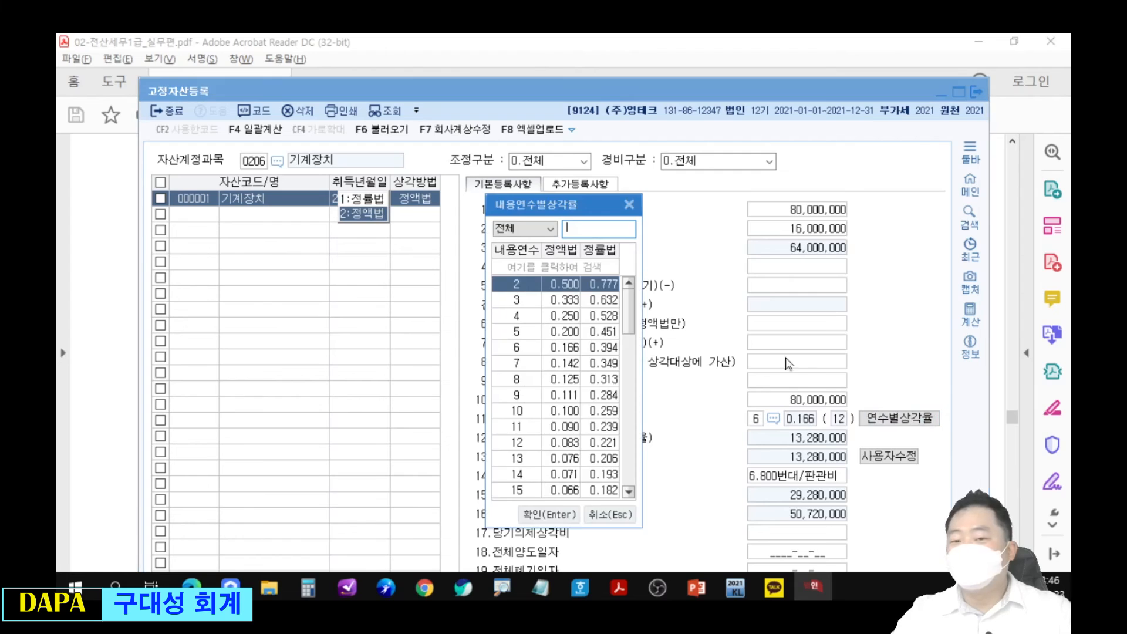
left_click_drag(566, 217, 571, 198)
left_click_drag(503, 318, 636, 342)
left_click_drag(563, 316, 549, 257)
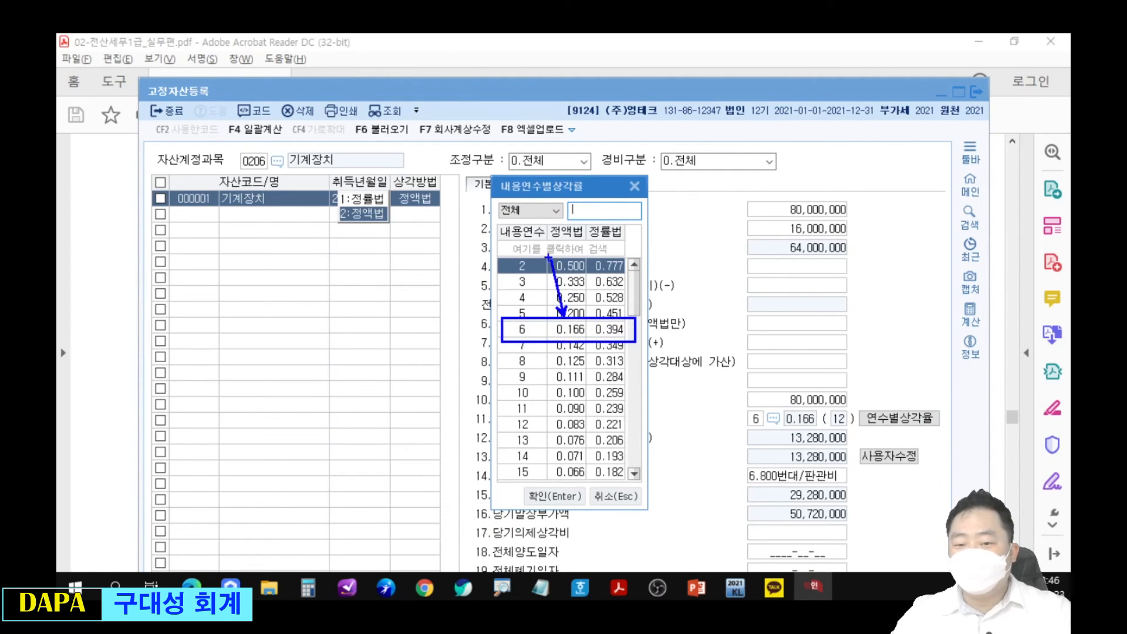
left_click_drag(600, 315, 628, 281)
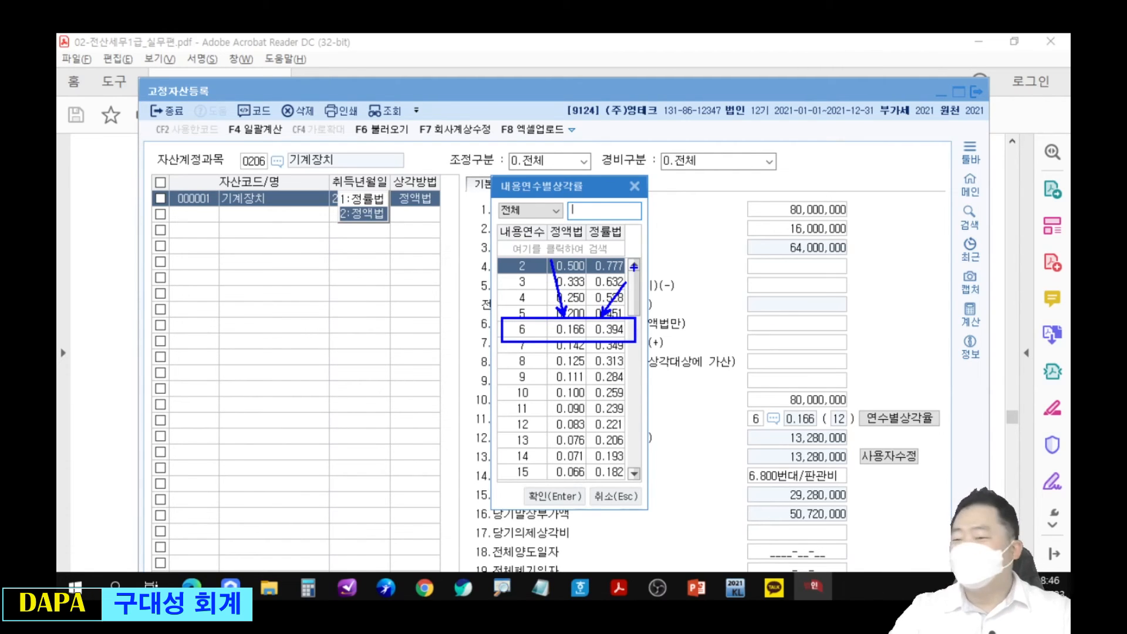
left_click(524, 329)
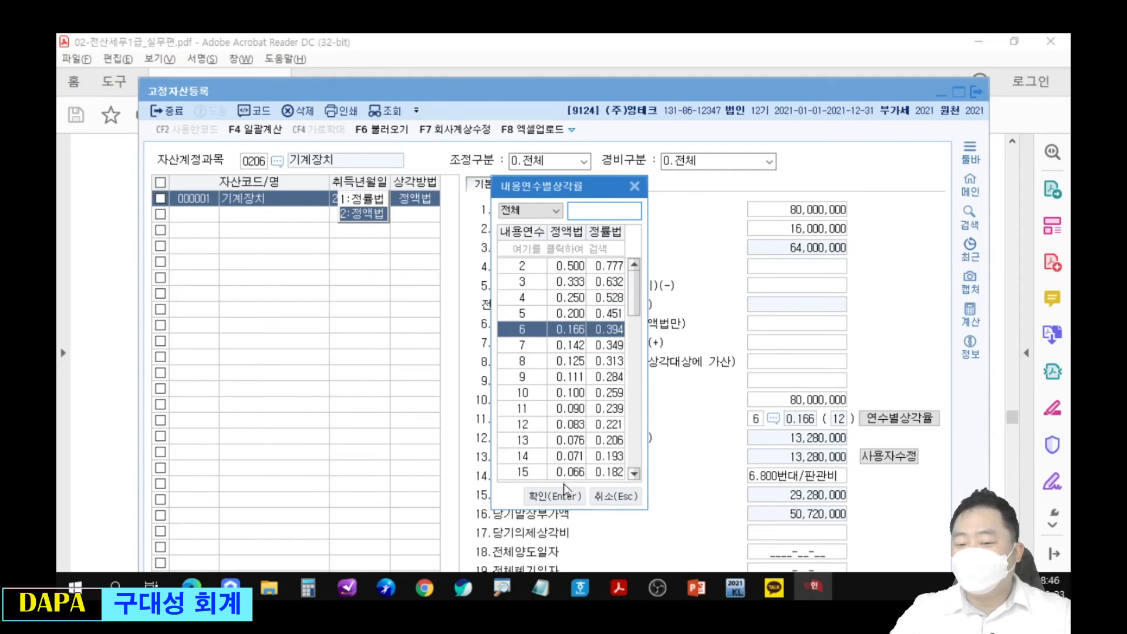
left_click(563, 496)
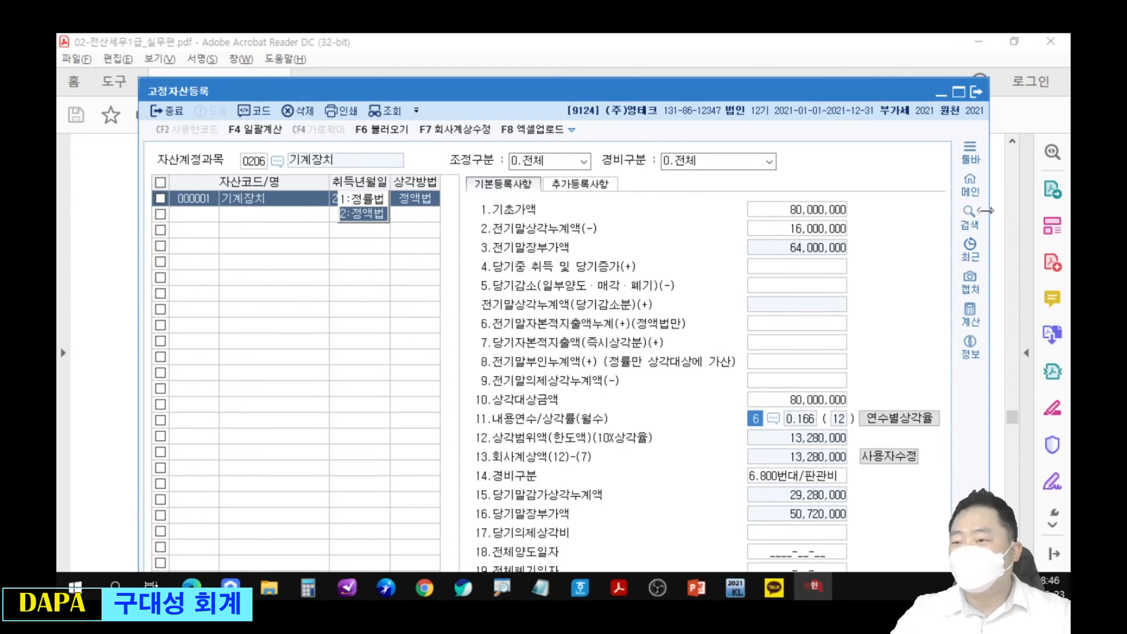
Recheck the 신고내용연수 column in the PDF's [자료2] and return to 고정자산등록
left_click(1033, 126)
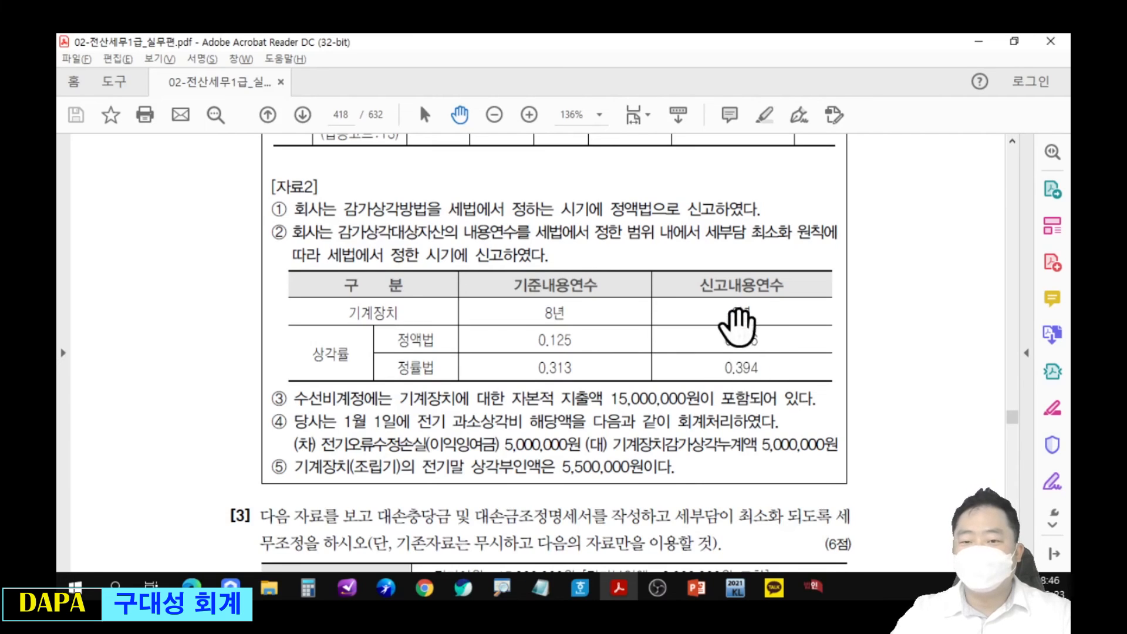
left_click_drag(737, 323, 739, 376)
key("alt+Tab")
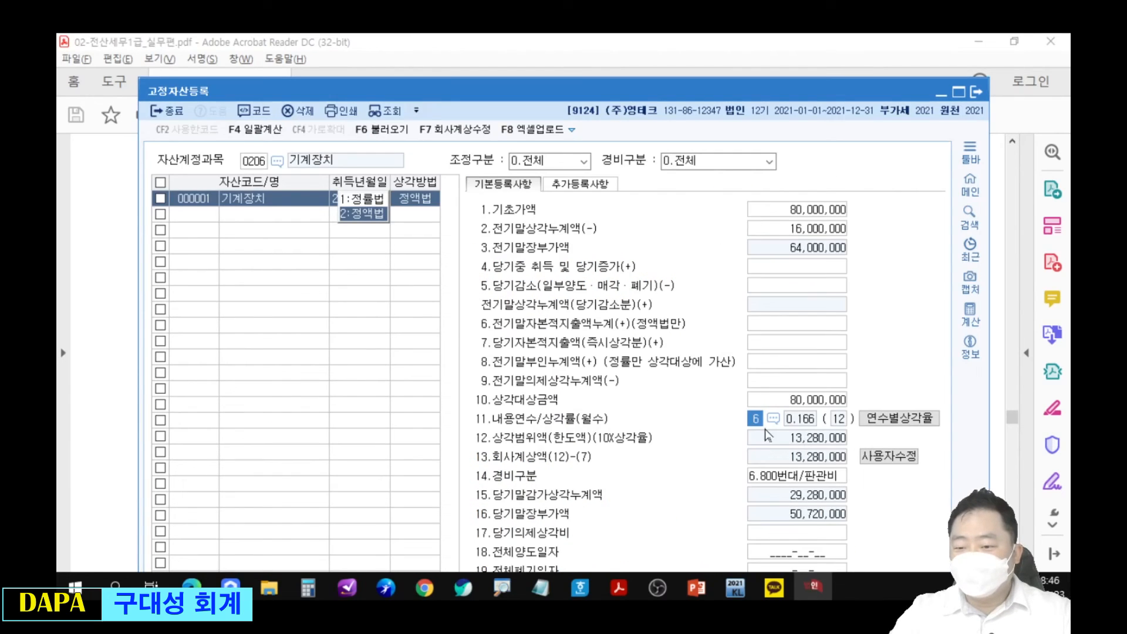
Set the 기계장치 asset's 경비구분 to 1.500번대/제조 and, after checking the exercise PDF, its 회사계상액 to 6,000,000
left_click(809, 477)
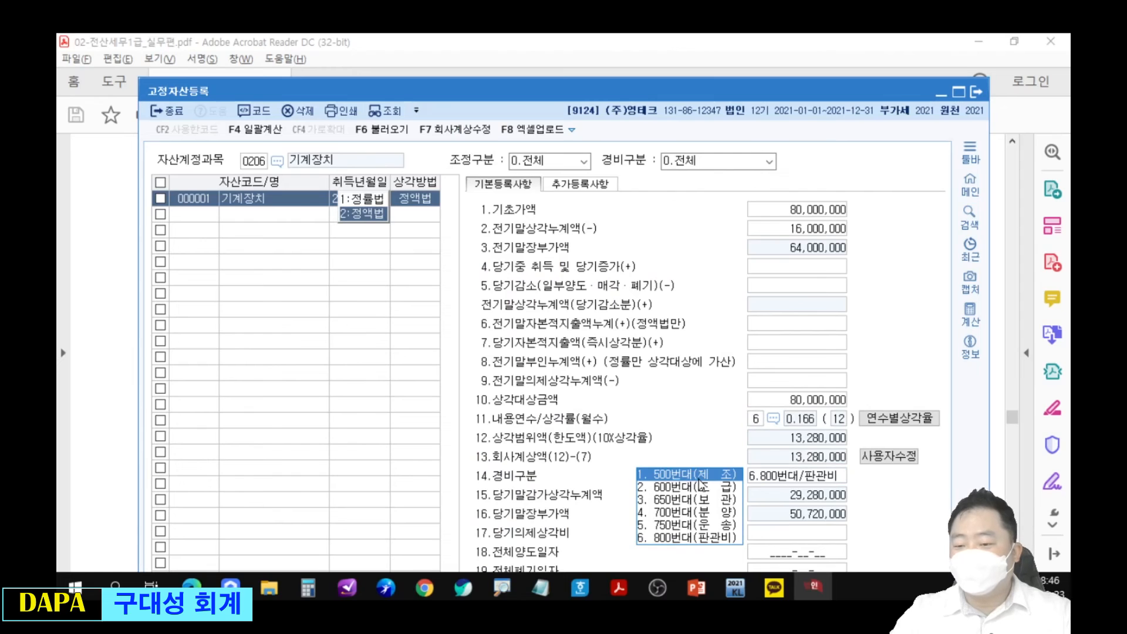
key("Return")
key("alt+Tab")
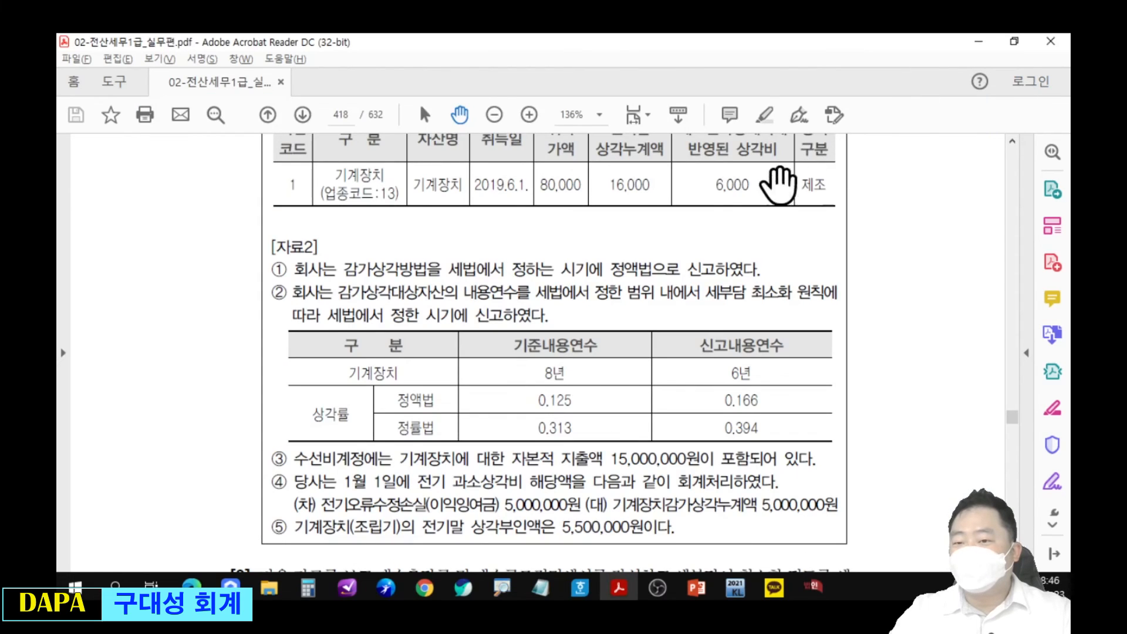
key("alt+Tab")
left_click(835, 458)
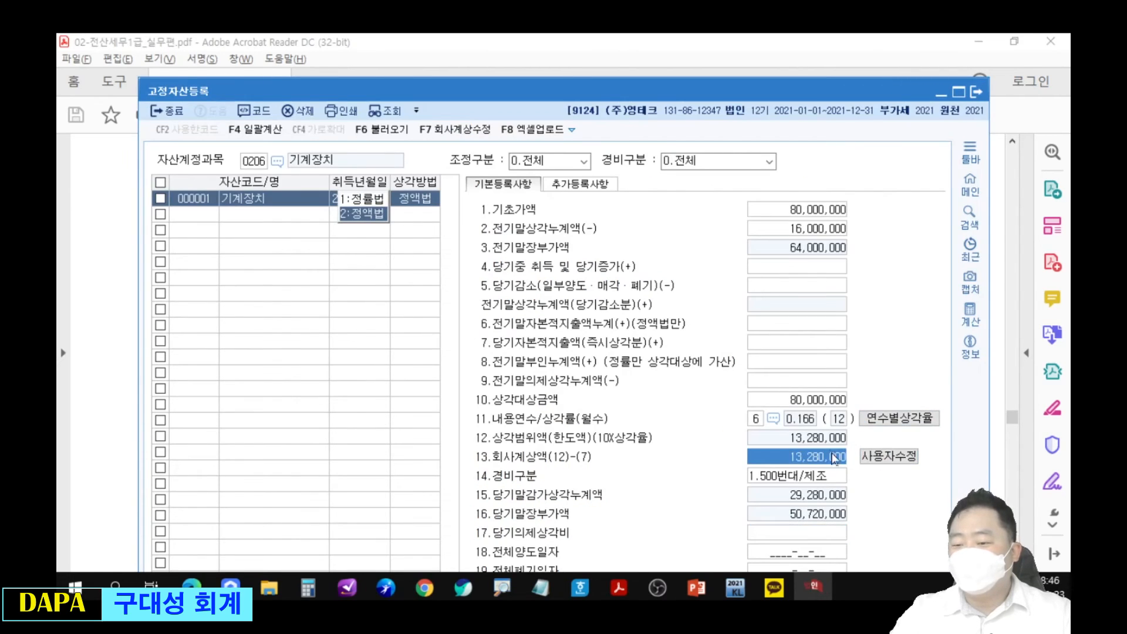
type("6000000")
key("Return")
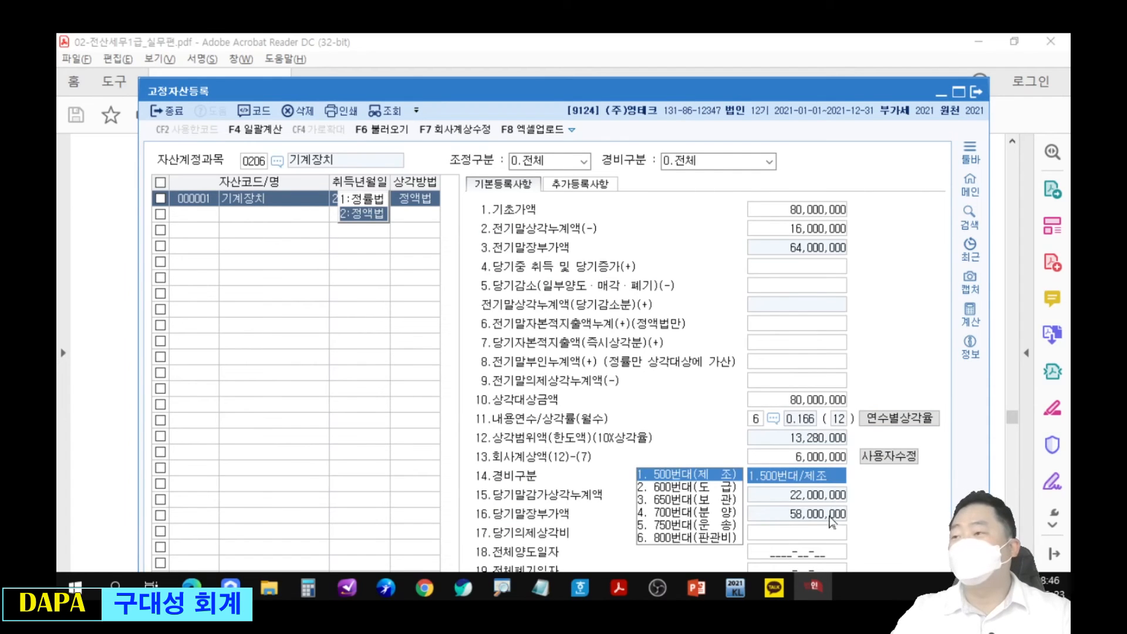
Check the 업종코드 in the PDF's asset table and set the 기계장치 asset's 업종 to 13 (제조업)
key("alt+Tab")
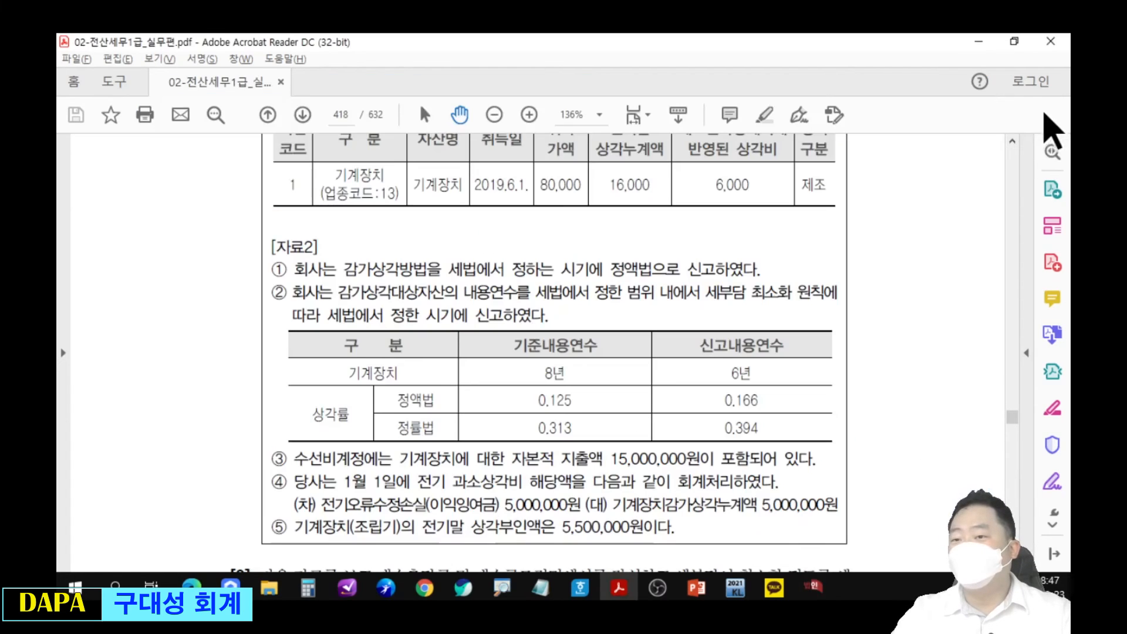
key("alt+Tab")
key("alt+Tab")
scroll(764, 182, "up", 1)
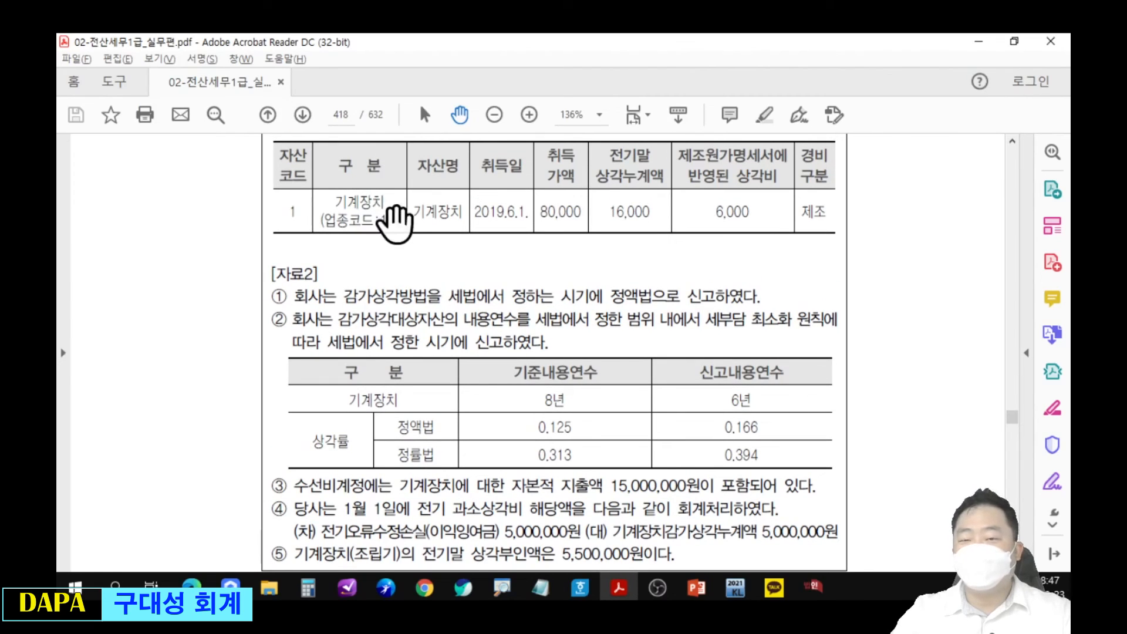
key("alt+Tab")
left_click_drag(662, 97, 667, 61)
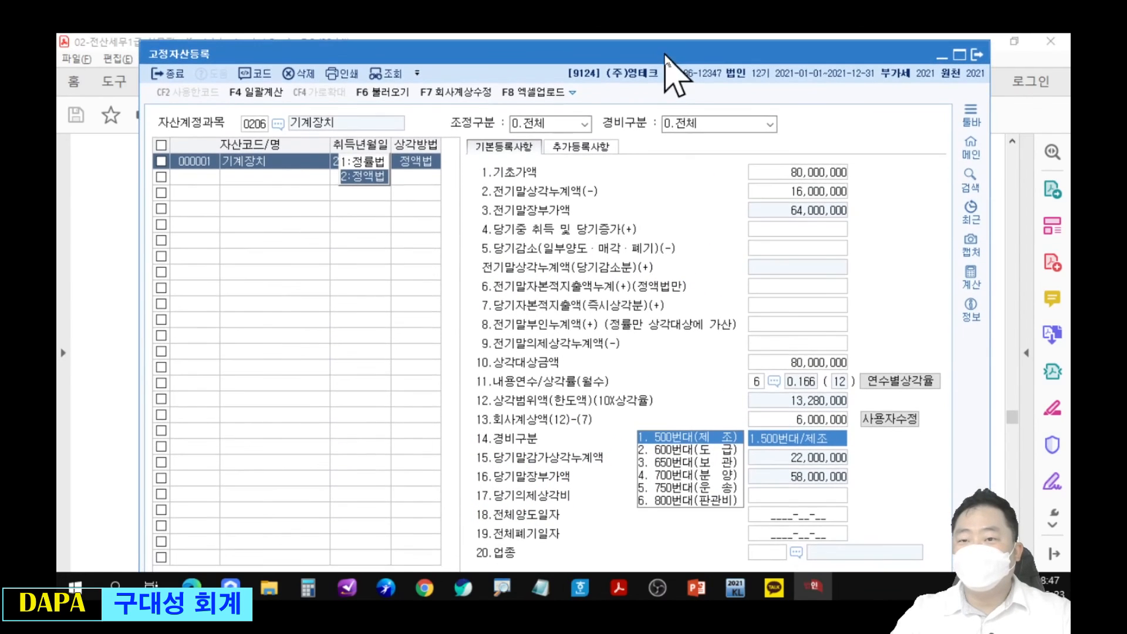
left_click(765, 555)
type("13")
key("Return")
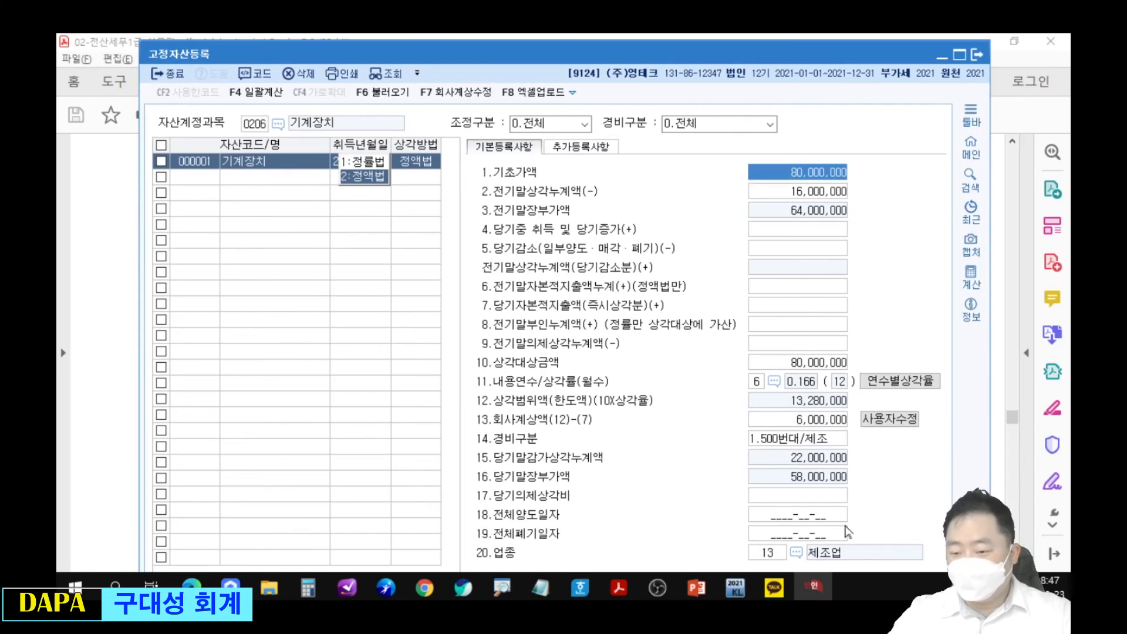
key("Return")
In the exercise PDF, mark the 세부담 최소화 wording and the 신고내용연수 column, clear the marks, and read on to item ③
left_click(1034, 113)
key("ctrl+2")
left_click_drag(873, 190, 820, 286)
left_click_drag(877, 196, 835, 282)
left_click_drag(764, 292, 746, 315)
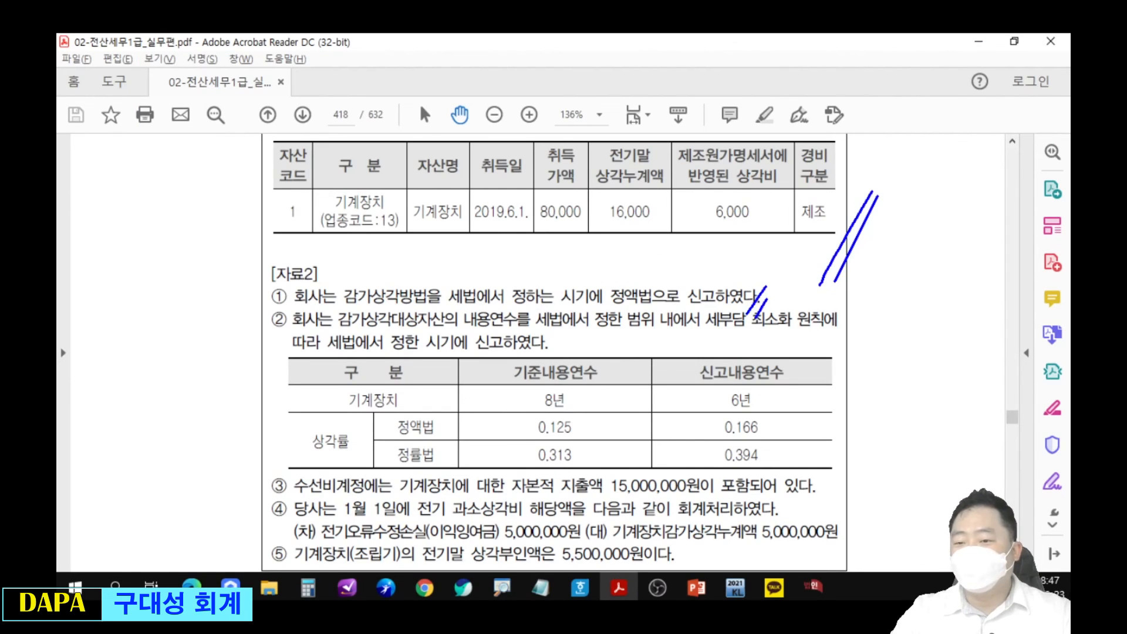
left_click_drag(724, 330, 855, 330)
mouse_move(702, 358)
left_mouse_down()
mouse_move(826, 399)
mouse_move(704, 357)
left_mouse_up()
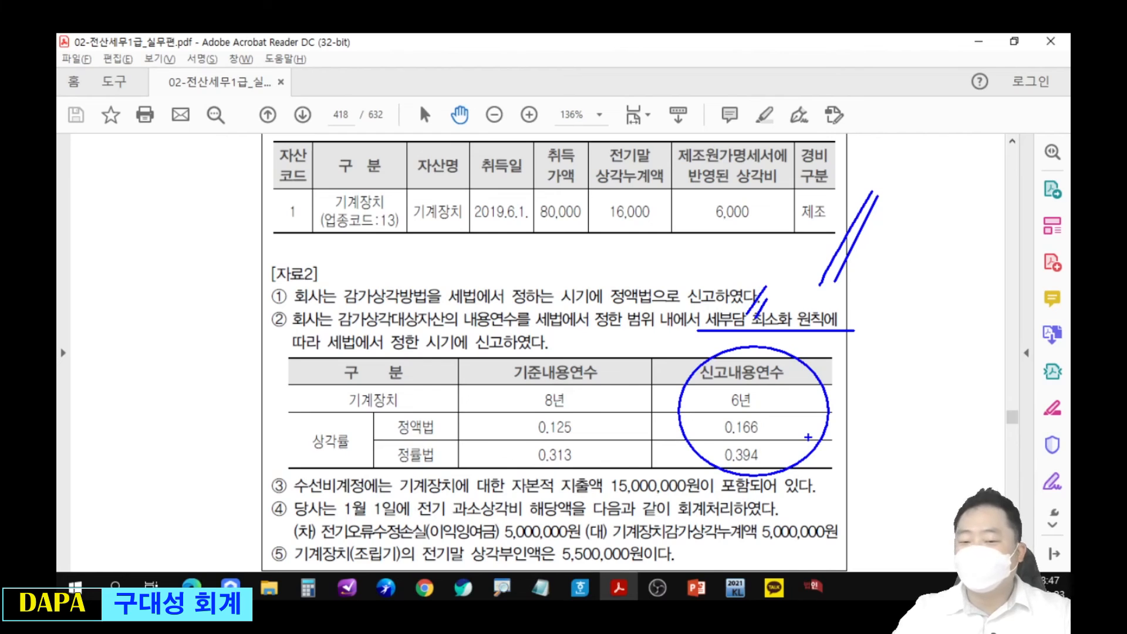
key("Escape")
scroll(610, 424, "down", 5)
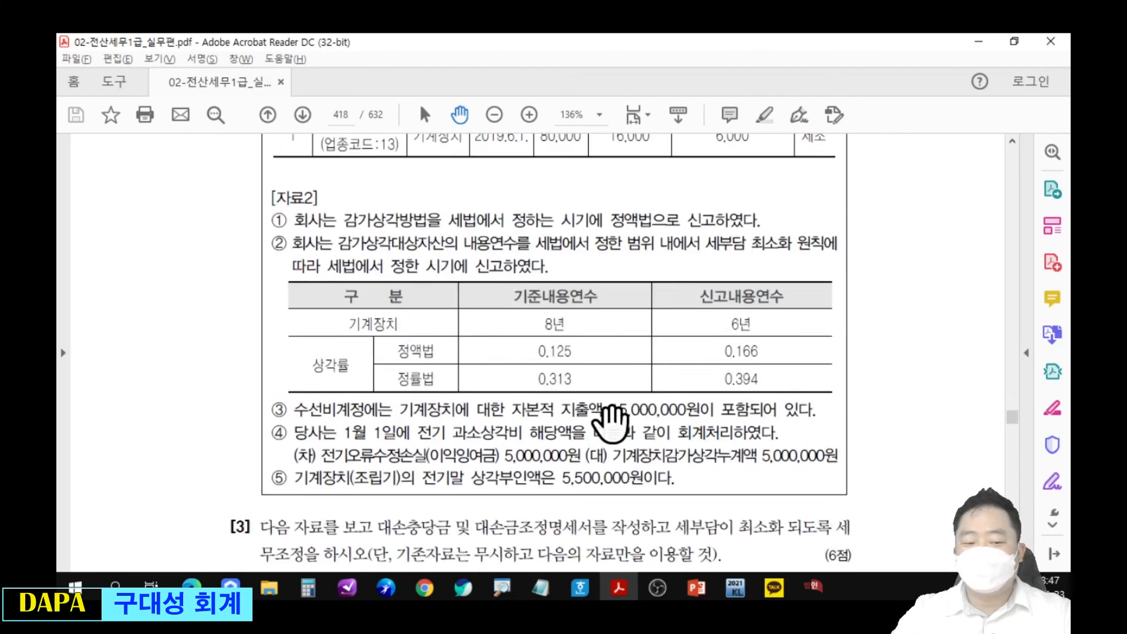
Return to 고정자산등록, keep PDF item ③ in view, and set the asset's 당기자본적지출액(즉시상각분) to 15,000,000
key("alt+Tab")
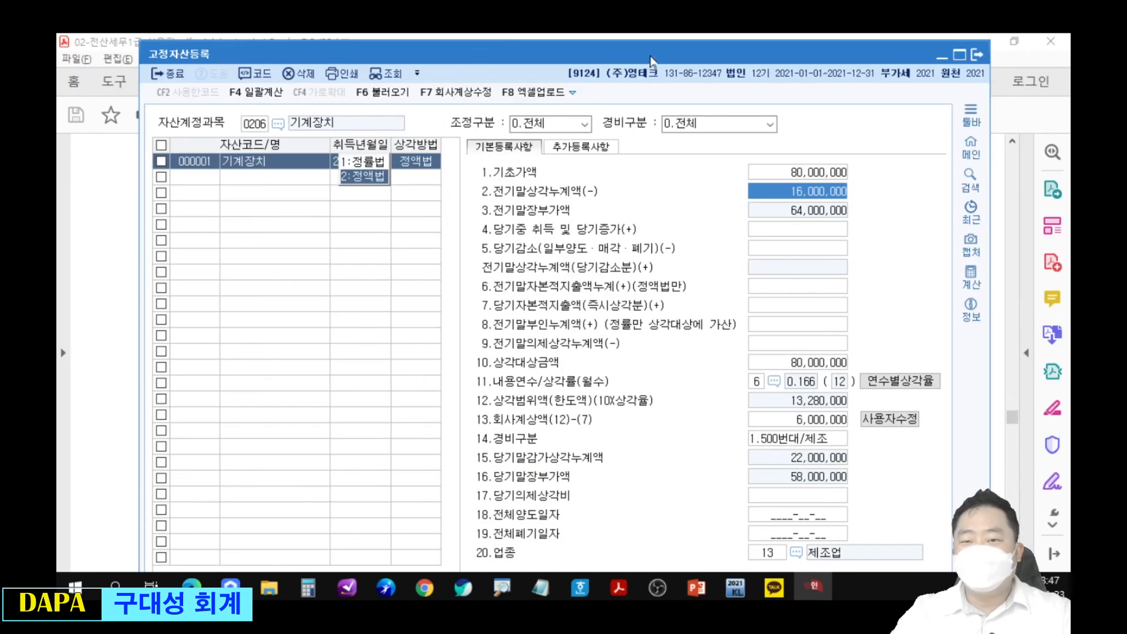
left_click_drag(653, 57, 648, 170)
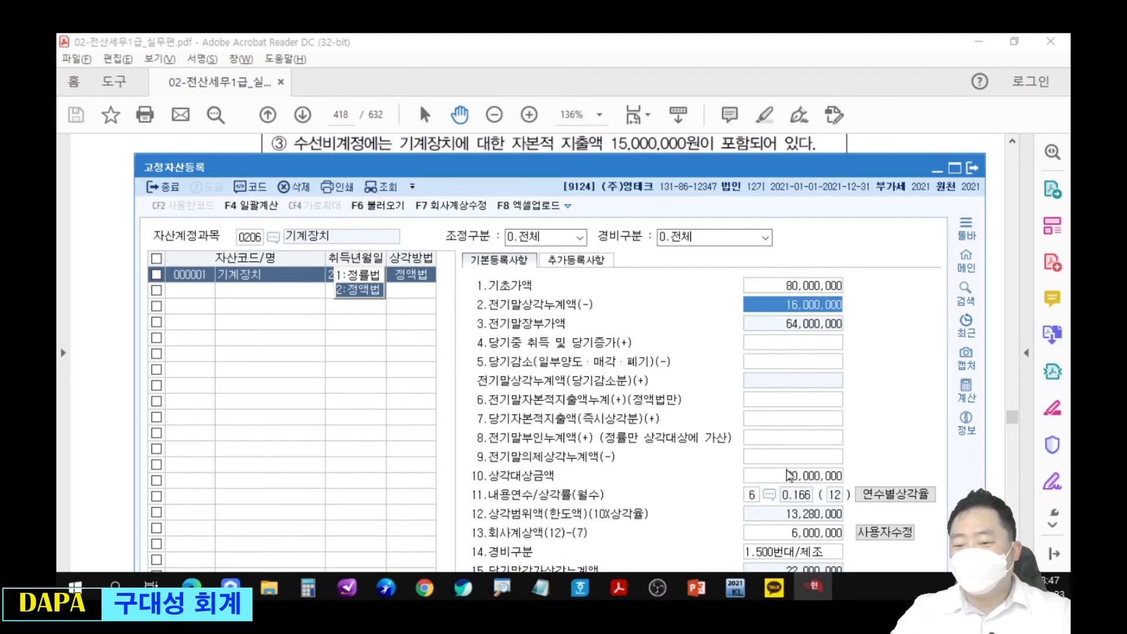
left_click(765, 419)
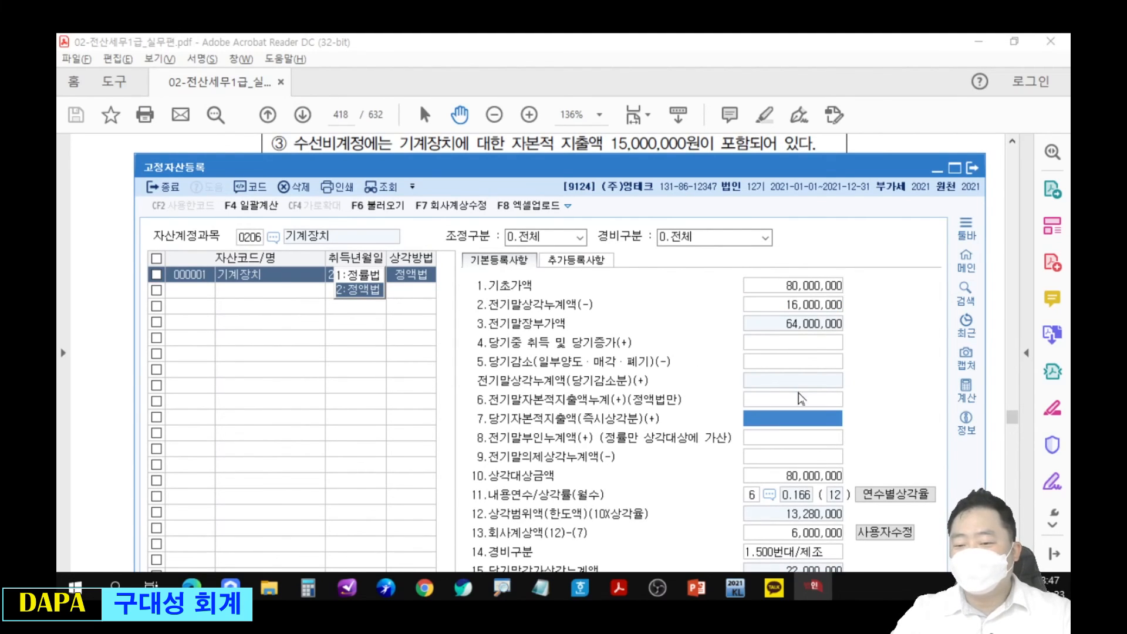
type("15000000")
key("Return")
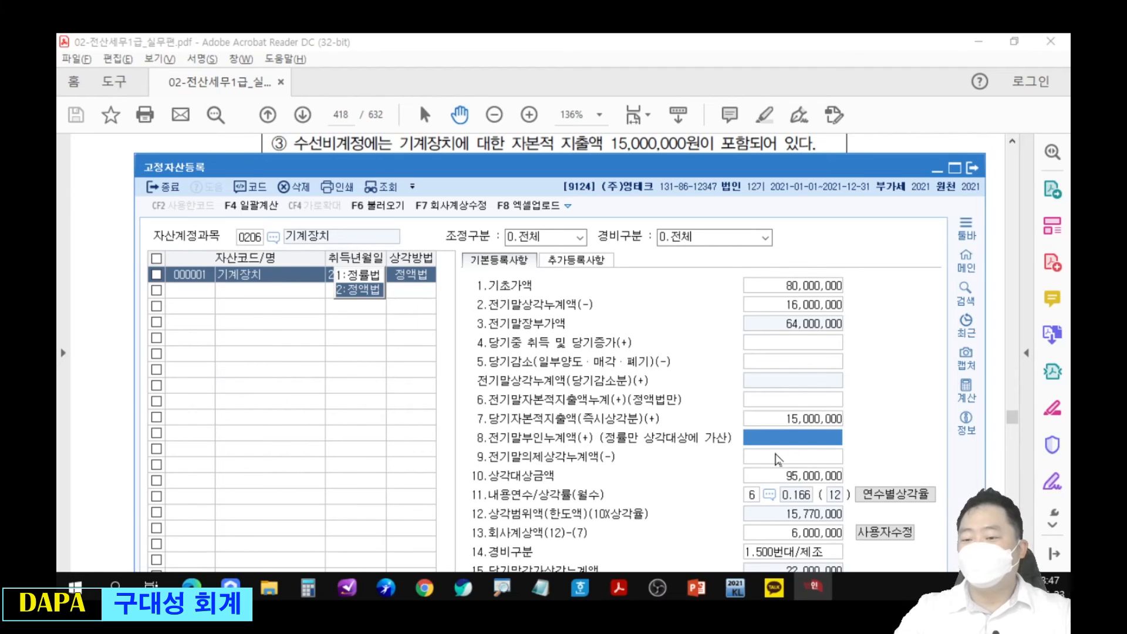
Following PDF item ④, open 소득금액조정합계표및명세서 and add 전기오류수정손실 for 5,000,000 as 기타 under 손금산입 및 익금불산입
left_click_drag(704, 164, 699, 214)
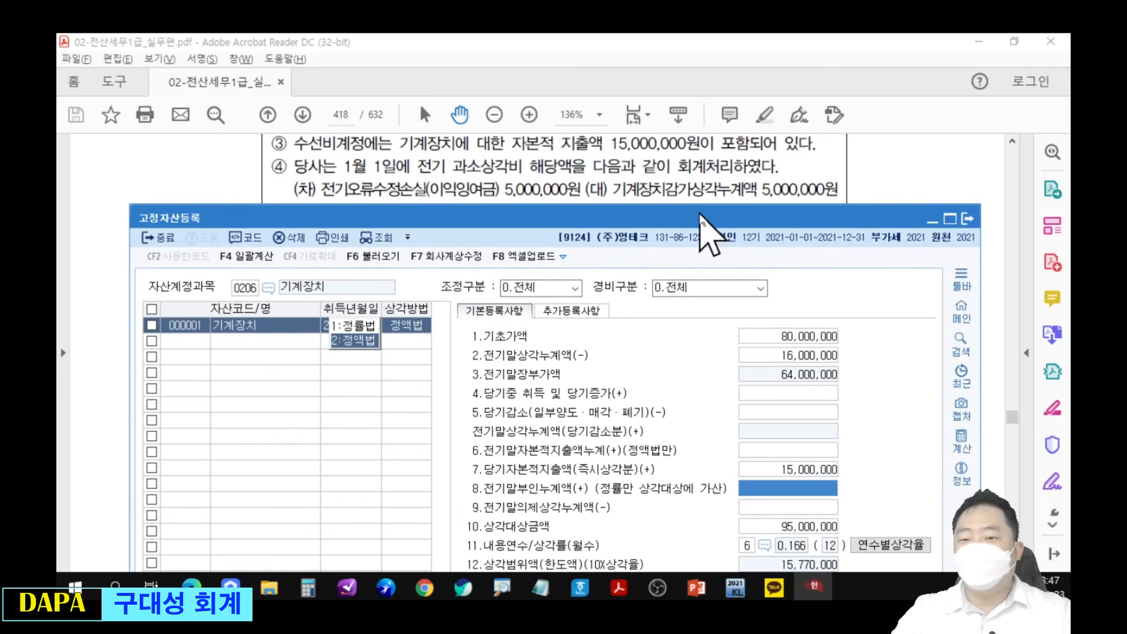
left_click(962, 310)
left_click_drag(815, 265, 819, 238)
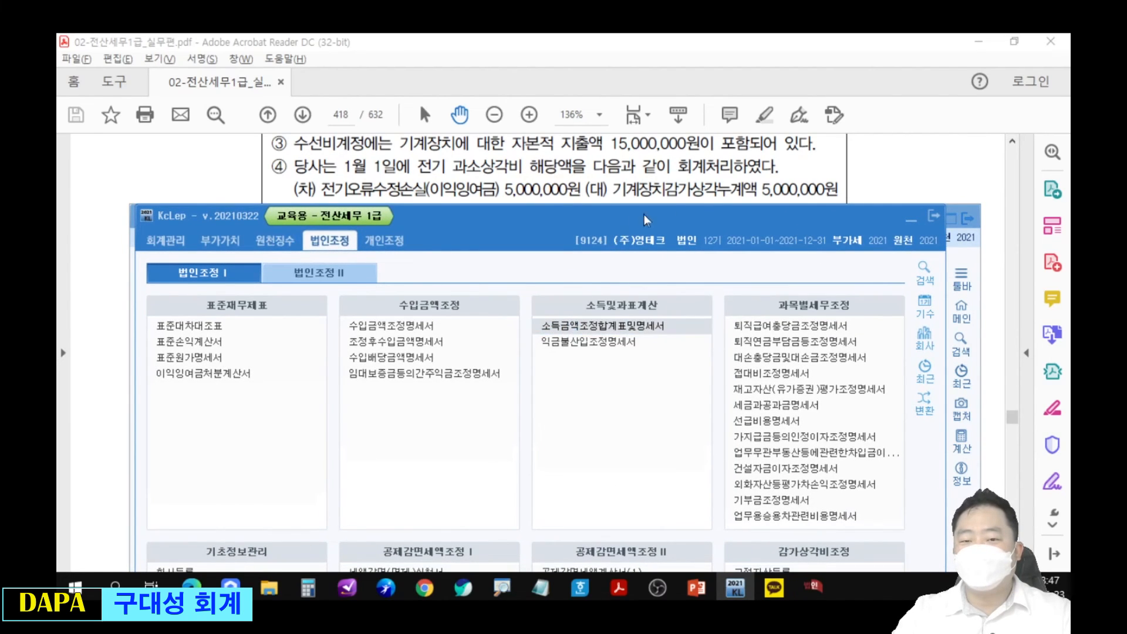
left_click_drag(668, 238, 675, 217)
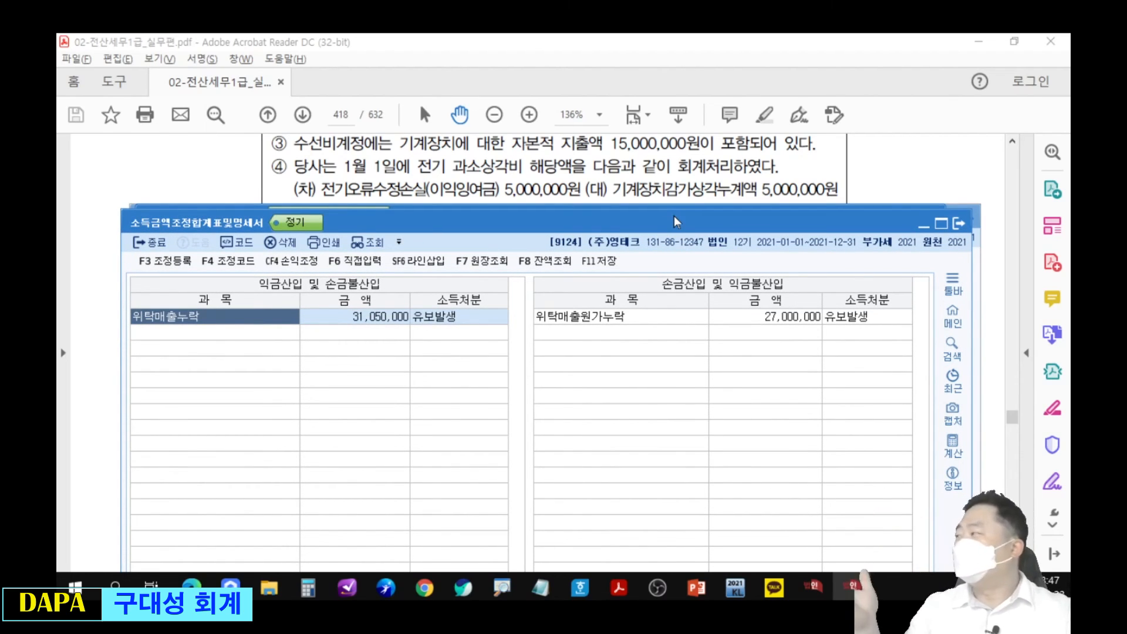
left_click(651, 339)
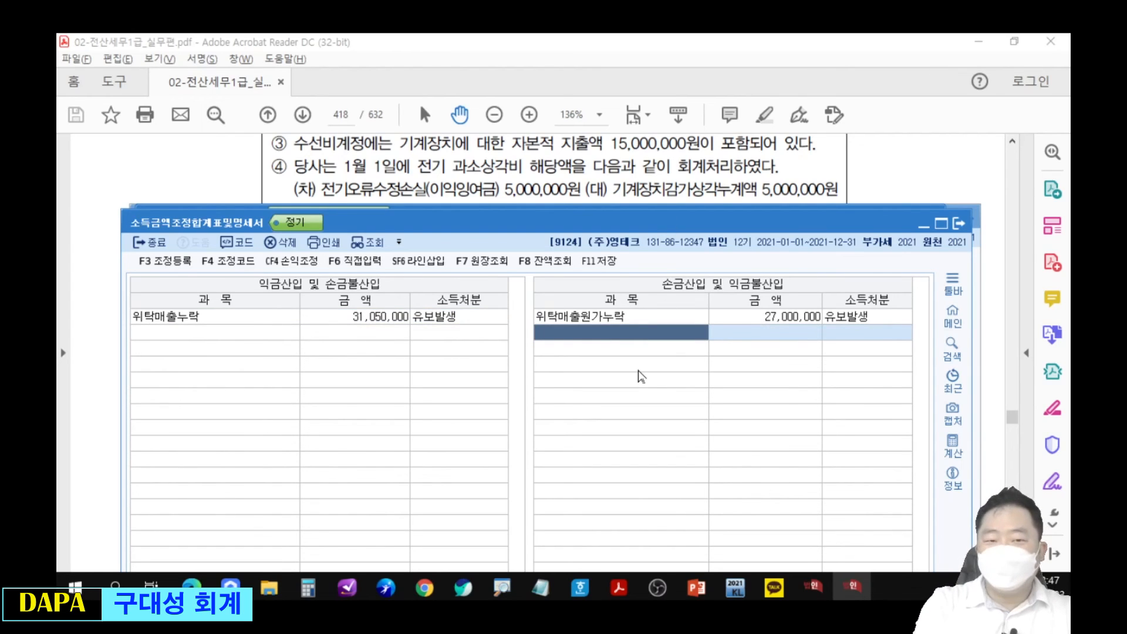
type("전기오류수정손실")
key("Return")
type("5000000")
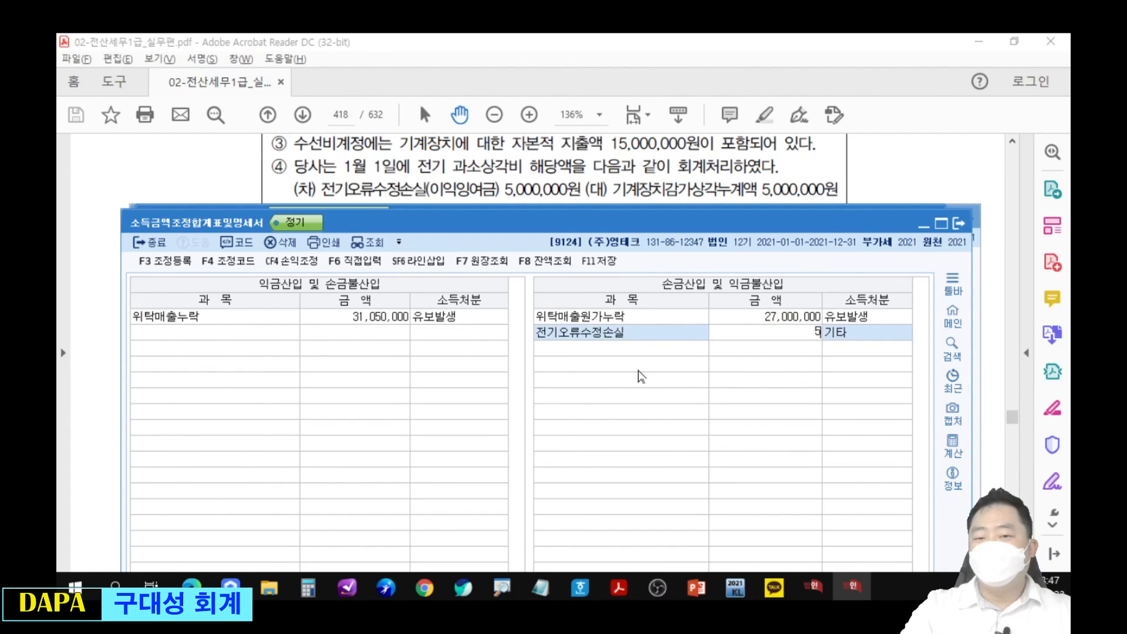
key("Return")
key("Escape")
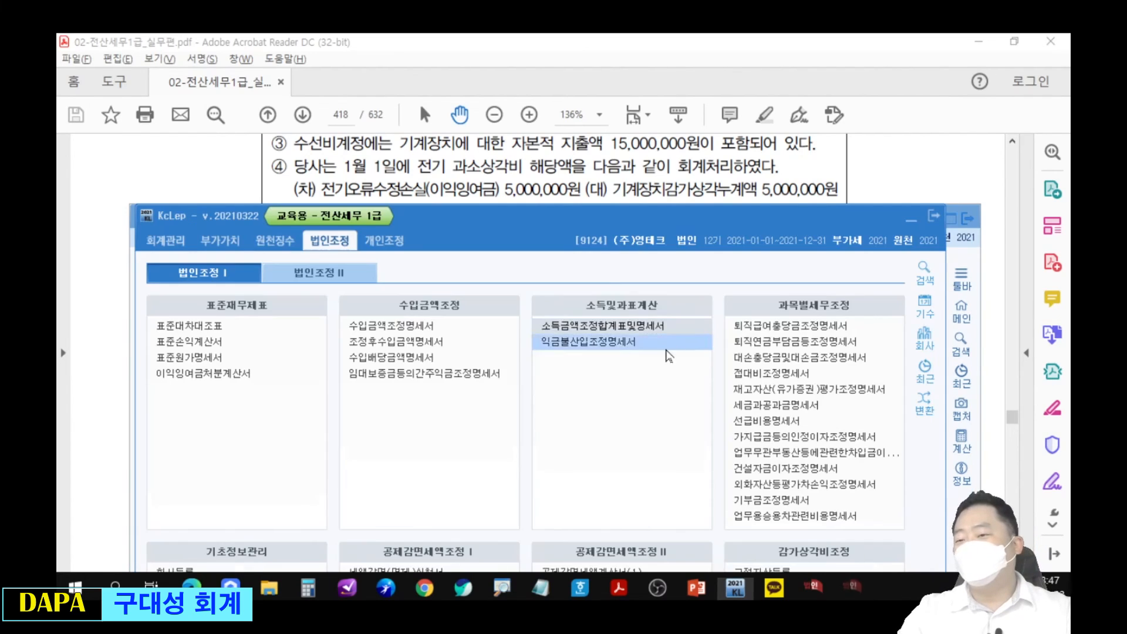
Go back to 고정자산등록 and set the 기계장치 asset's 회사계상액 to 11,000,000, keeping 경비구분 at 1.500번대/제조
left_click(915, 219)
left_click_drag(584, 232, 593, 99)
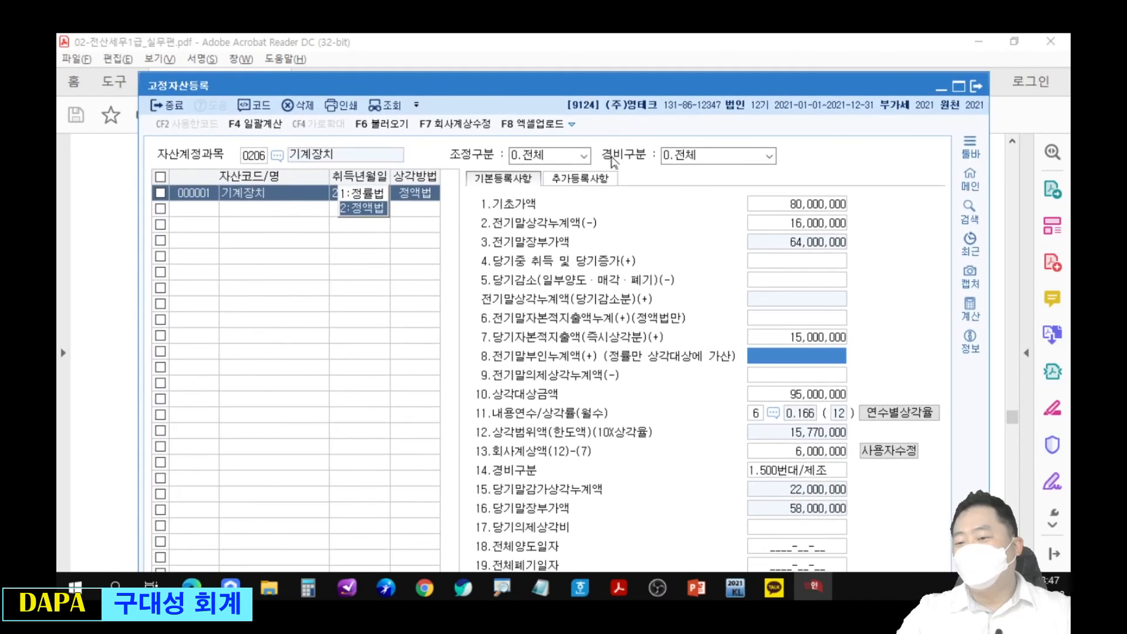
left_click(826, 455)
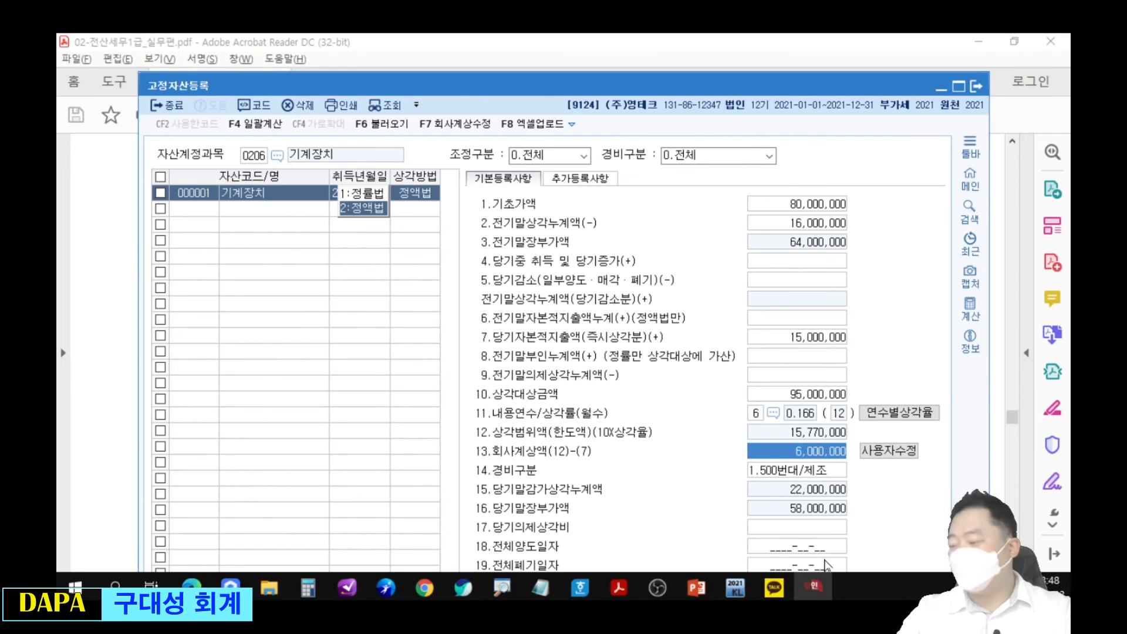
type("11000000")
key("Return")
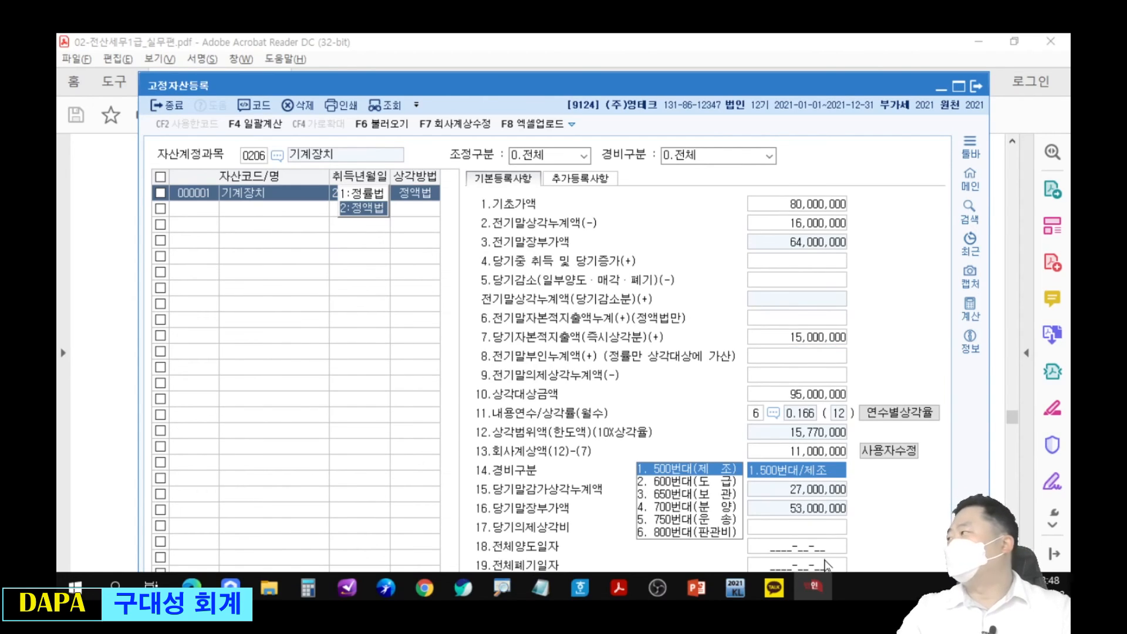
key("Return")
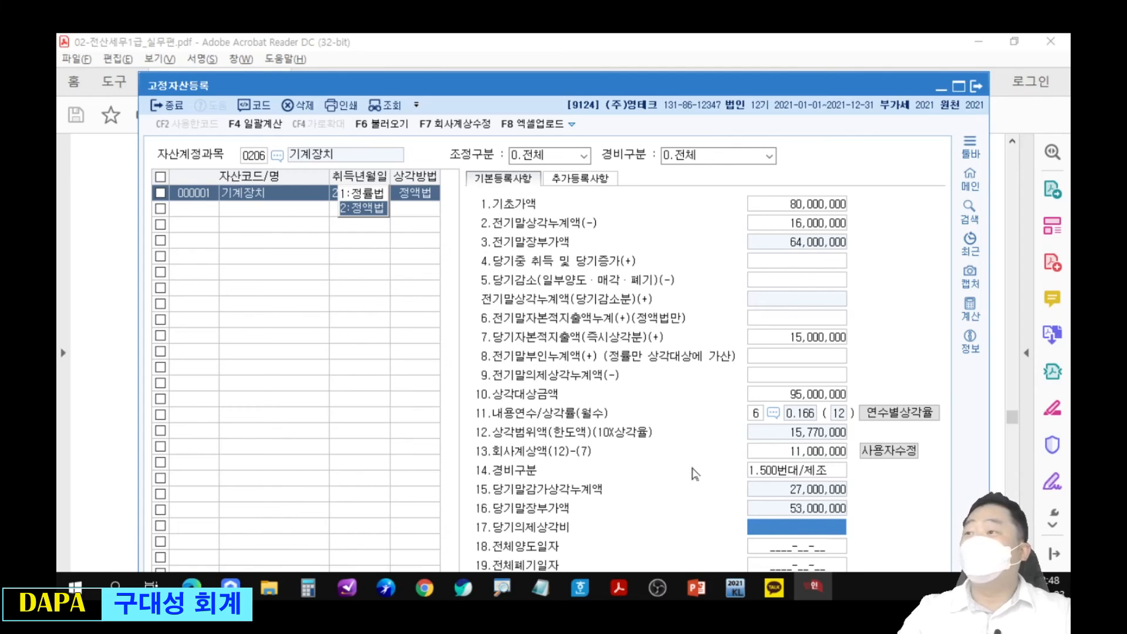
Bring PDF item ④ into view and circle (이익잉여금) in its journal entry, clearing the mark when done
left_click_drag(853, 108, 855, 227)
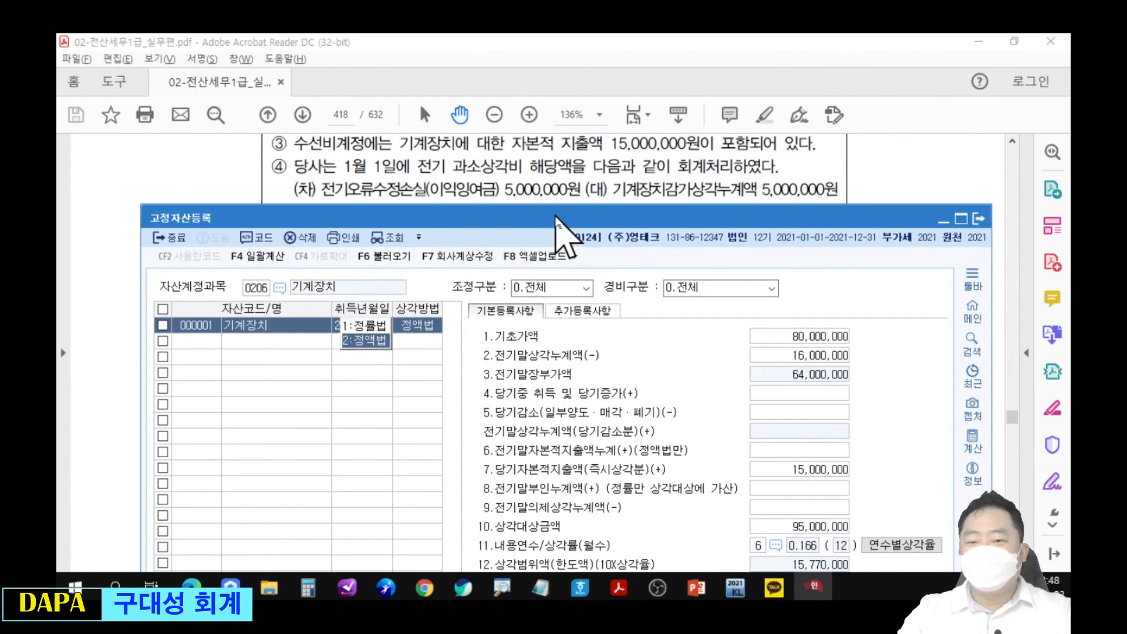
mouse_move(420, 172)
left_mouse_down()
mouse_move(496, 197)
mouse_move(421, 192)
left_mouse_up()
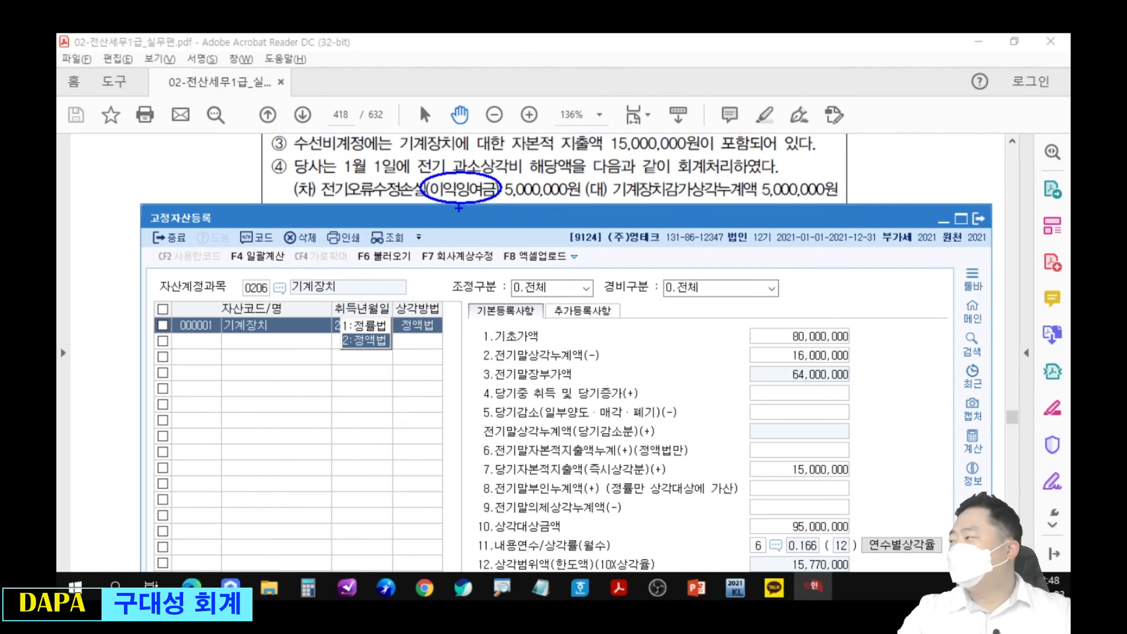
key("Escape")
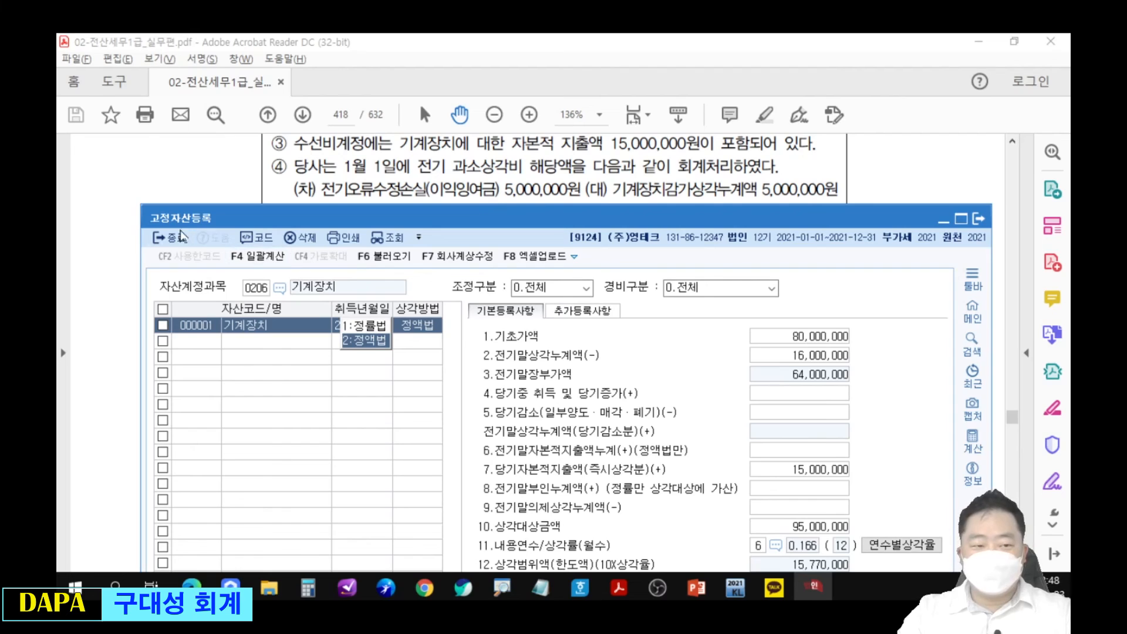
Open 일반전표입력 from 회계관리 and show the vouchers dated January 1, 2021
left_click(973, 312)
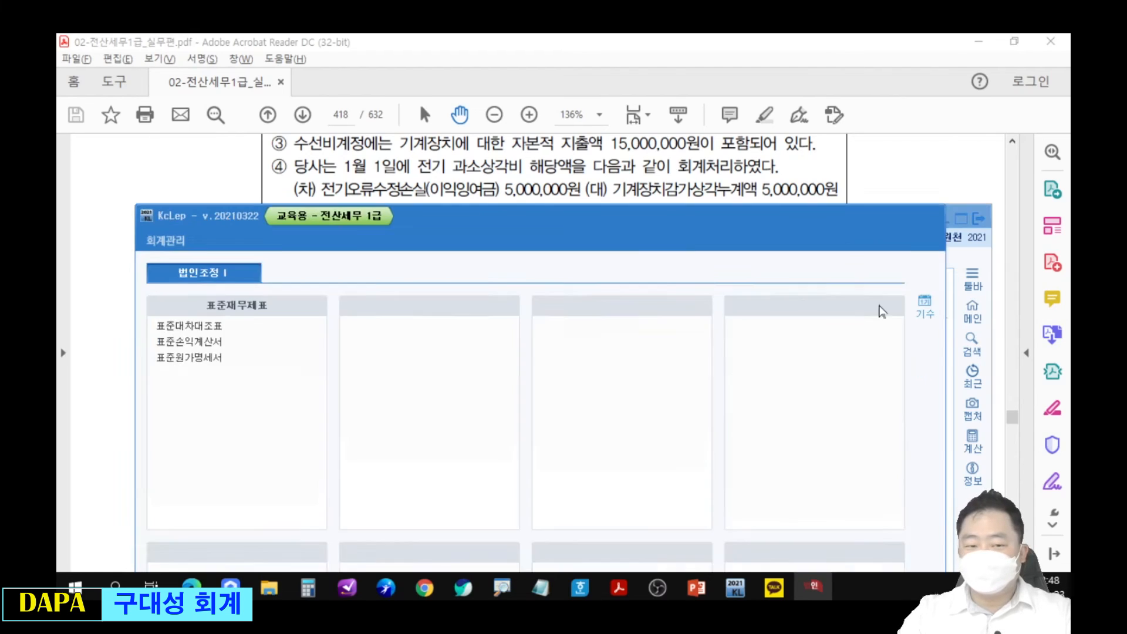
left_click(182, 269)
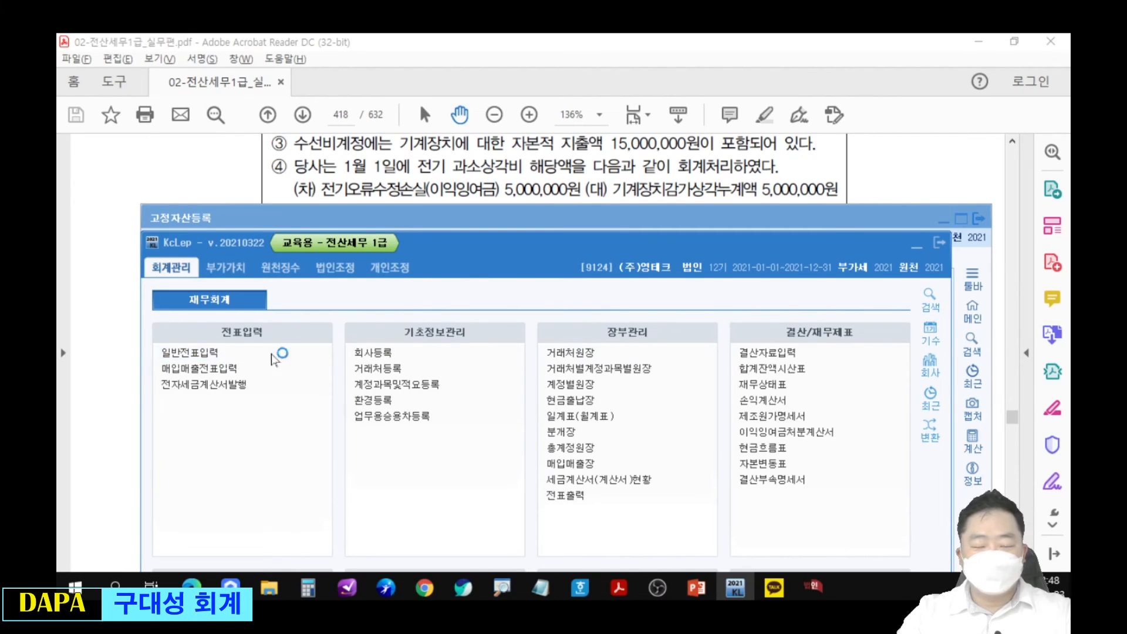
key("Return")
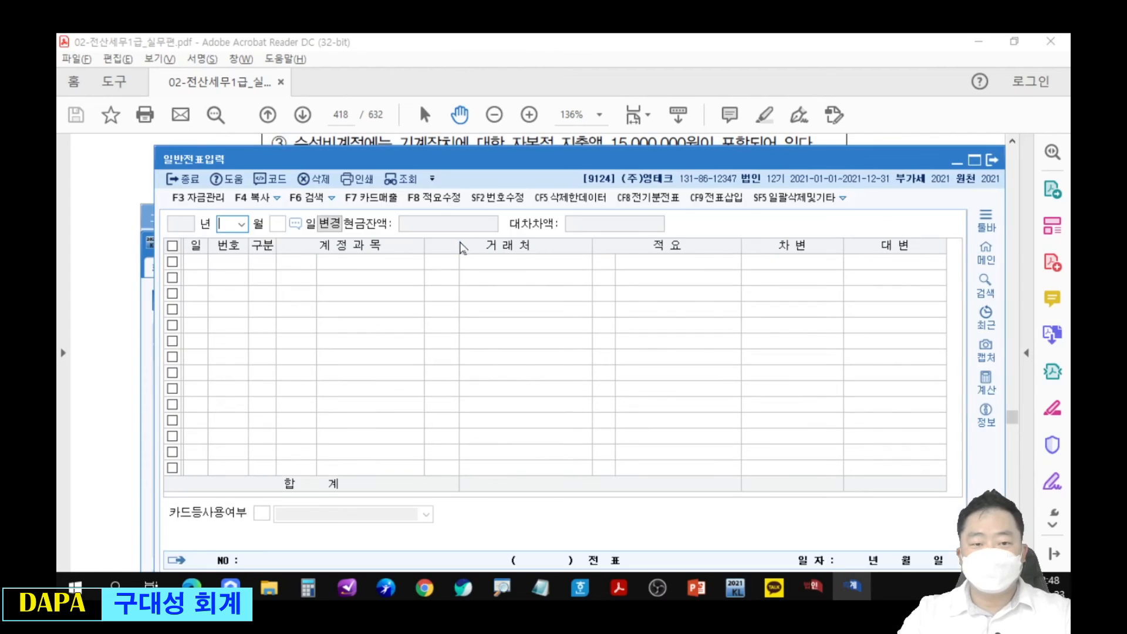
type("1")
key("Return")
type("1")
key("Return")
Look up accounts matching 전기 on a new debit line, compare the 전기오류수정손실 codes, and cancel to view the entry beside PDF item ④
type("3")
key("Return")
type("전ㄱ기")
key("Return")
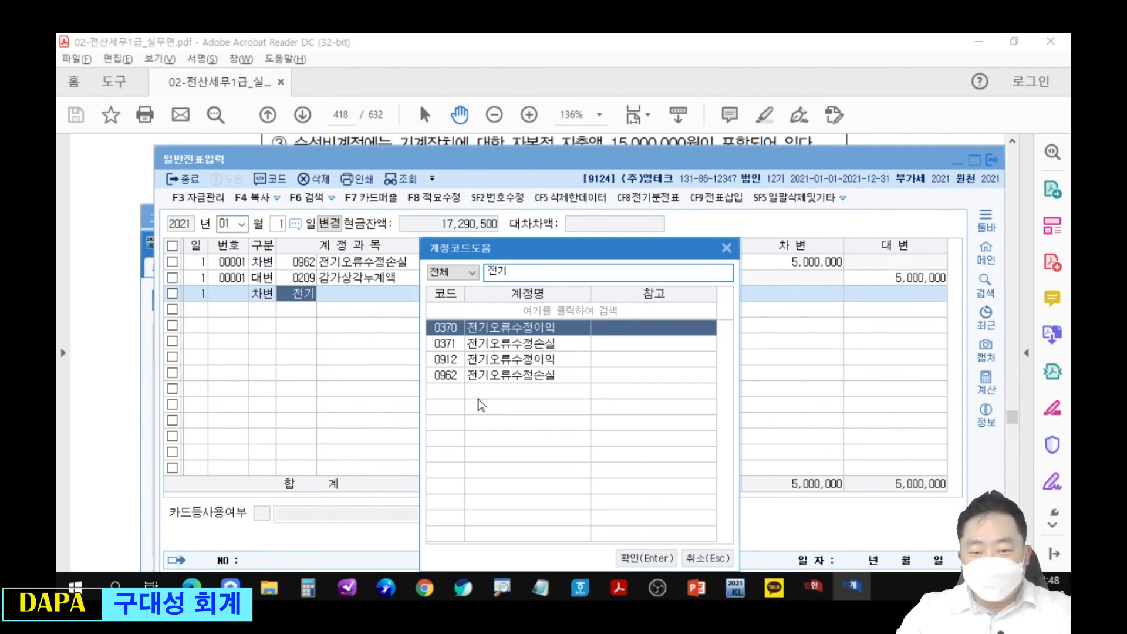
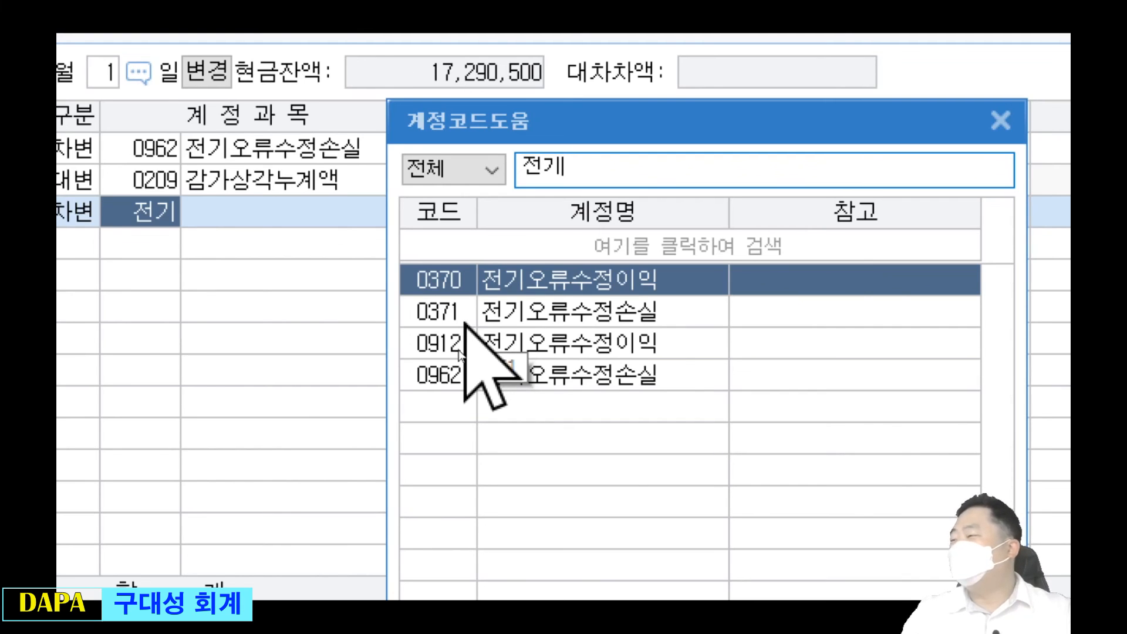
key("Escape")
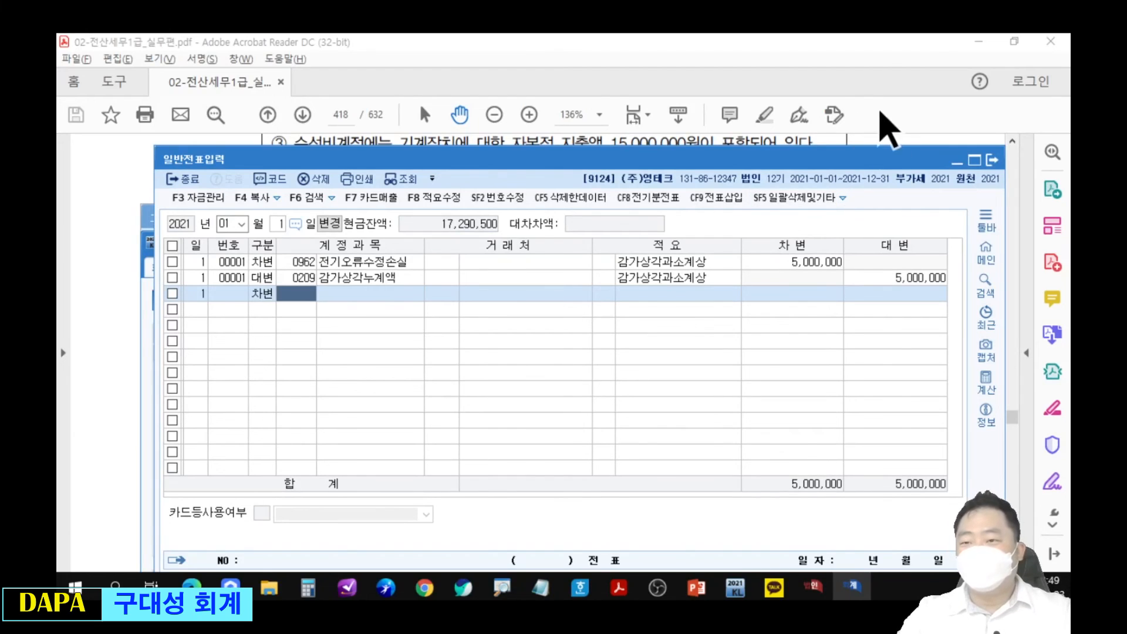
left_click_drag(866, 167, 851, 260)
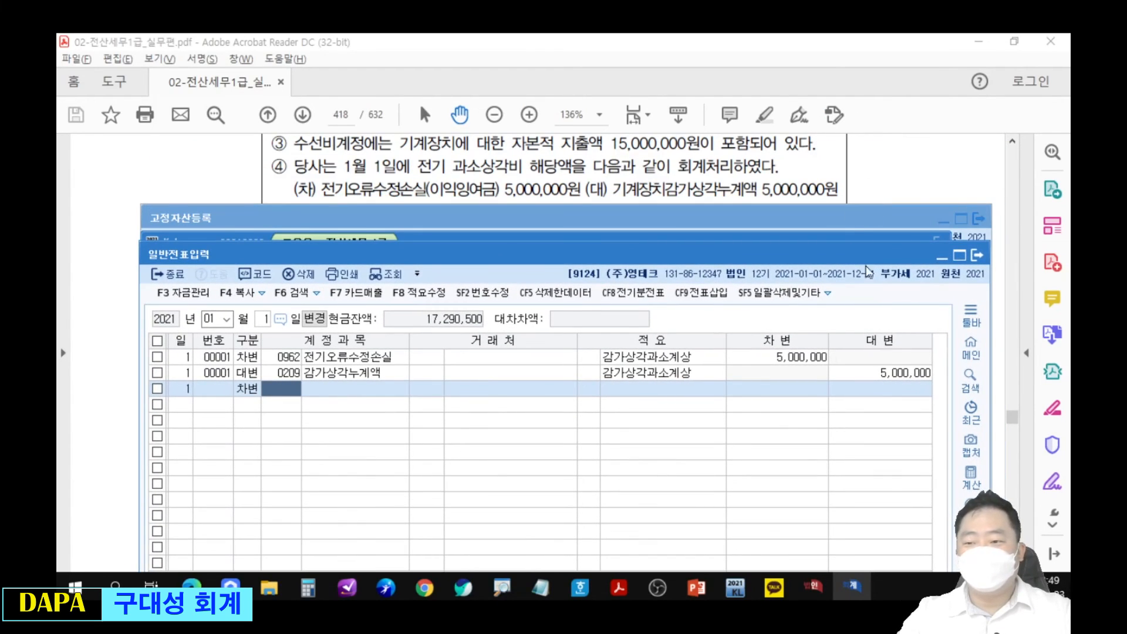
Close 일반전표입력, return to 고정자산등록 and set the 기계장치 asset's 전기말부인누계액 to 5,500,000
left_click(979, 255)
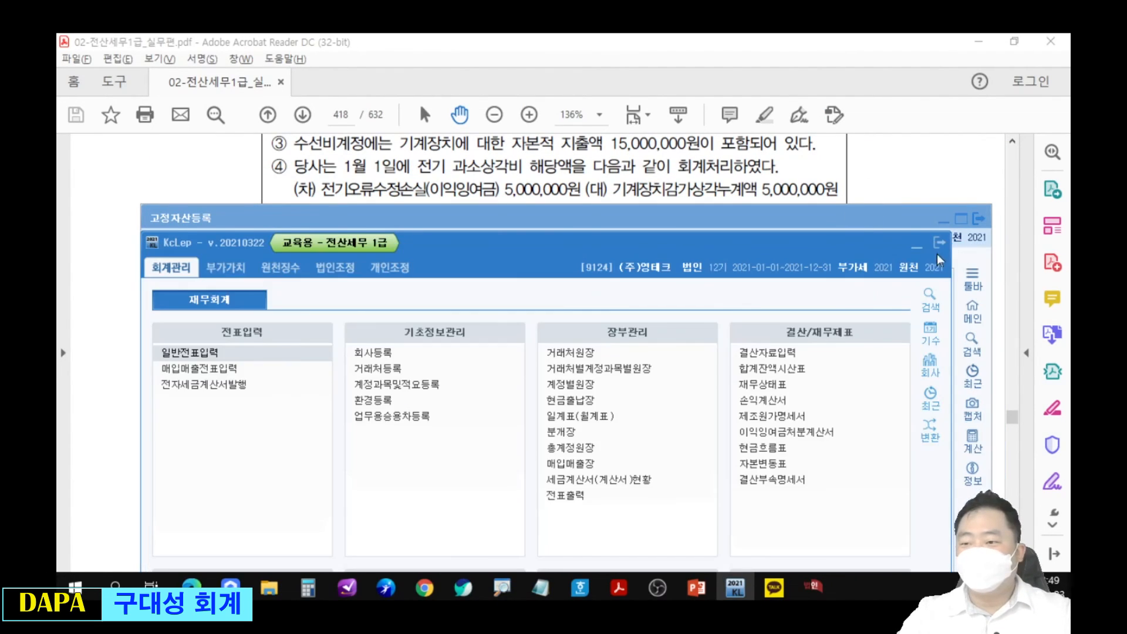
left_click(915, 244)
left_click_drag(911, 222, 907, 245)
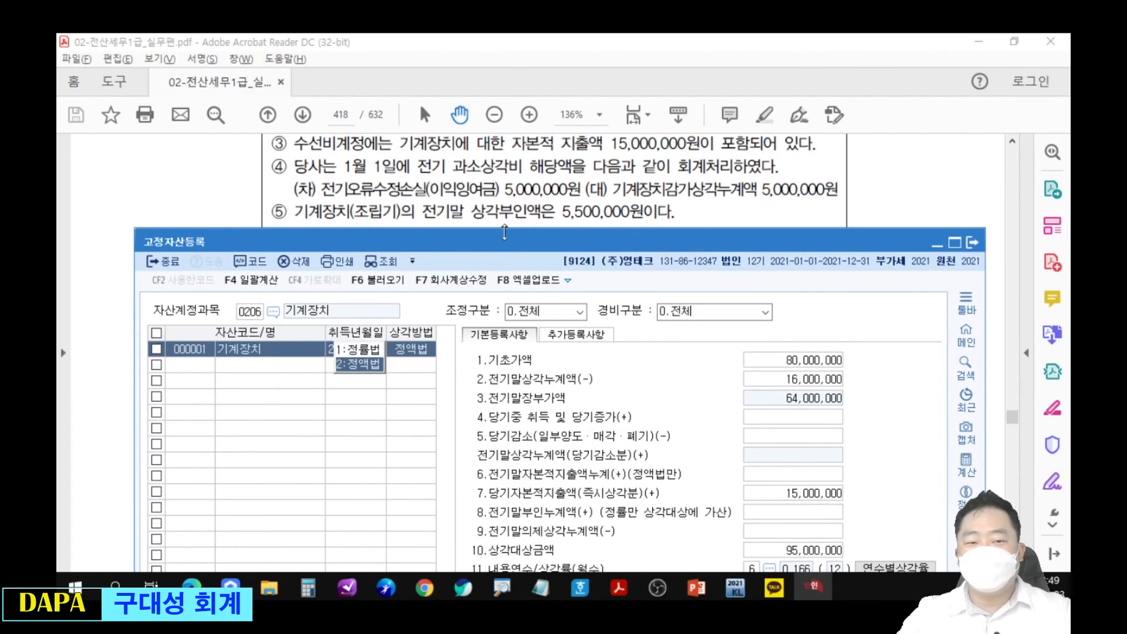
left_click_drag(556, 239, 565, 74)
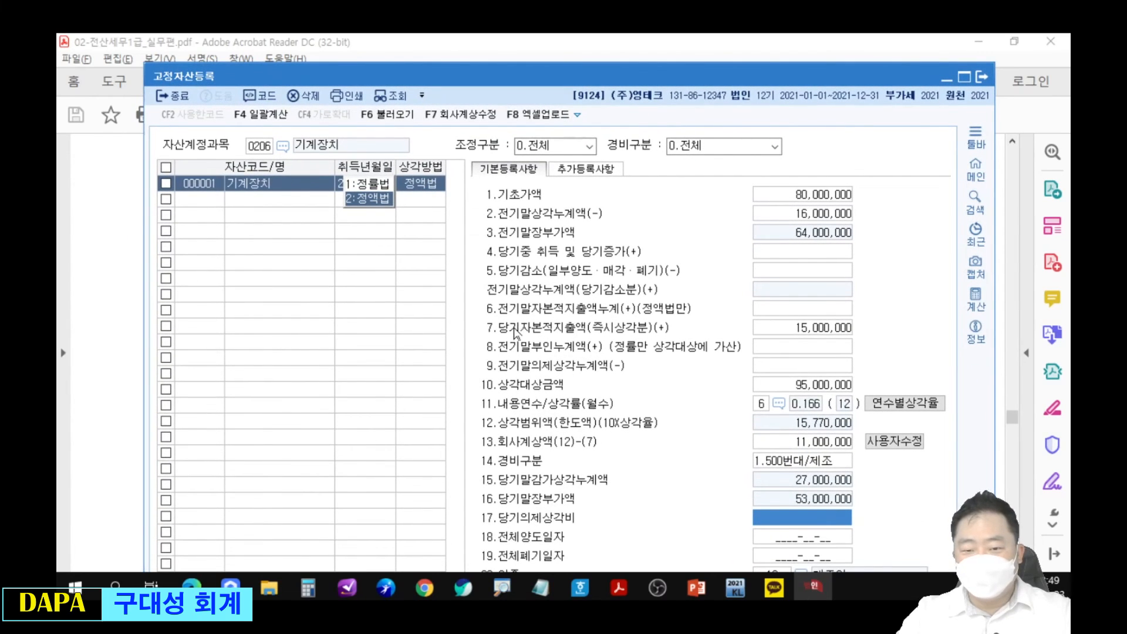
left_click(768, 356)
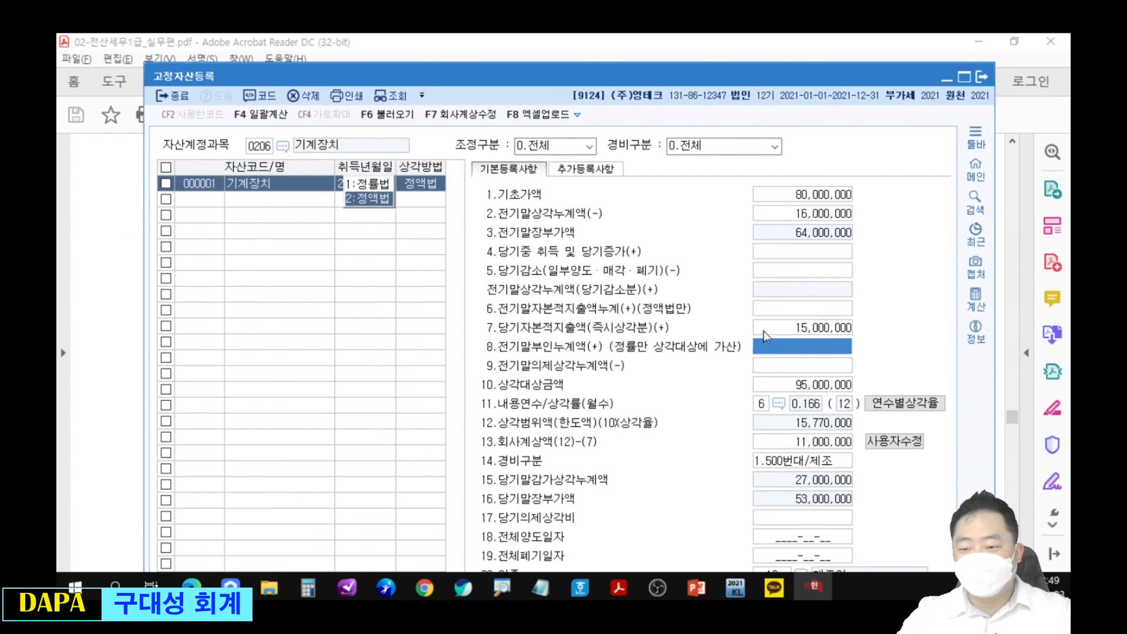
left_click_drag(846, 80, 773, 70)
type("5500000")
key("Return")
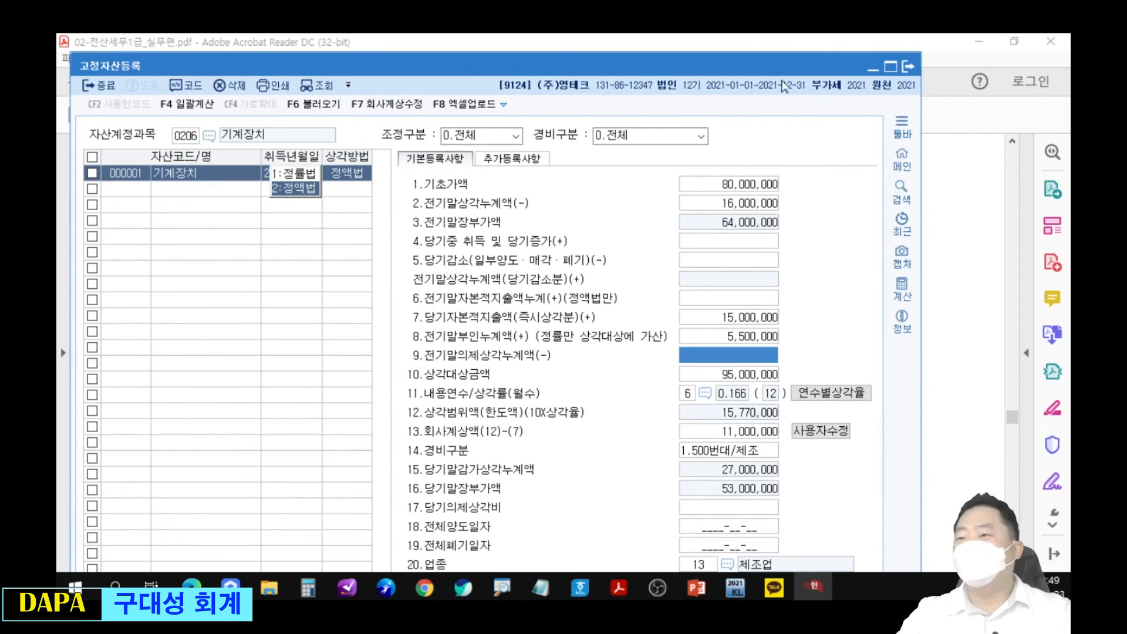
Open 미상각자산감가상각조정명세서 from 법인조정, load the fixed asset registration data and show the 유형자산(정액법) statement
left_click(892, 164)
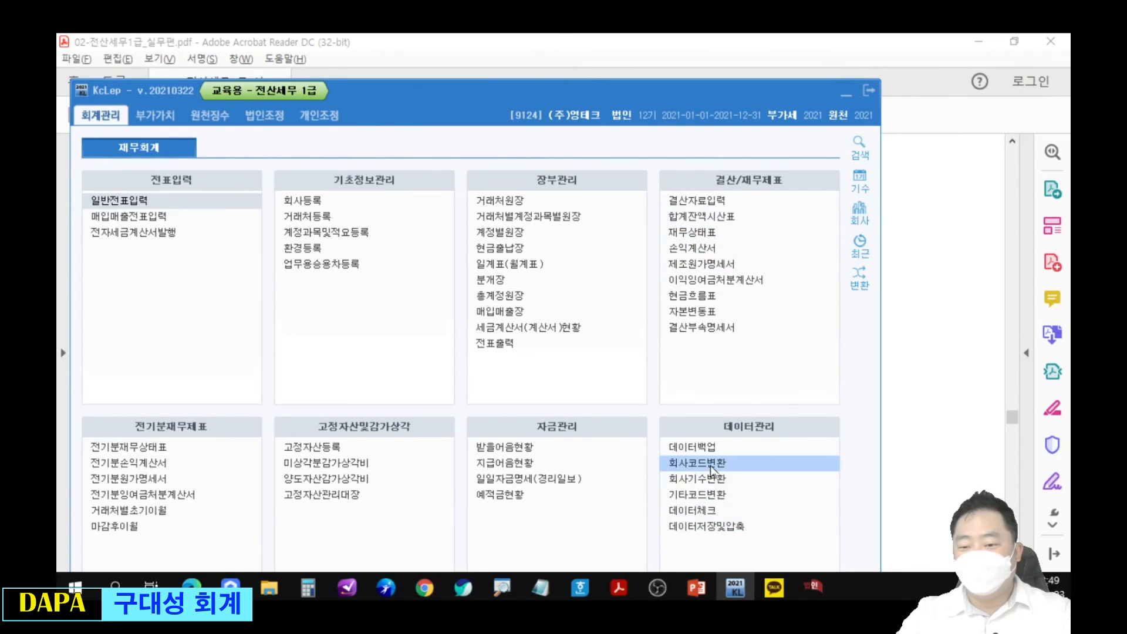
left_click(264, 115)
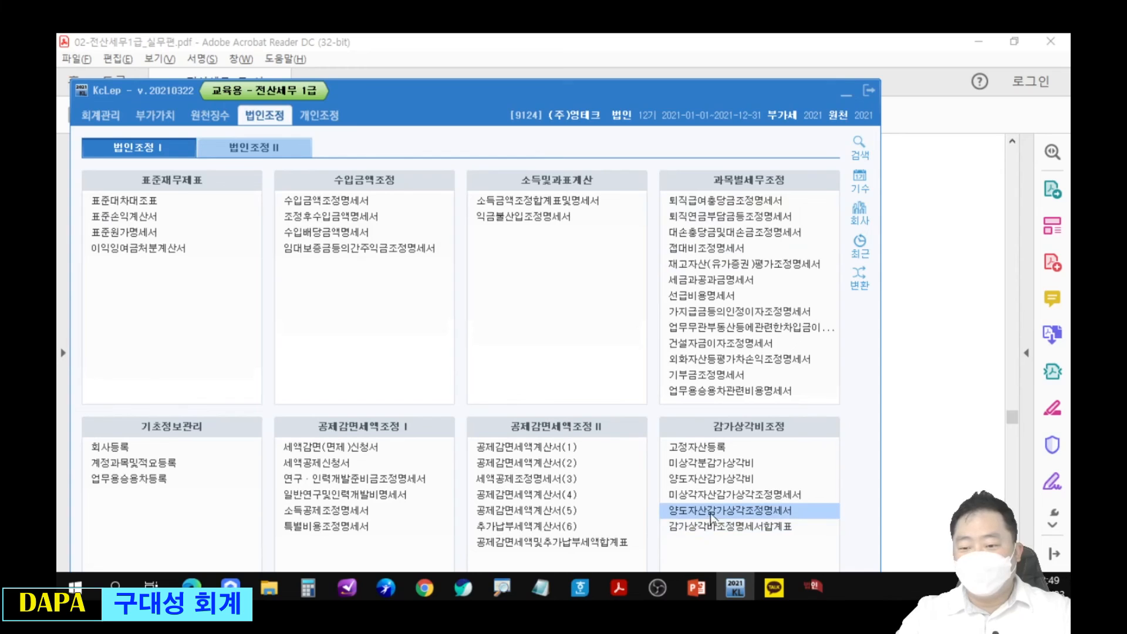
left_click(724, 495)
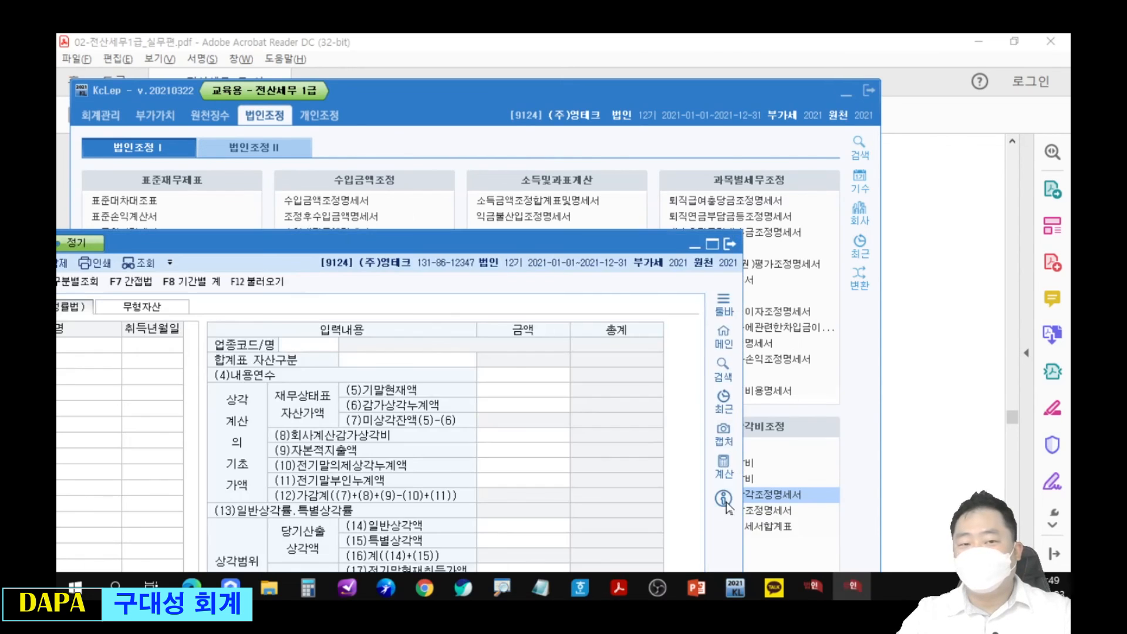
left_click_drag(514, 254, 798, 83)
left_click(558, 112)
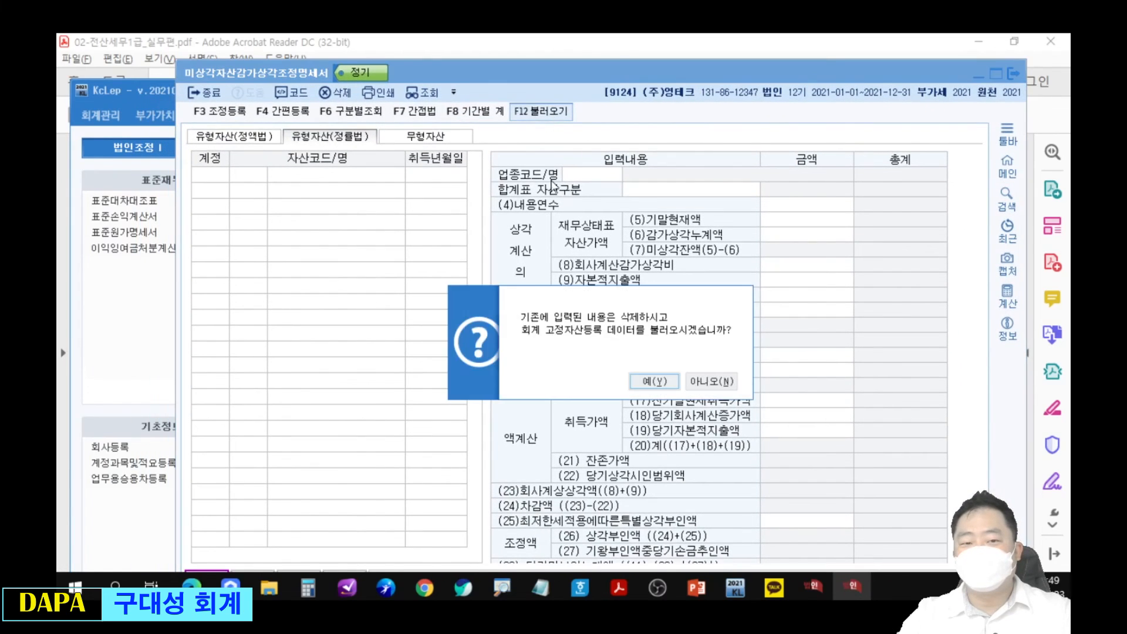
left_click(640, 382)
left_click(243, 144)
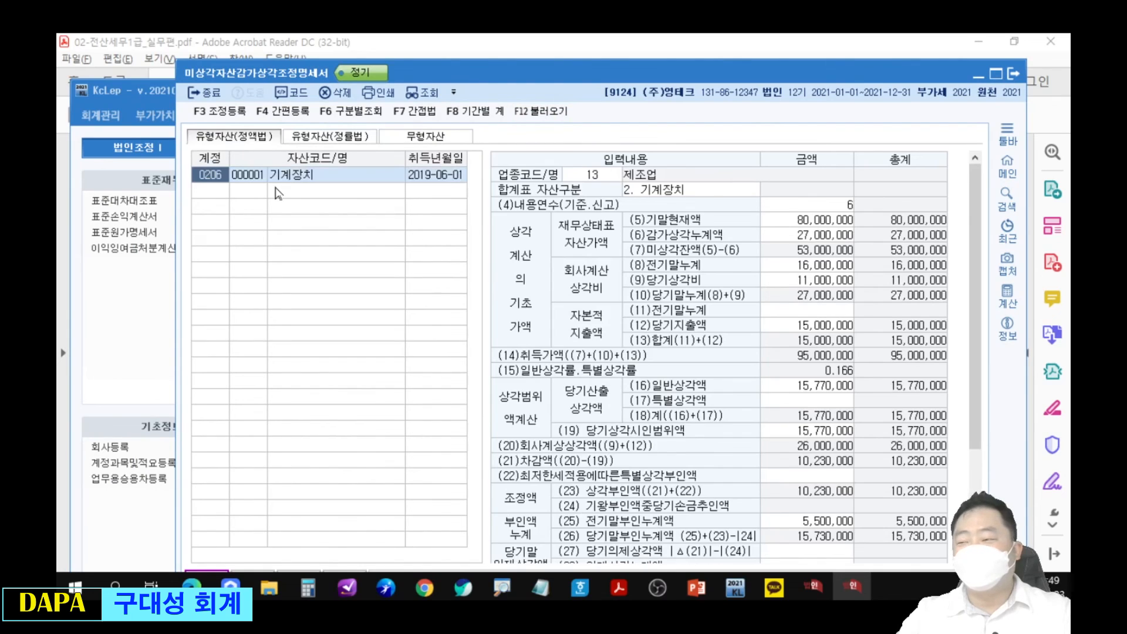
In 조정 등록, add 기계장치감가상각비한도초과 of 10,230,000 with 유보발생 under 익금산입 및 손금불산입
left_click_drag(696, 70, 670, 45)
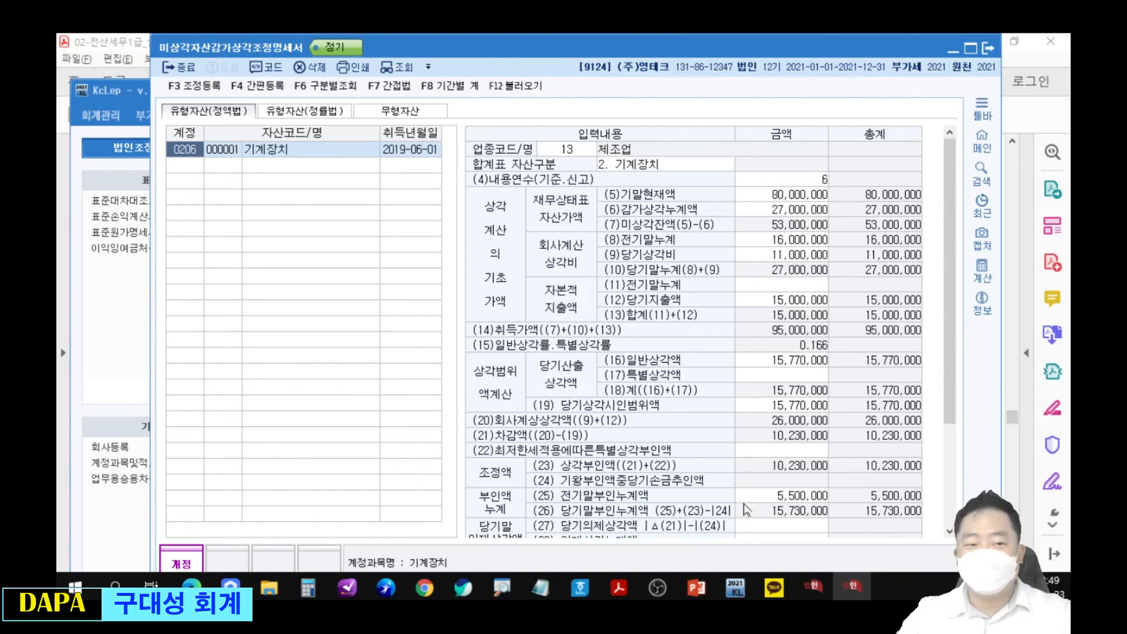
key("F3")
left_click(245, 176)
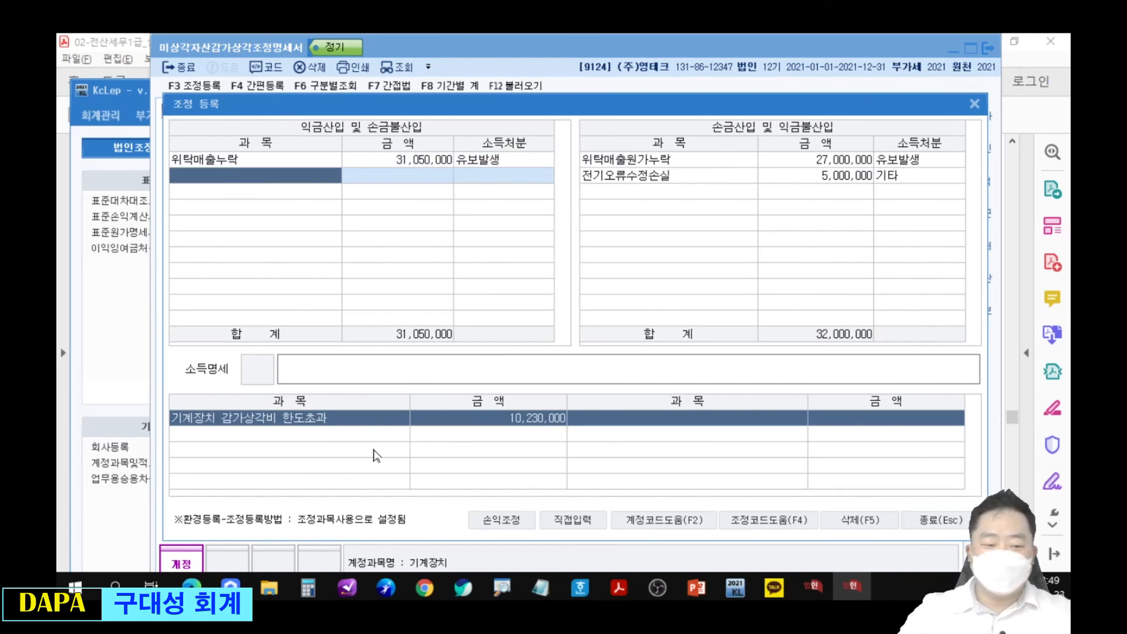
type("기계")
key("Return")
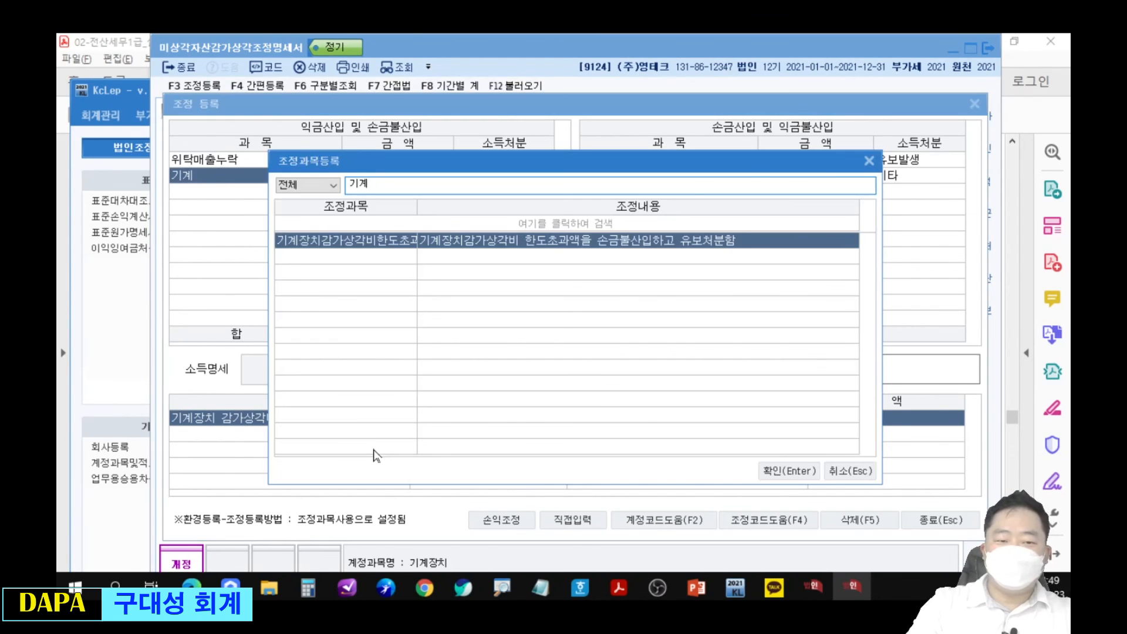
key("Return")
type("10230000")
key("Return")
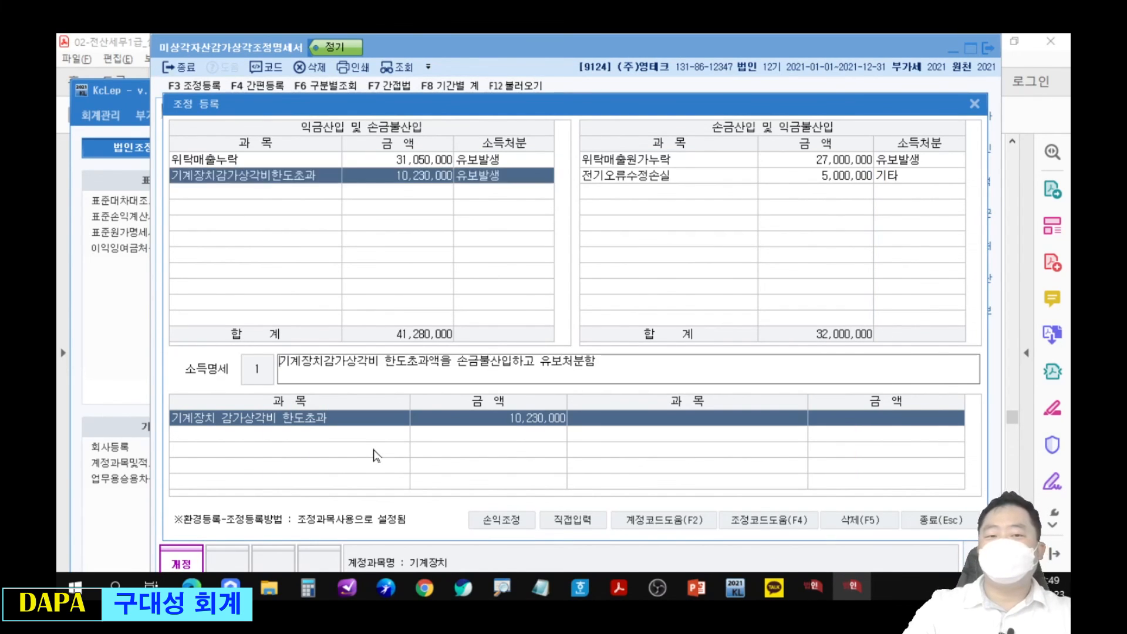
key("Return")
Box the 10,230,000 유보발생 entry and the 전기오류수정손실 adjustment on screen, clearing the marks when done
mouse_move(389, 167)
left_mouse_down()
mouse_move(510, 185)
mouse_move(540, 245)
mouse_move(606, 189)
left_mouse_up()
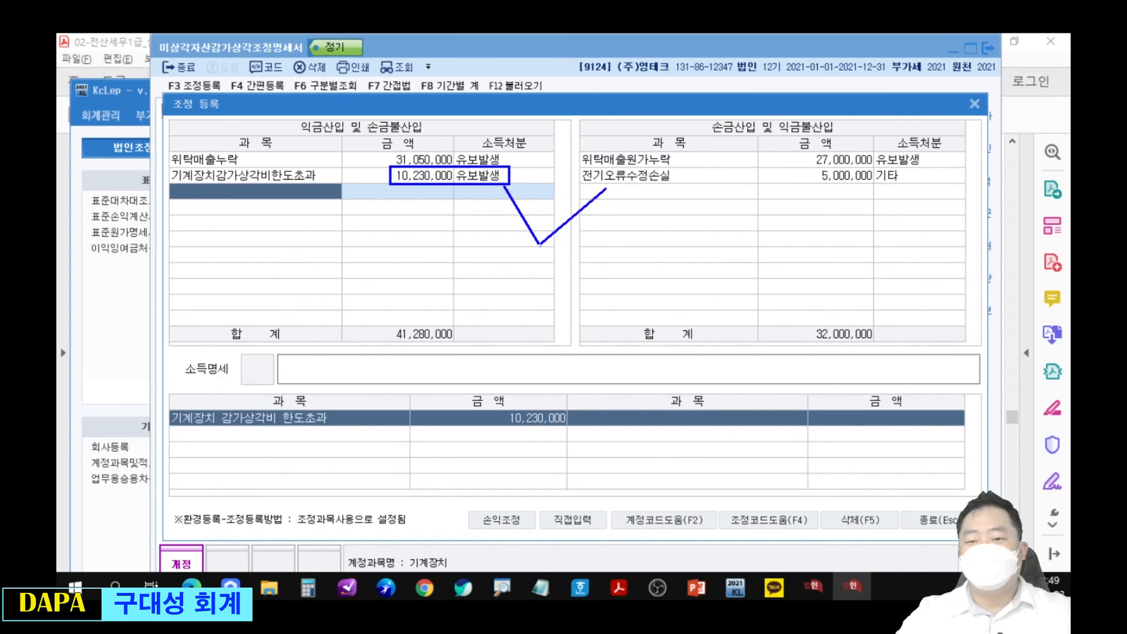
left_click_drag(577, 167, 905, 192)
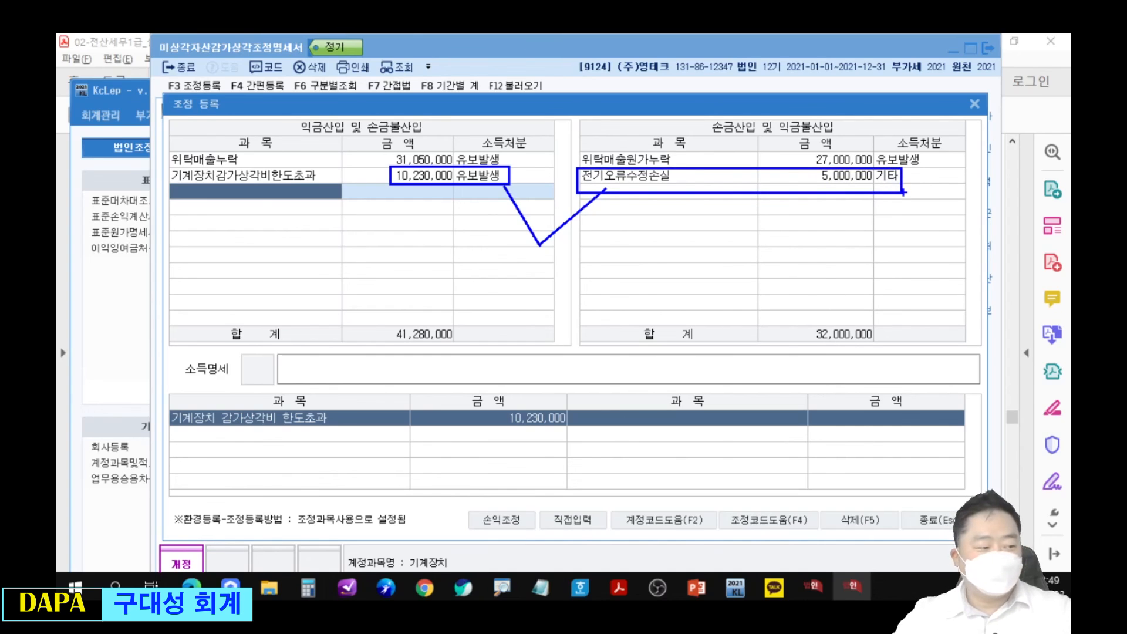
key("Escape")
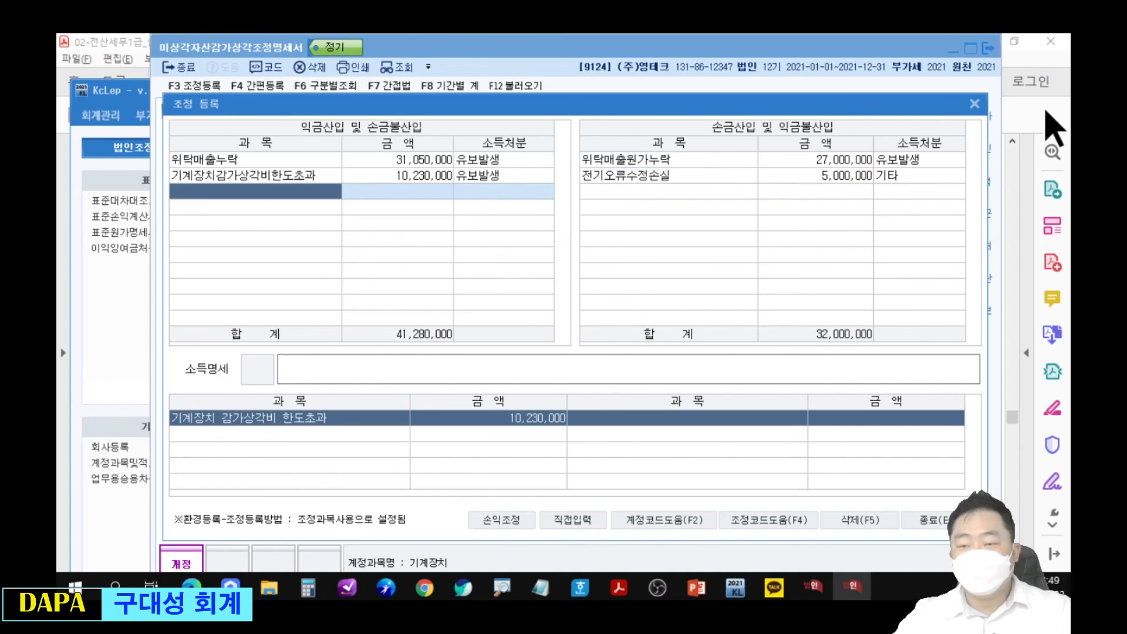
Bring the notes of exercise [2] in the PDF into view and switch to PowerPoint to browse back through the lecture slides
left_click(1020, 88)
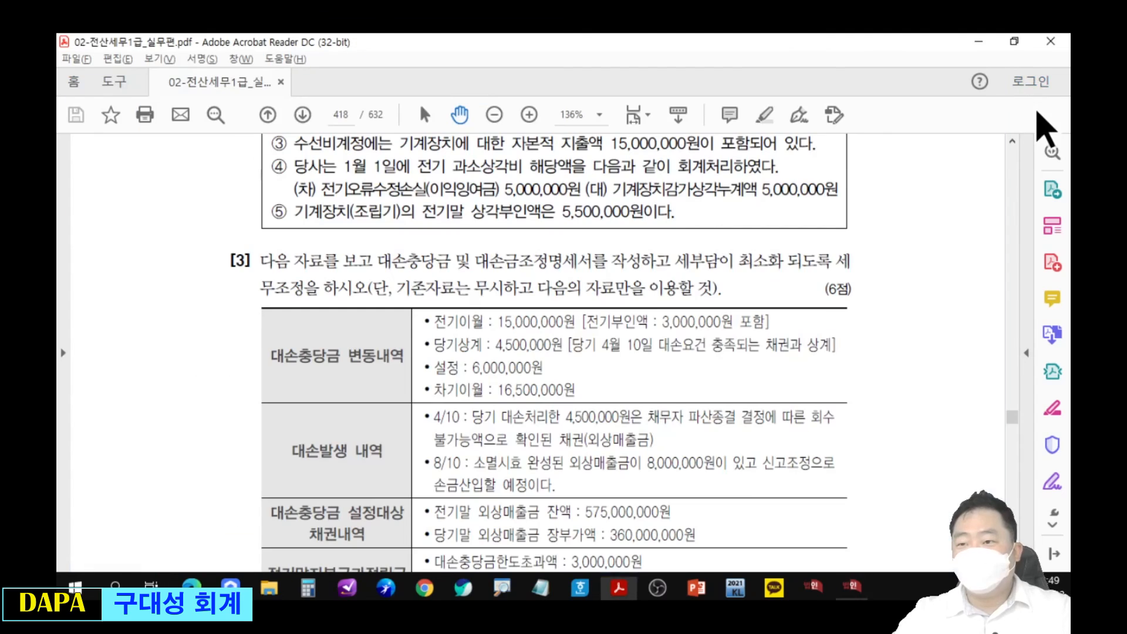
left_click_drag(633, 320, 624, 385)
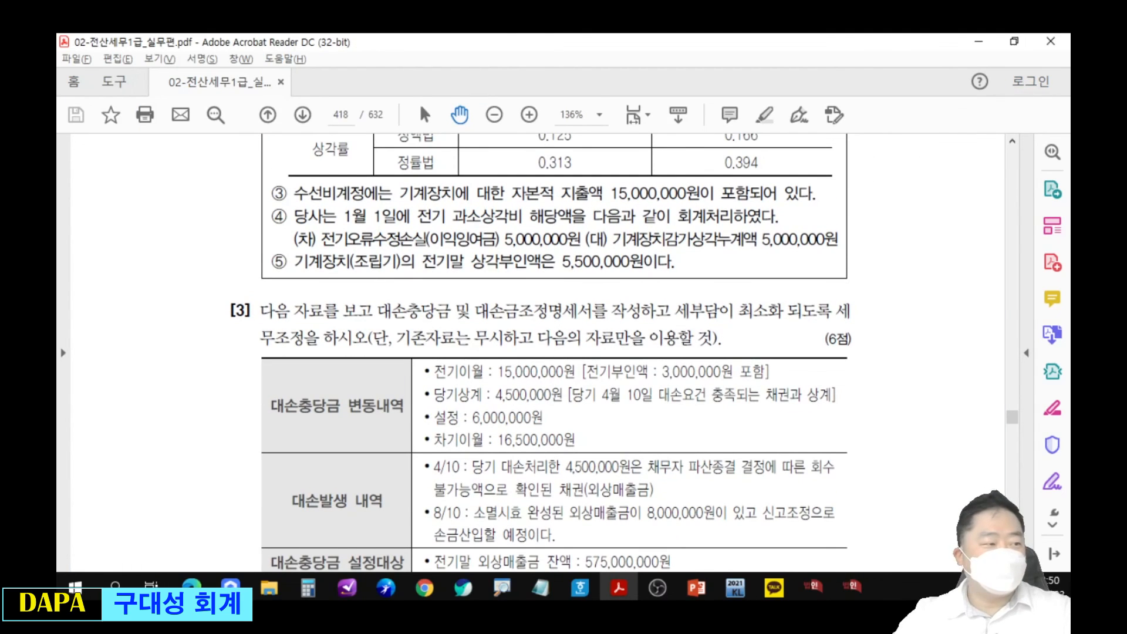
left_click_drag(57, 158, 782, 69)
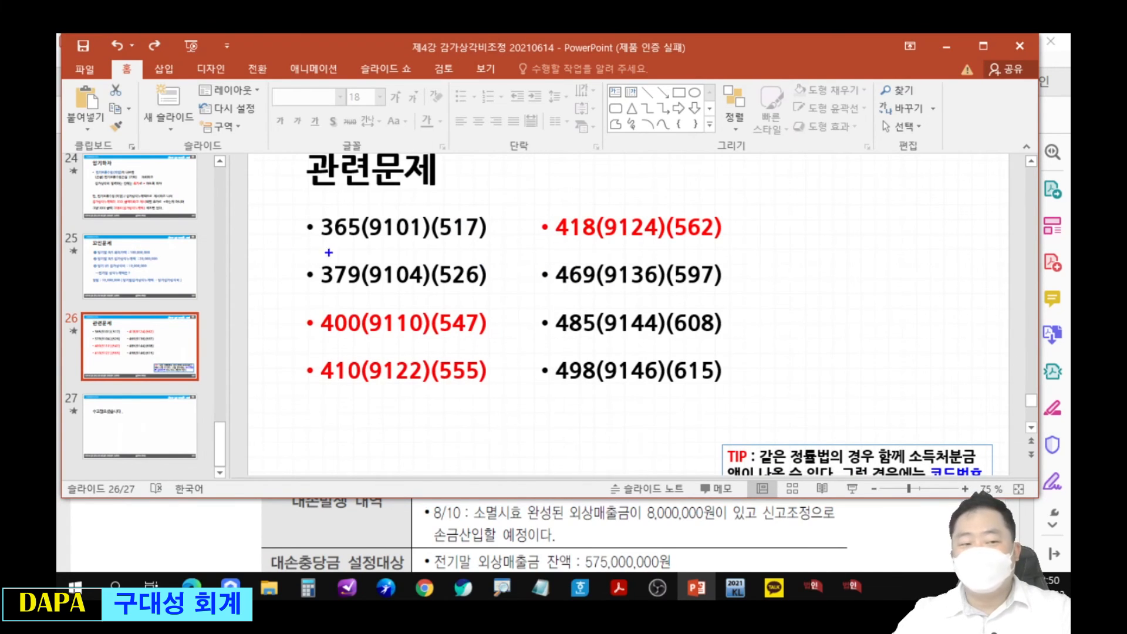
left_click(223, 282)
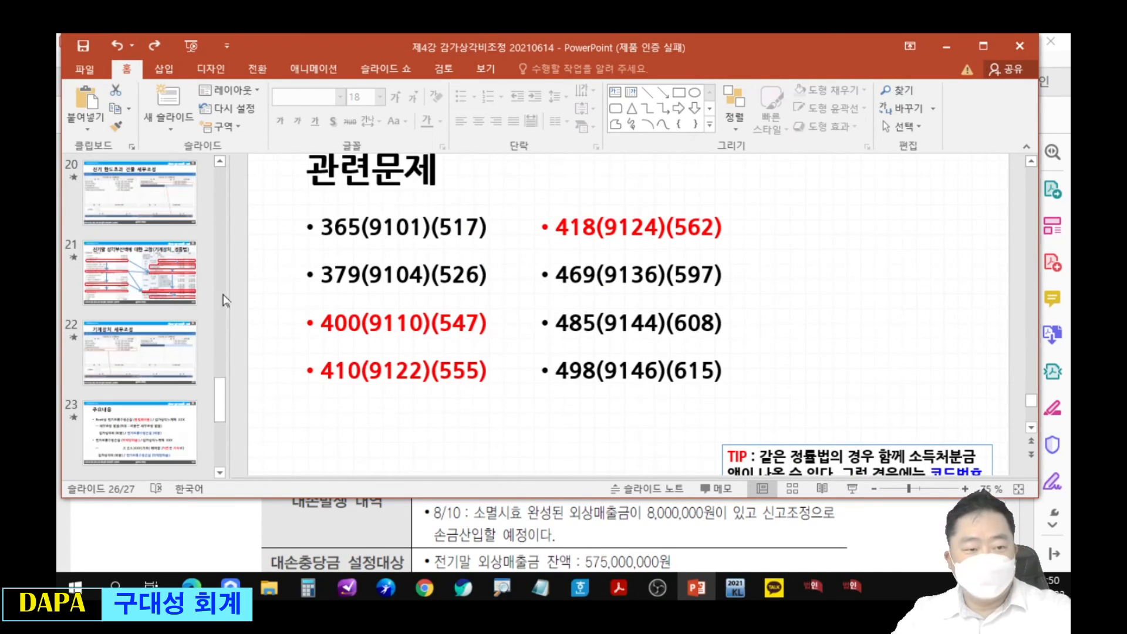
scroll(220, 392, "up", 5)
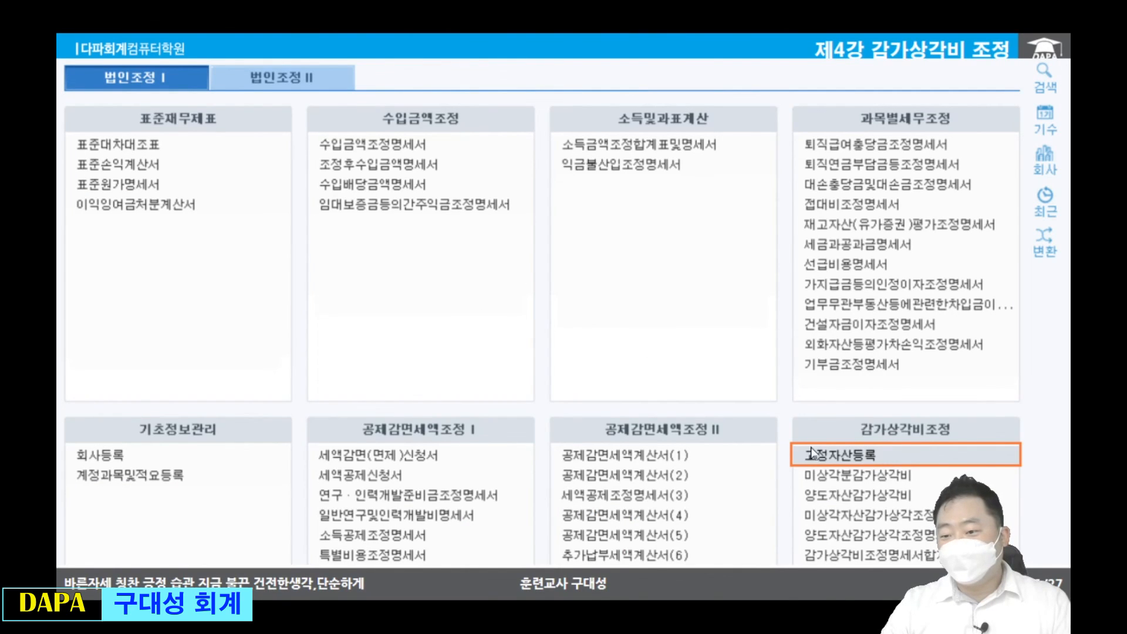
Play the slide show up to the 전기말 상각부인액에 대한 고찰(건물_정액법) slide and reveal its highlighted items through (24)
left_click(820, 407)
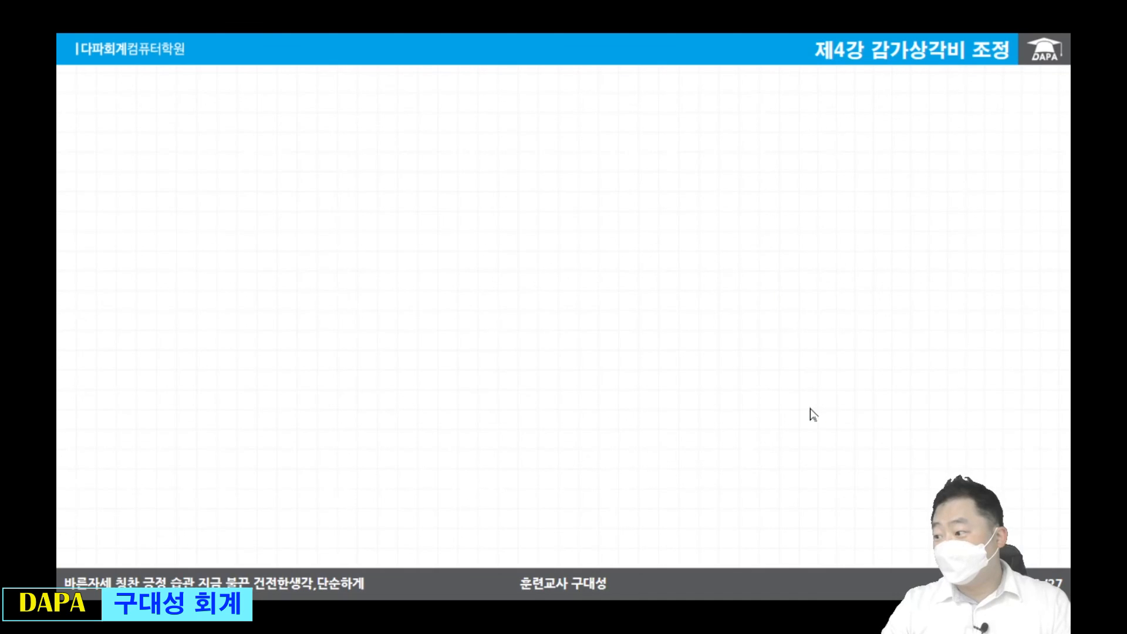
left_click(467, 379)
left_click(468, 380)
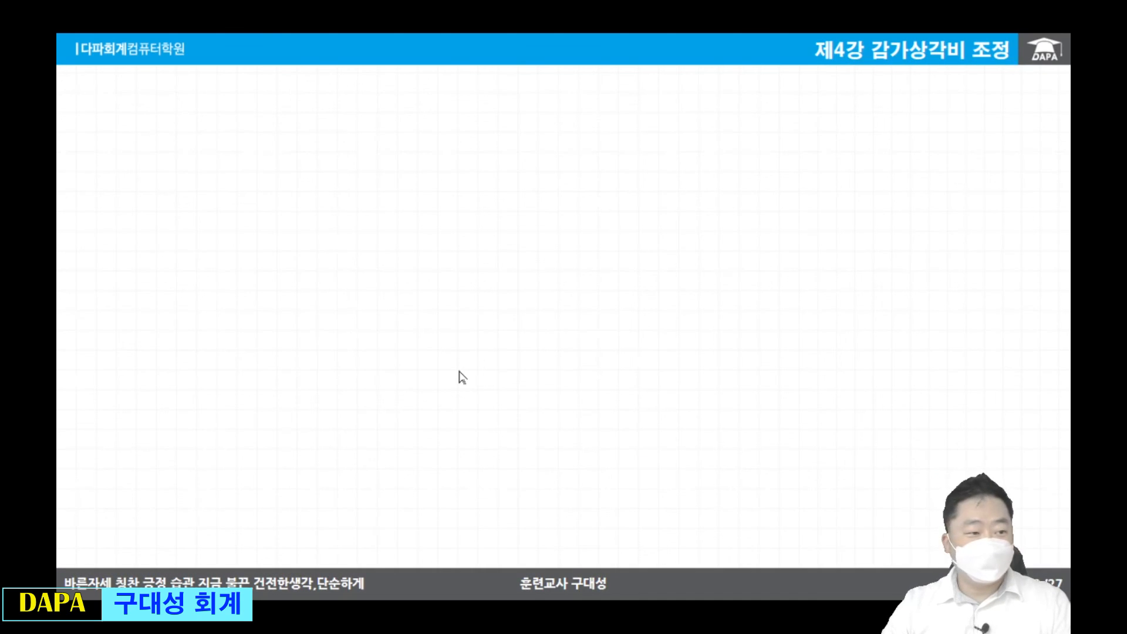
left_click(462, 377)
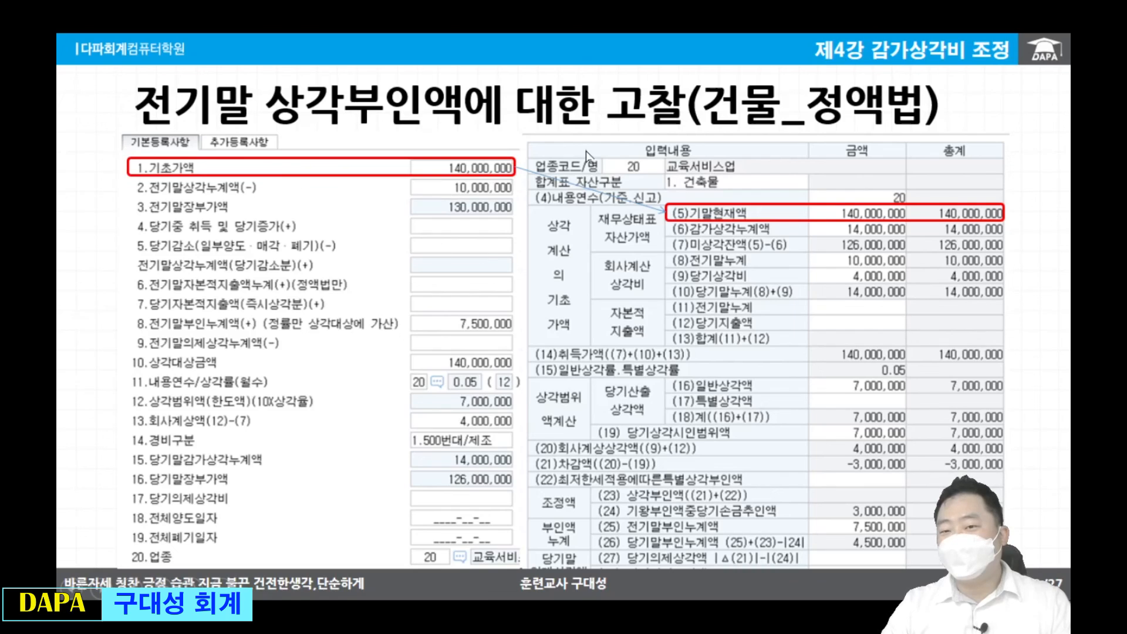
left_click(889, 394)
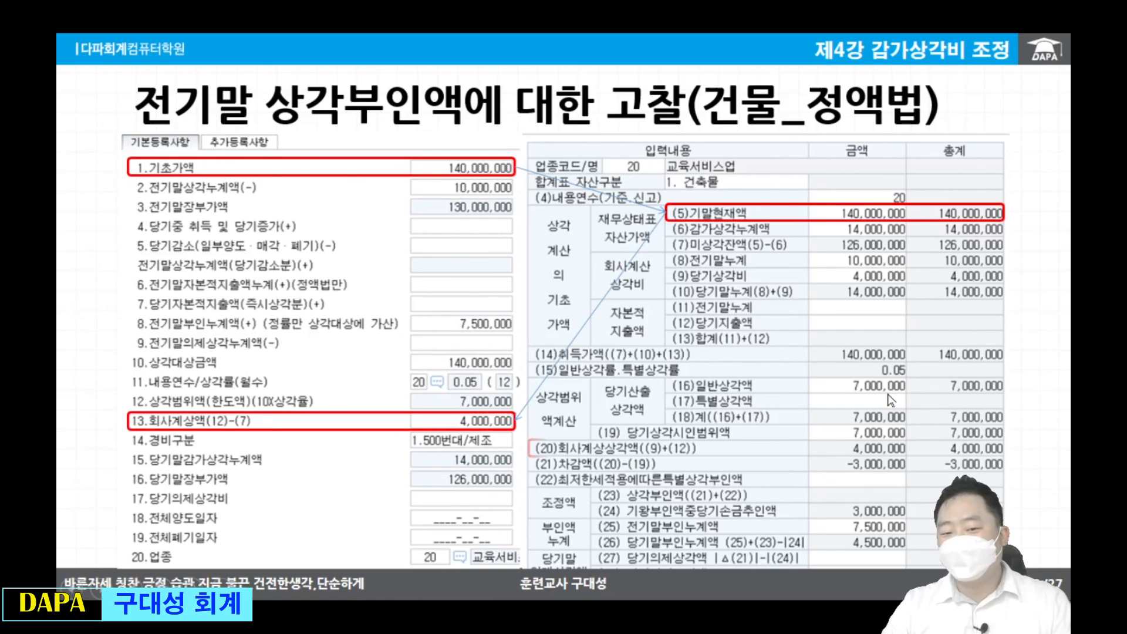
left_click(889, 398)
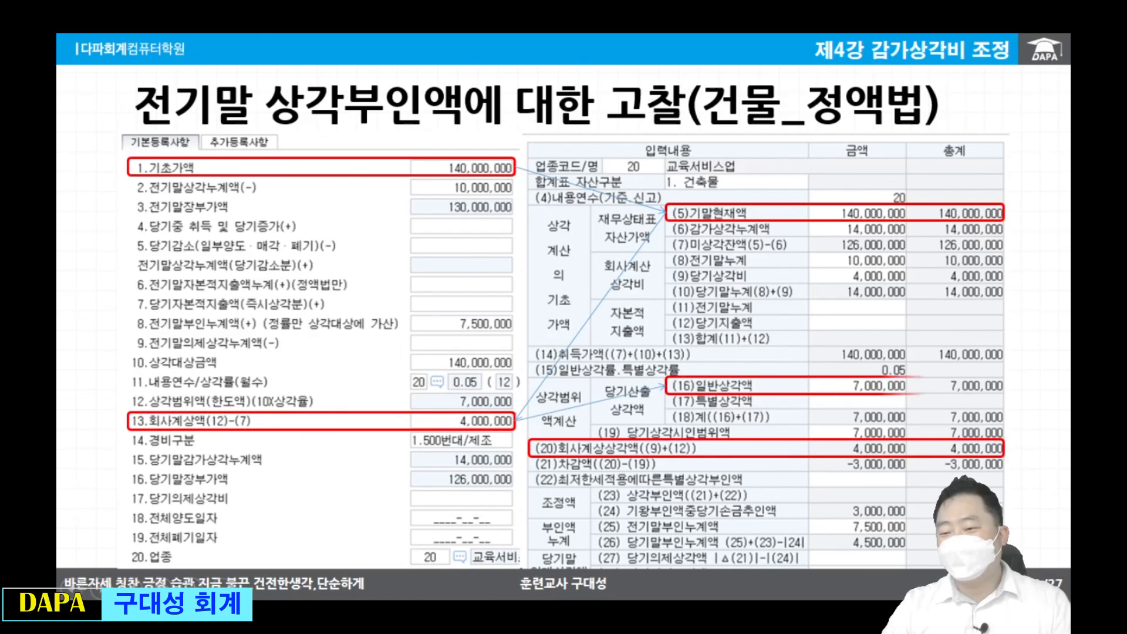
key("Right")
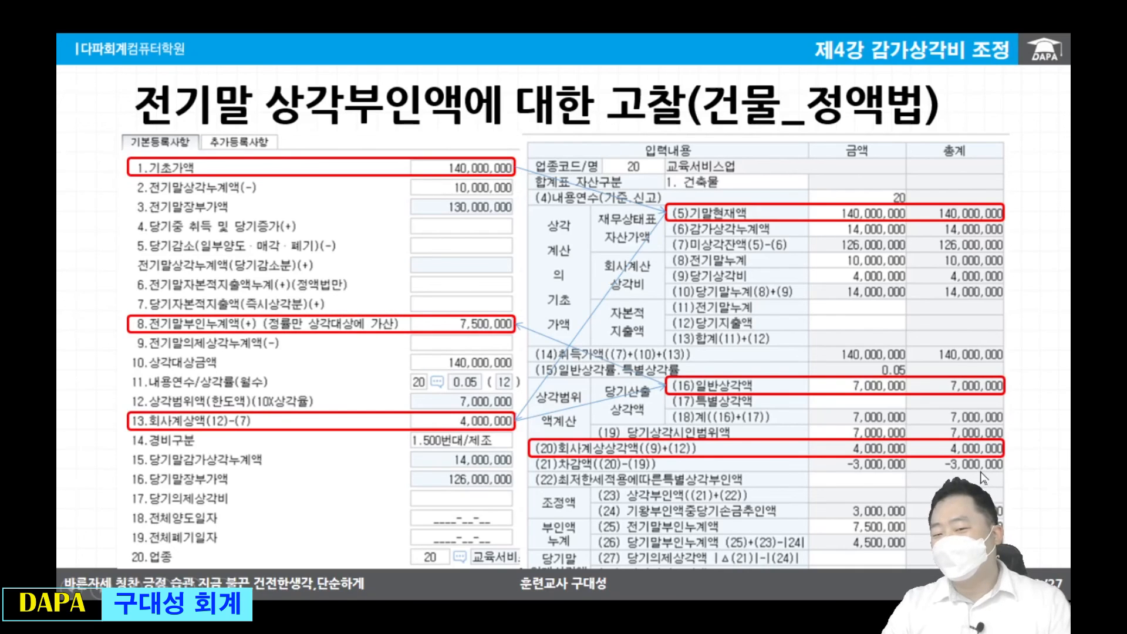
left_click(929, 489)
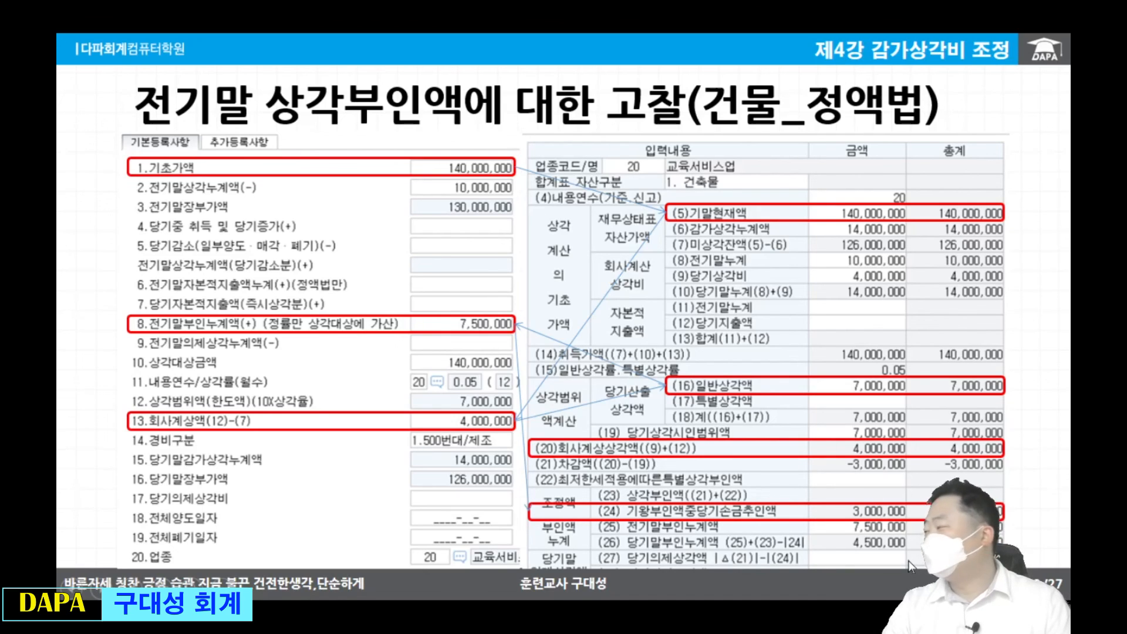
left_click(901, 542)
Advance the slide show through the 건물 세무조정 and 기계장치_정률법 slides to the highlighted adjustment on the 기계장치 세무조정 slide
left_click(620, 478)
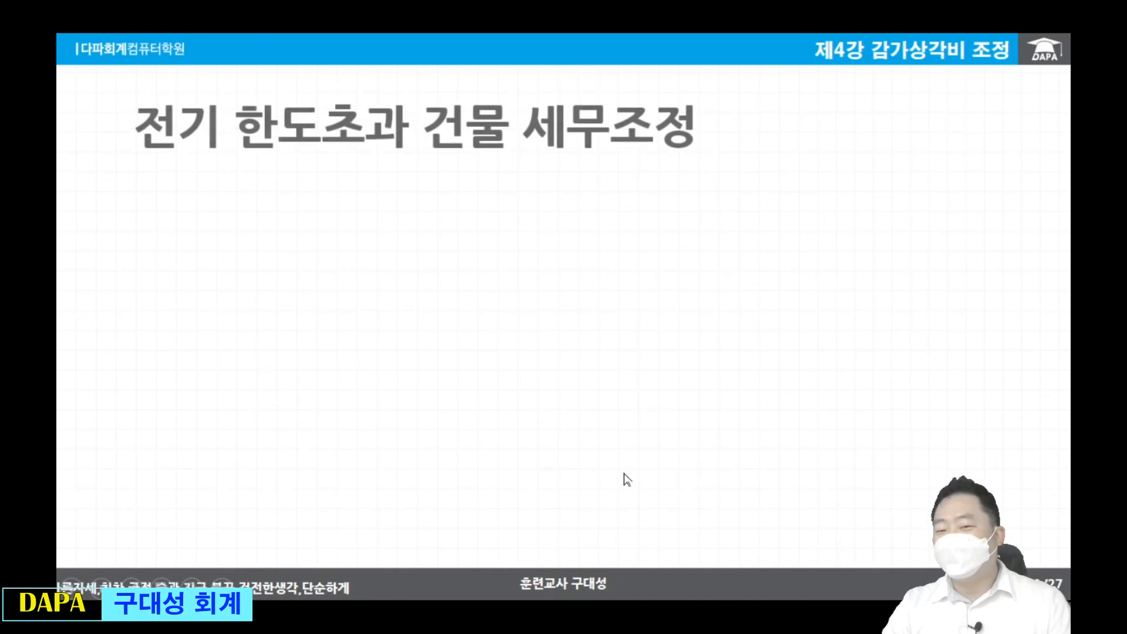
left_click(640, 482)
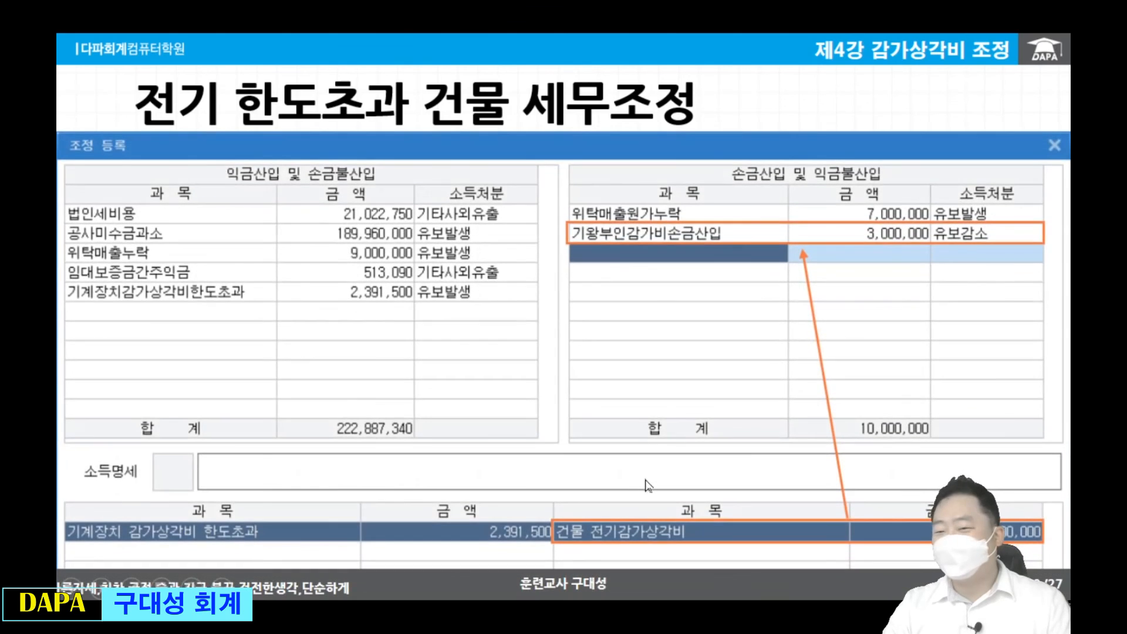
left_click(649, 485)
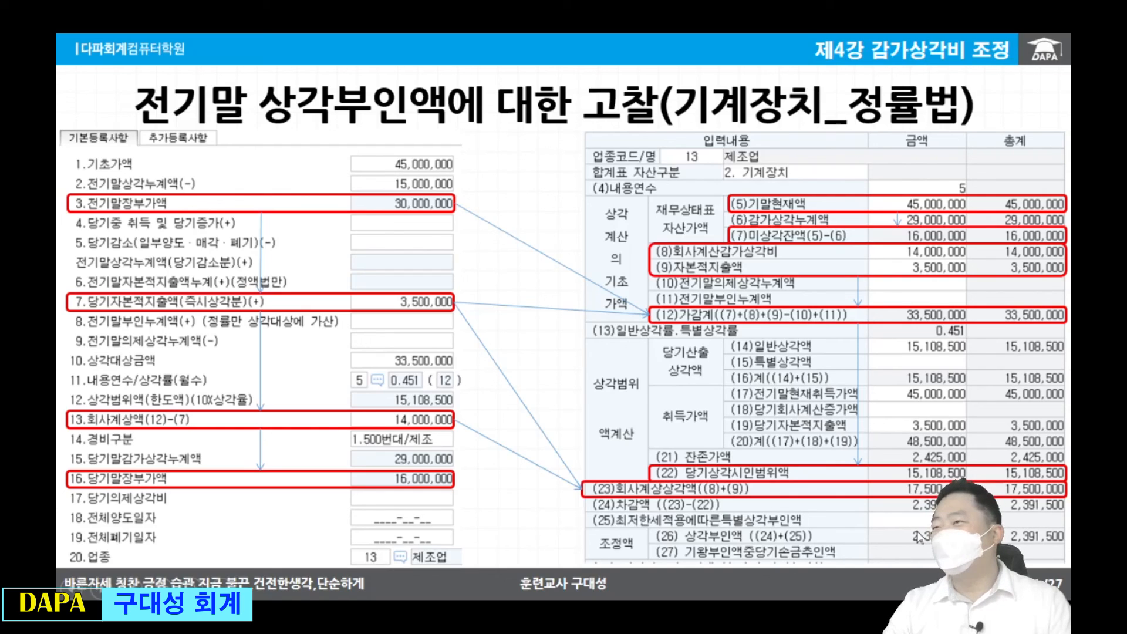
left_click(905, 512)
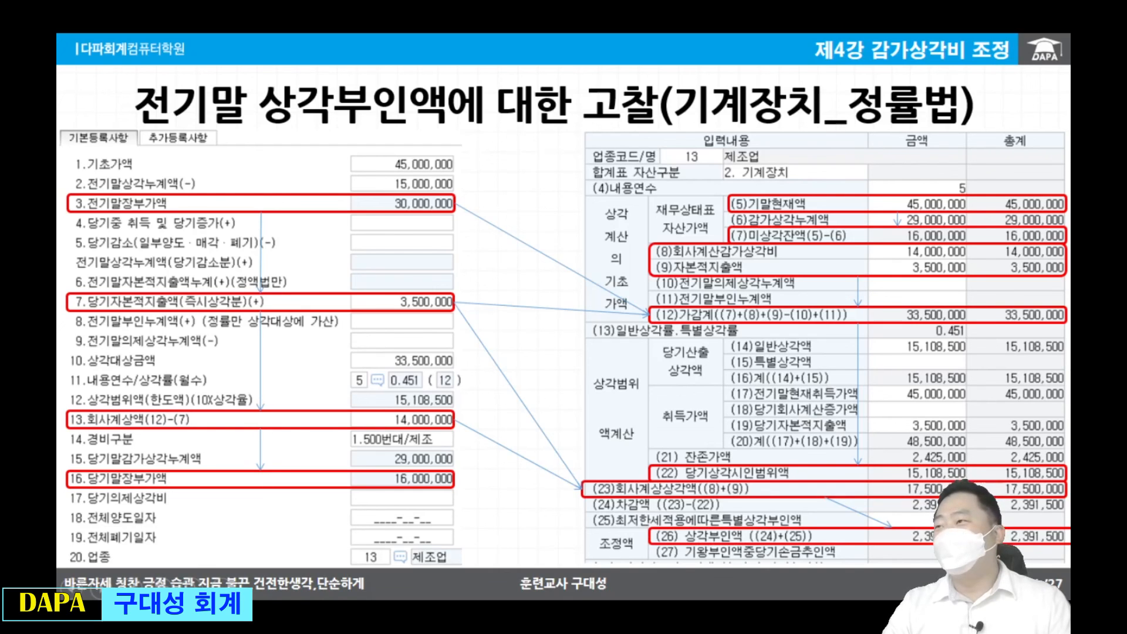
left_click(912, 517)
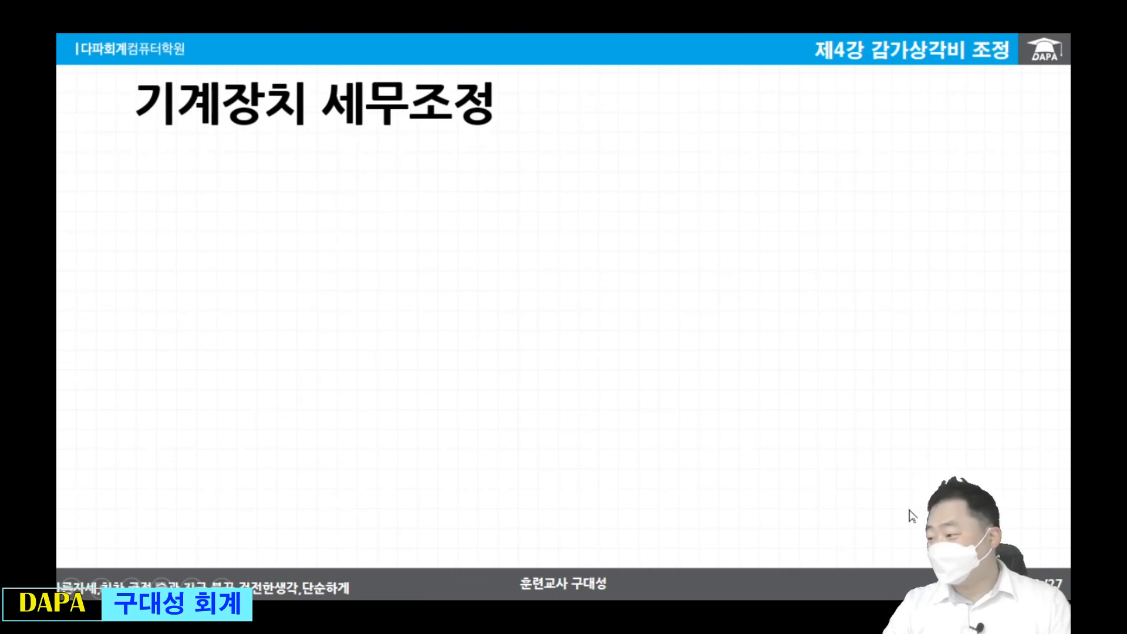
left_click(808, 489)
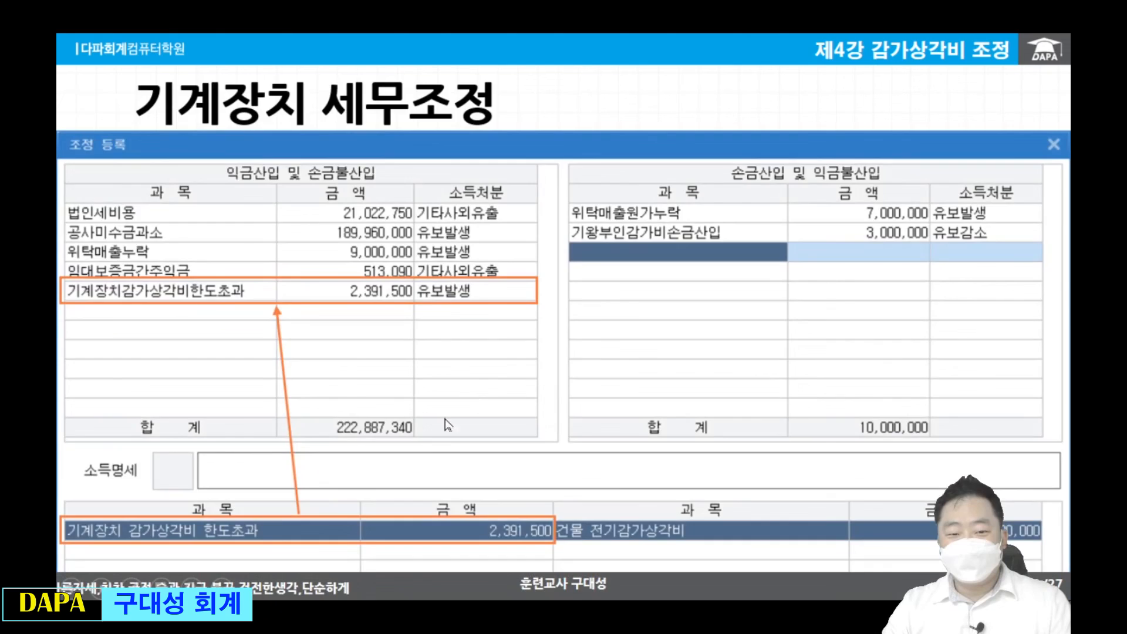
Advance the slide show to the 주요내용 slide and reveal all its lines on 전기오류수정손실 as 영업외비용 and 이익잉여금
left_click(415, 497)
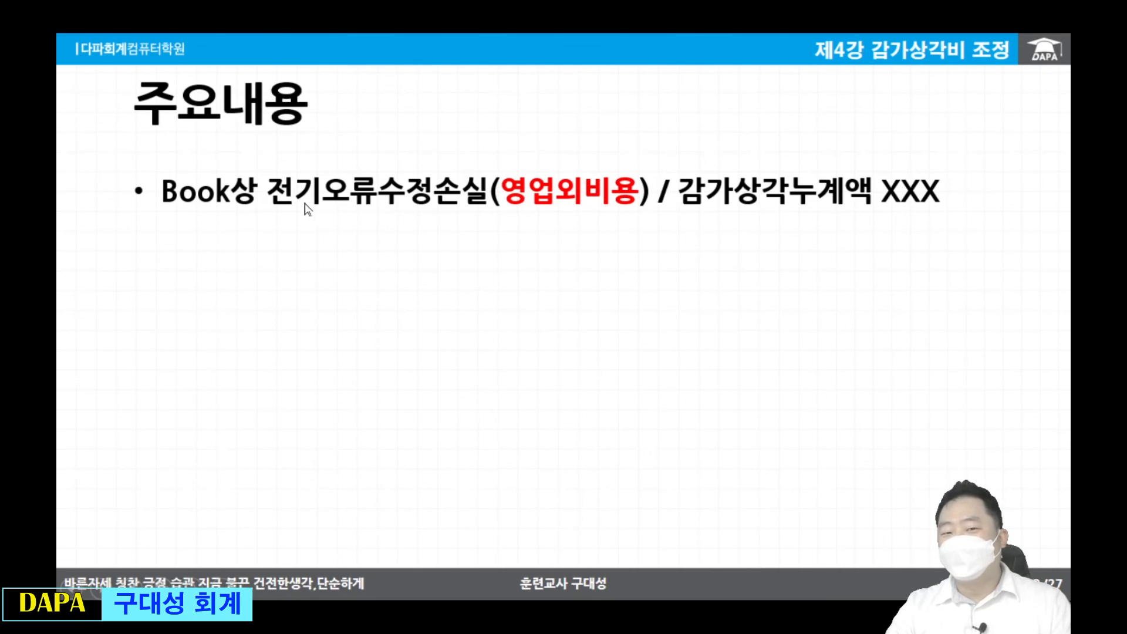
left_click(549, 214)
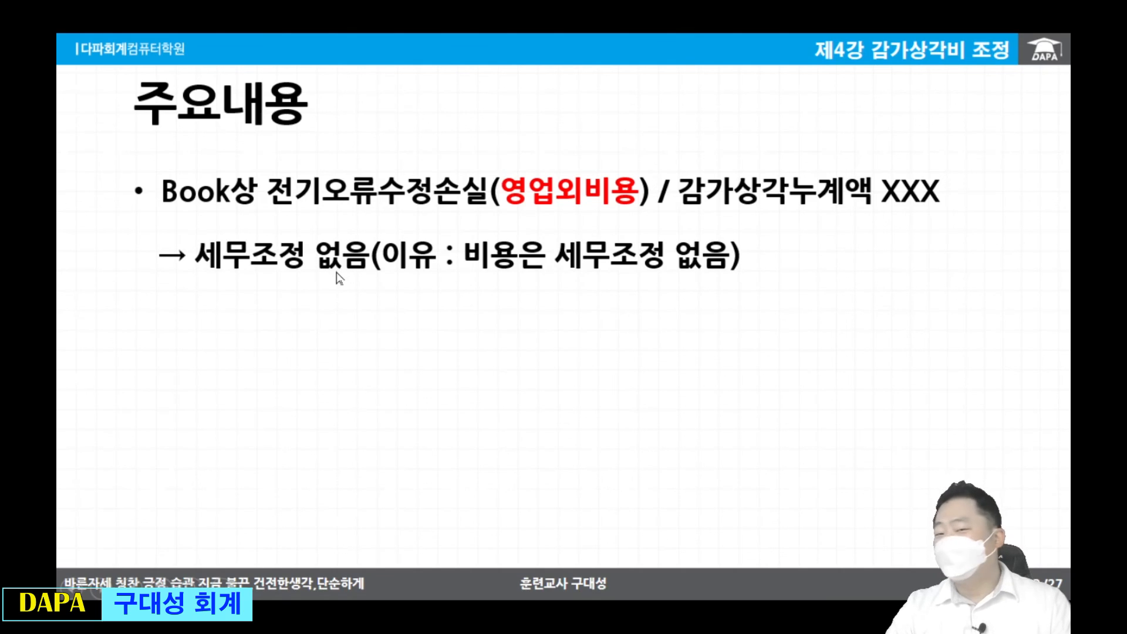
left_click(478, 343)
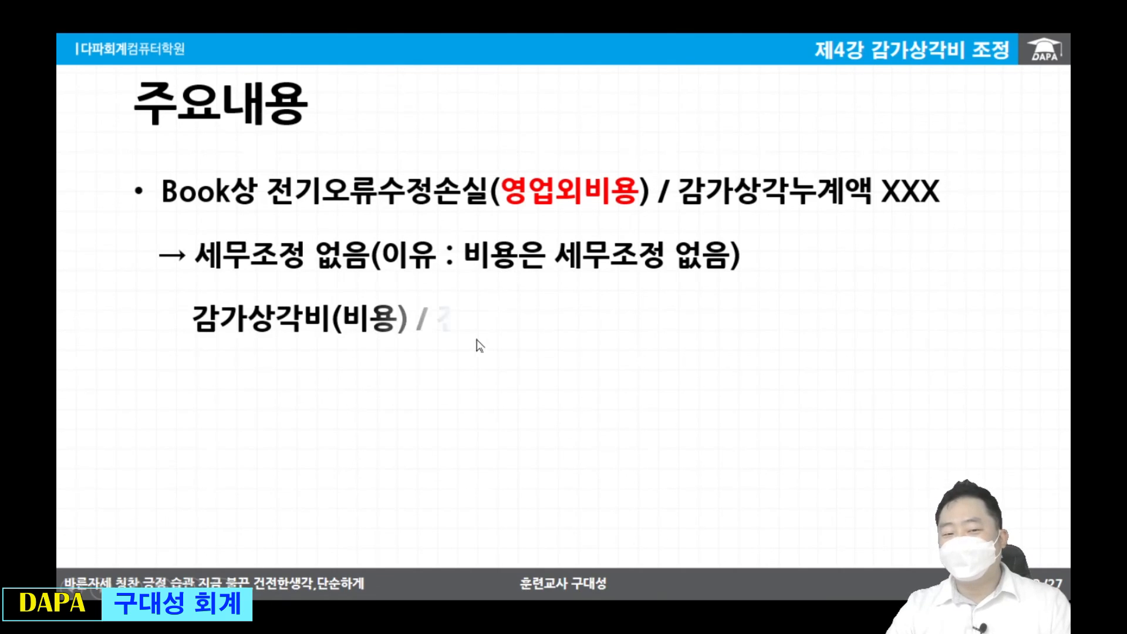
left_click(445, 356)
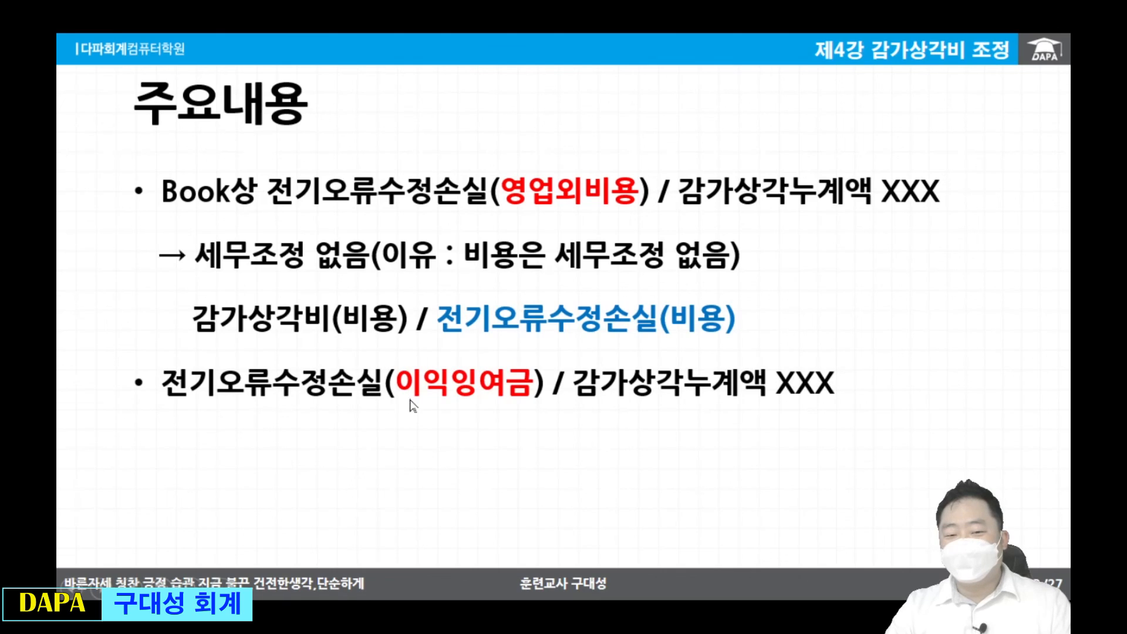
left_click(455, 394)
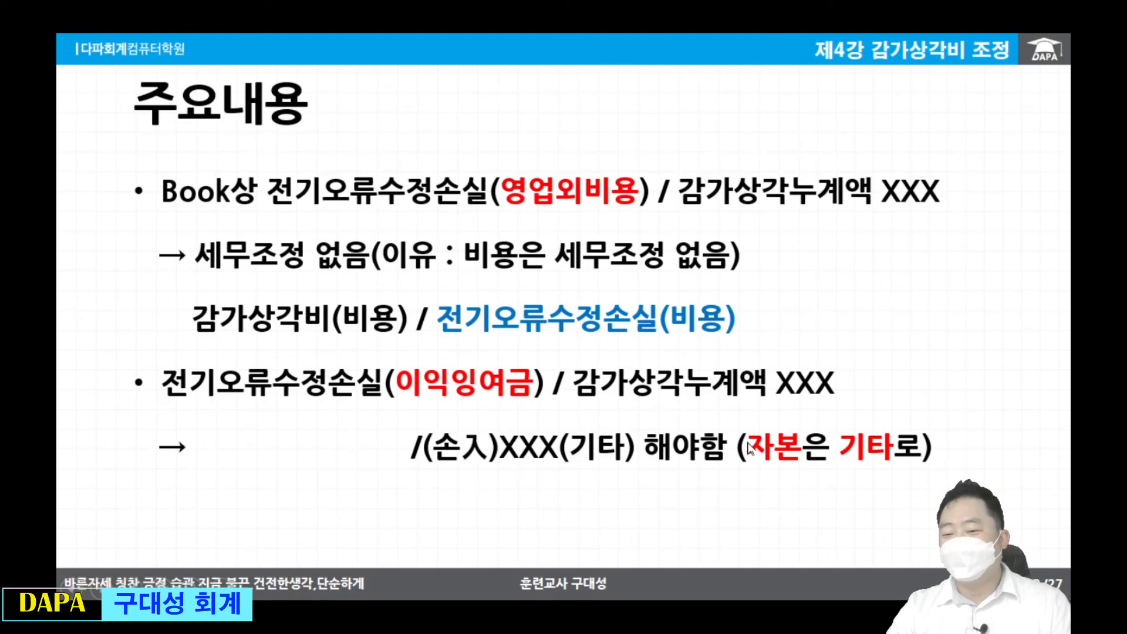
left_click(615, 381)
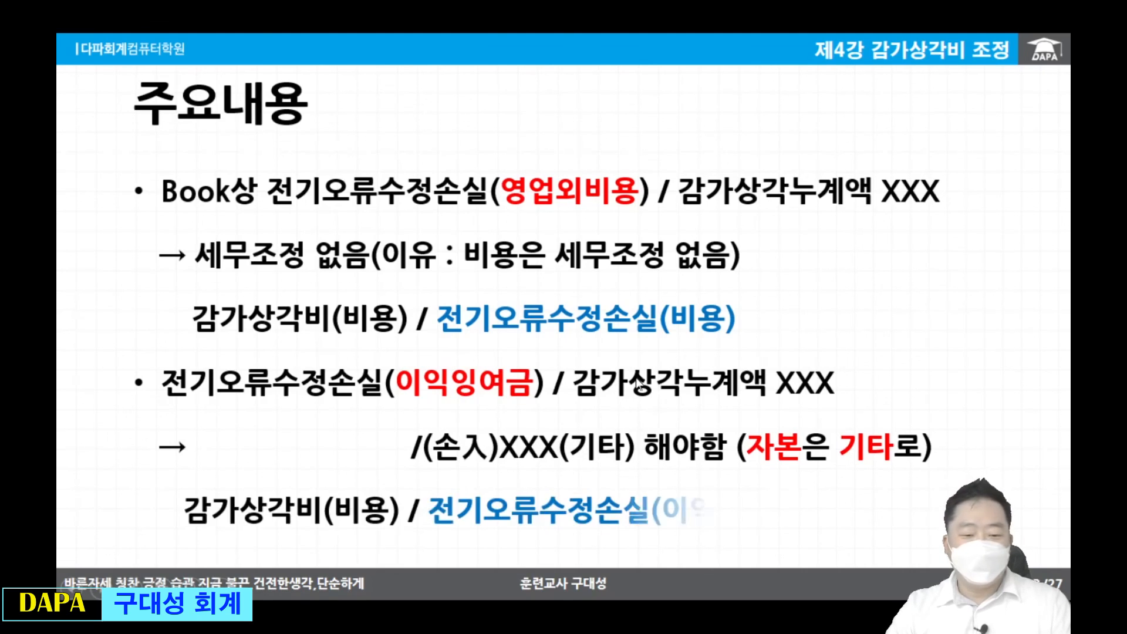
left_click(636, 378)
Advance to the 암기하자 slide and reveal its 전기오류수정(이잉) rules through the line on entering the 감가상각누계액 as given
left_click(636, 377)
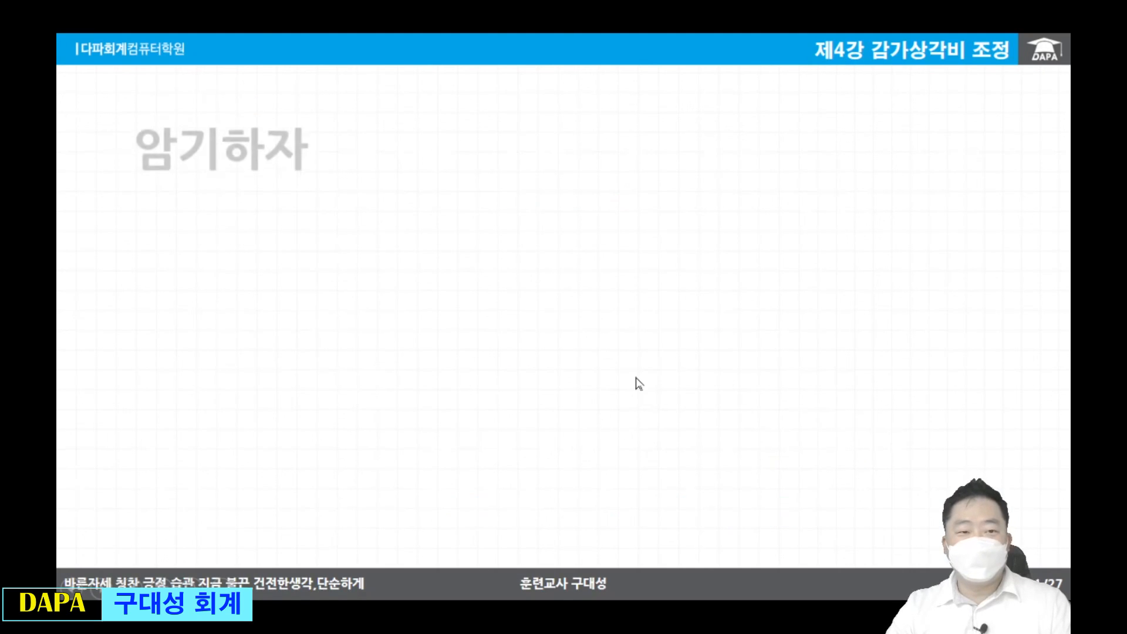
left_click(370, 262)
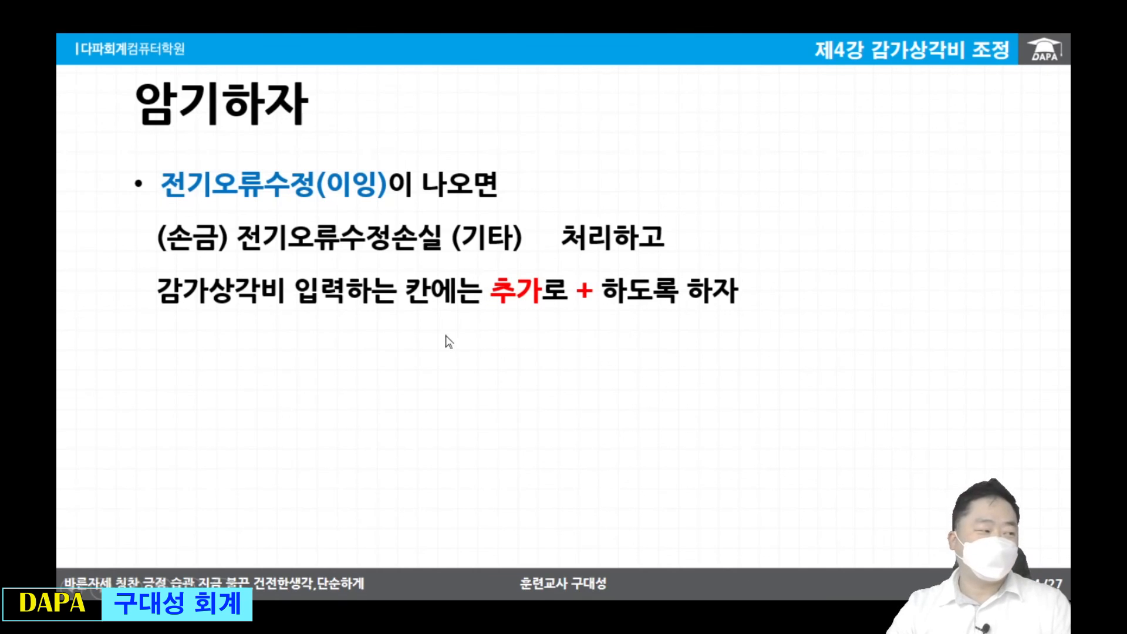
left_click(265, 333)
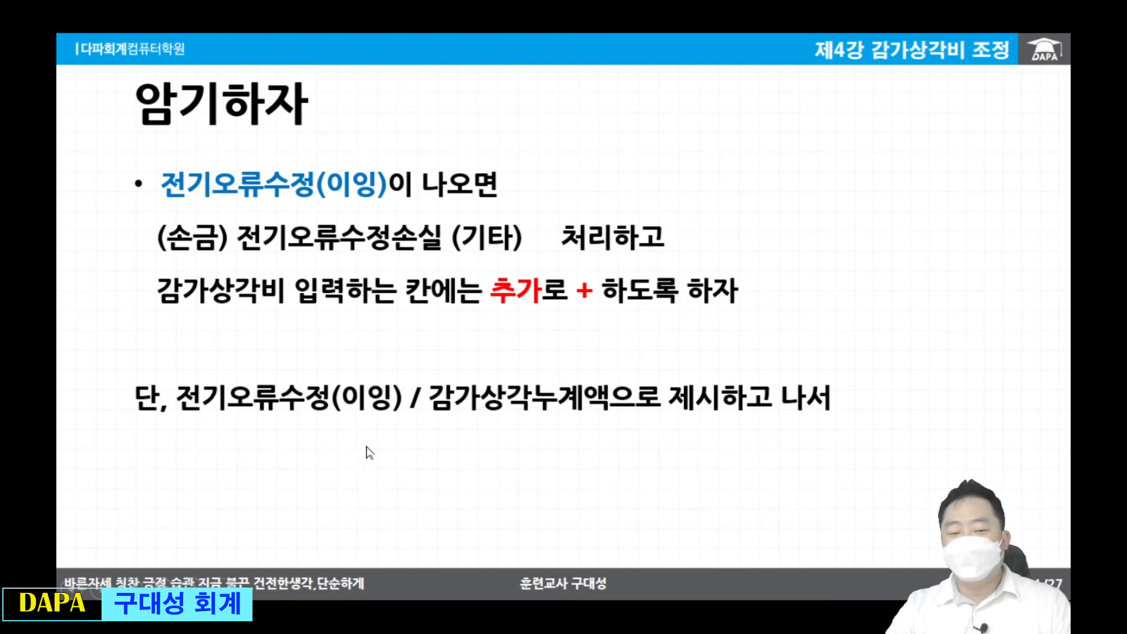
left_click(521, 443)
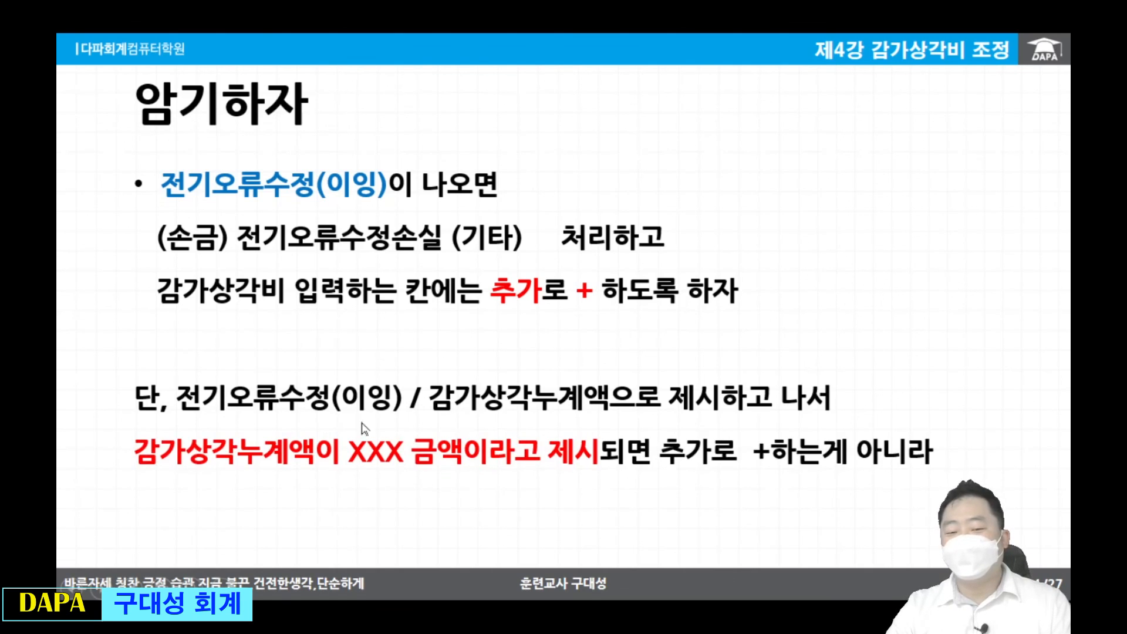
left_click(793, 500)
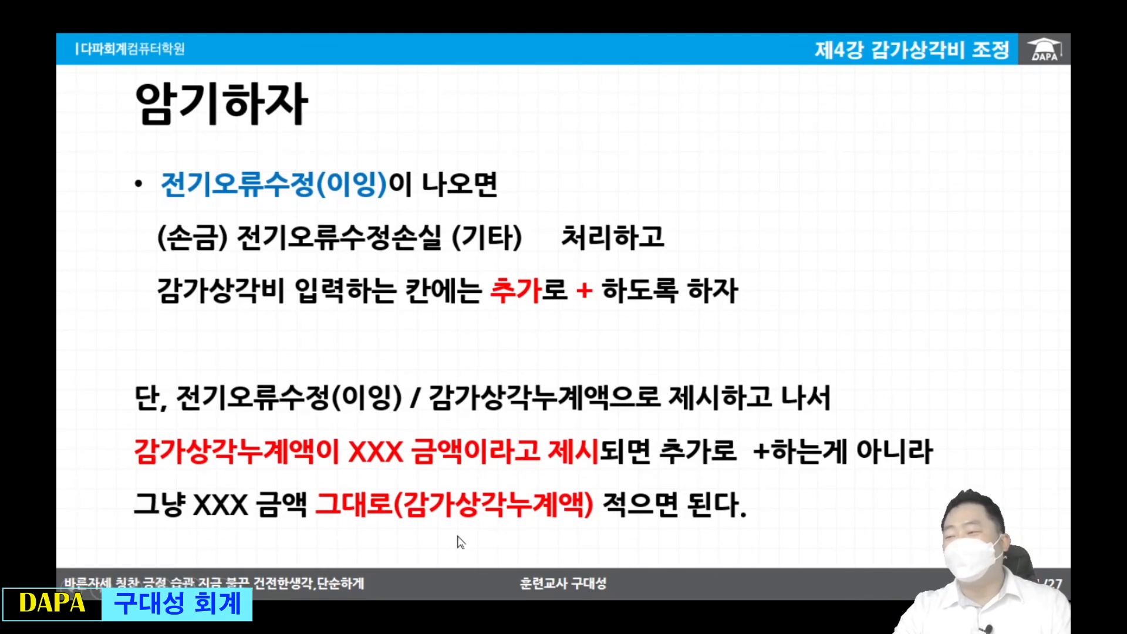
Advance to the 꼬인문제 slide and reveal its three given amounts and the 전기말 상각누계액 question
left_click(508, 500)
left_click(484, 513)
left_click(481, 509)
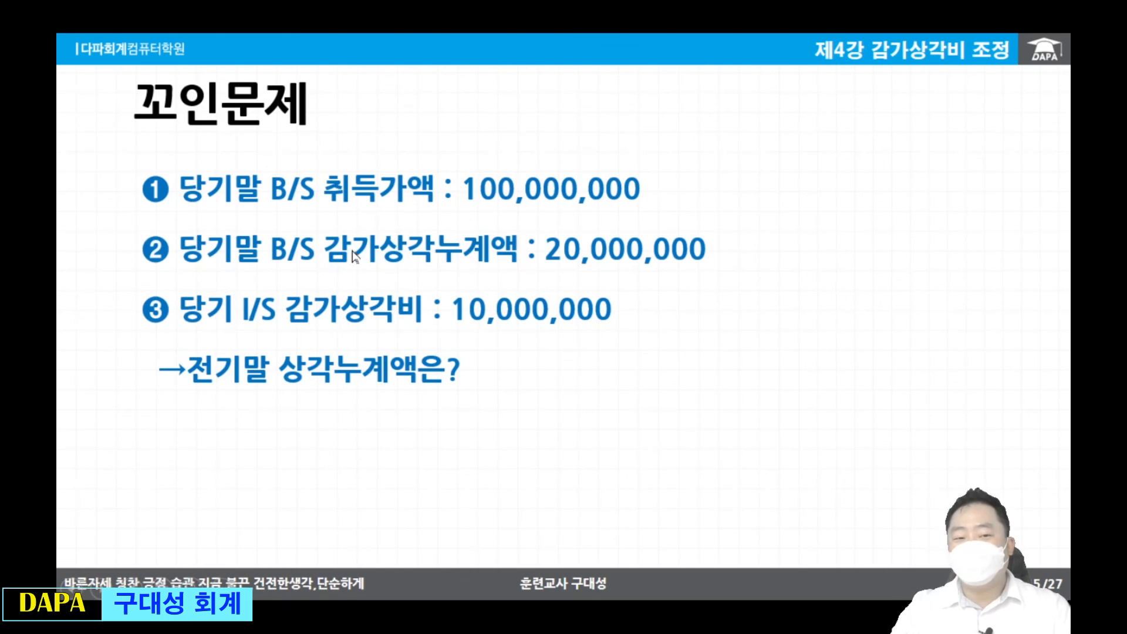
Circle 취득가액 and 전기말 상각누계액 in blue, bracket the three given items in red, and underline 100,000,000 in red
mouse_move(314, 152)
left_mouse_down()
mouse_move(436, 226)
mouse_move(468, 223)
mouse_move(453, 220)
left_mouse_up()
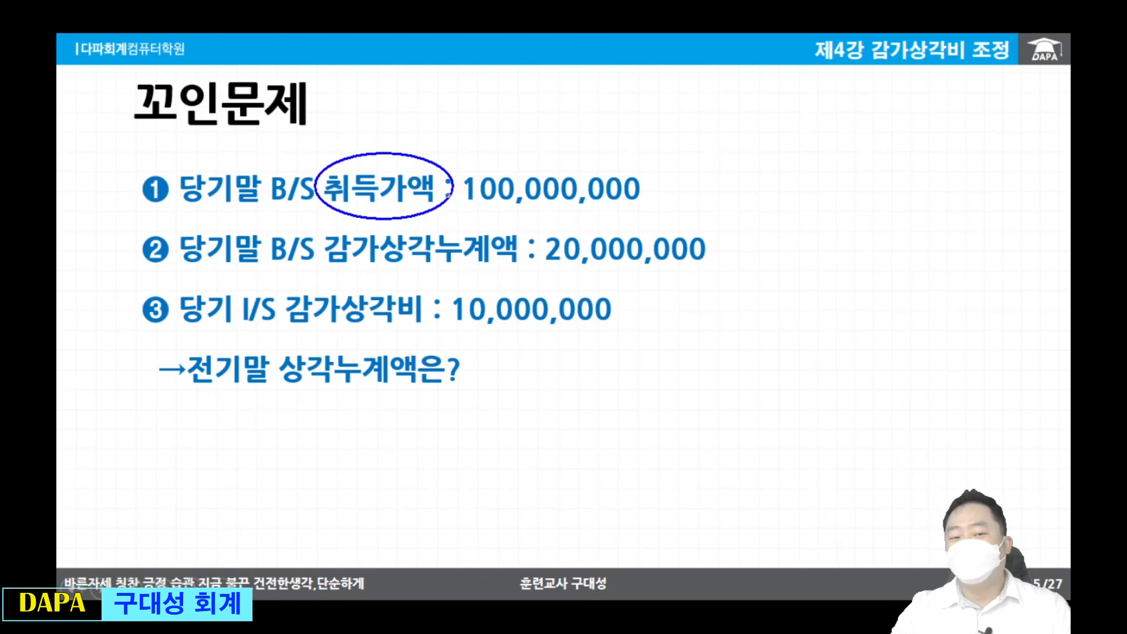
mouse_move(185, 333)
left_mouse_down()
mouse_move(335, 370)
mouse_move(424, 409)
left_mouse_up()
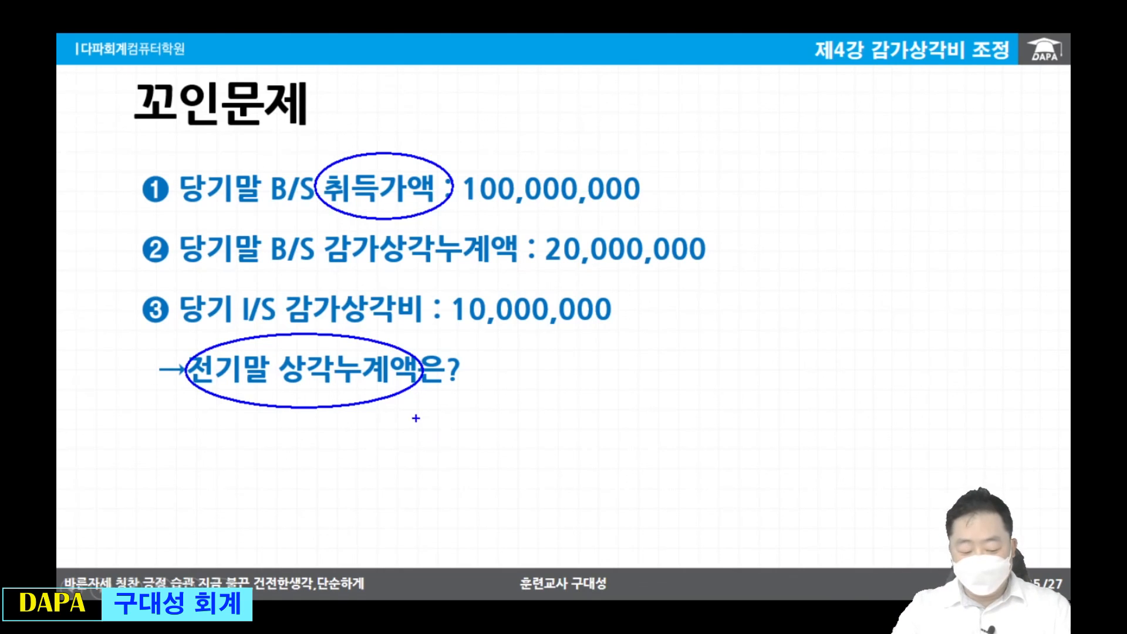
left_click_drag(153, 145, 136, 350)
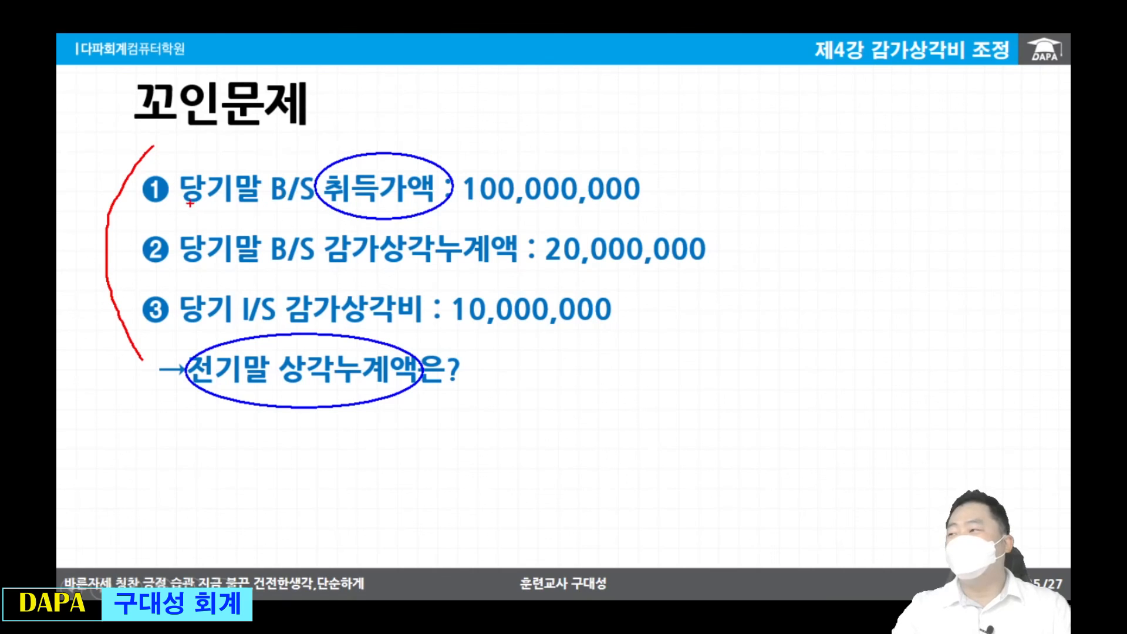
left_click_drag(447, 206, 646, 208)
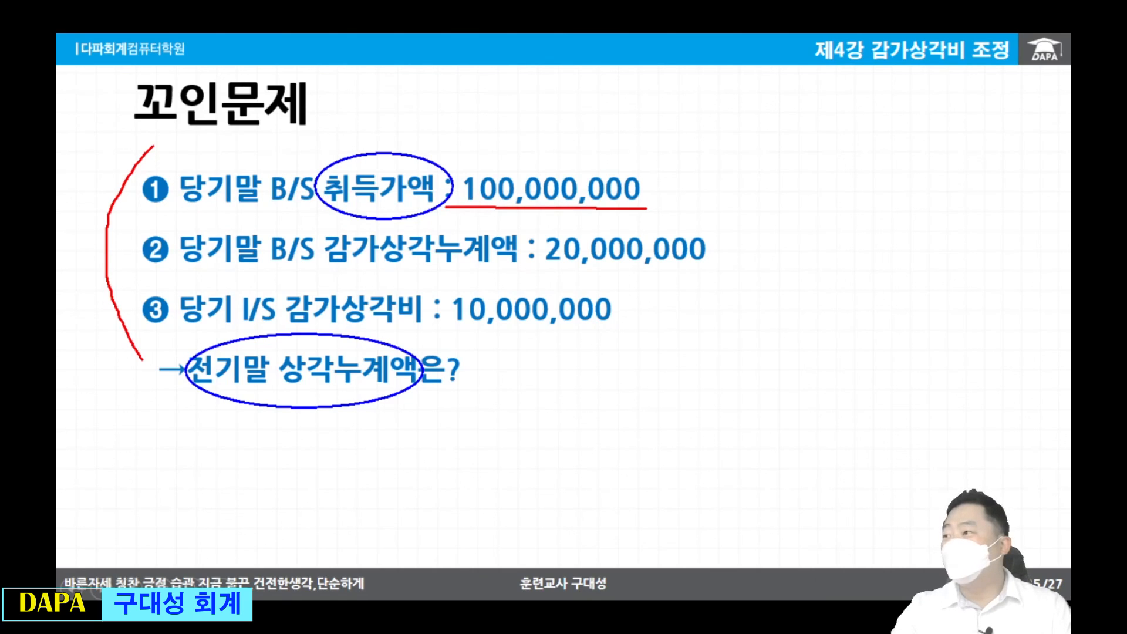